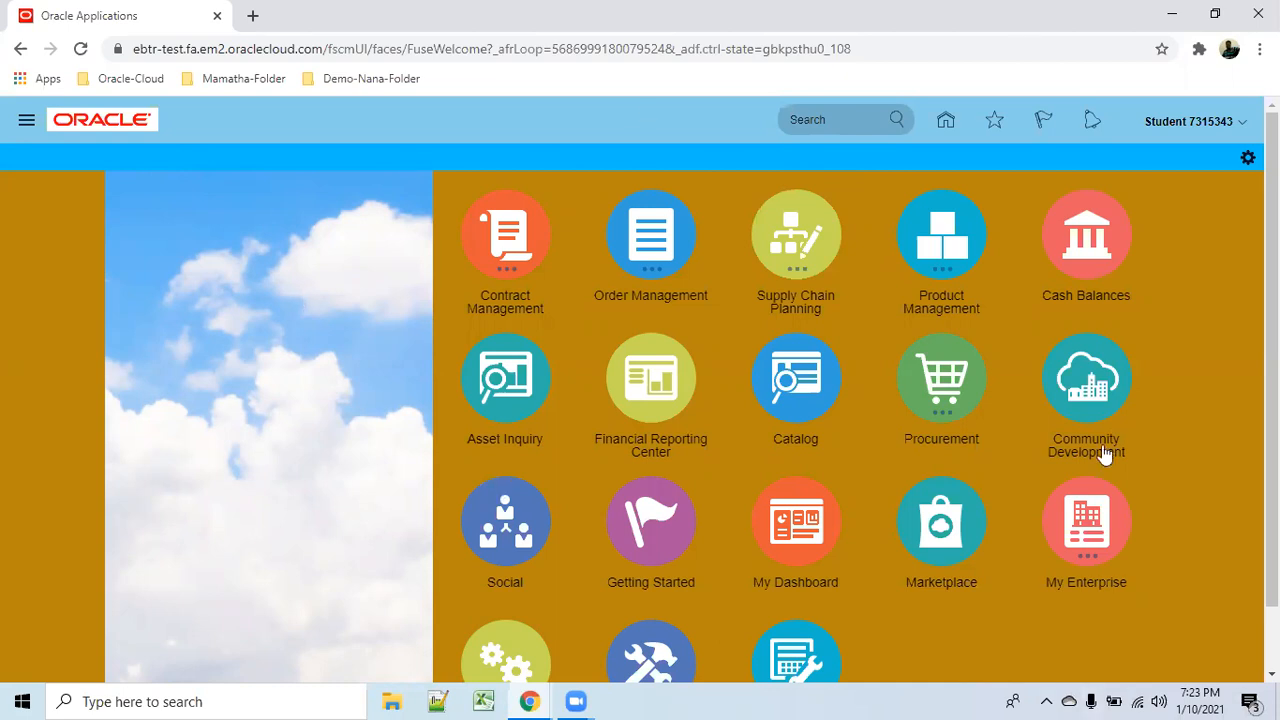
Go to Sandboxes under the Navigator's Configuration section and start creating a new sandbox.
click(25, 121)
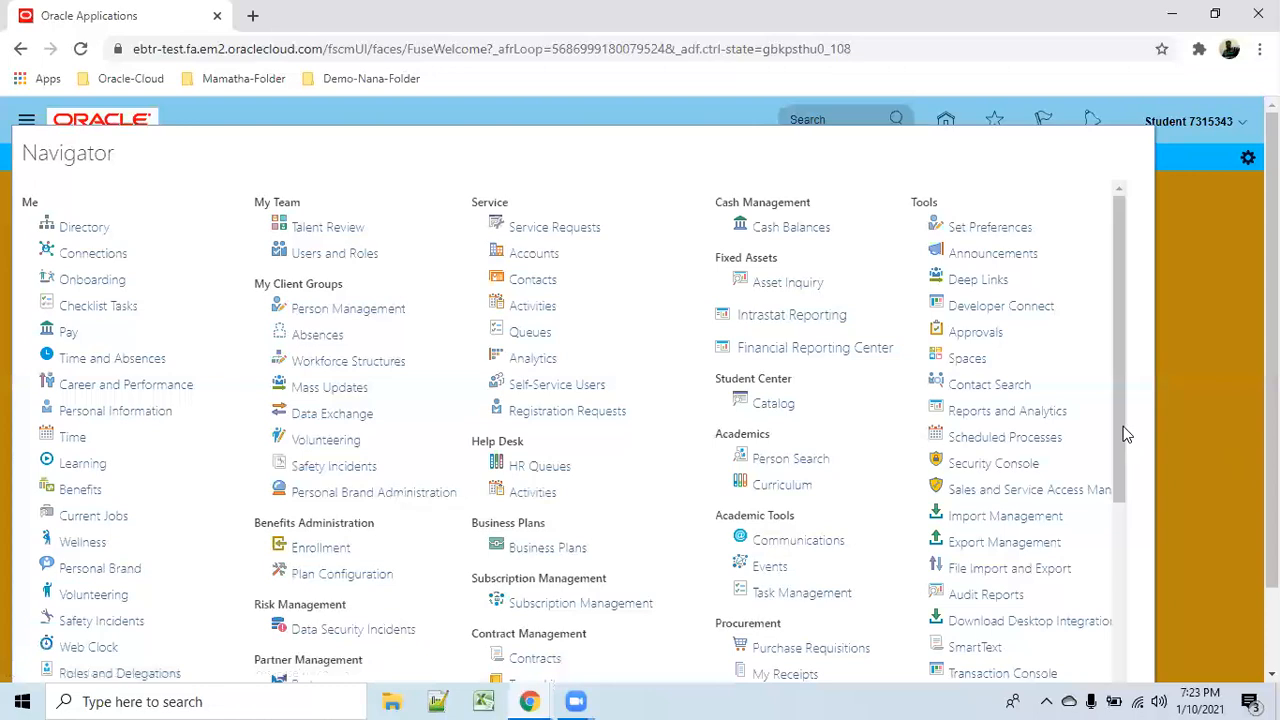
drag(1119, 430, 1160, 652)
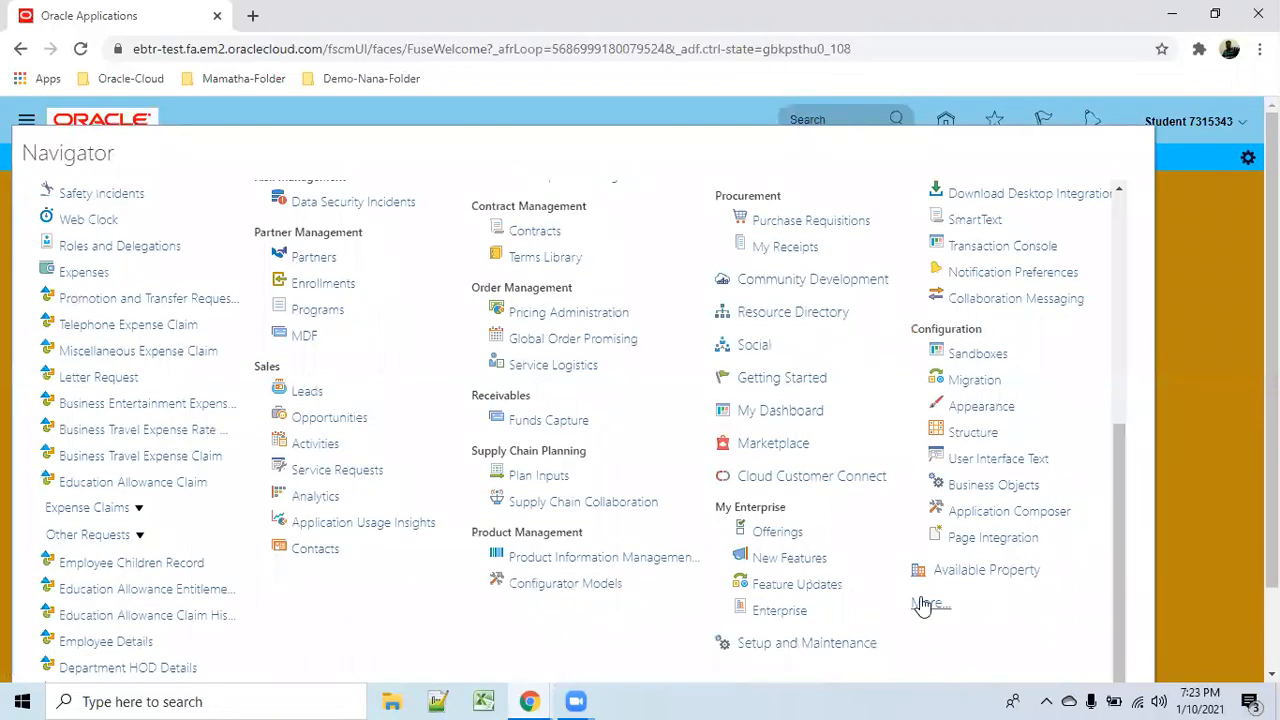
click(985, 355)
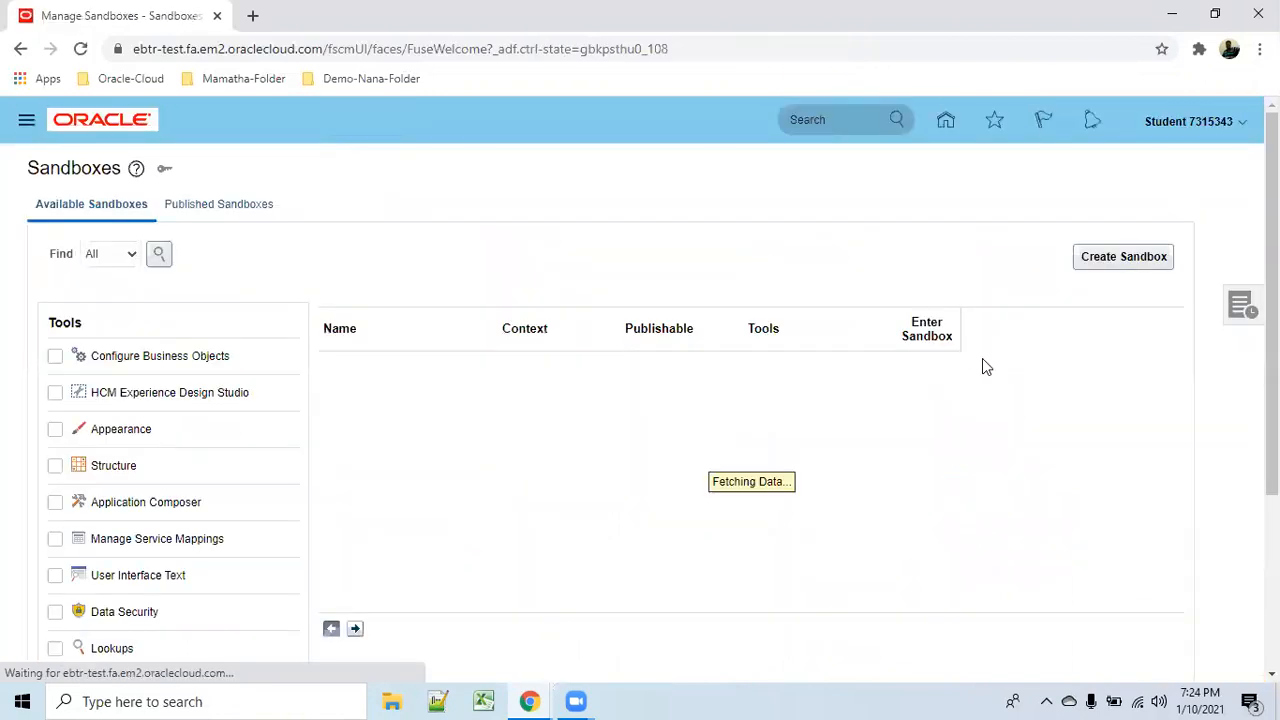
click(1118, 262)
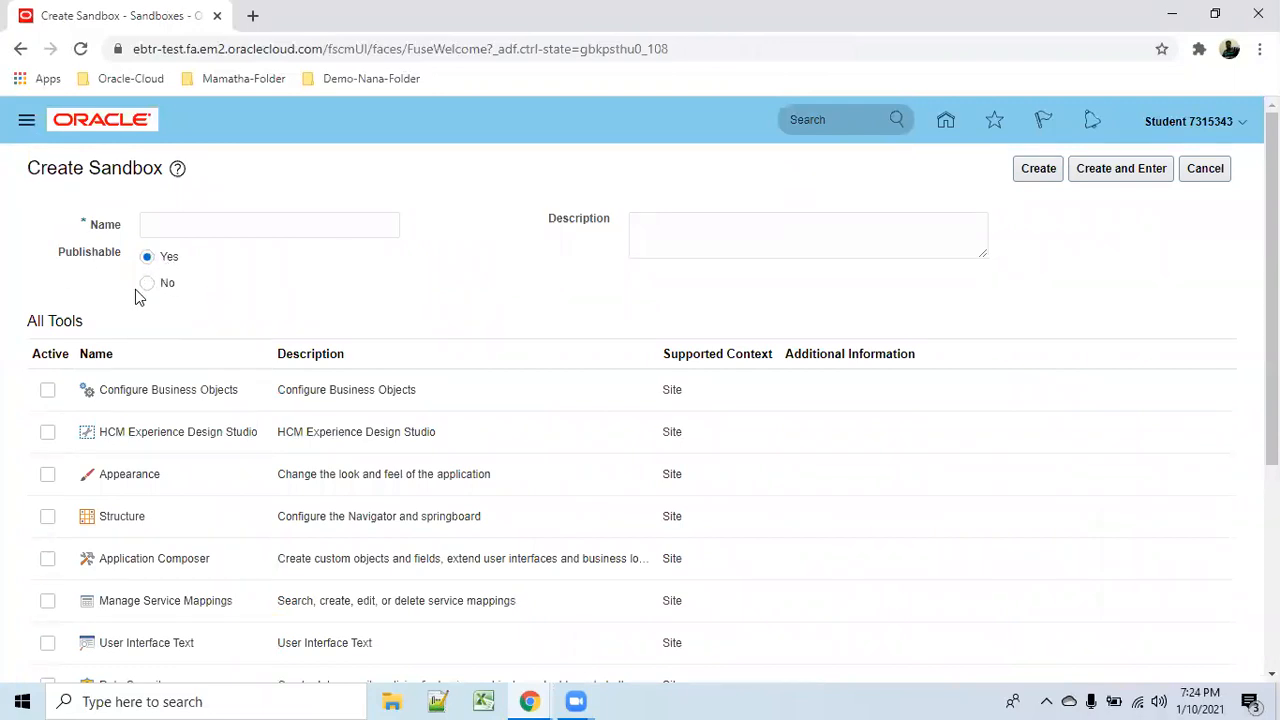
Name the sandbox 'sandboxdddd', include the Appearance and Structure tools, then create and enter it.
click(174, 229)
text(san)
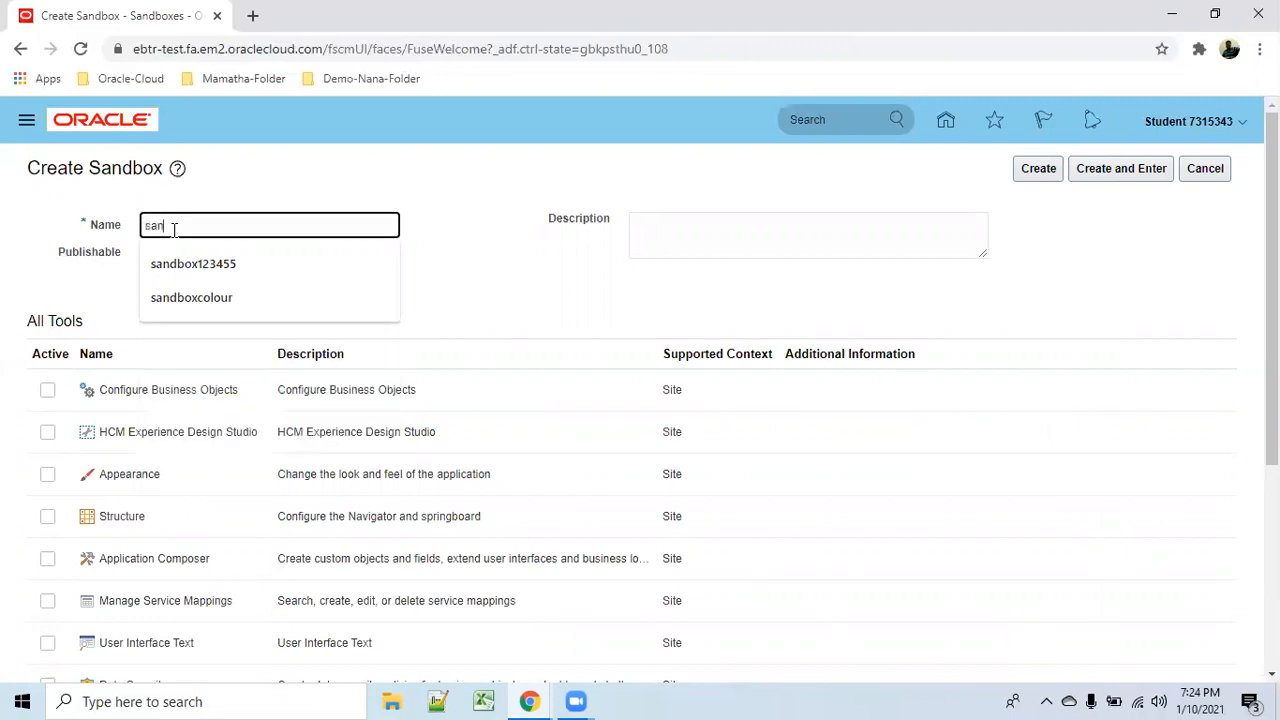
text(dboxdddd)
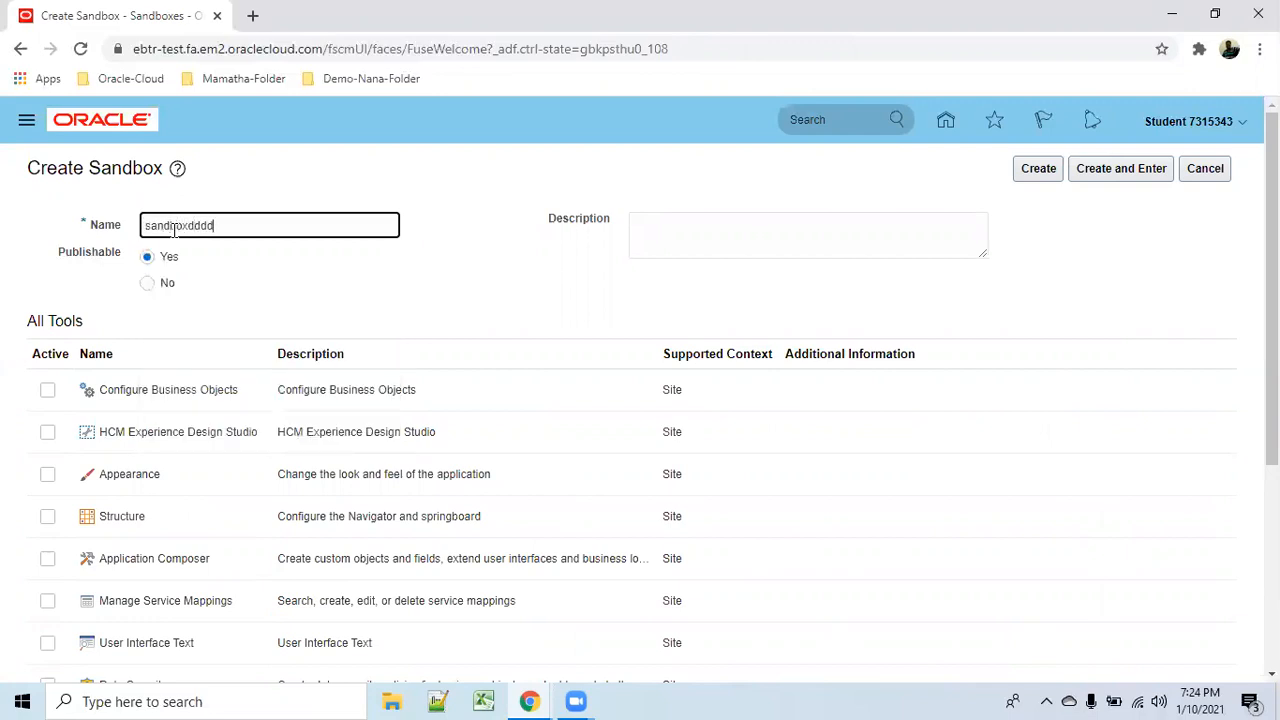
click(47, 476)
click(48, 518)
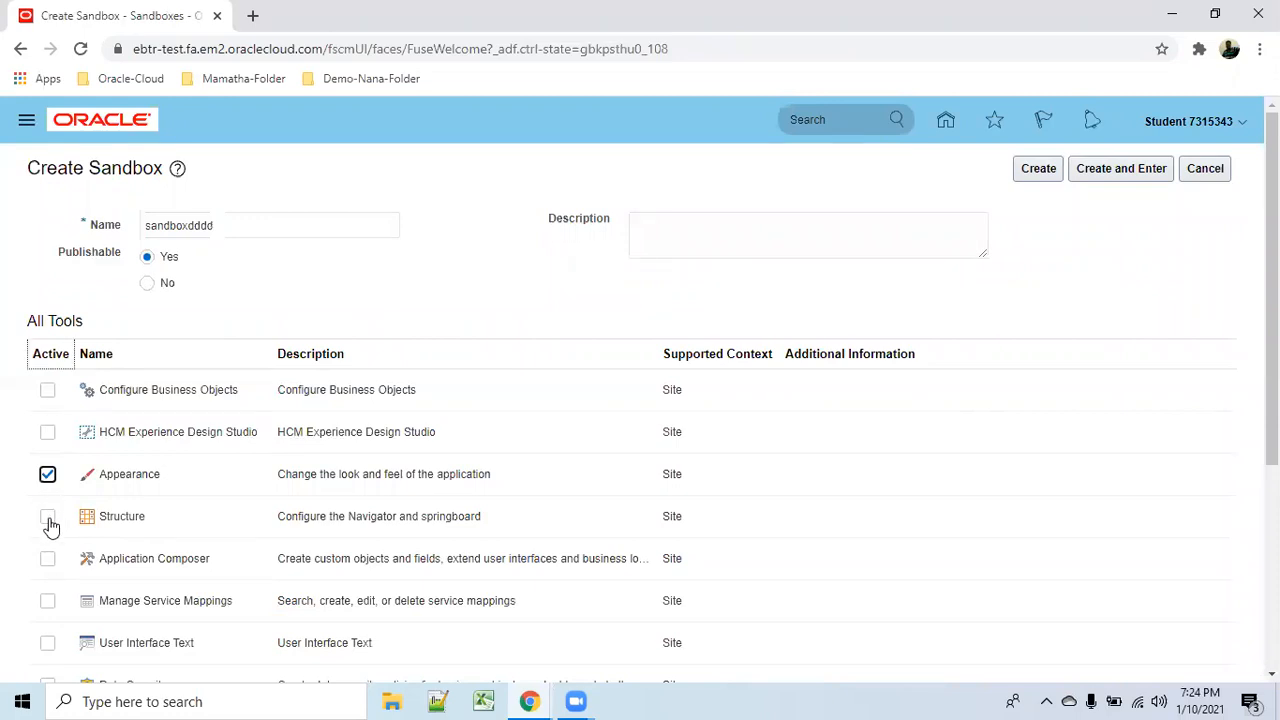
click(1121, 170)
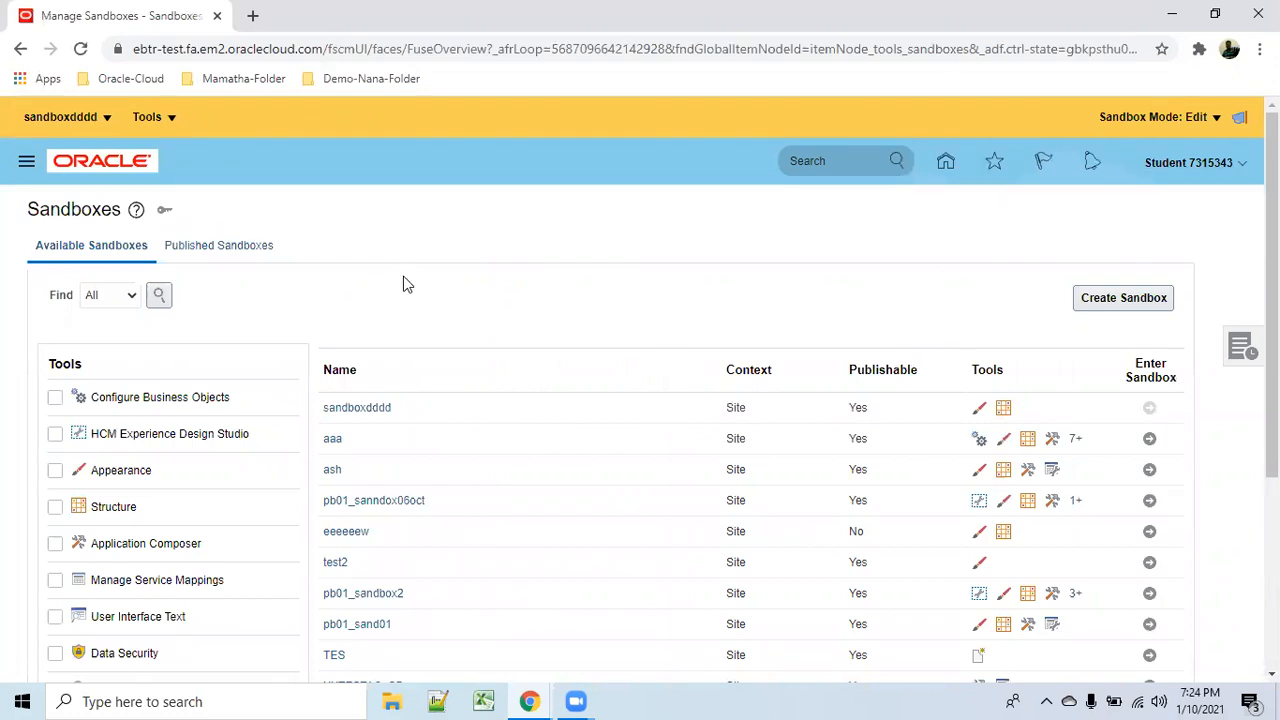
Leave the sandboxdddd sandbox from its menu and confirm with Yes.
click(107, 118)
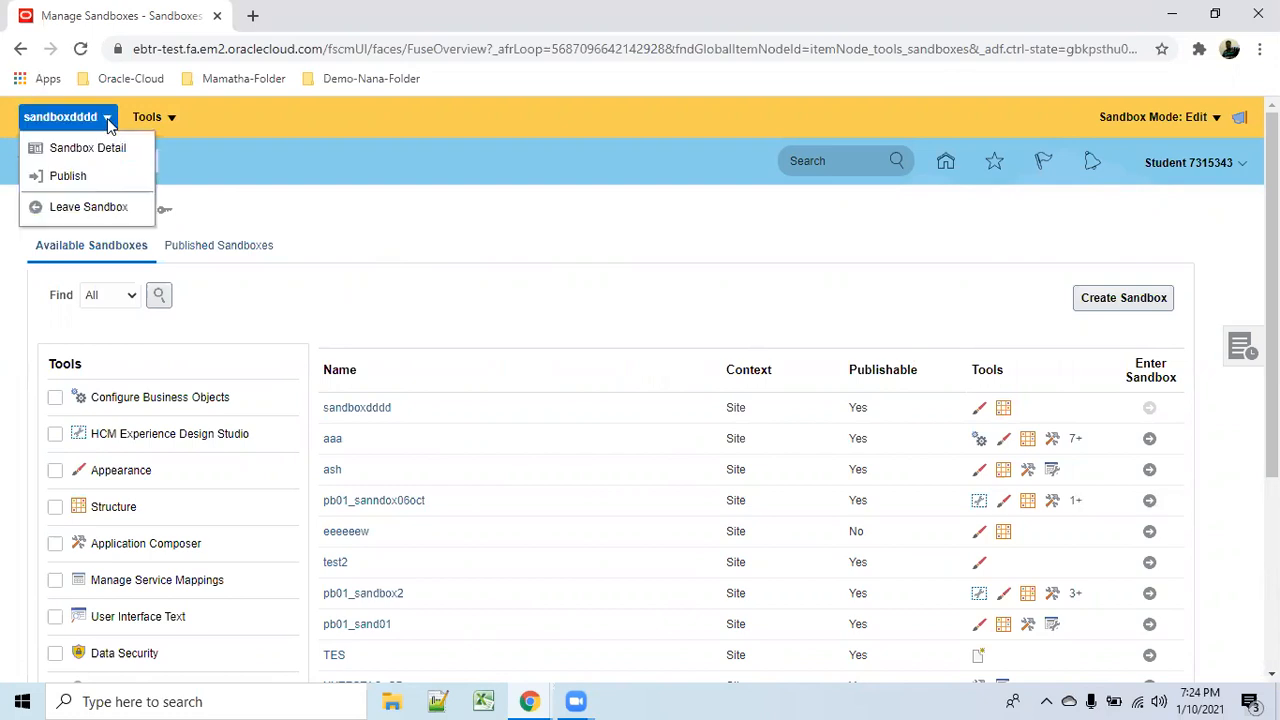
click(92, 210)
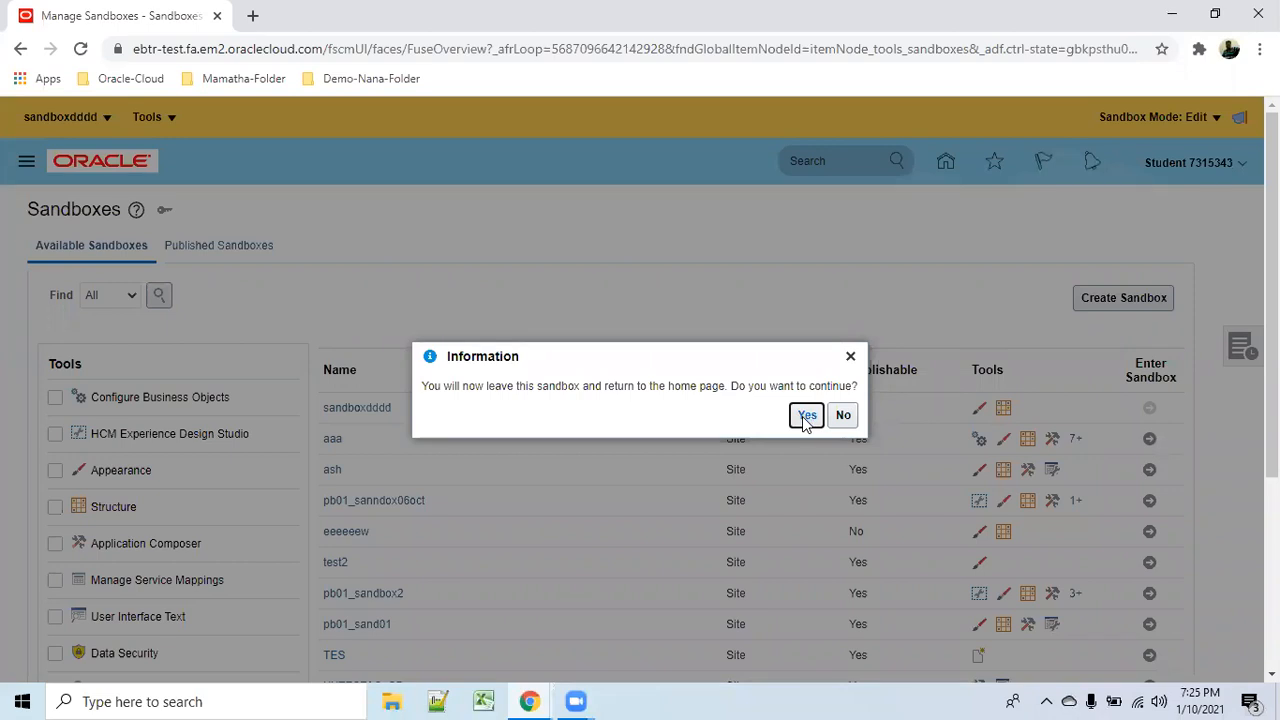
click(805, 416)
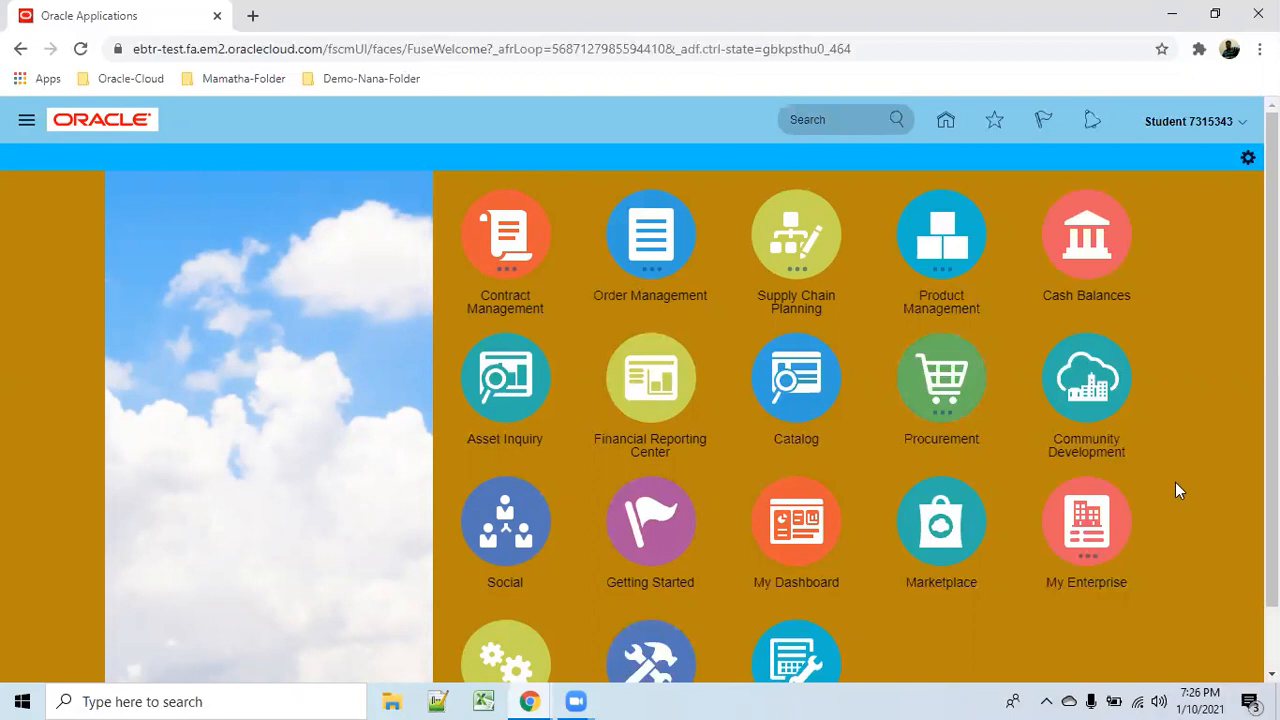
Open the Security Console from the Tools group on the home page.
scroll(1177, 484, down, 1)
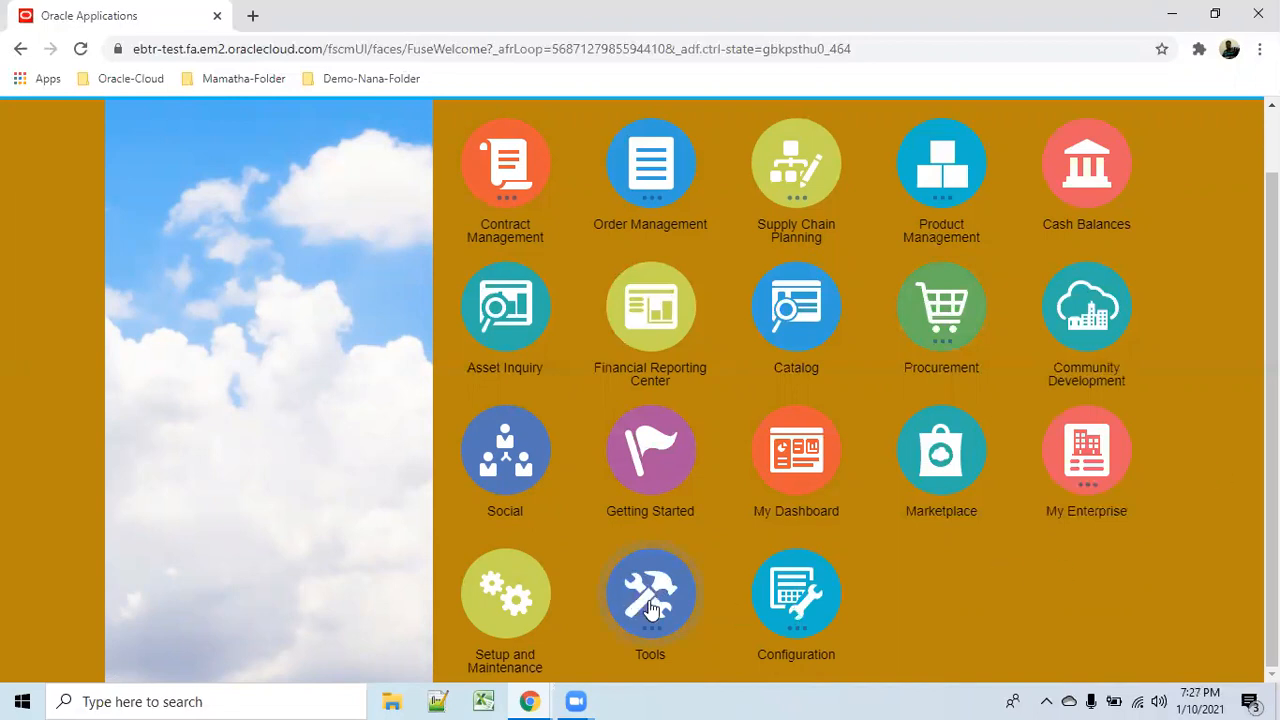
scroll(1030, 594, down, 3)
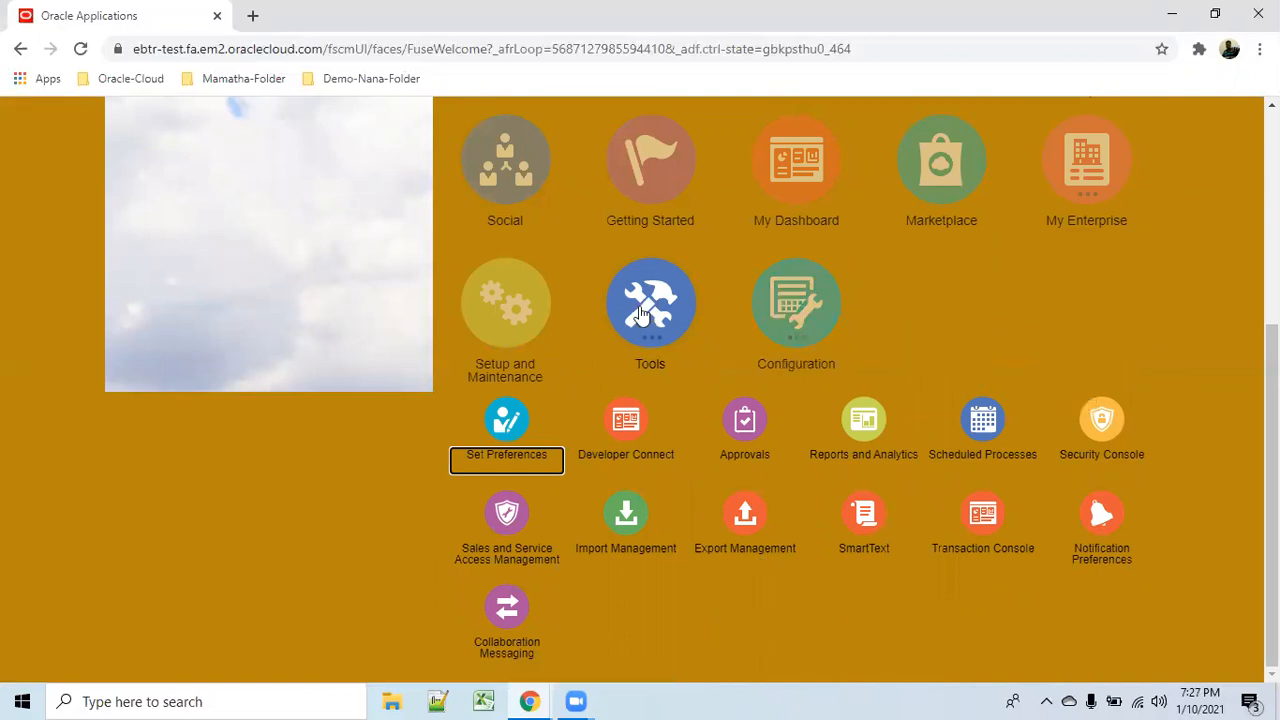
click(1130, 456)
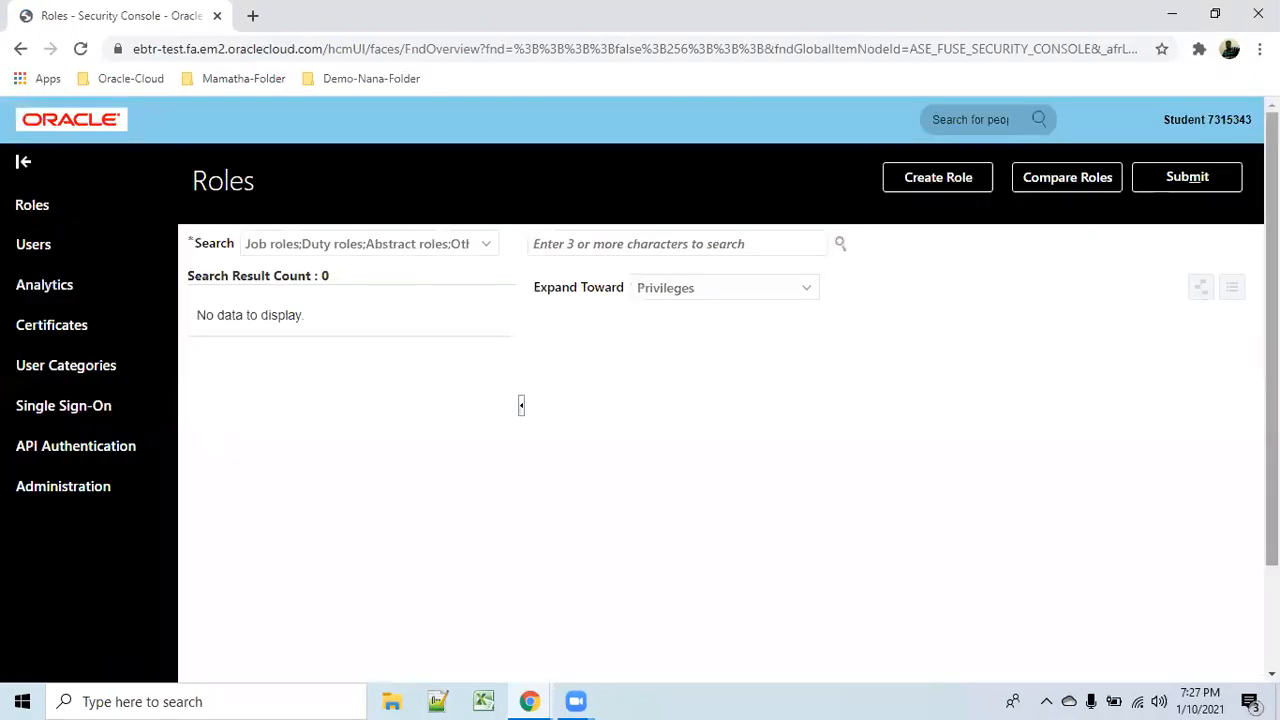
In the Security Console, switch to Users and start a new Add User Account form.
click(74, 276)
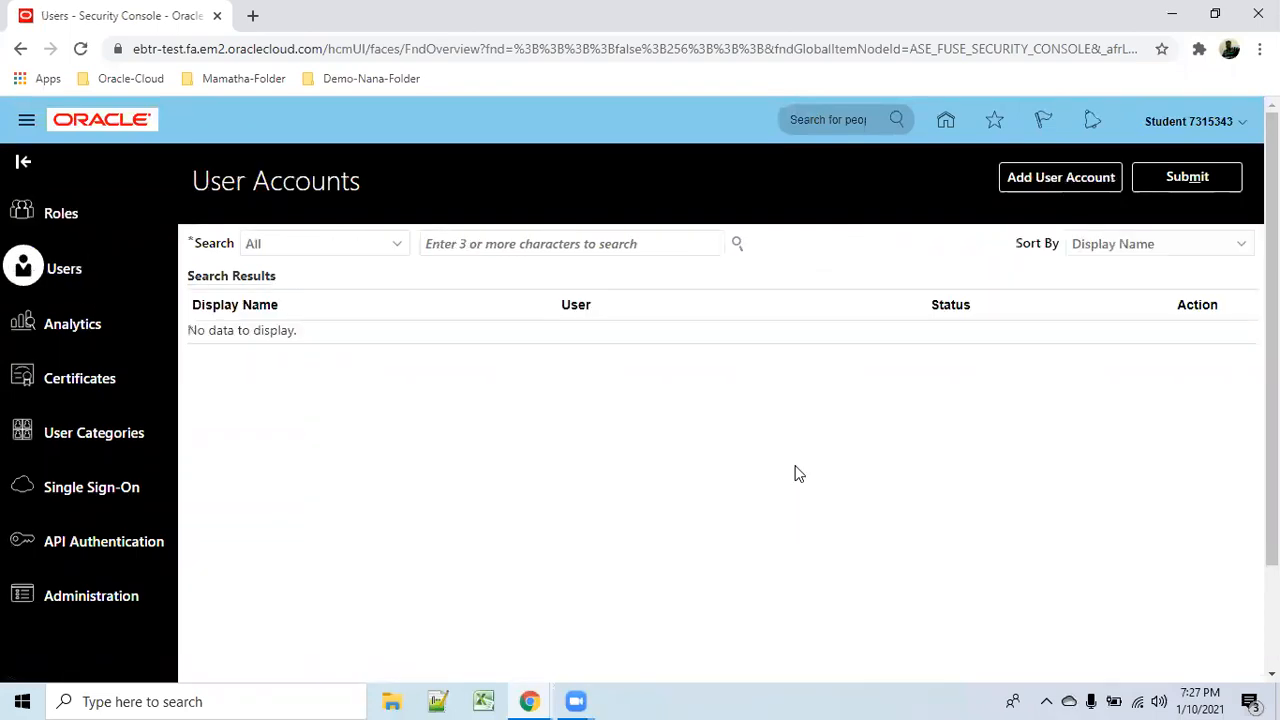
click(1068, 180)
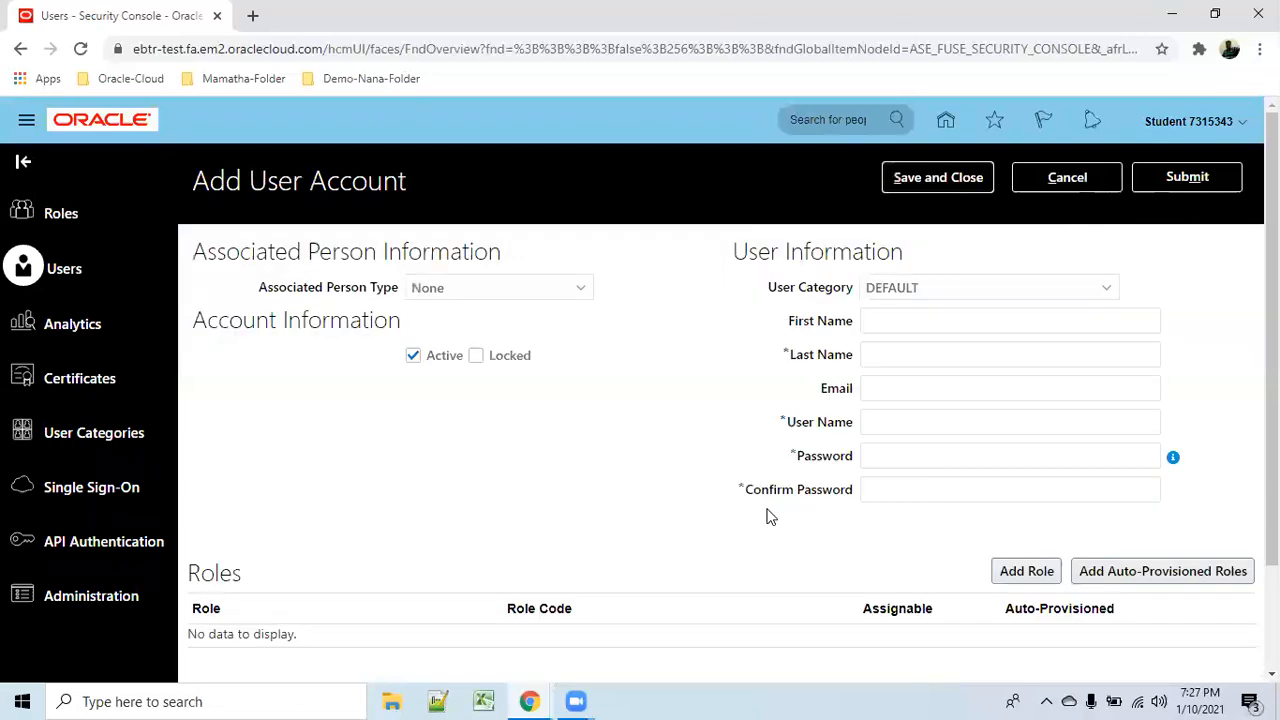
click(905, 324)
click(913, 360)
click(895, 385)
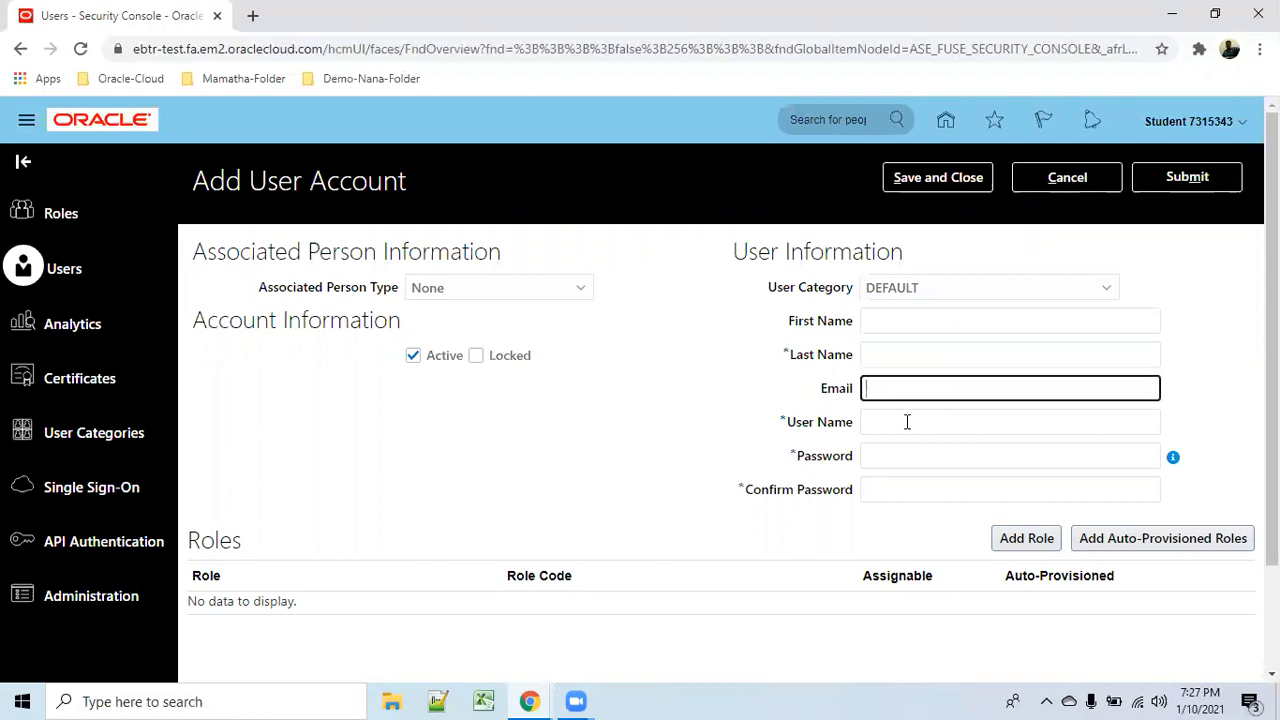
click(907, 421)
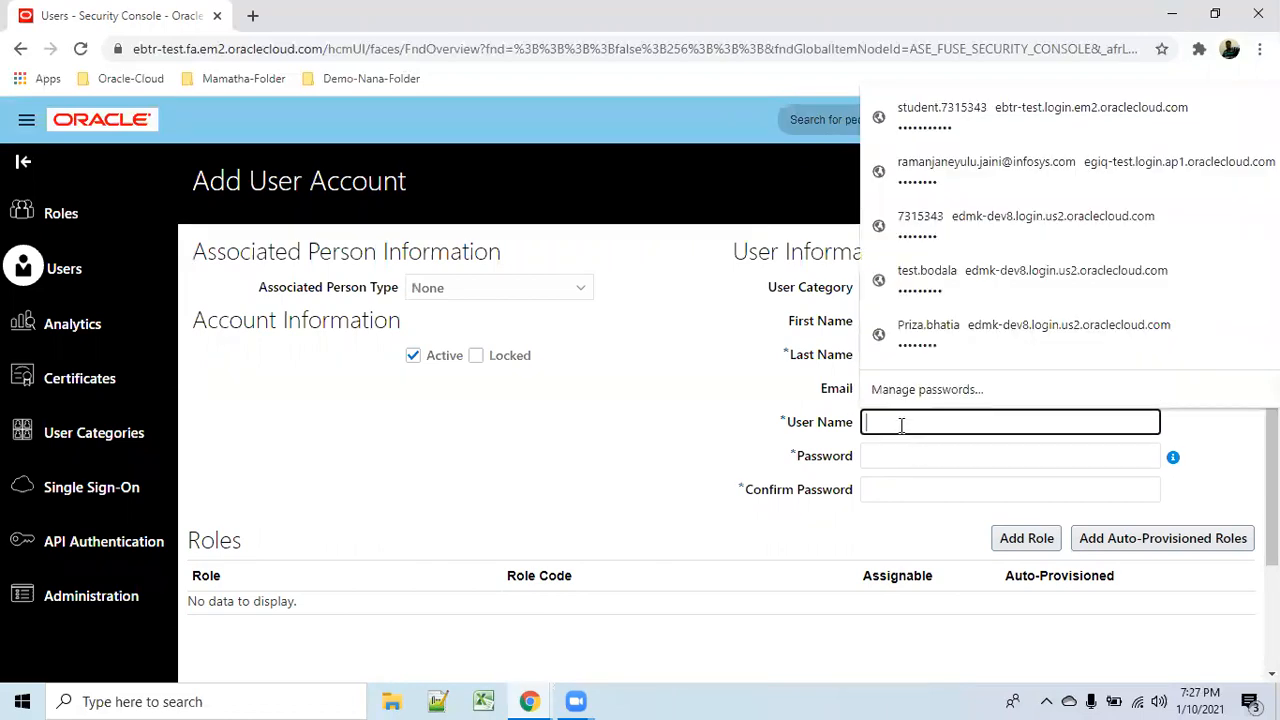
click(628, 456)
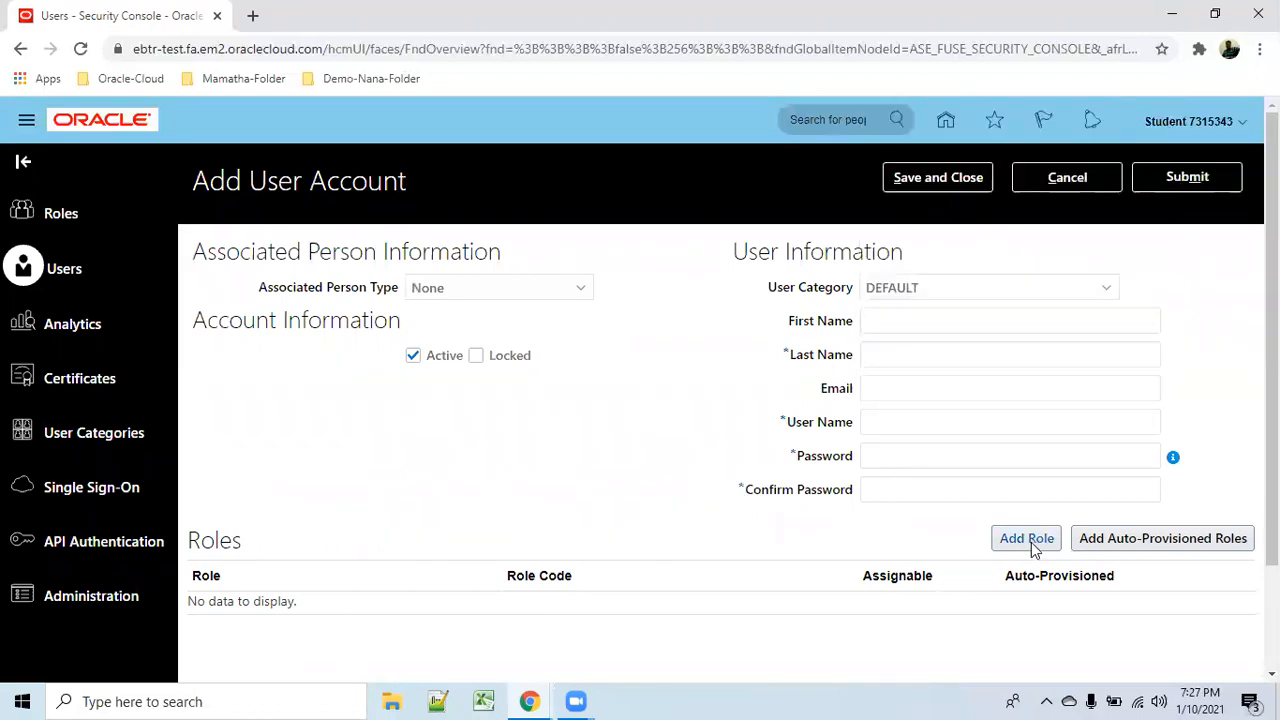
click(920, 320)
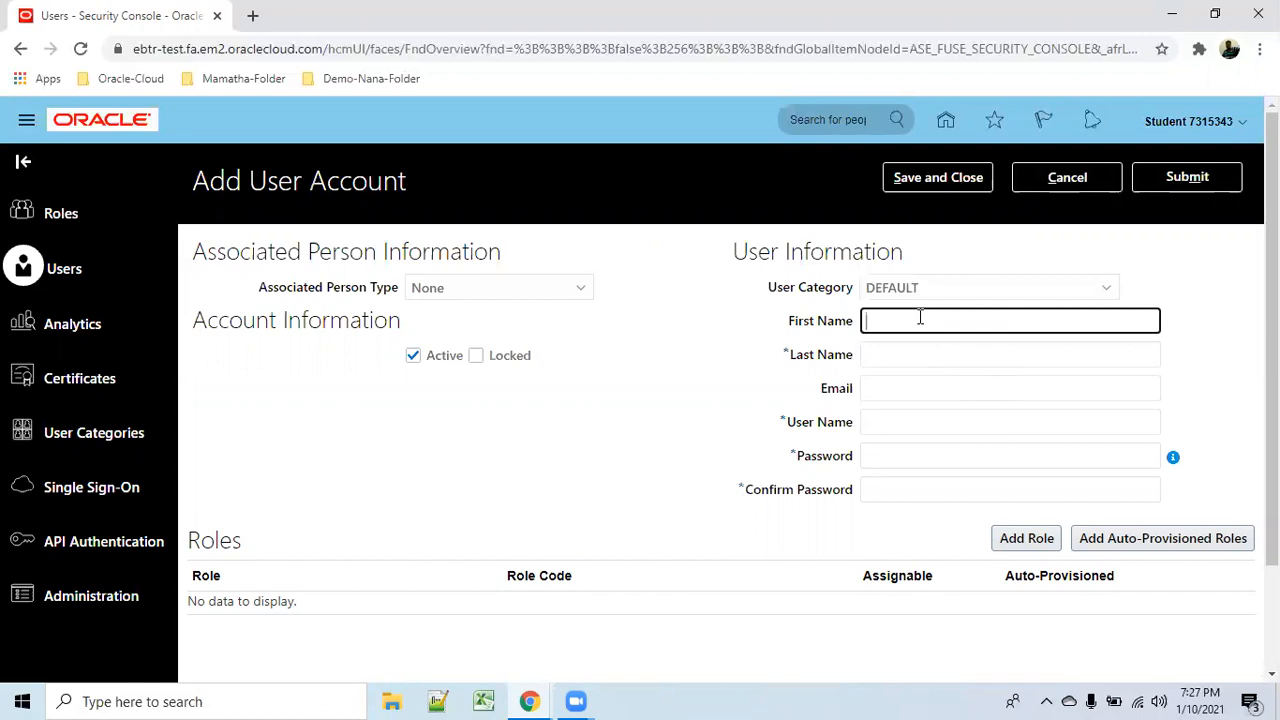
Enter first name FU and last name user1 for the new account.
text(FU)
key(Tab)
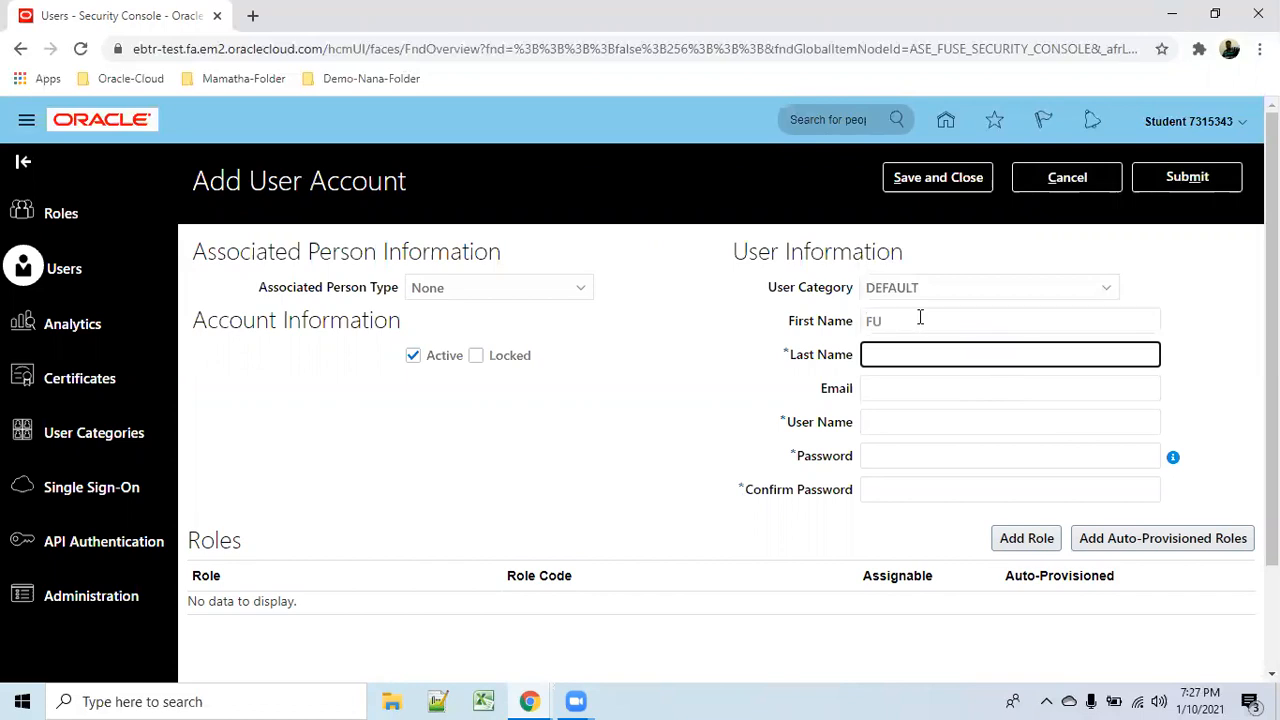
text(user1)
key(Tab)
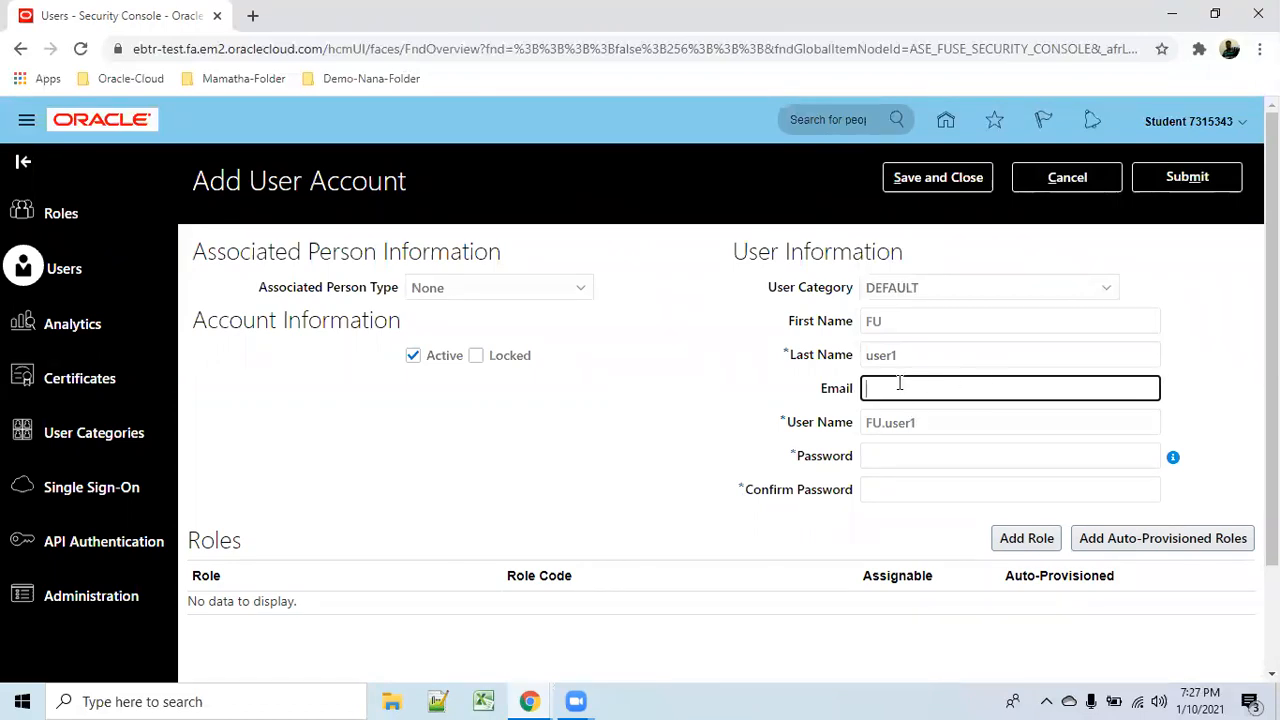
Make a first attempt at typing the password and confirmation, then clear the confirmation.
click(926, 455)
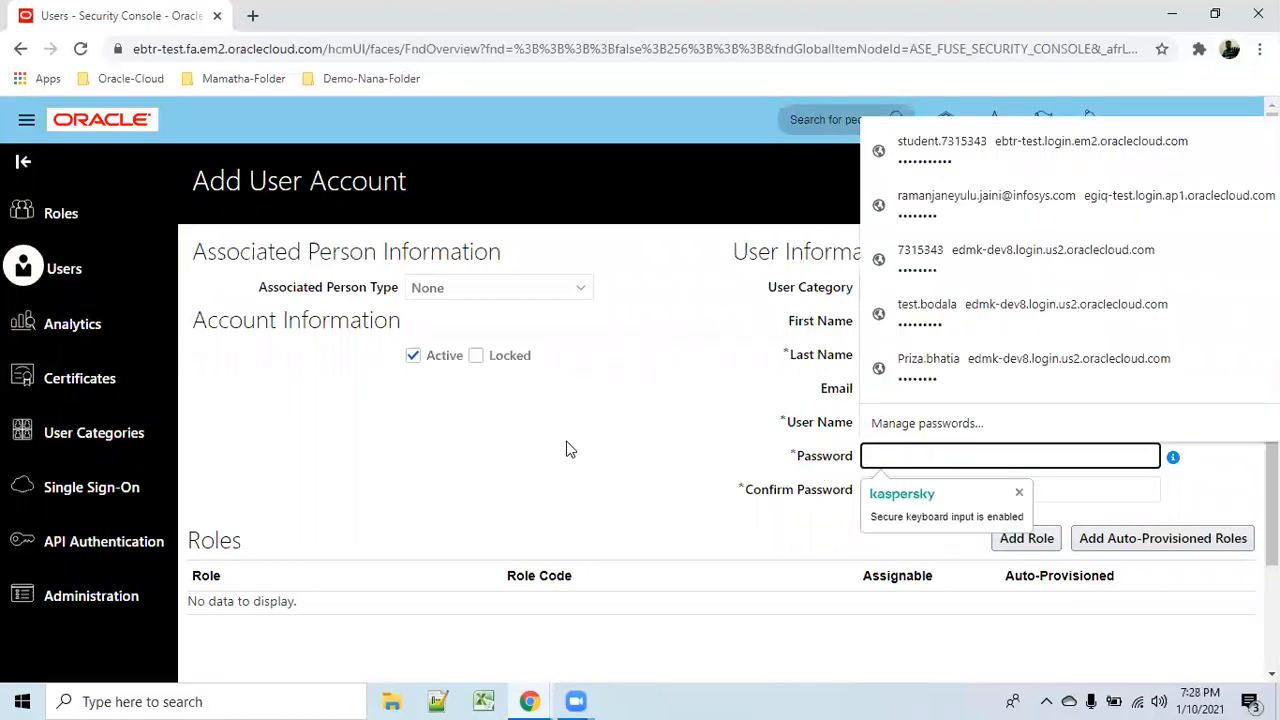
click(569, 449)
click(963, 463)
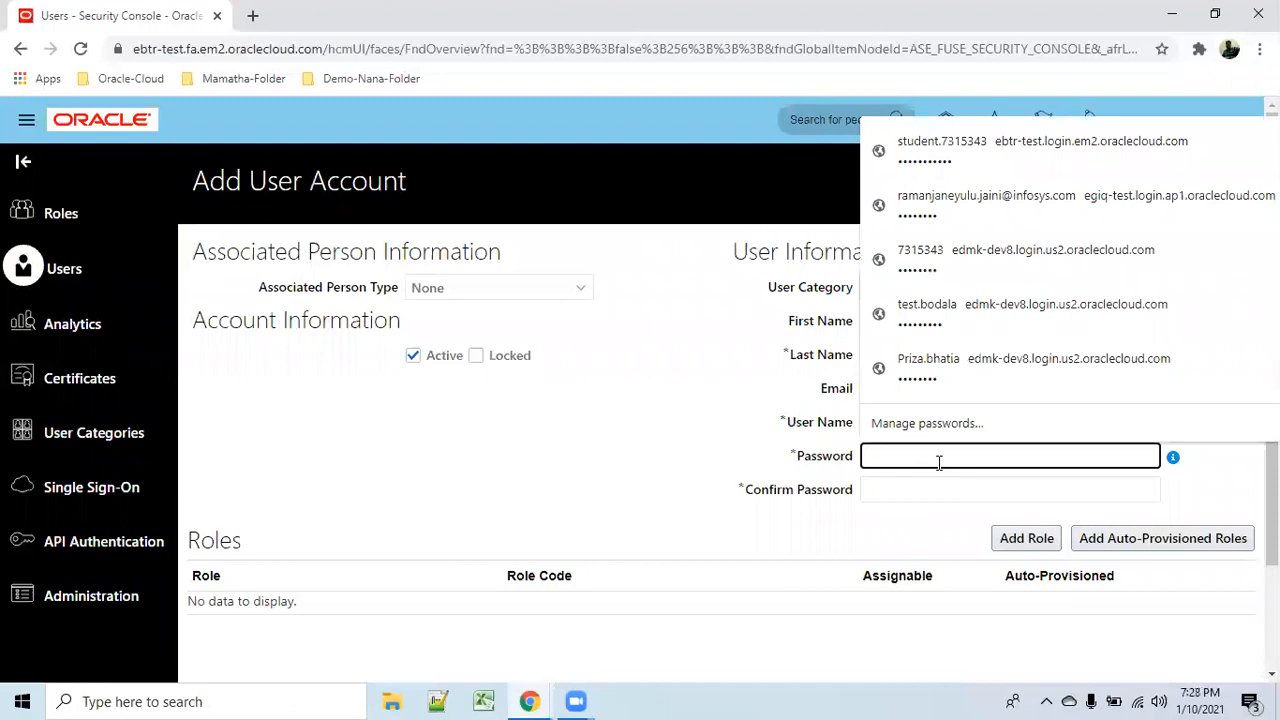
text(•••••••••)
key(BackSpace)
key(BackSpace)
text(••)
key(Tab)
text(•••)
key(BackSpace)
key(BackSpace)
key(BackSpace)
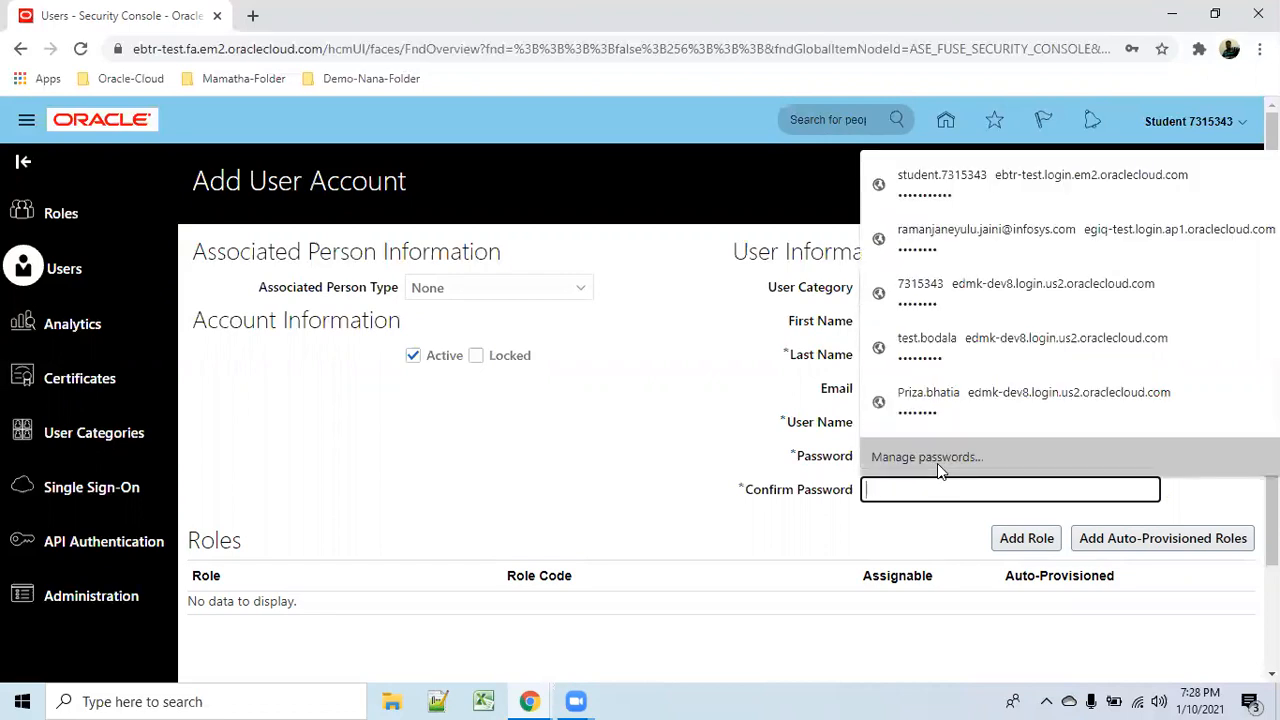
click(620, 417)
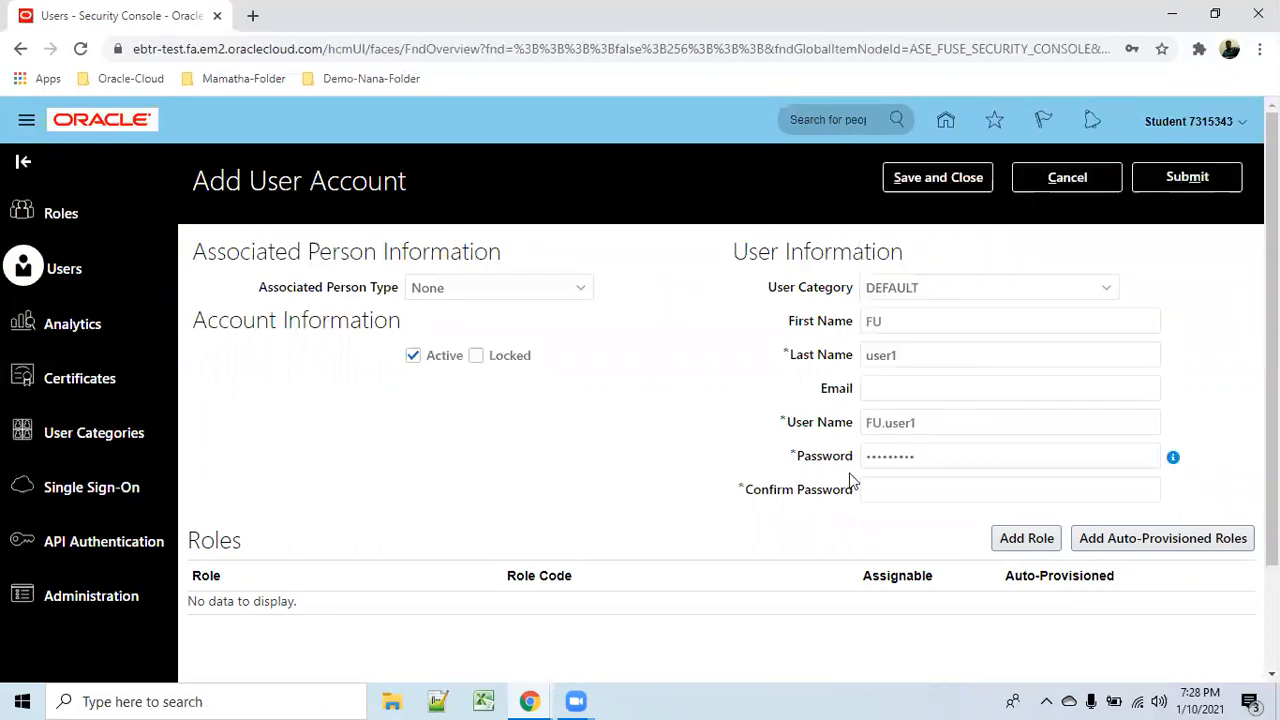
Replace the password with the new one and repeat it in Confirm Password.
double_click(939, 460)
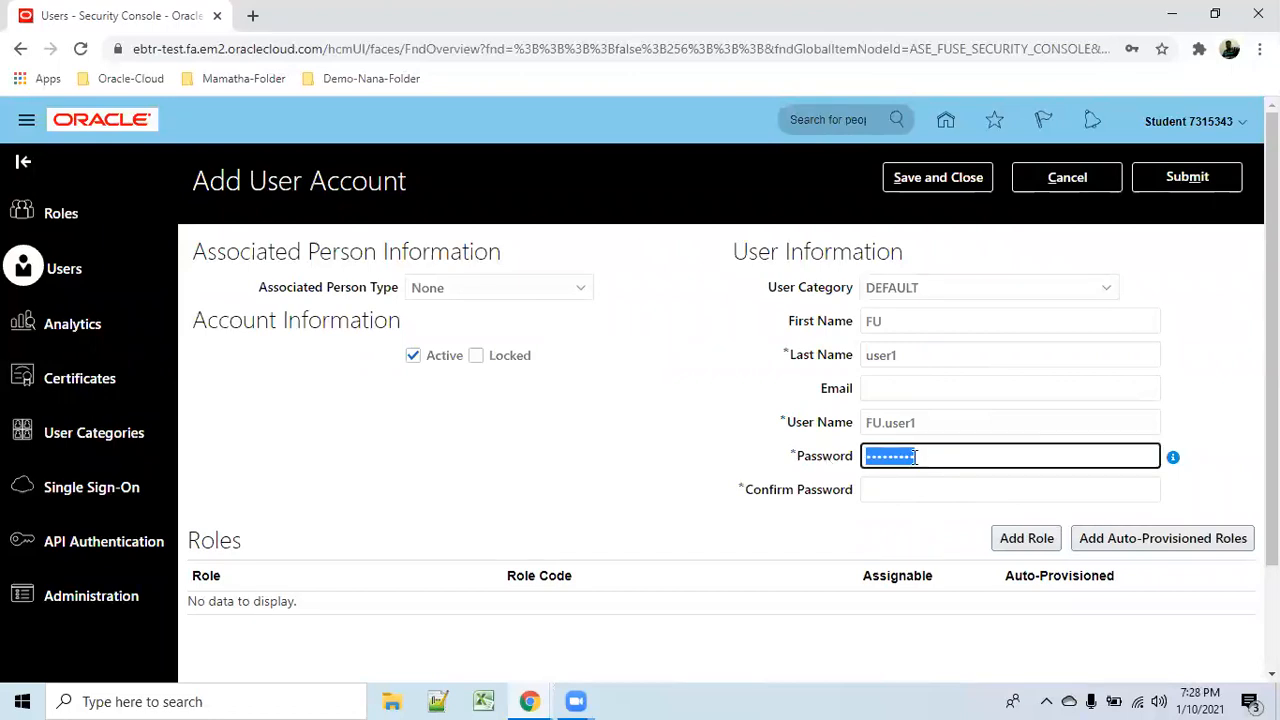
key(BackSpace)
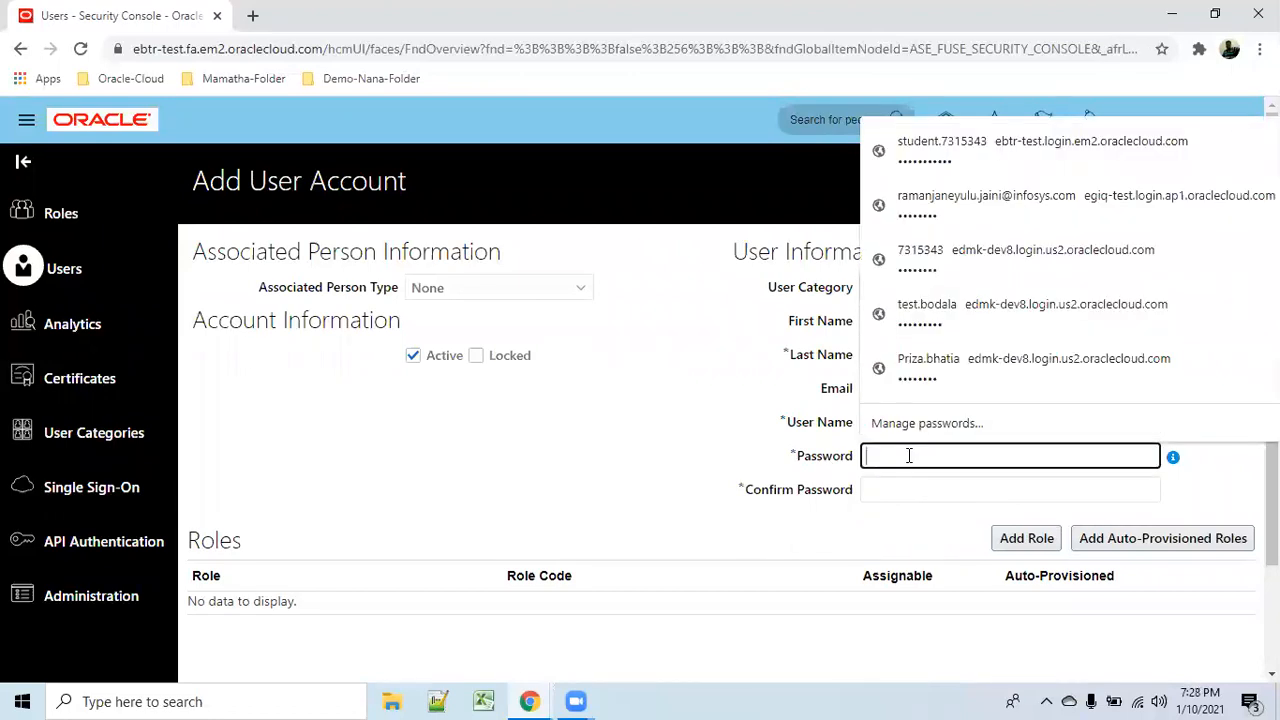
text(••••••••)
key(Tab)
text(•••••)
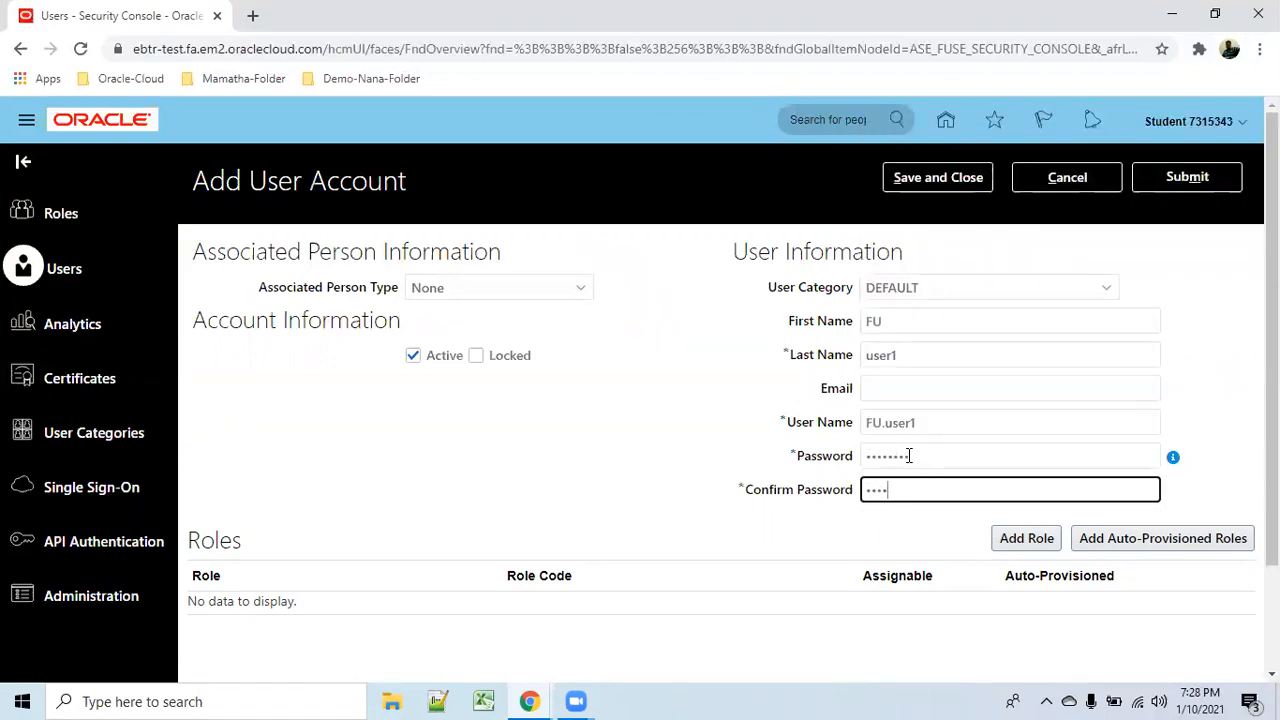
text(•••)
click(755, 516)
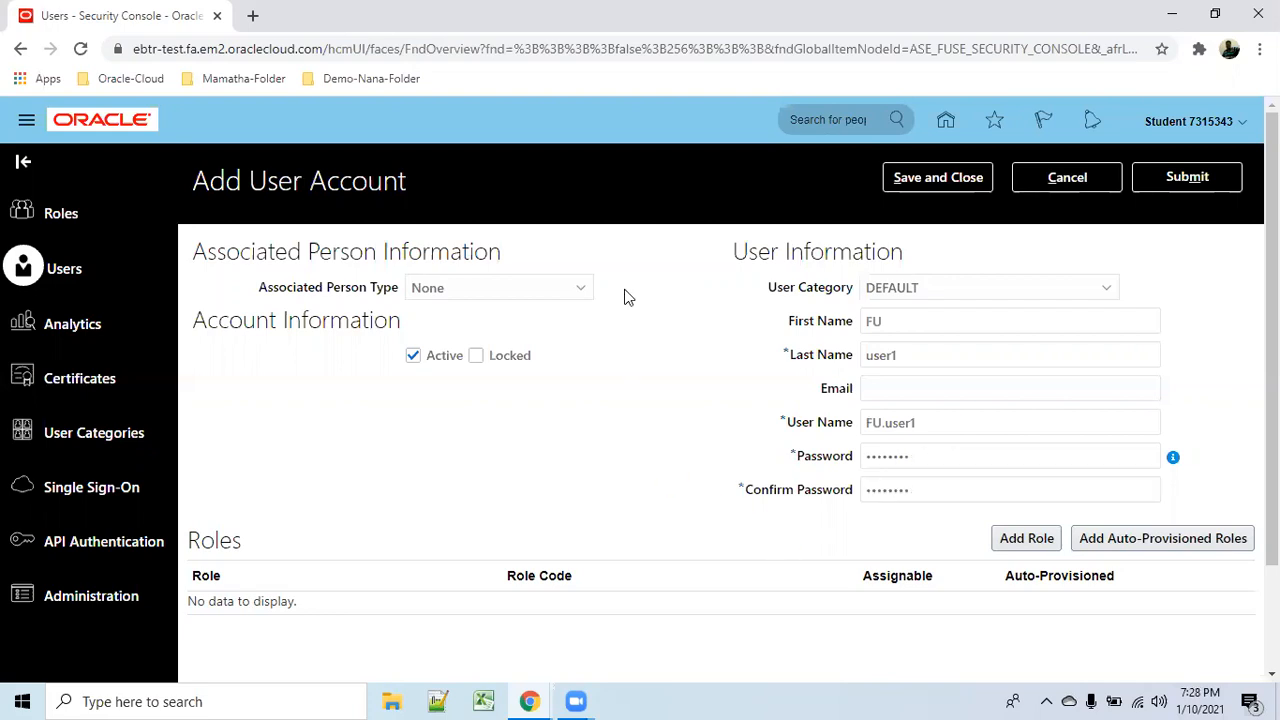
scroll(555, 390, down, 1)
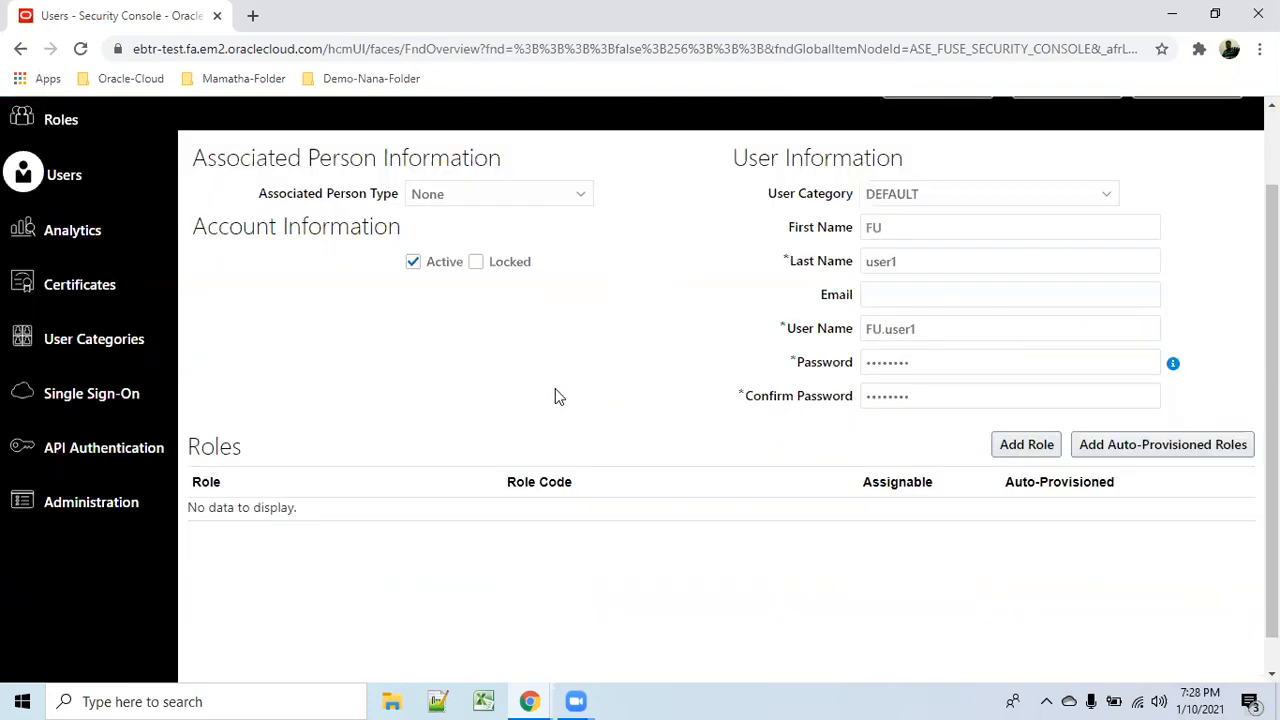
Search for and add the Application Implementation Consultant role to the user.
click(1027, 446)
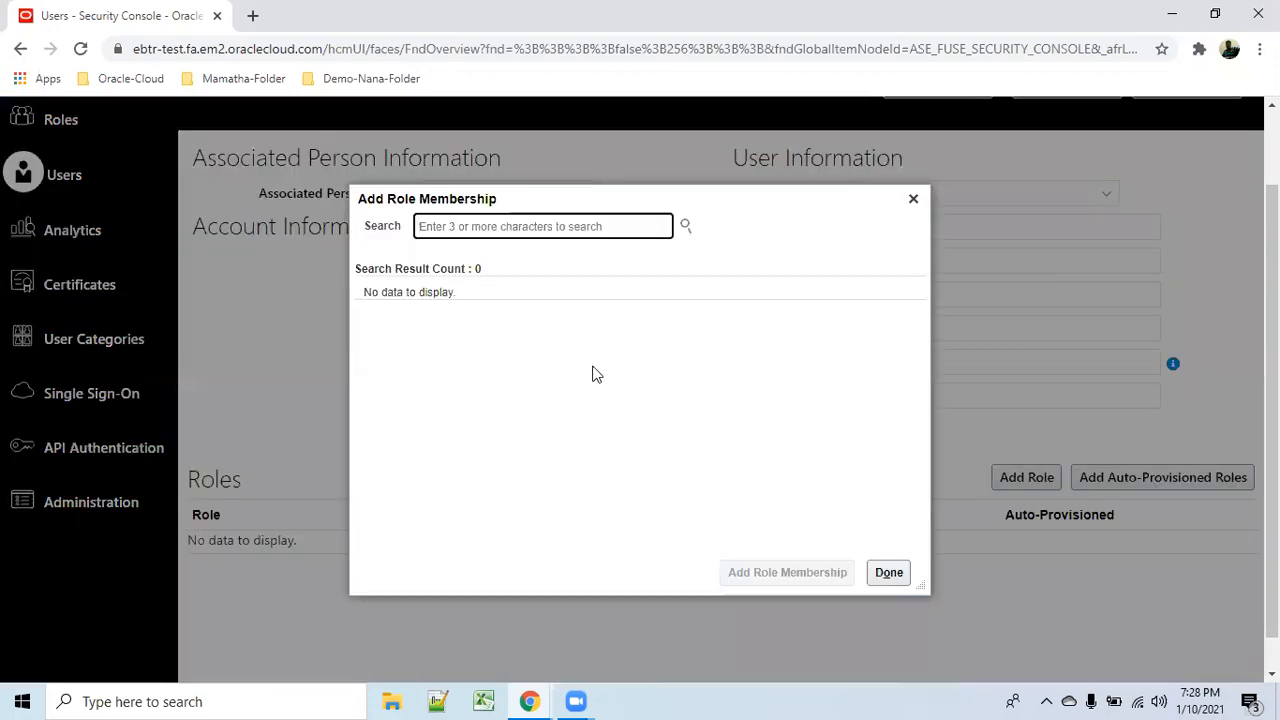
text(app)
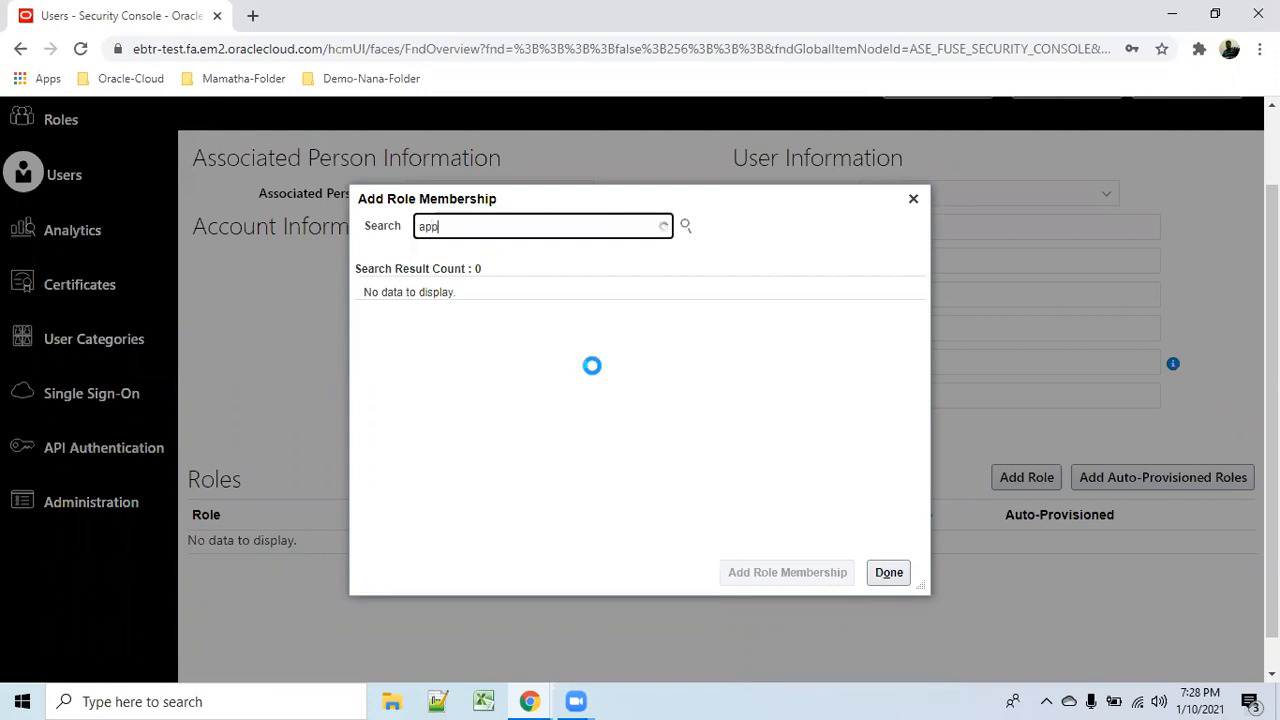
text(lication im)
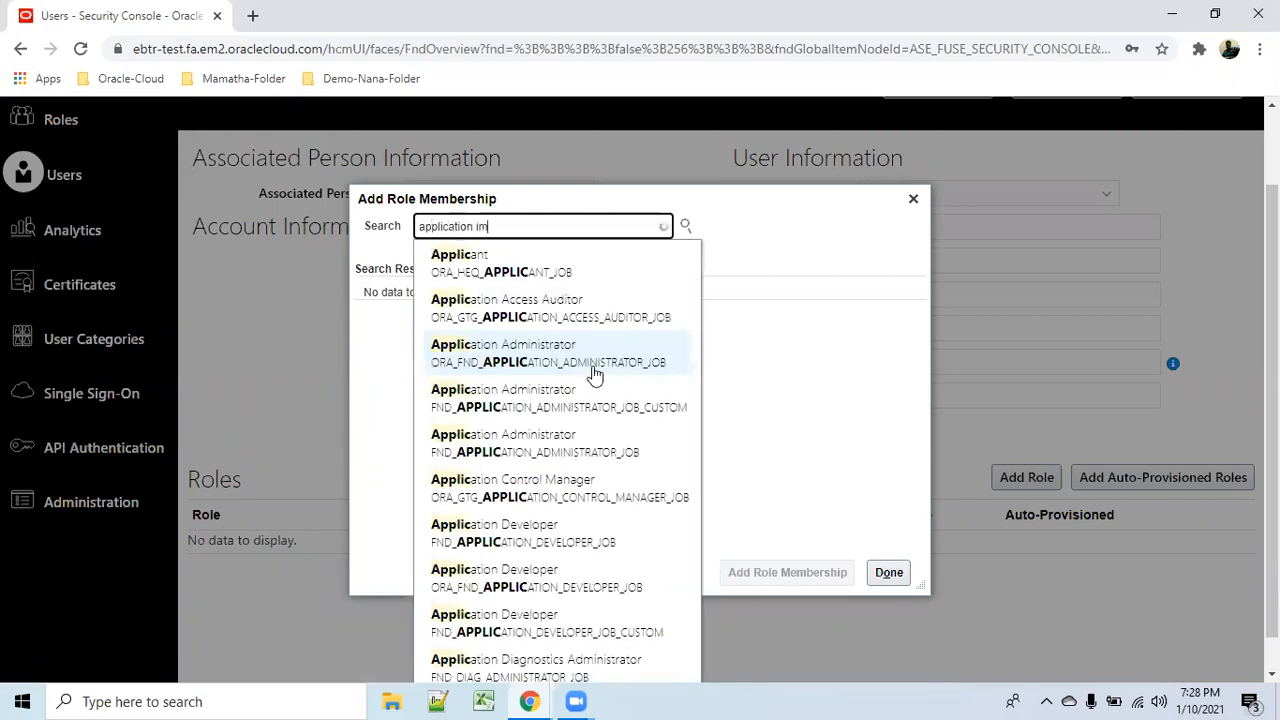
text(plement)
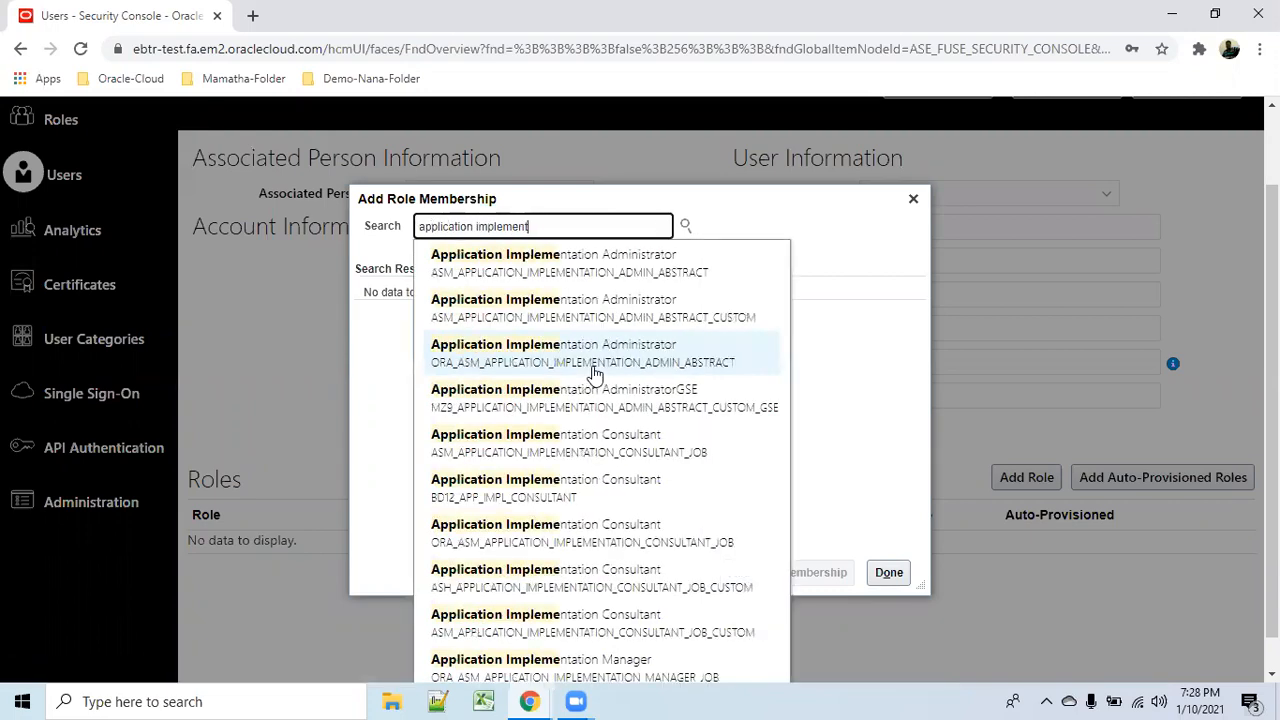
text(ation con)
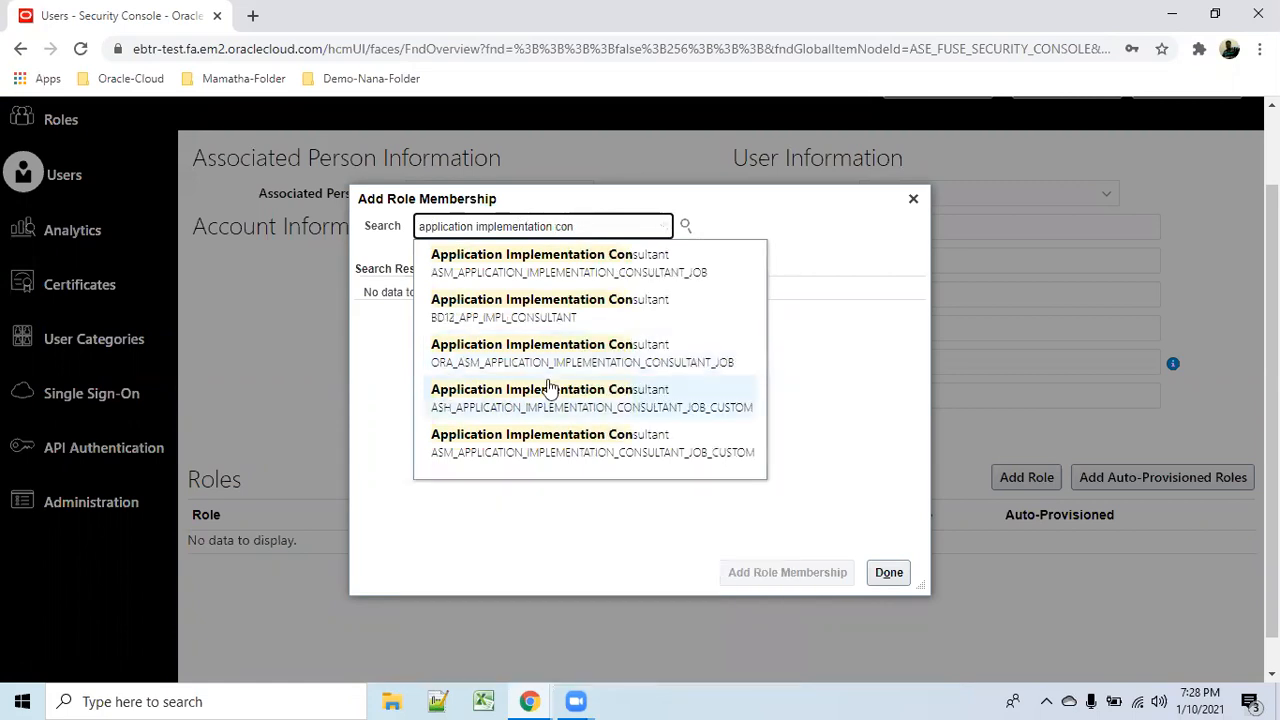
click(567, 352)
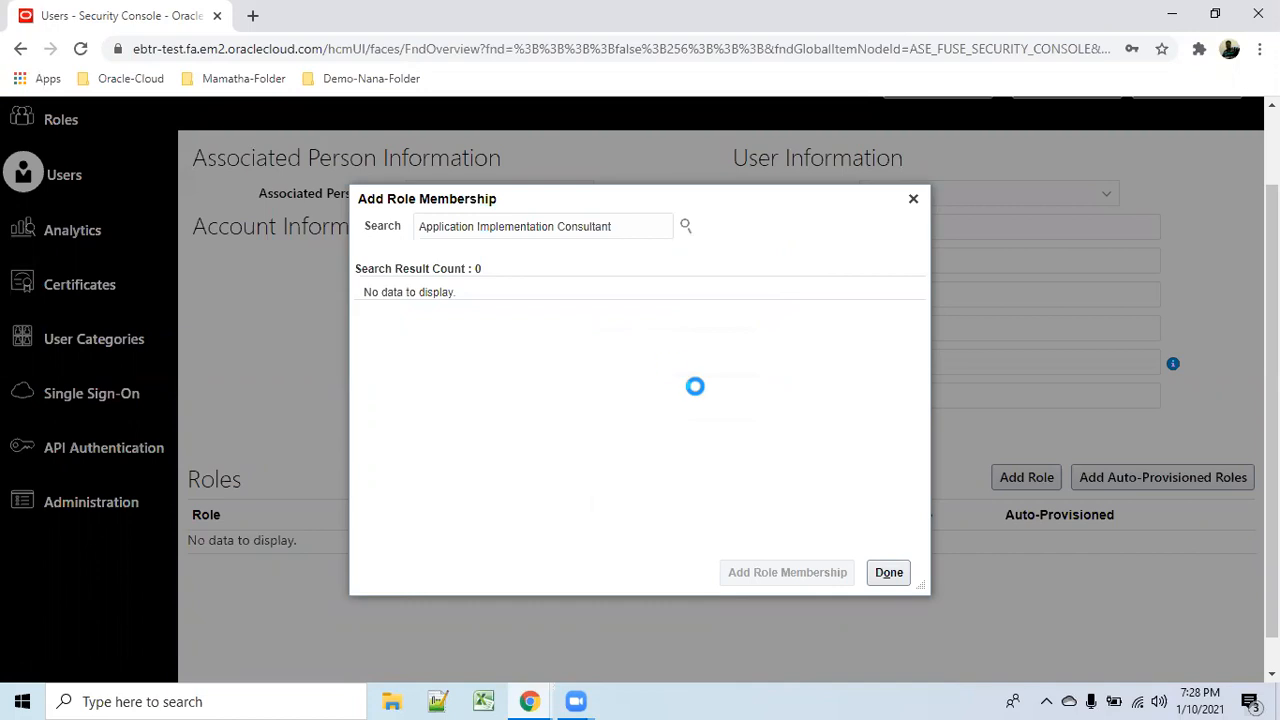
click(772, 568)
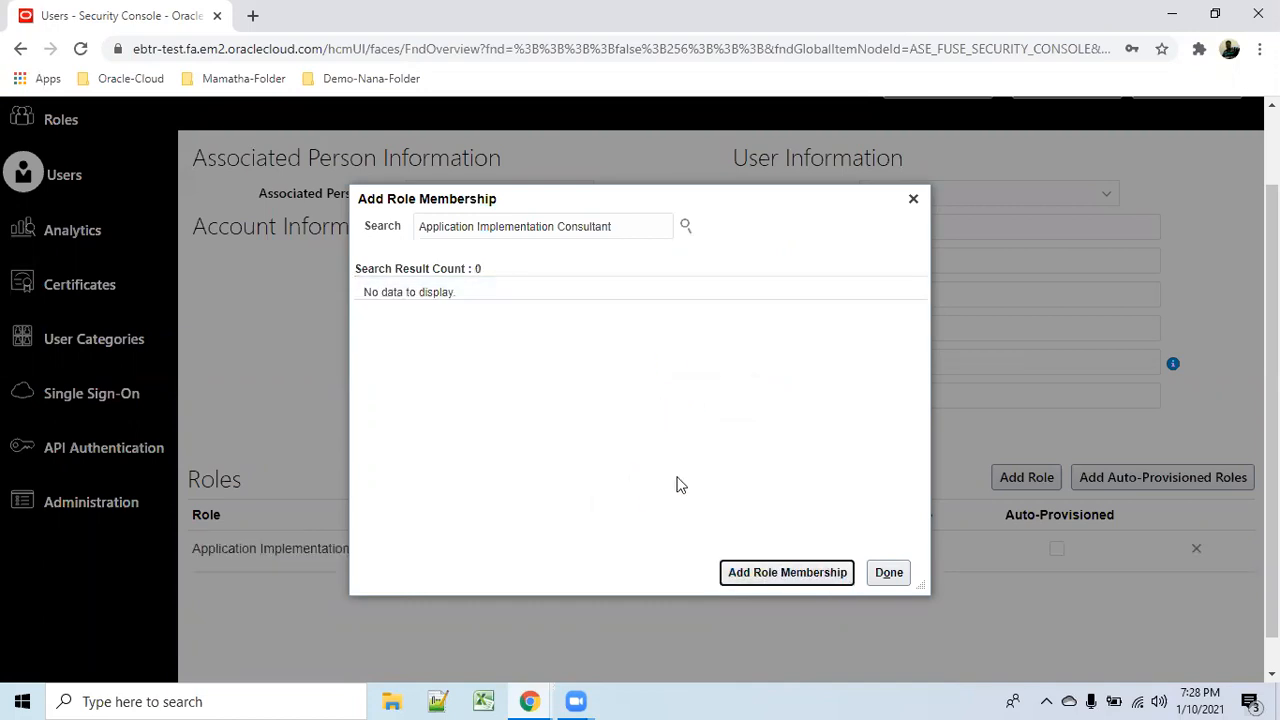
Add the IT Security Manager role as well and close the role dialog.
drag(654, 219, 384, 197)
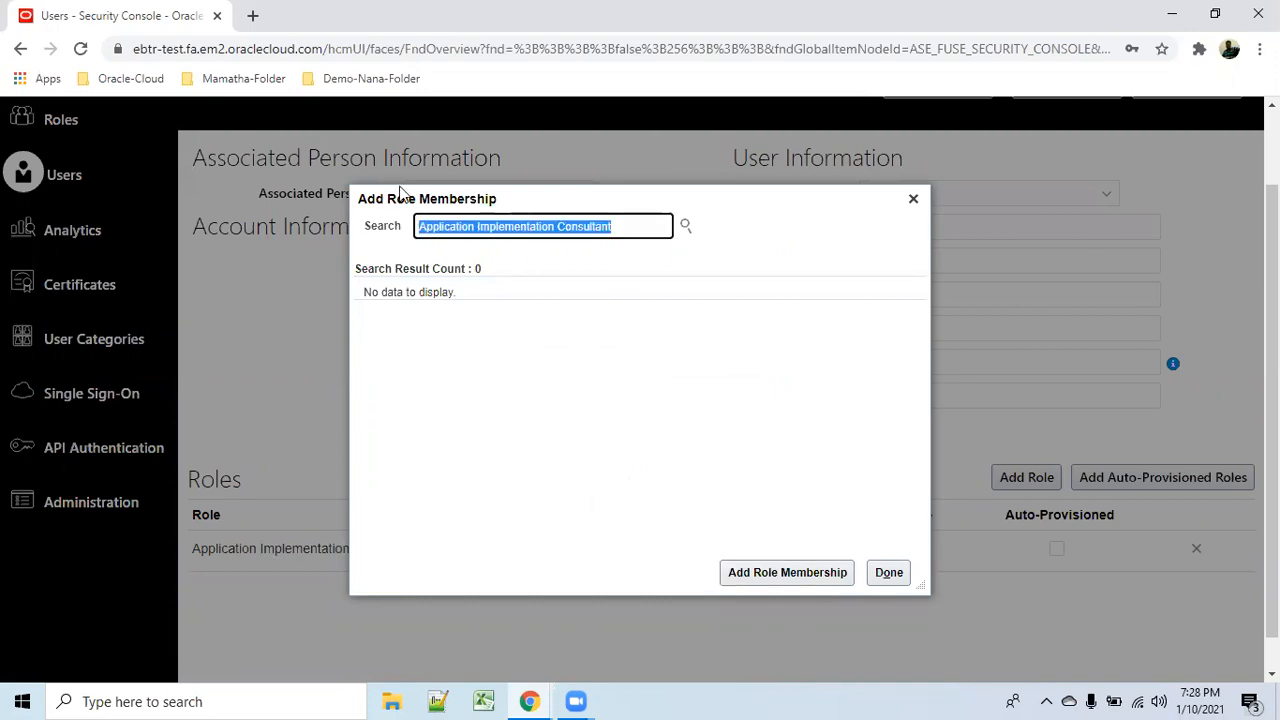
text(I)
key(BackSpace)
text(IT security)
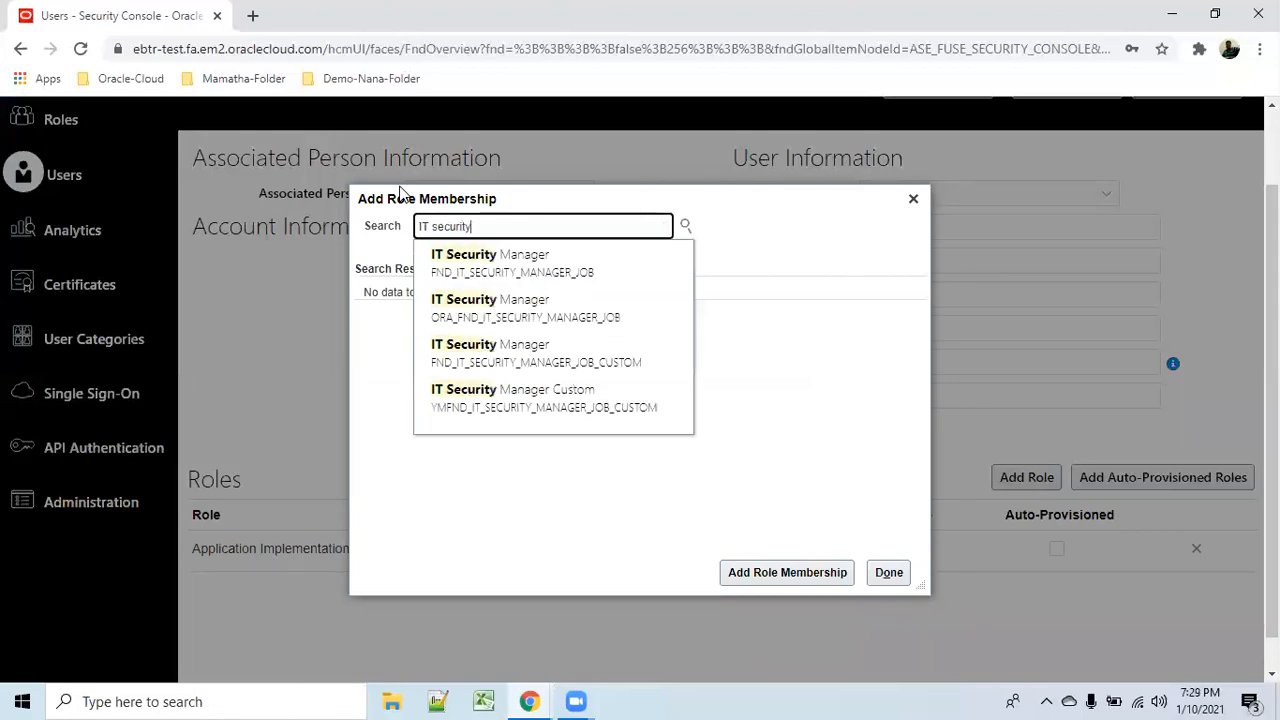
click(530, 310)
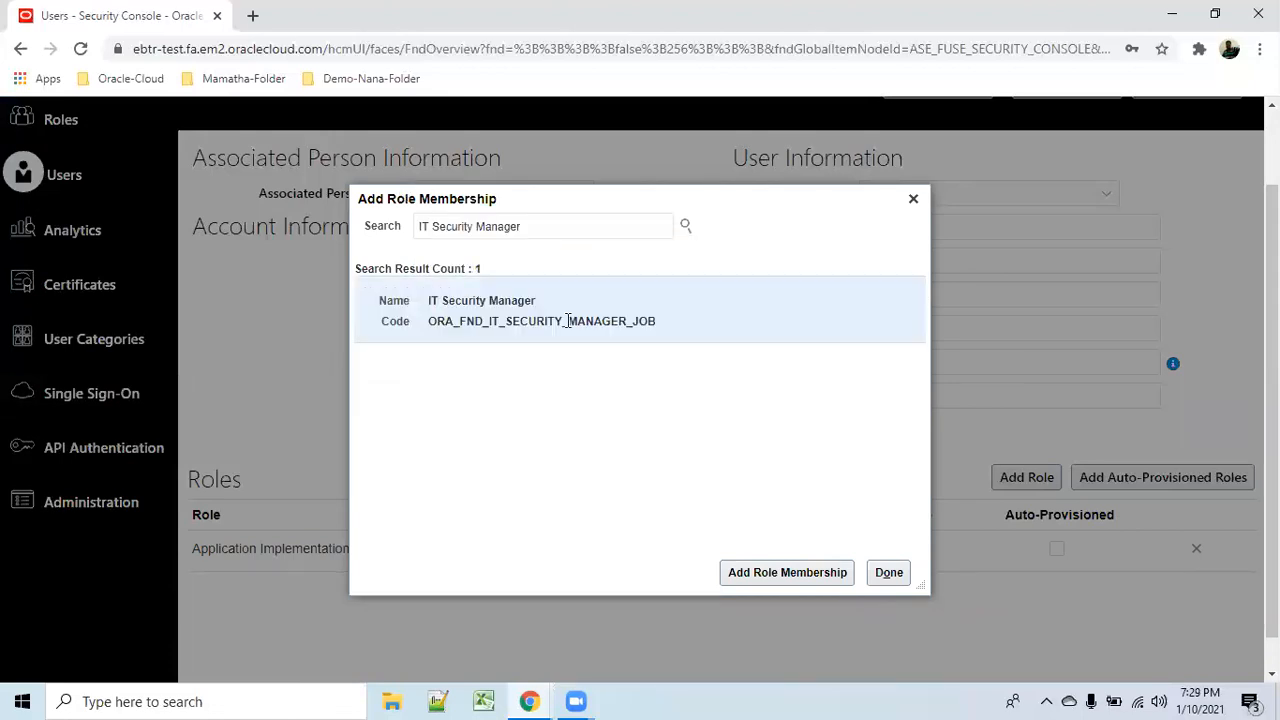
click(780, 574)
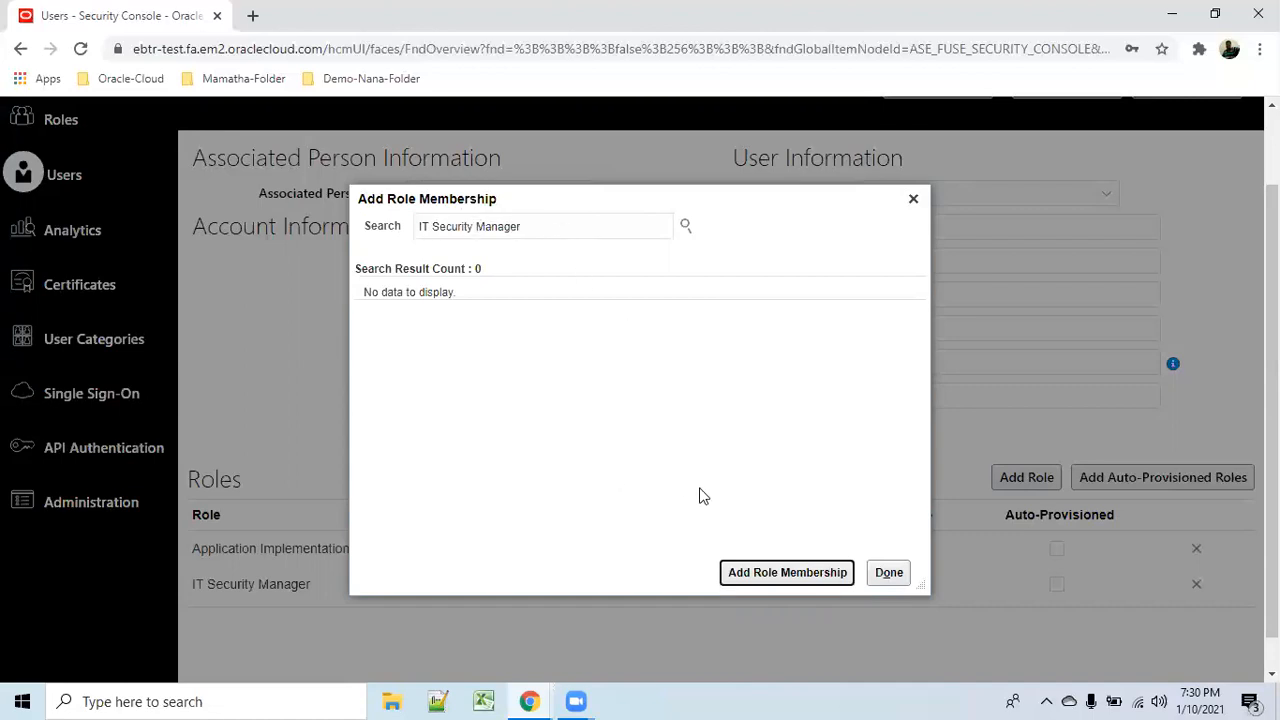
click(891, 580)
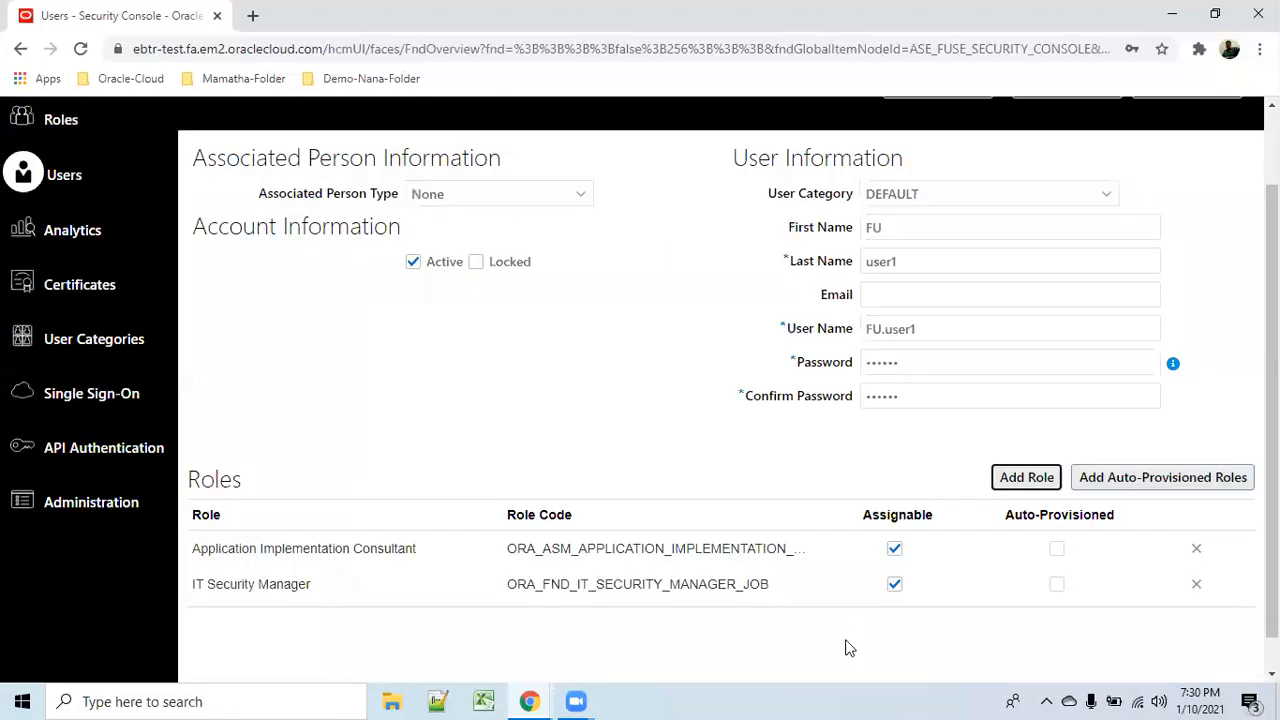
click(1031, 478)
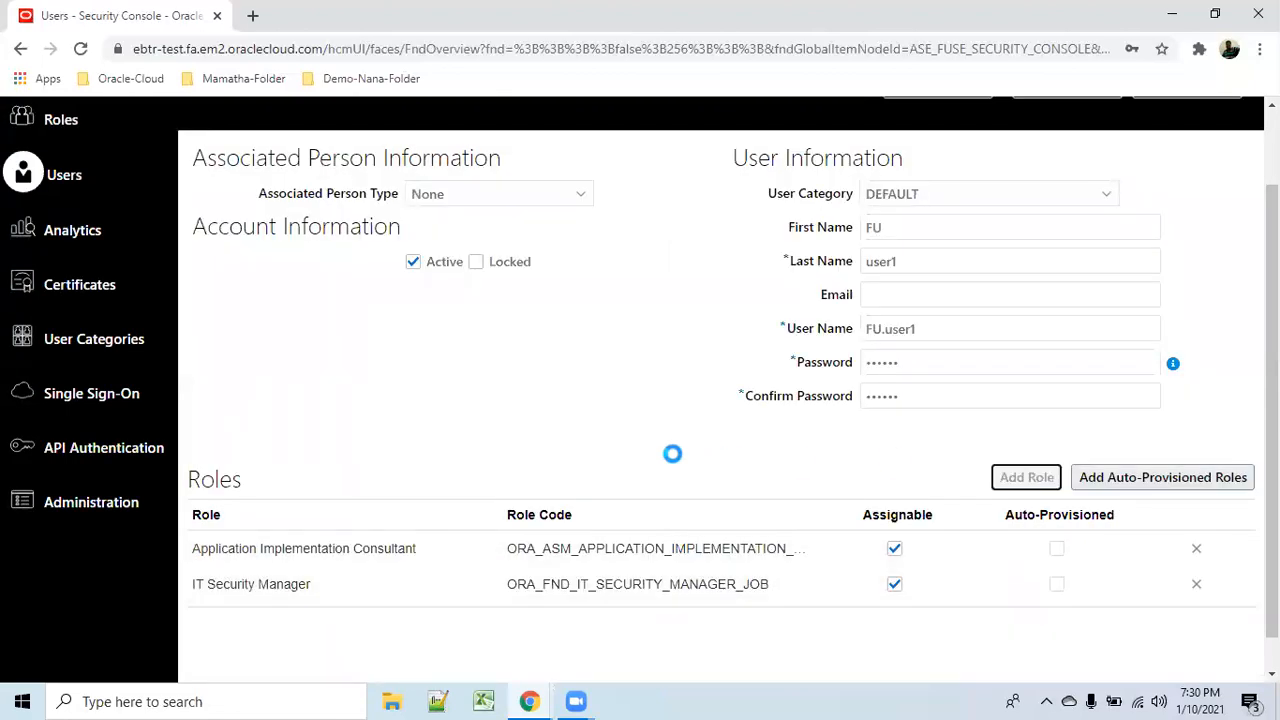
text(applicatio)
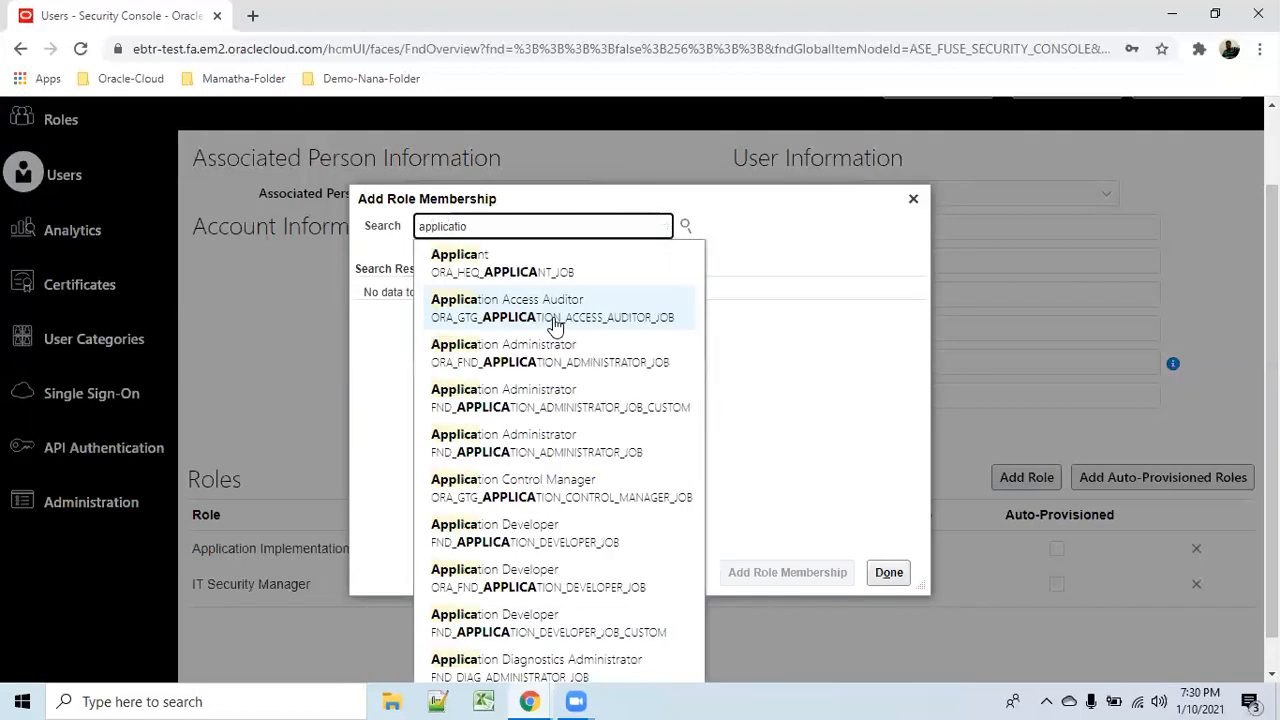
text(n implemen)
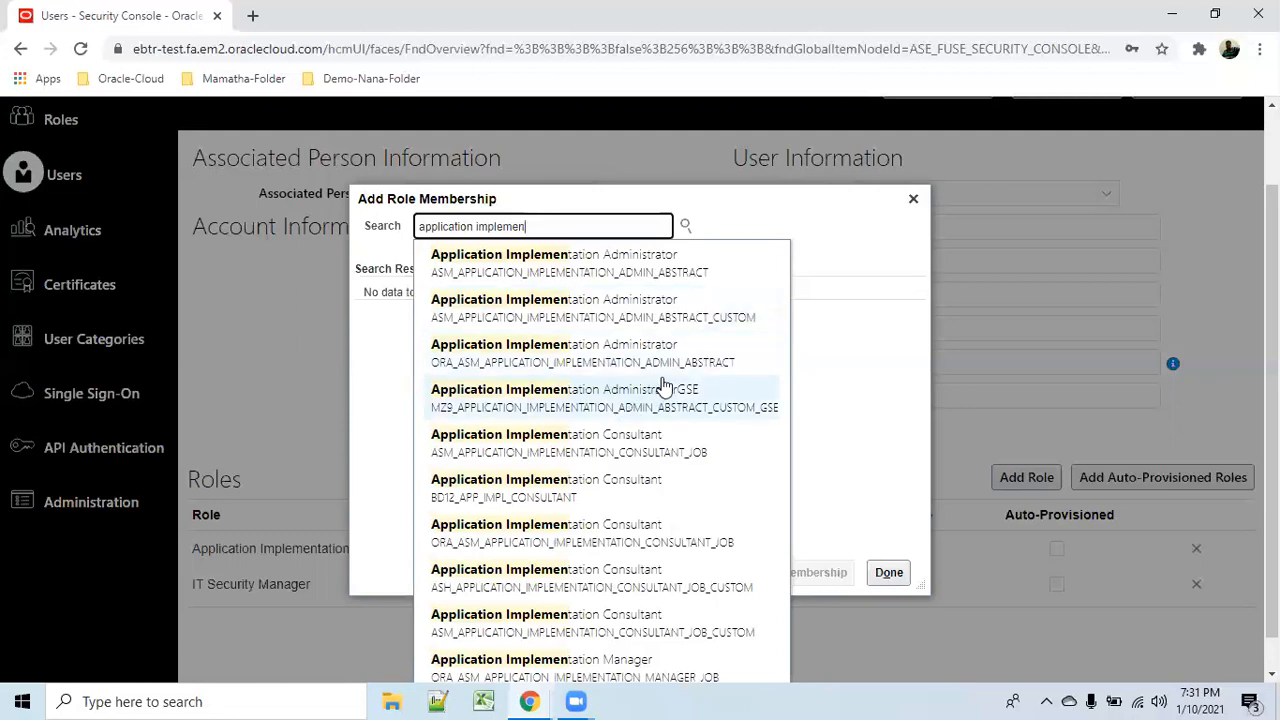
click(888, 406)
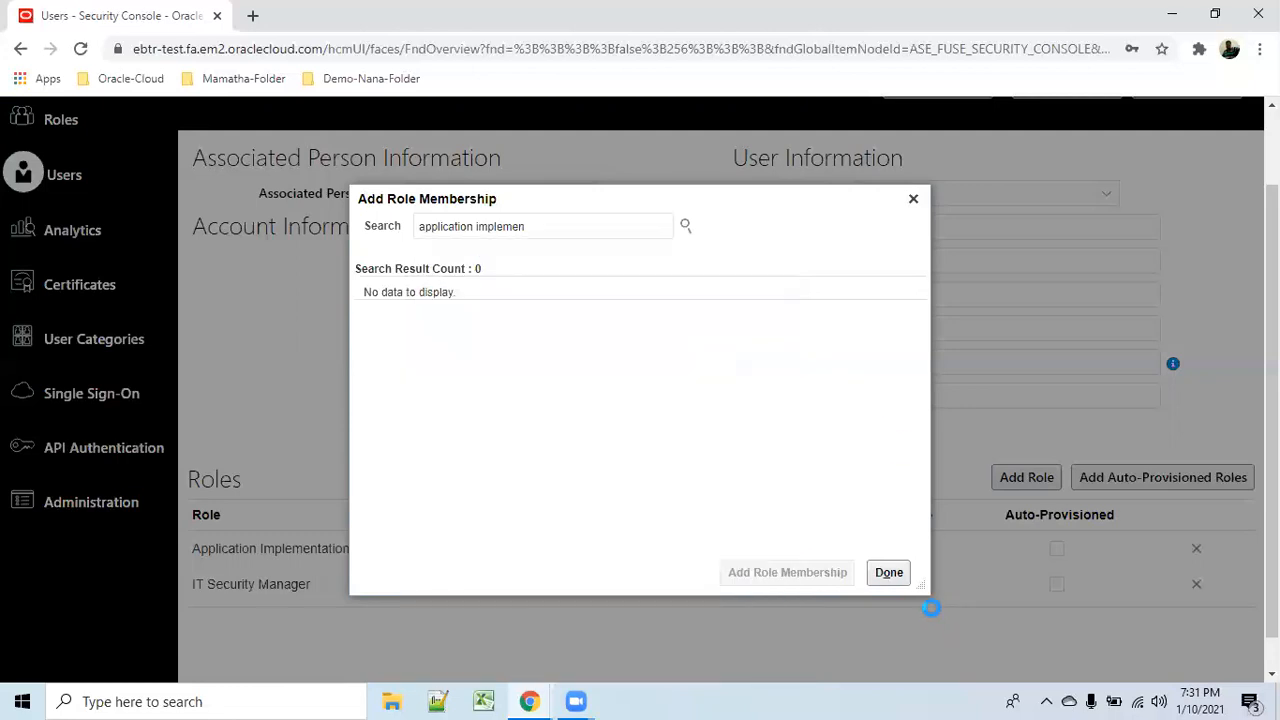
click(889, 573)
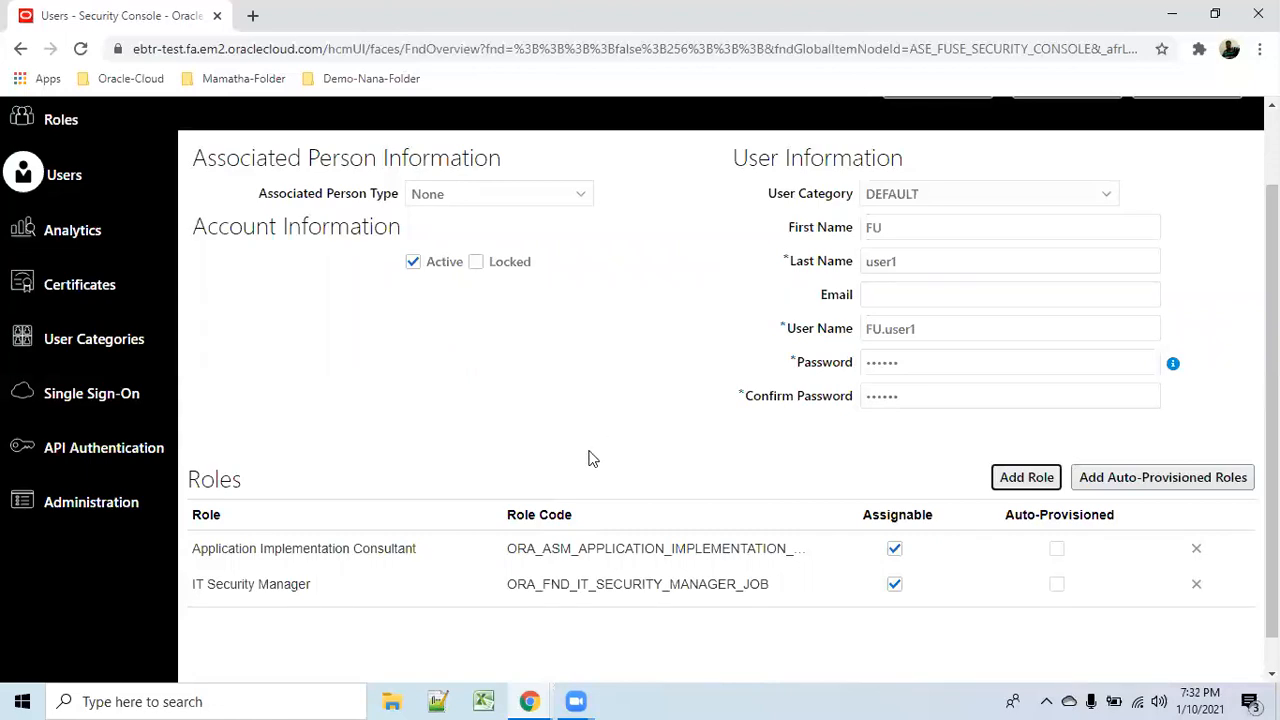
Save and close the new FU.user1 account, then return to the home page.
scroll(588, 458, up, 2)
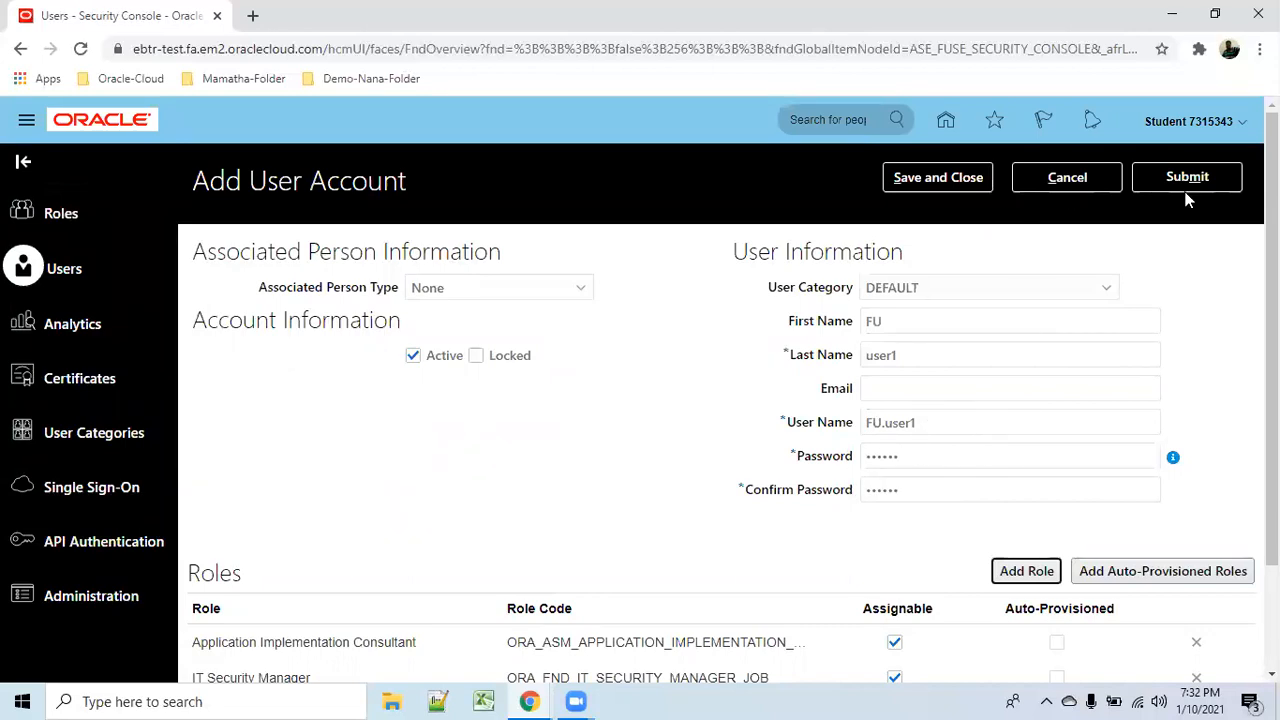
click(928, 182)
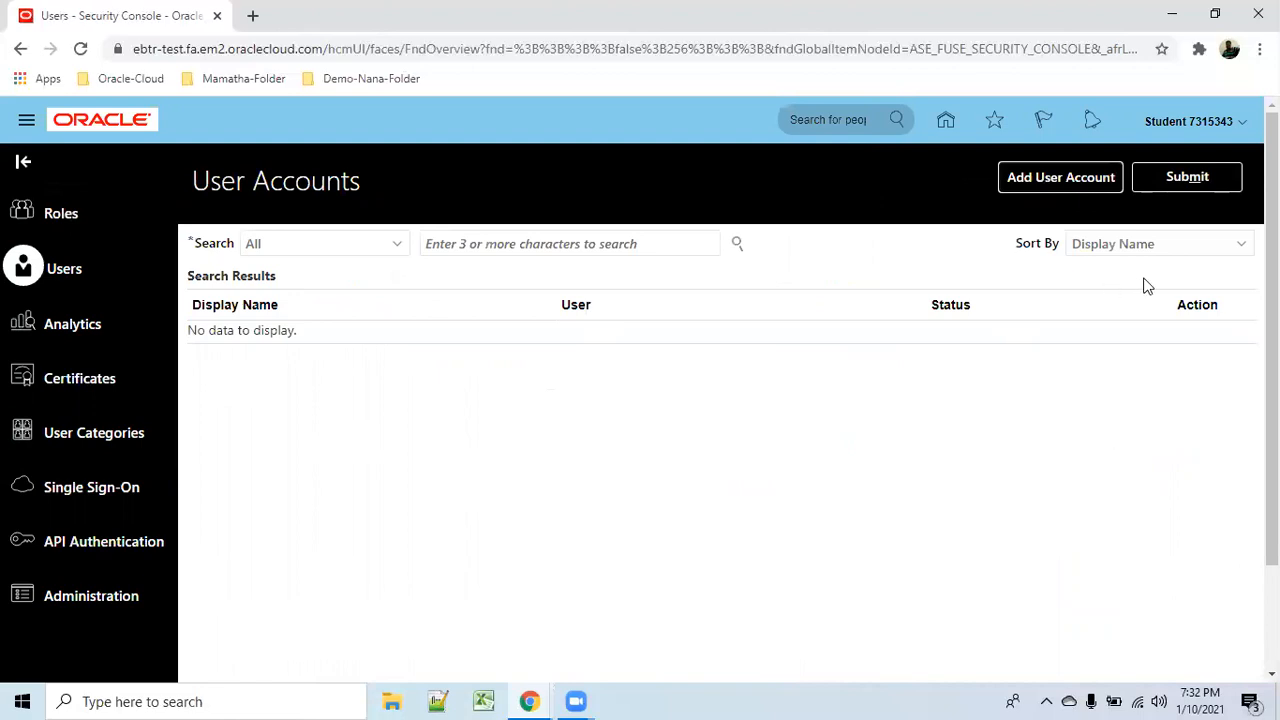
click(945, 120)
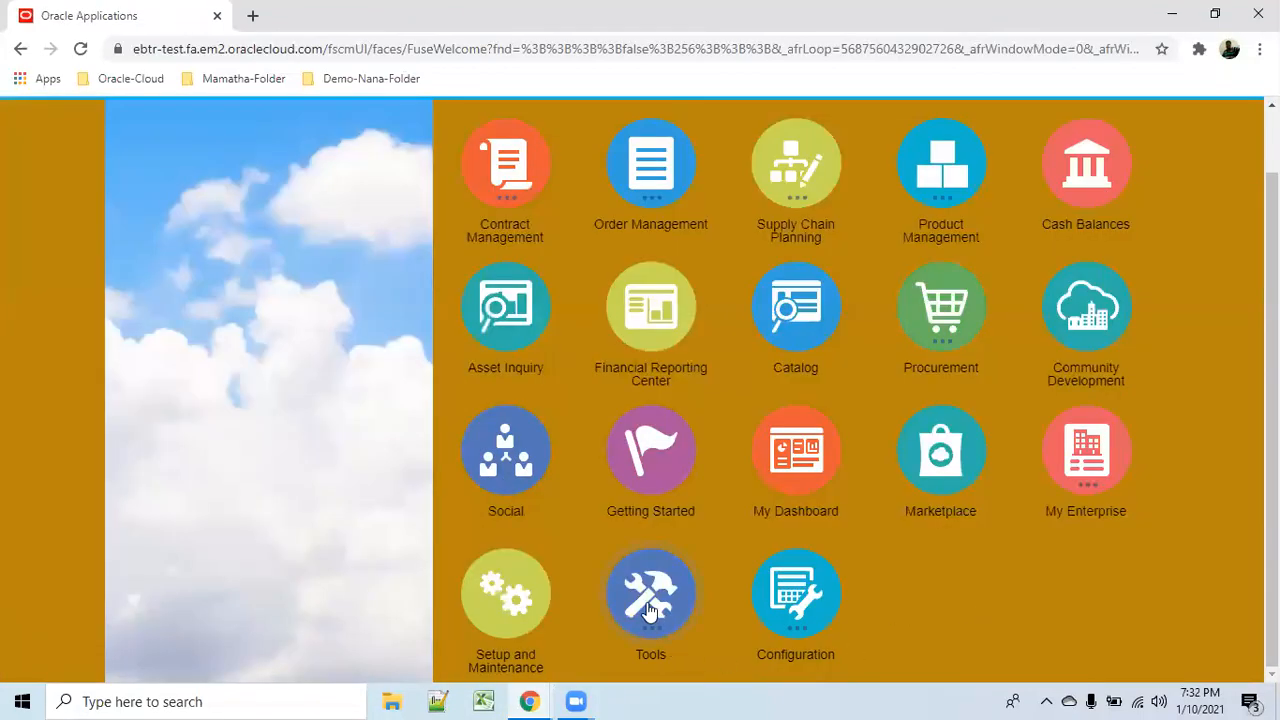
Search User Accounts for fu.user1 to verify it is active, then open the account menu.
click(652, 618)
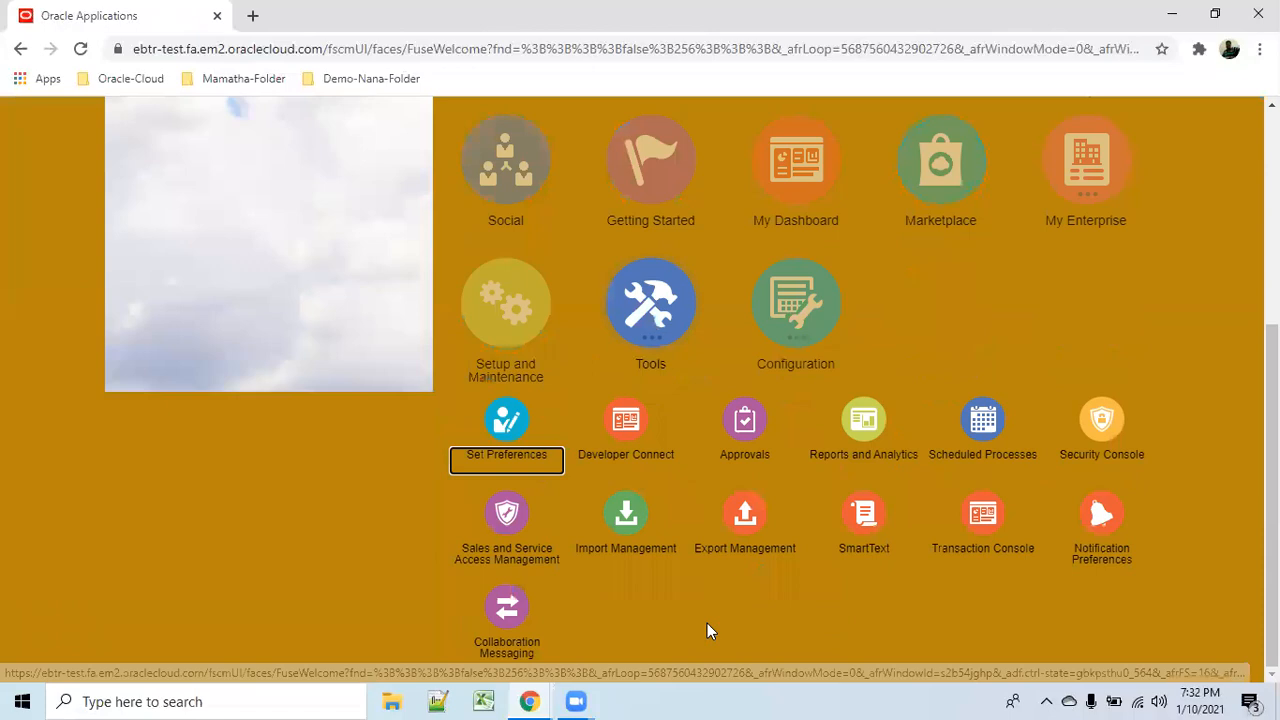
scroll(1118, 460, up, 4)
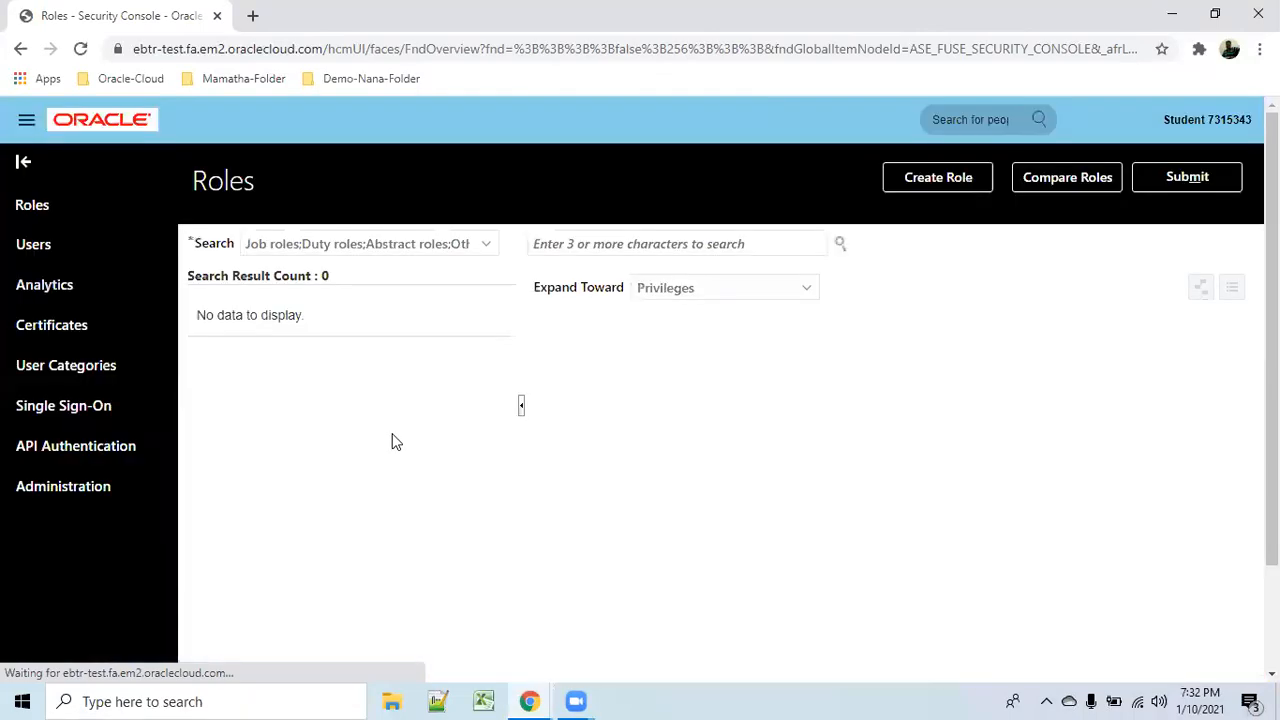
click(72, 278)
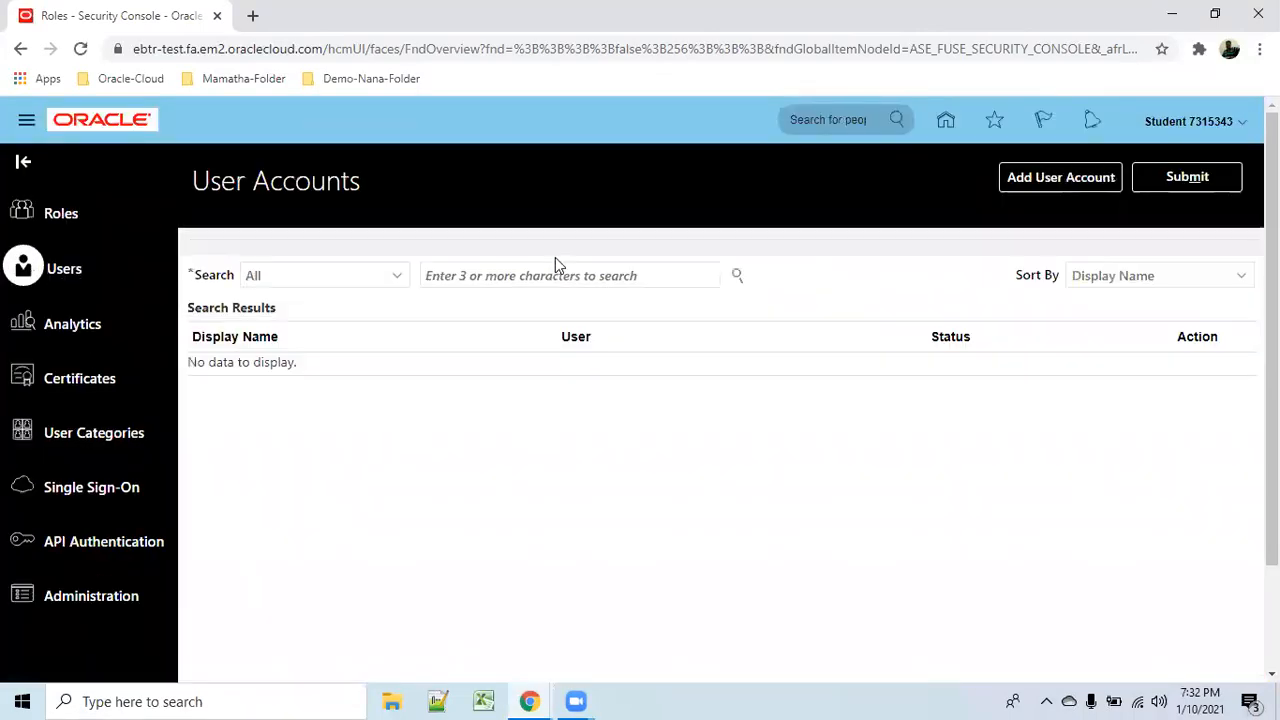
click(547, 243)
text(f)
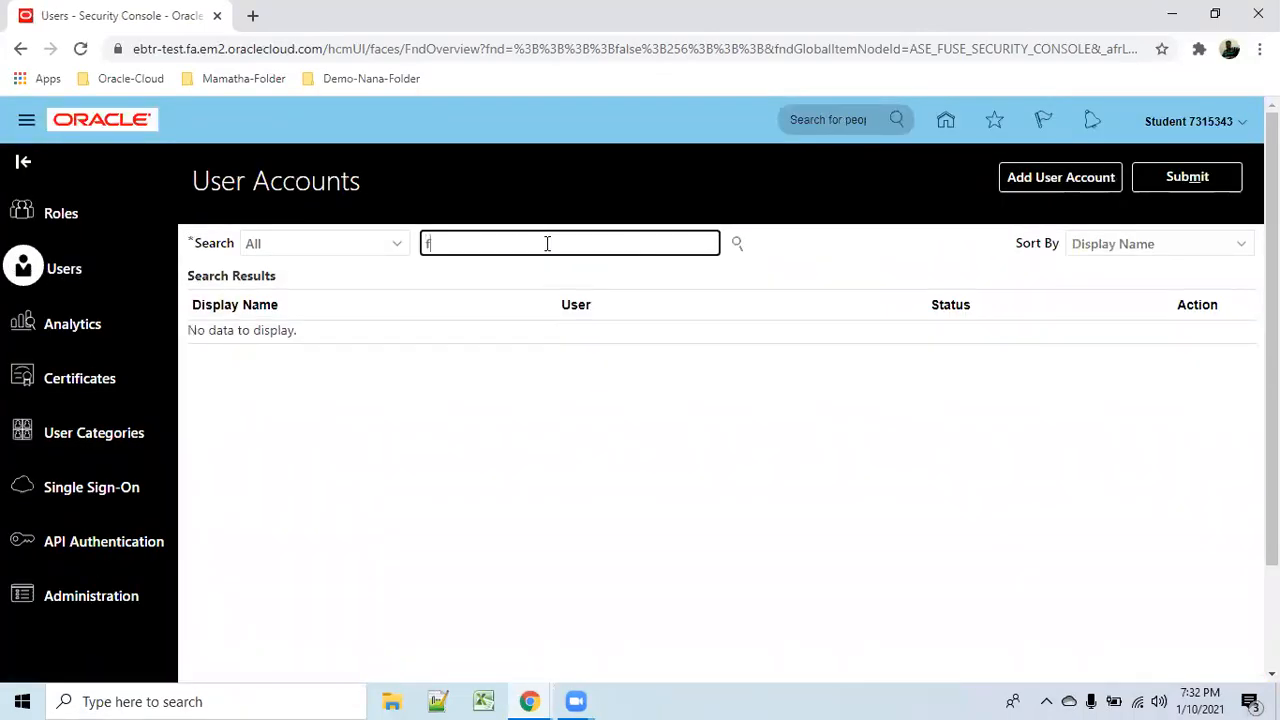
text(u.user1)
key(Return)
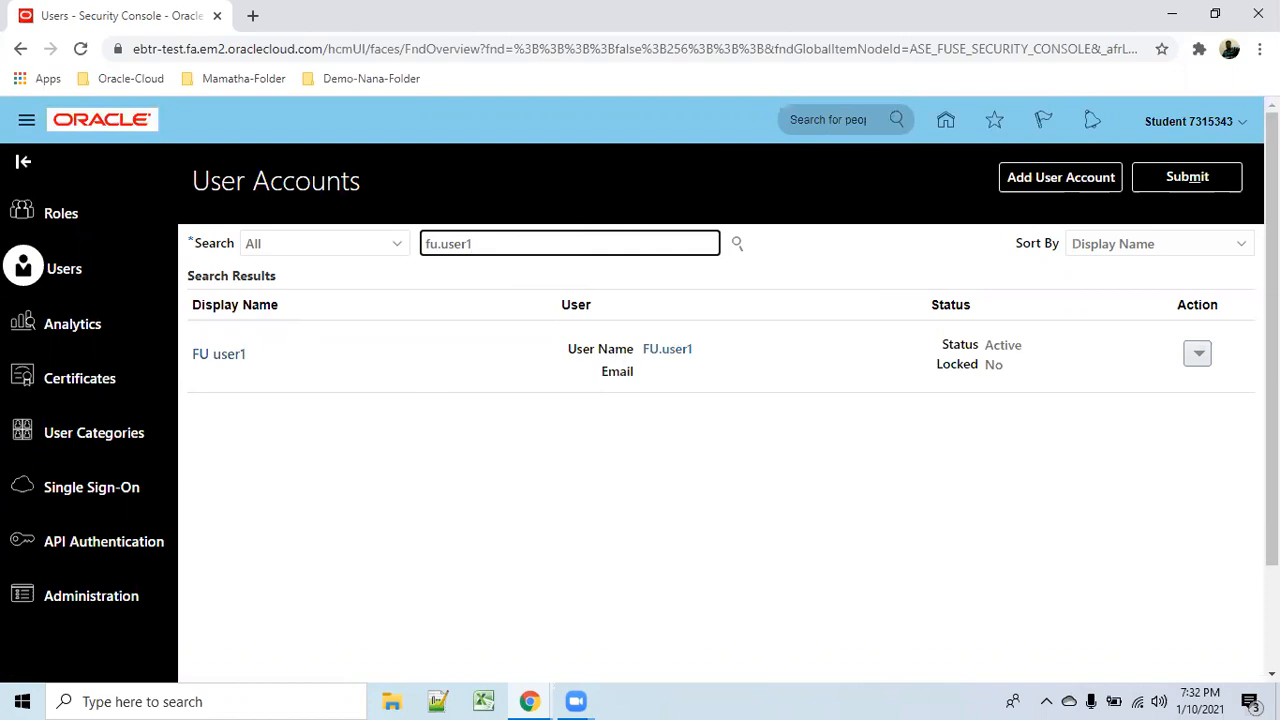
click(1249, 131)
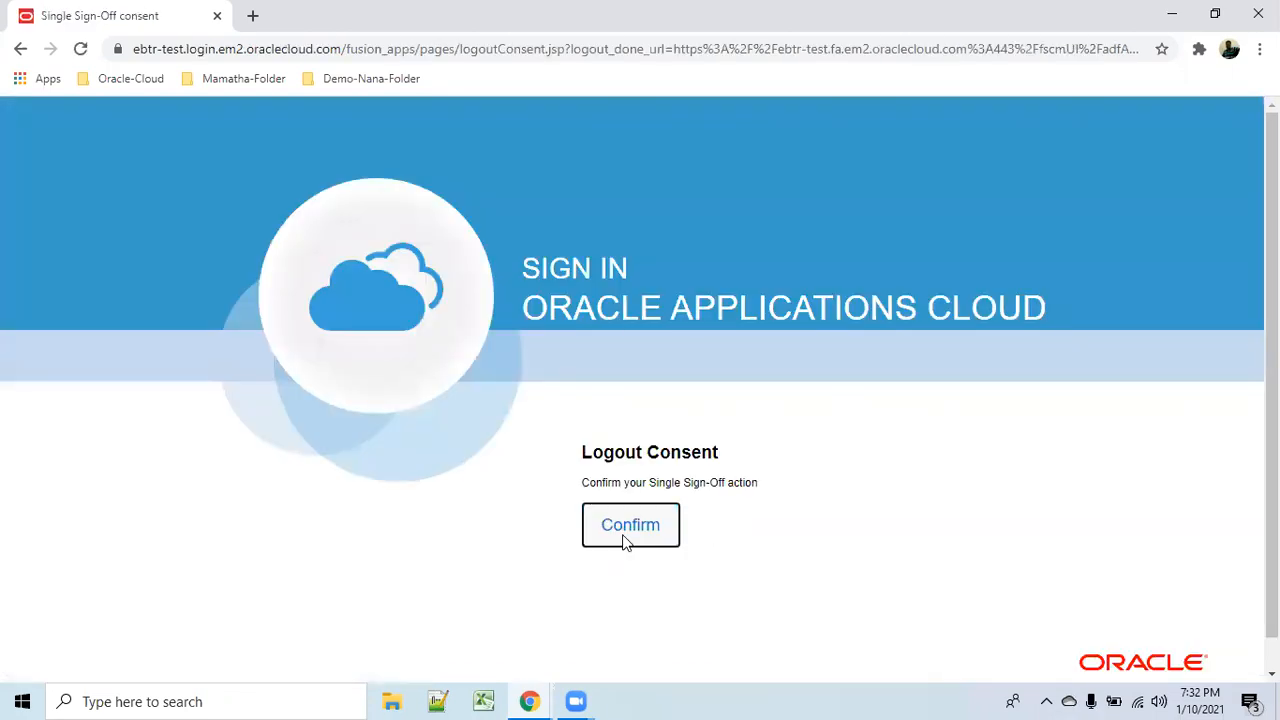
Sign out and sign back in as the new test user with its username and password.
click(624, 536)
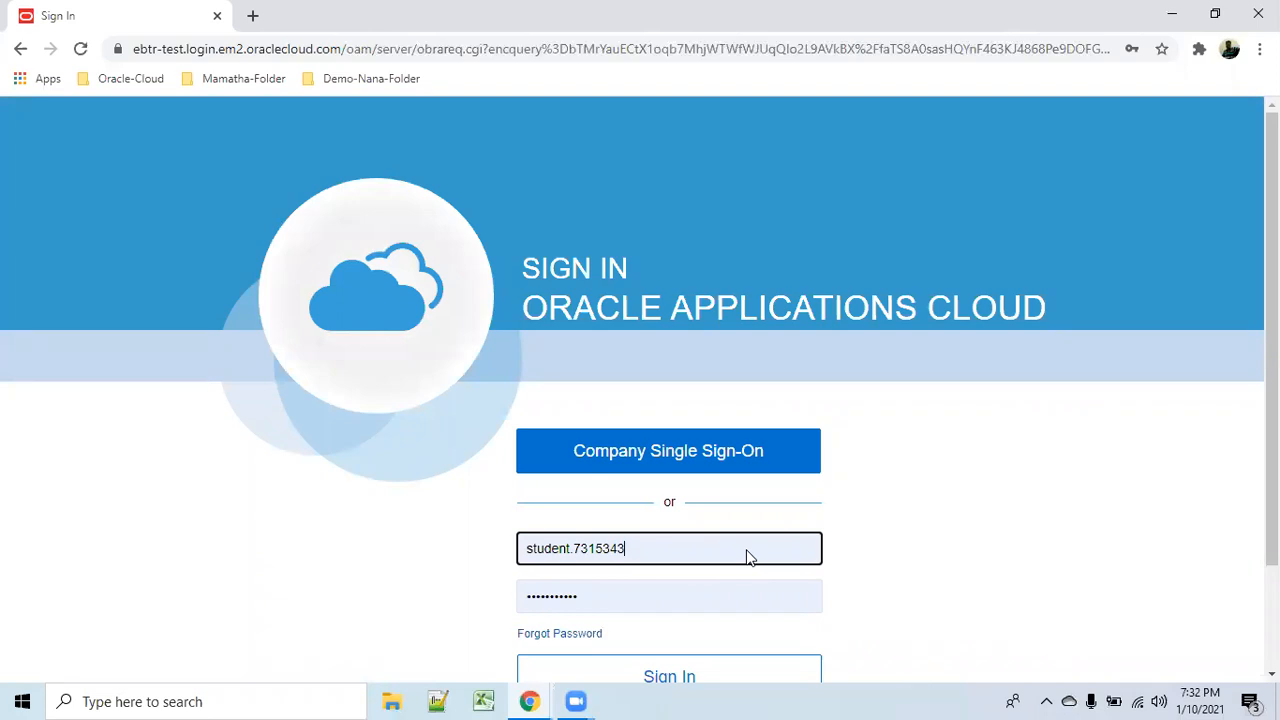
drag(704, 550, 180, 546)
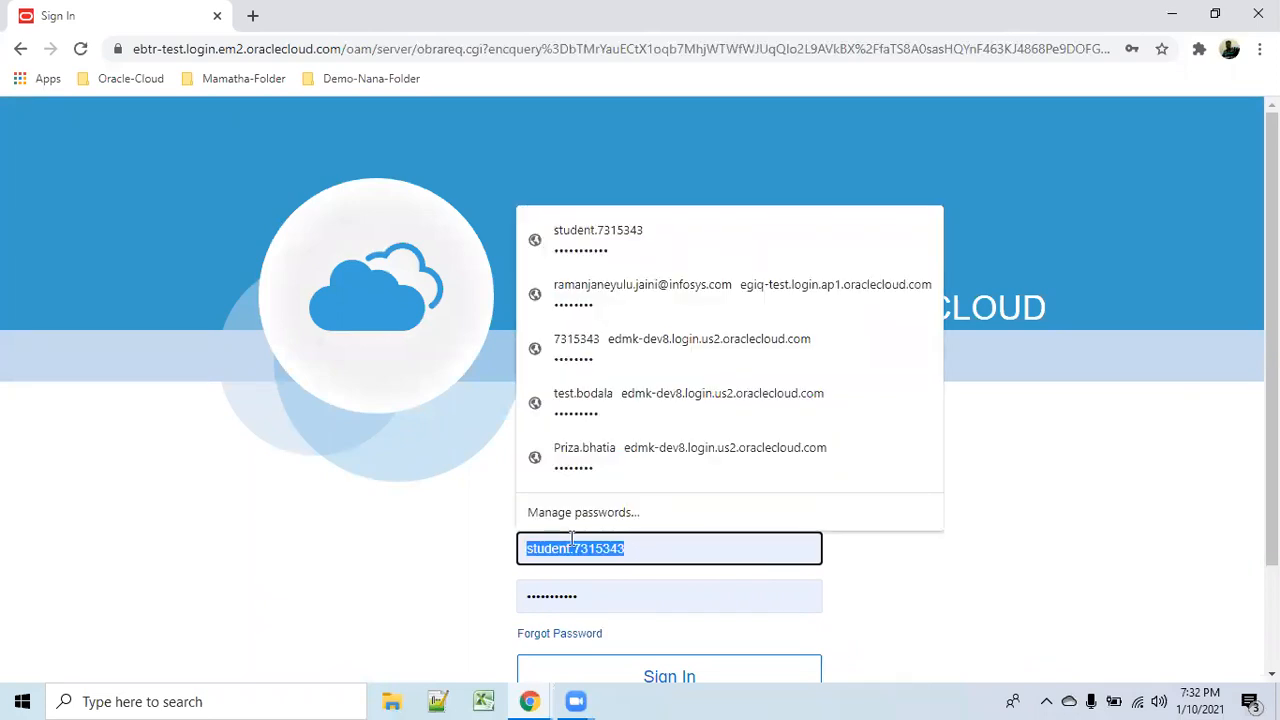
text(fu.user)
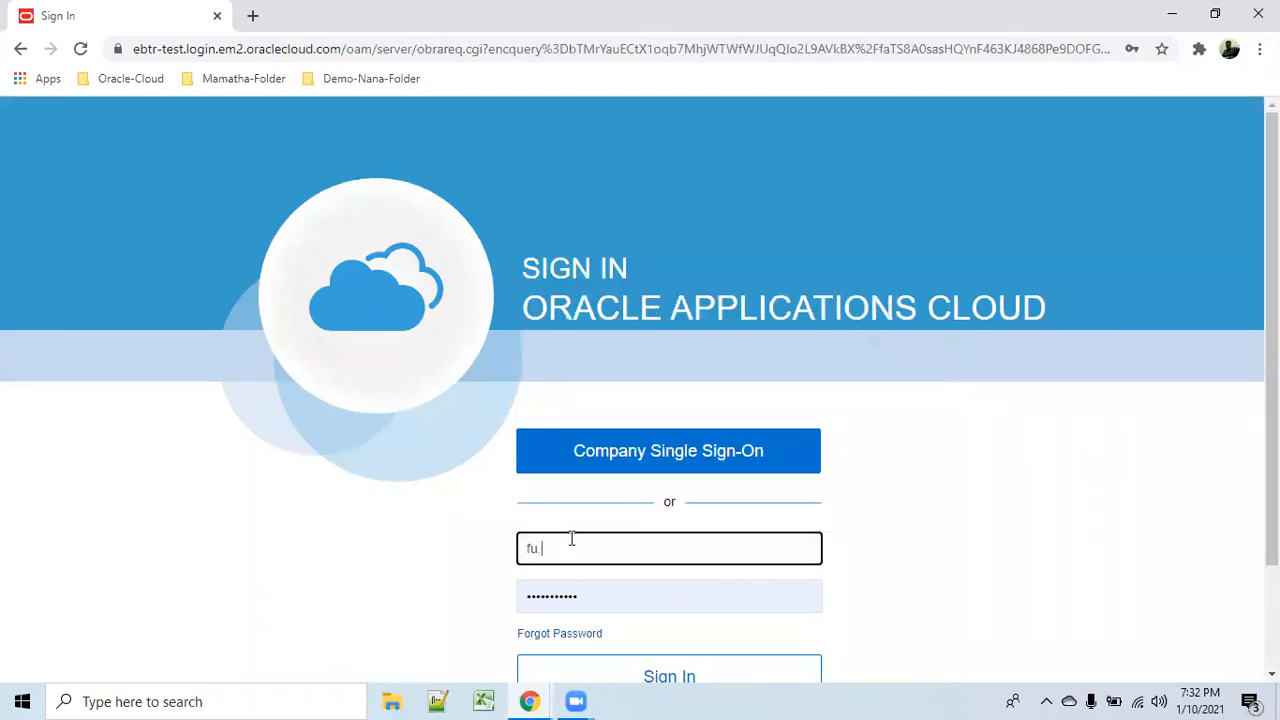
key(Tab)
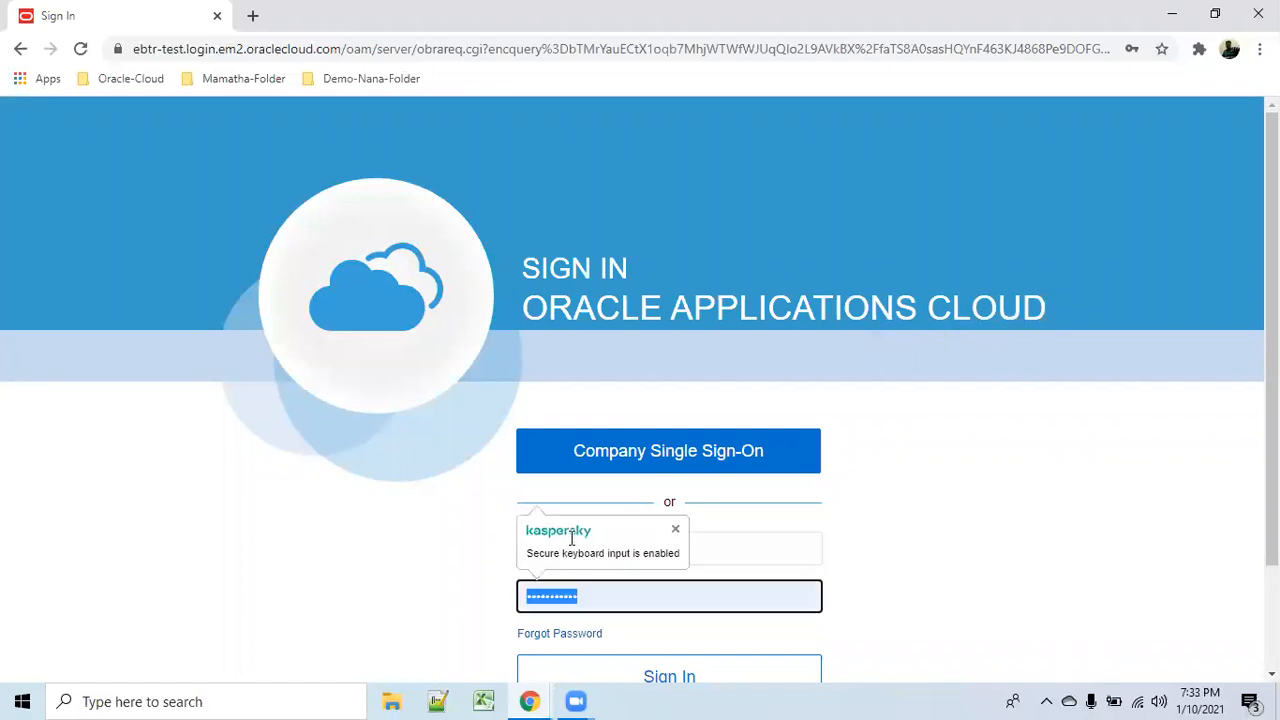
key(BackSpace)
text(••••)
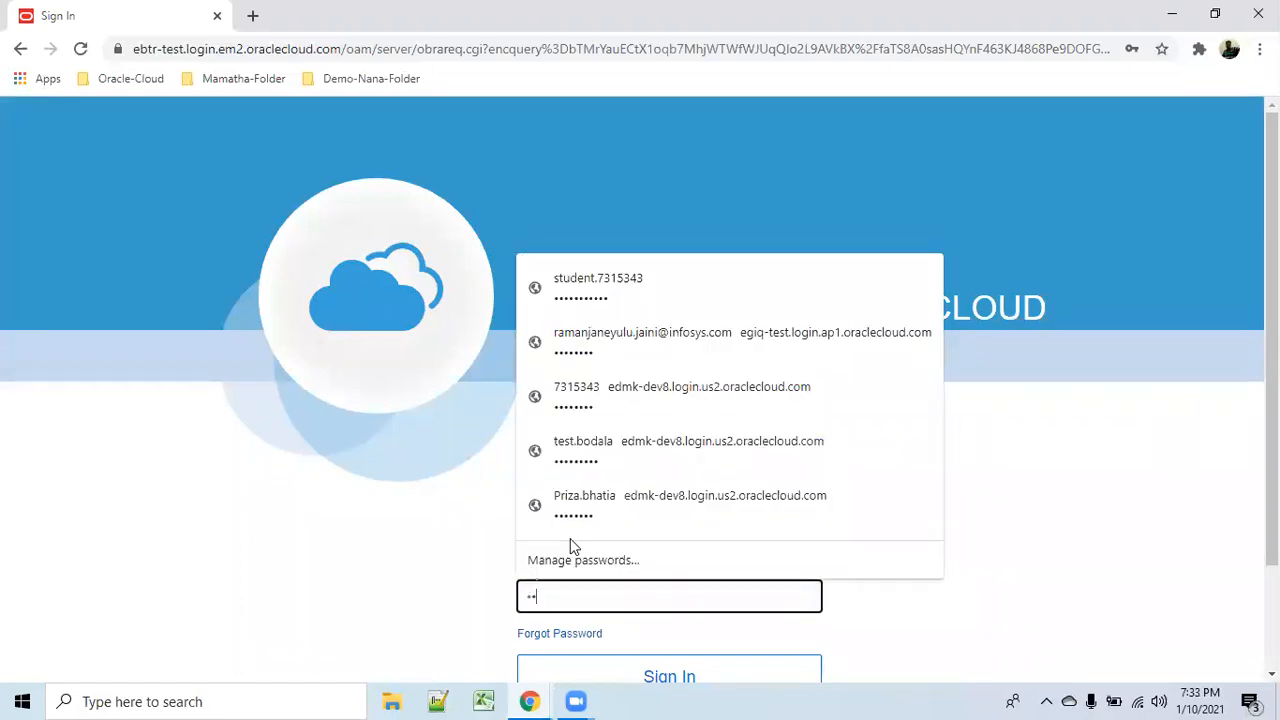
text(••••)
scroll(983, 611, down, 1)
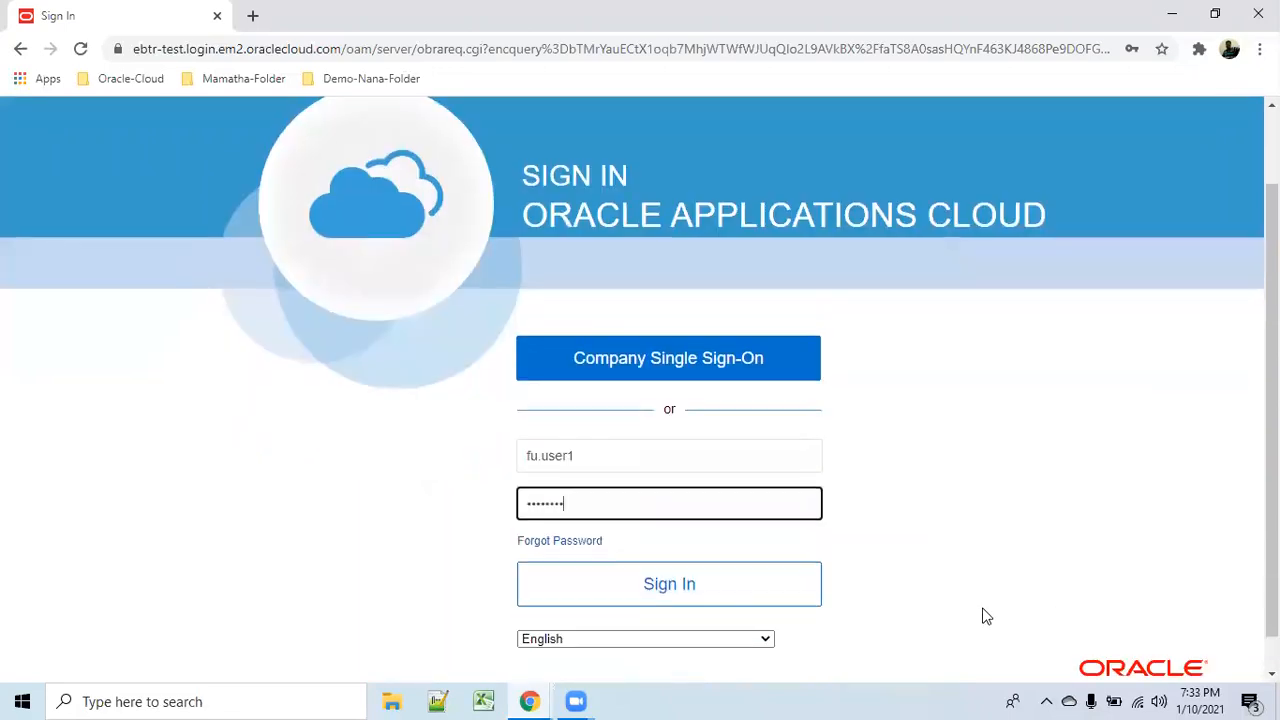
click(780, 585)
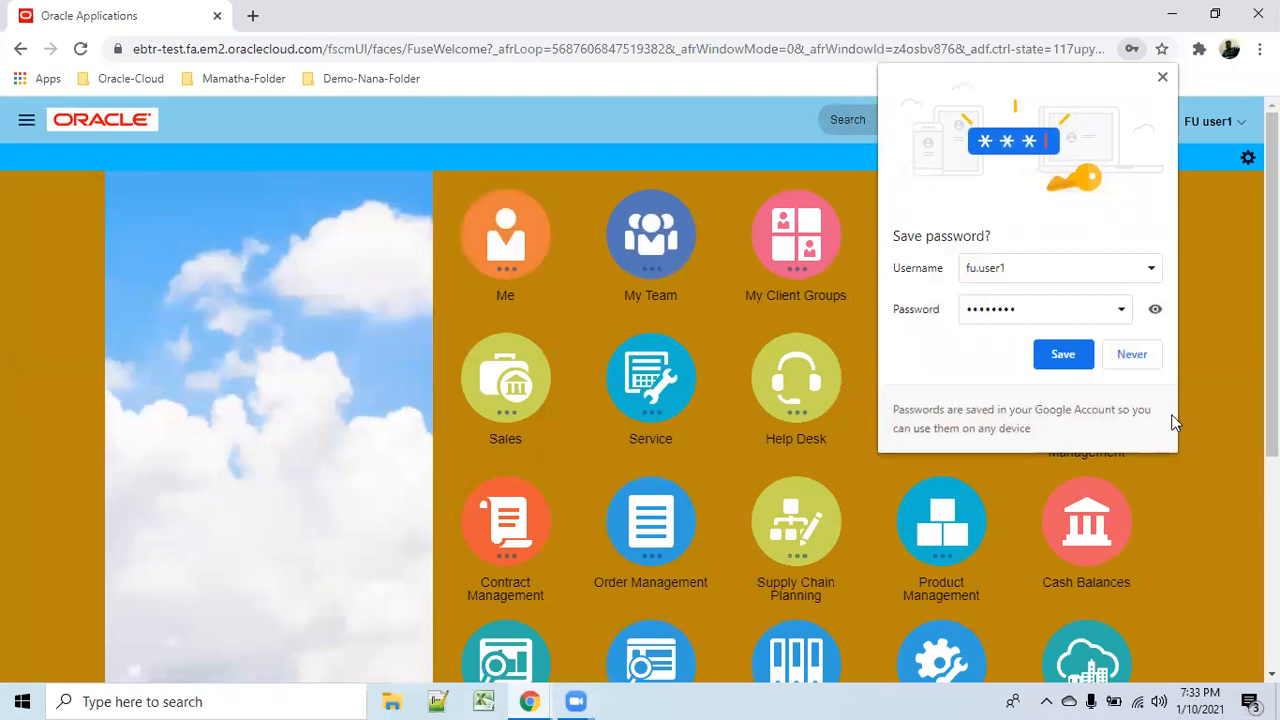
Save the new login in Chrome and view the compromised-password check results.
click(1062, 354)
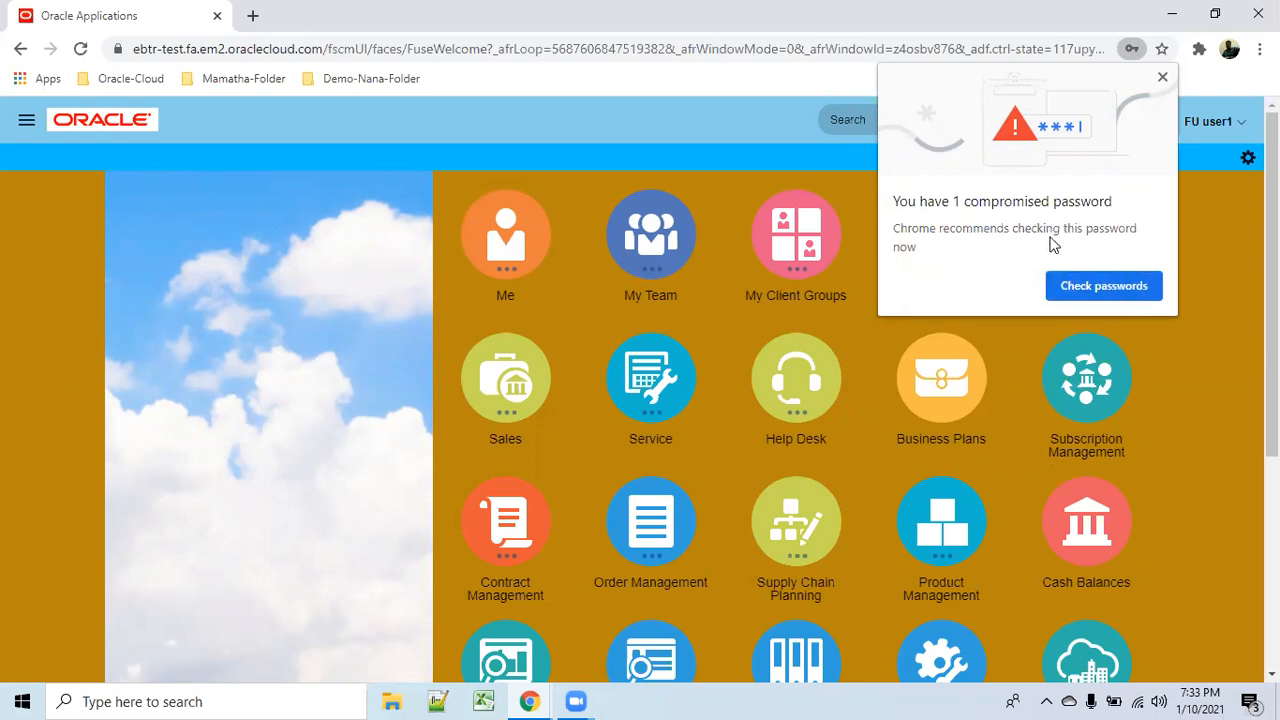
click(1117, 287)
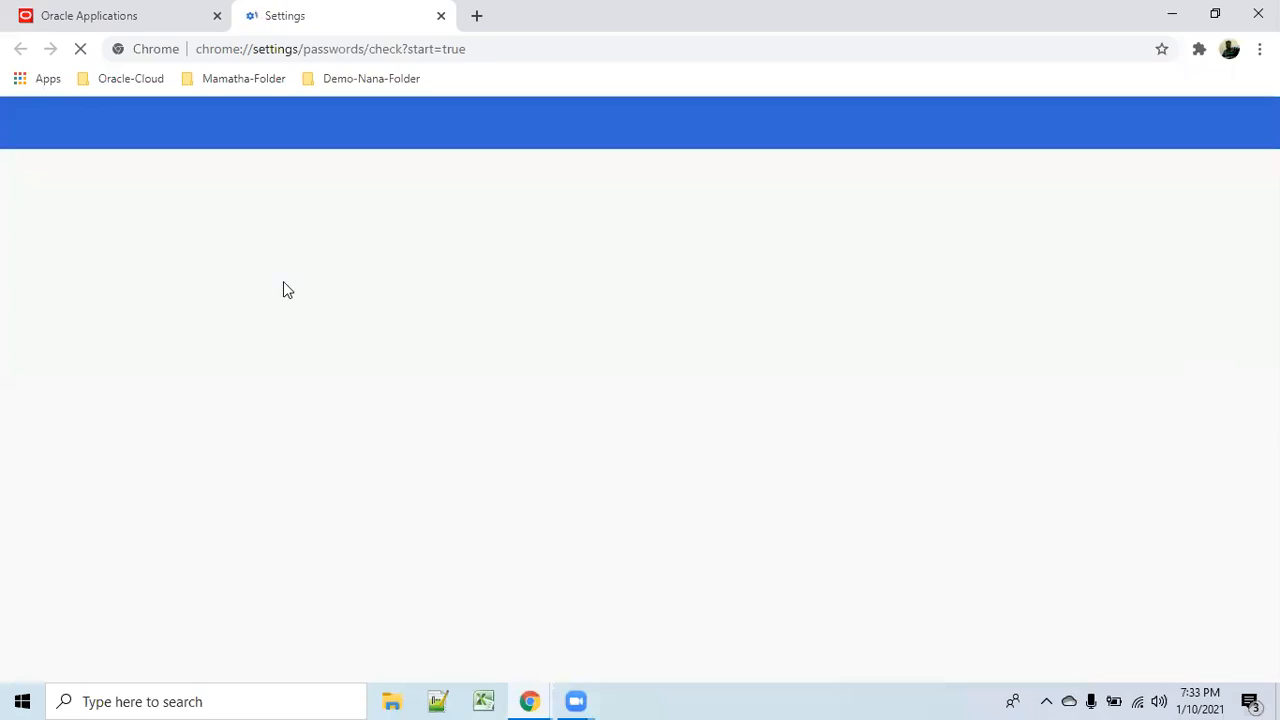
click(133, 22)
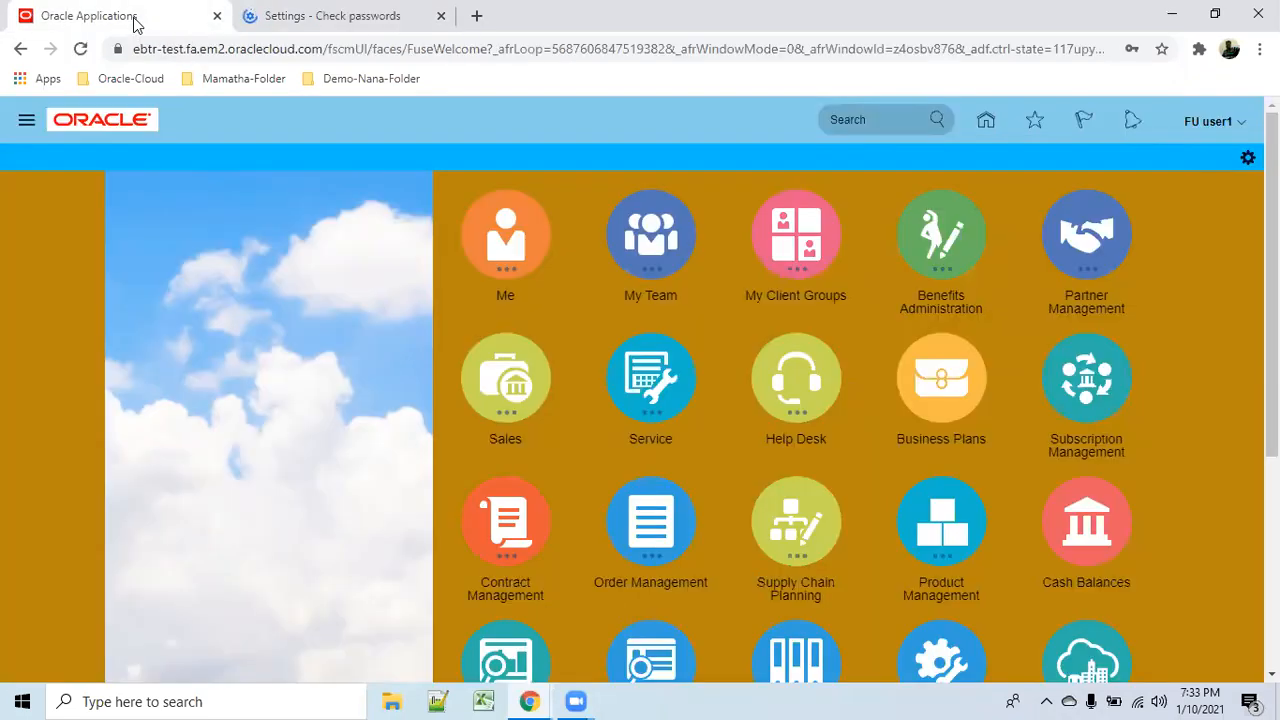
click(332, 16)
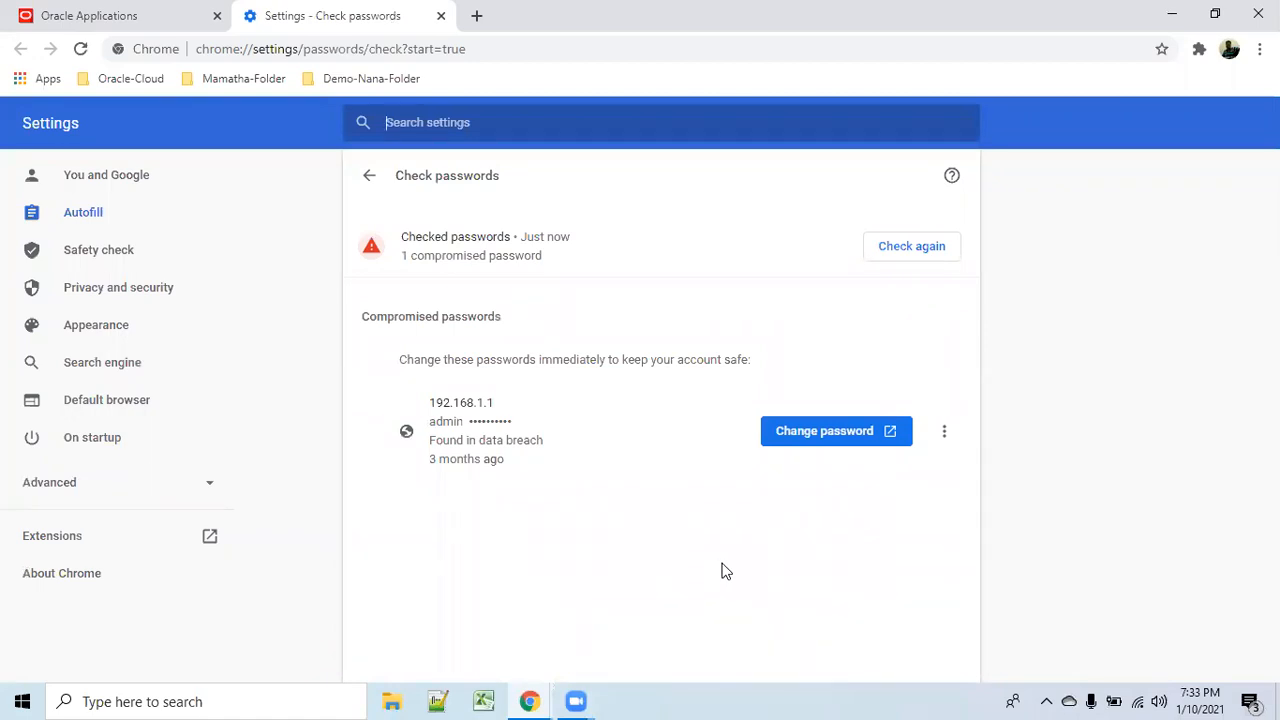
Try changing the compromised router password, cancel its sign-in prompt, and return to Oracle.
click(895, 438)
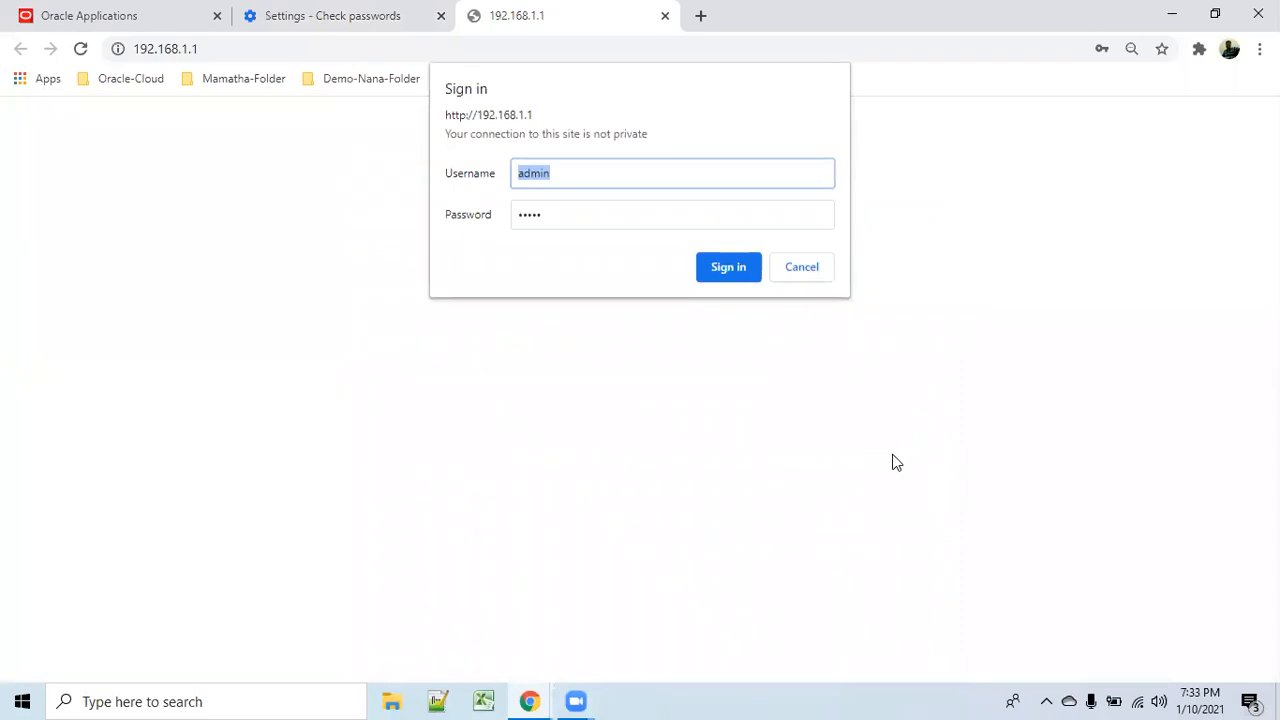
click(804, 268)
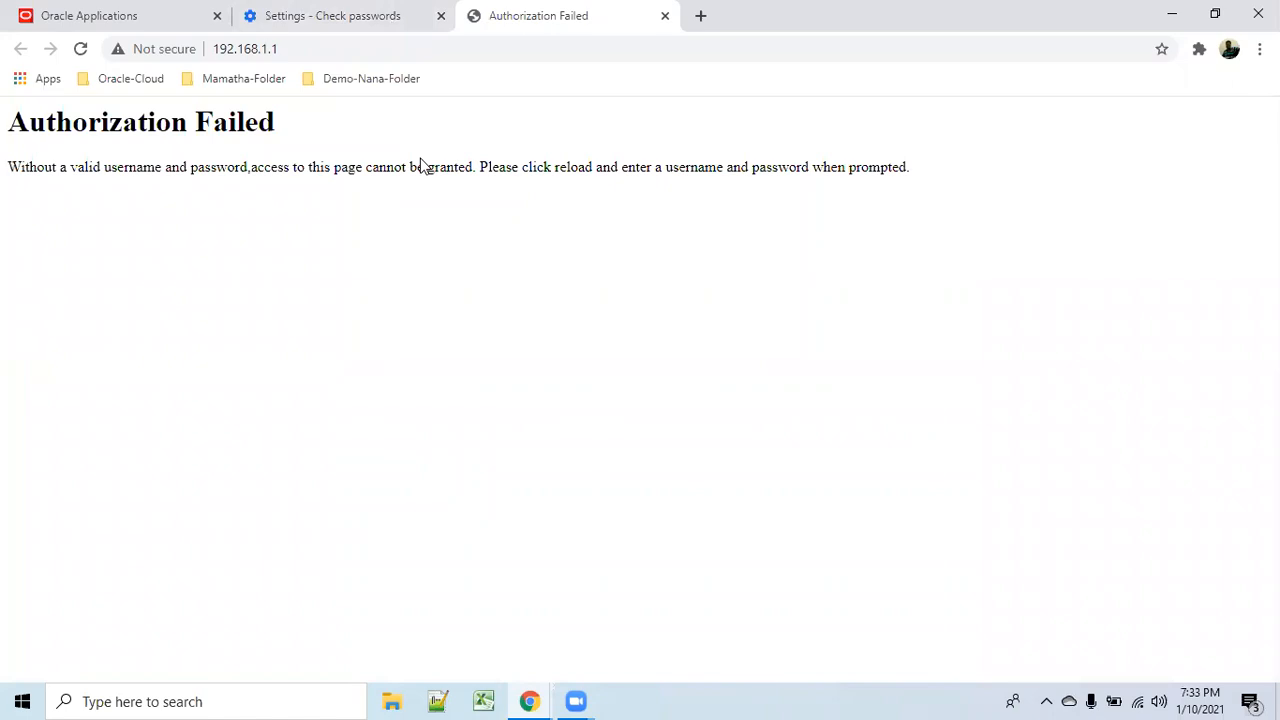
click(150, 17)
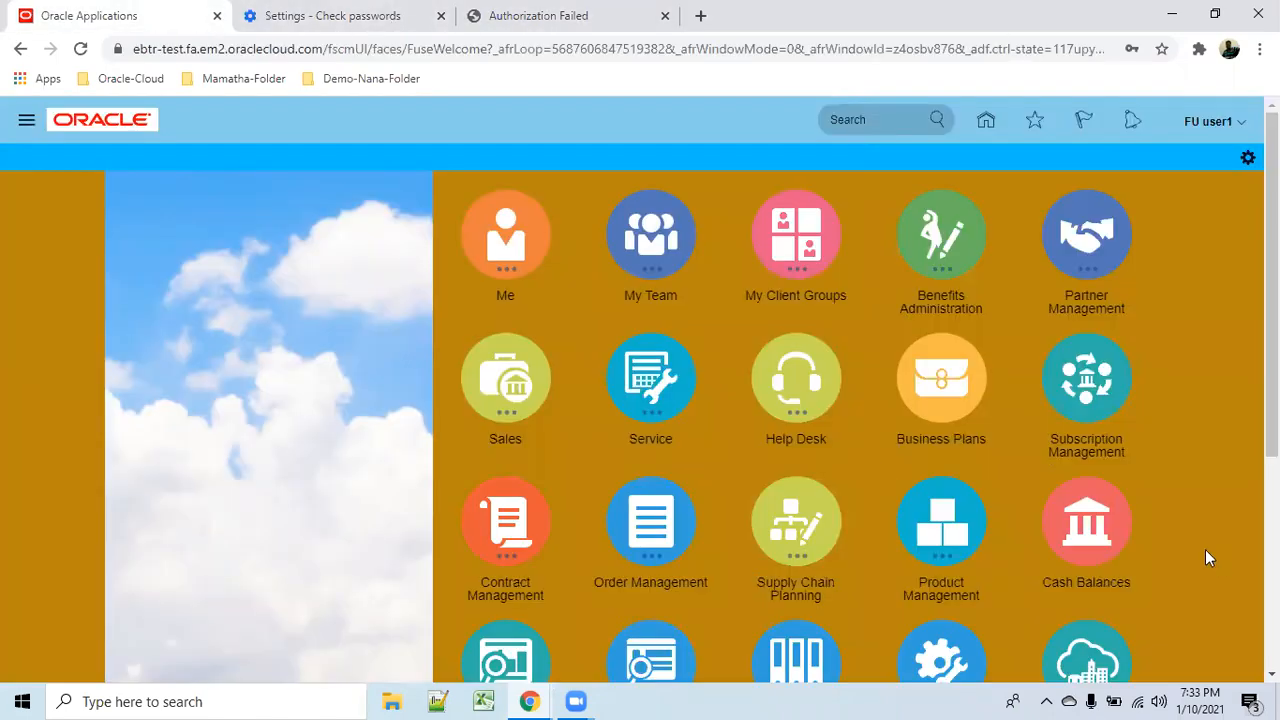
Expand the Order Management tile on the home page, then open the user's Settings and Actions menu.
scroll(1162, 539, down, 4)
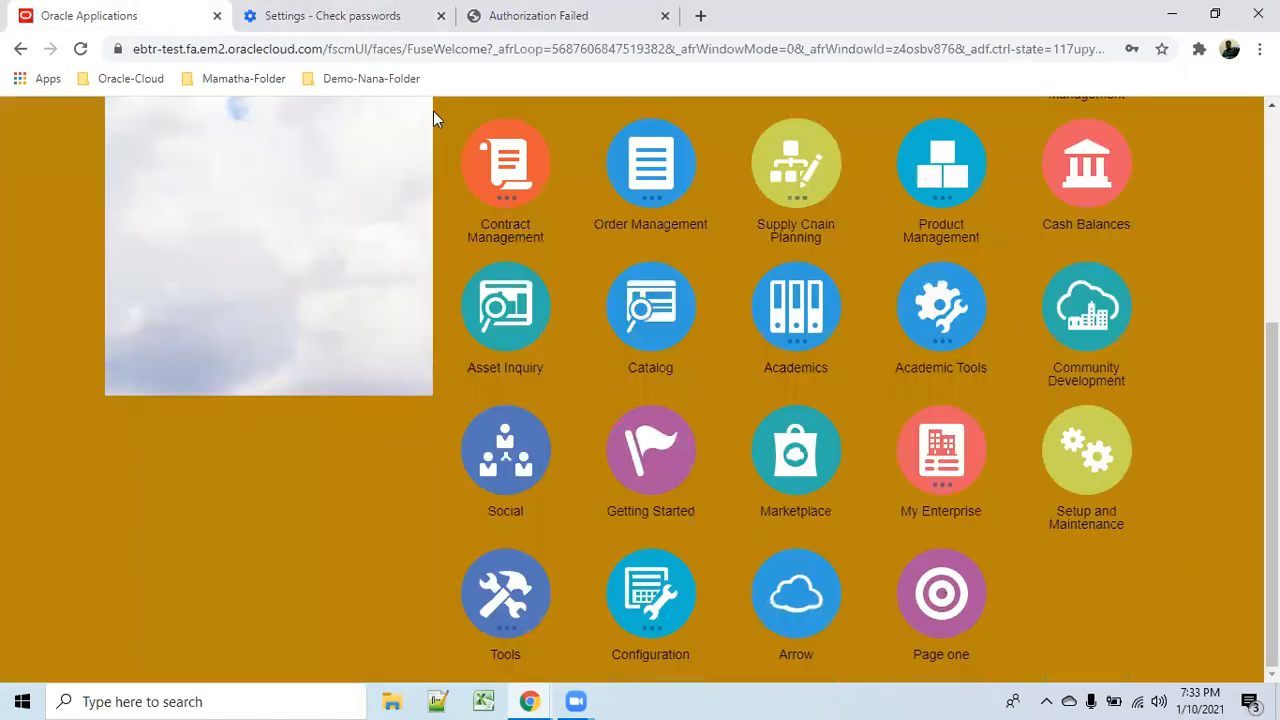
click(666, 220)
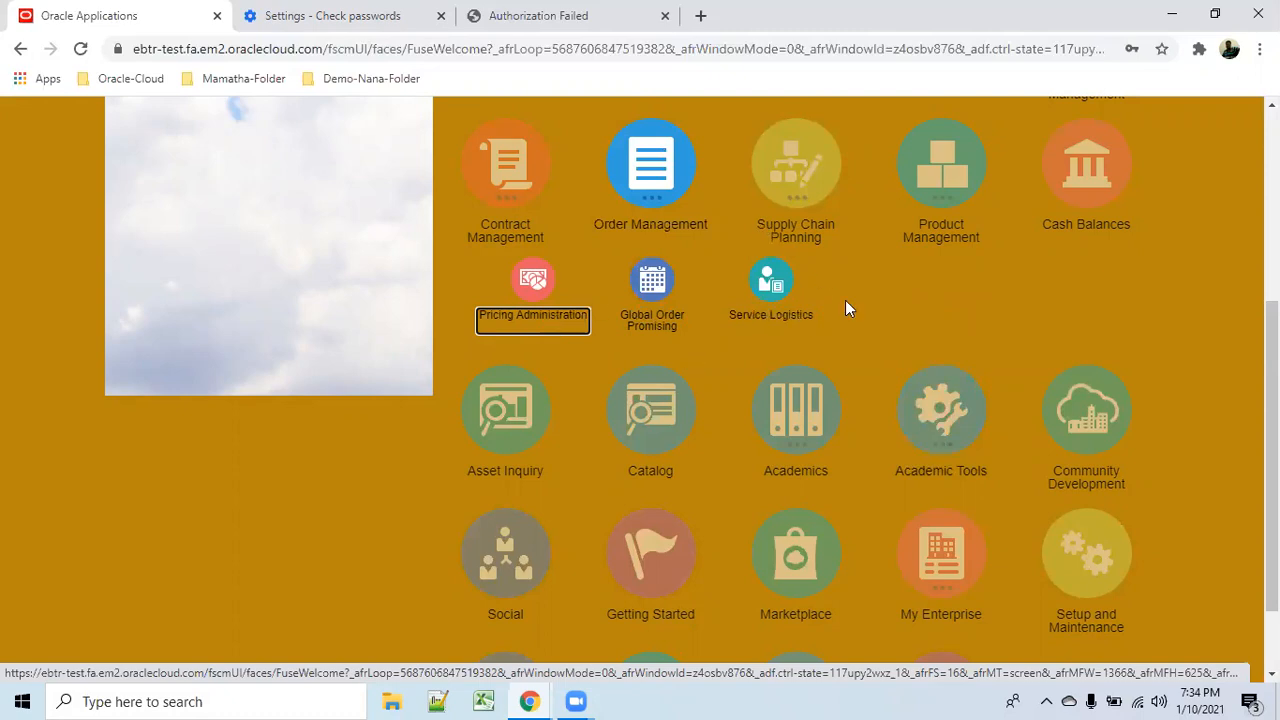
scroll(1205, 520, down, 1)
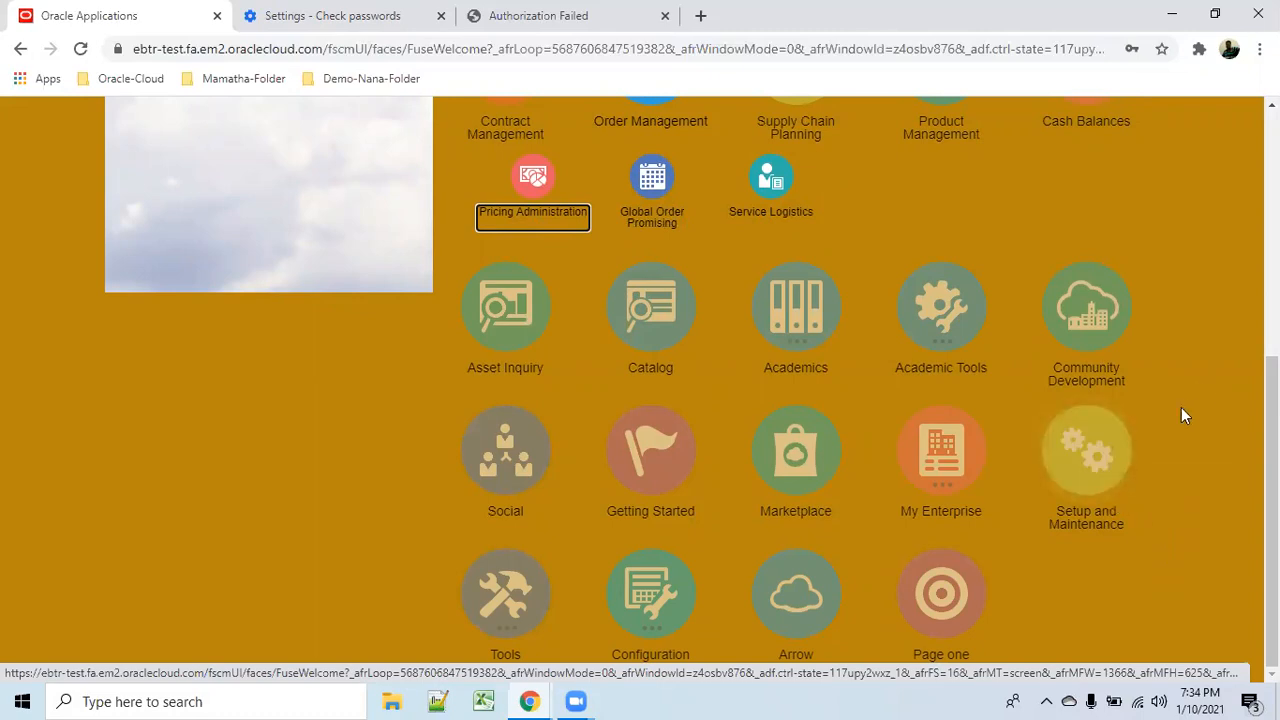
scroll(1164, 411, up, 5)
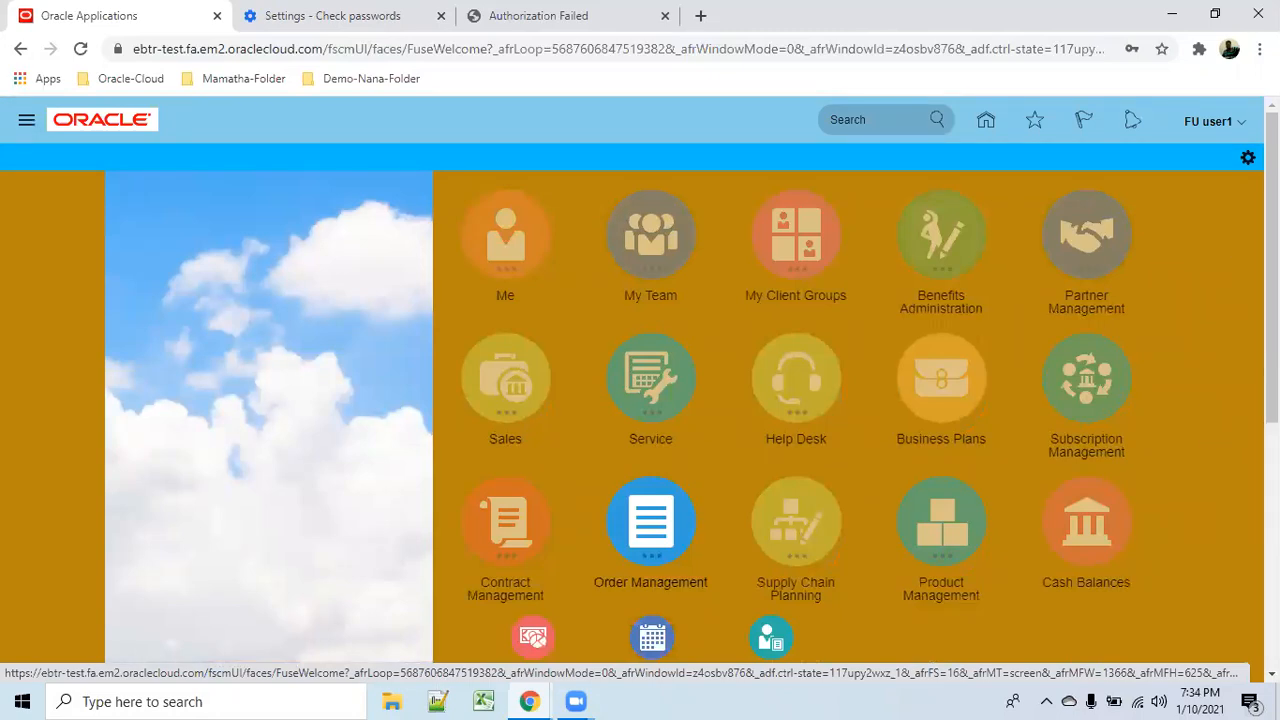
click(1247, 127)
Go to Setup and Maintenance and open its task Search page, ready for a query.
click(915, 399)
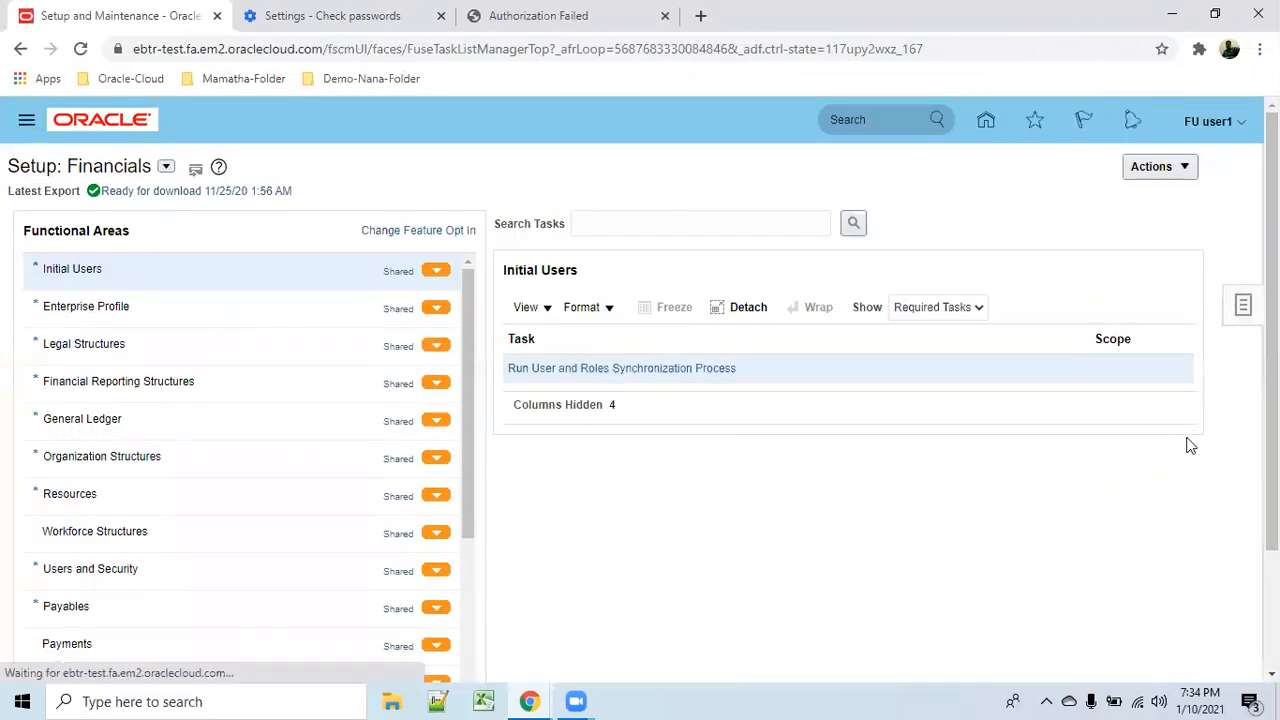
click(1110, 368)
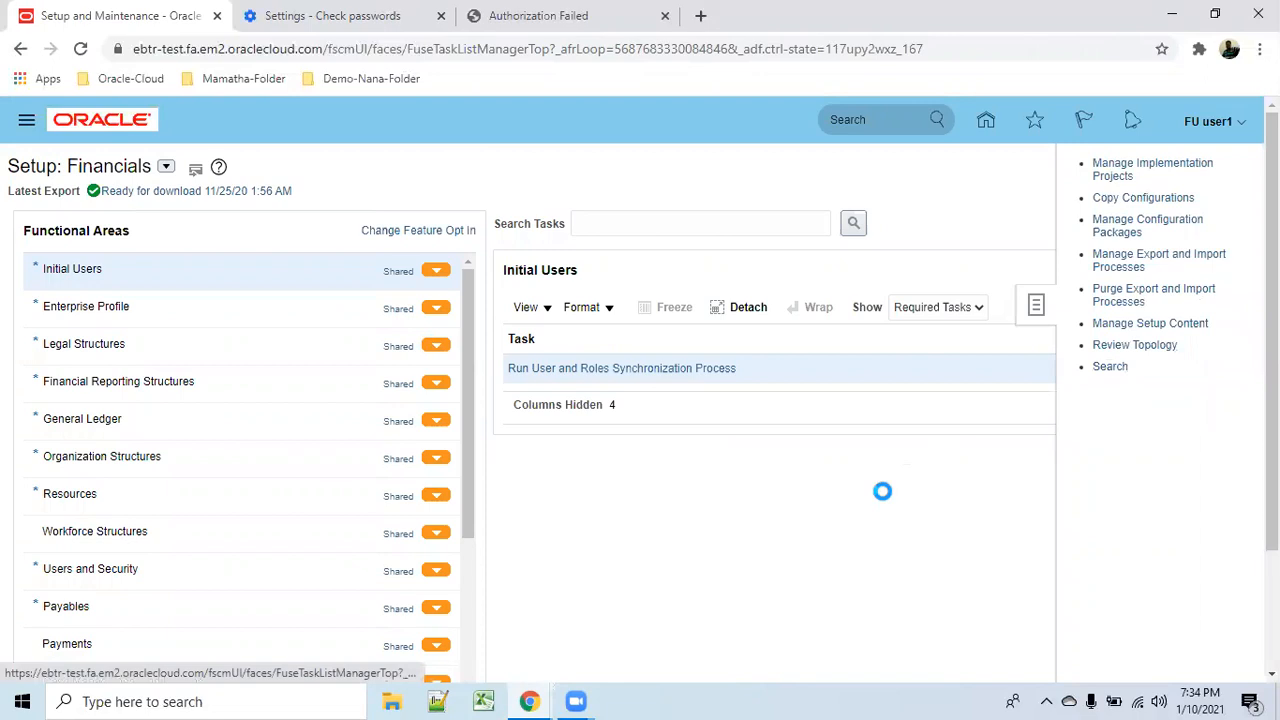
click(349, 205)
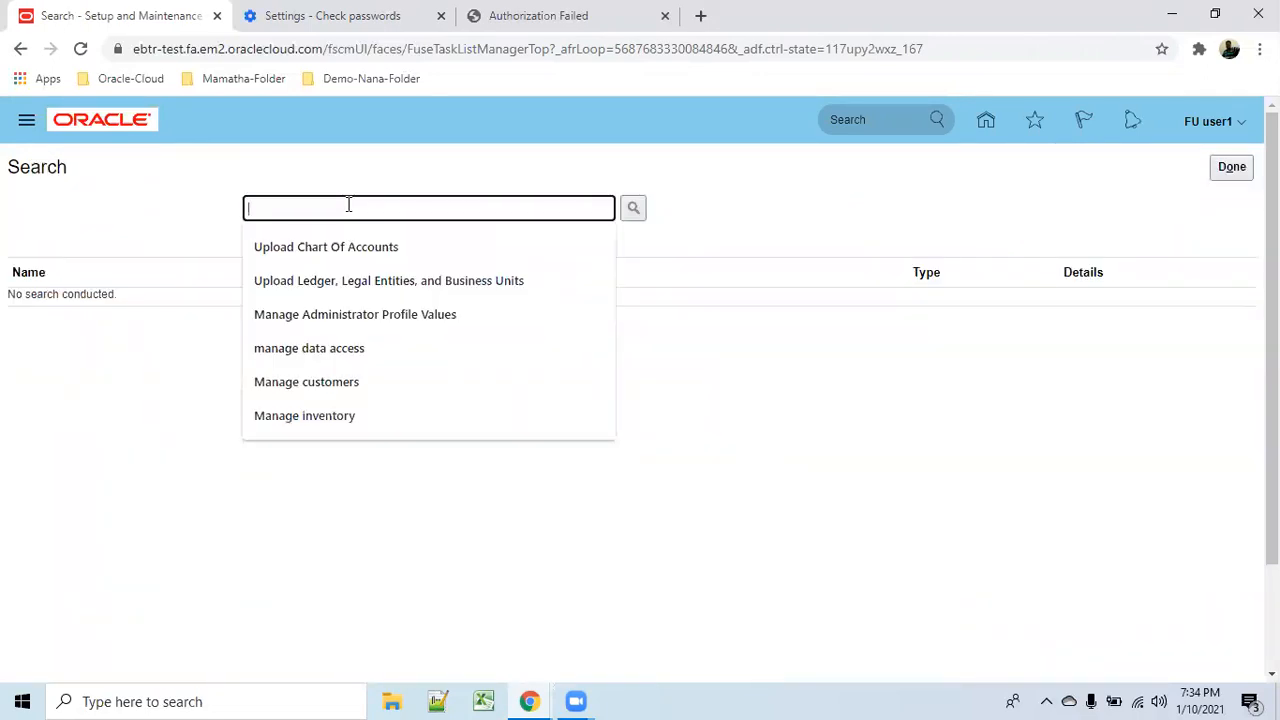
Search for 'manage users', open the Manage Users task, and start a new Create User form.
text(manage users)
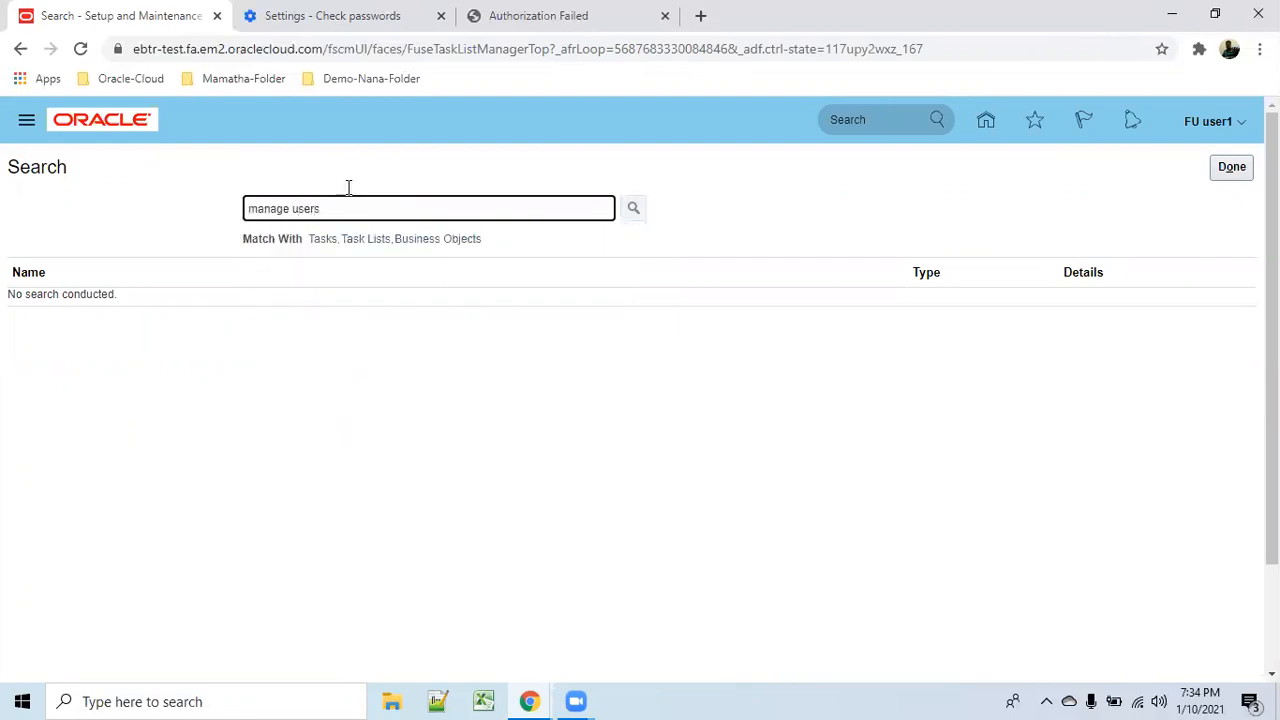
key(Return)
click(38, 304)
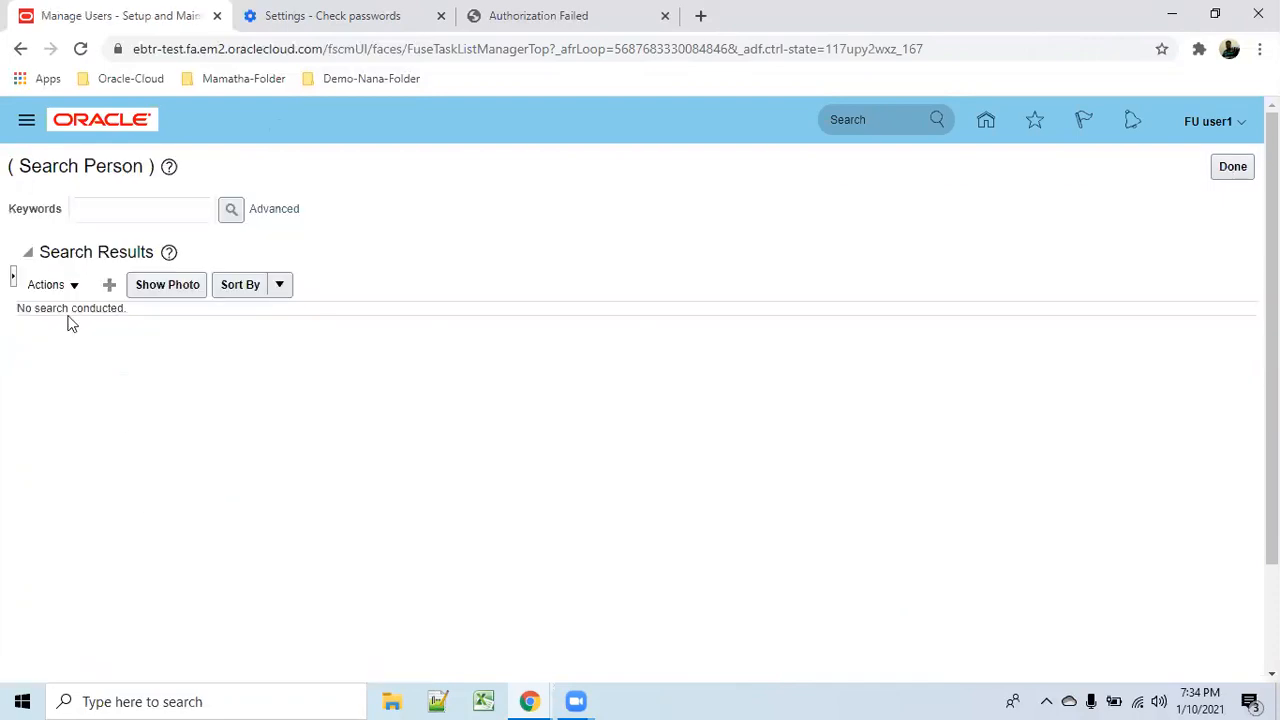
click(110, 286)
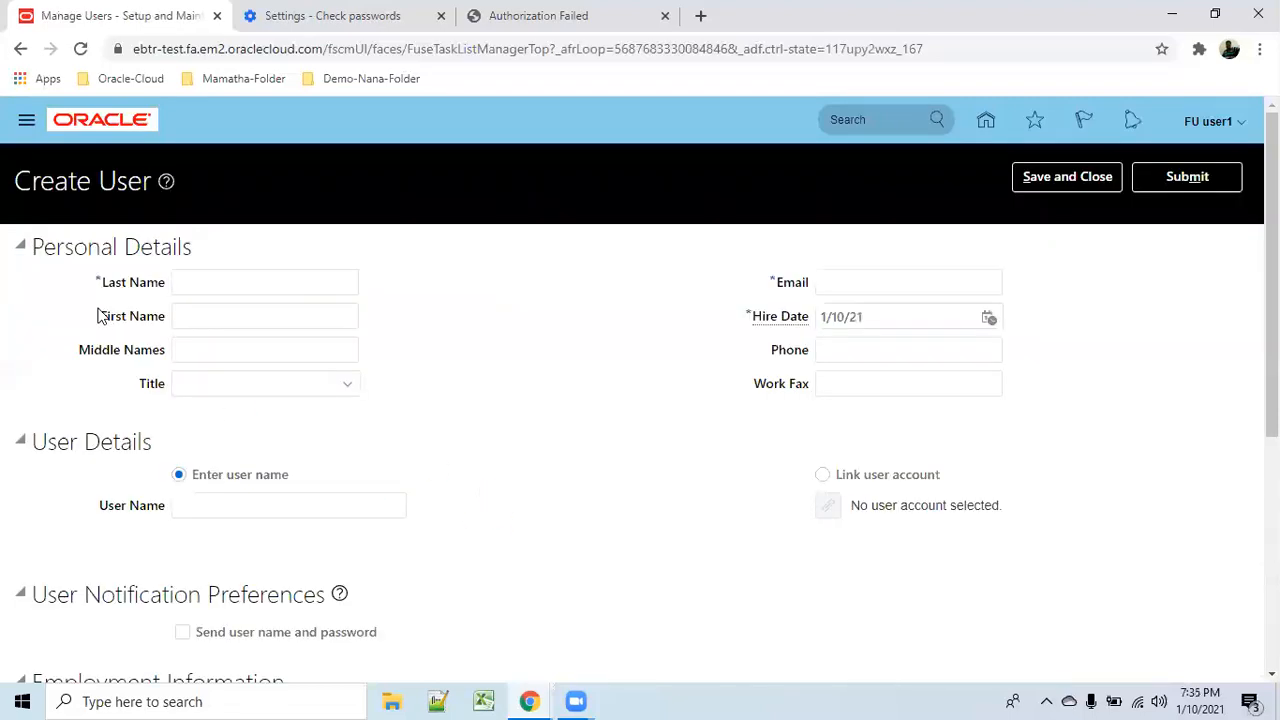
Enter the new user's last name and skip past the first-name field.
click(286, 282)
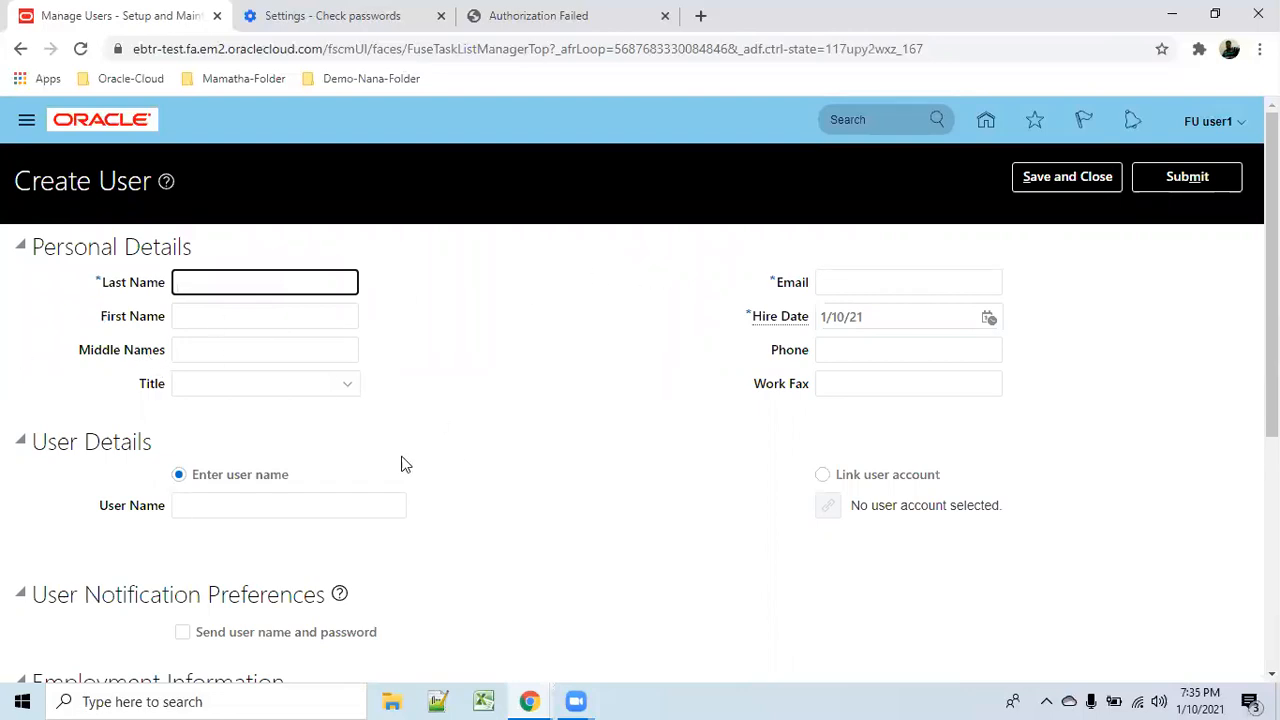
scroll(380, 446, down, 2)
scroll(380, 446, up, 1)
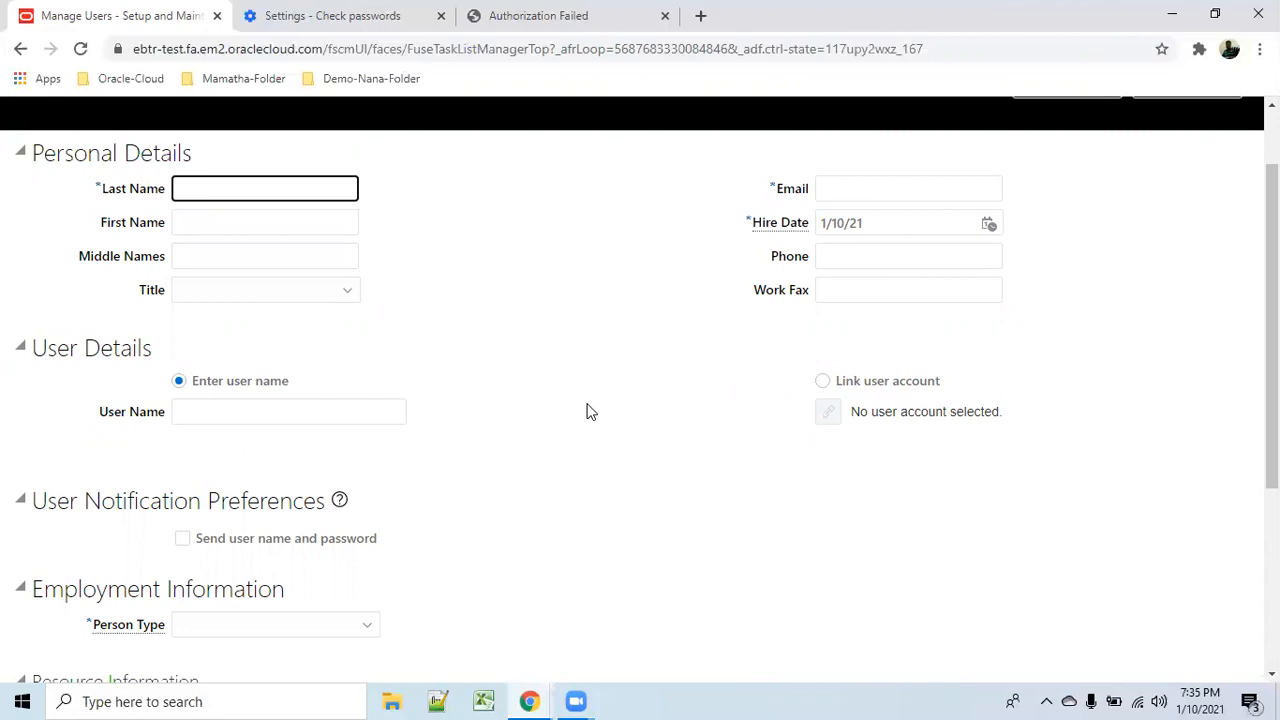
text(jack)
key(Tab)
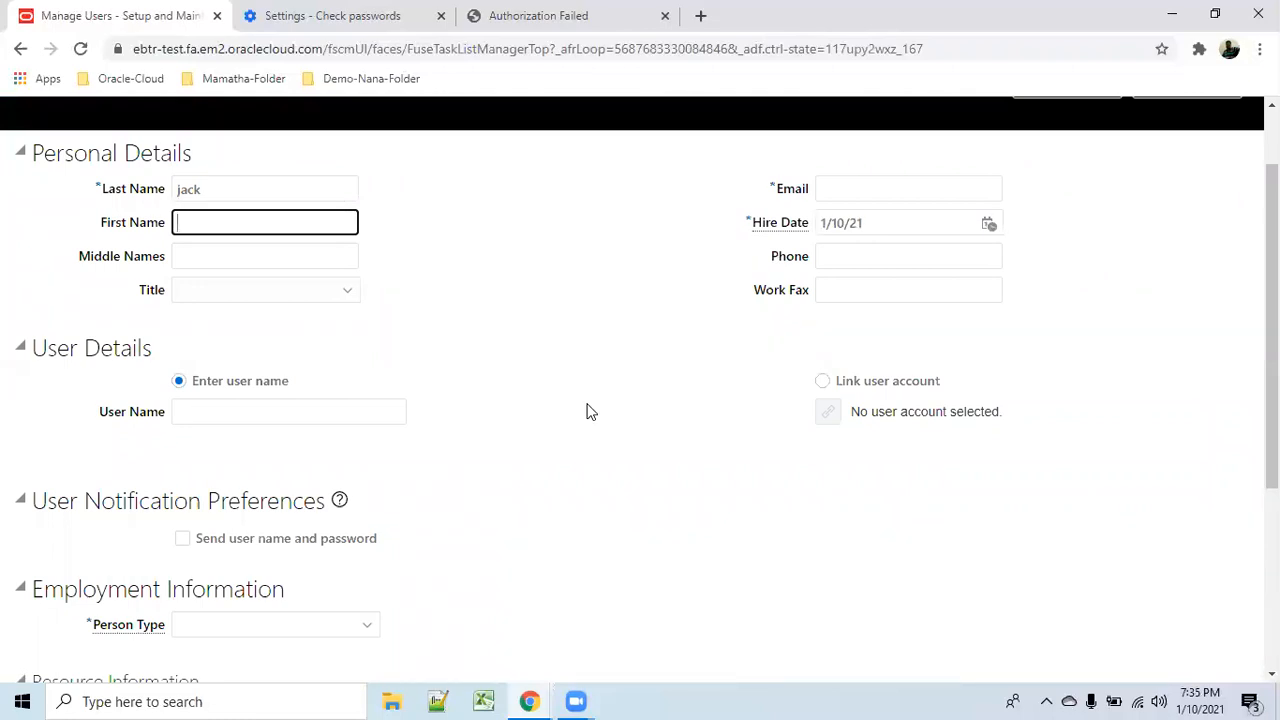
key(Tab)
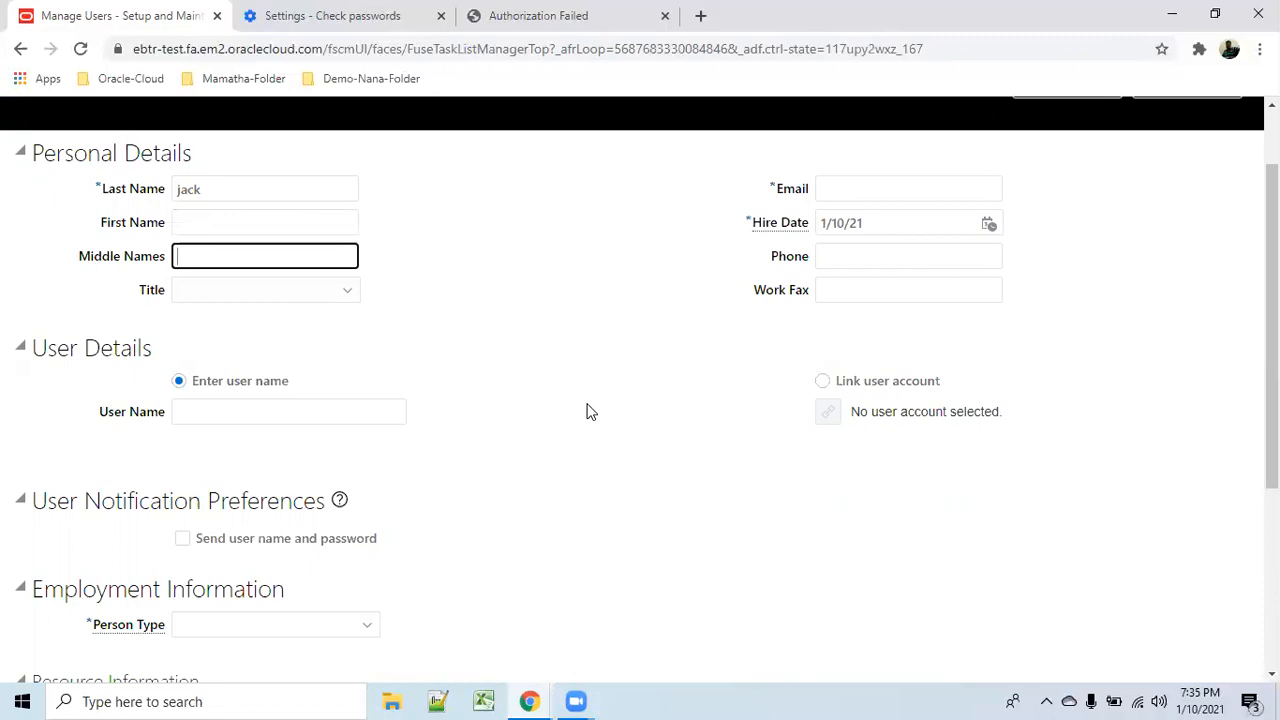
Set the title to Mr., enter the user's e-mail address, and choose Link user account.
click(347, 291)
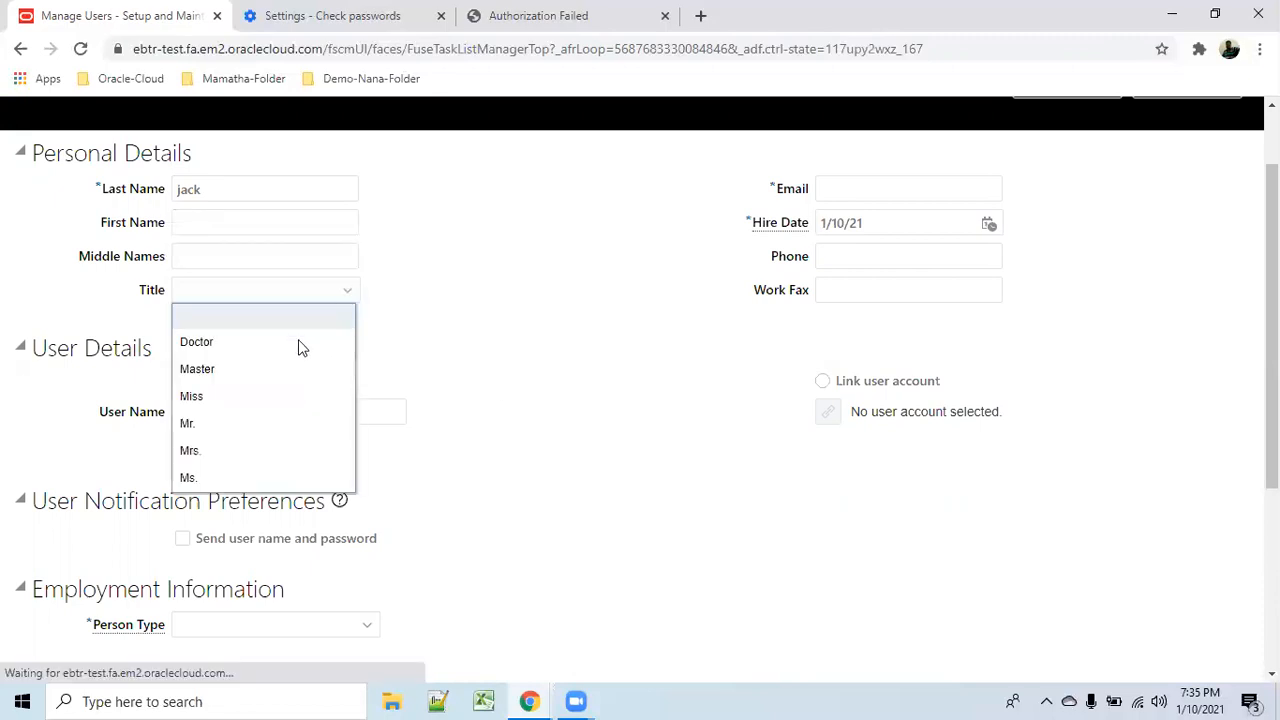
click(242, 428)
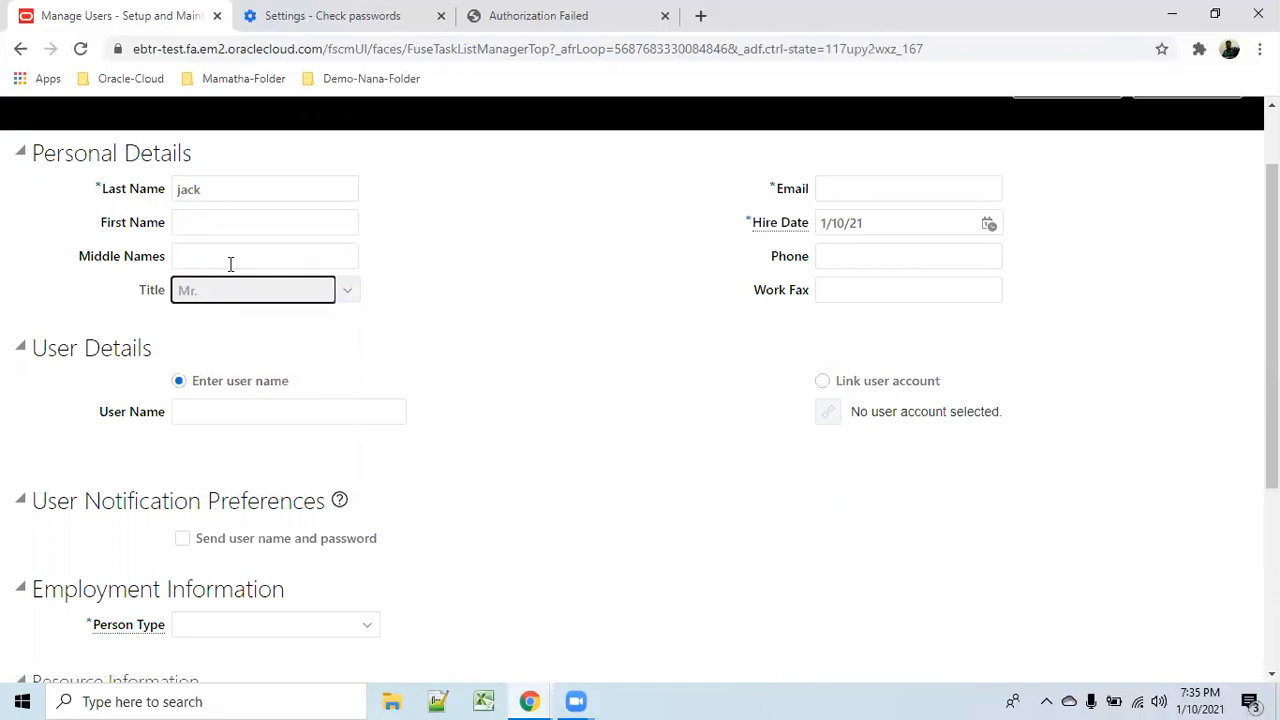
click(868, 191)
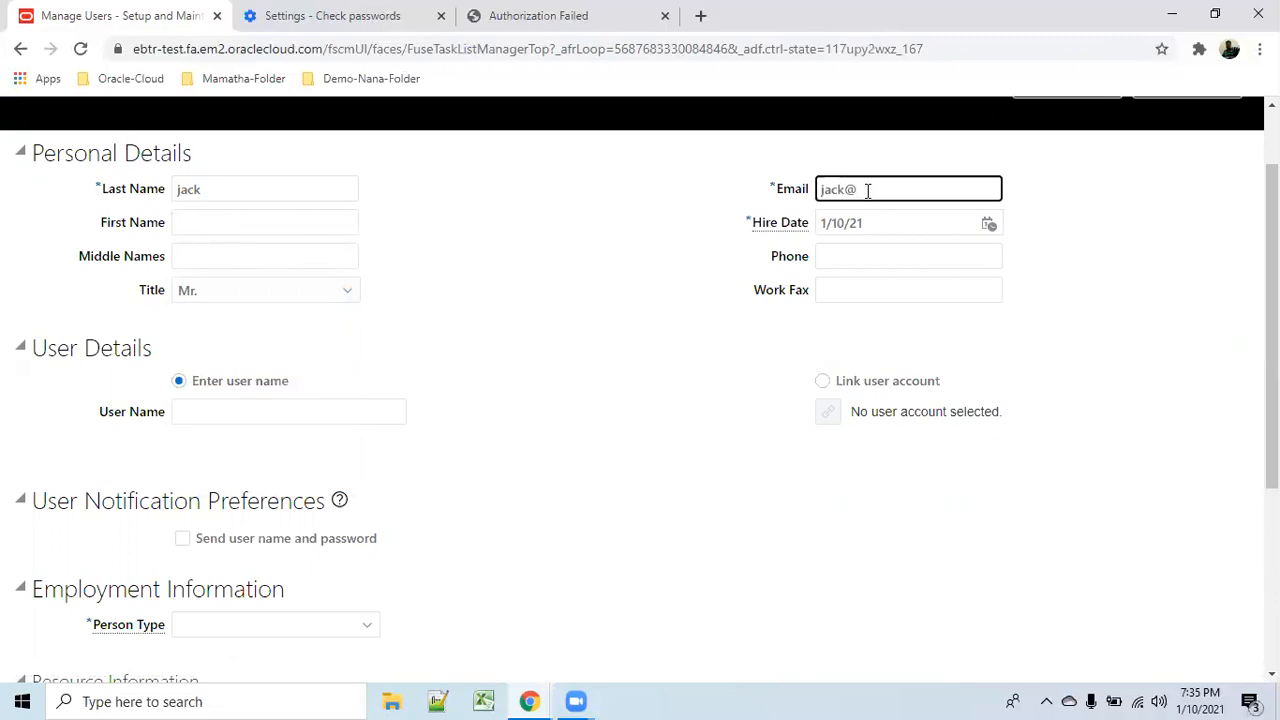
click(636, 366)
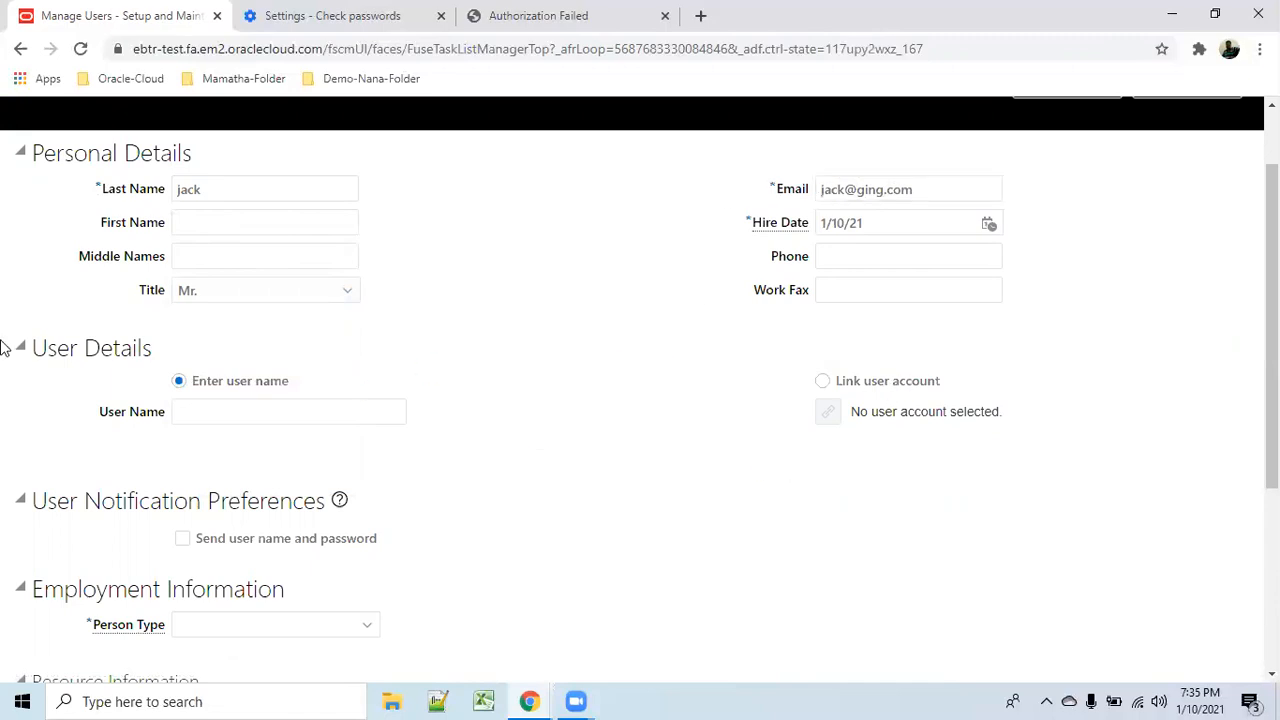
click(828, 382)
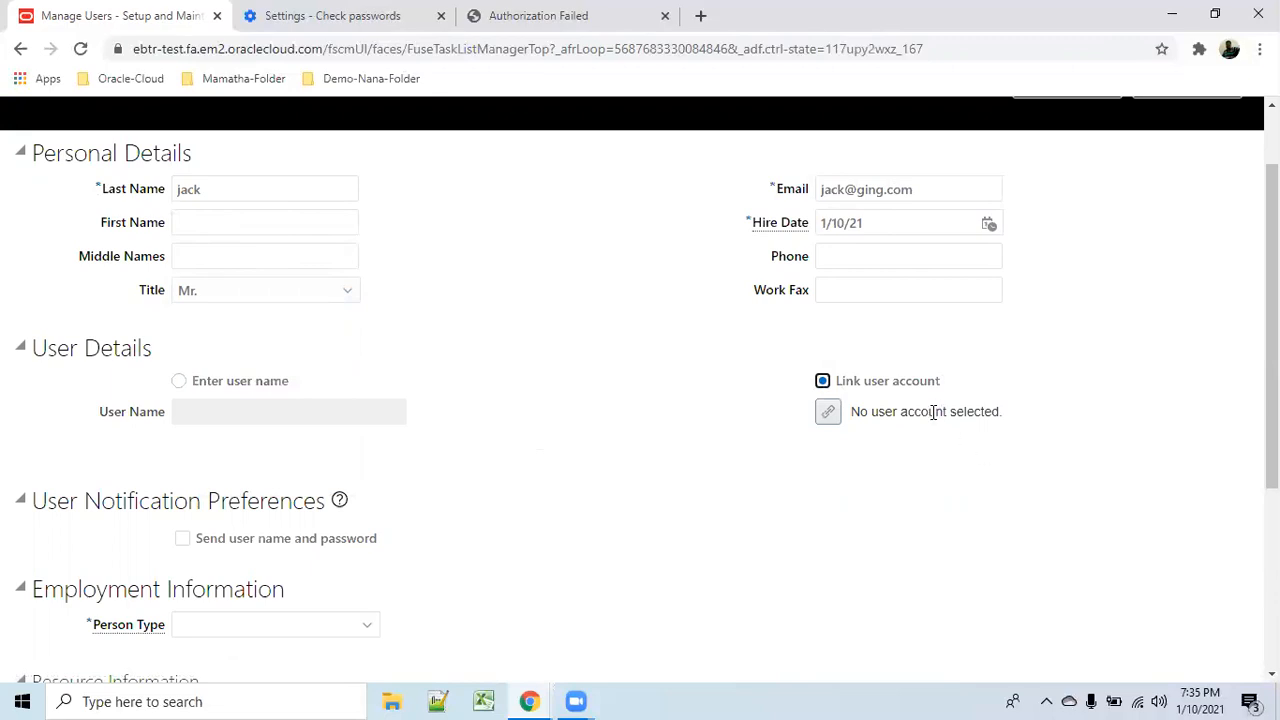
Search for the existing user login and link its active account to the new user.
click(826, 412)
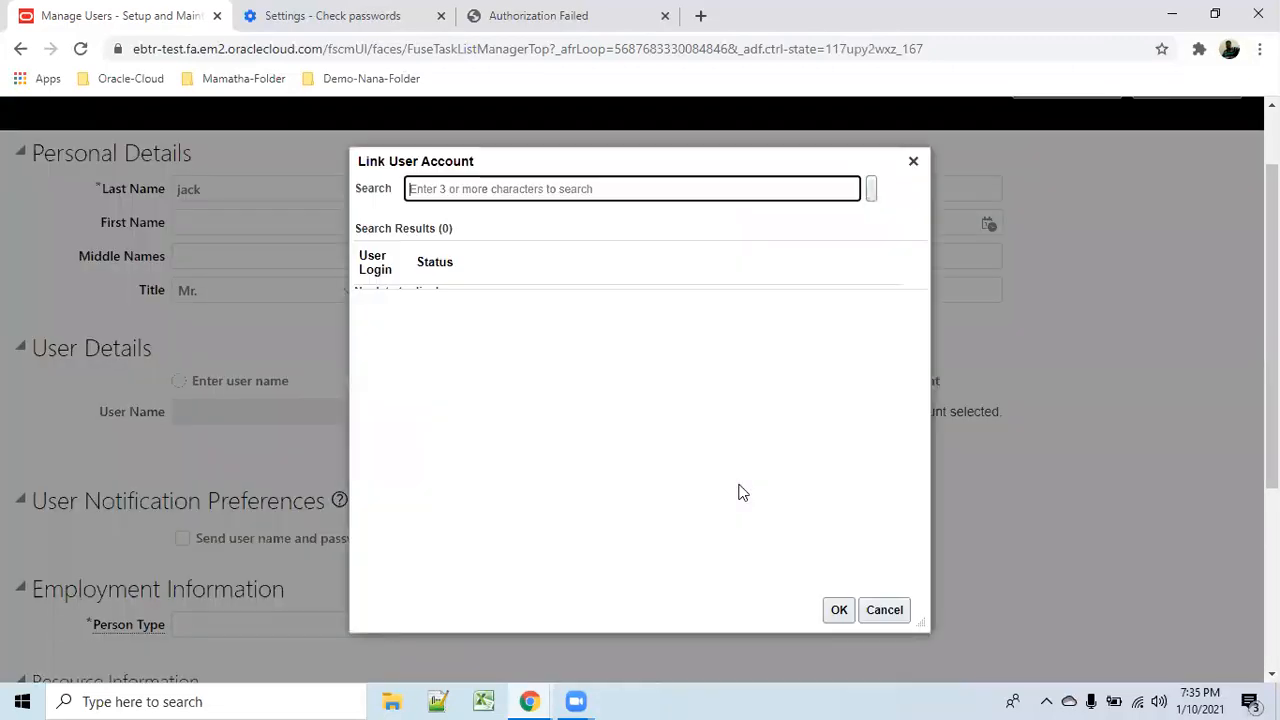
click(487, 186)
text(fu.user1)
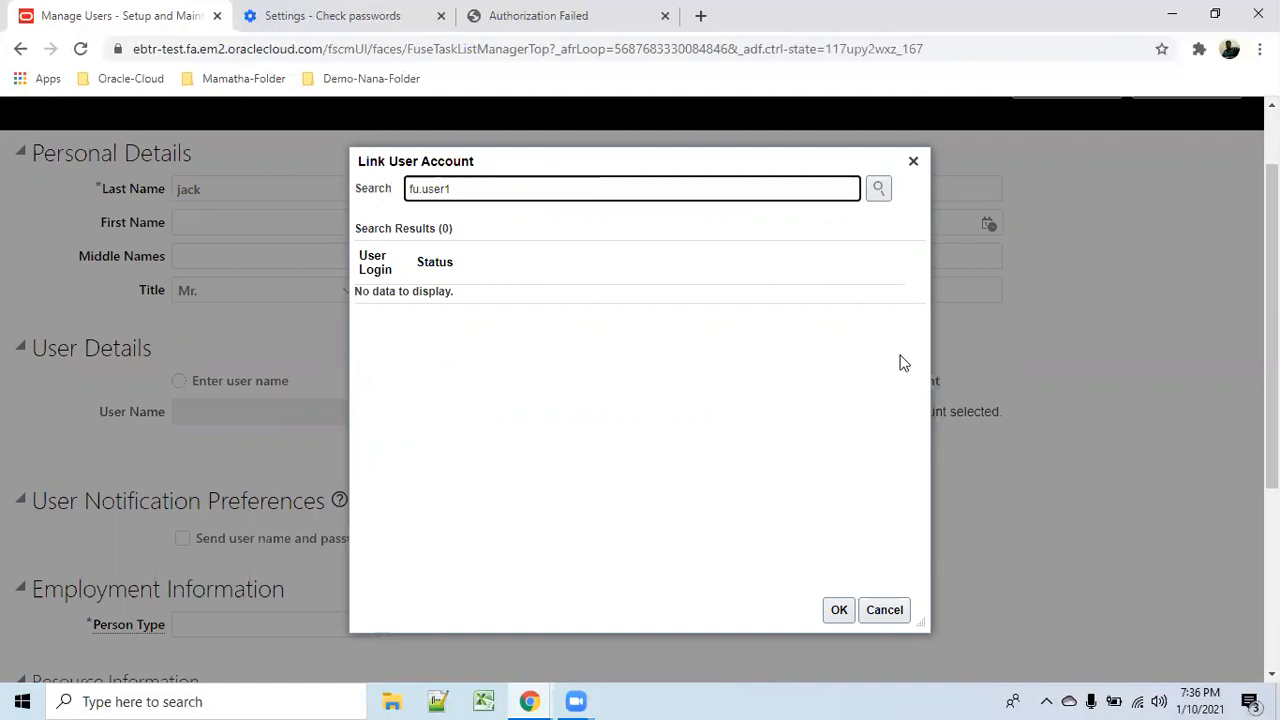
click(878, 188)
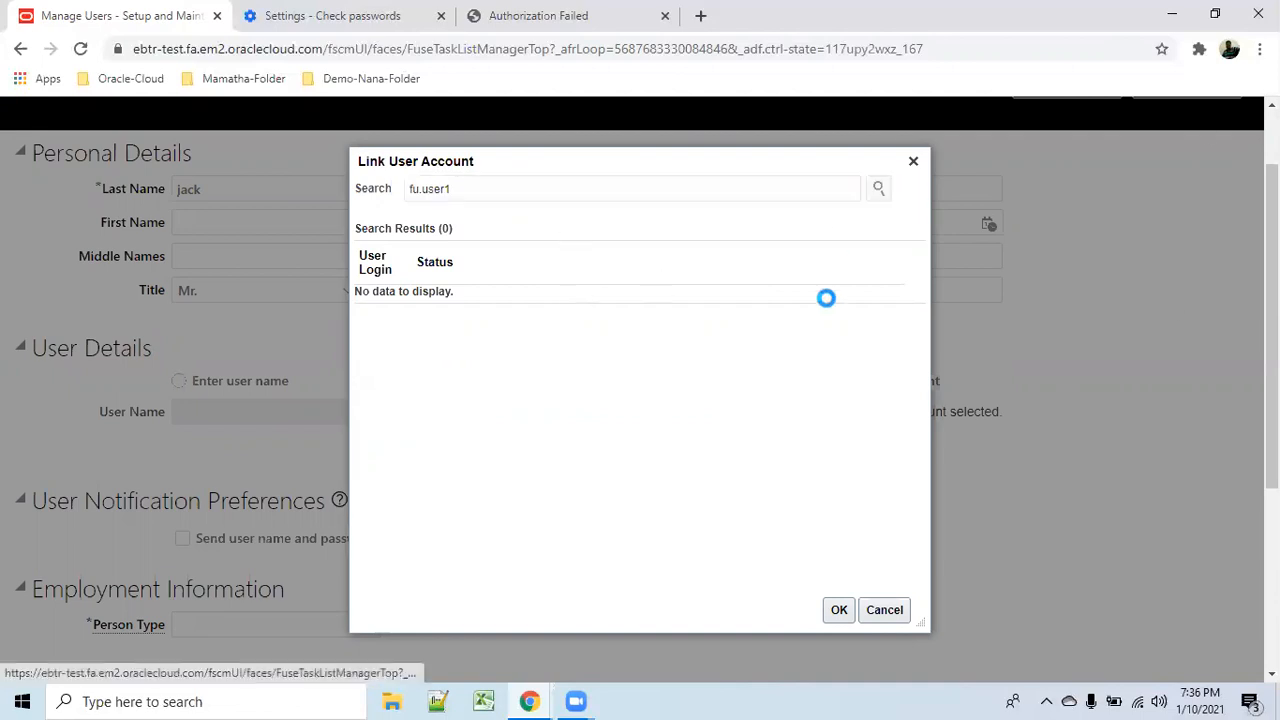
click(404, 300)
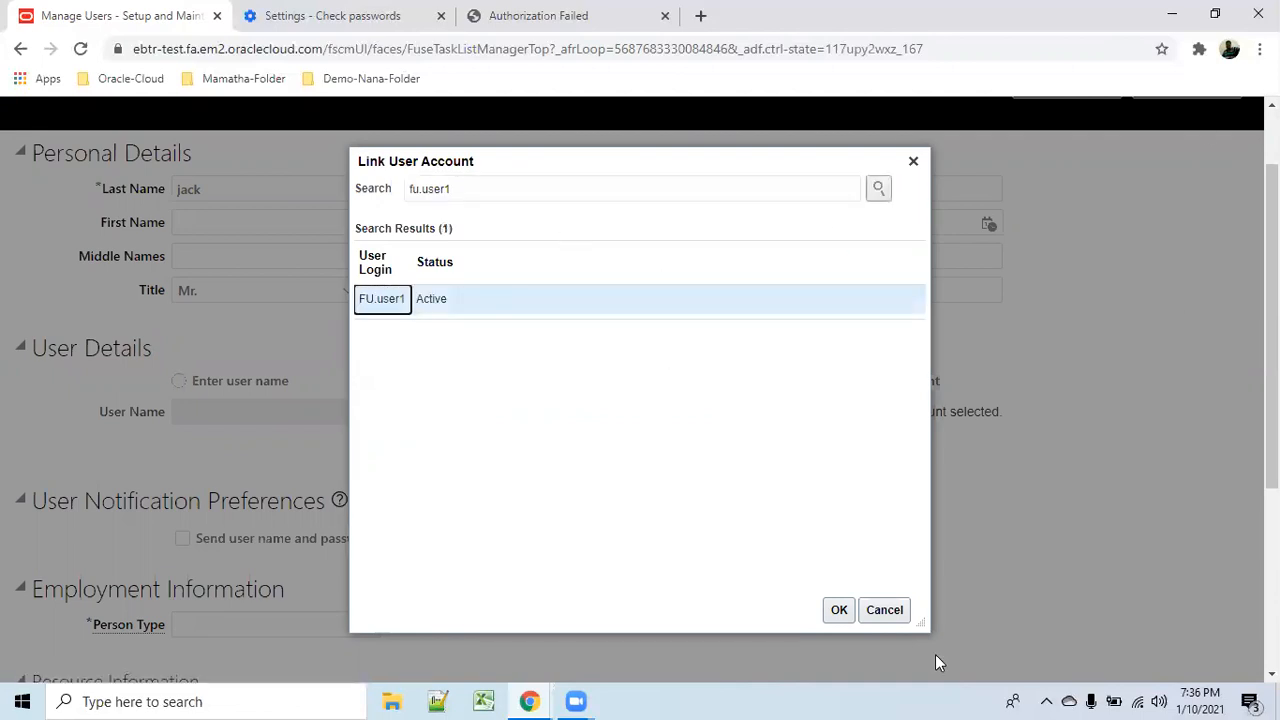
click(839, 610)
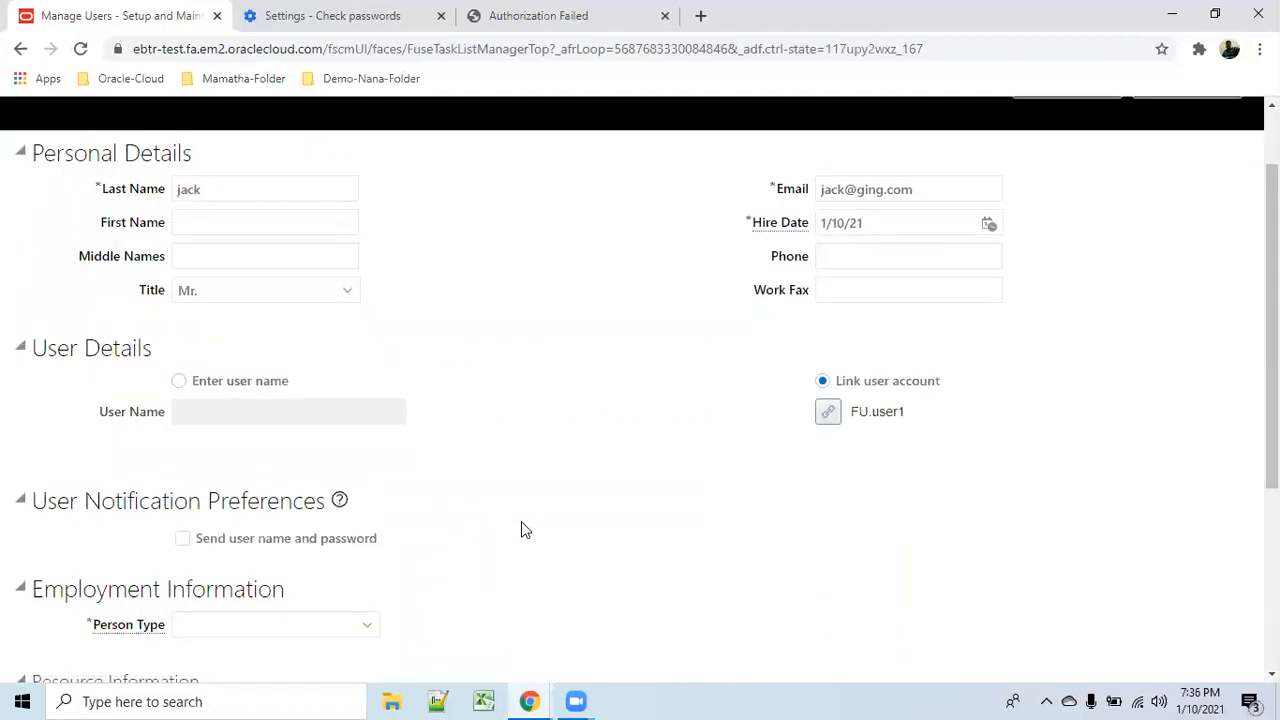
scroll(521, 530, down, 1)
Choose Contingent Worker as the Person Type under Employment Information, then move to Legal Employer.
click(372, 540)
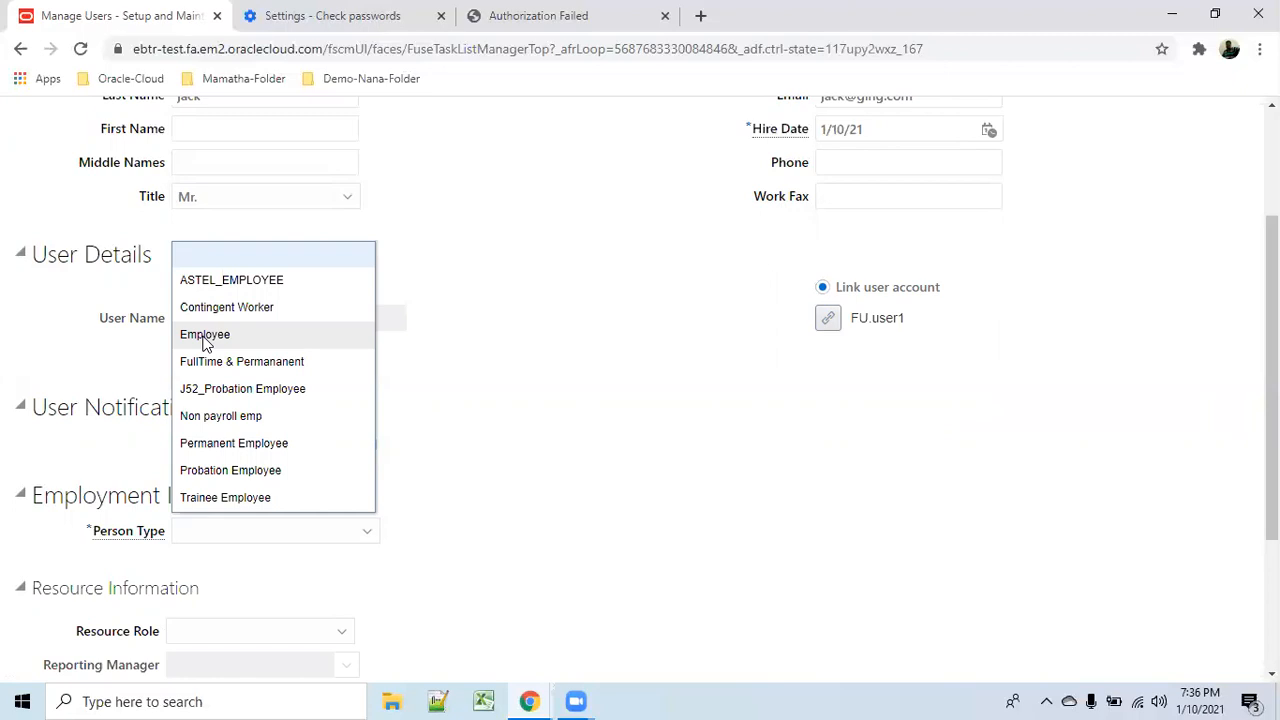
click(254, 316)
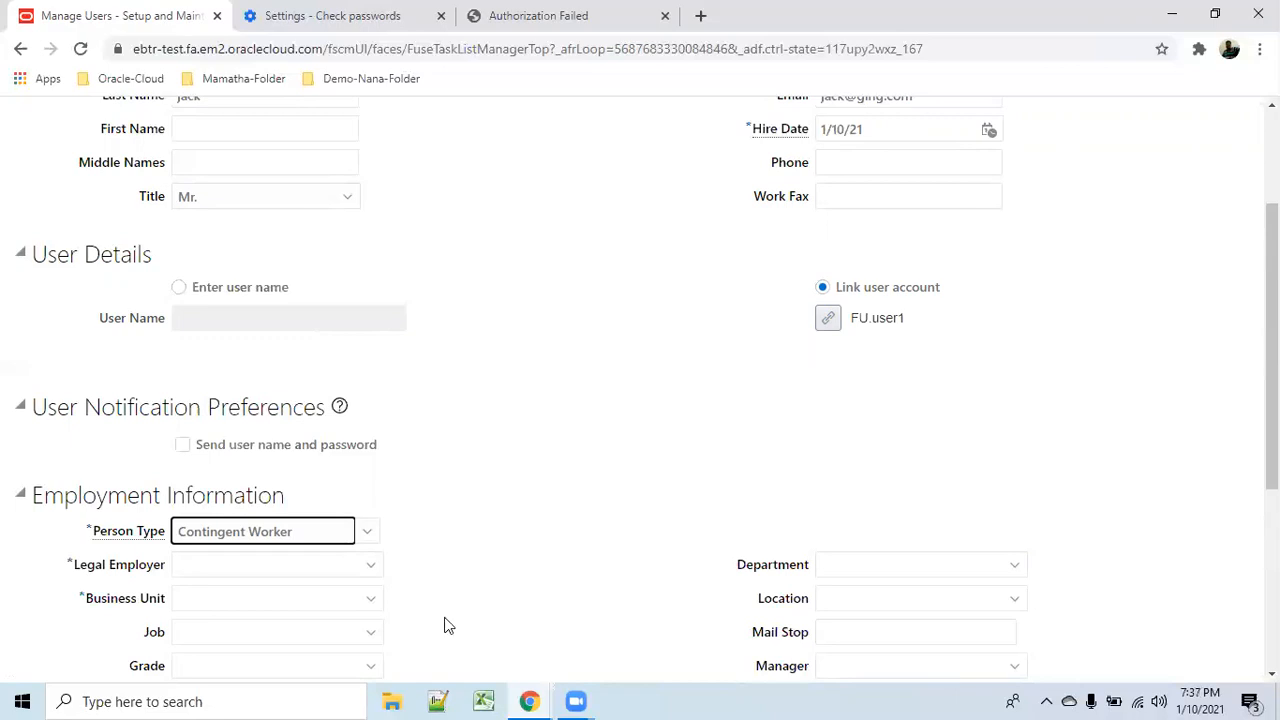
scroll(553, 546, down, 2)
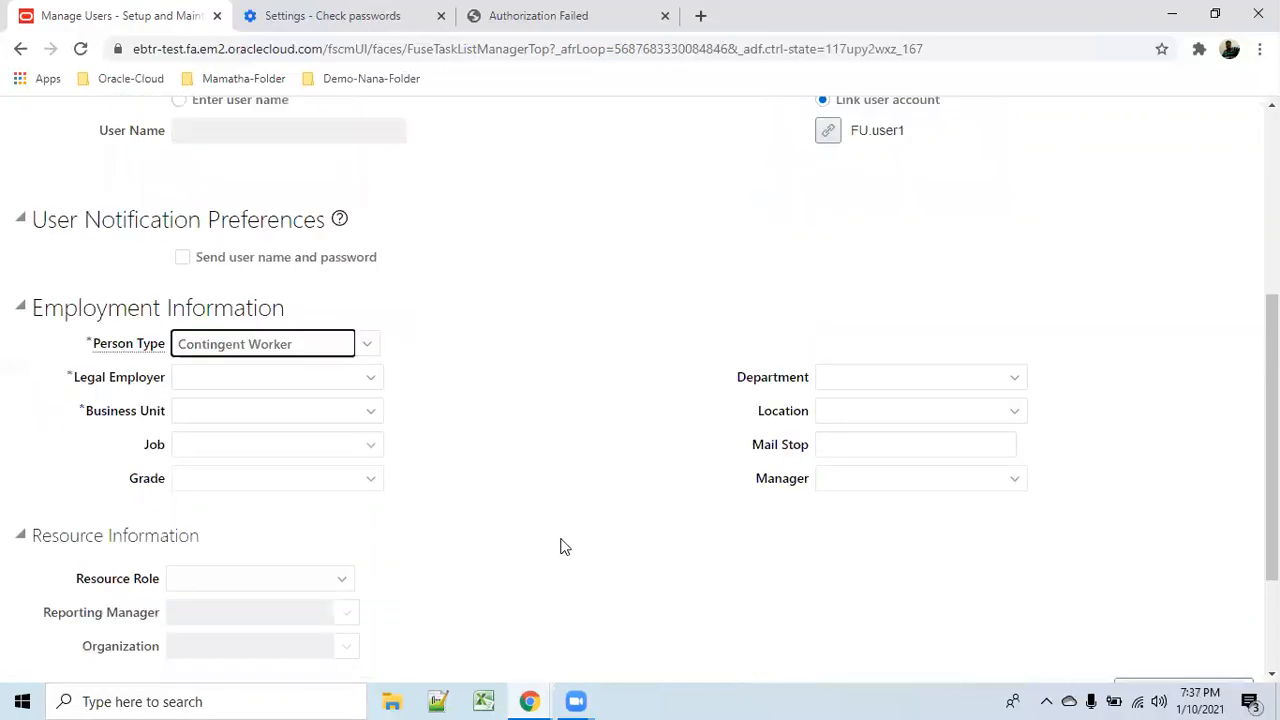
click(372, 354)
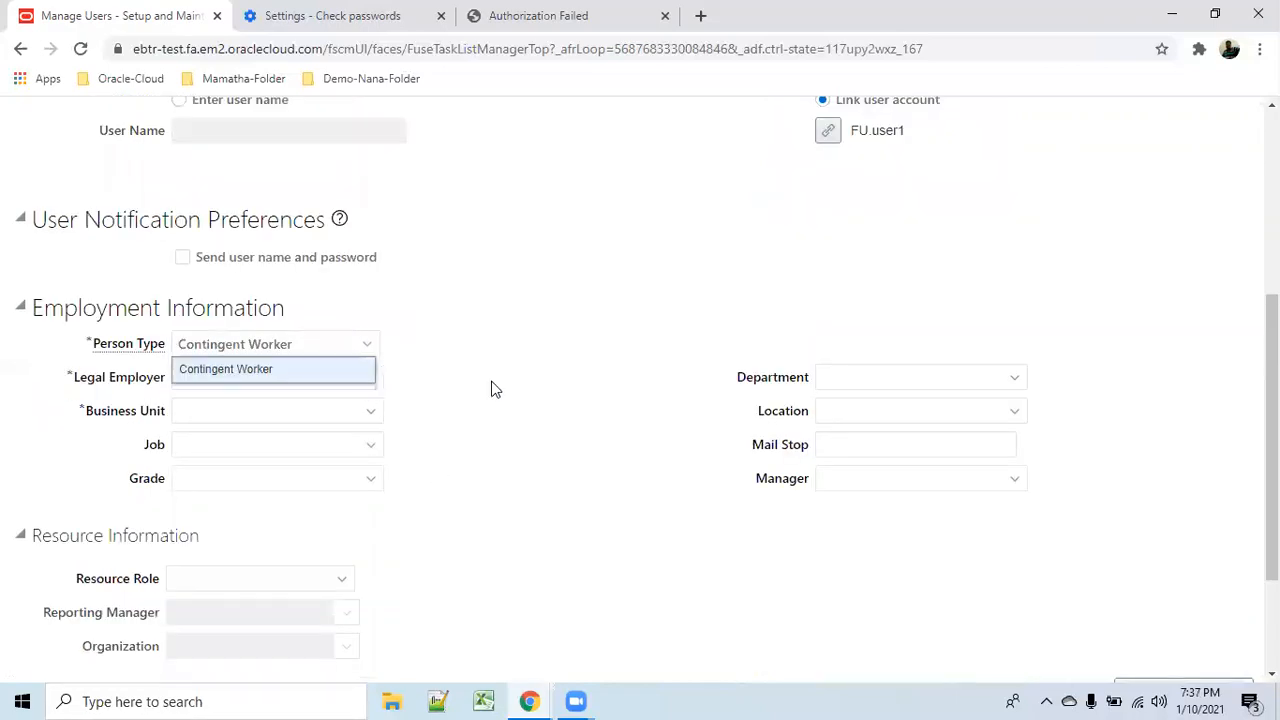
click(208, 377)
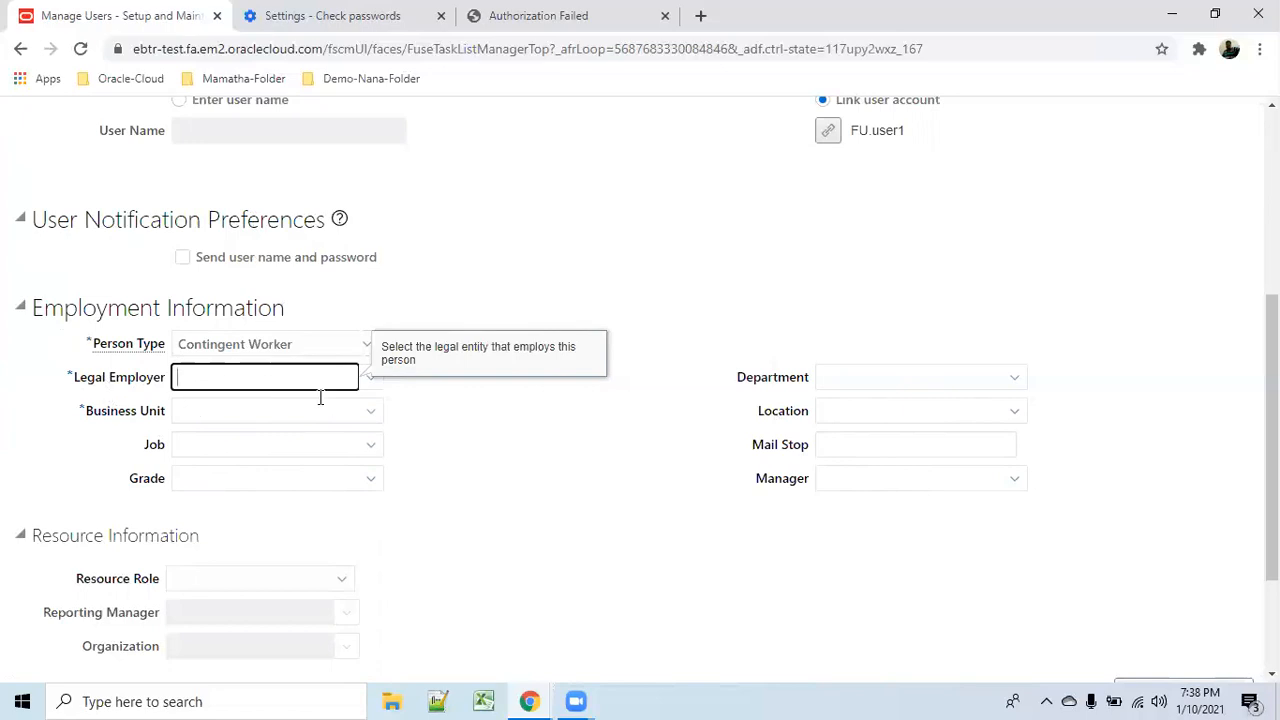
scroll(432, 444, down, 1)
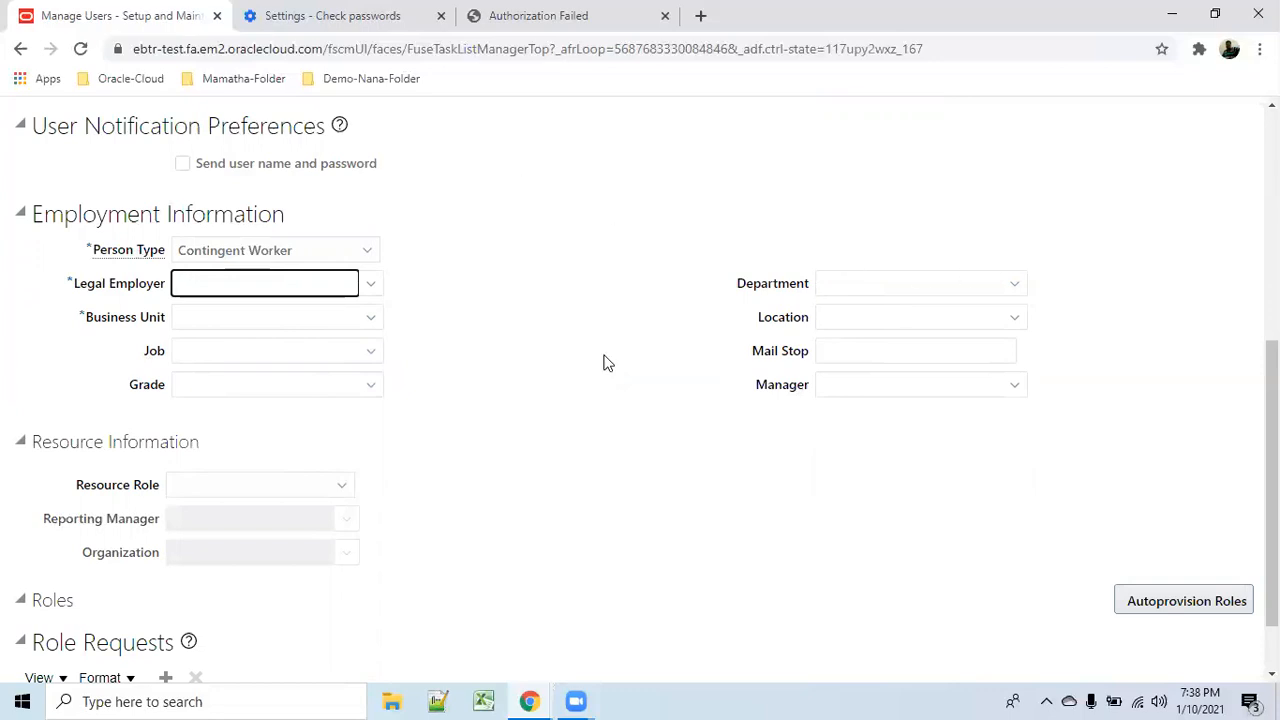
scroll(826, 405, up, 2)
scroll(840, 420, up, 3)
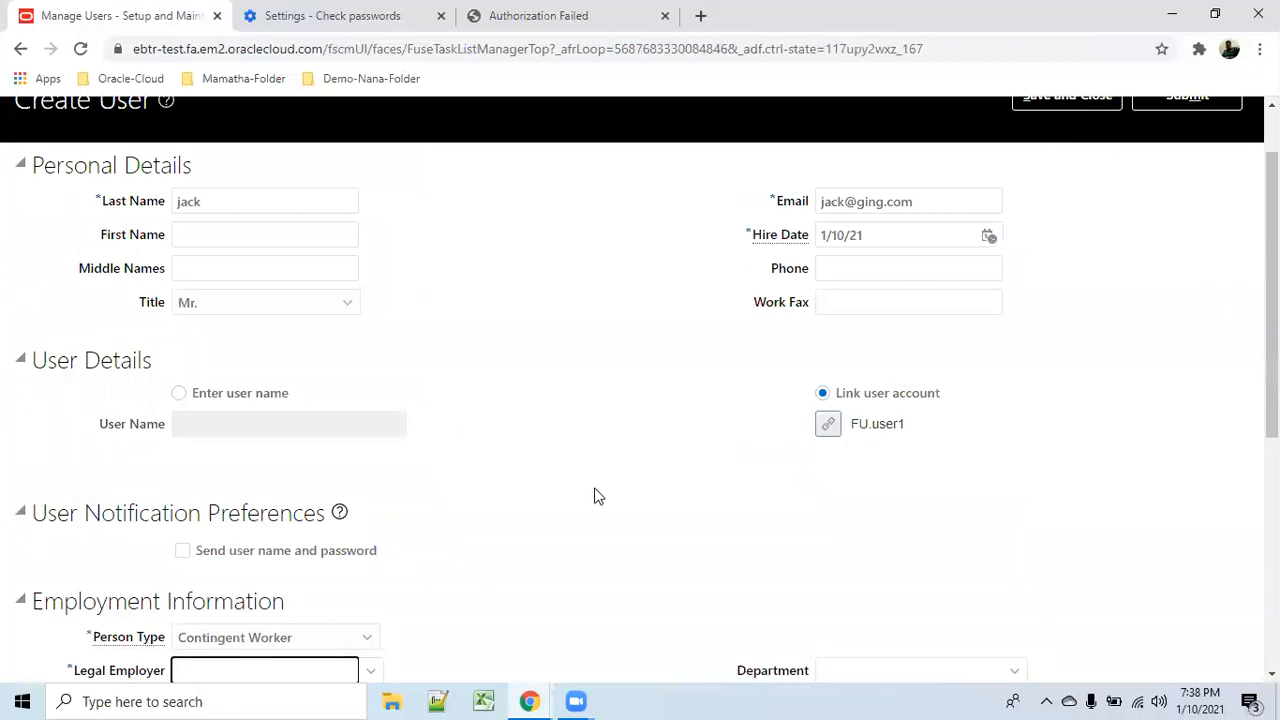
scroll(594, 488, down, 6)
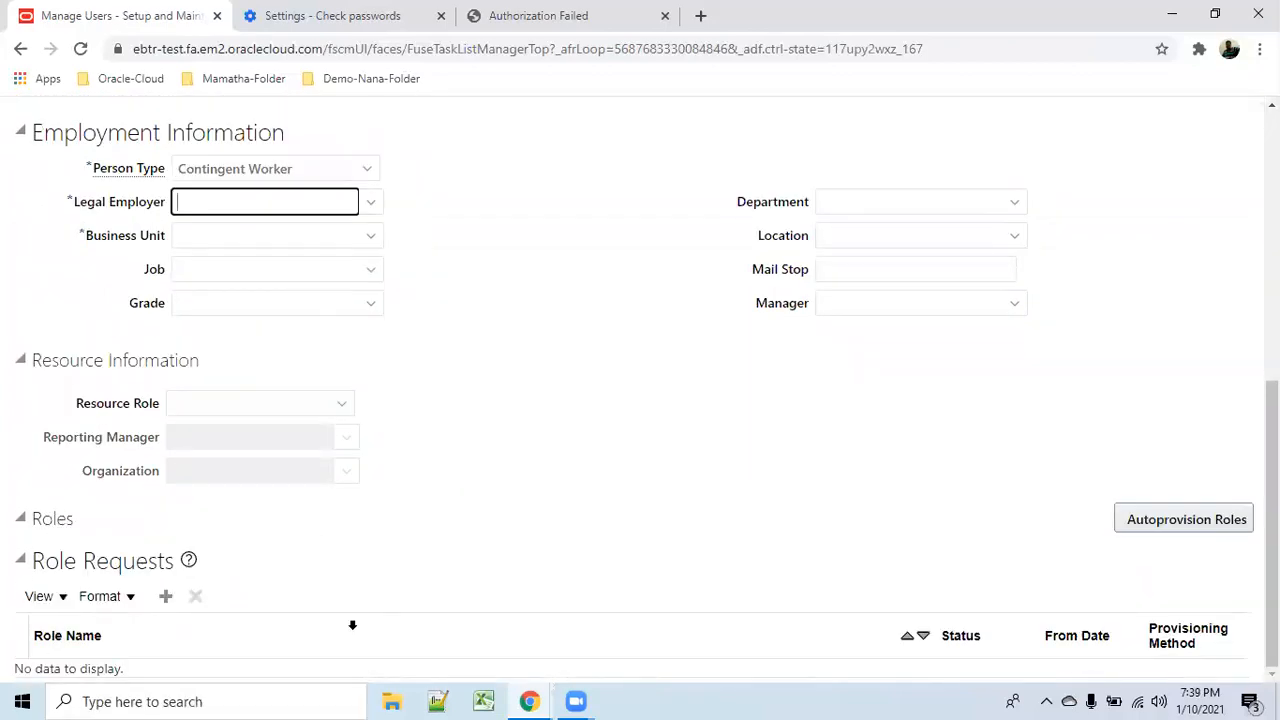
scroll(863, 583, up, 6)
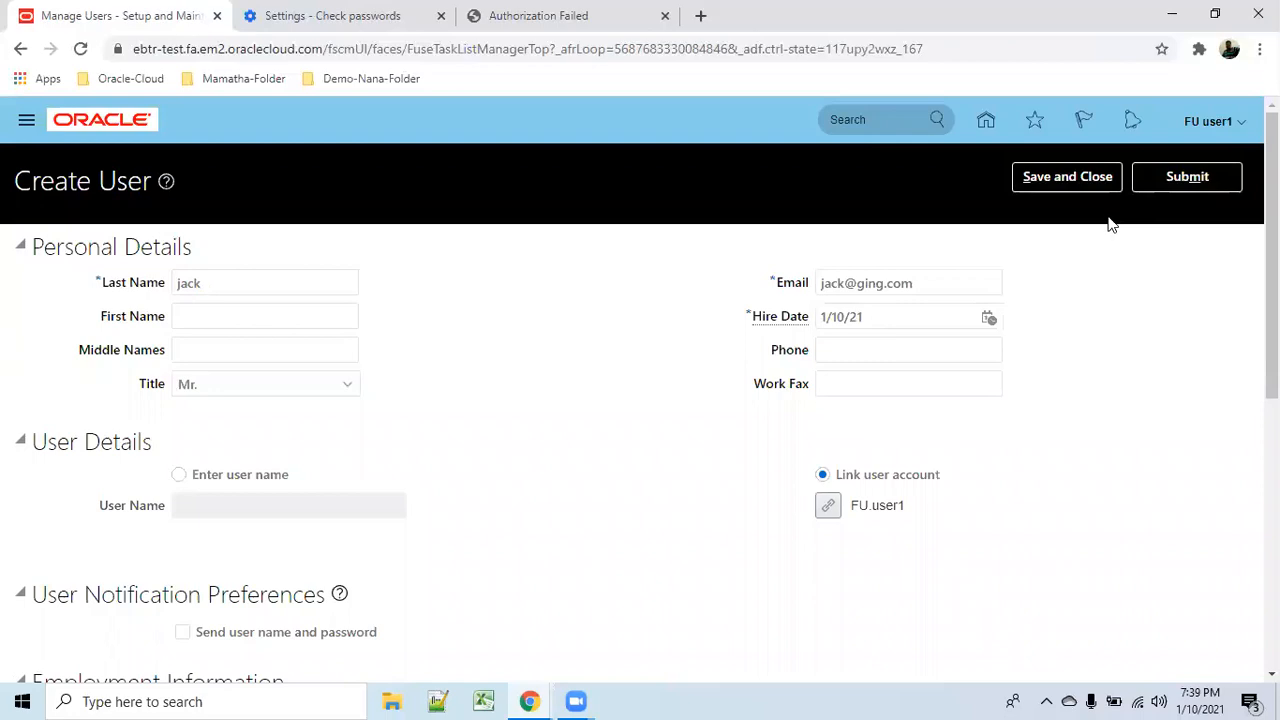
Return to the home page, sign out from the user menu, and confirm the logout.
click(986, 122)
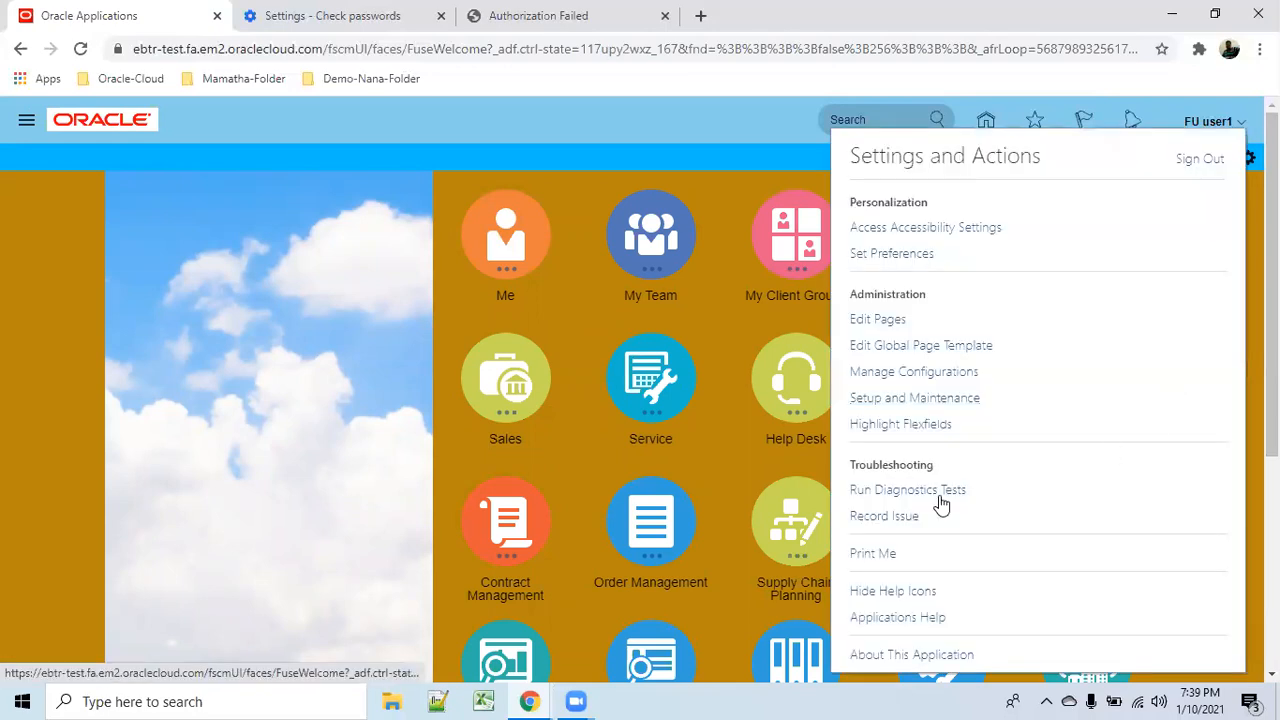
click(1200, 160)
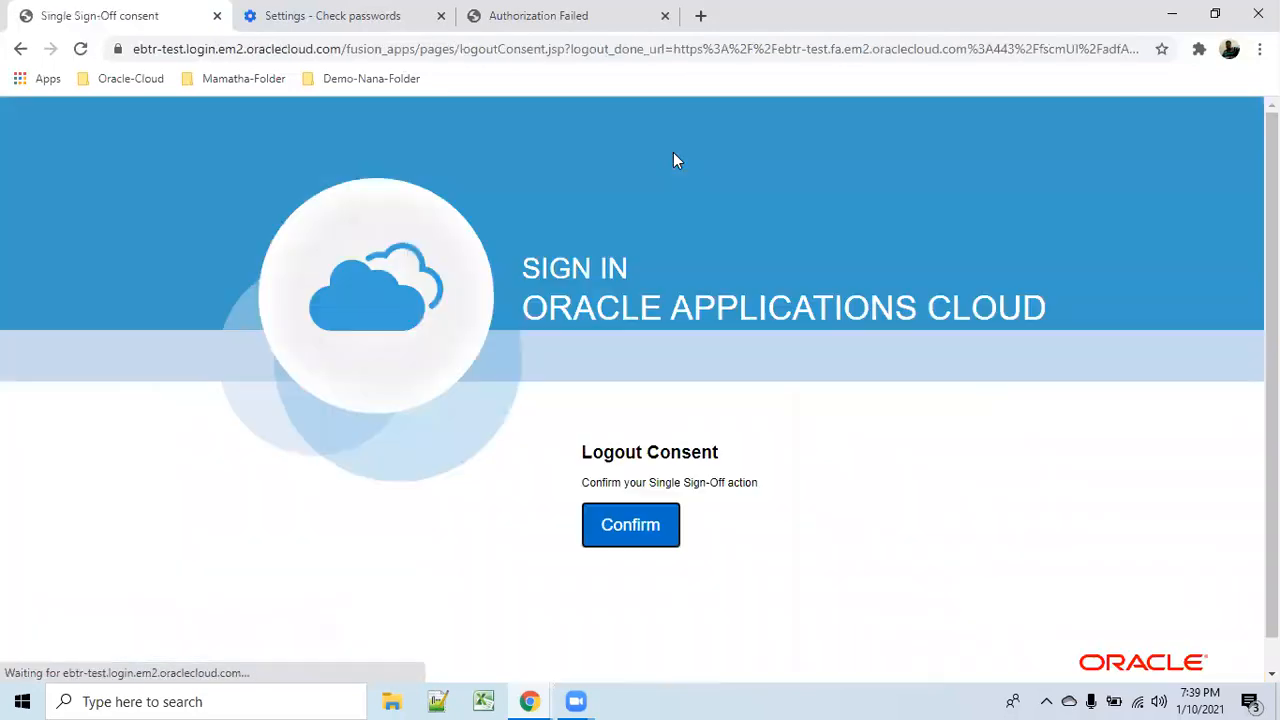
click(630, 523)
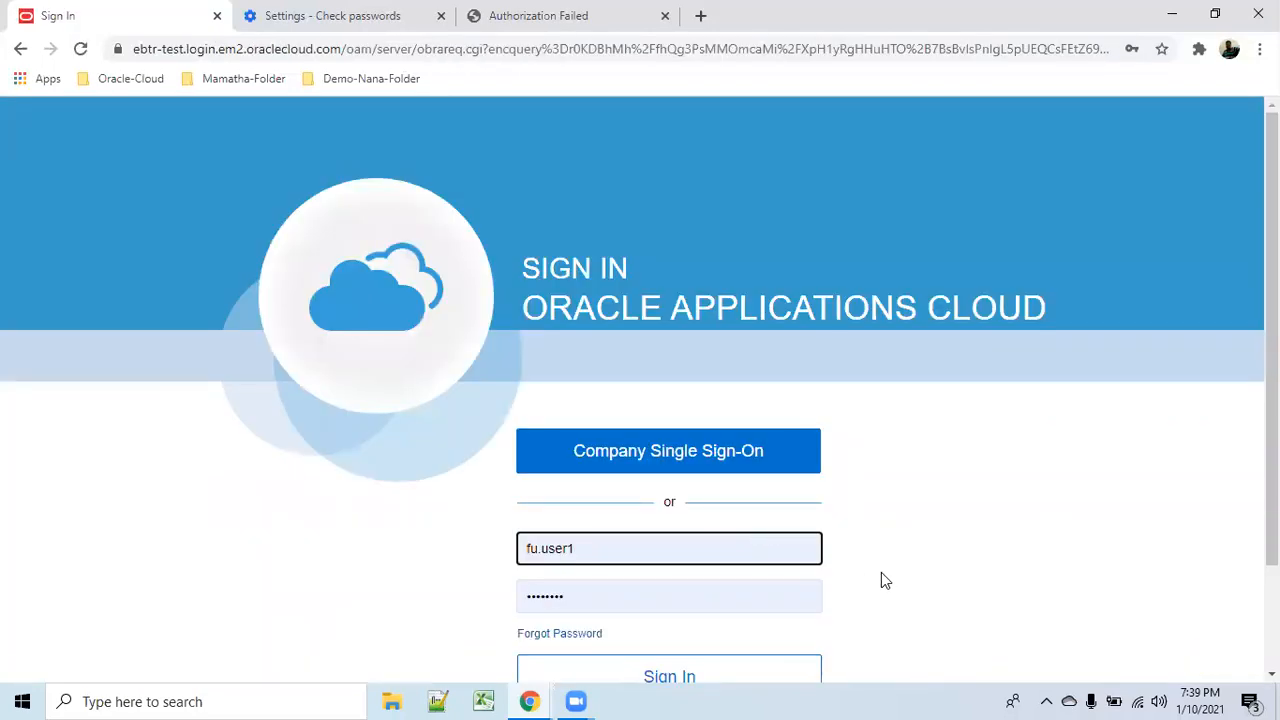
Sign back in using the other saved account from Chrome's password list.
click(637, 551)
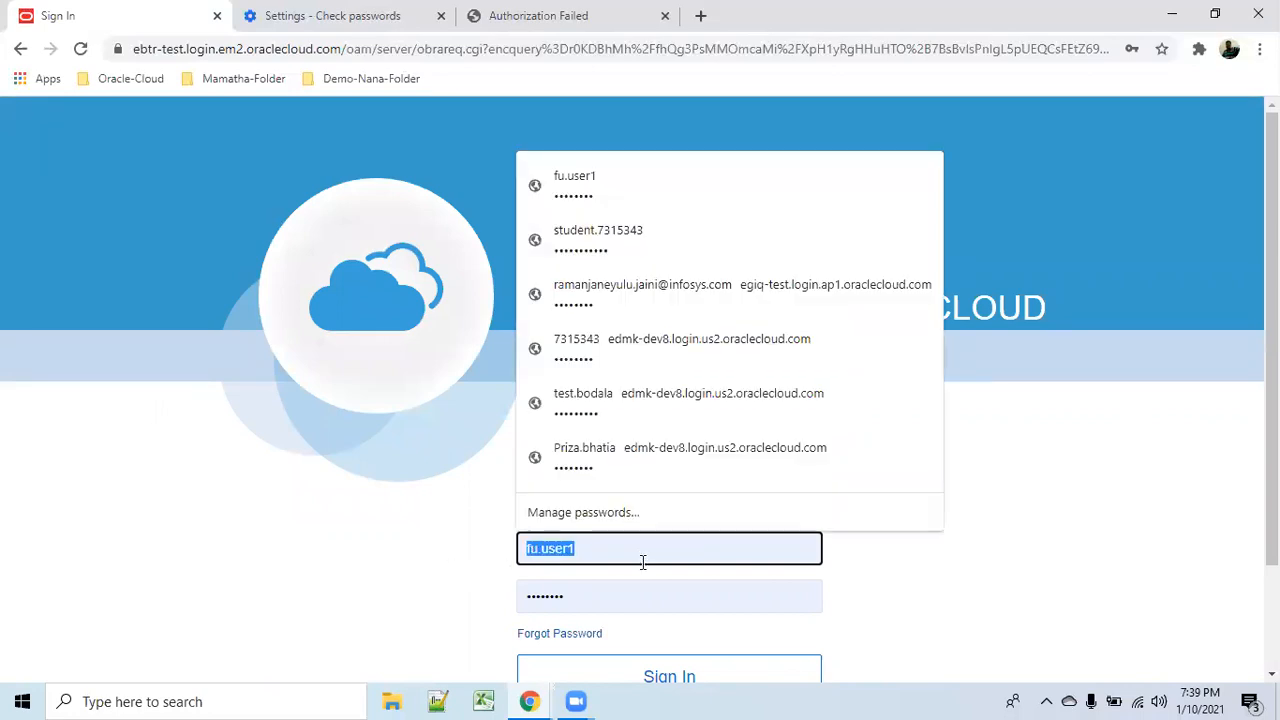
click(637, 229)
scroll(909, 560, down, 2)
click(716, 549)
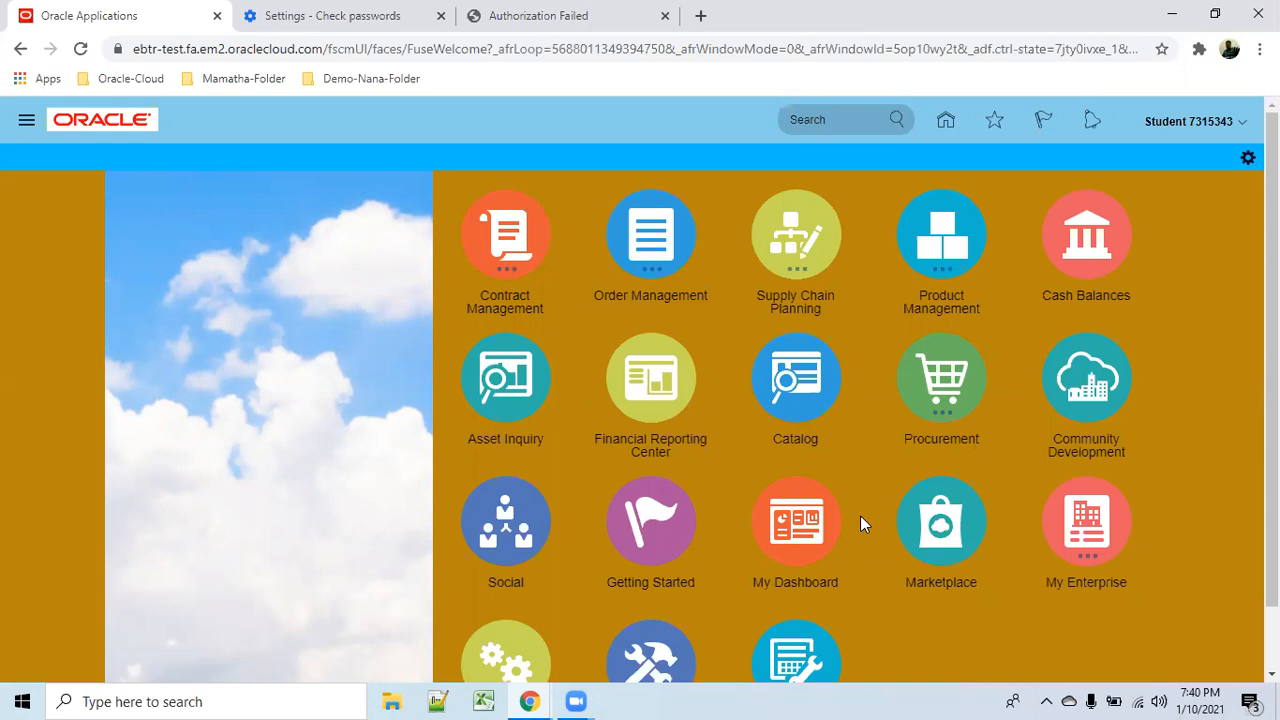
Open File Explorer, close its extra window, and restore the Oracle browser window.
click(389, 692)
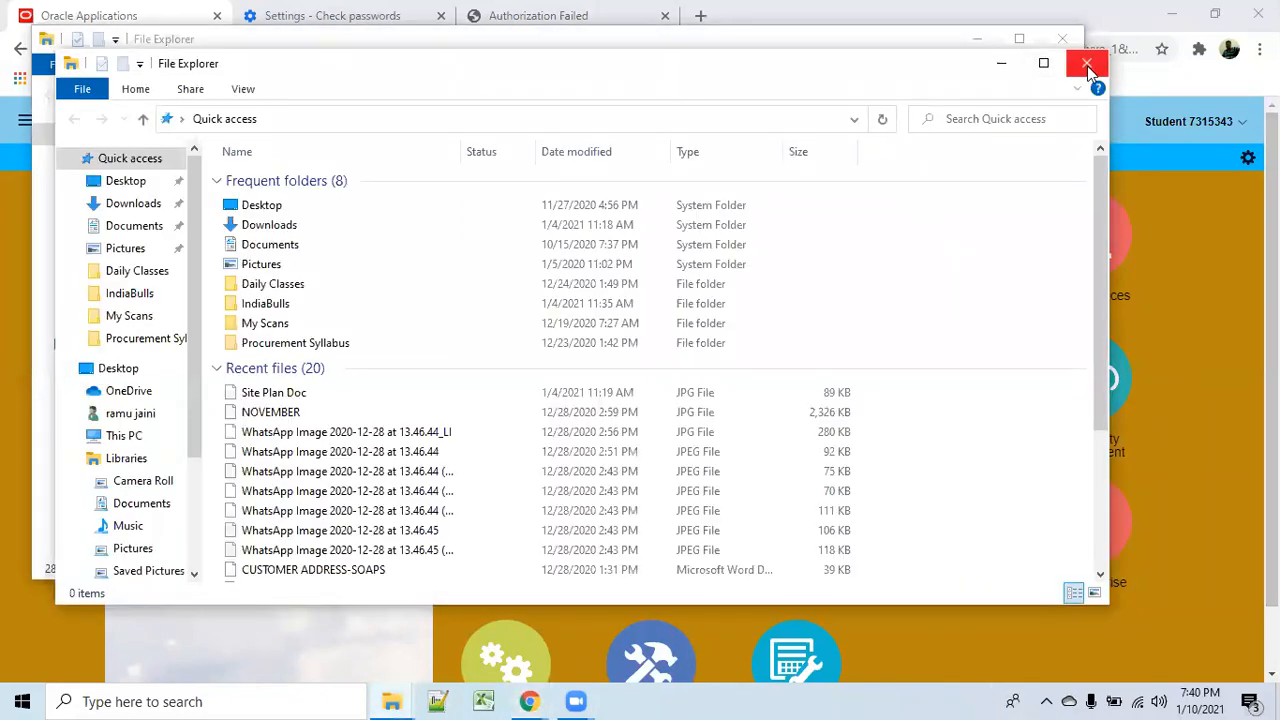
click(1087, 64)
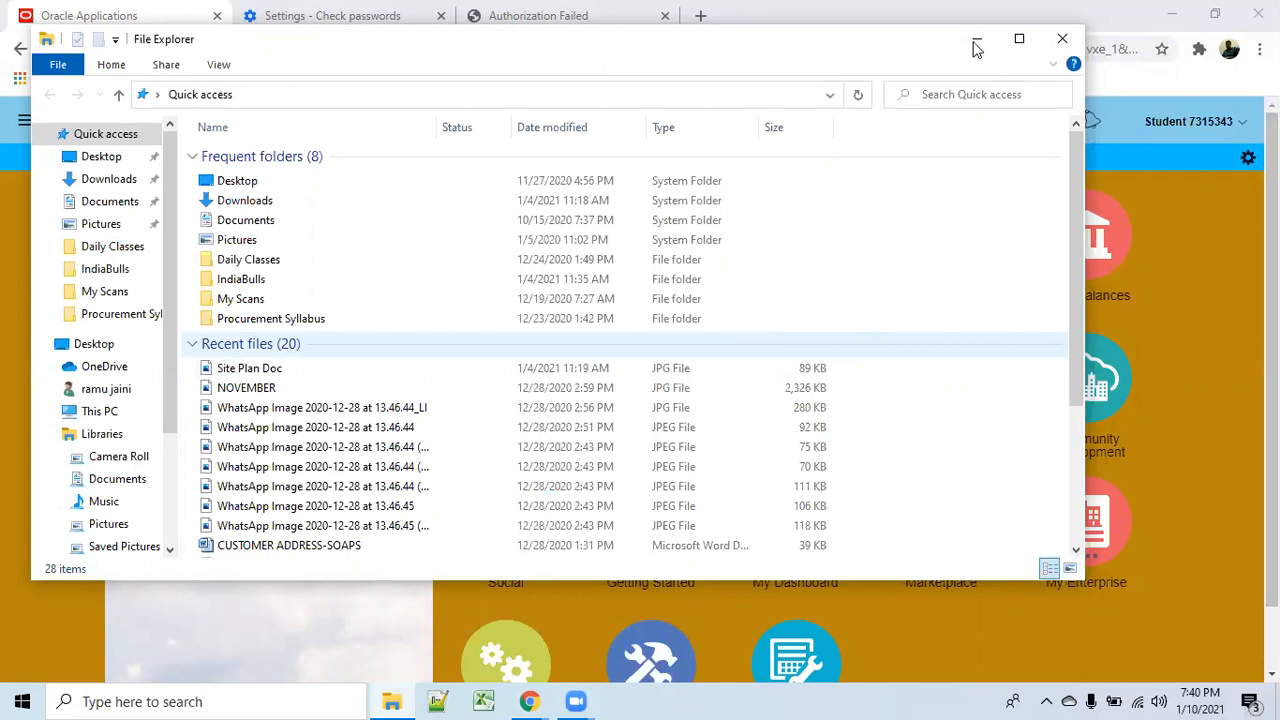
click(977, 38)
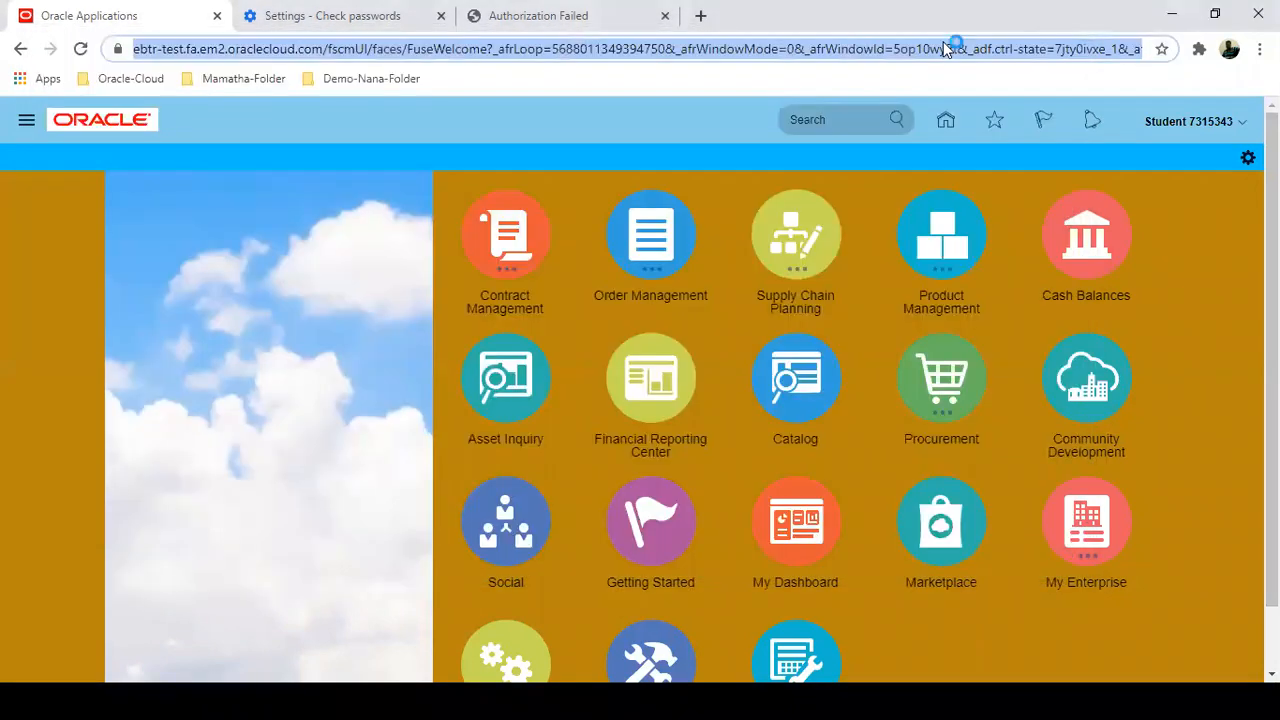
click(724, 693)
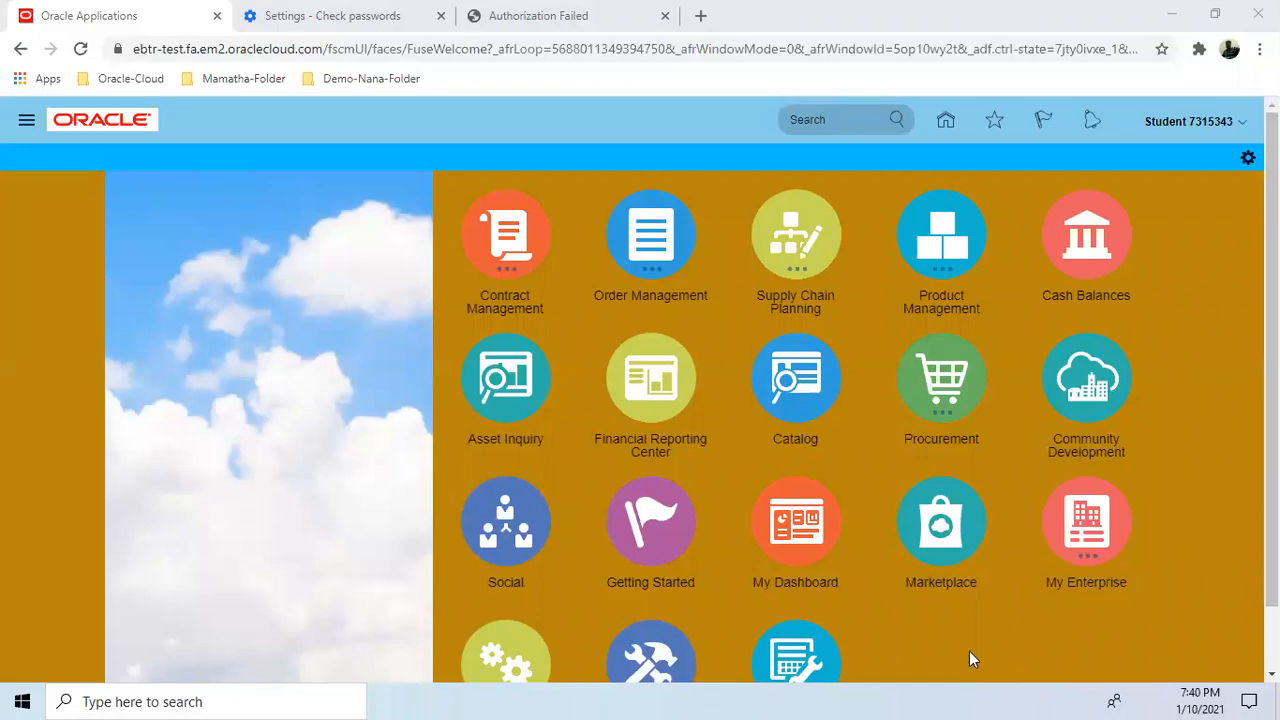
click(1172, 16)
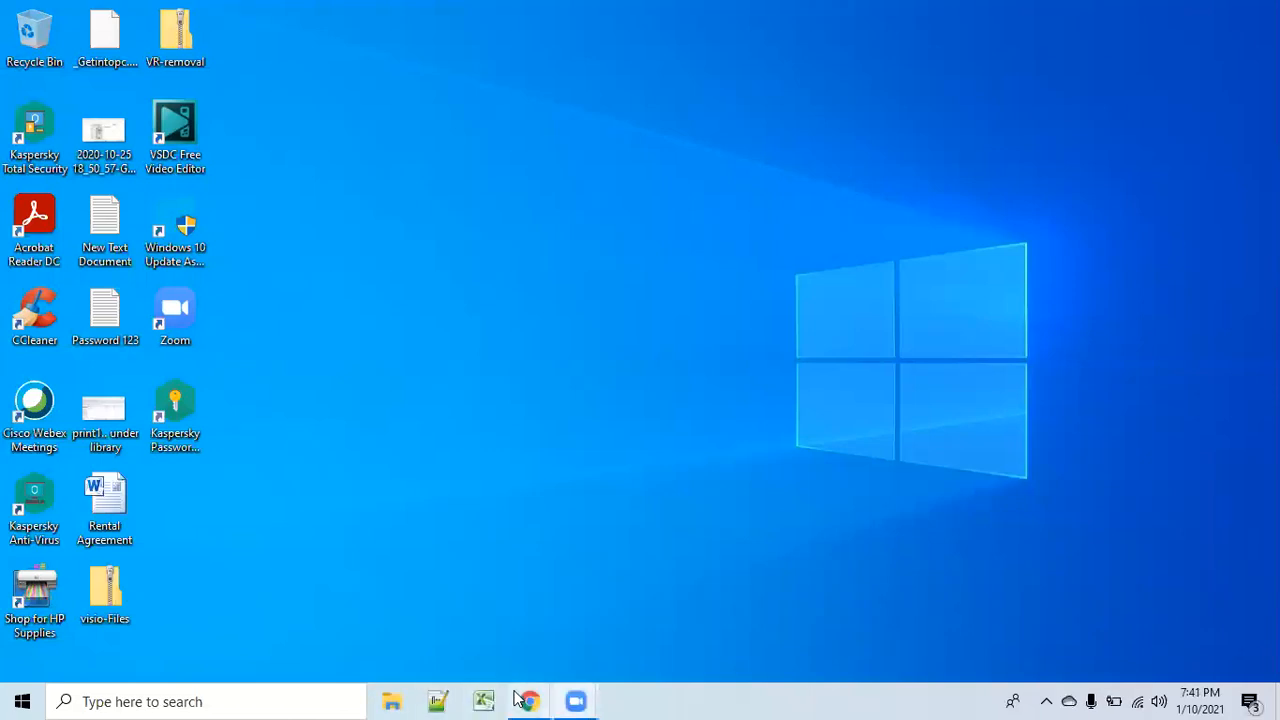
mouse_move(529, 701)
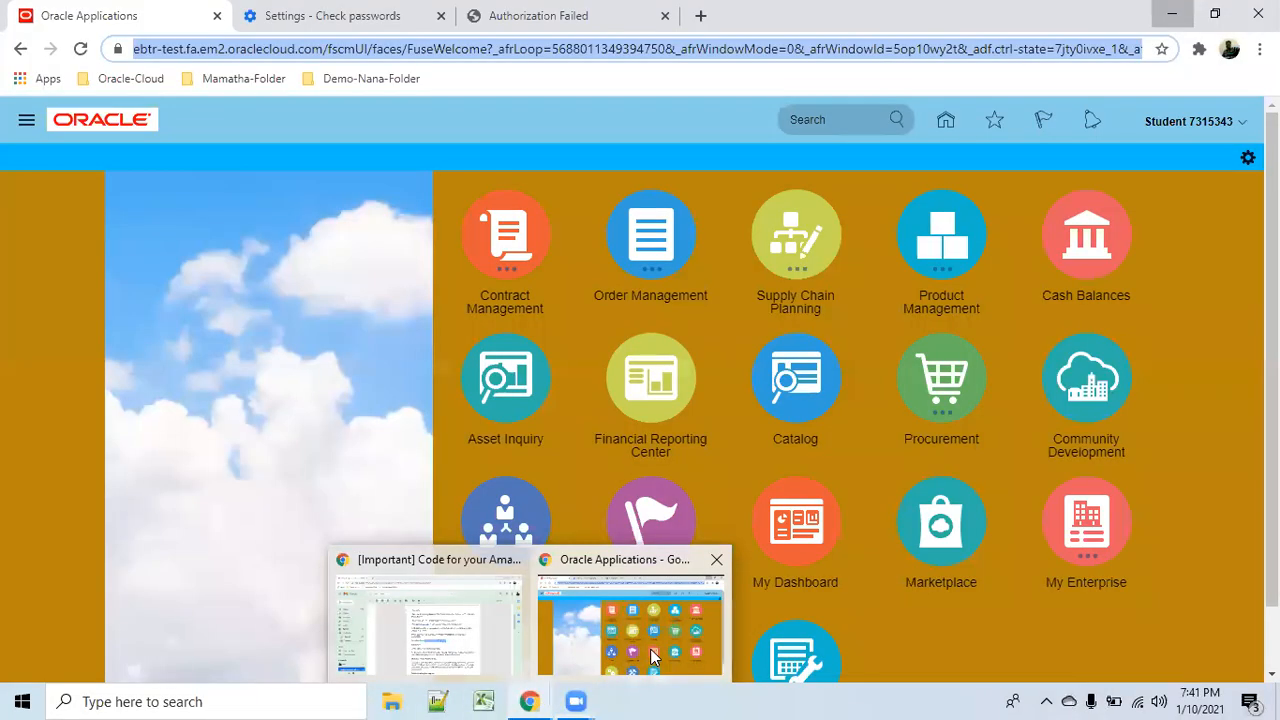
click(649, 651)
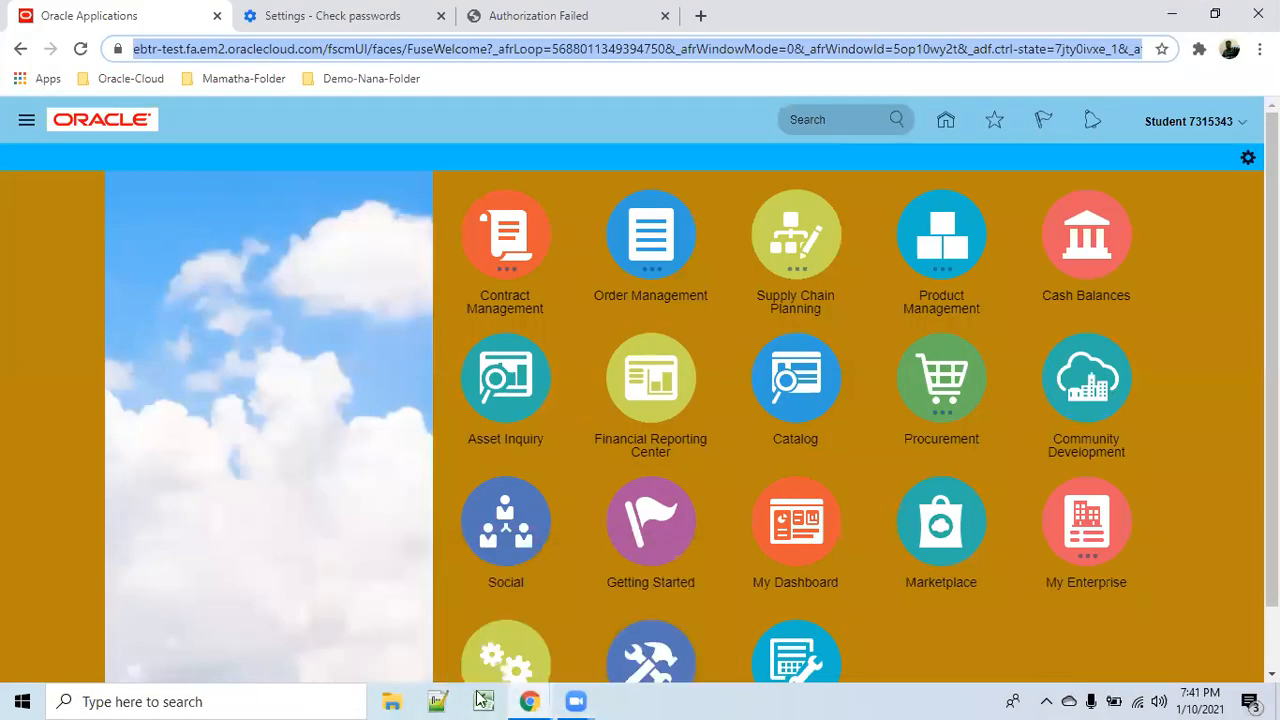
Browse This PC > Local Disk (D:) > Procurement Syllabus > Ramu and open the Procure to Pay PDF.
click(394, 698)
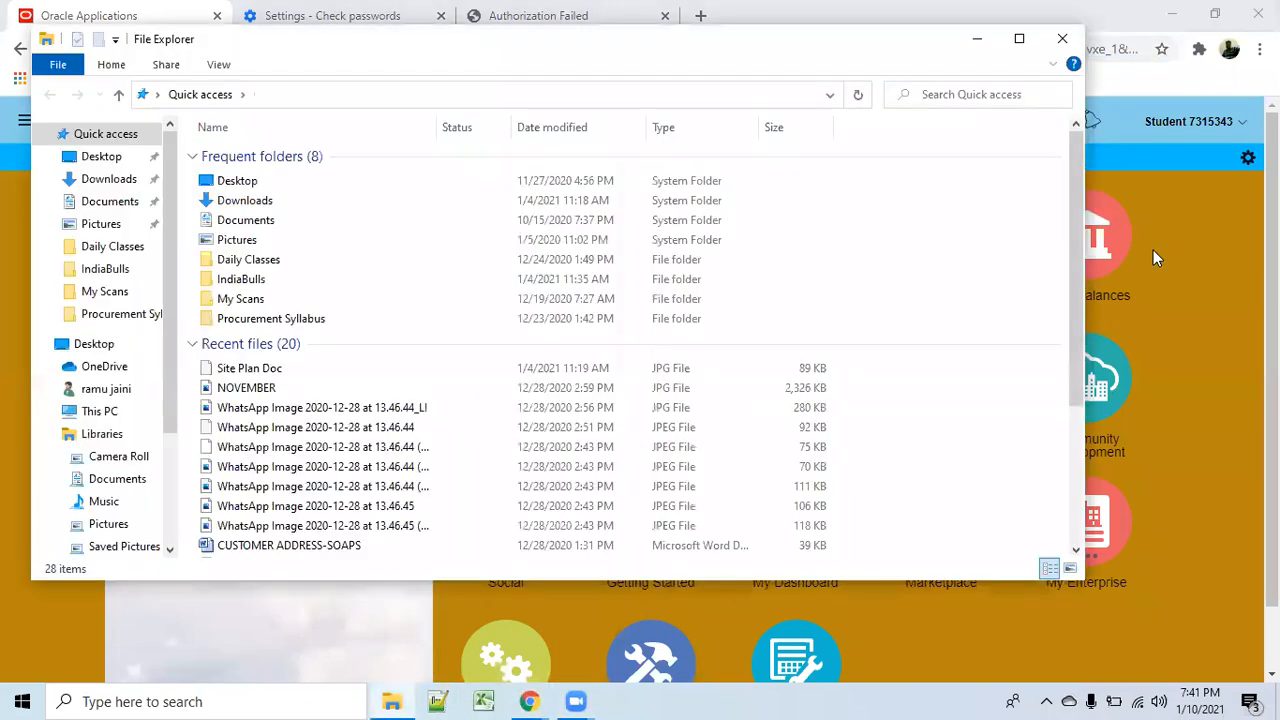
scroll(163, 416, down, 2)
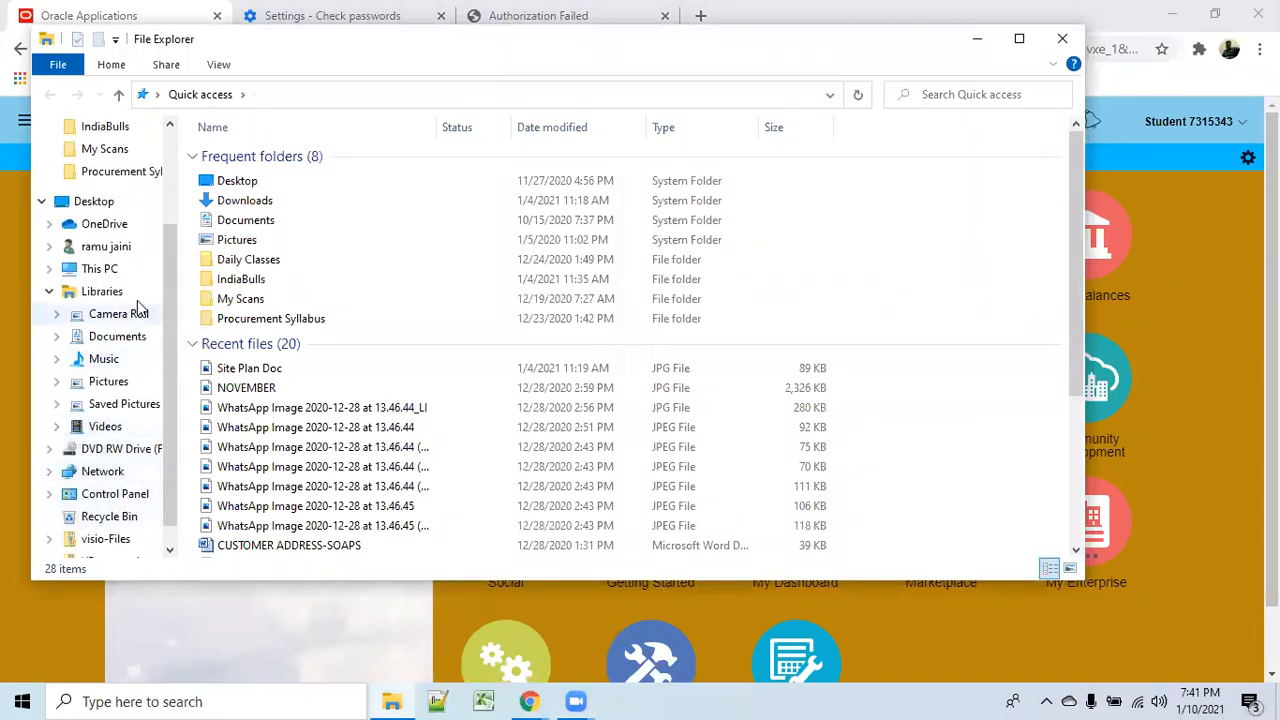
click(100, 269)
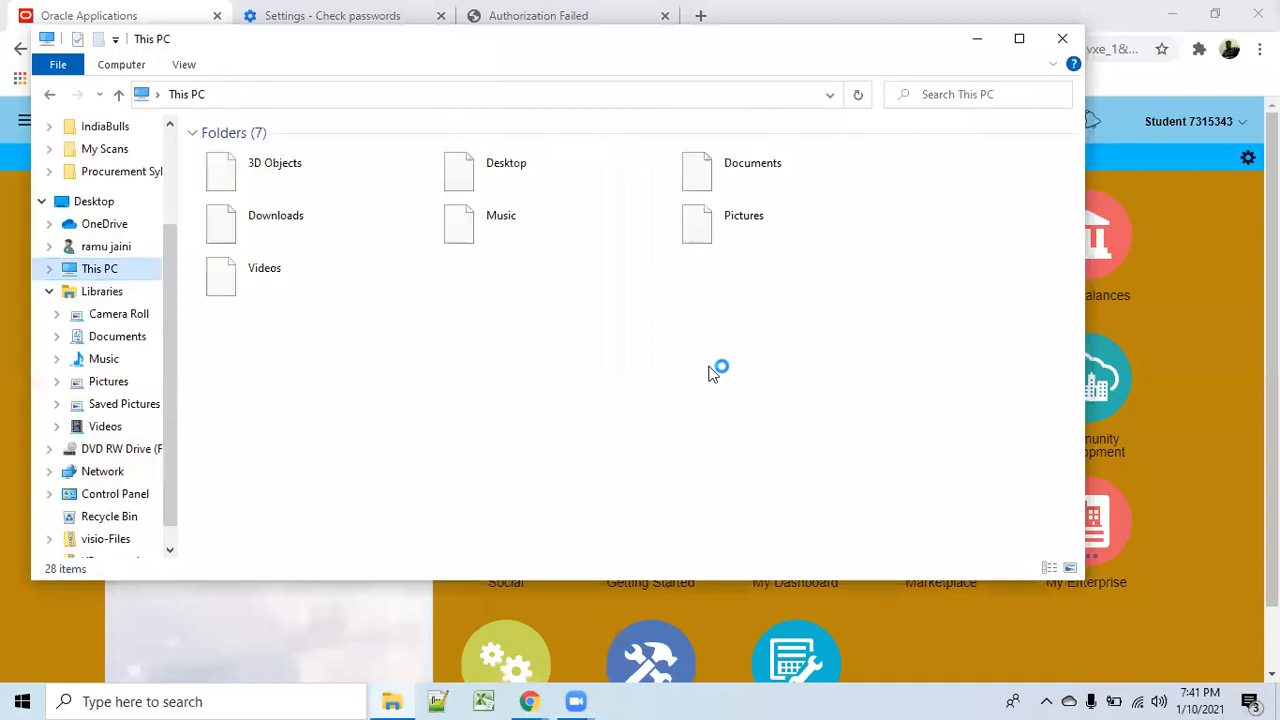
double_click(547, 367)
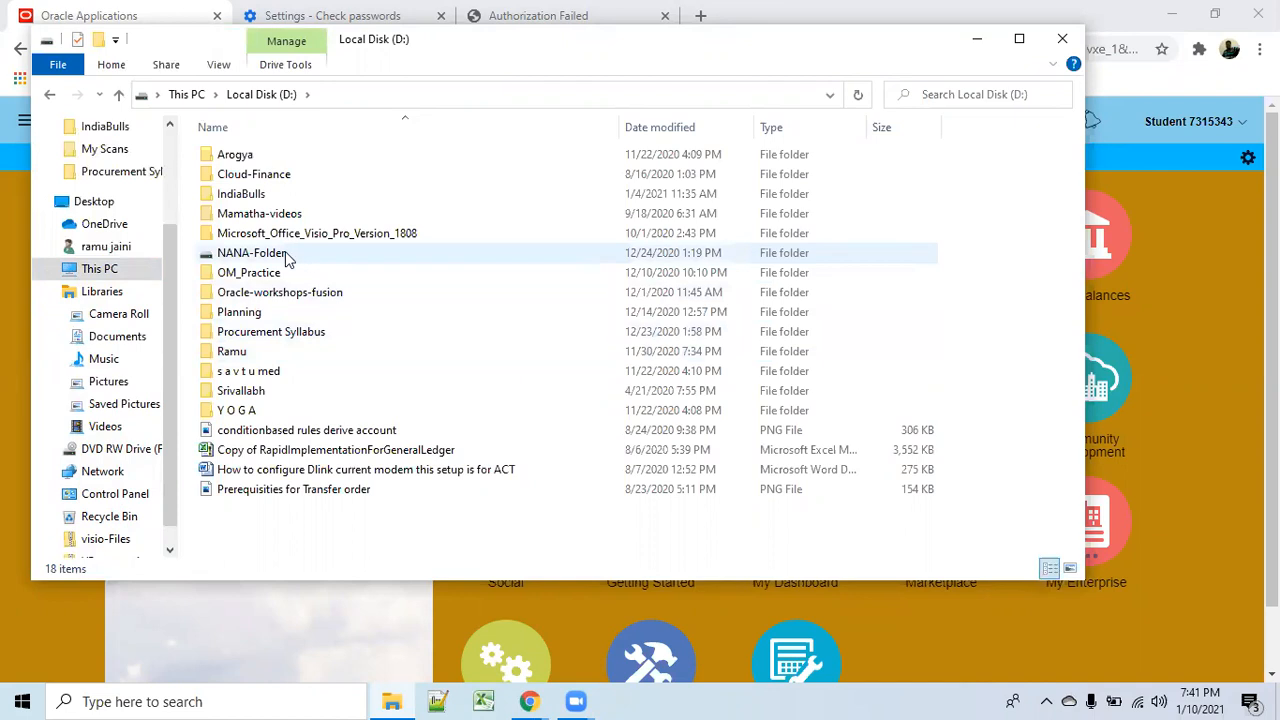
mouse_move(285, 257)
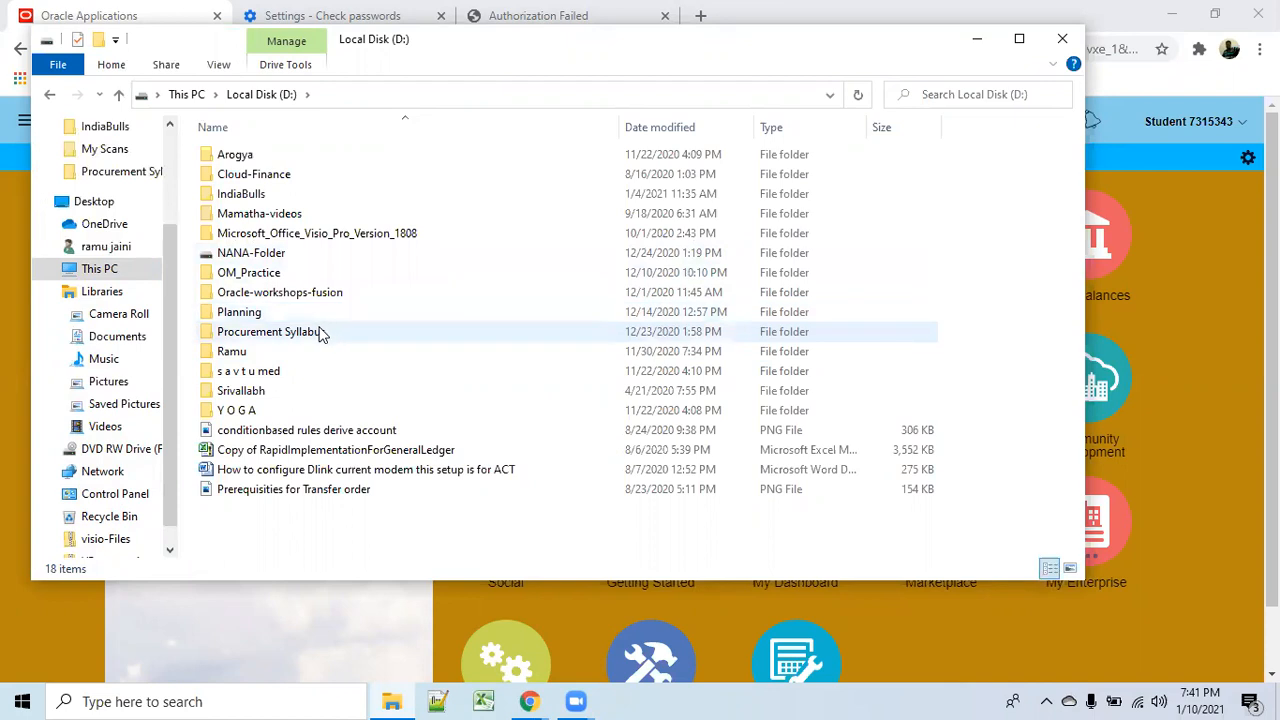
double_click(320, 334)
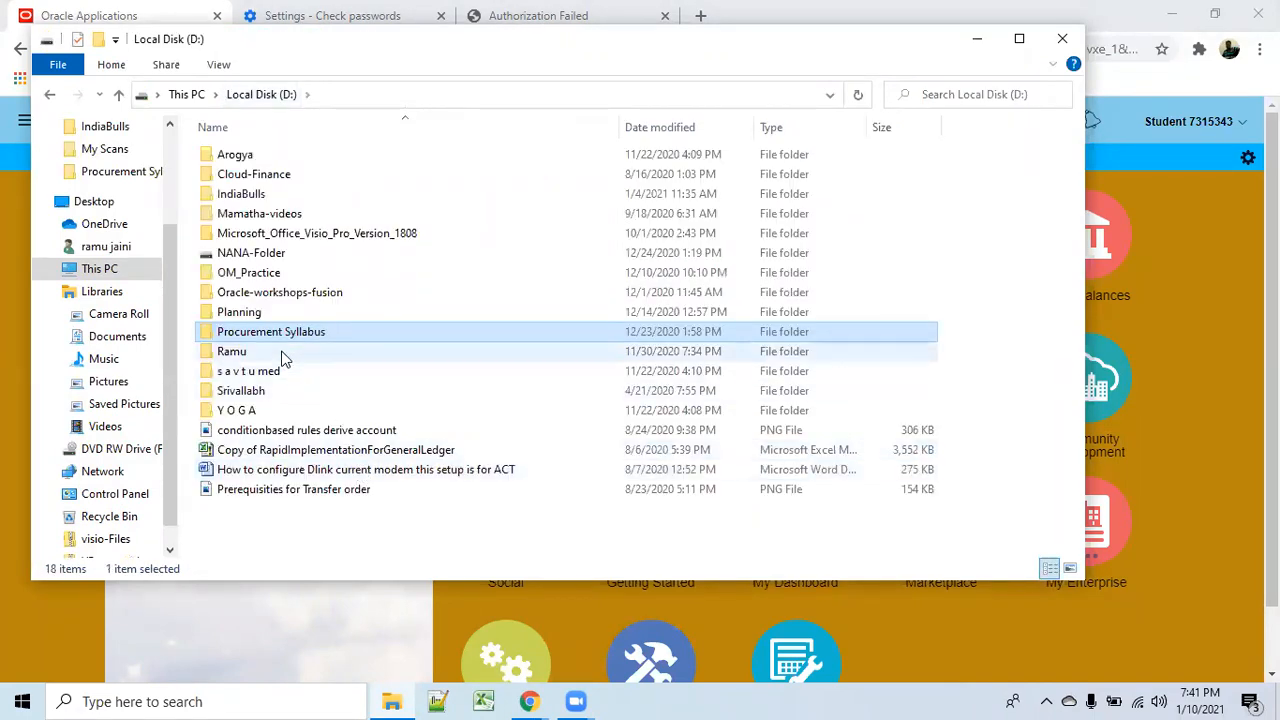
double_click(279, 354)
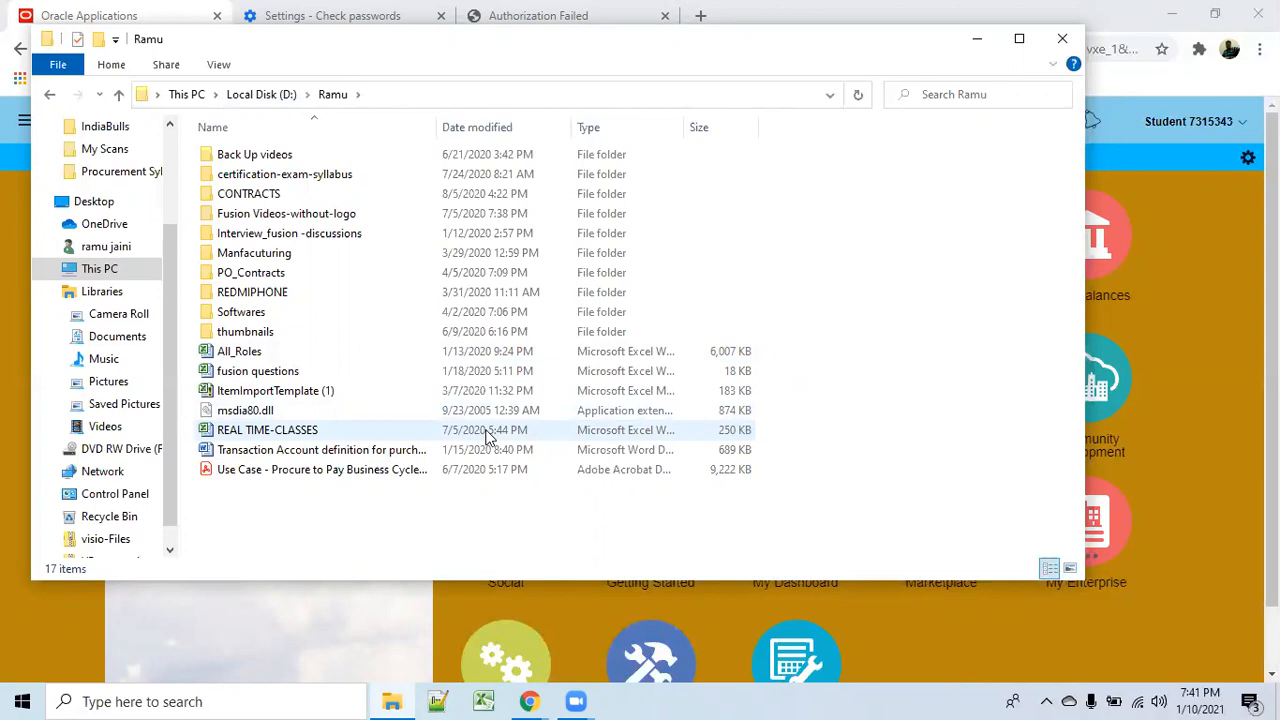
double_click(378, 477)
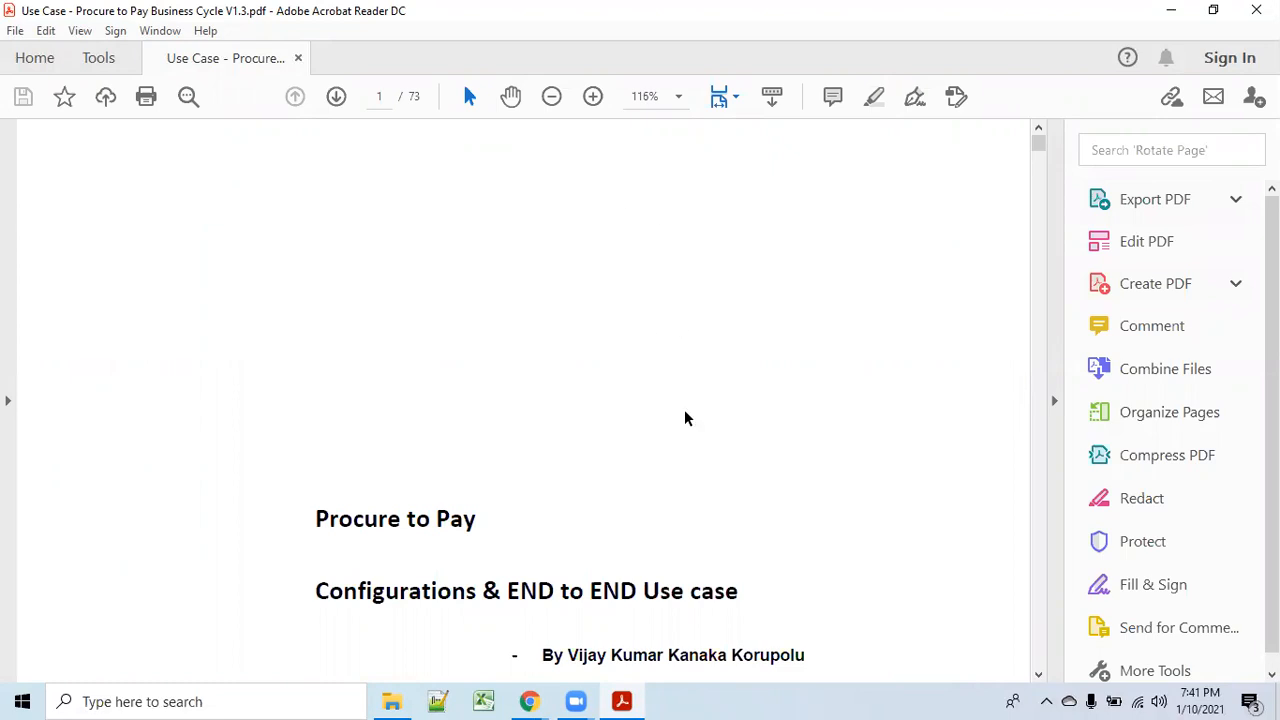
Scroll the Procure to Pay document to page 2's Contents list, sections 1.1.1 through 1.6.4.
scroll(667, 510, down, 5)
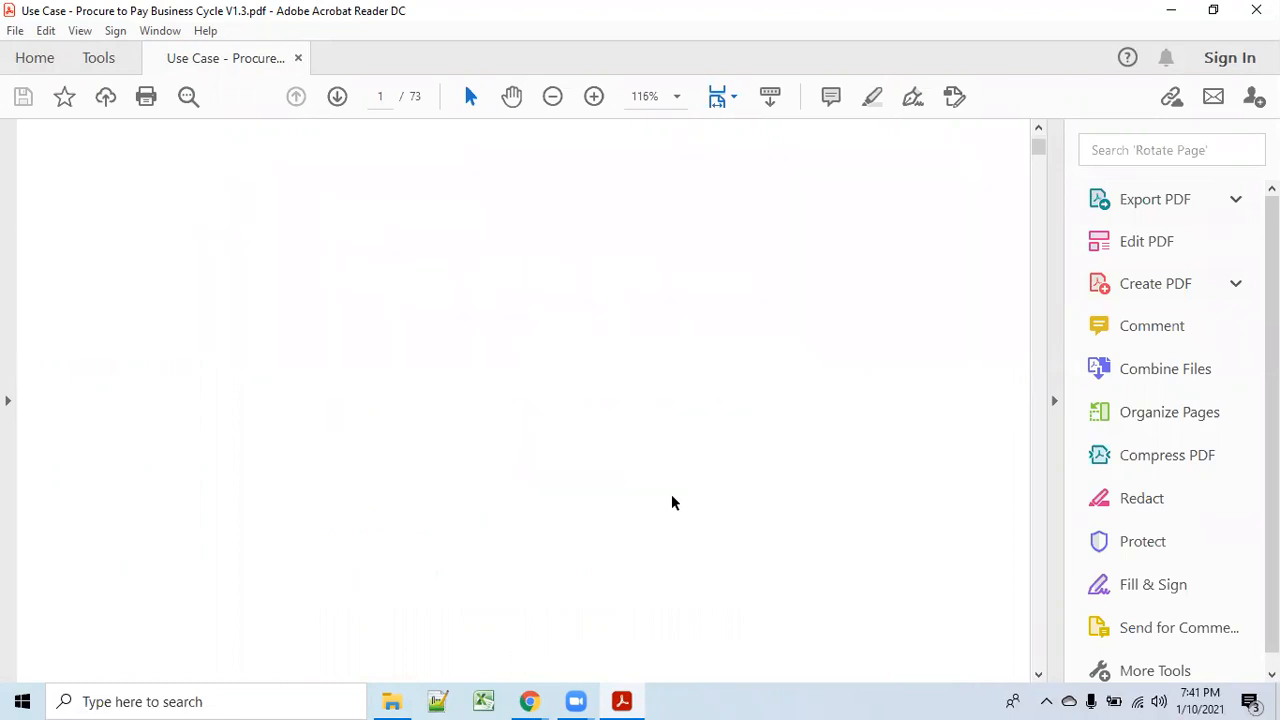
scroll(611, 523, down, 3)
scroll(612, 521, up, 4)
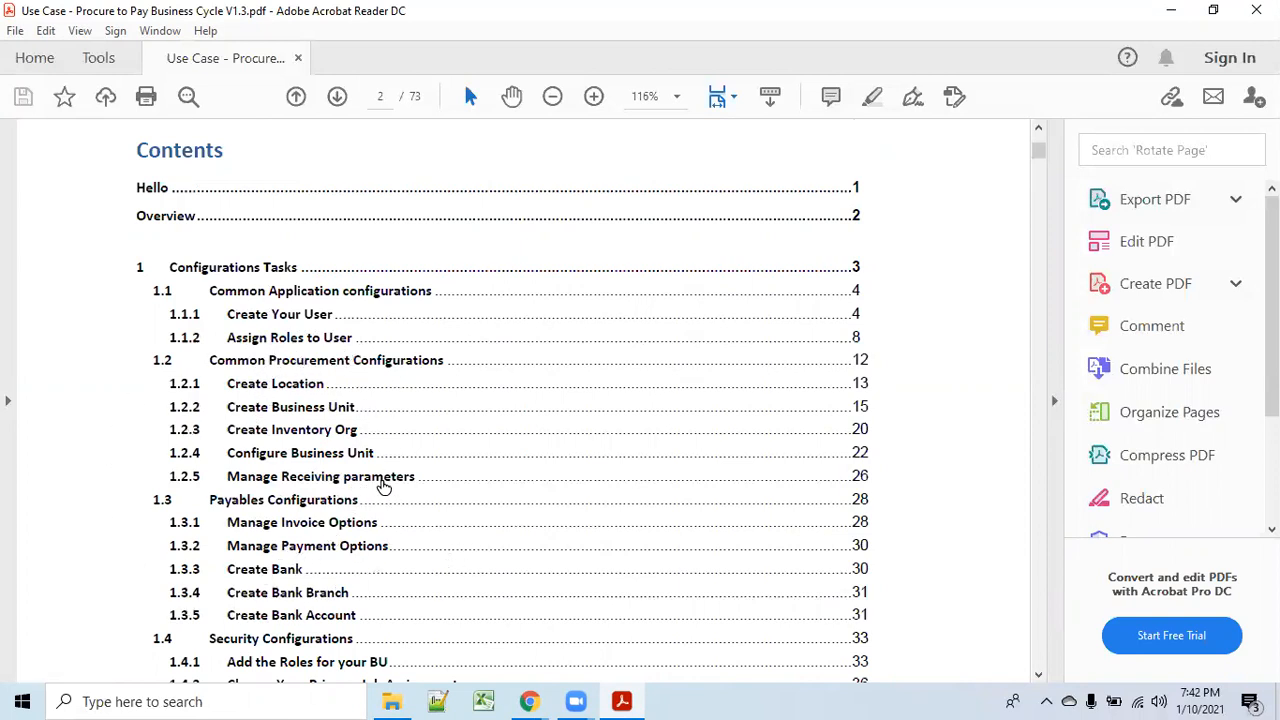
scroll(384, 485, down, 3)
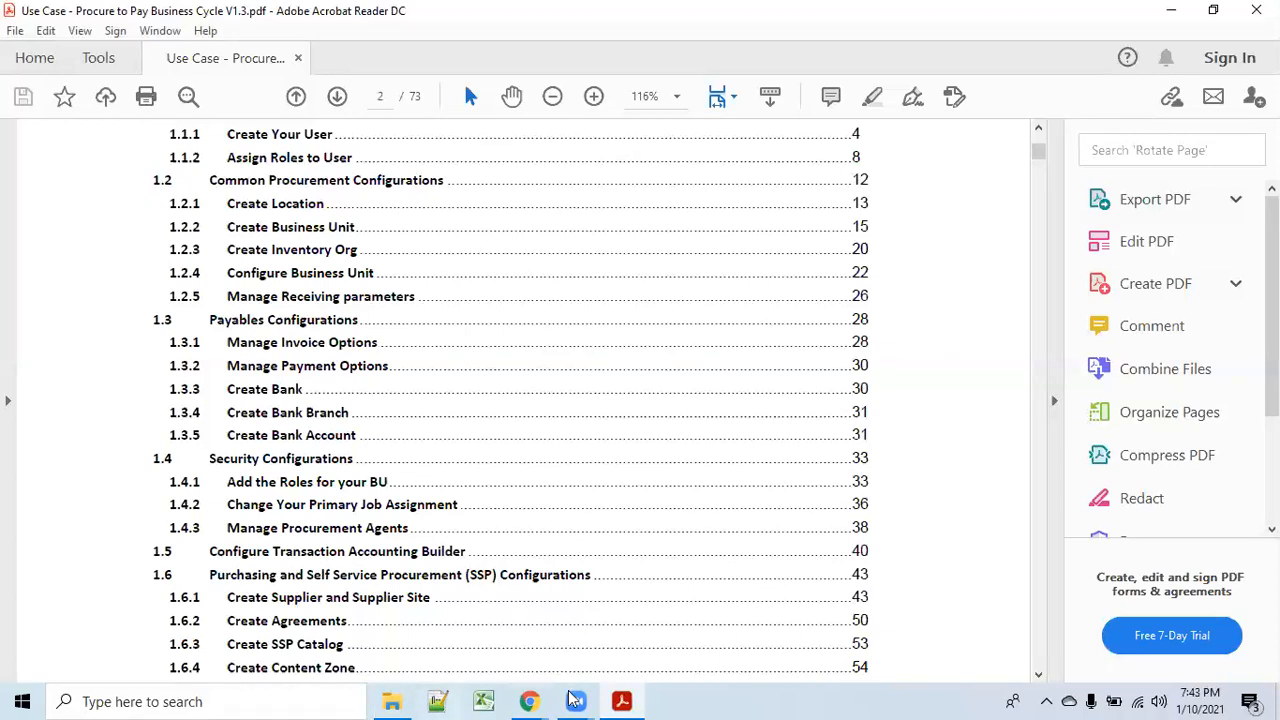
Switch back to the Oracle Applications browser window and scroll down to the bottom row of home tiles.
mouse_move(529, 700)
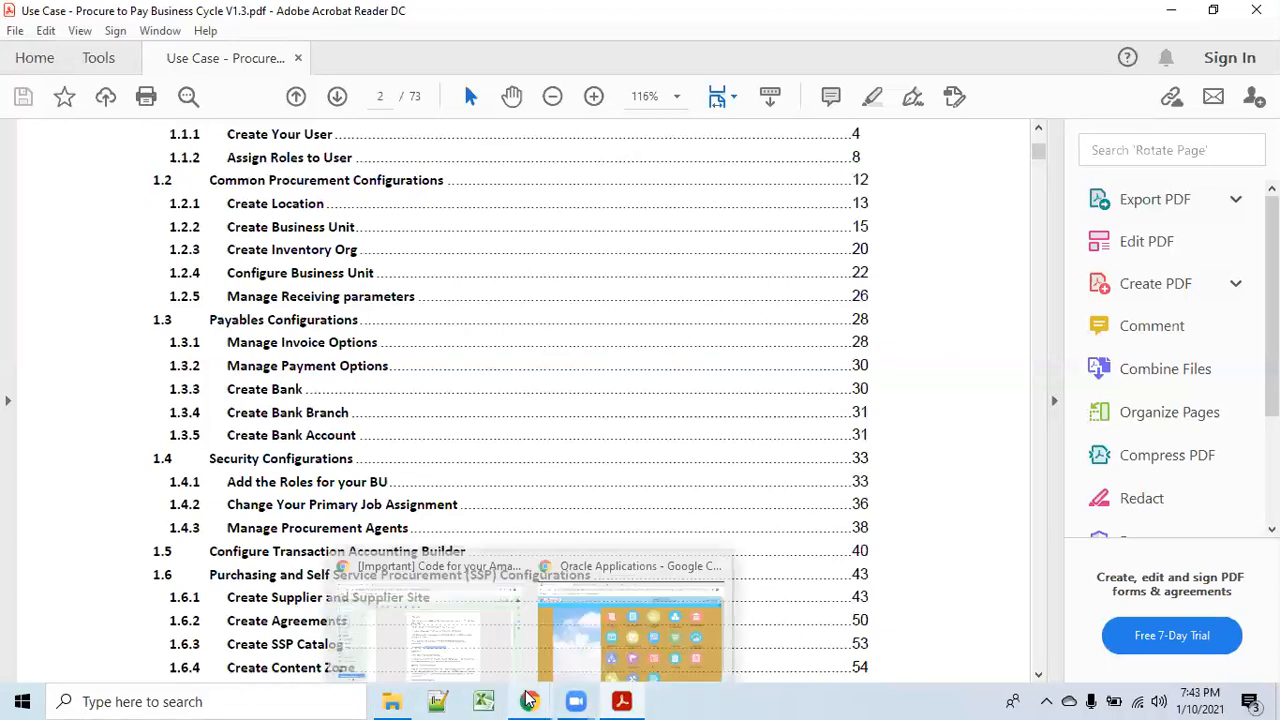
click(651, 667)
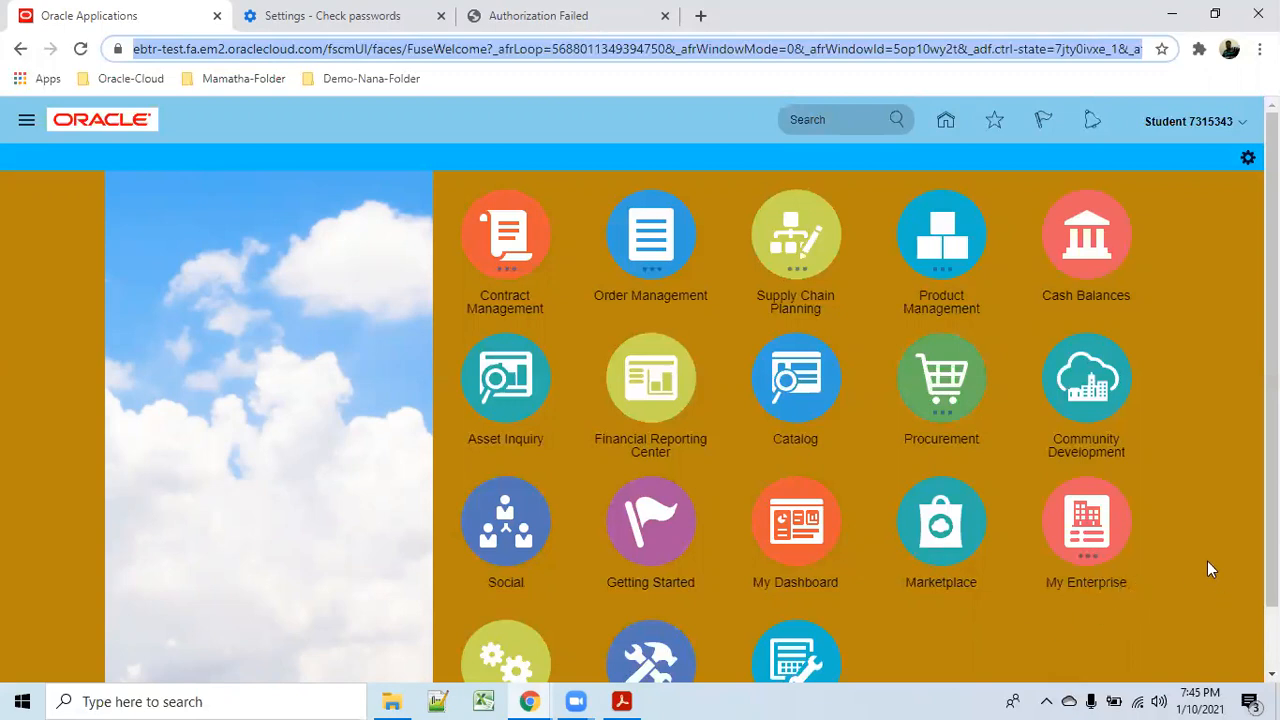
scroll(1207, 559, down, 1)
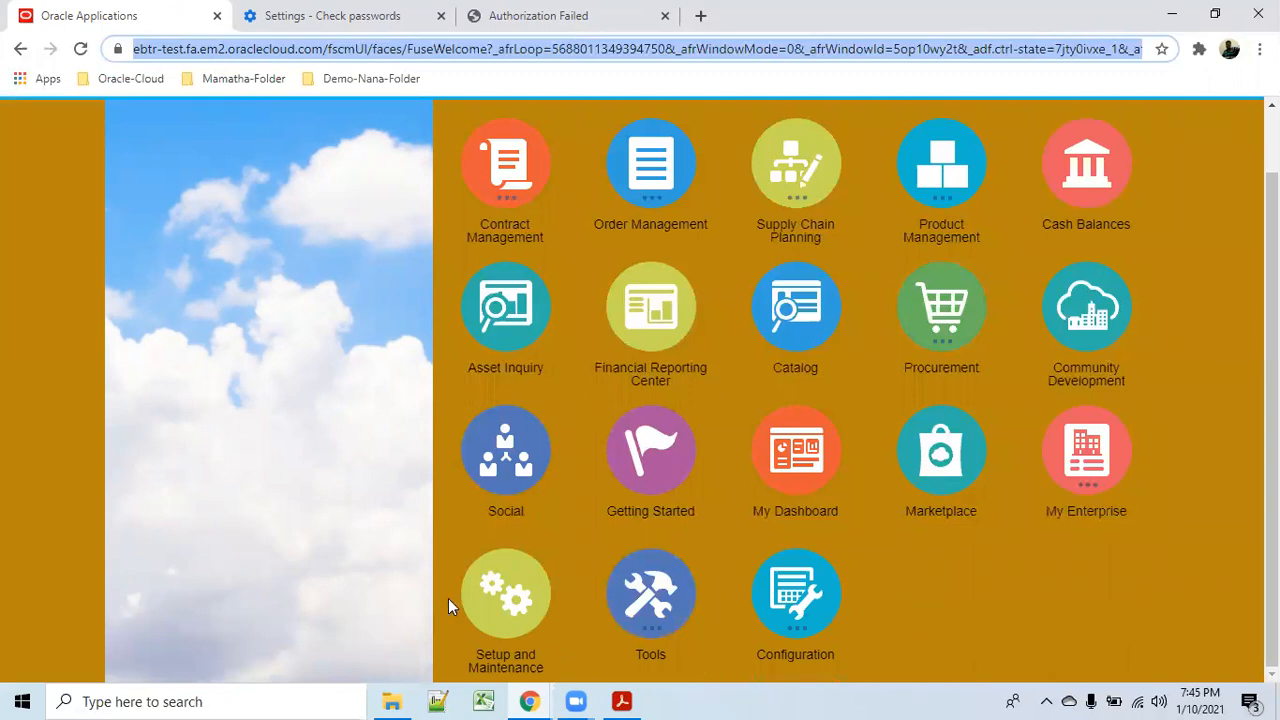
Open Setup and Maintenance and list the General Ledger tasks under Financial Reporting Structures.
click(504, 610)
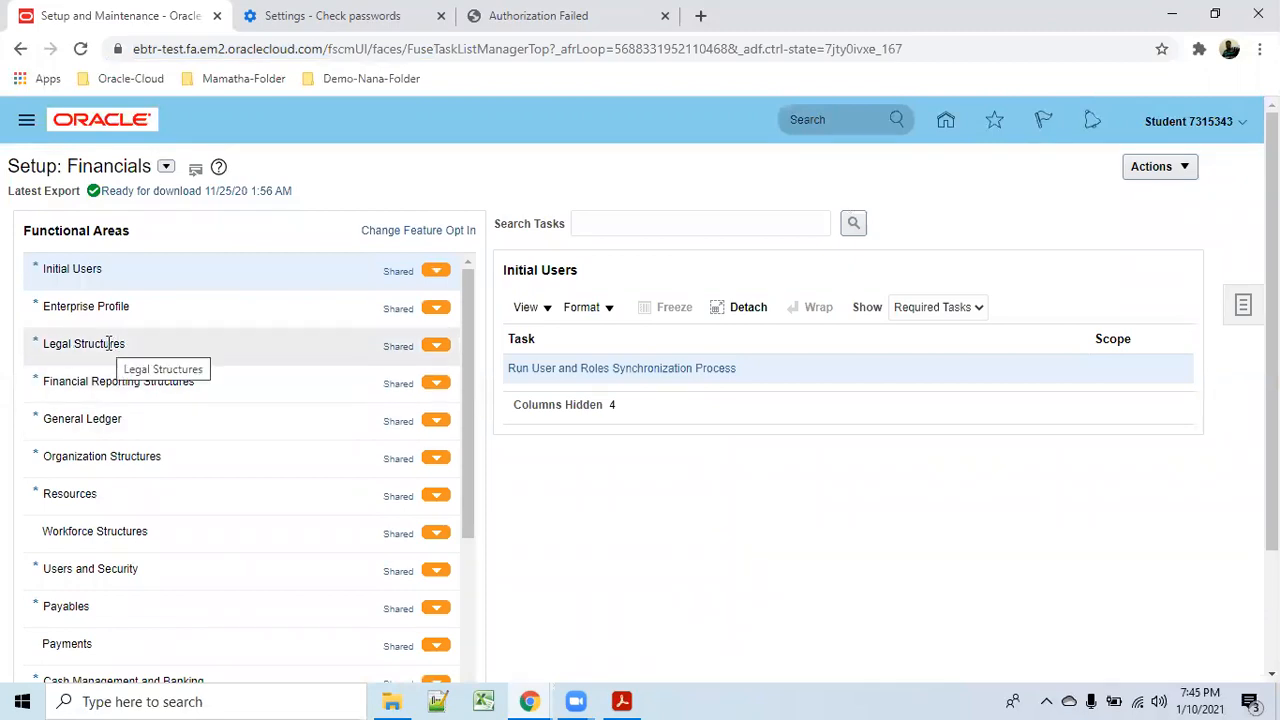
click(160, 382)
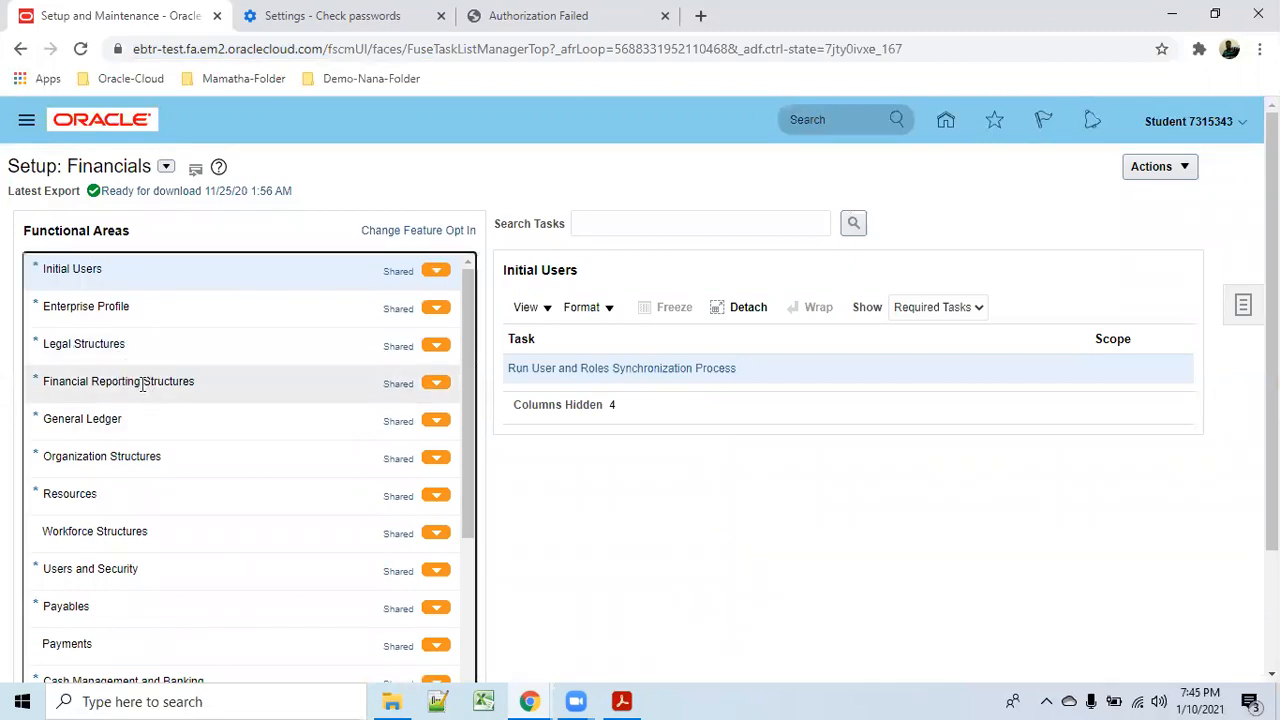
click(115, 421)
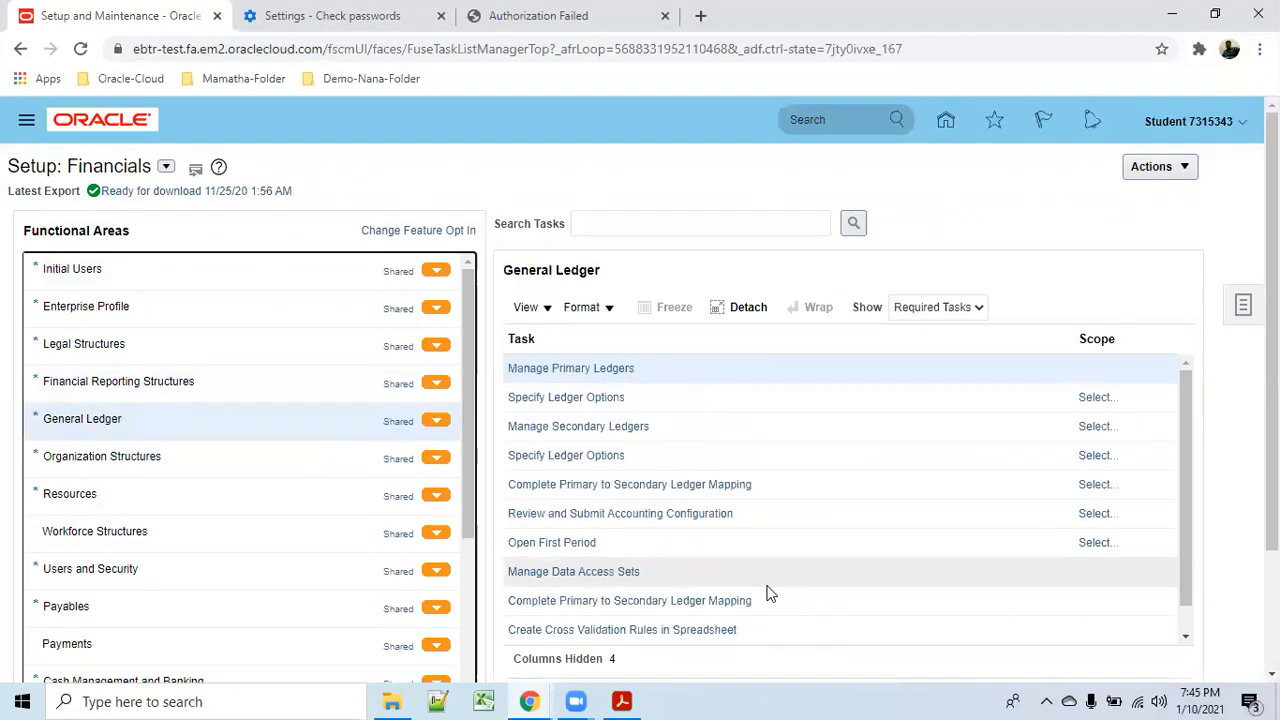
Open Create Primary Ledger, view the Accounting Method options without choosing one, then return home.
click(579, 370)
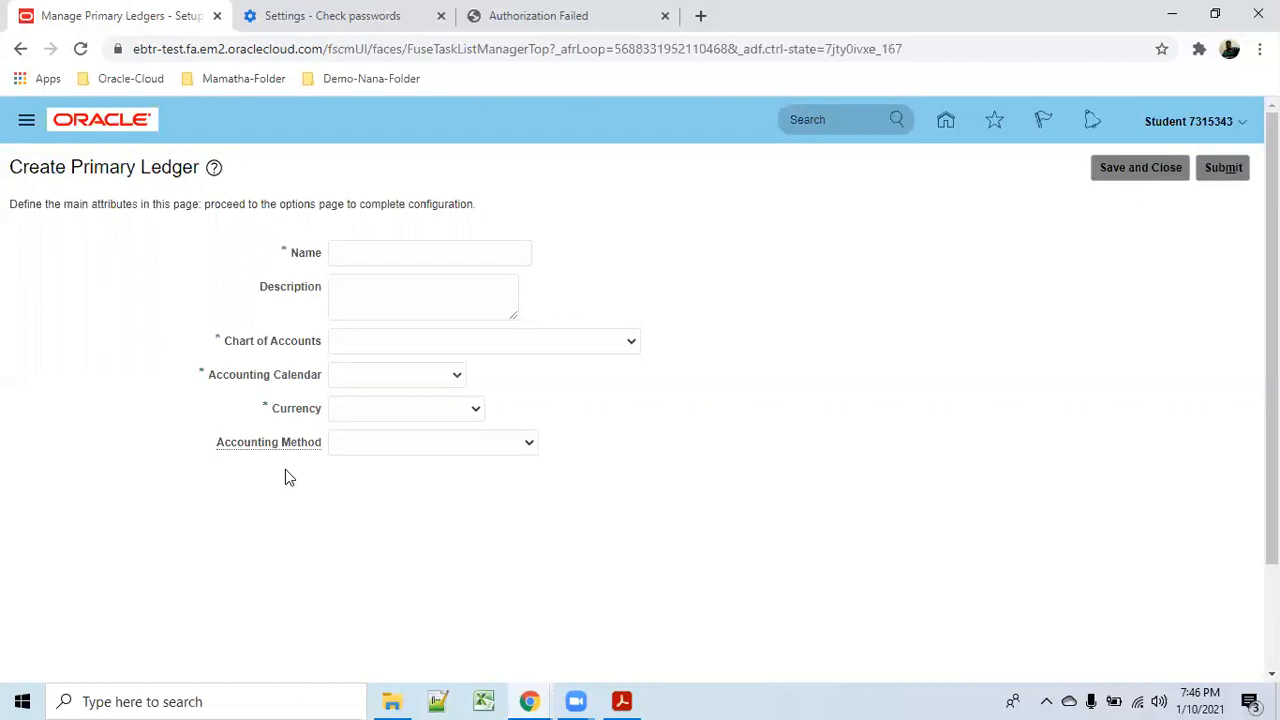
click(529, 442)
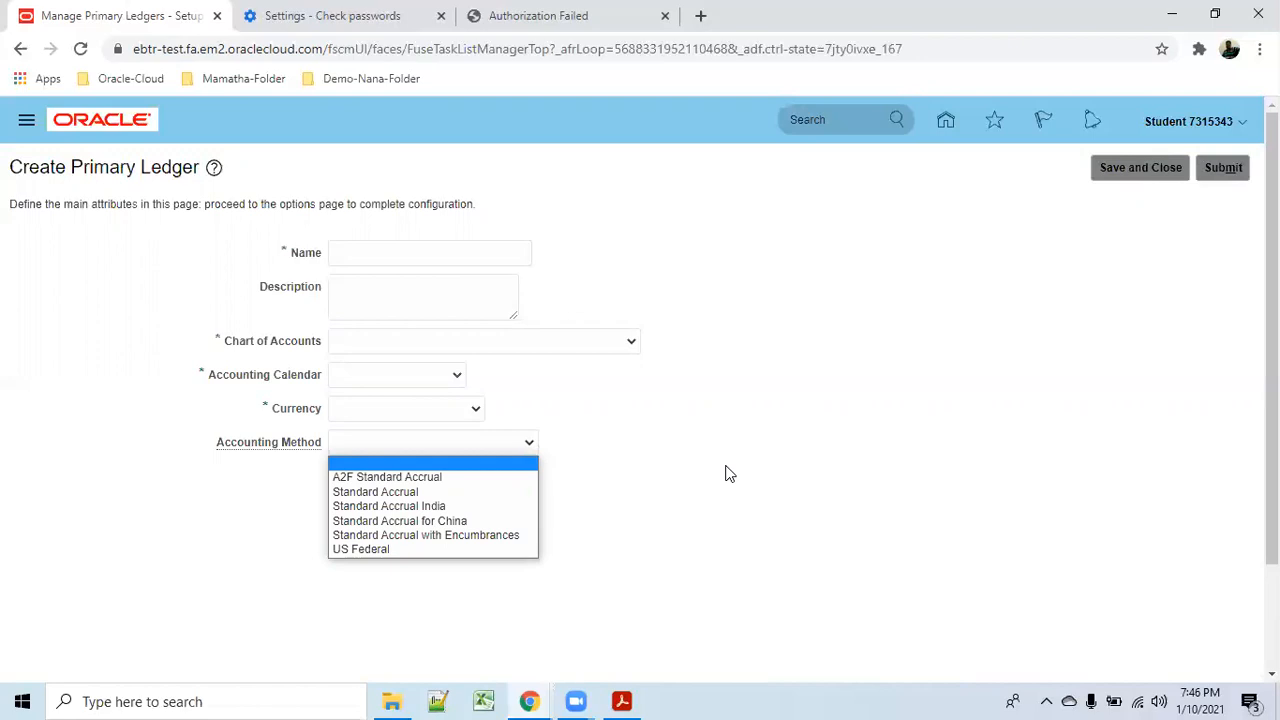
click(736, 532)
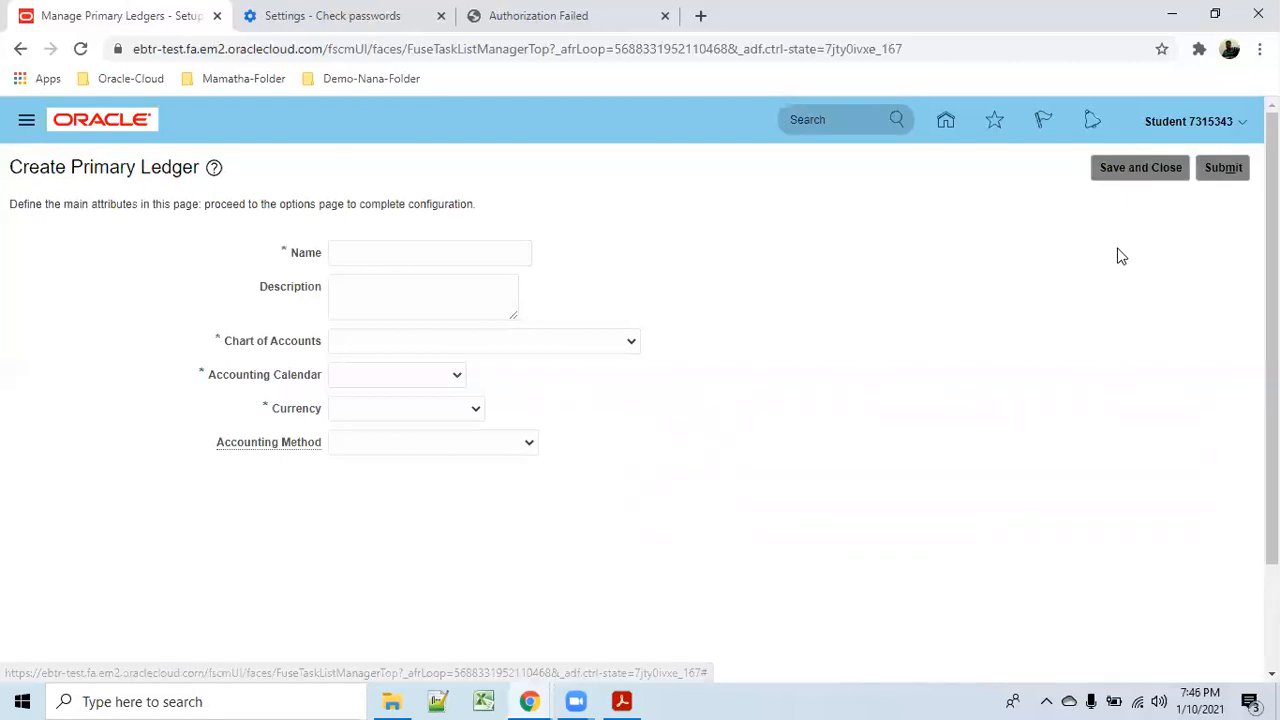
click(945, 122)
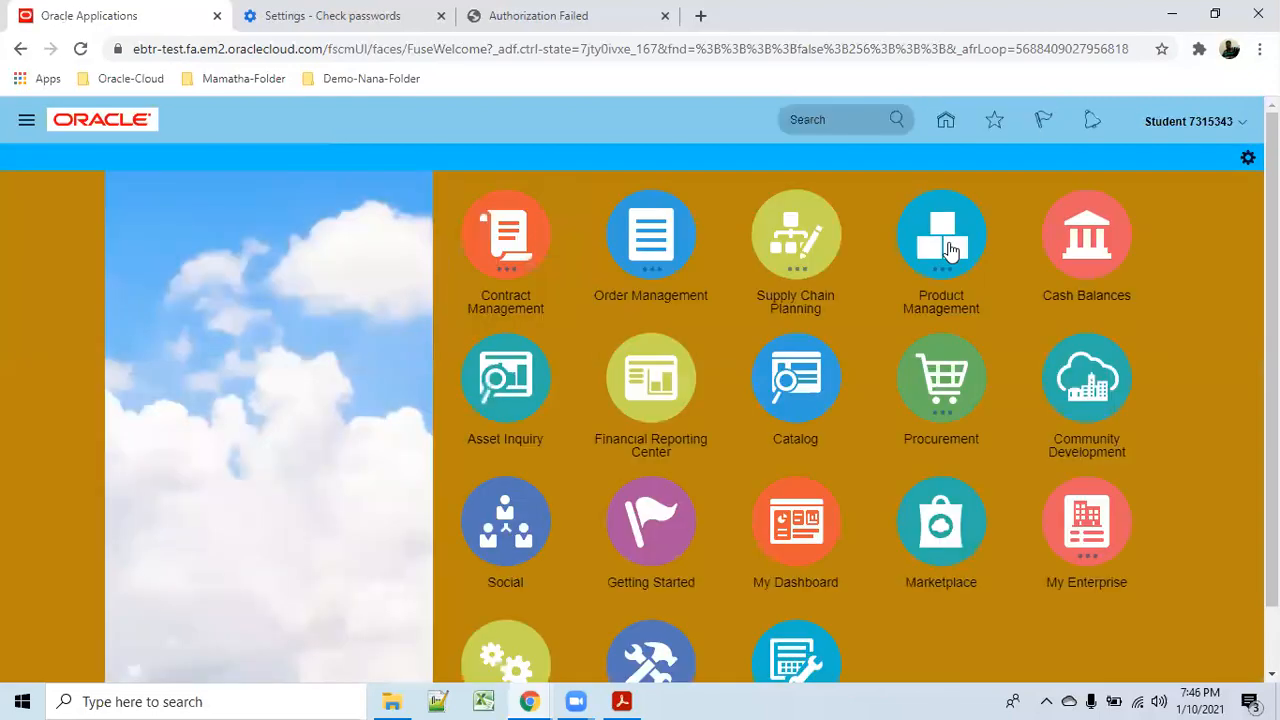
Reopen Setup and Maintenance and show the General Ledger tasks under Financial Reporting Structures.
scroll(1110, 570, down, 1)
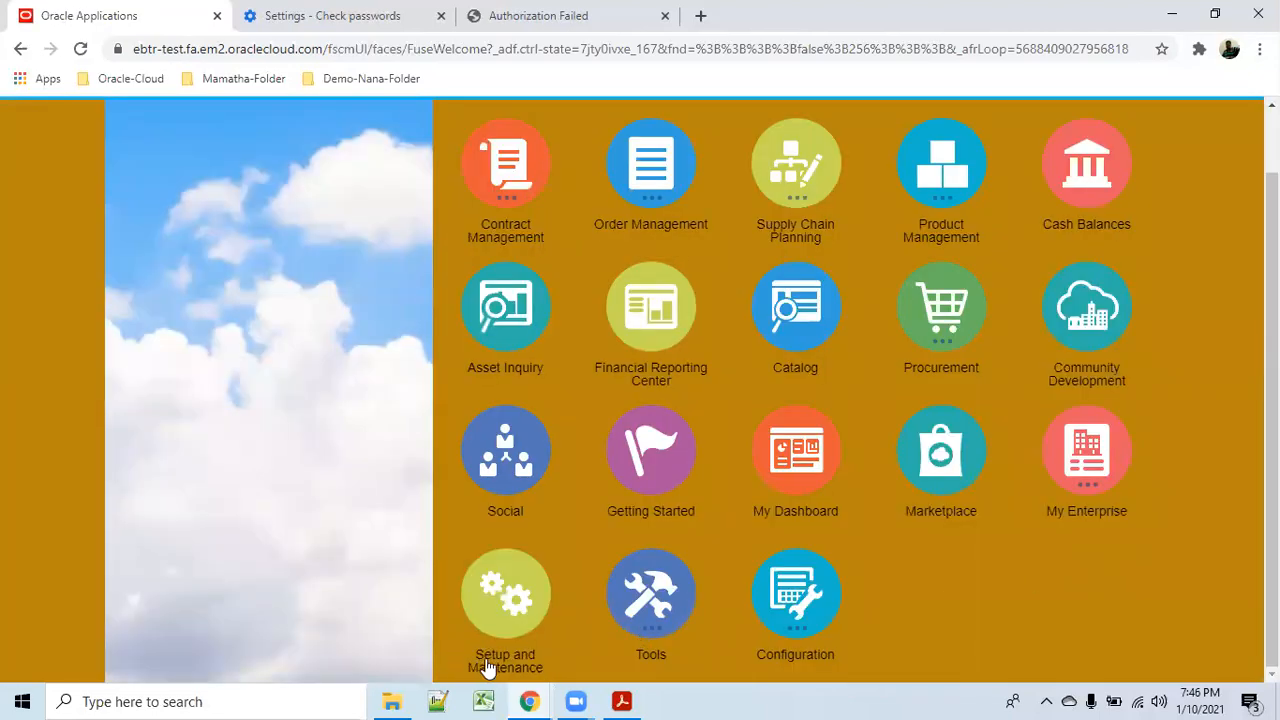
click(512, 677)
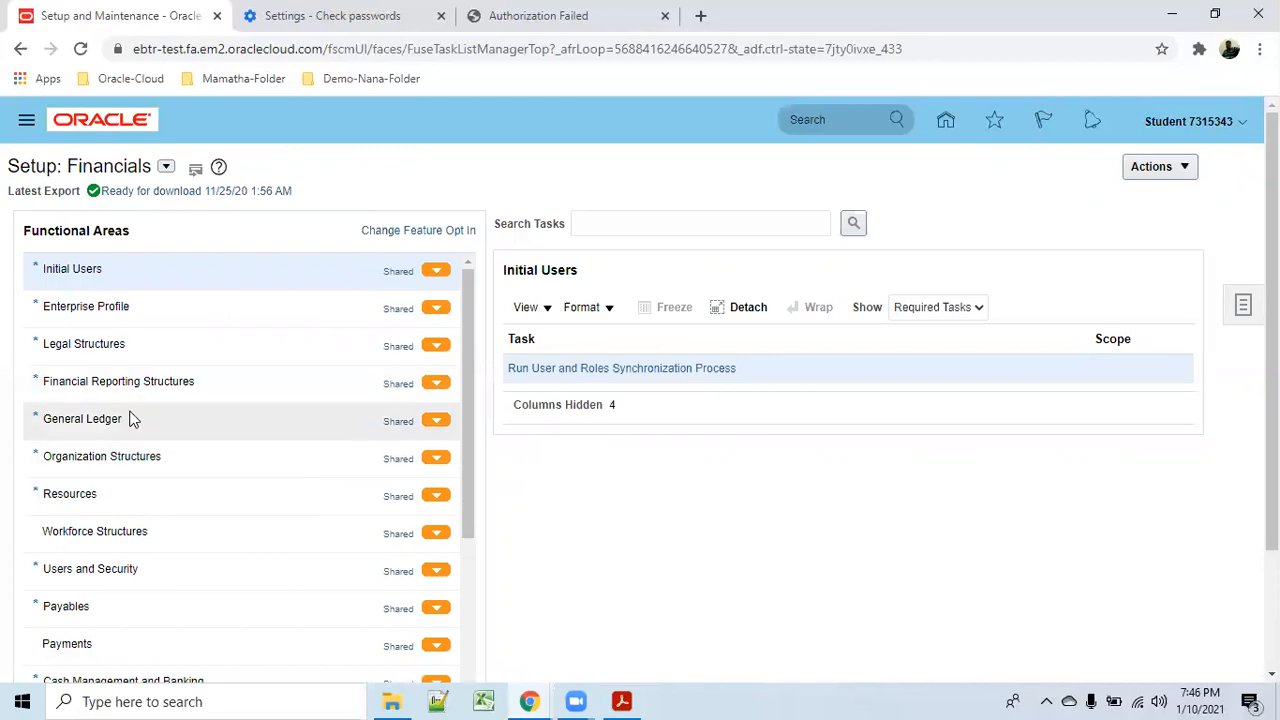
click(147, 457)
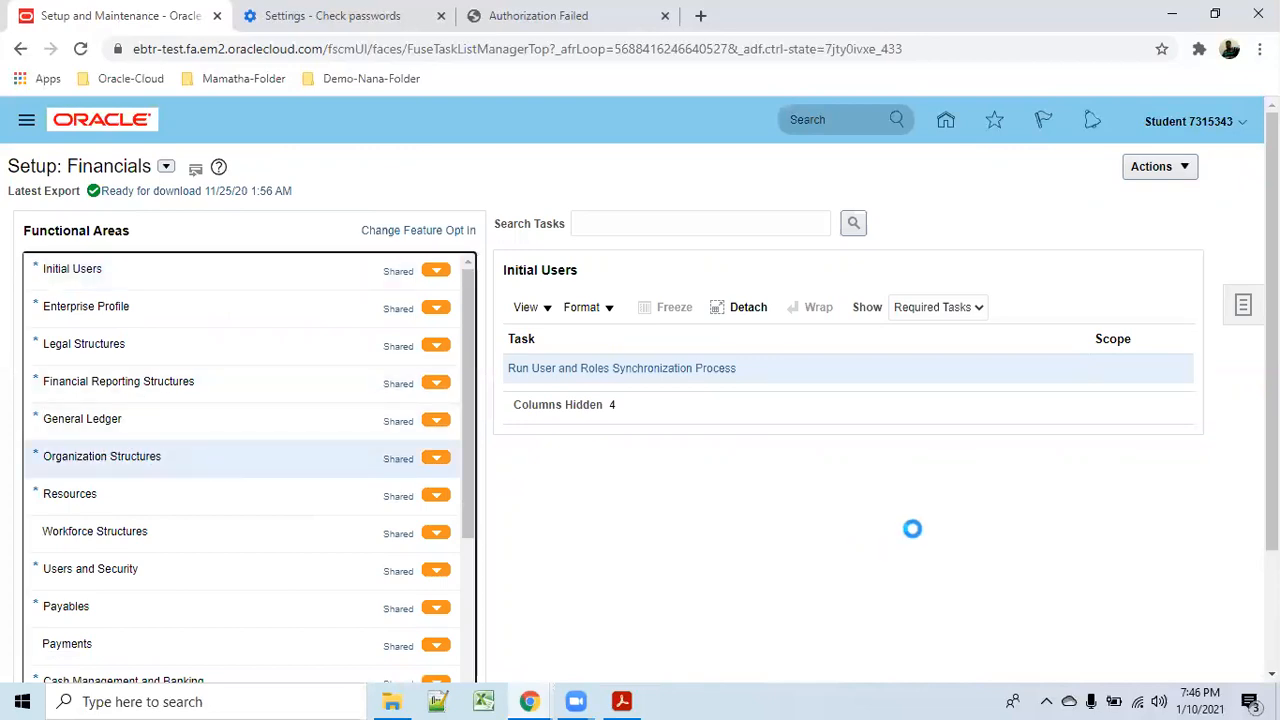
click(136, 394)
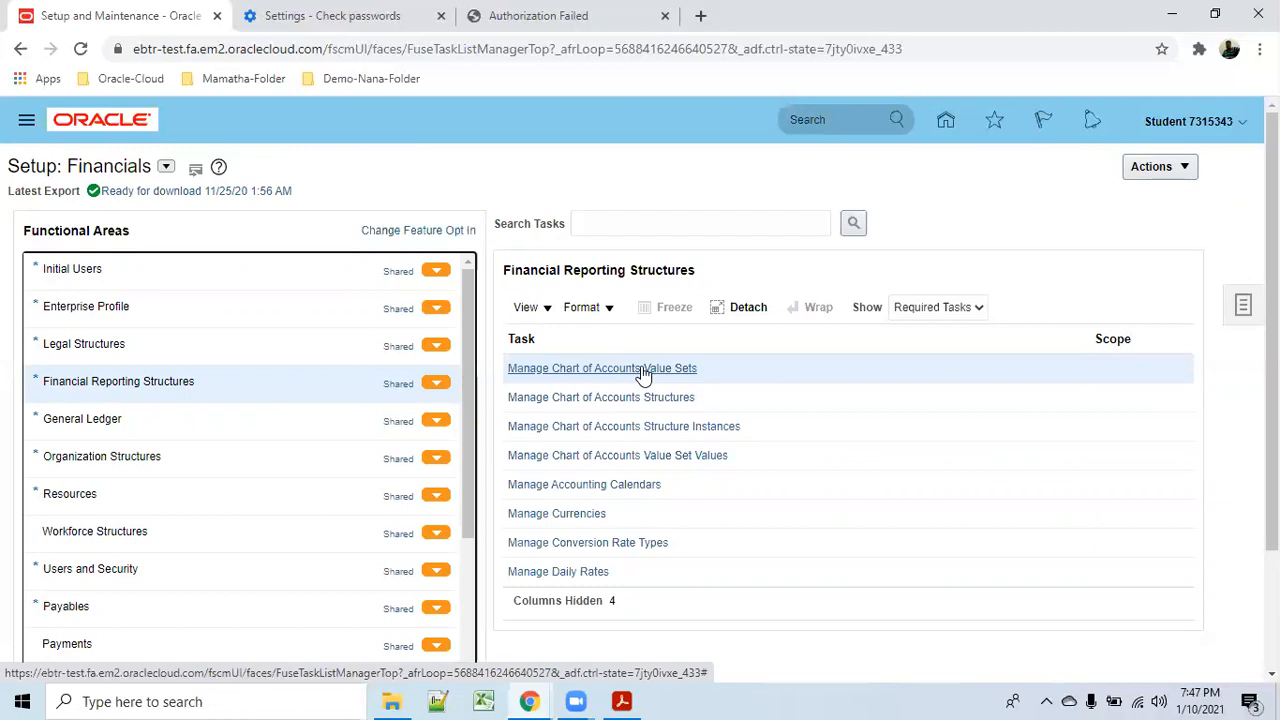
click(105, 420)
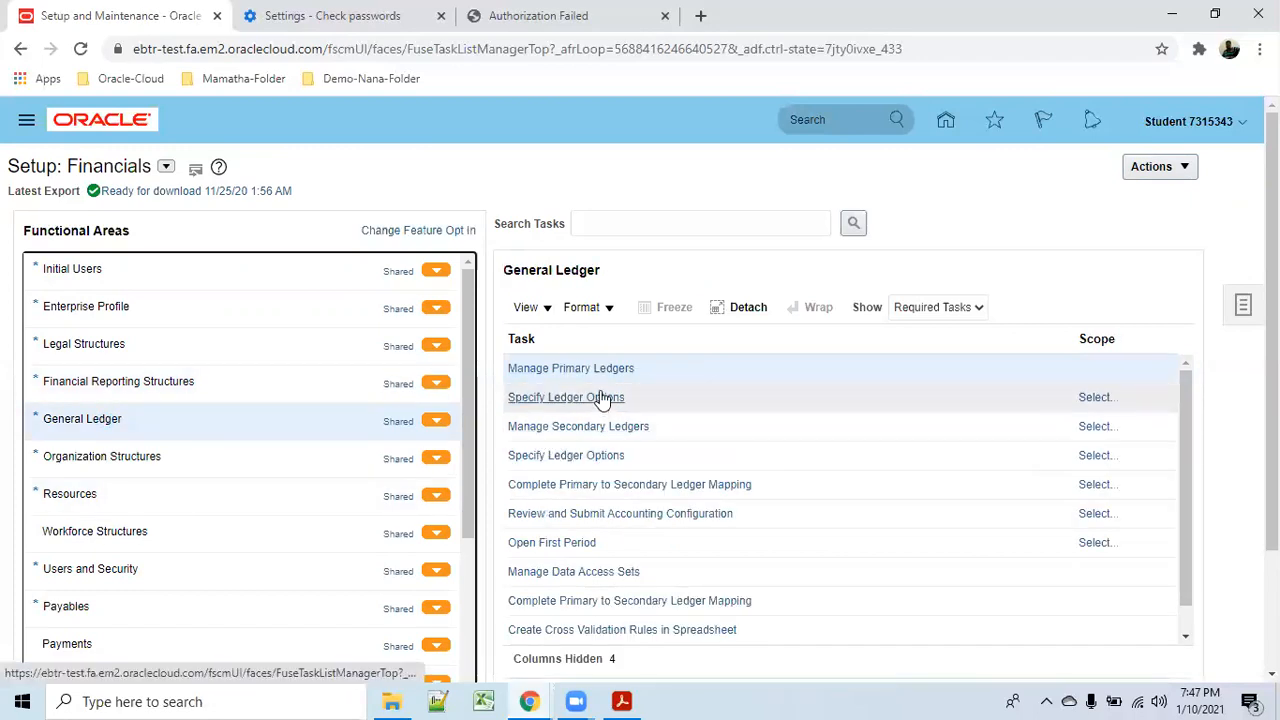
Open Manage Primary Ledgers and select 001_COA, the chart of accounts of 001_primary_ledger.
click(600, 370)
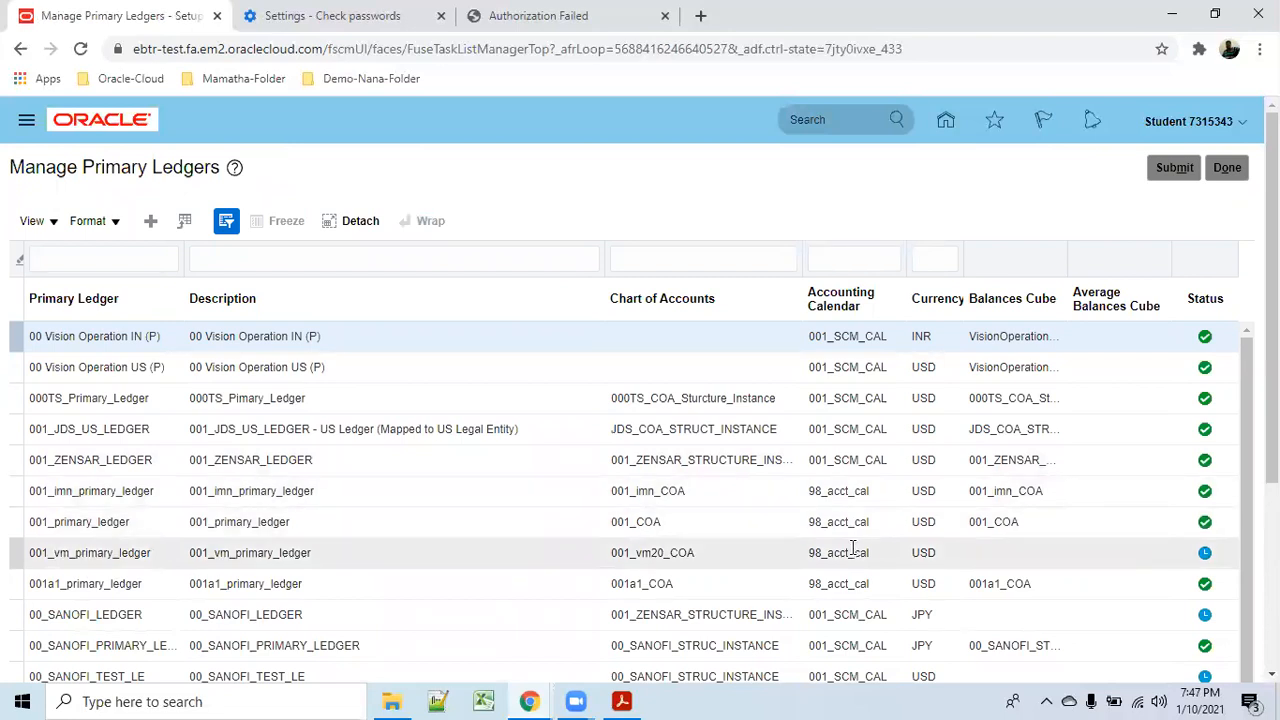
scroll(852, 548, down, 5)
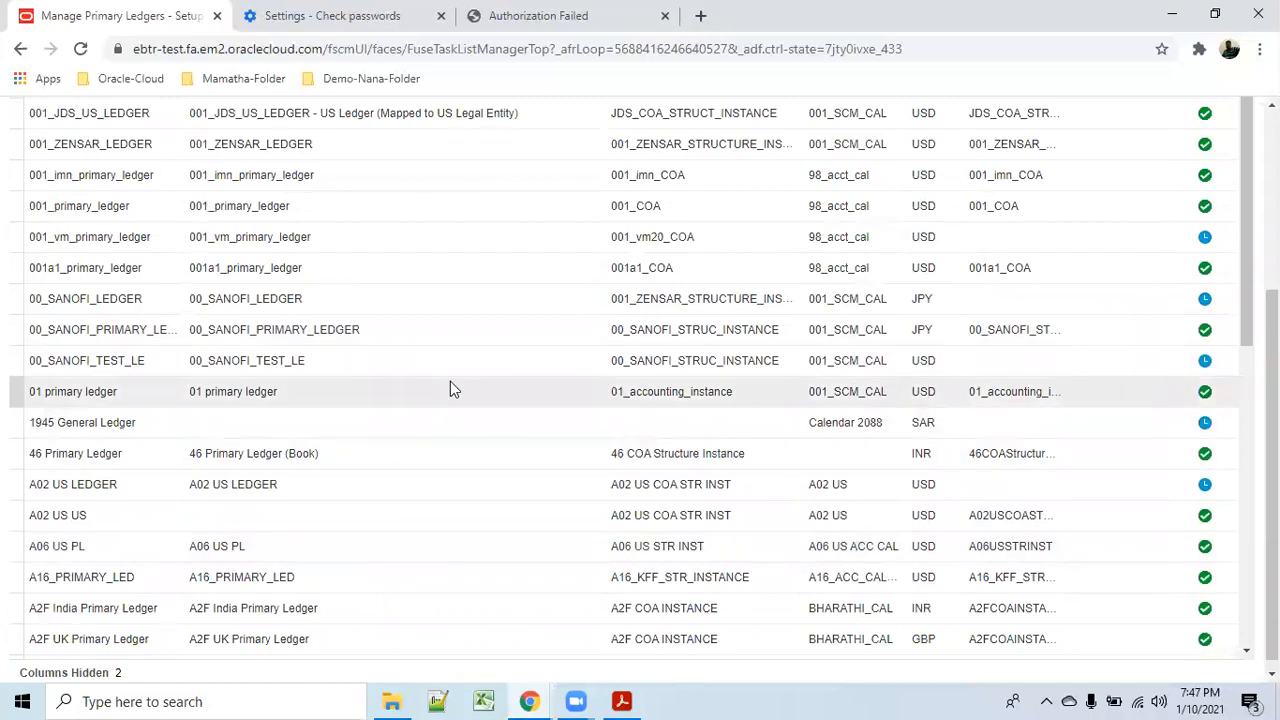
scroll(452, 386, up, 3)
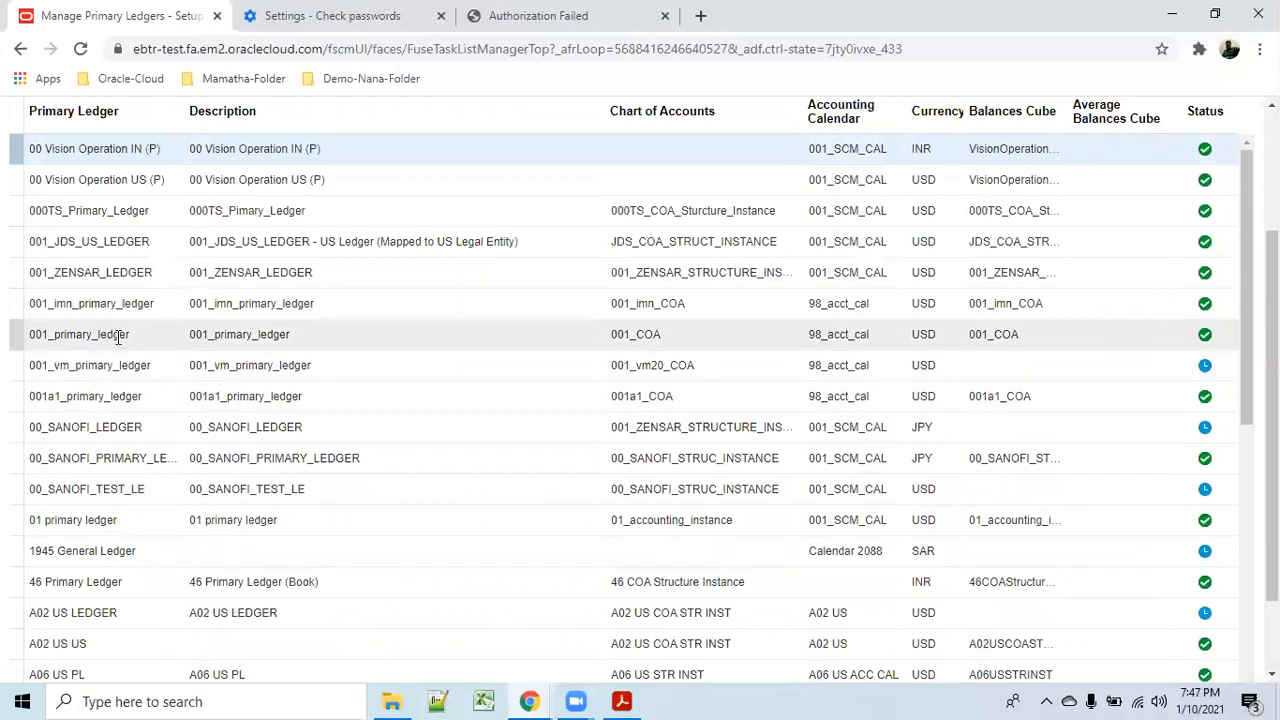
click(614, 334)
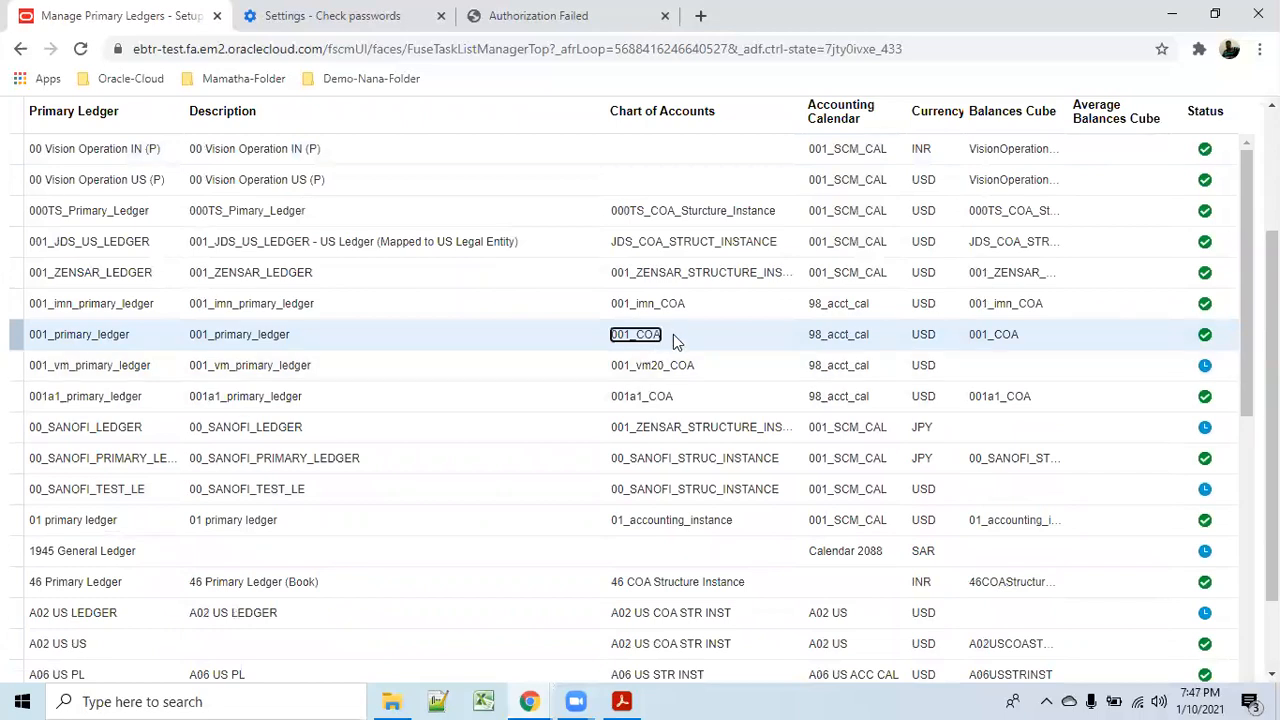
click(669, 335)
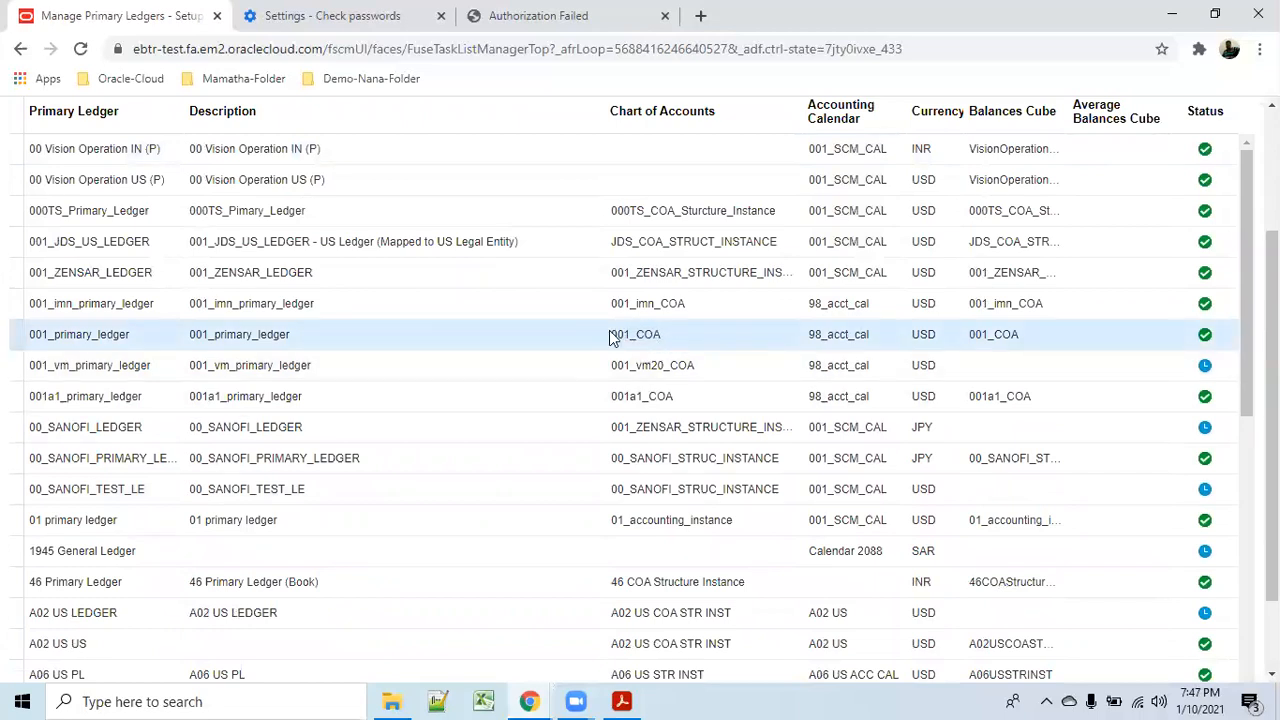
drag(613, 337, 660, 337)
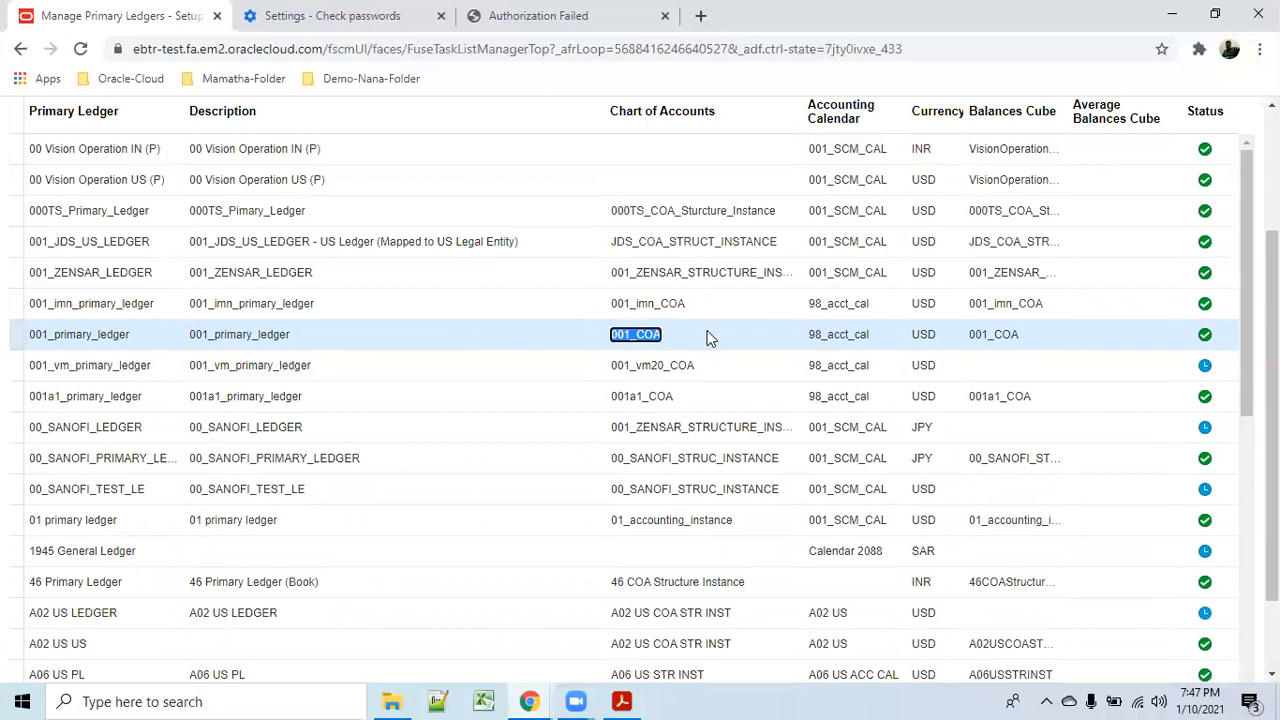
scroll(749, 277, up, 2)
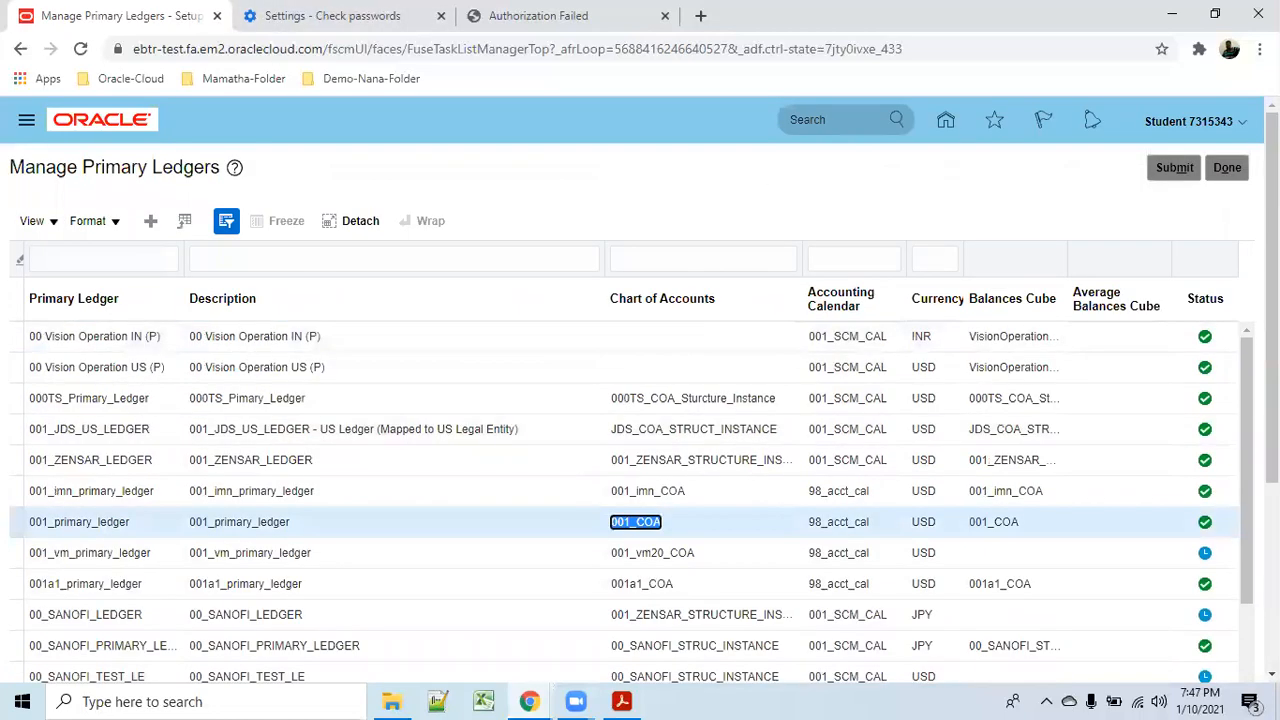
Leave the primary ledgers and open Manage Chart of Accounts Structures under Financial Reporting Structures.
click(1226, 167)
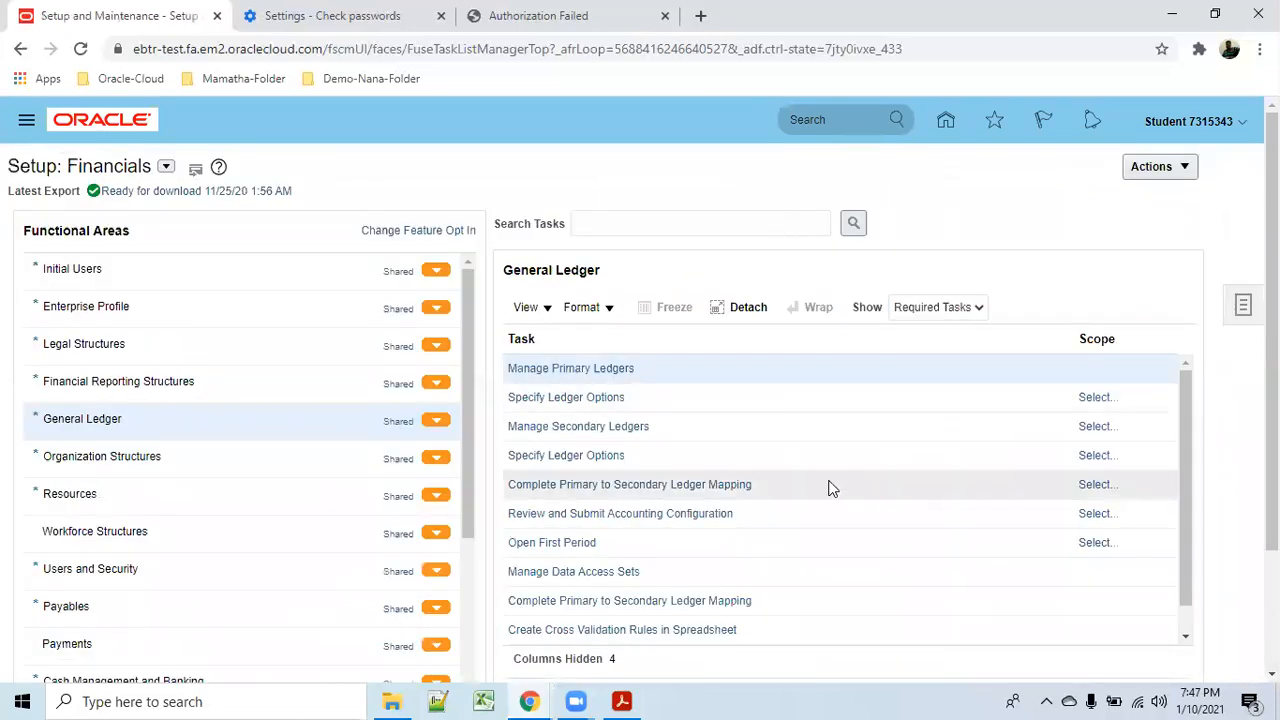
click(165, 382)
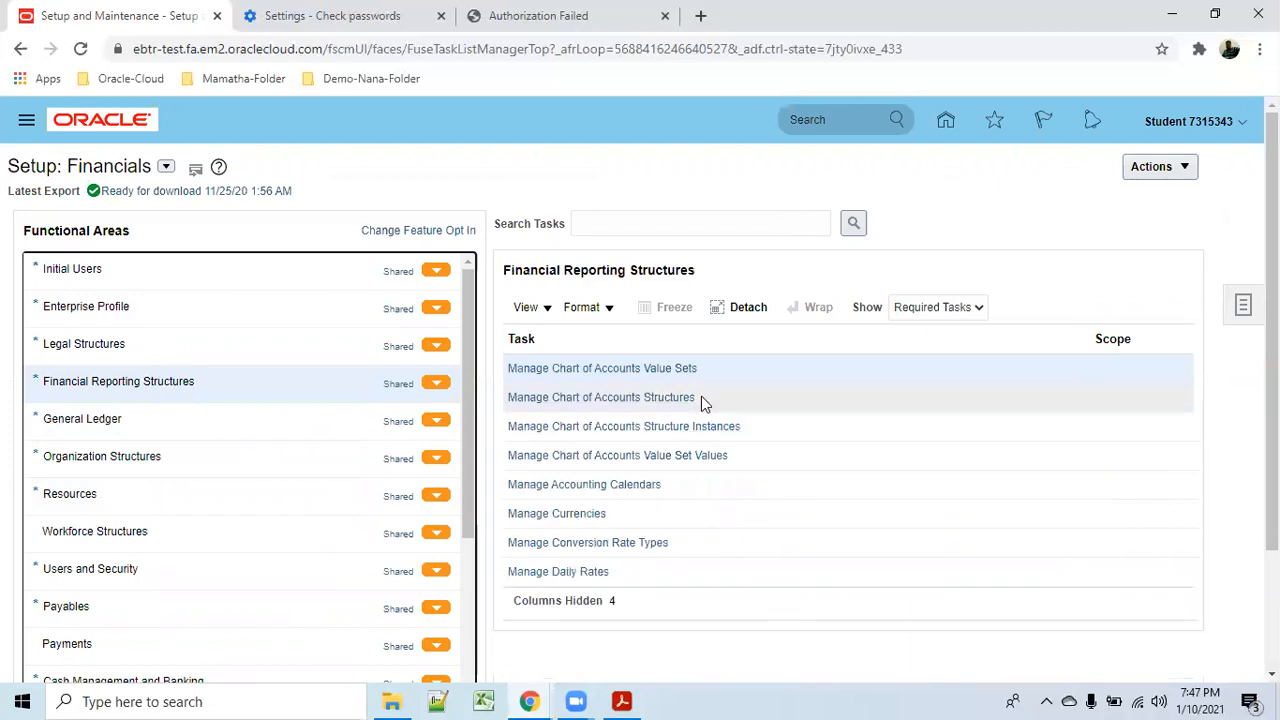
click(662, 398)
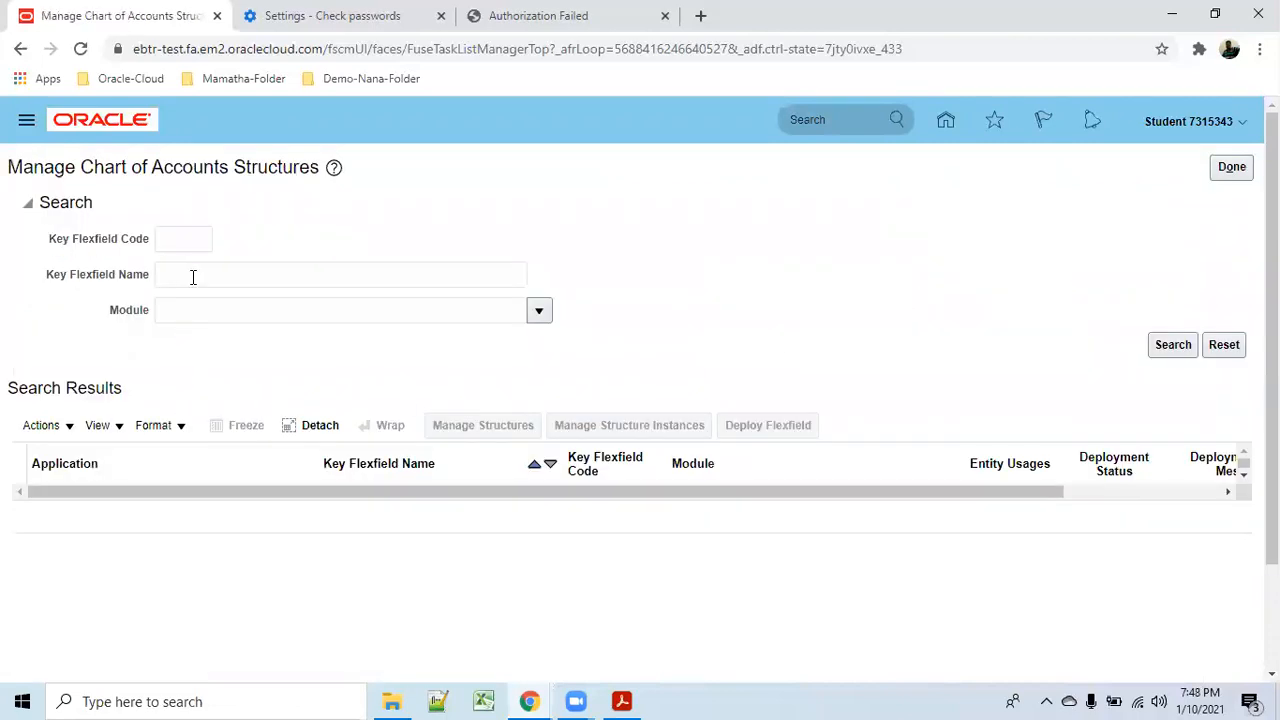
Search the Accounting Flexfield's structures for structure code 001_COA, which returns no results.
click(1172, 346)
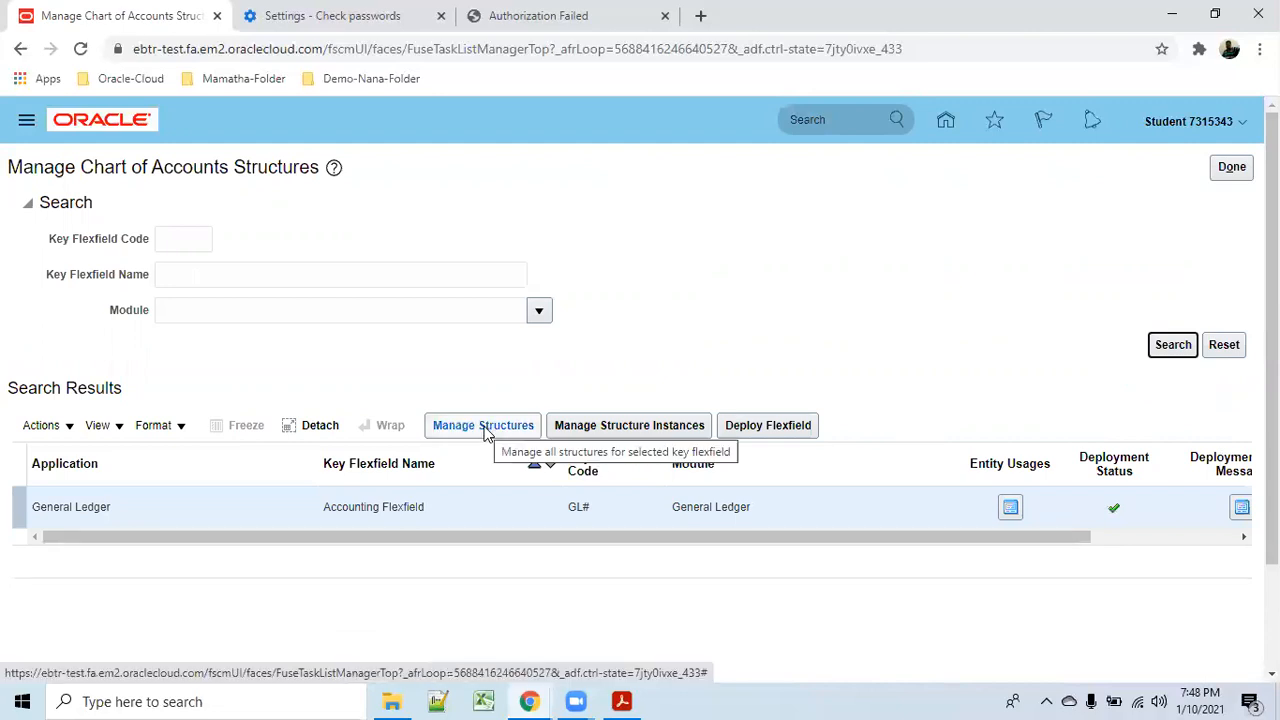
click(485, 427)
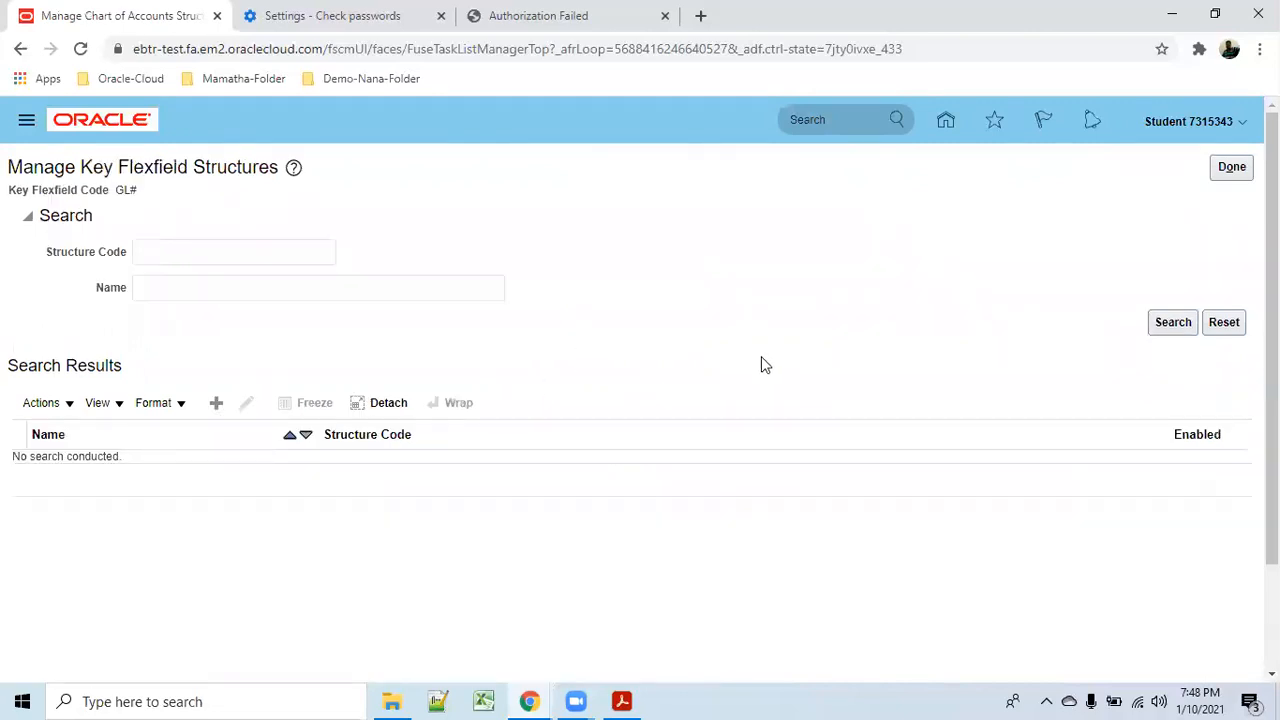
click(197, 251)
text(001_COA)
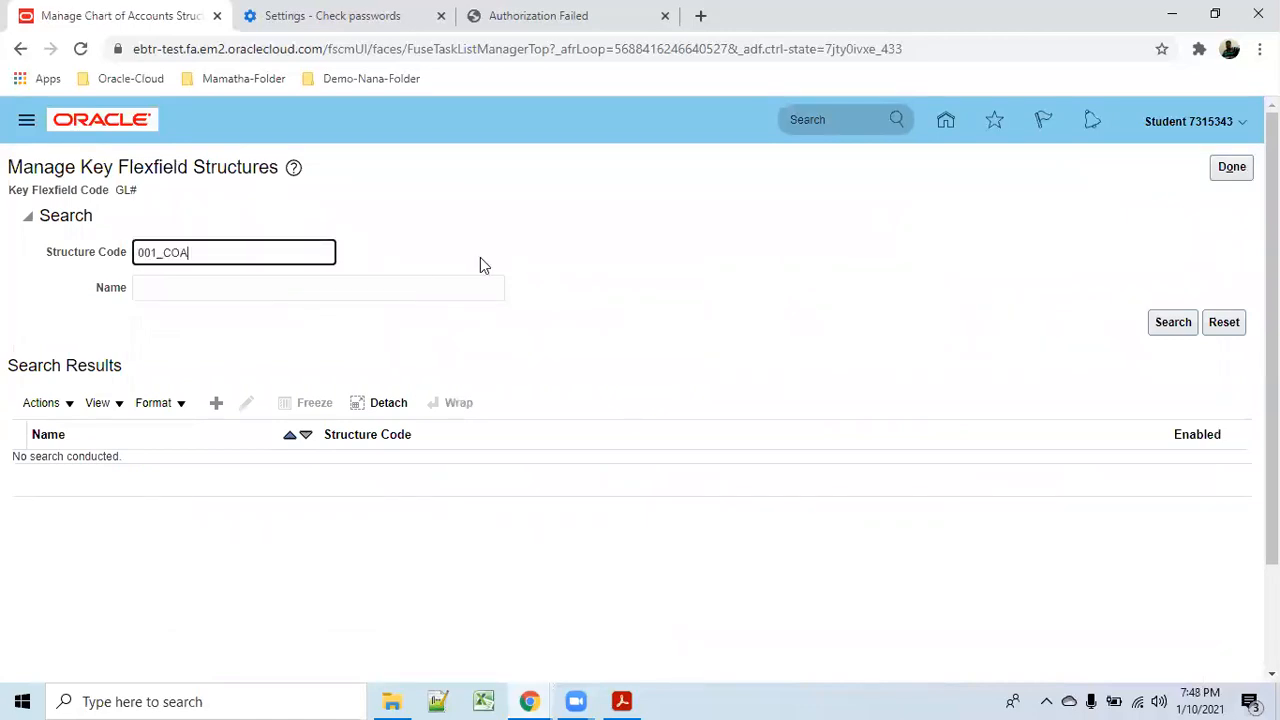
click(1170, 323)
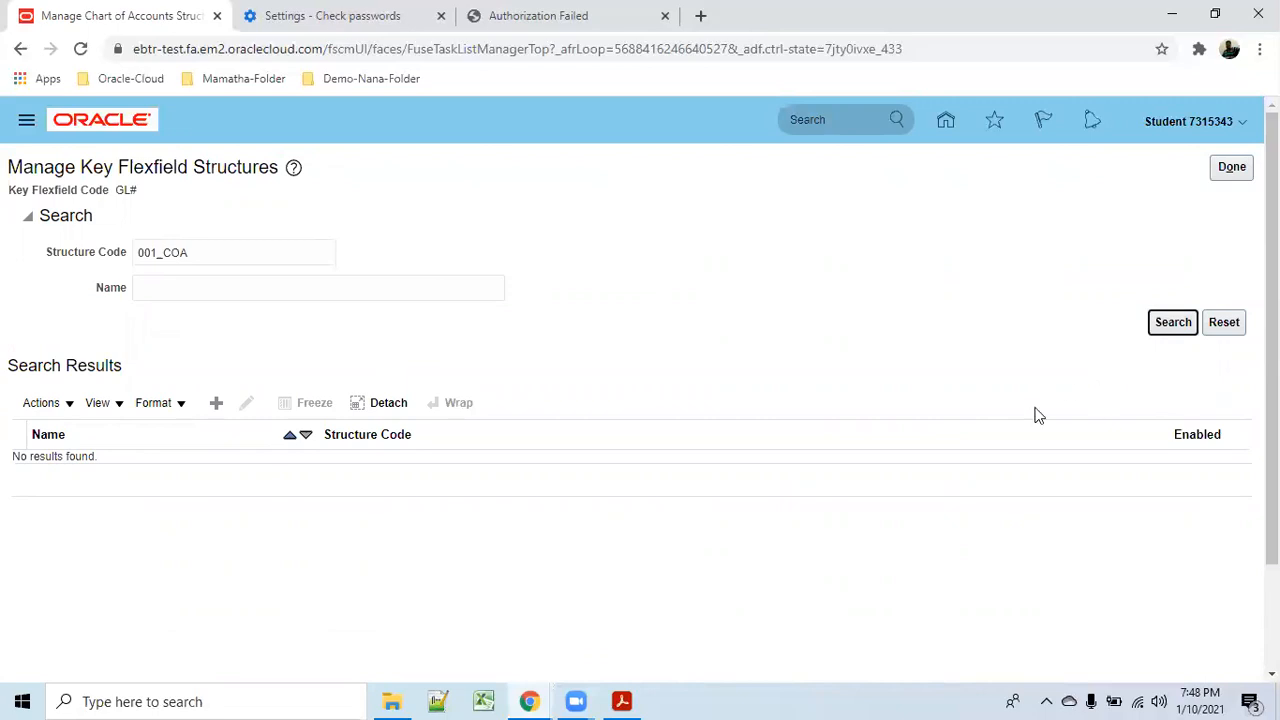
Clear and reset the 001_COA structure search, then open the Accounting Flexfield's structure instances.
double_click(219, 254)
key(ctrl+c)
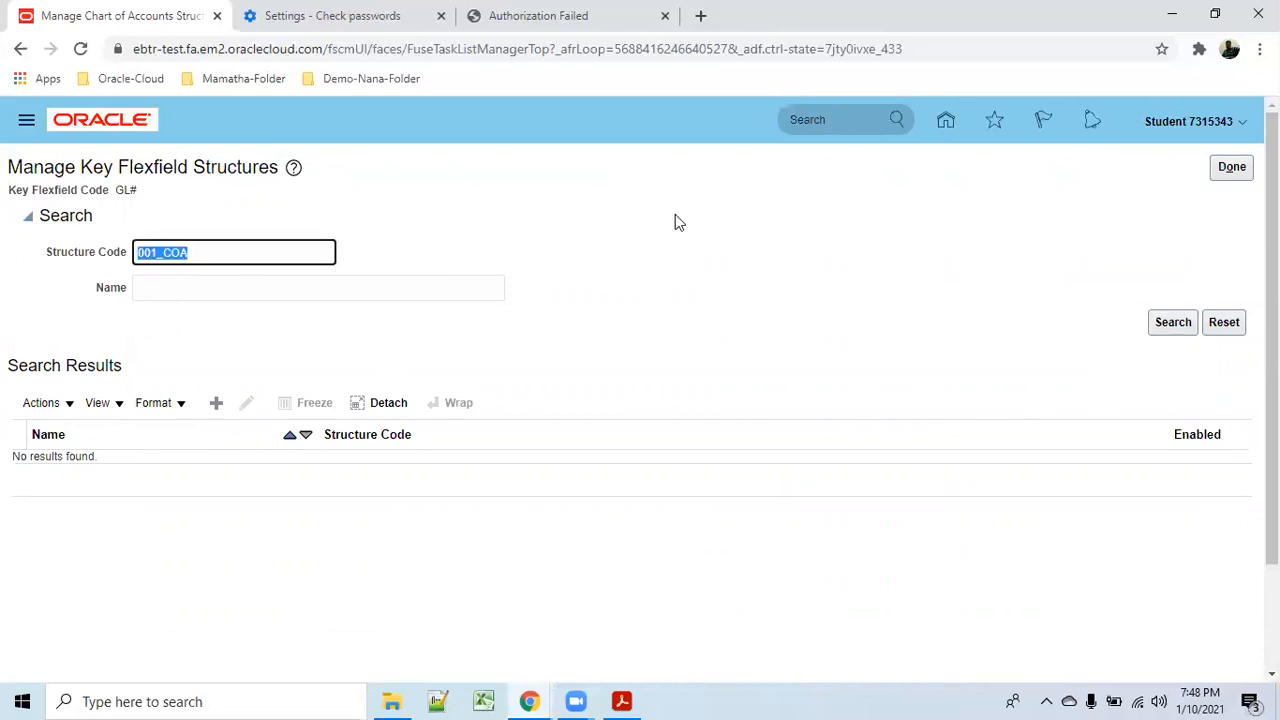
key(BackSpace)
click(1224, 322)
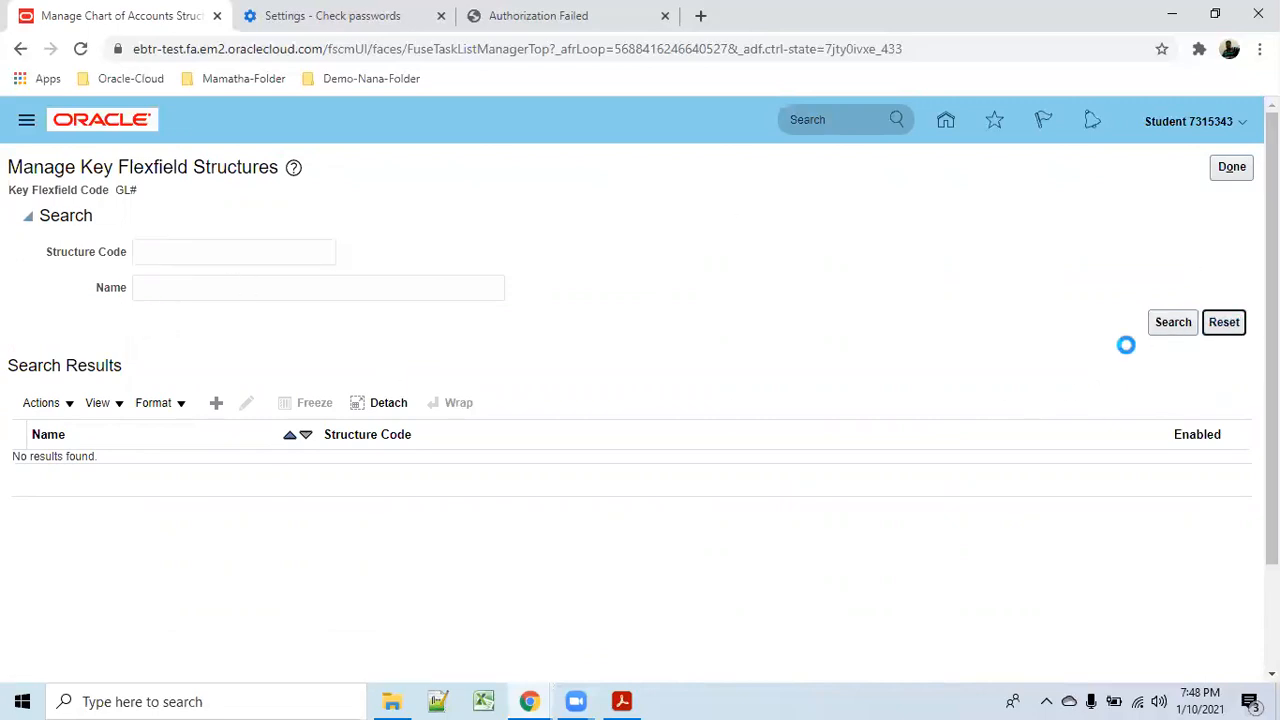
click(1231, 167)
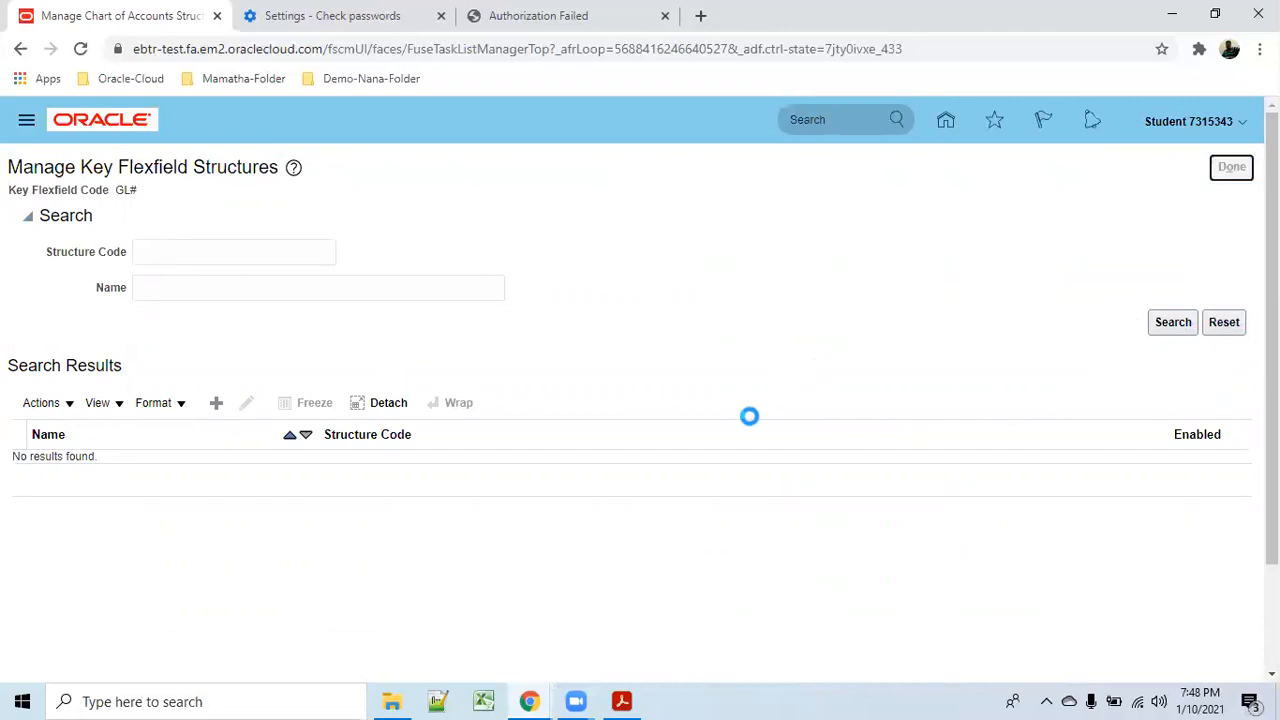
click(663, 424)
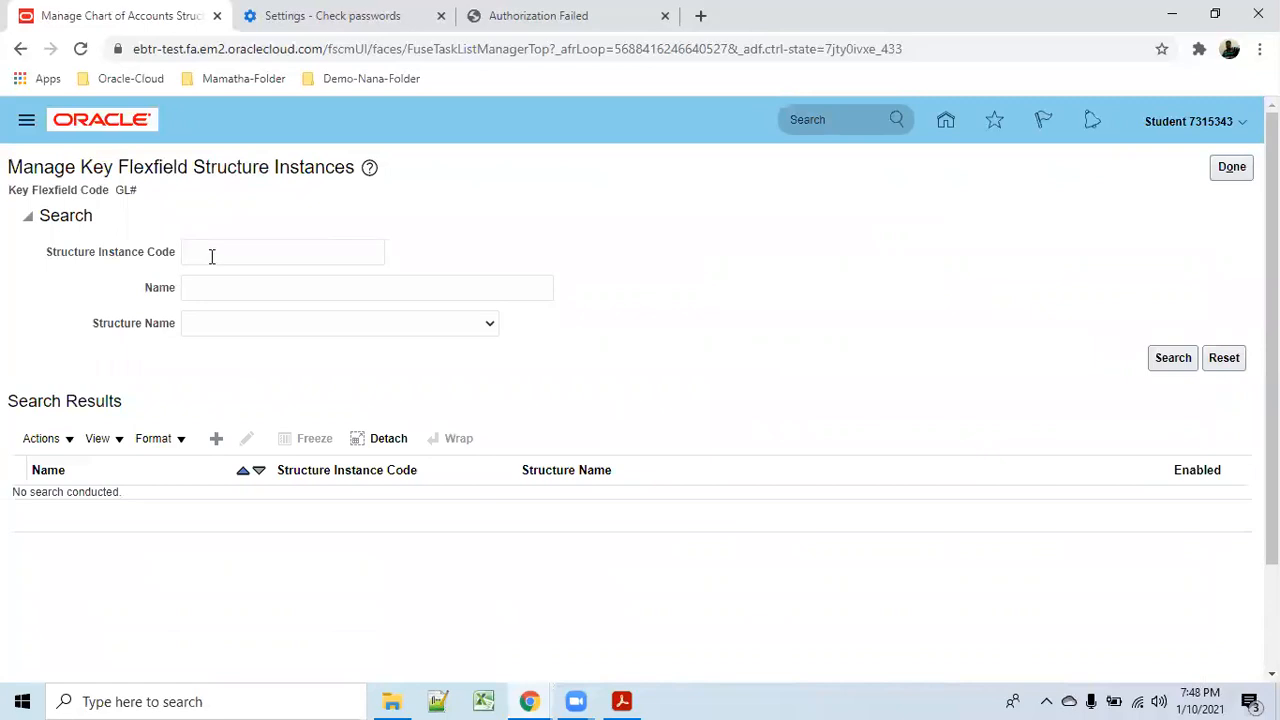
Paste 001_COA into the Structure Instance Code field and check the Structure Name options.
click(212, 256)
key(ctrl+v)
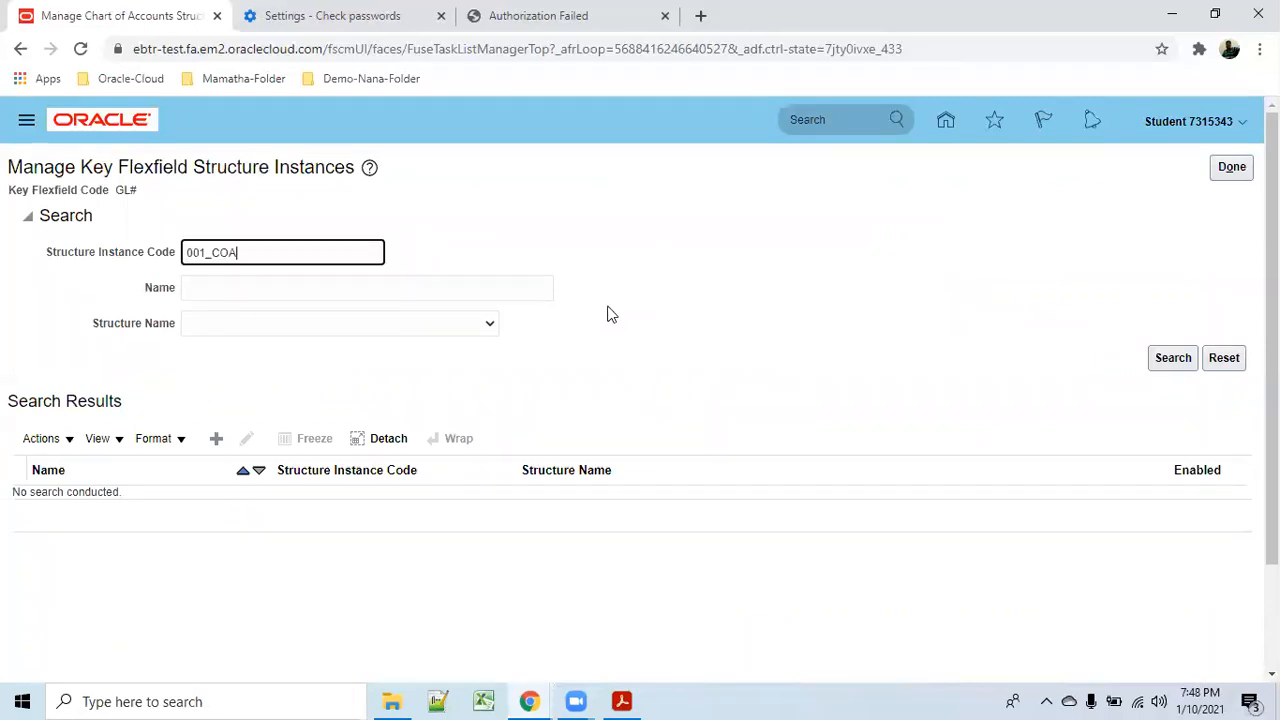
click(489, 333)
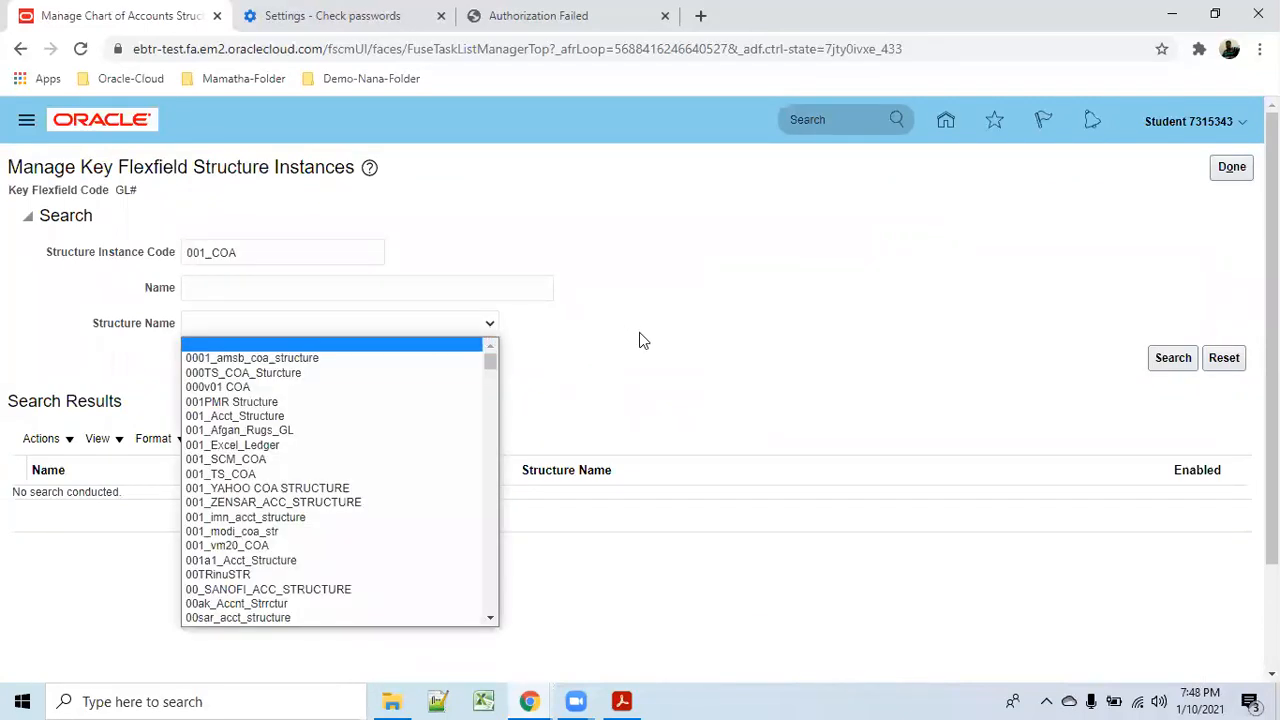
drag(257, 262, 168, 254)
key(ctrl+c)
key(BackSpace)
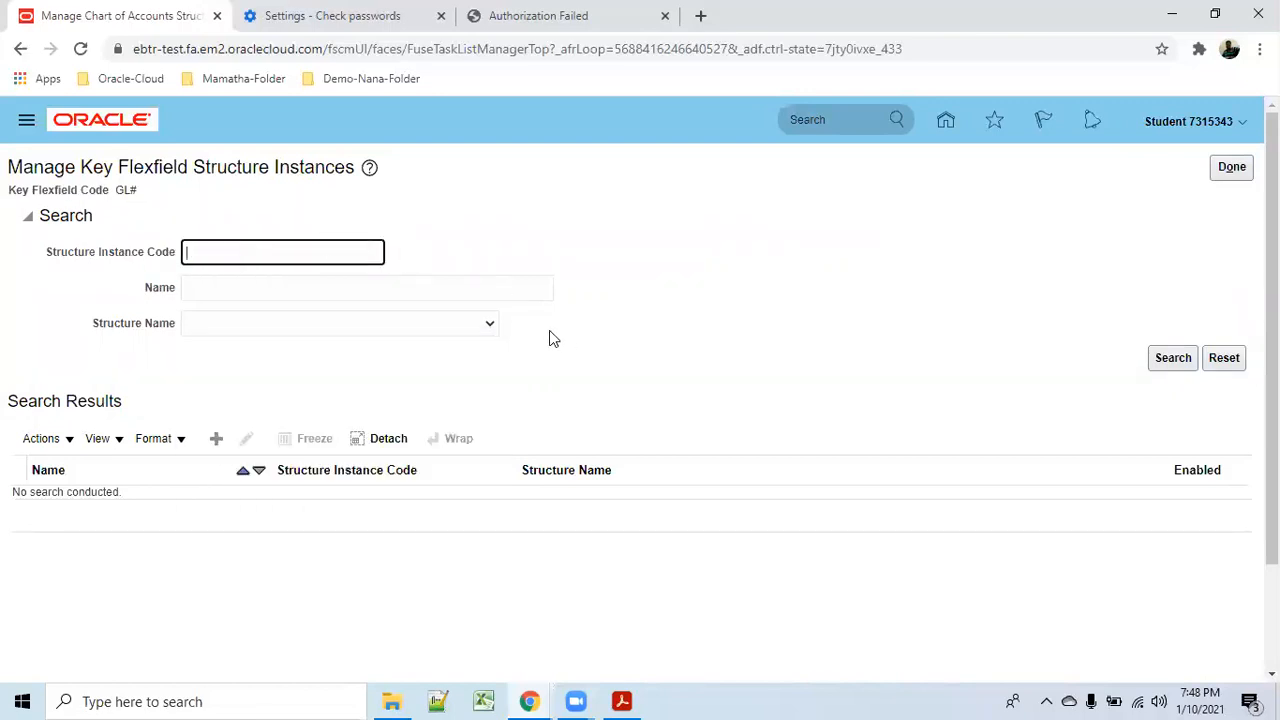
click(487, 328)
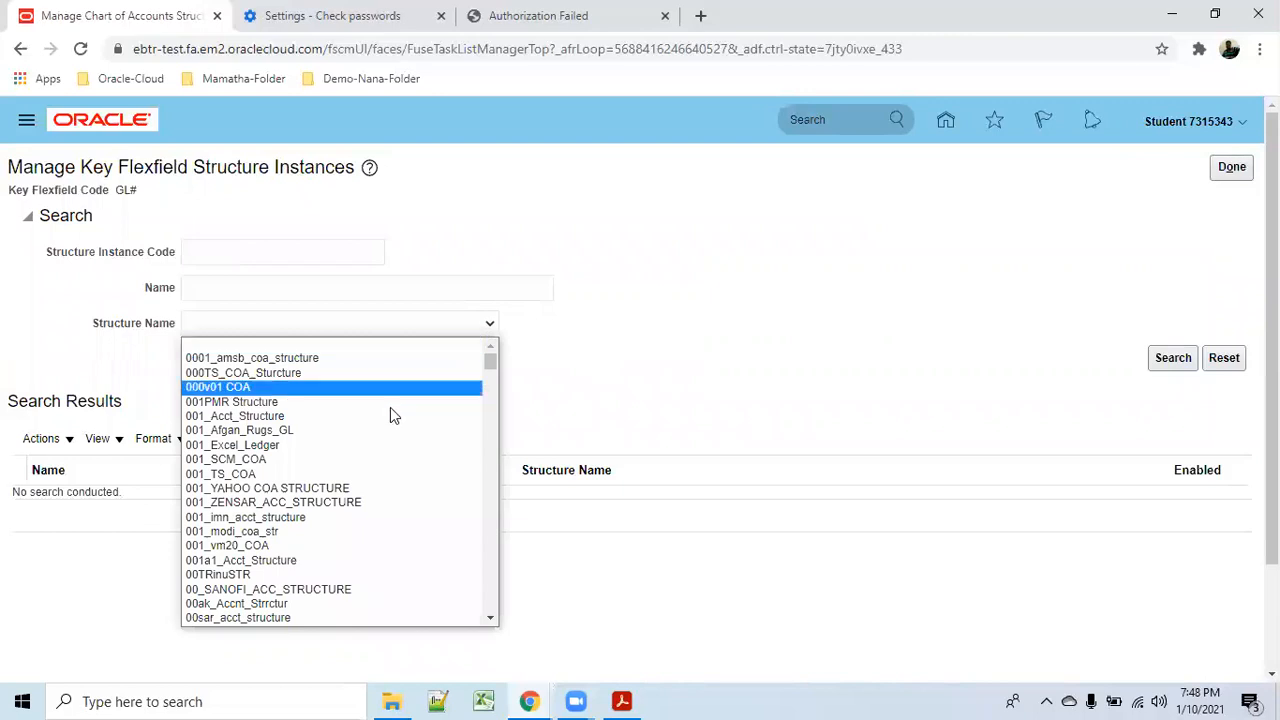
click(249, 251)
key(ctrl+v)
Filter by structure 001_TS_COA with the instance code cleared, search, and open 001_TS_COA_Instance.
click(489, 326)
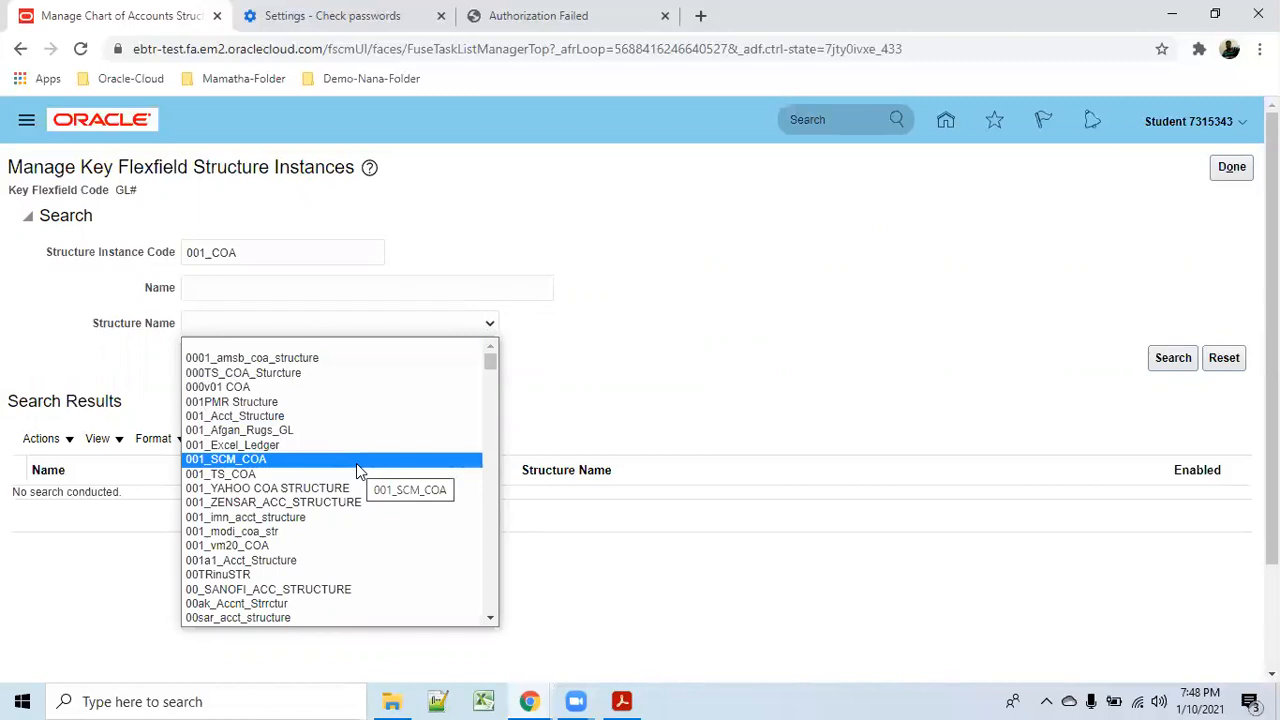
scroll(358, 470, down, 2)
scroll(357, 466, down, 3)
scroll(357, 470, down, 5)
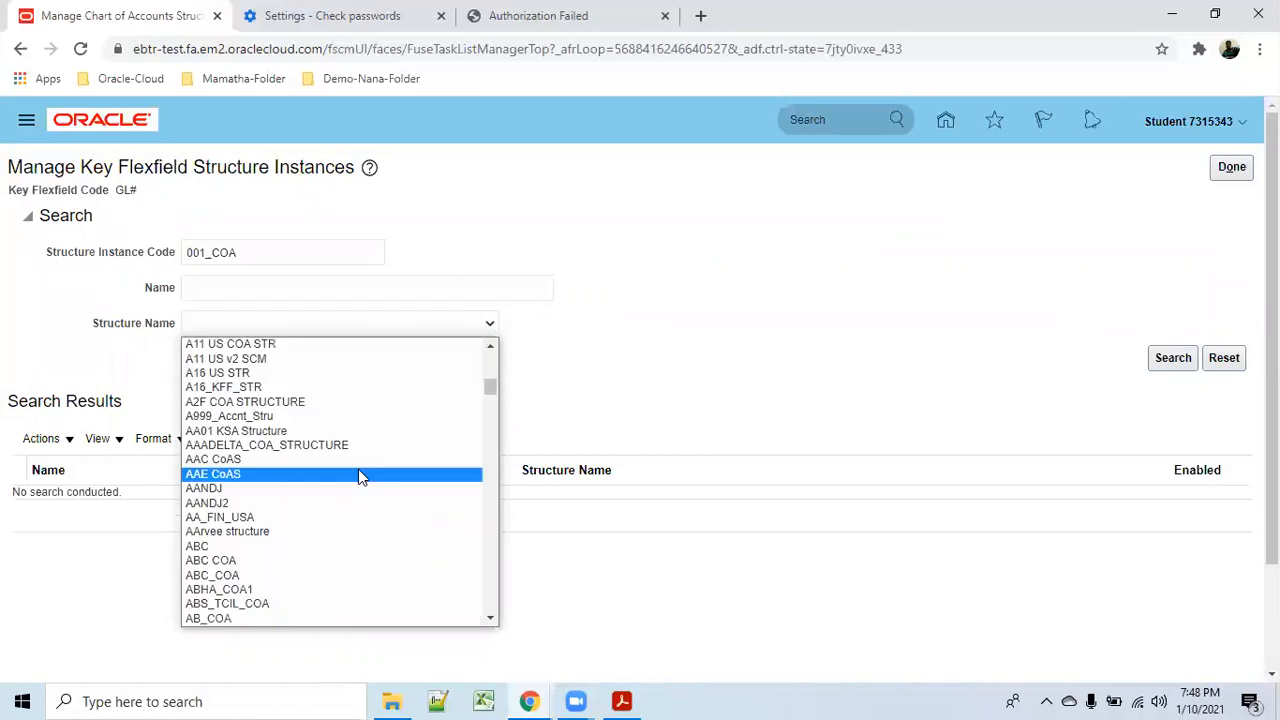
scroll(358, 472, up, 4)
scroll(365, 470, up, 3)
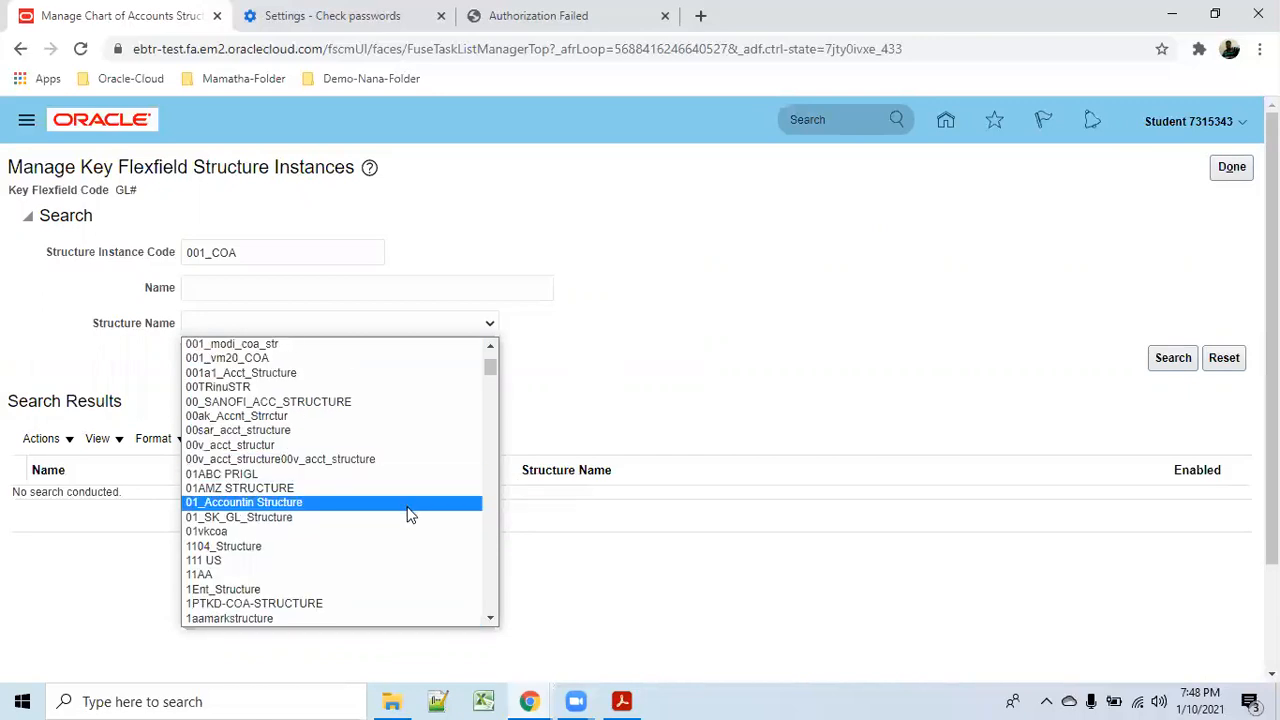
scroll(397, 522, up, 2)
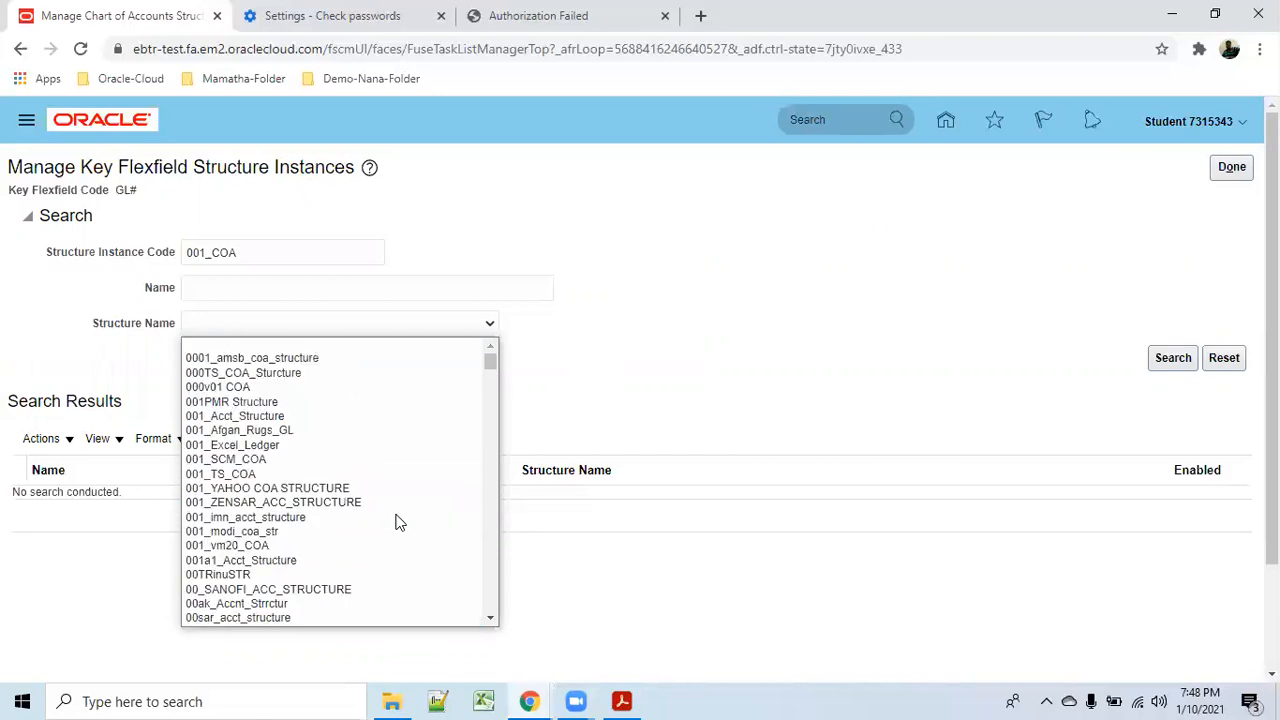
click(360, 473)
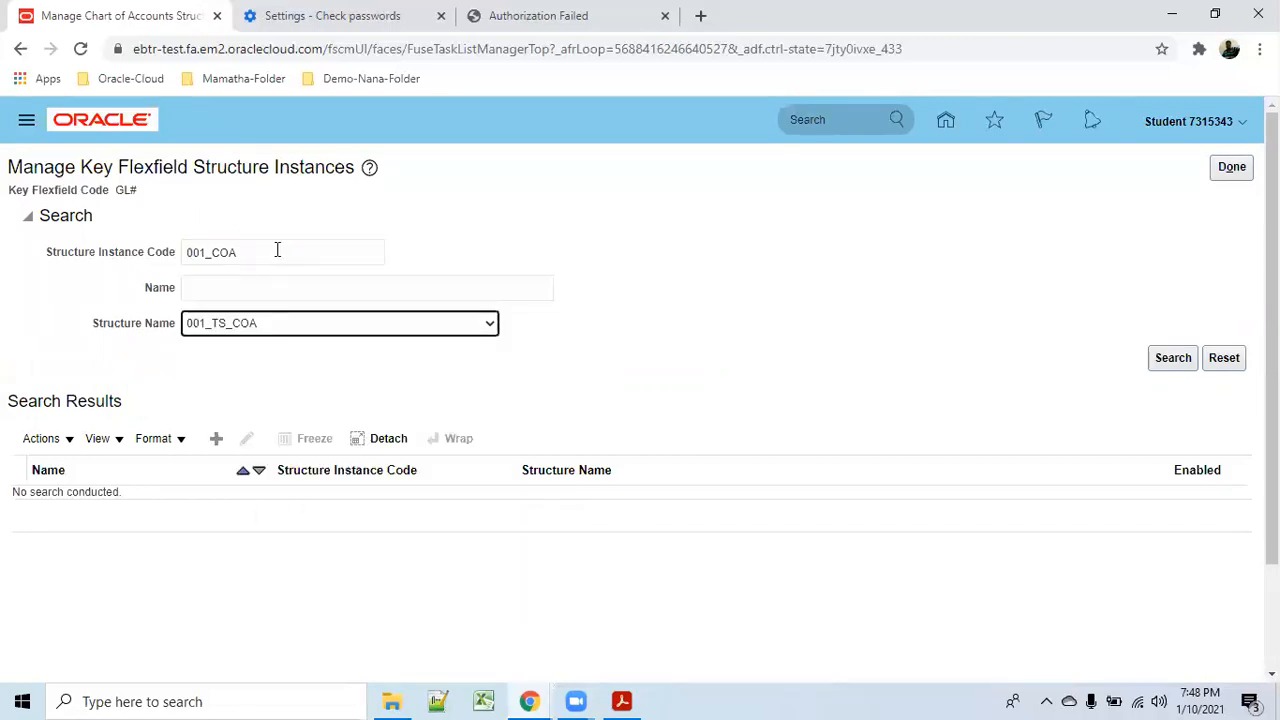
double_click(296, 250)
key(BackSpace)
click(1172, 358)
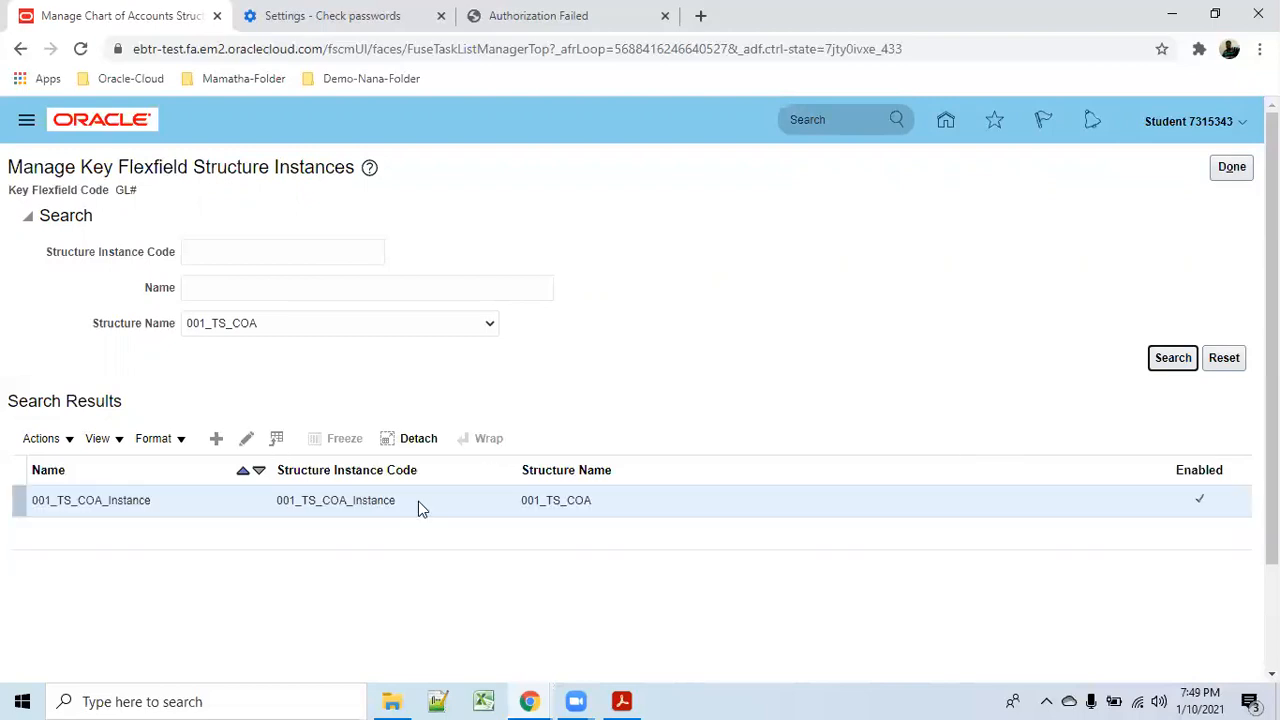
click(246, 438)
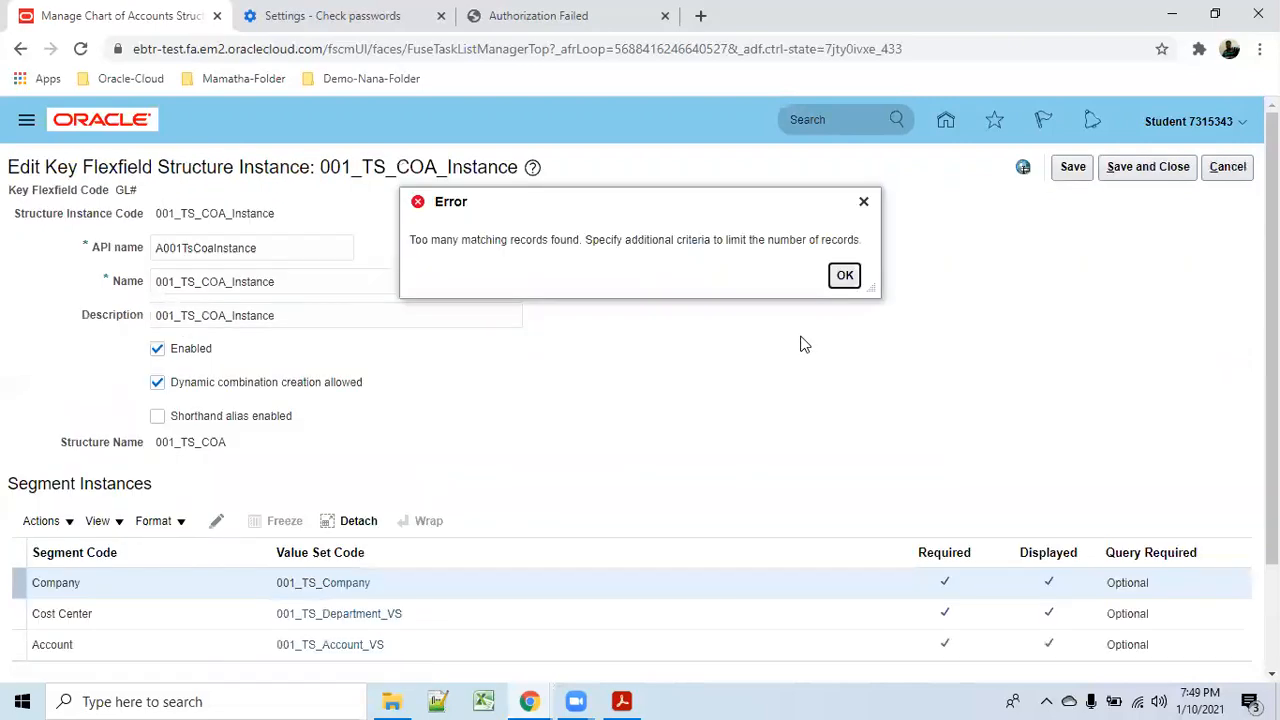
Dismiss the too-many-records error, look over the 001_TS_COA_Instance segments, and cancel without changes.
click(845, 277)
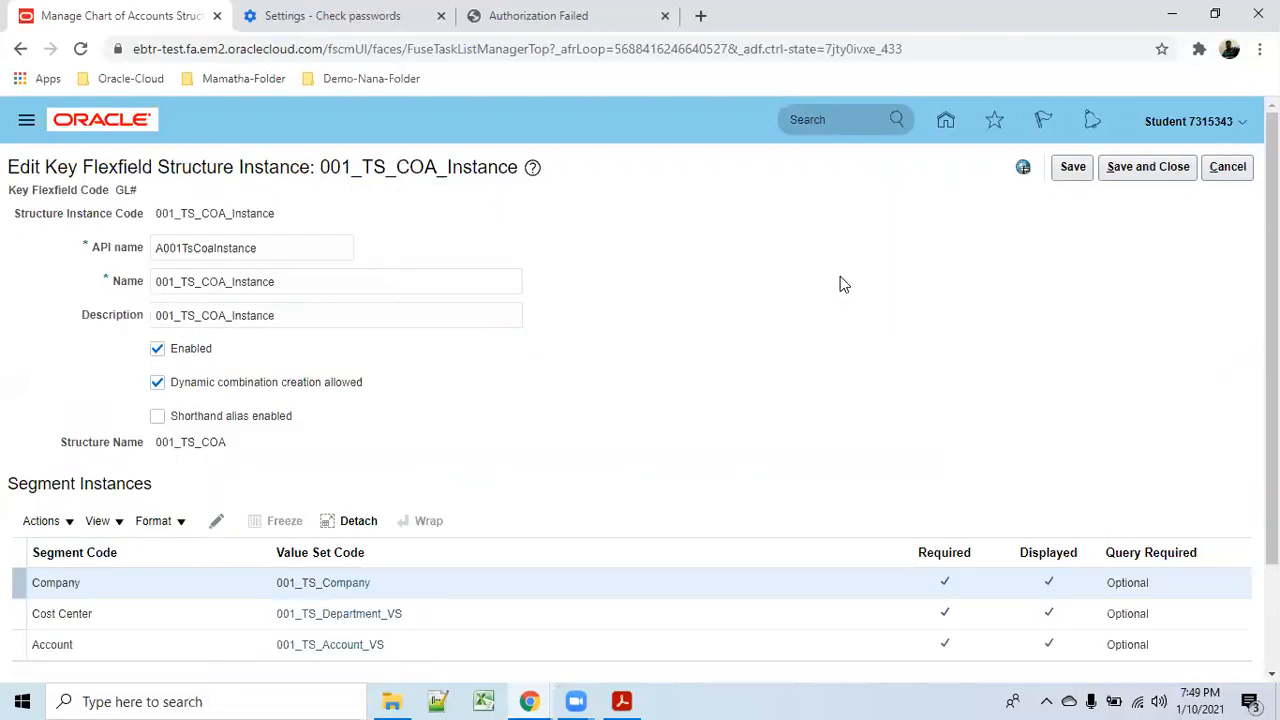
scroll(700, 427, down, 3)
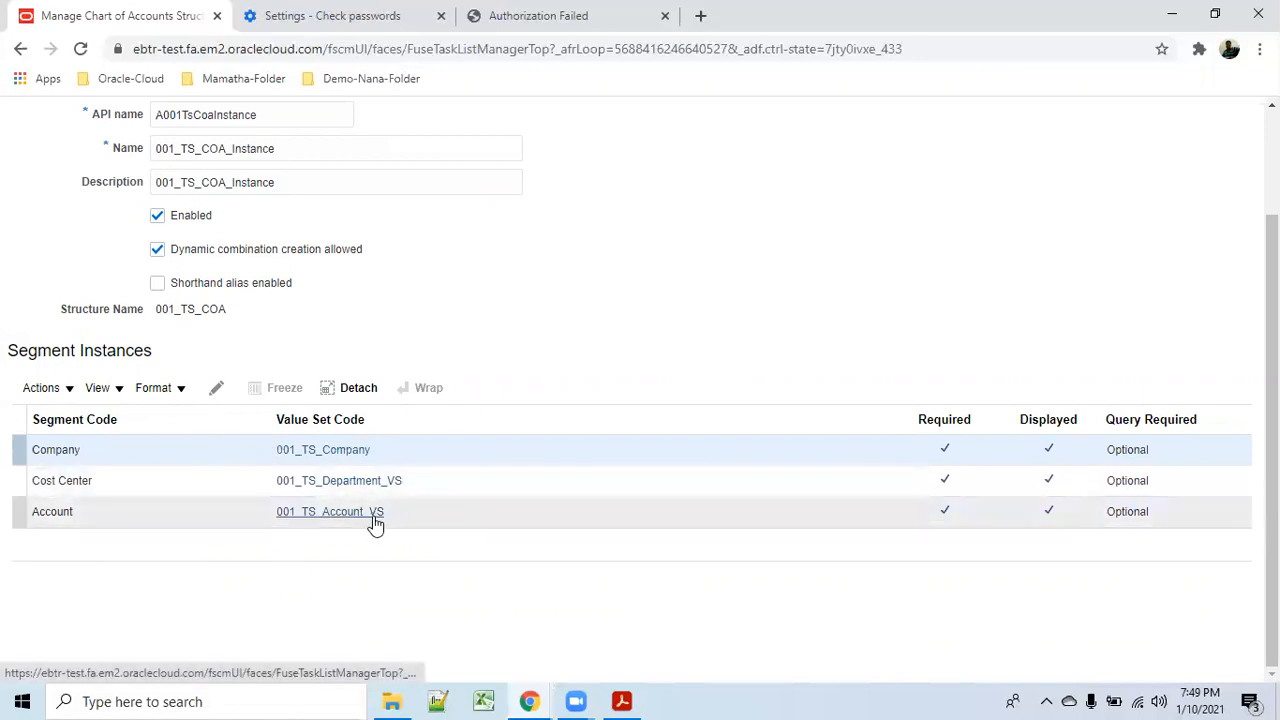
scroll(1194, 240, up, 2)
click(1226, 167)
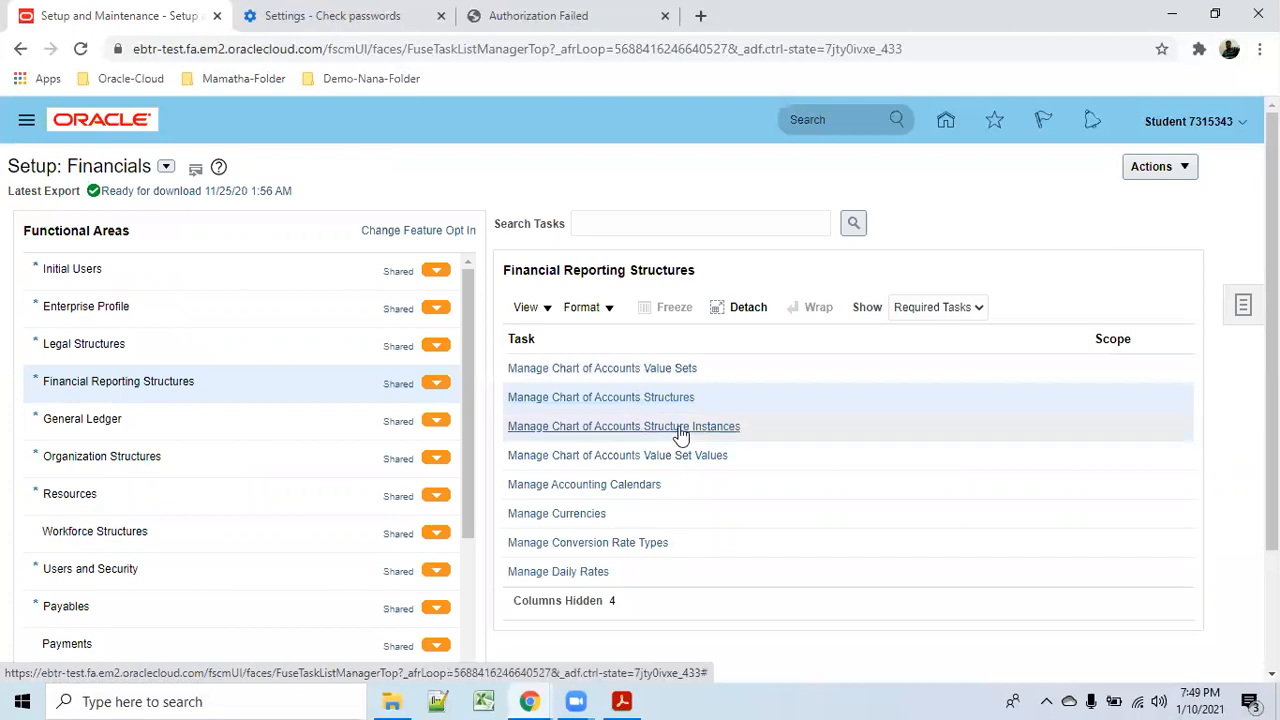
click(655, 368)
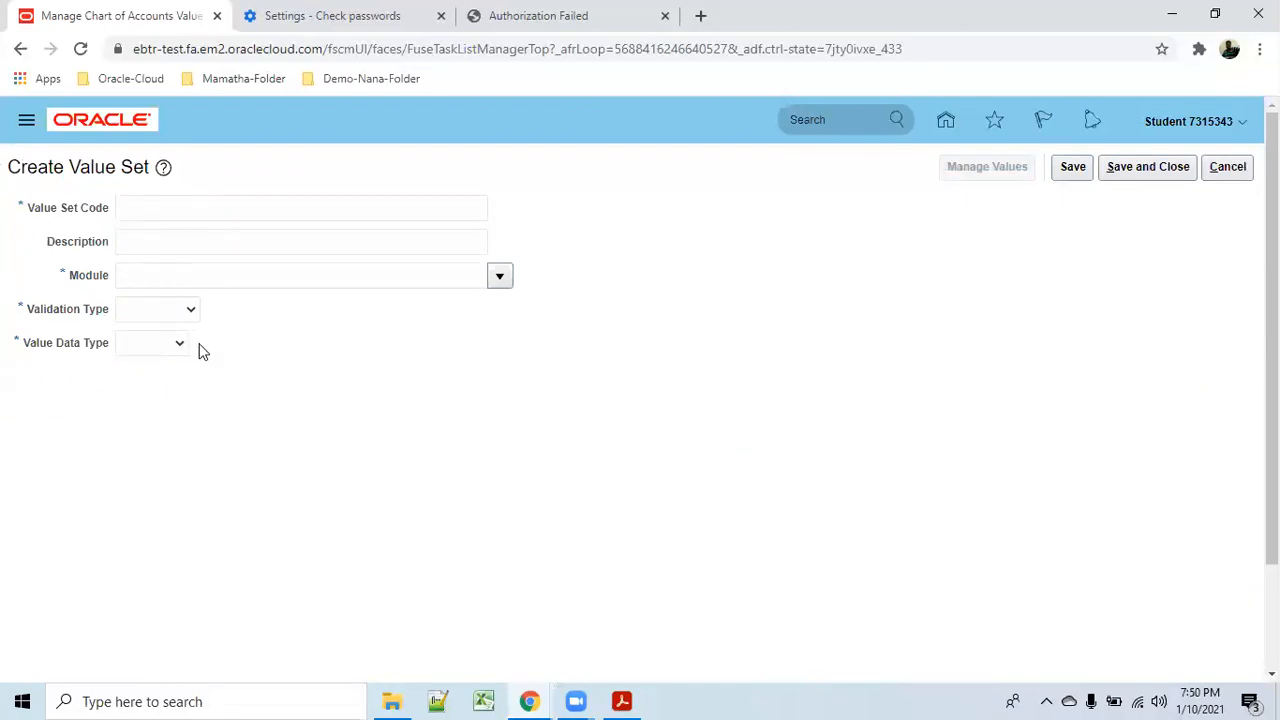
click(1228, 166)
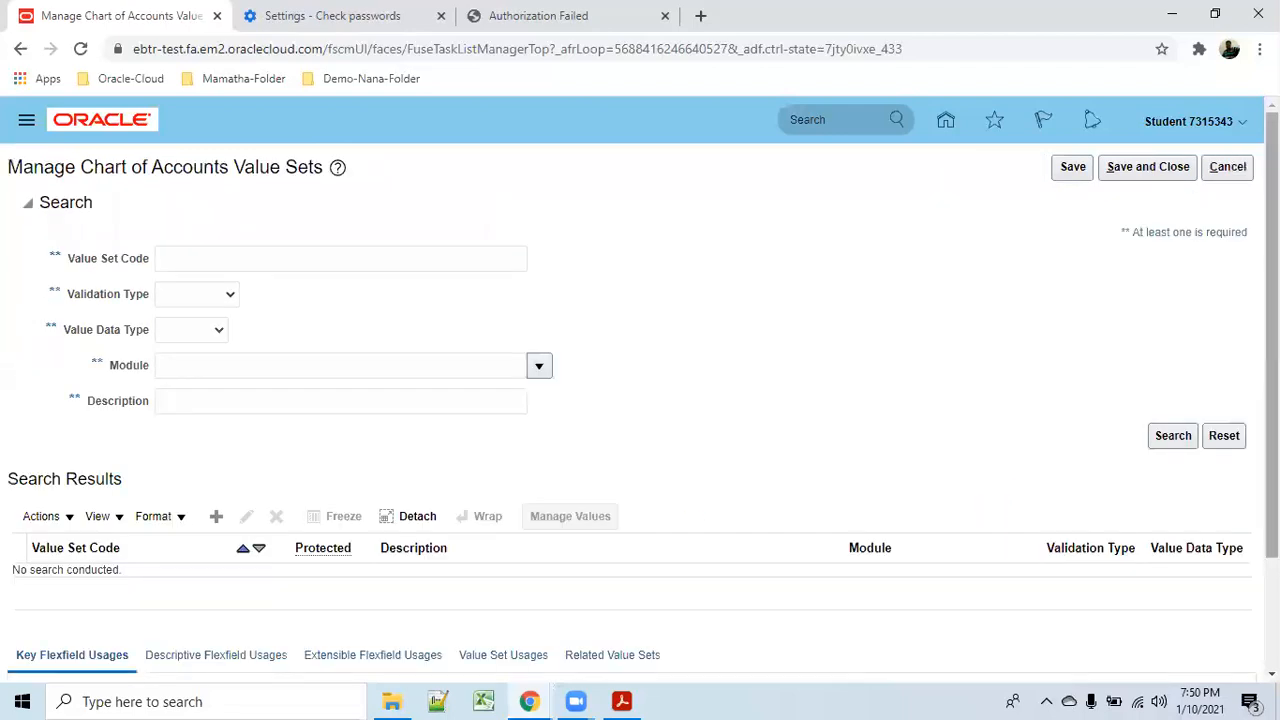
click(1228, 167)
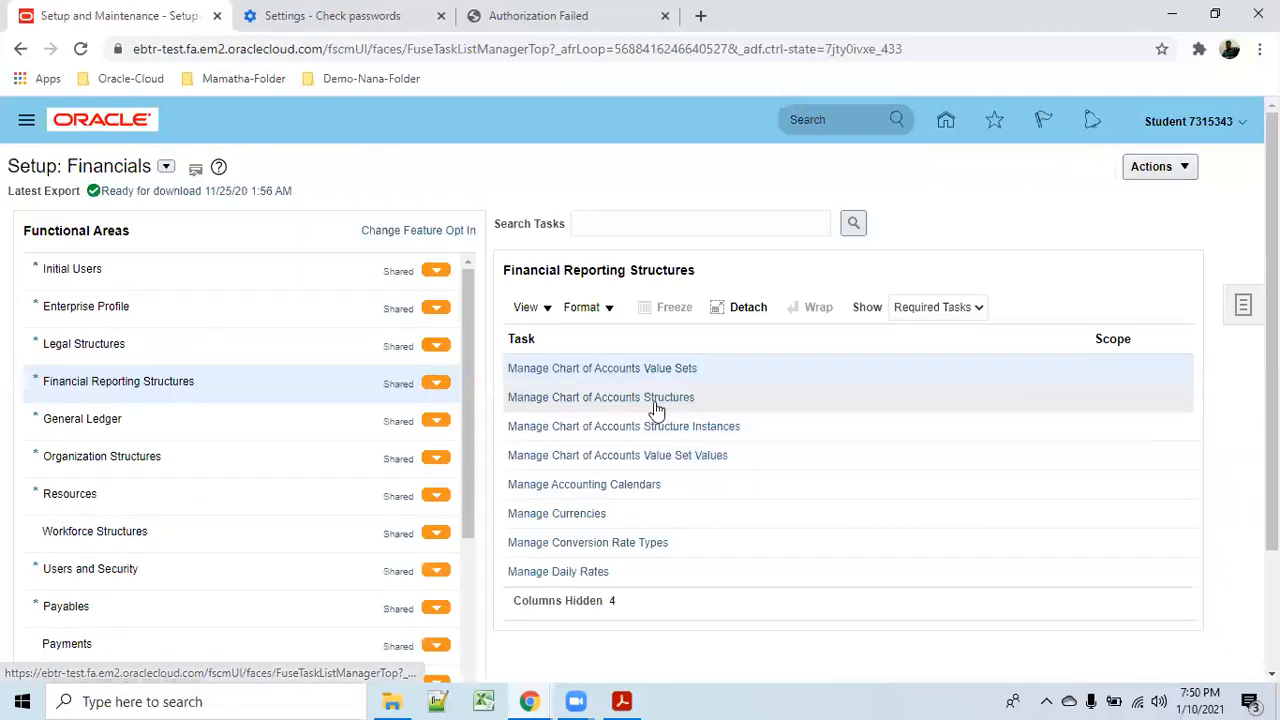
From Manage Chart of Accounts Structures, open the Accounting Flexfield structures and begin a new structure.
click(655, 400)
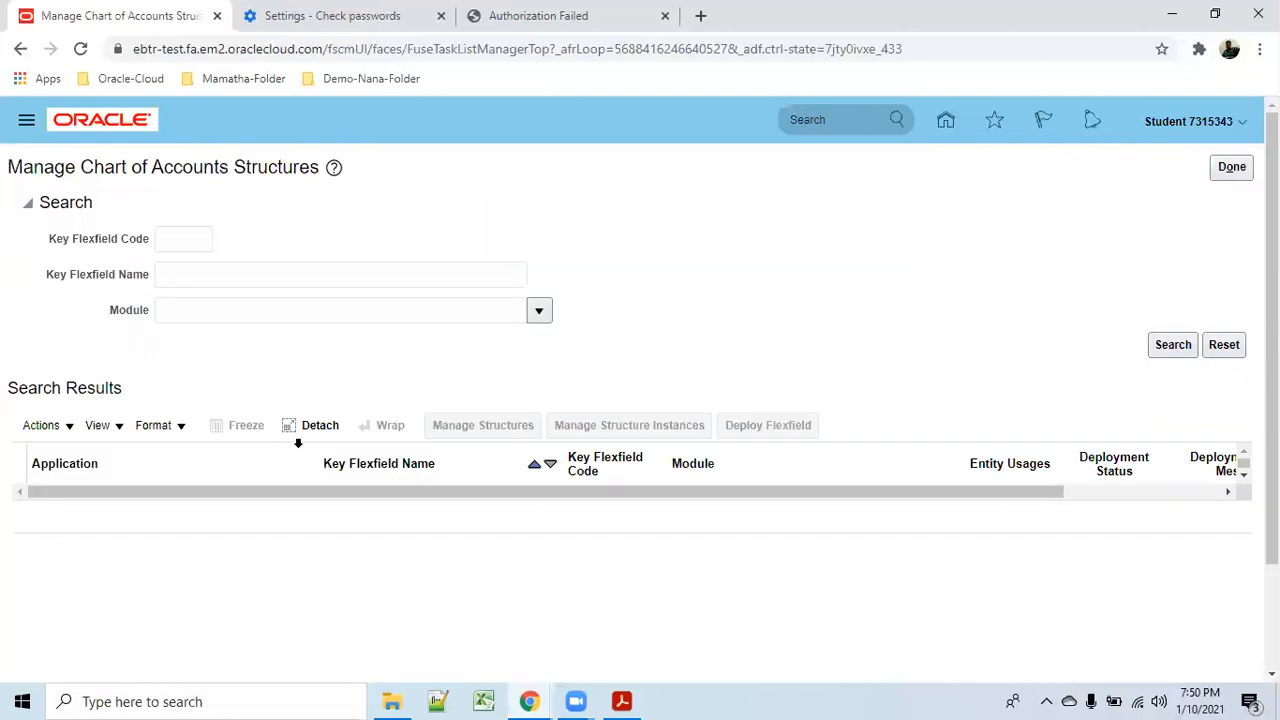
click(1168, 352)
click(495, 427)
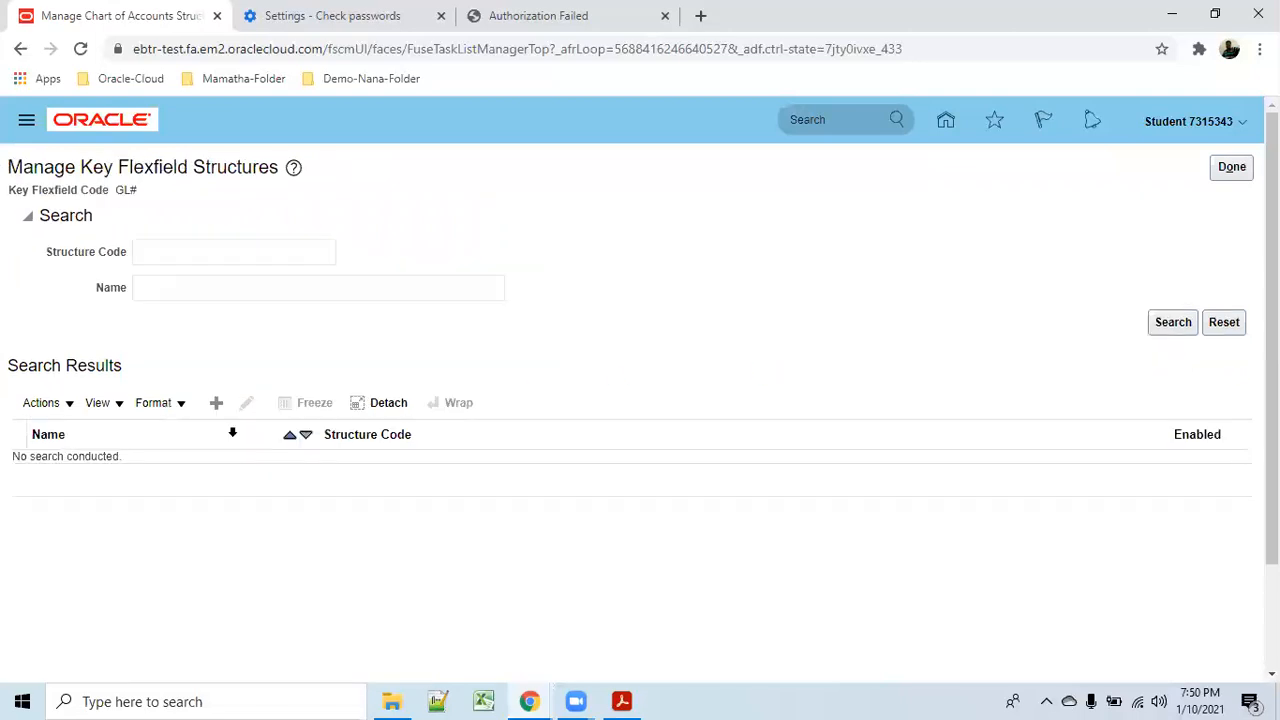
click(217, 405)
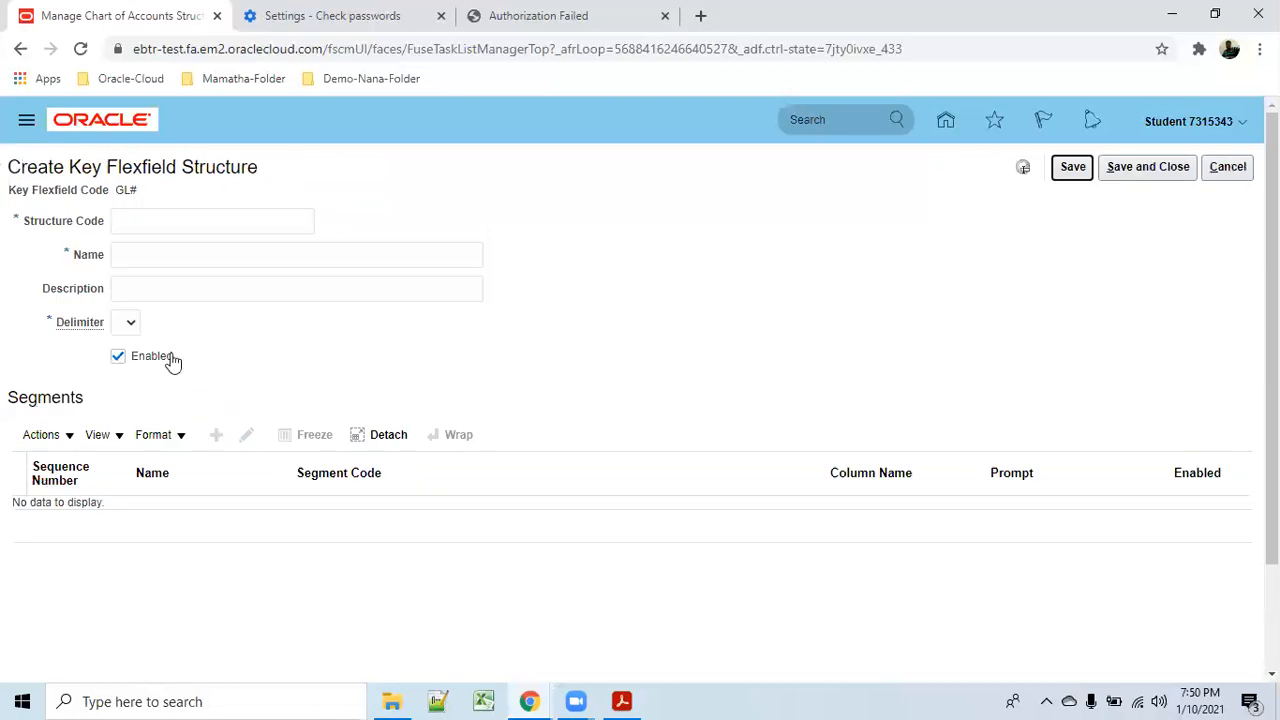
Enter abc_code as the new structure's Structure Code.
click(153, 224)
click(157, 254)
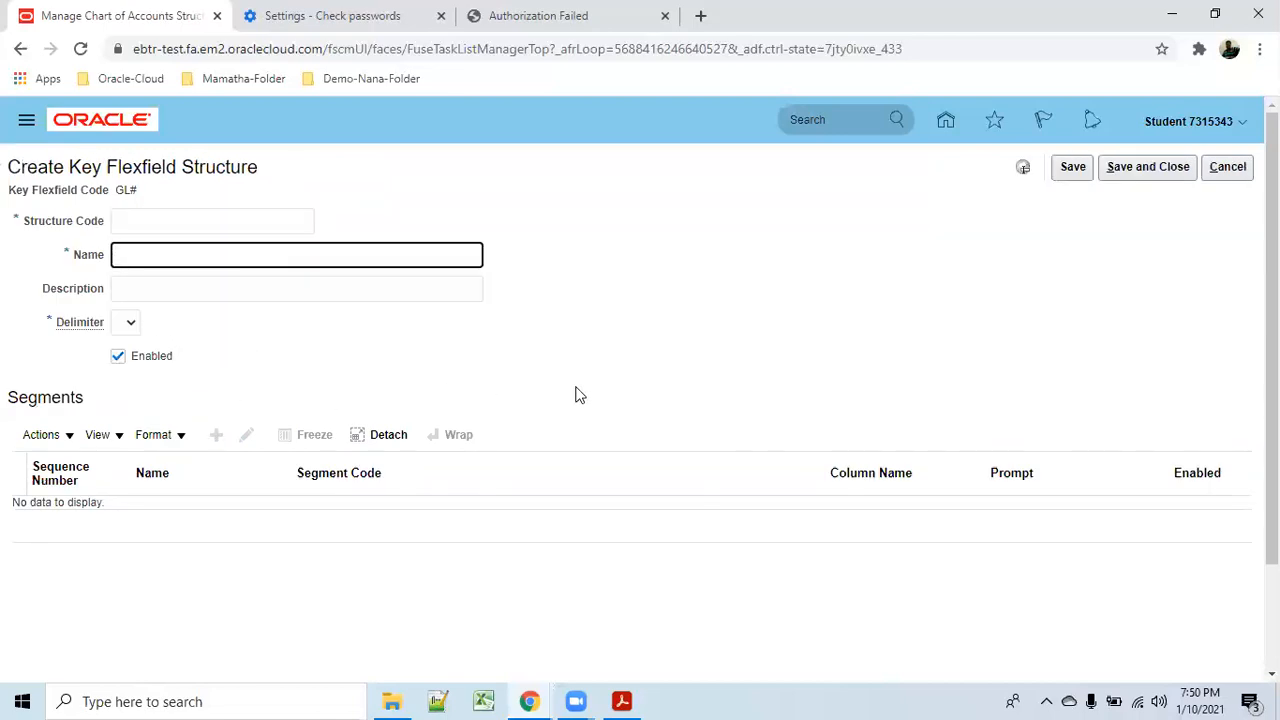
click(191, 222)
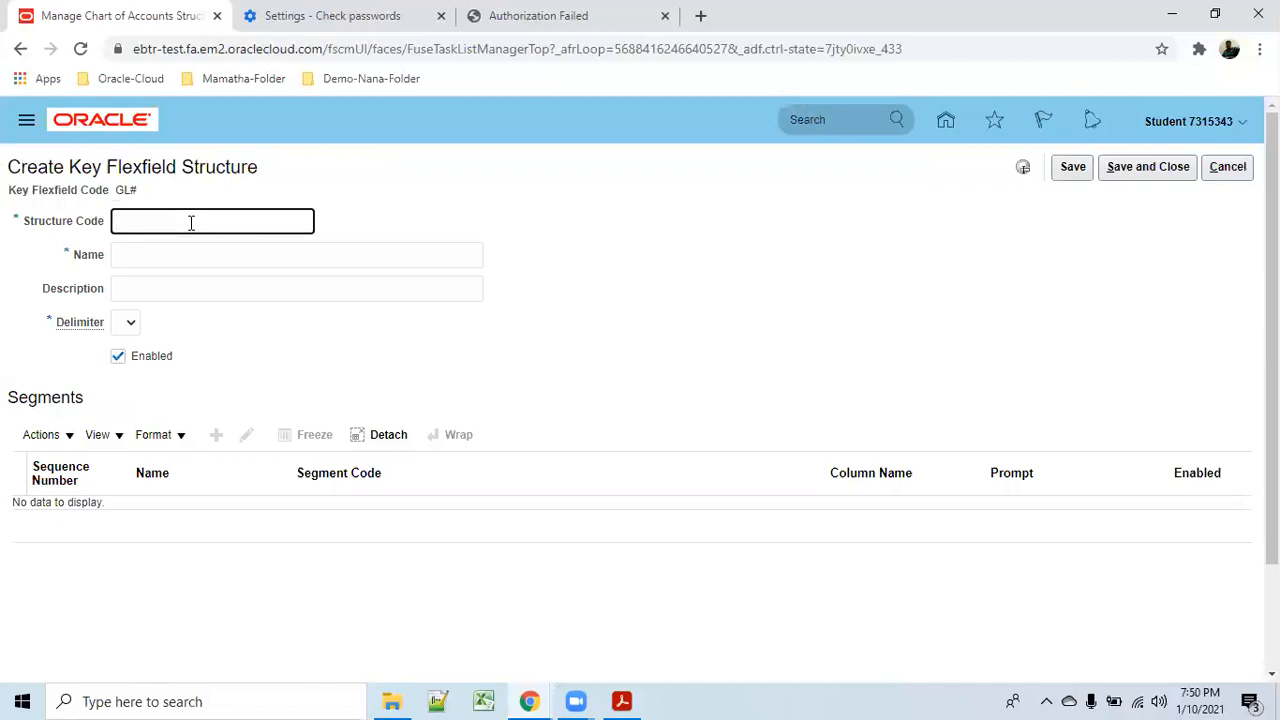
text(abc_code)
key(Tab)
Copy abc_code into Name and Description, set the delimiter to '-', save, and start a segment.
drag(174, 221, 215, 196)
key(ctrl+c)
click(182, 254)
key(ctrl+v)
click(174, 288)
key(ctrl+v)
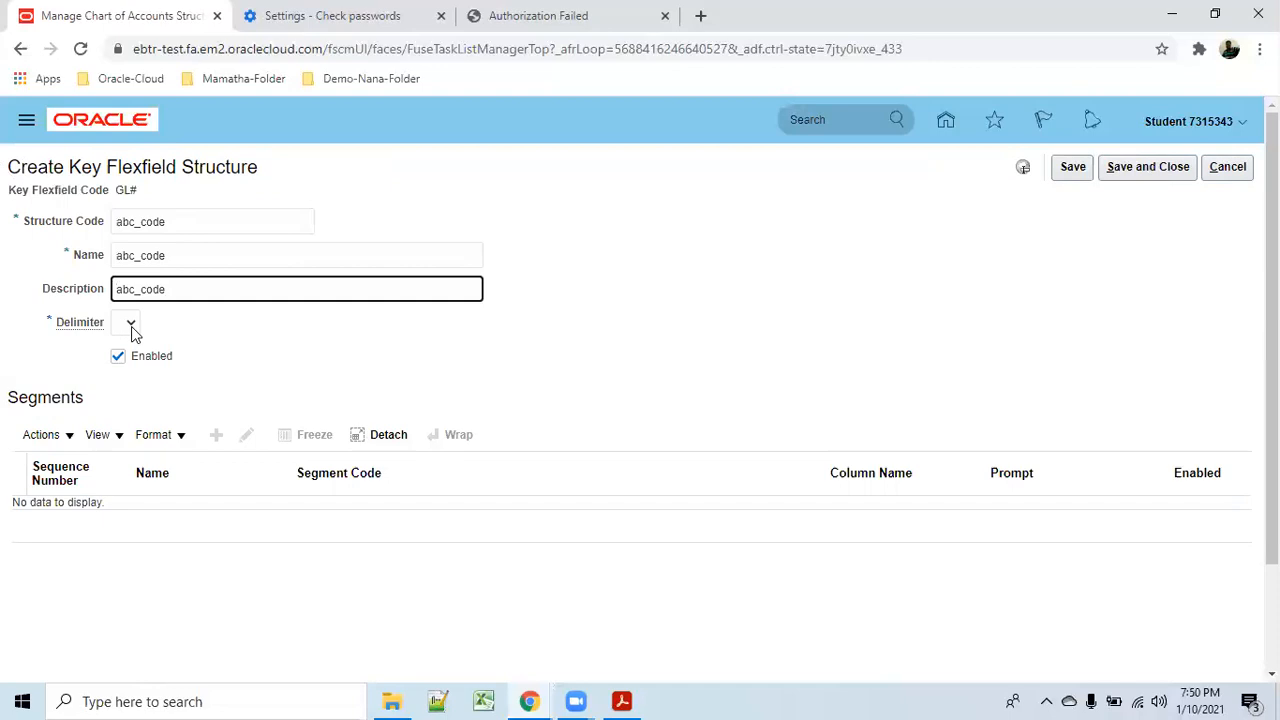
click(131, 324)
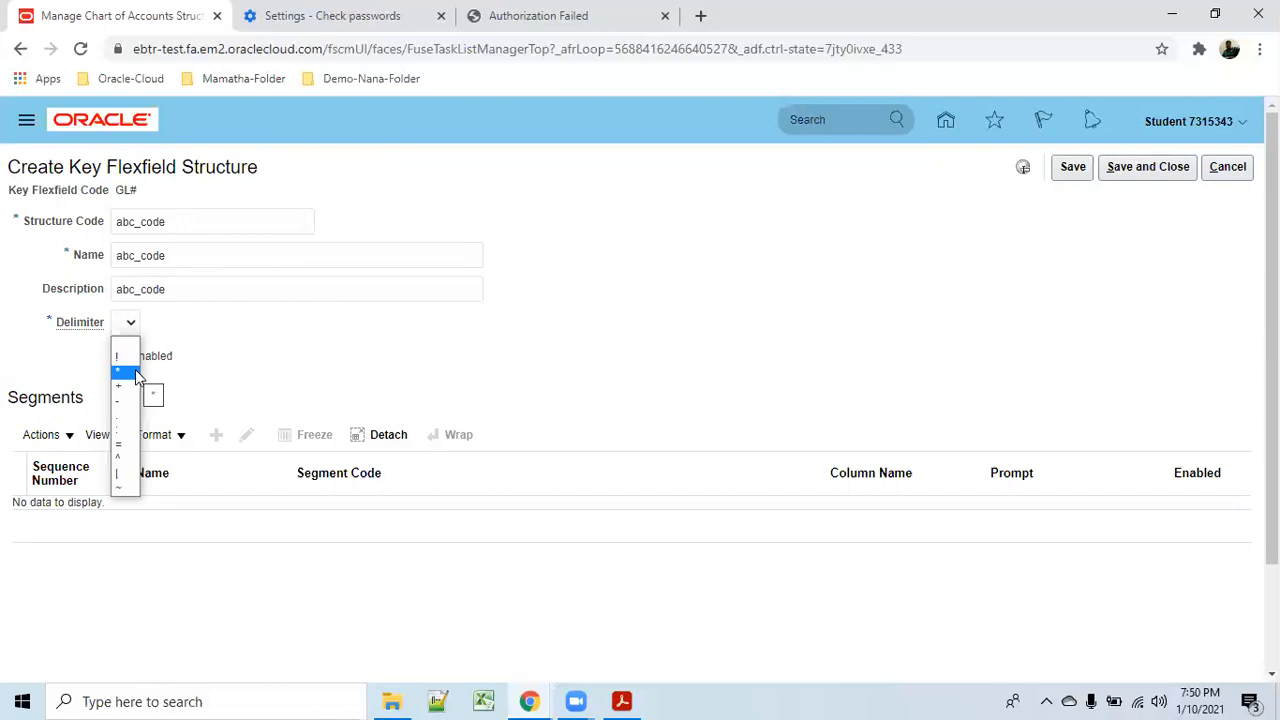
click(130, 402)
click(1072, 167)
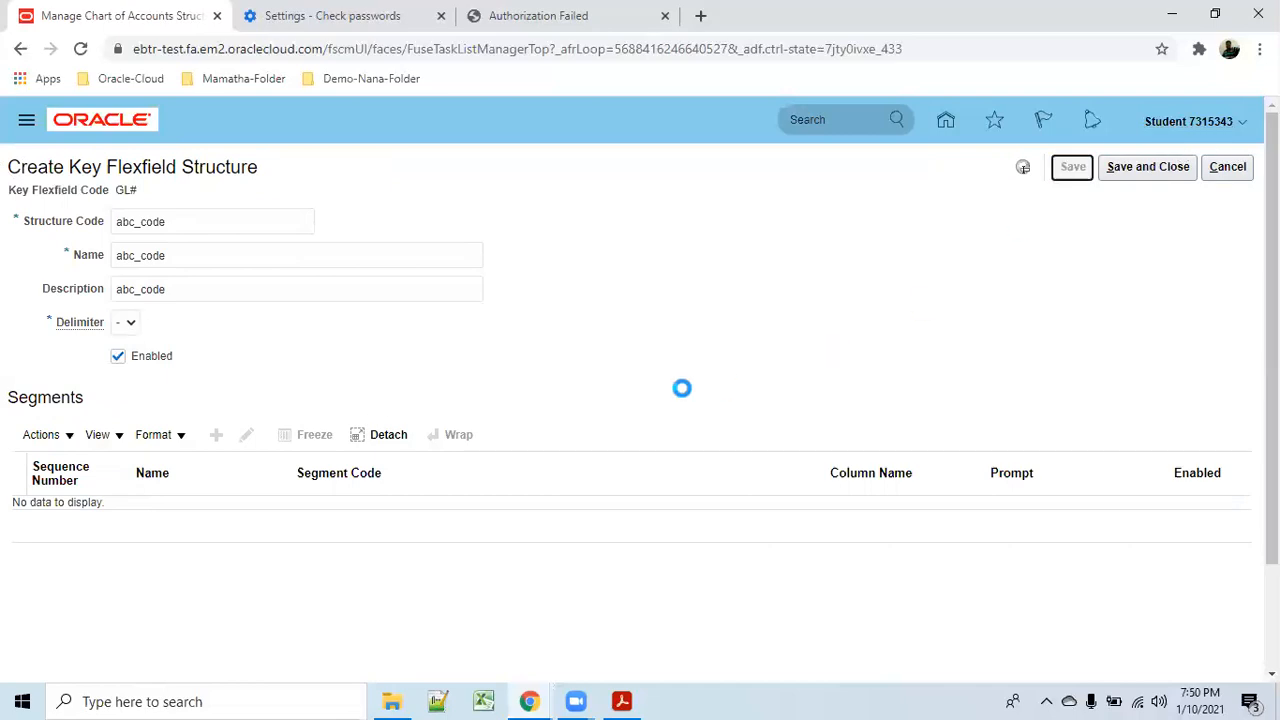
click(214, 428)
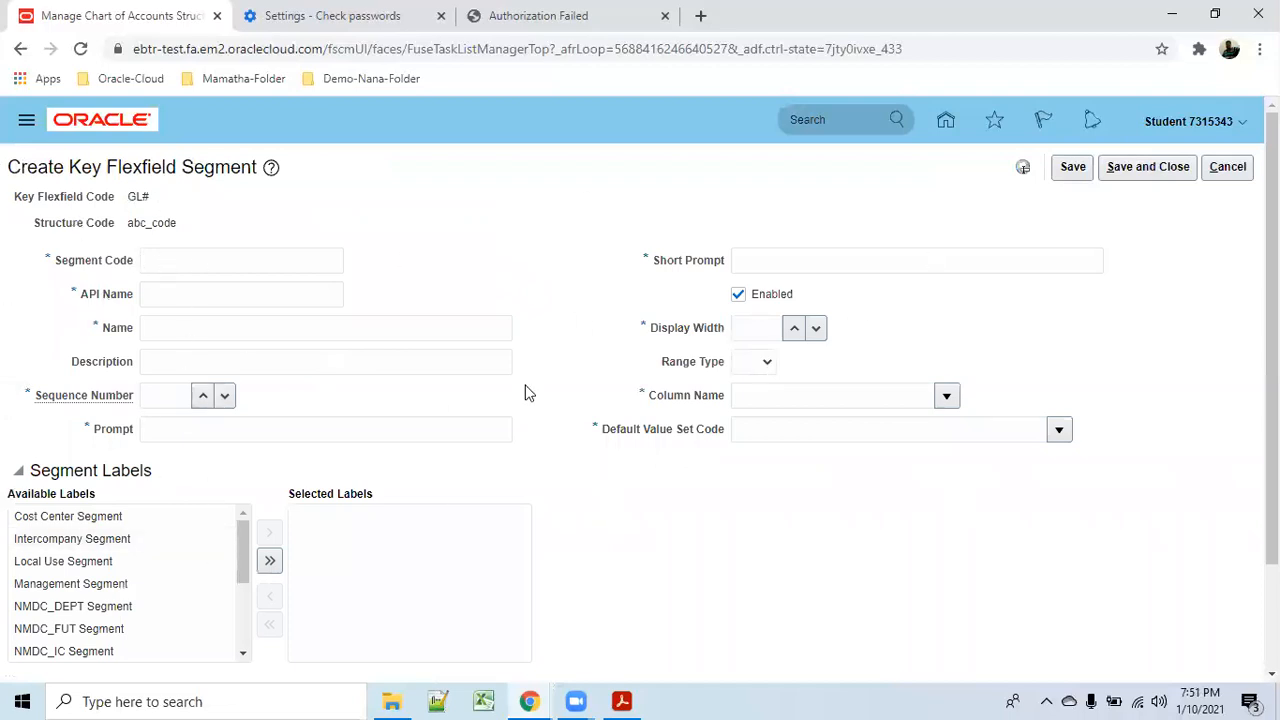
drag(608, 438, 714, 429)
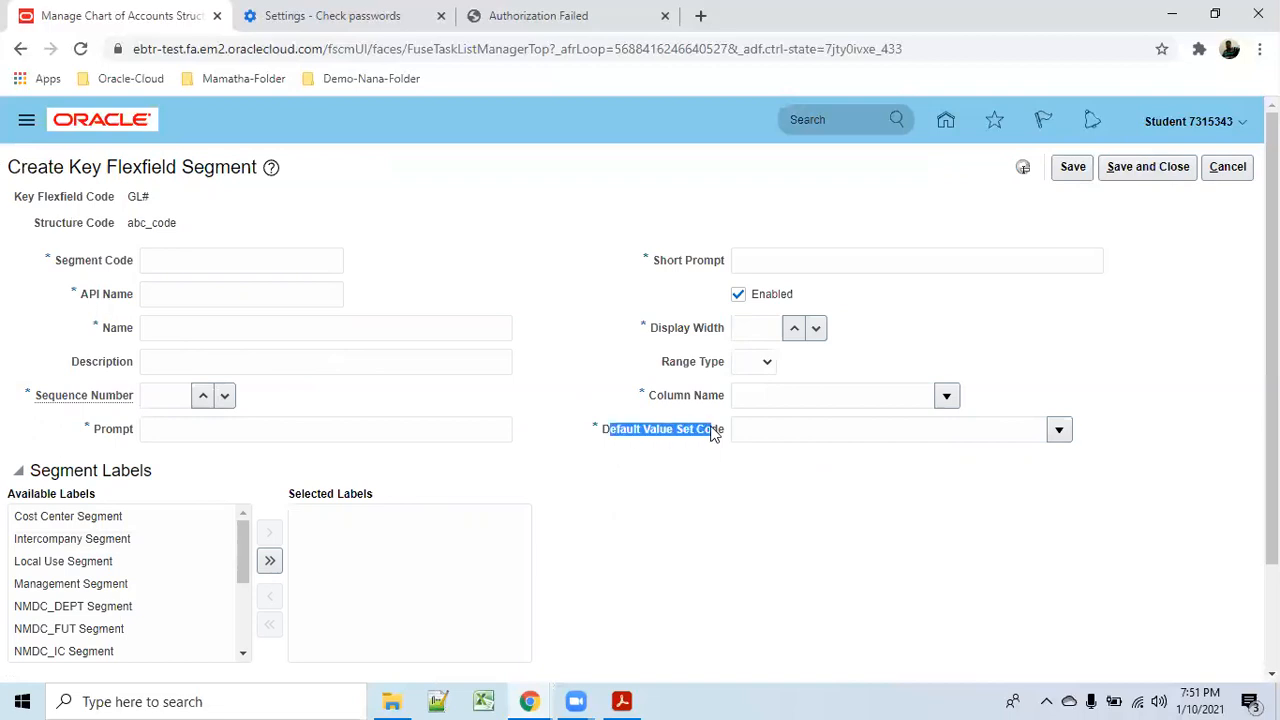
click(163, 262)
click(160, 292)
click(166, 329)
click(166, 360)
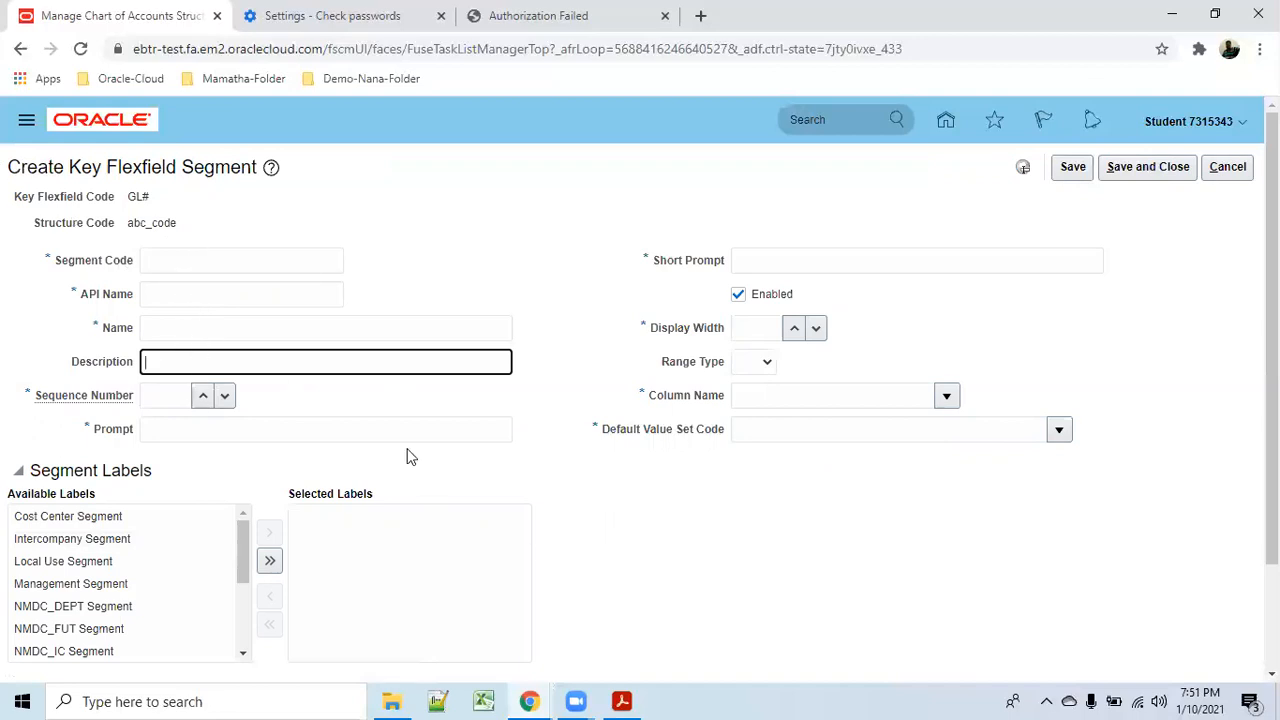
drag(236, 564, 240, 636)
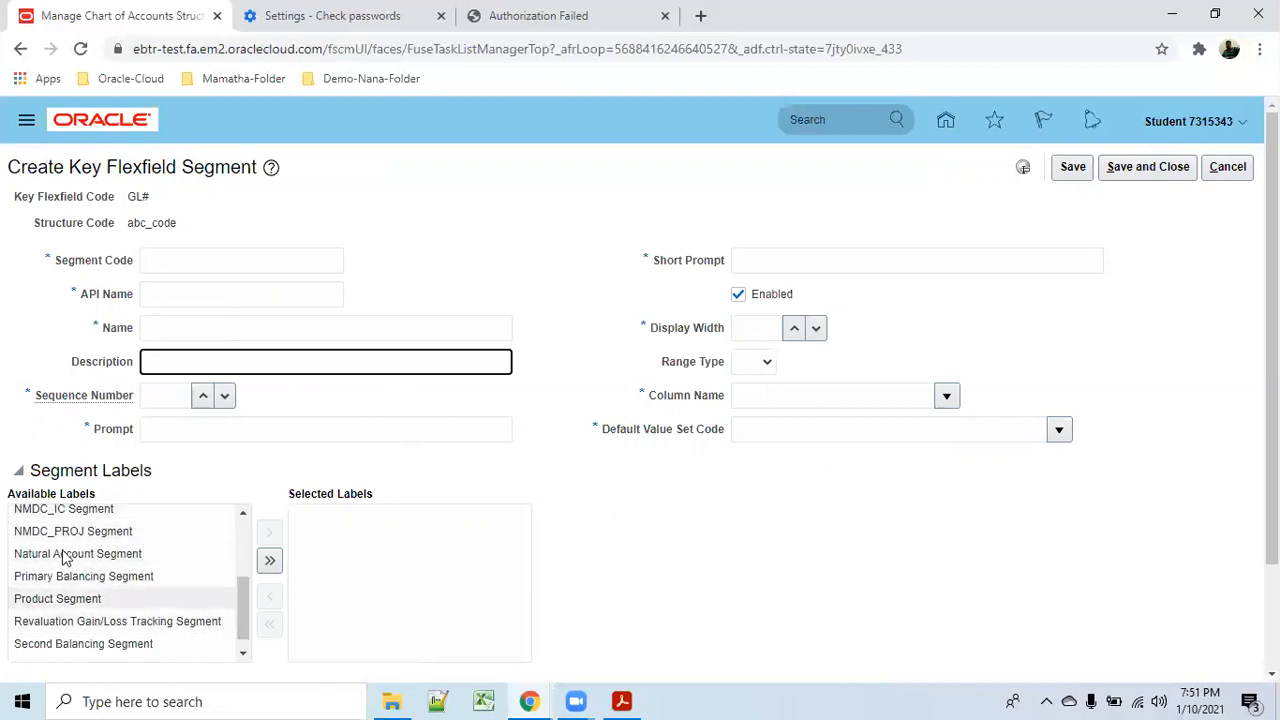
drag(241, 599, 240, 538)
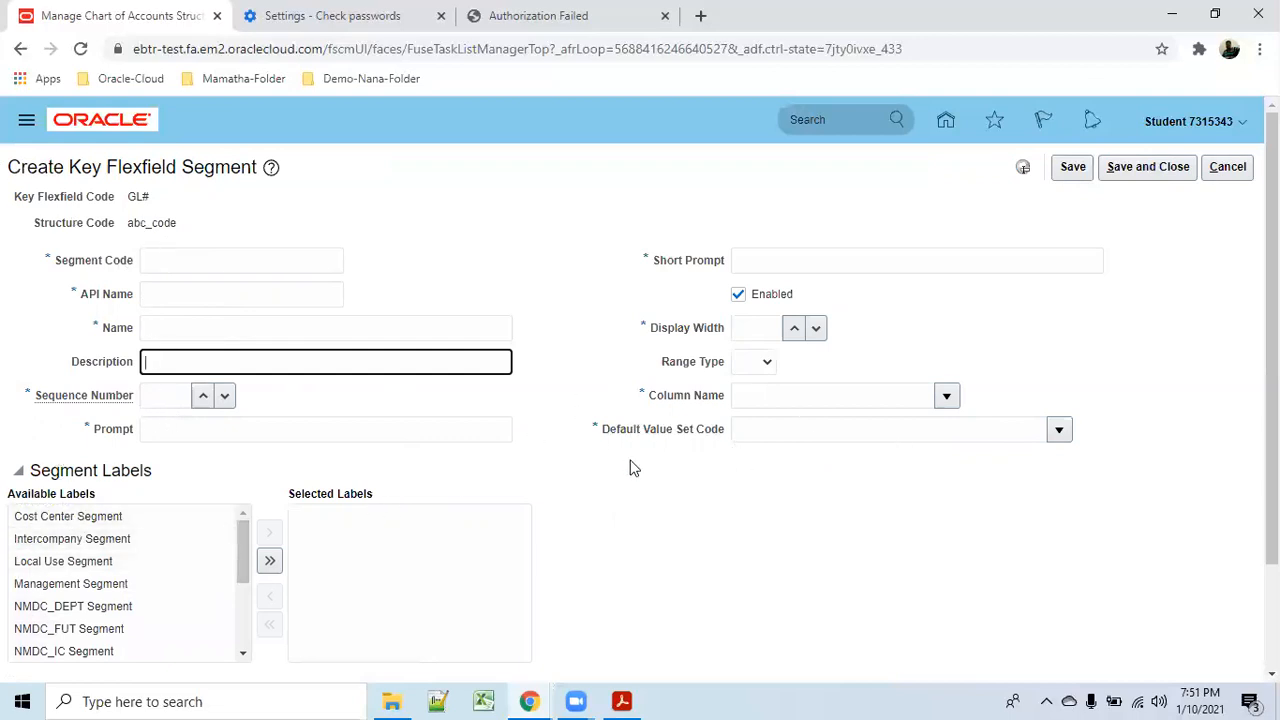
click(1228, 167)
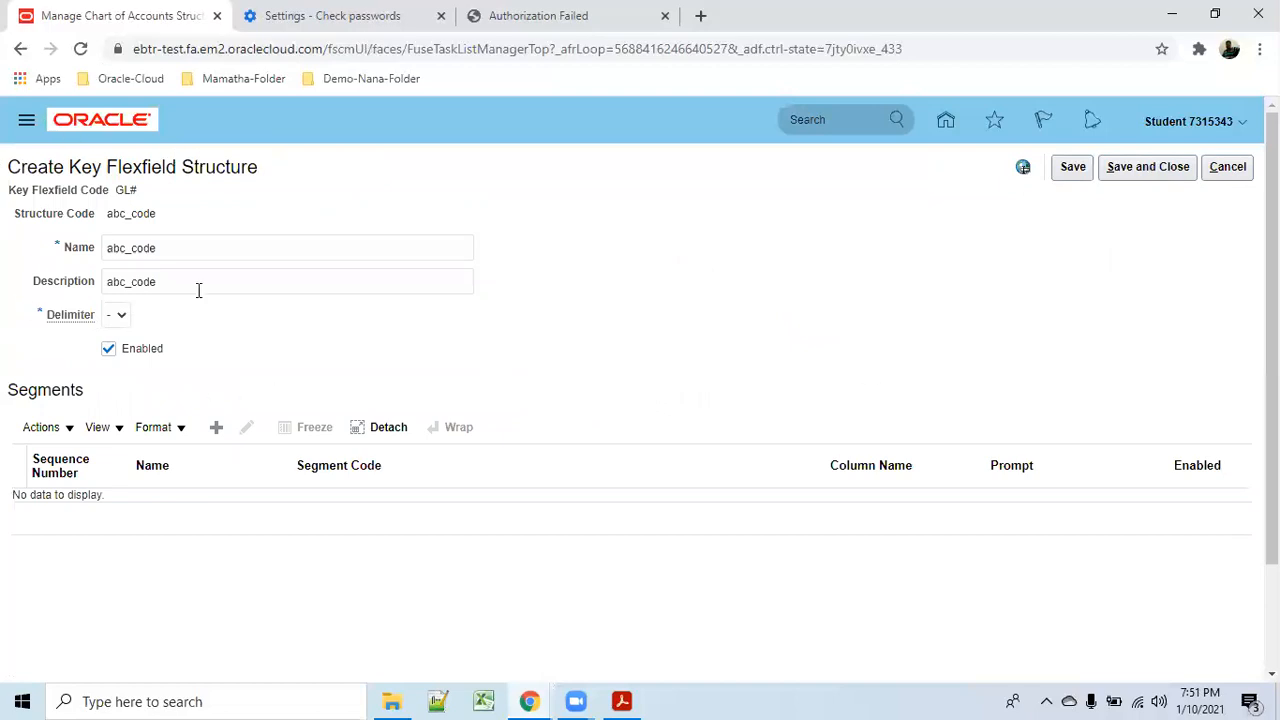
Cancel out of the abc_code structure page and press Done on the key flexfield structures list.
click(1228, 167)
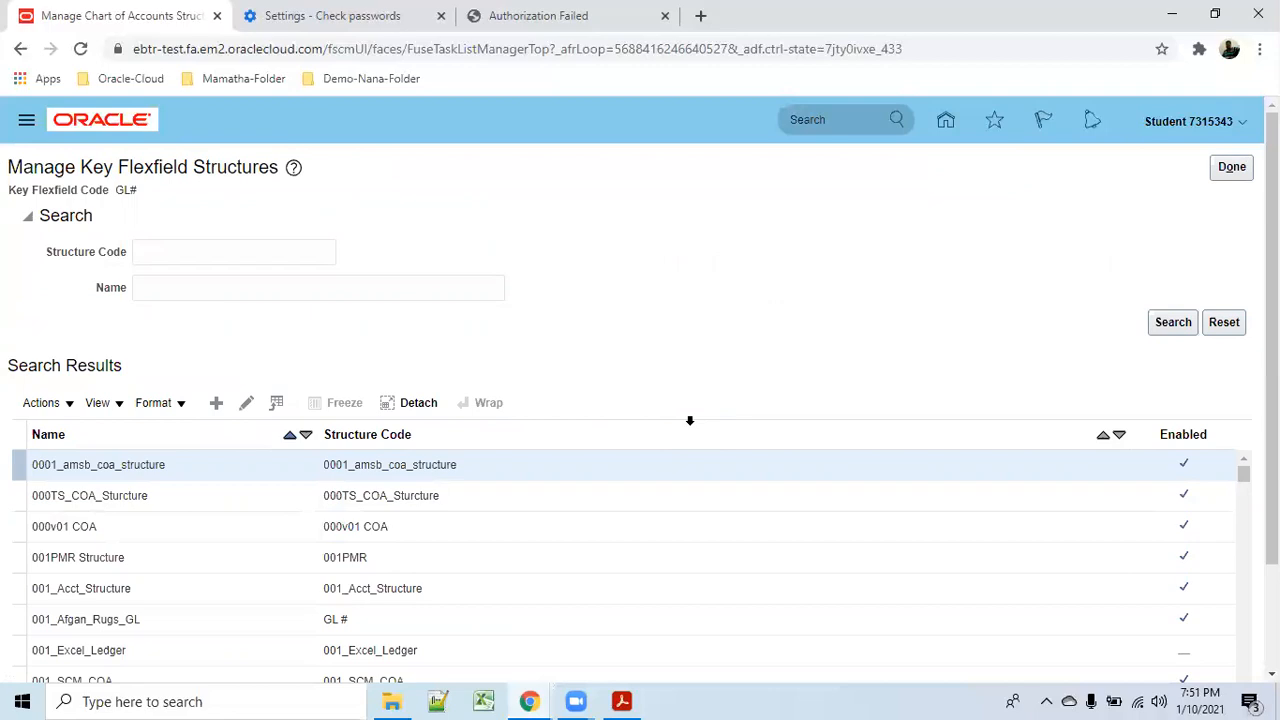
click(1232, 167)
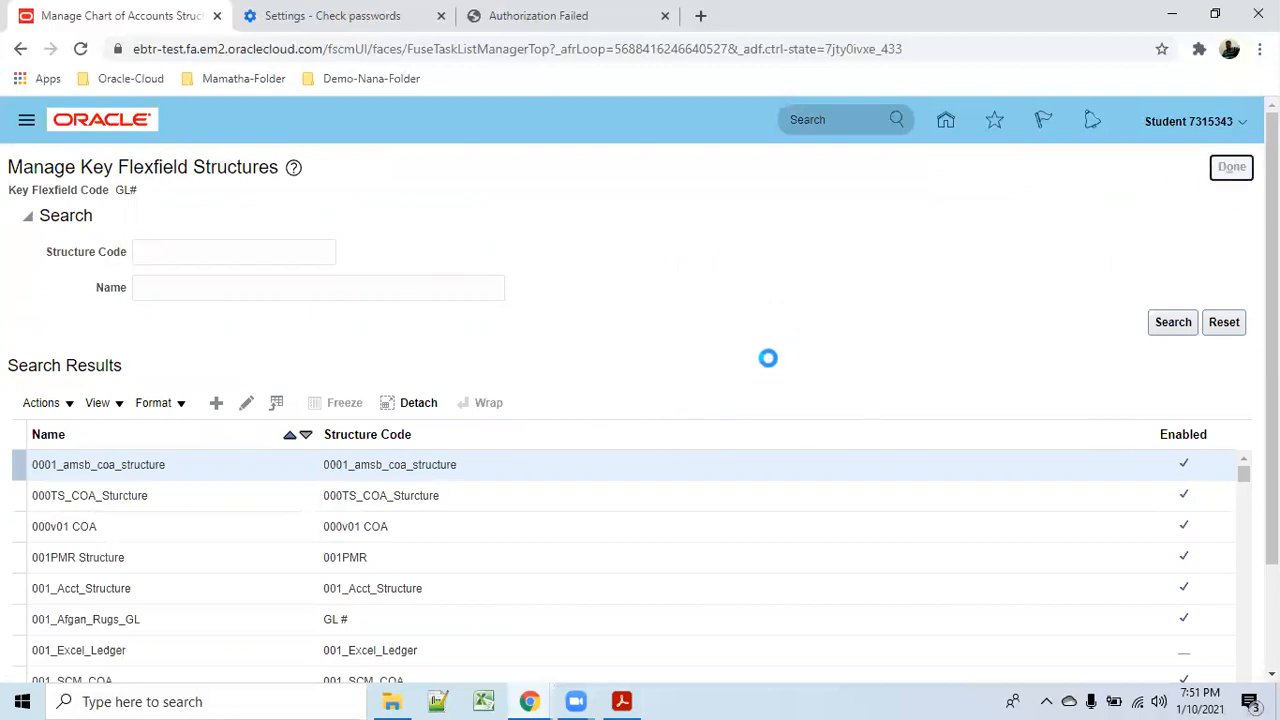
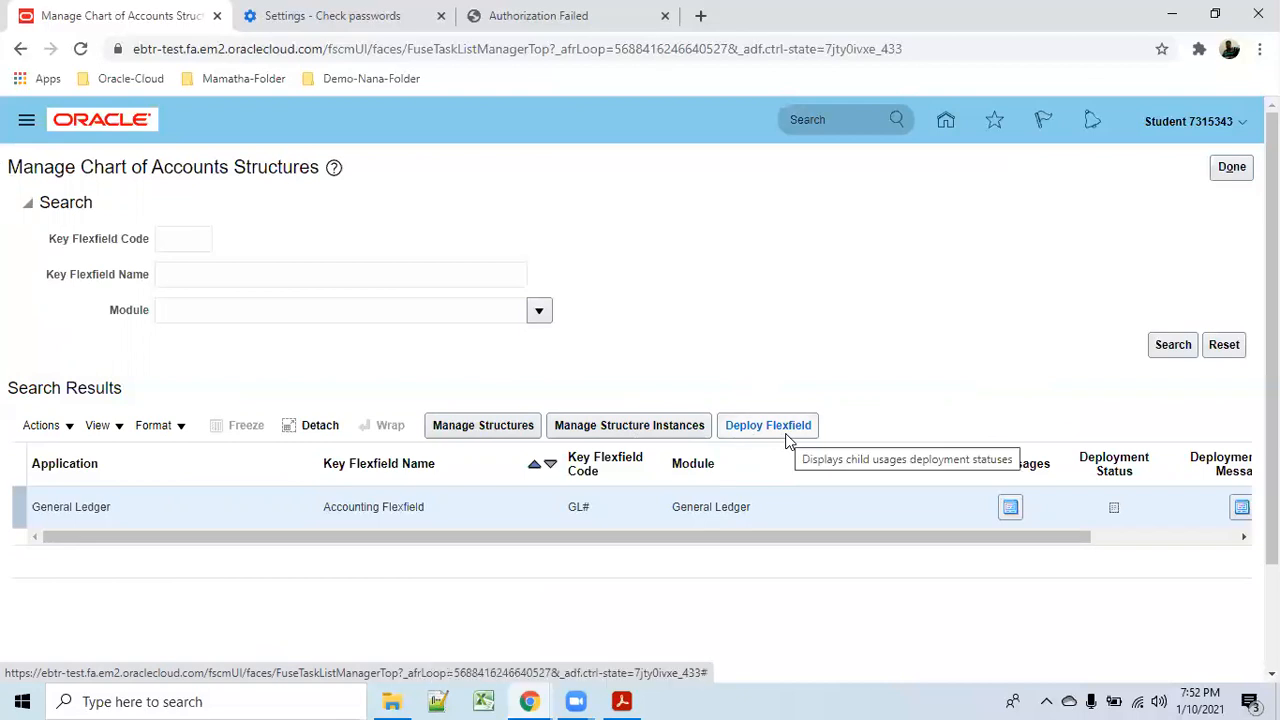
Leave Manage Chart of Accounts Structures with Done, returning to the Financial Reporting Structures tasks.
click(1231, 167)
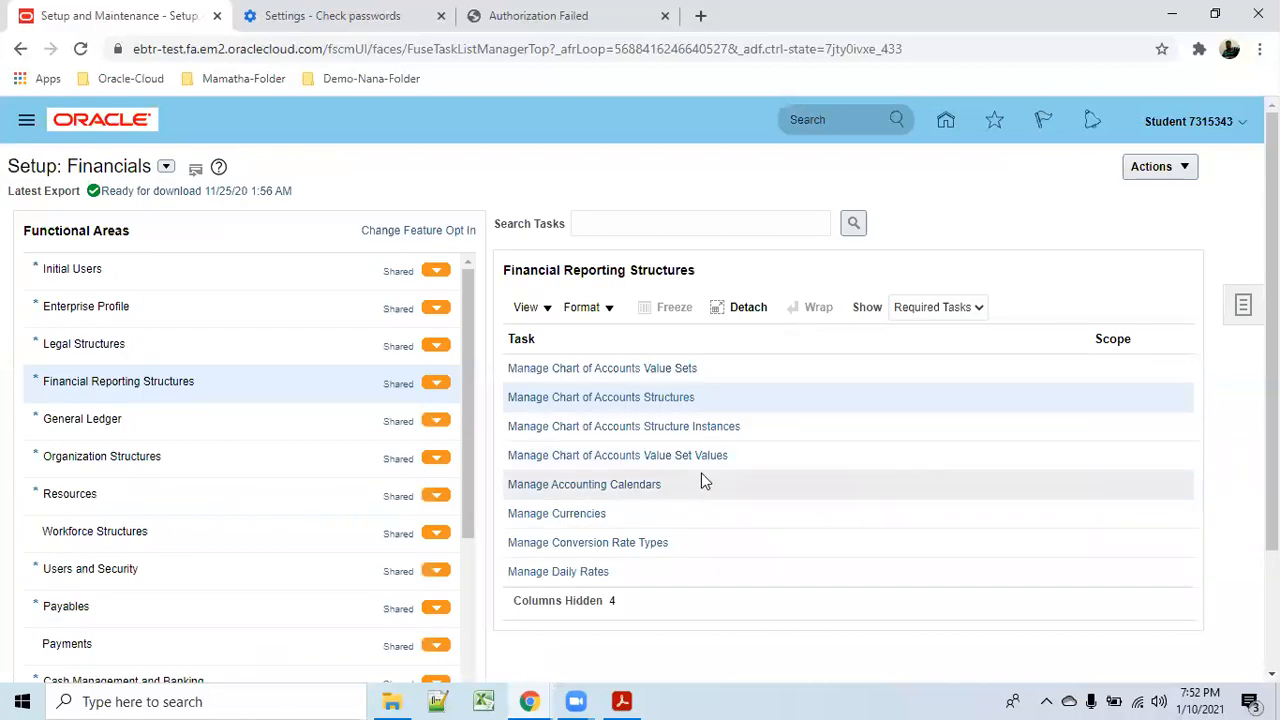
click(566, 518)
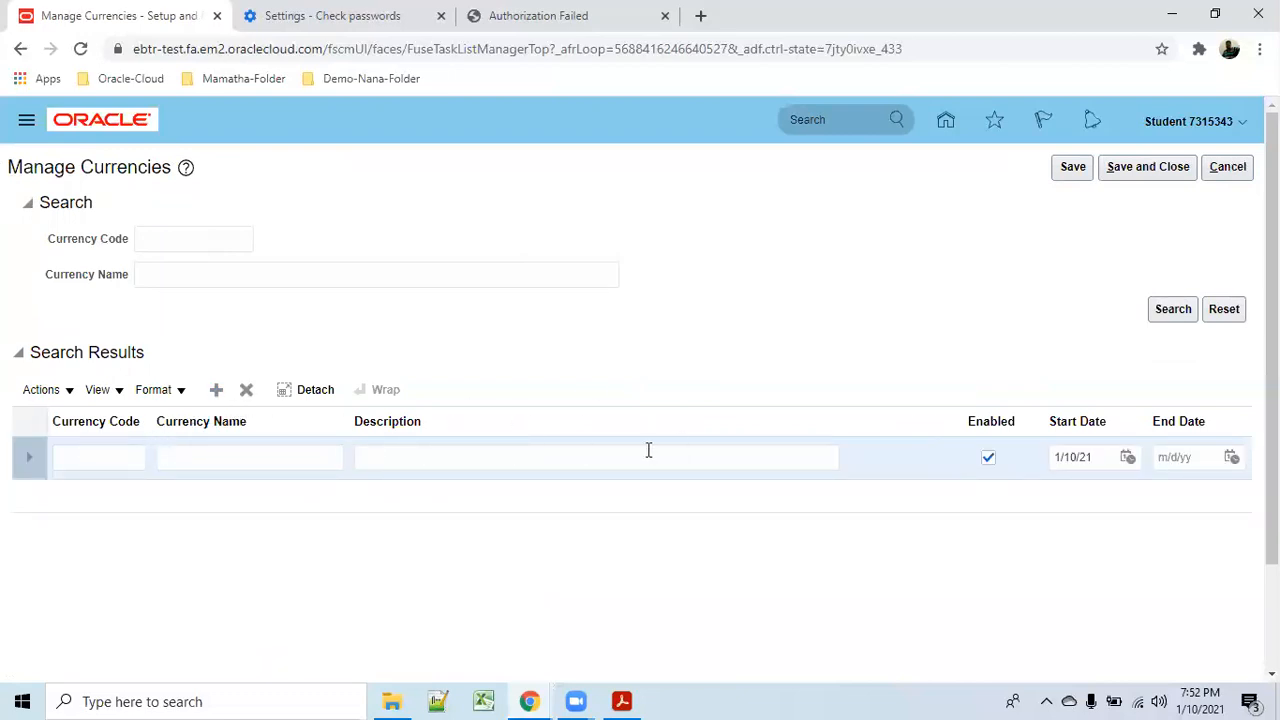
click(110, 450)
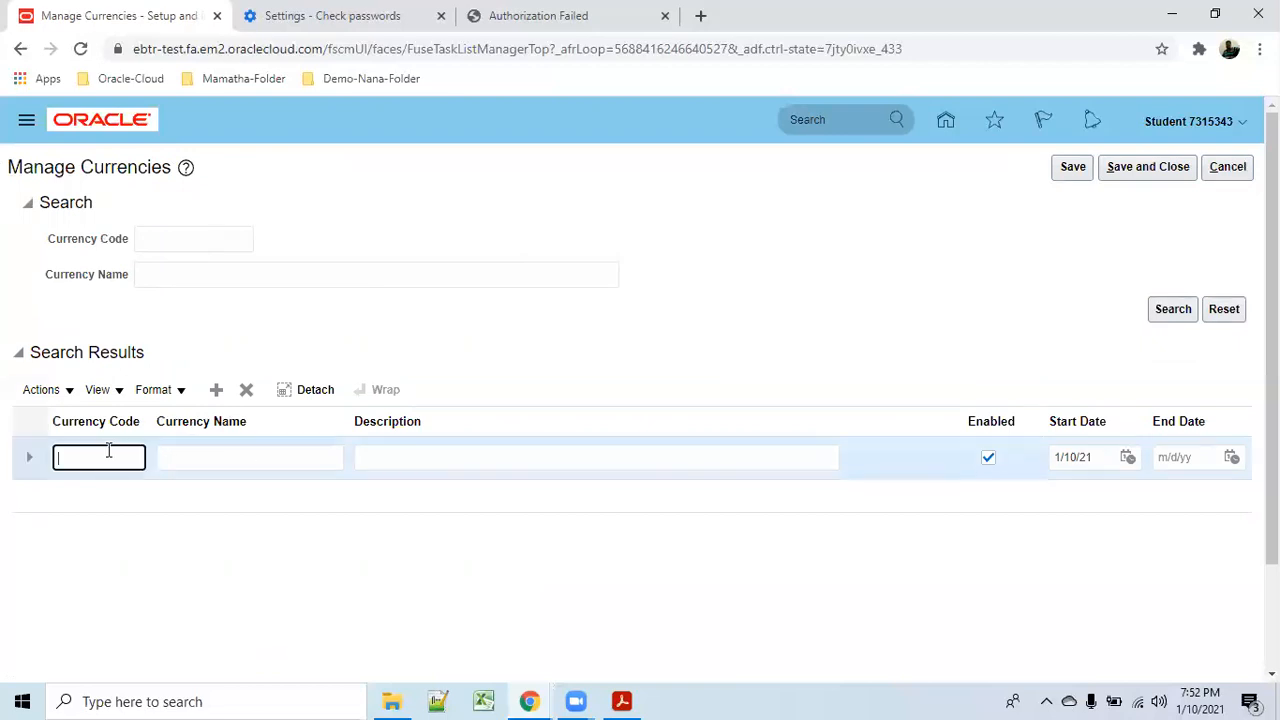
click(215, 454)
click(400, 457)
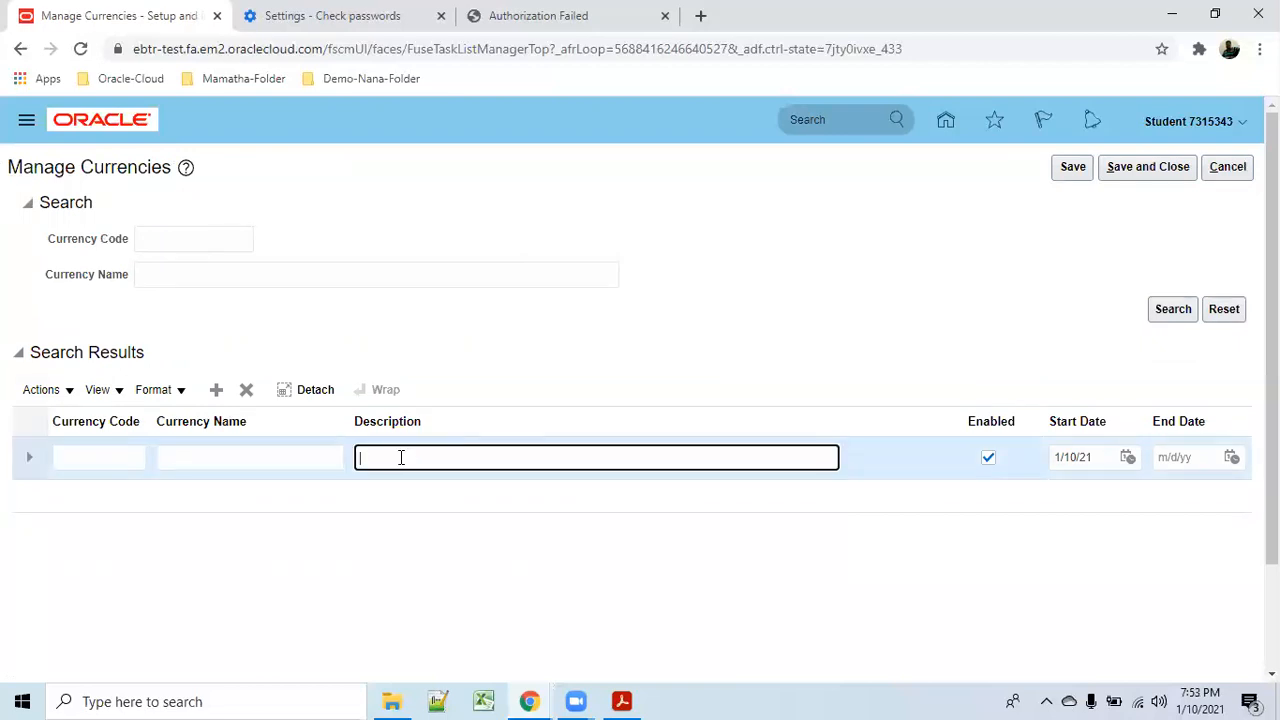
click(1243, 170)
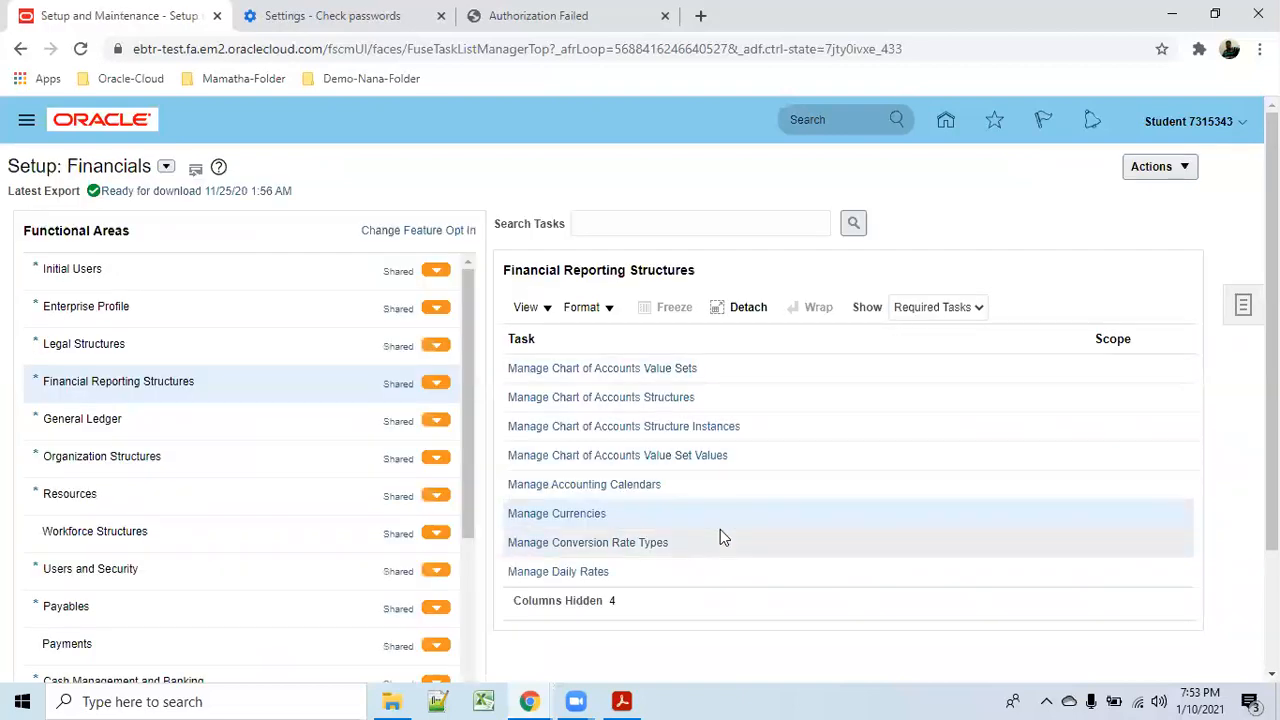
Open Manage Accounting Calendars and add a new calendar to reach its Calendar Options form.
click(628, 485)
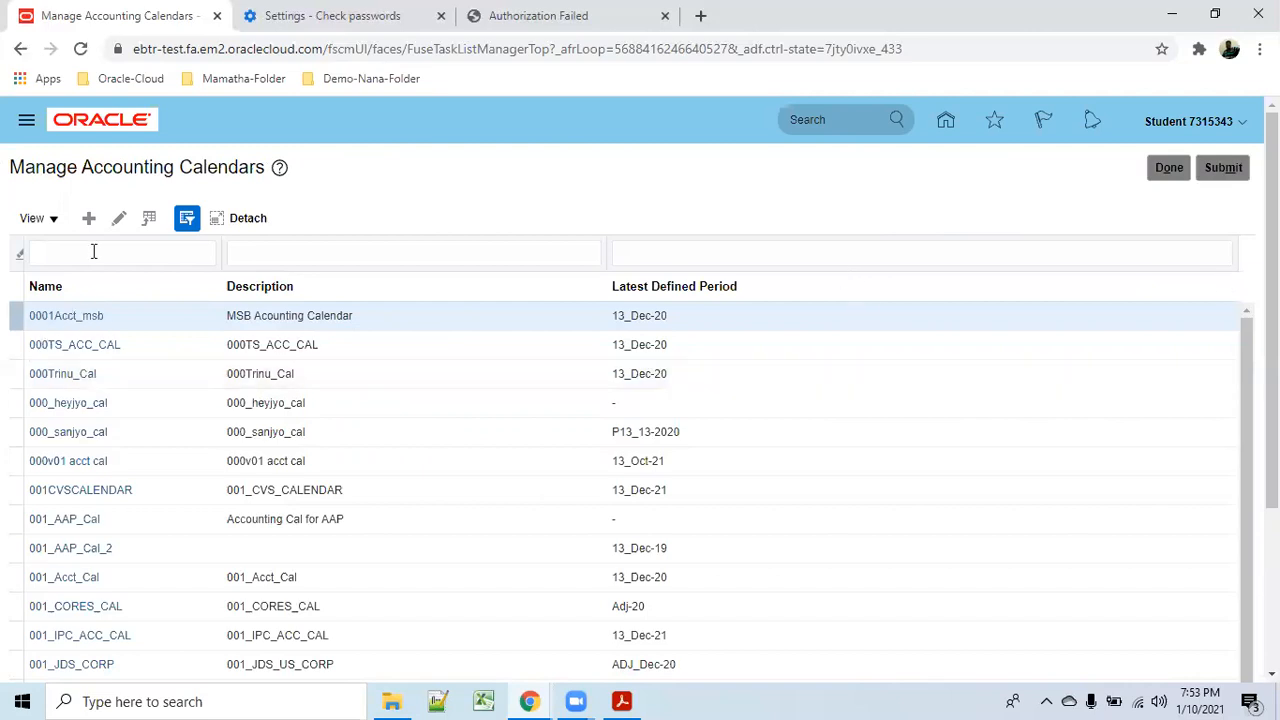
click(89, 220)
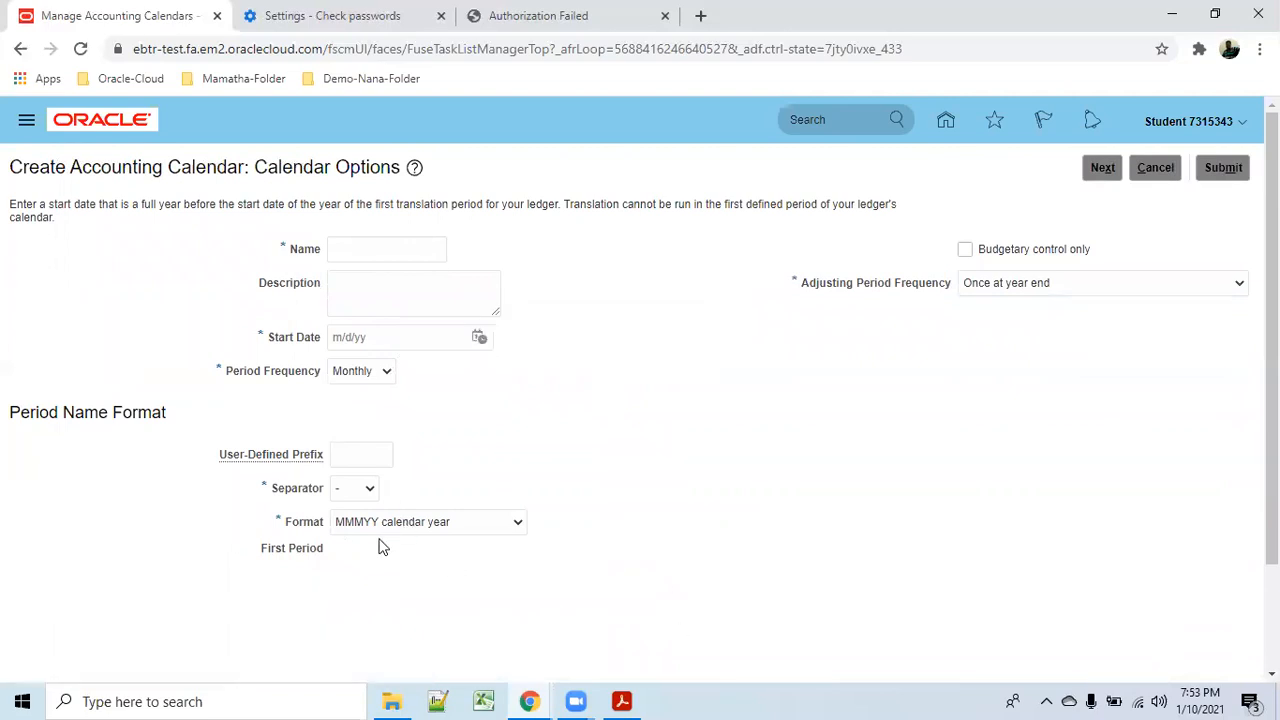
Review period name formats and frequencies, keeping MMMYY and Monthly, then cancel the calendar.
click(517, 523)
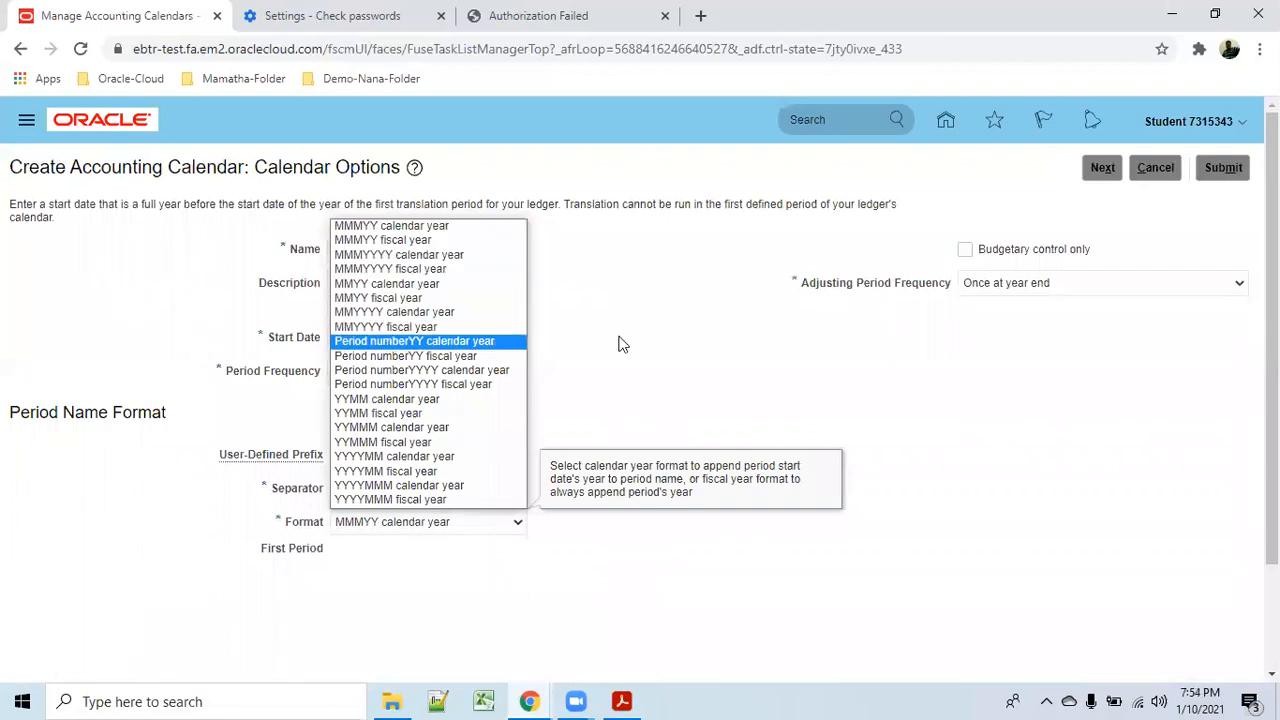
click(686, 401)
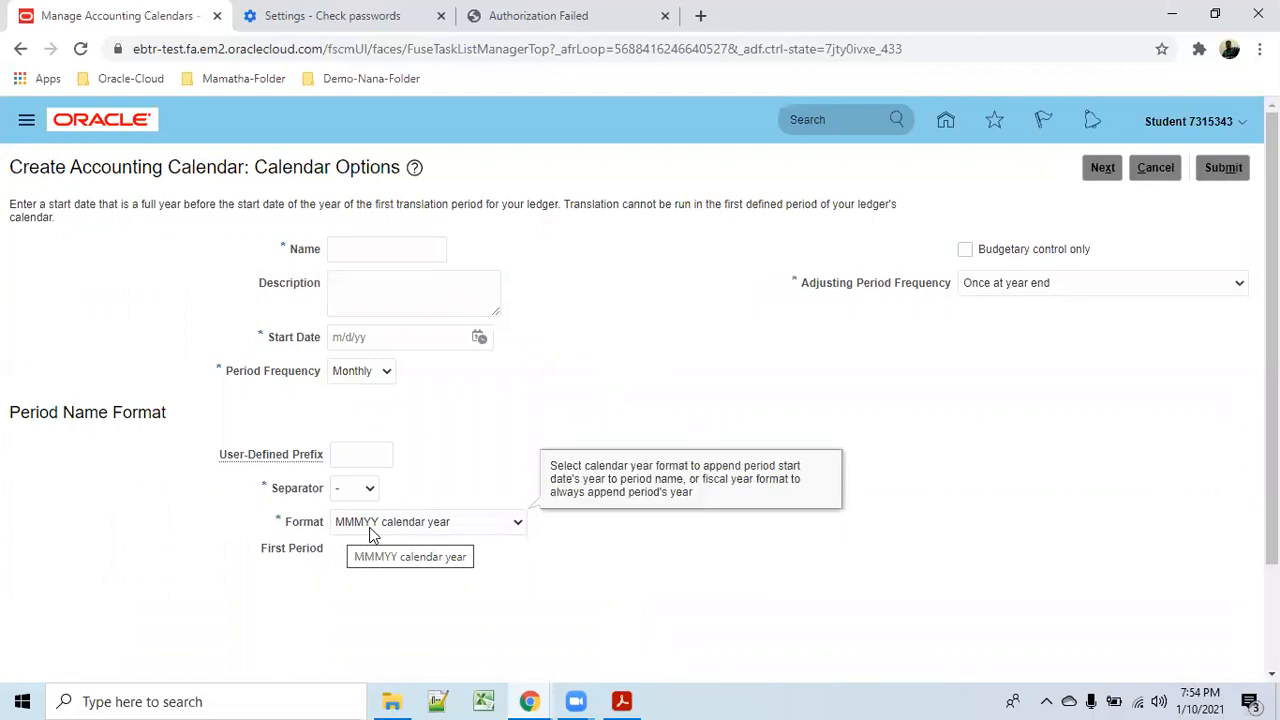
click(524, 523)
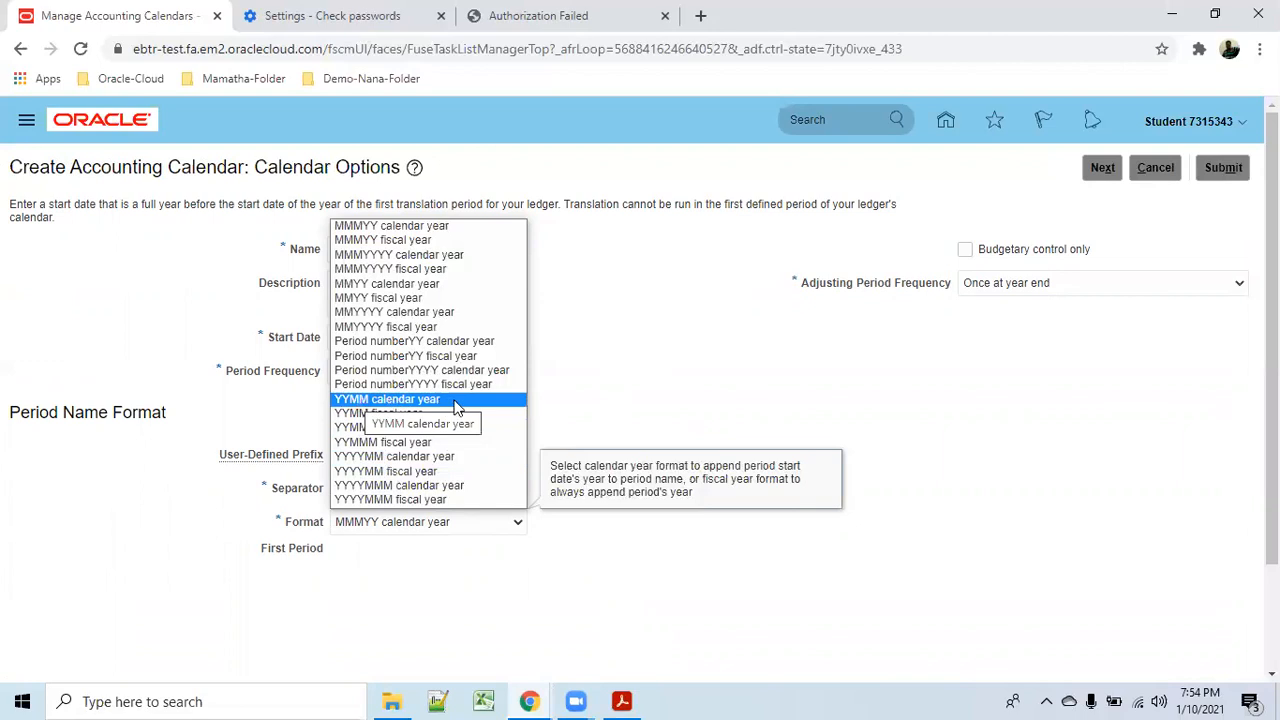
click(985, 405)
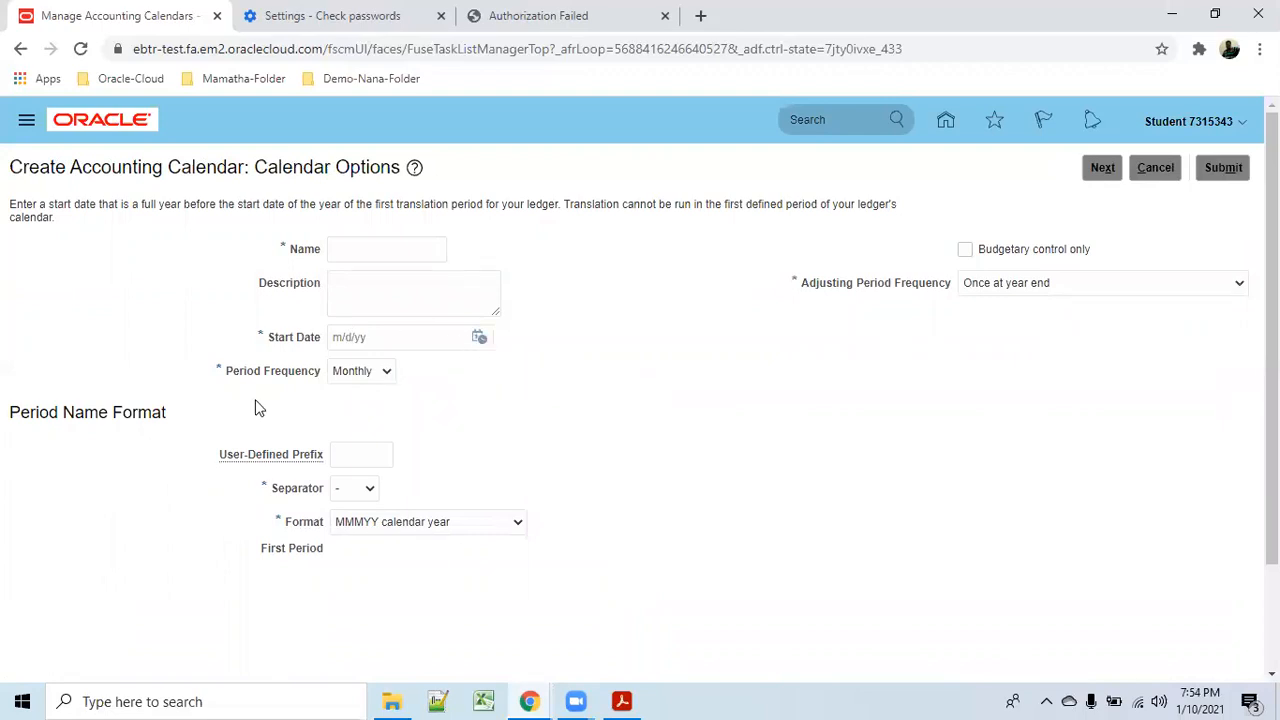
click(386, 372)
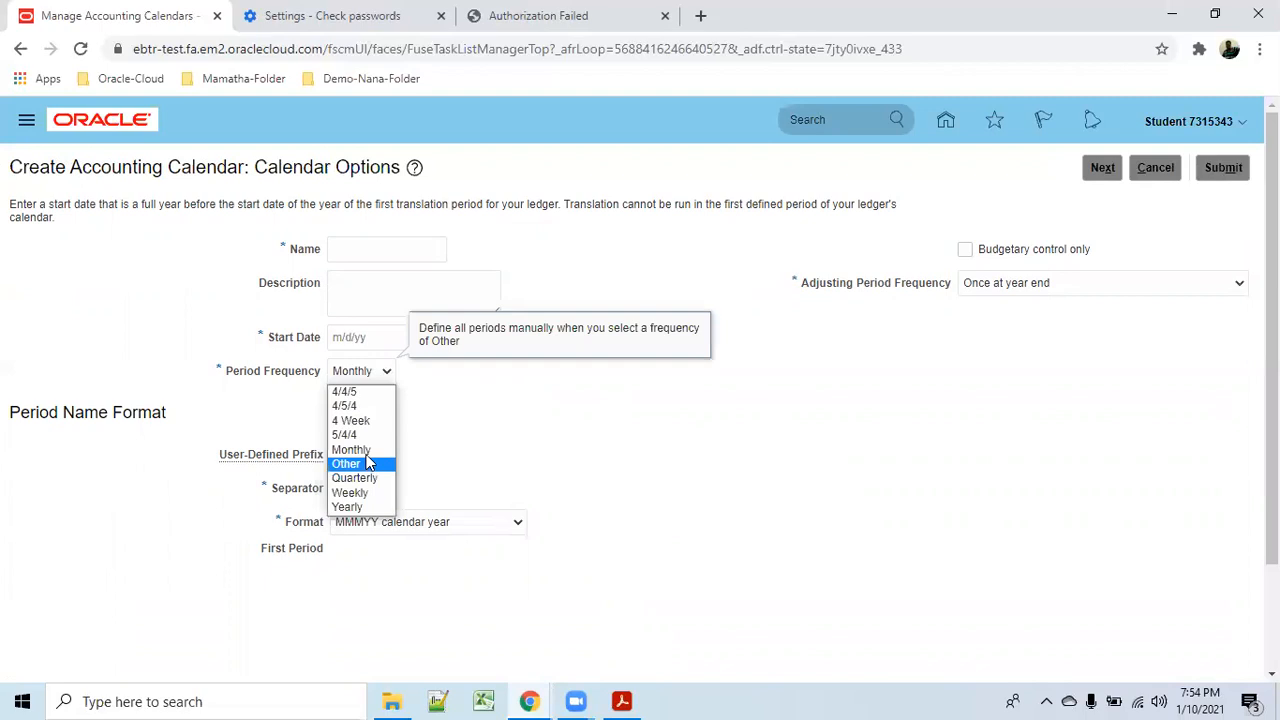
click(590, 485)
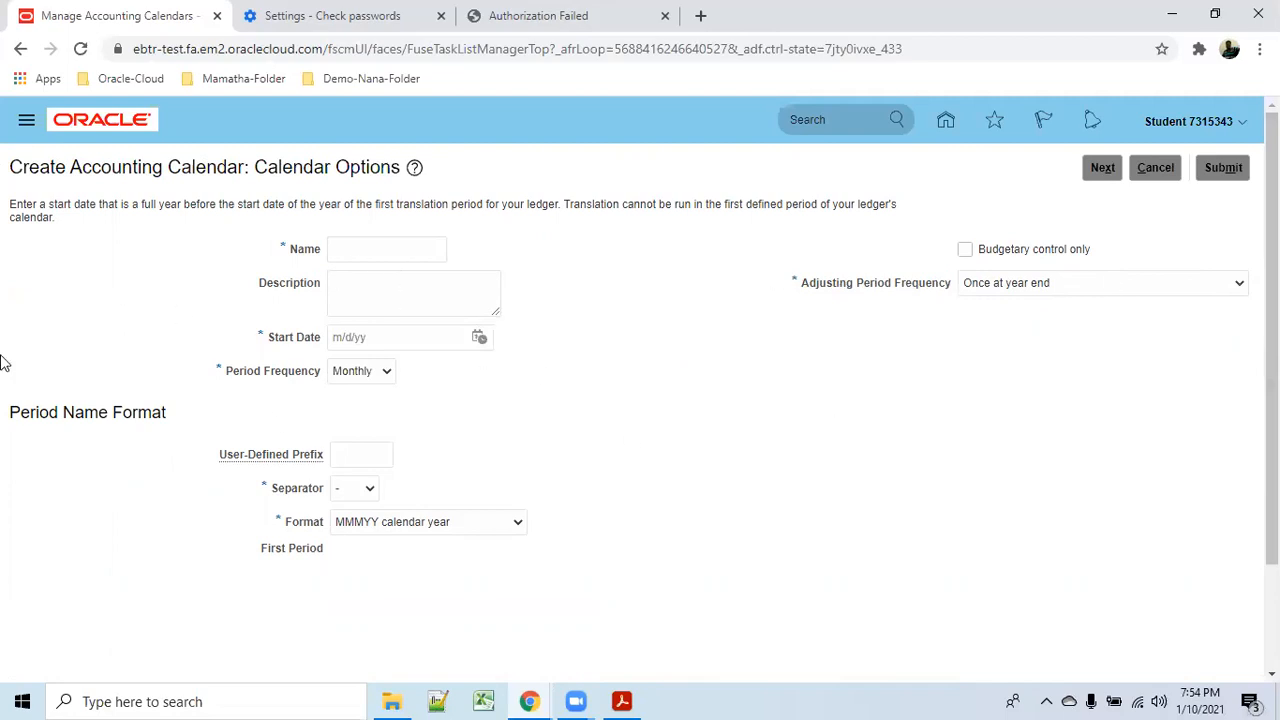
click(1160, 168)
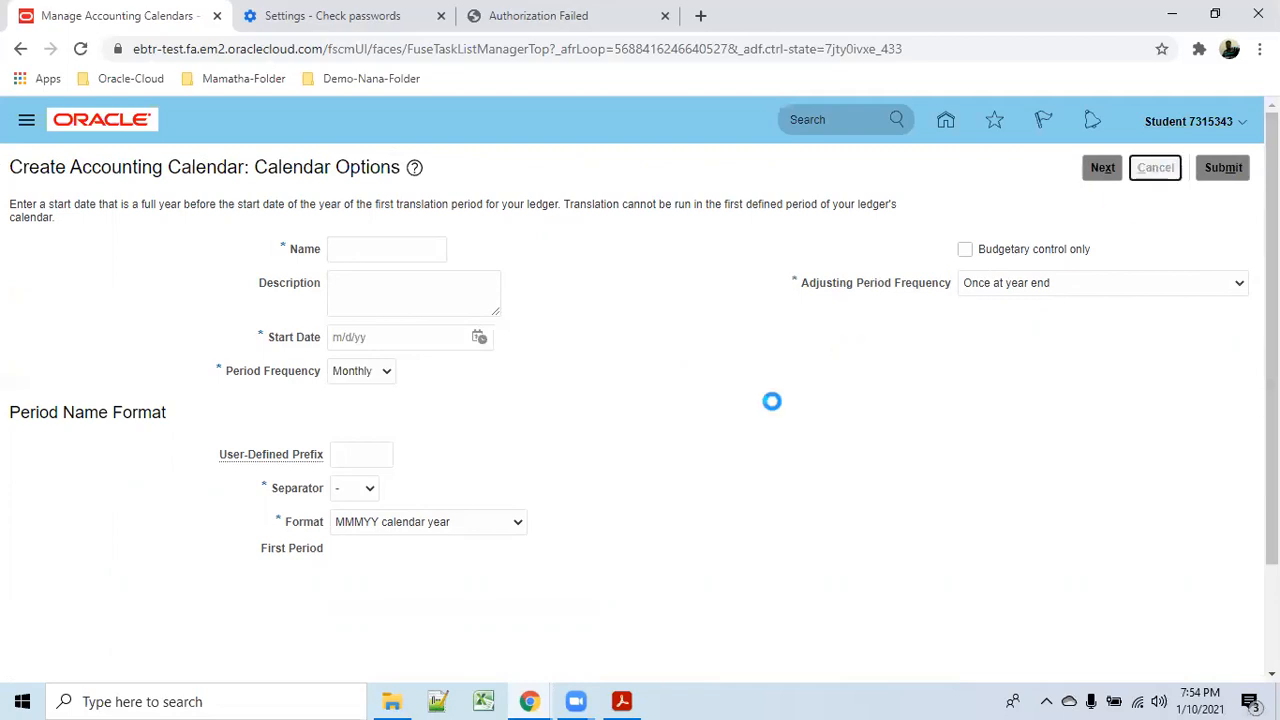
Go to Legal Structures and set Manage Legal Entity's scope to Select and Add.
click(1223, 167)
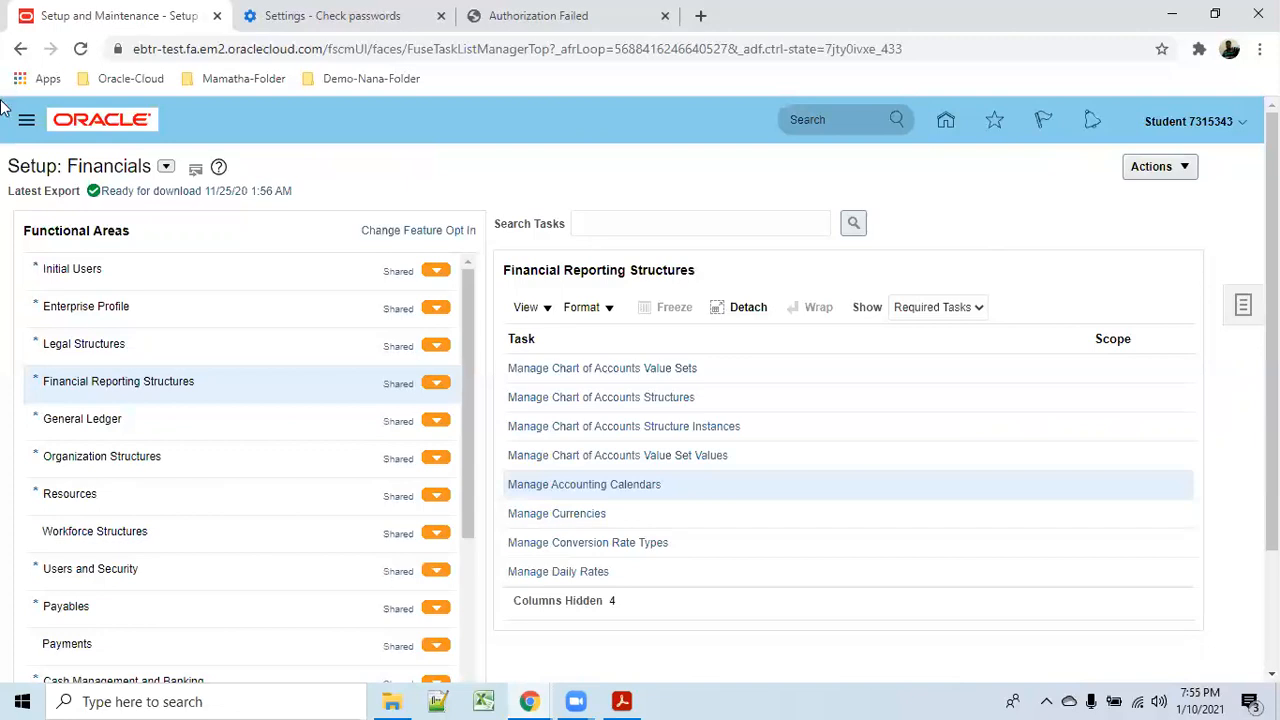
click(94, 343)
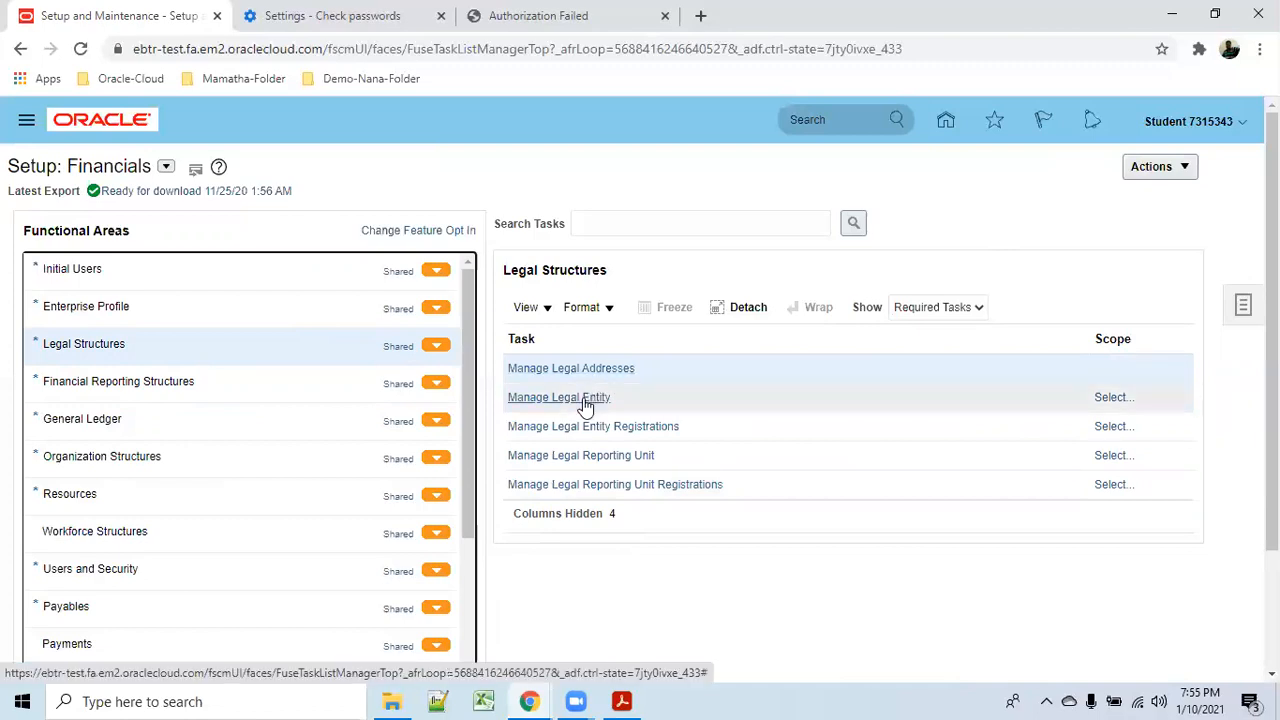
click(583, 399)
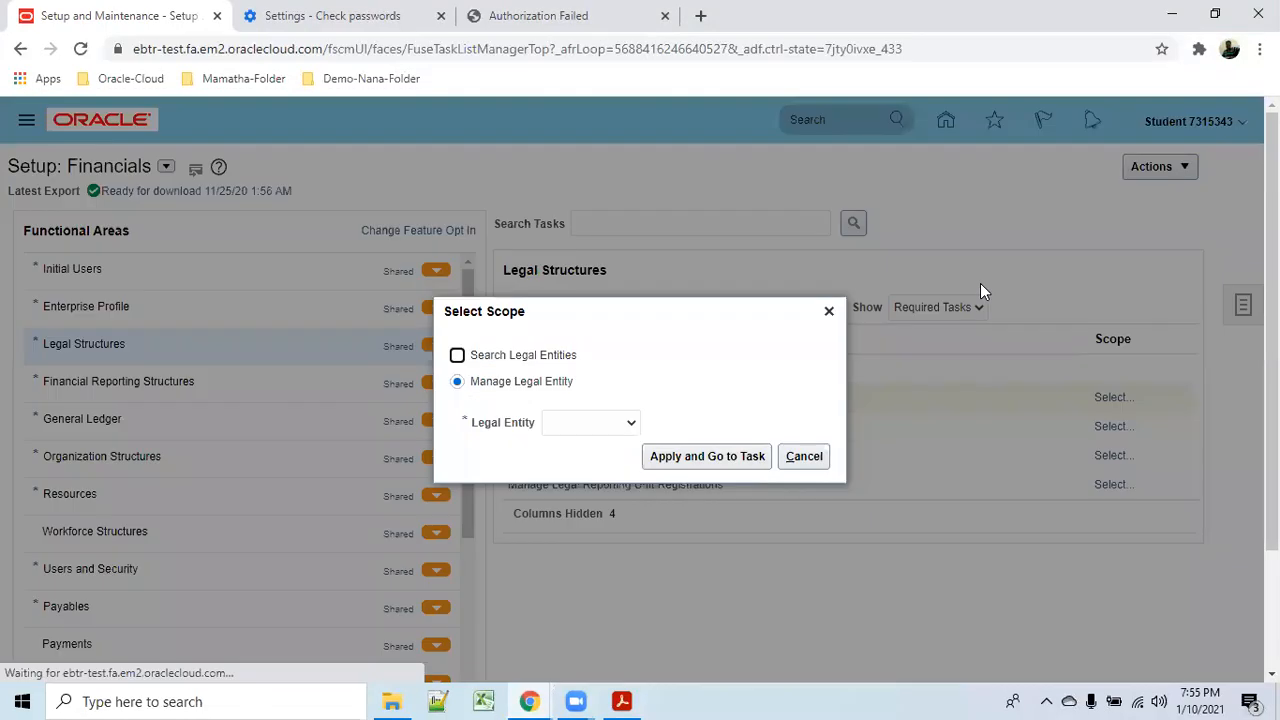
click(801, 456)
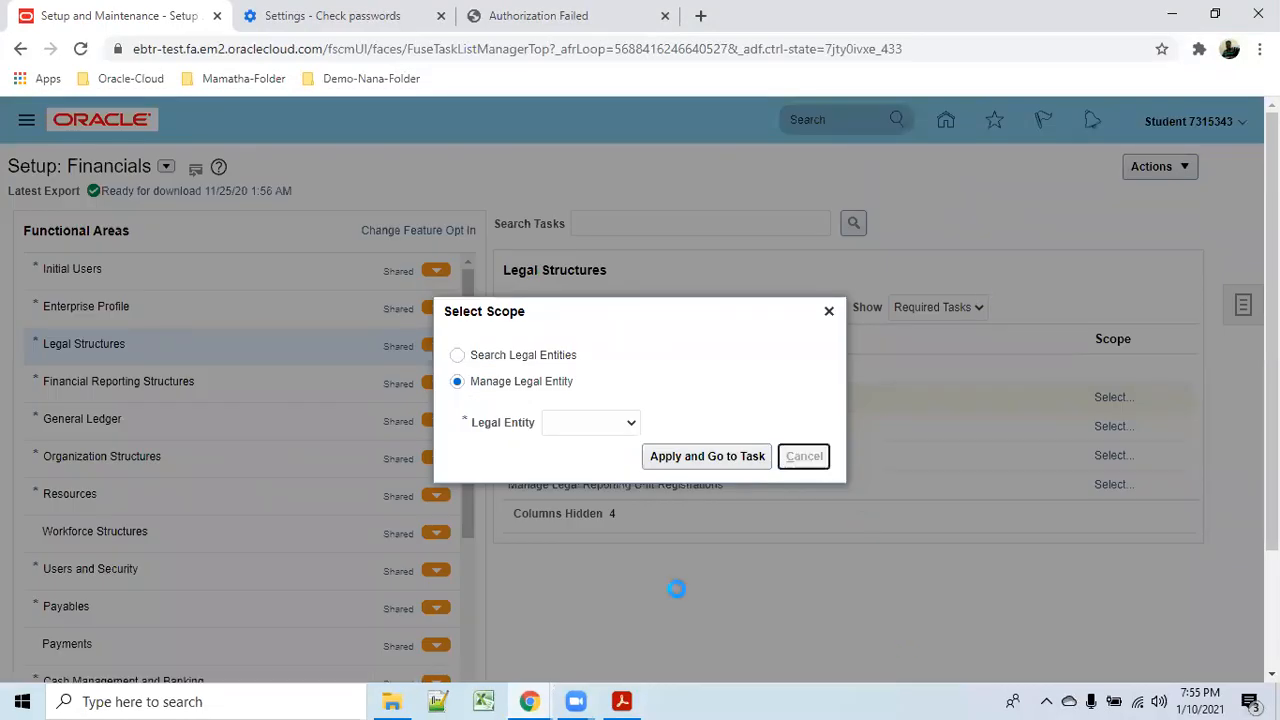
click(1113, 399)
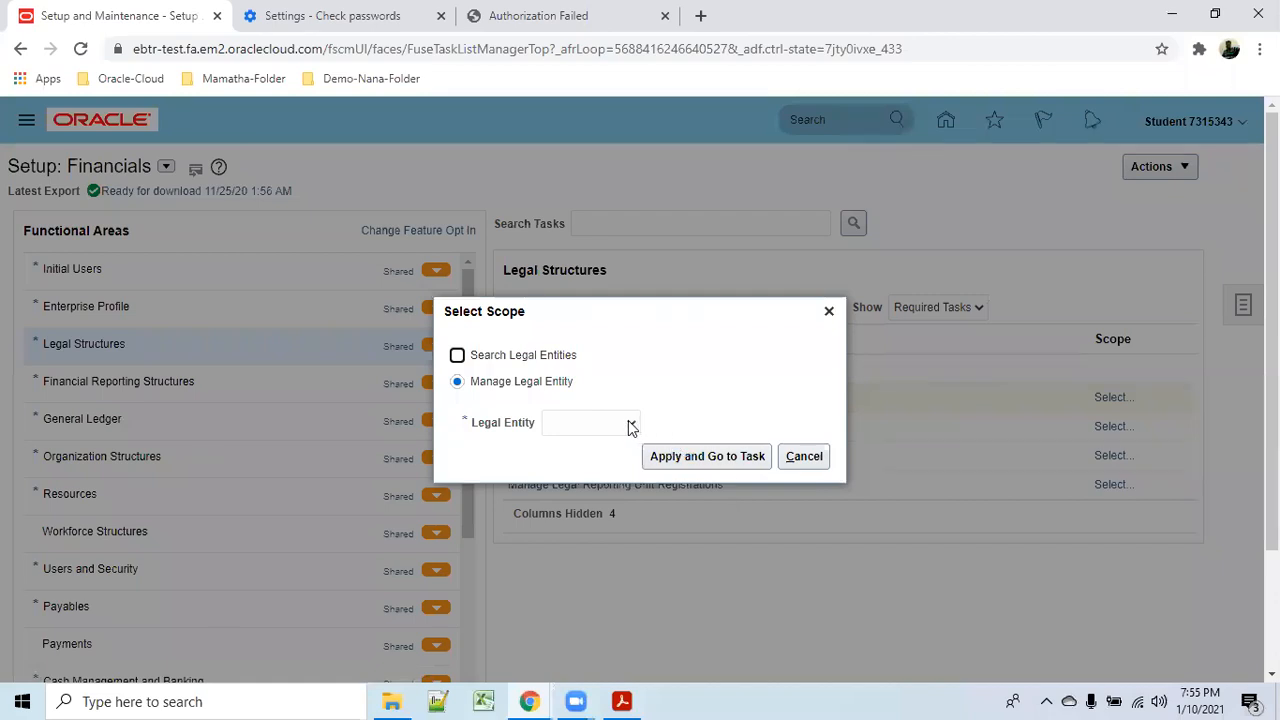
click(631, 423)
click(598, 471)
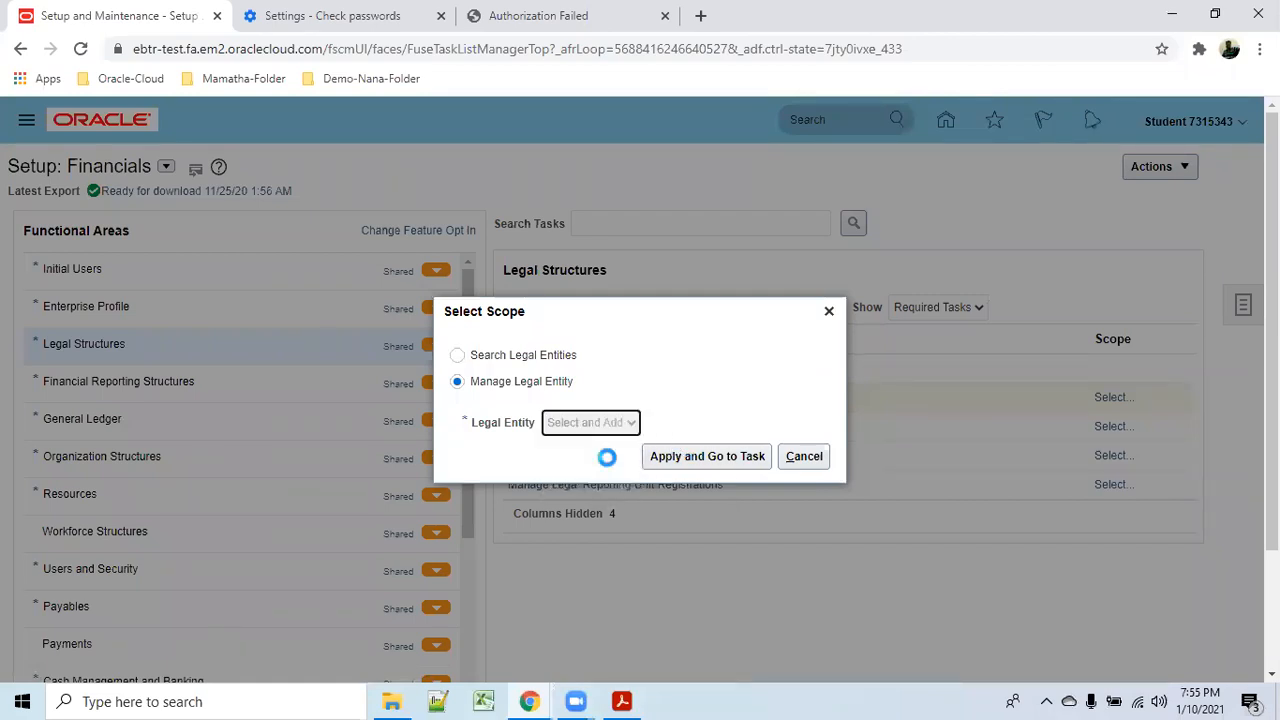
Apply the scope, scroll the legal entities list, and select the 0001_amsb entity.
click(733, 456)
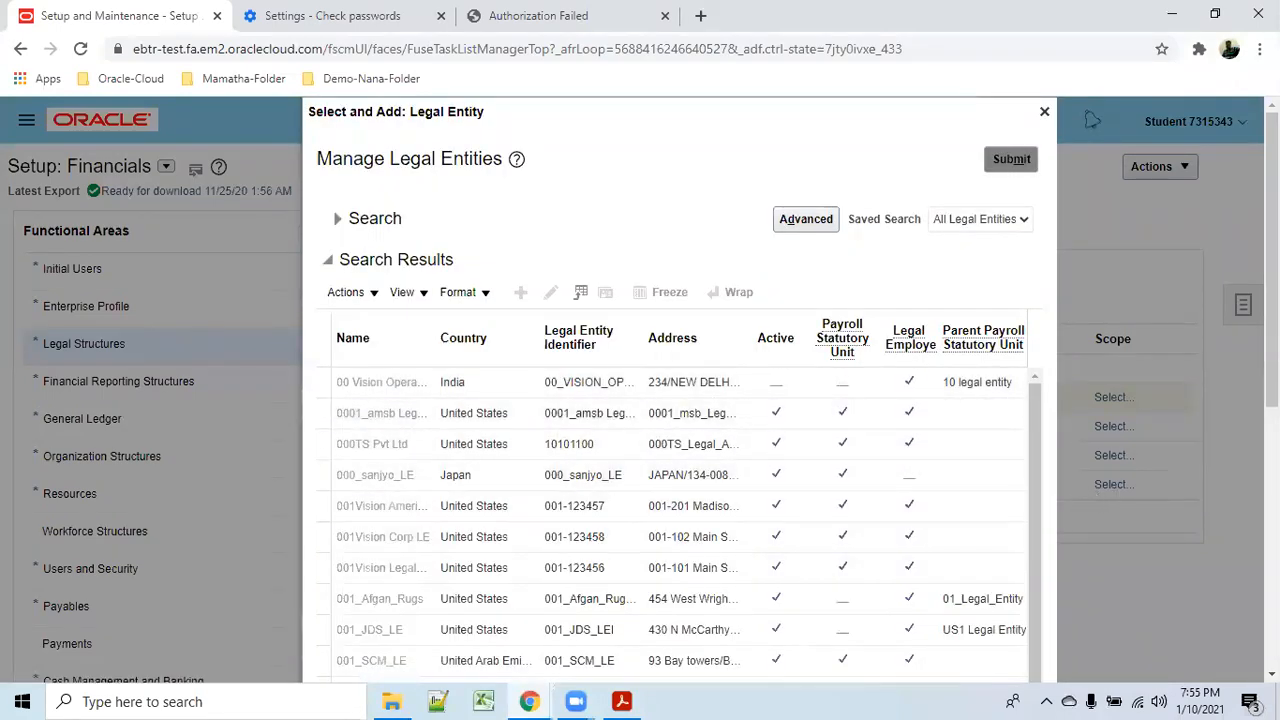
scroll(1272, 300, down, 2)
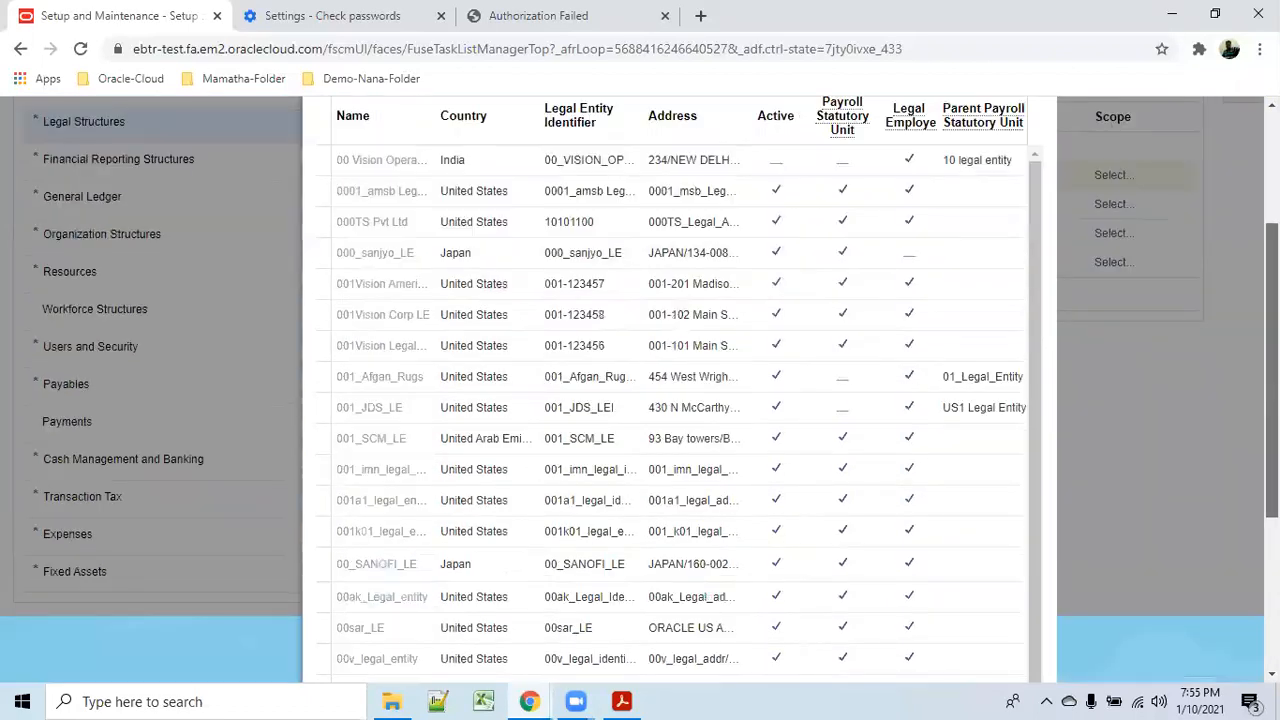
scroll(640, 390, down, 3)
drag(1037, 553, 1040, 354)
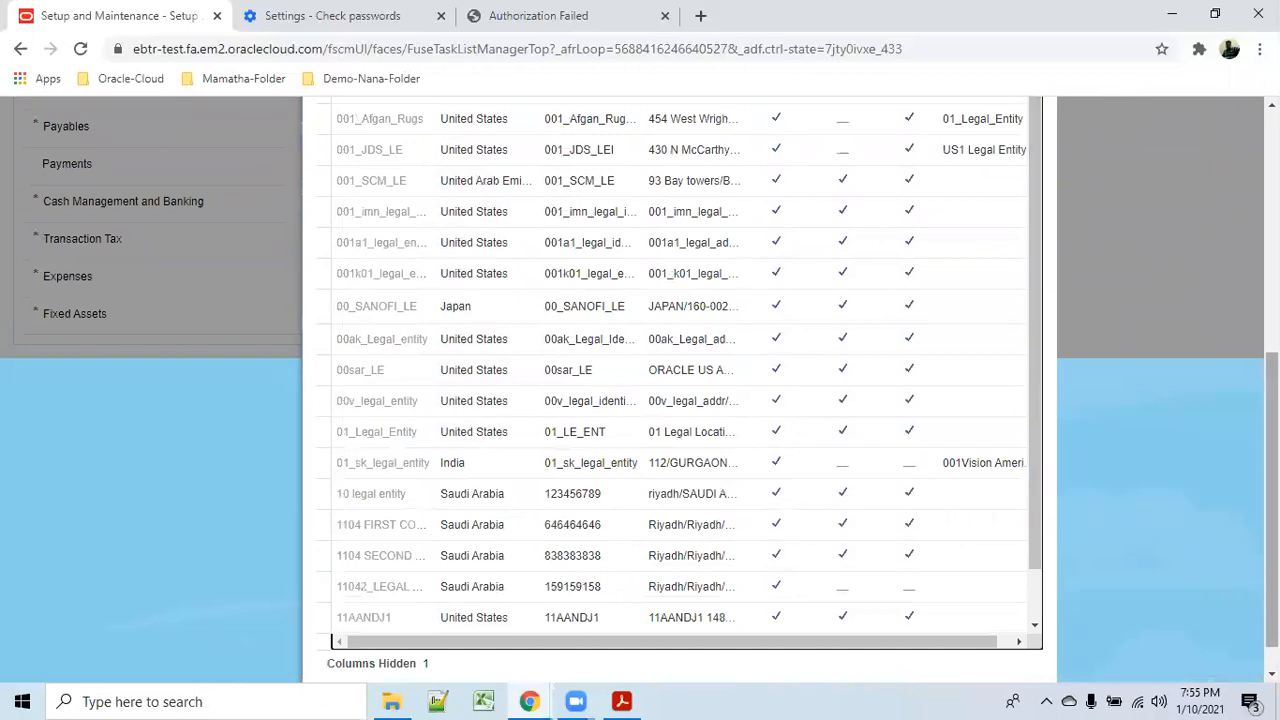
scroll(640, 390, up, 4)
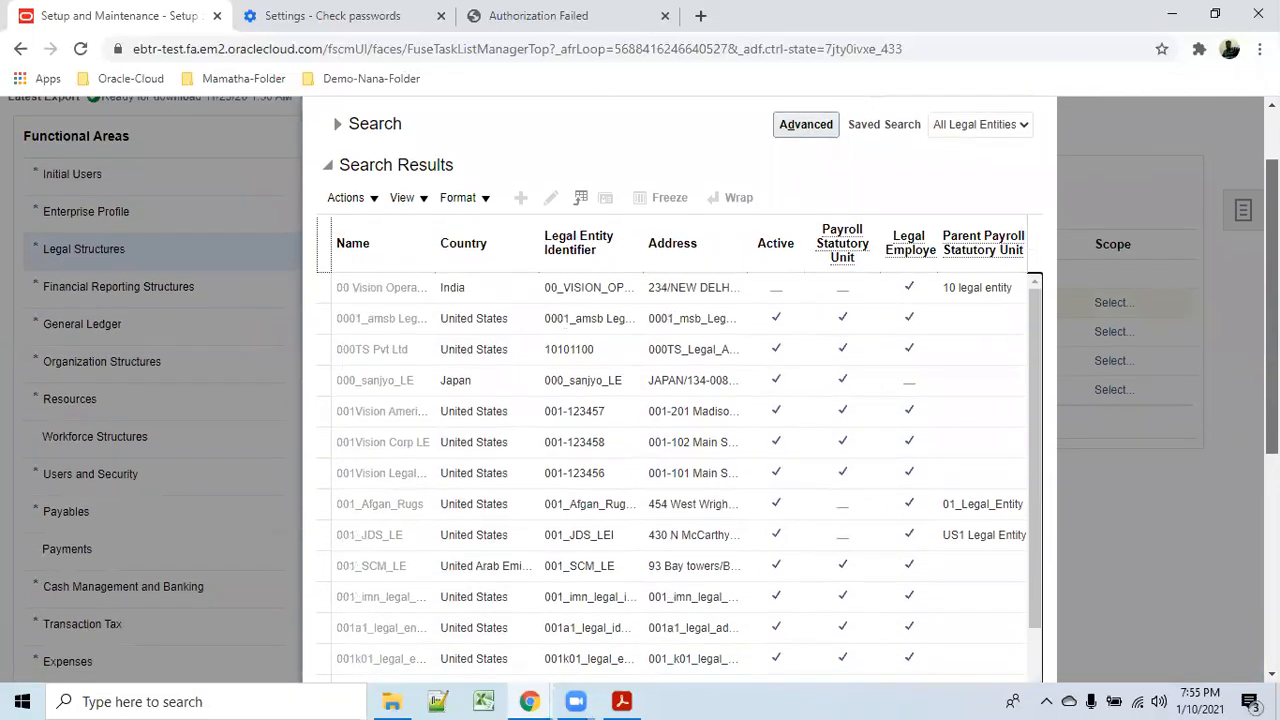
scroll(640, 390, down, 1)
scroll(639, 315, up, 2)
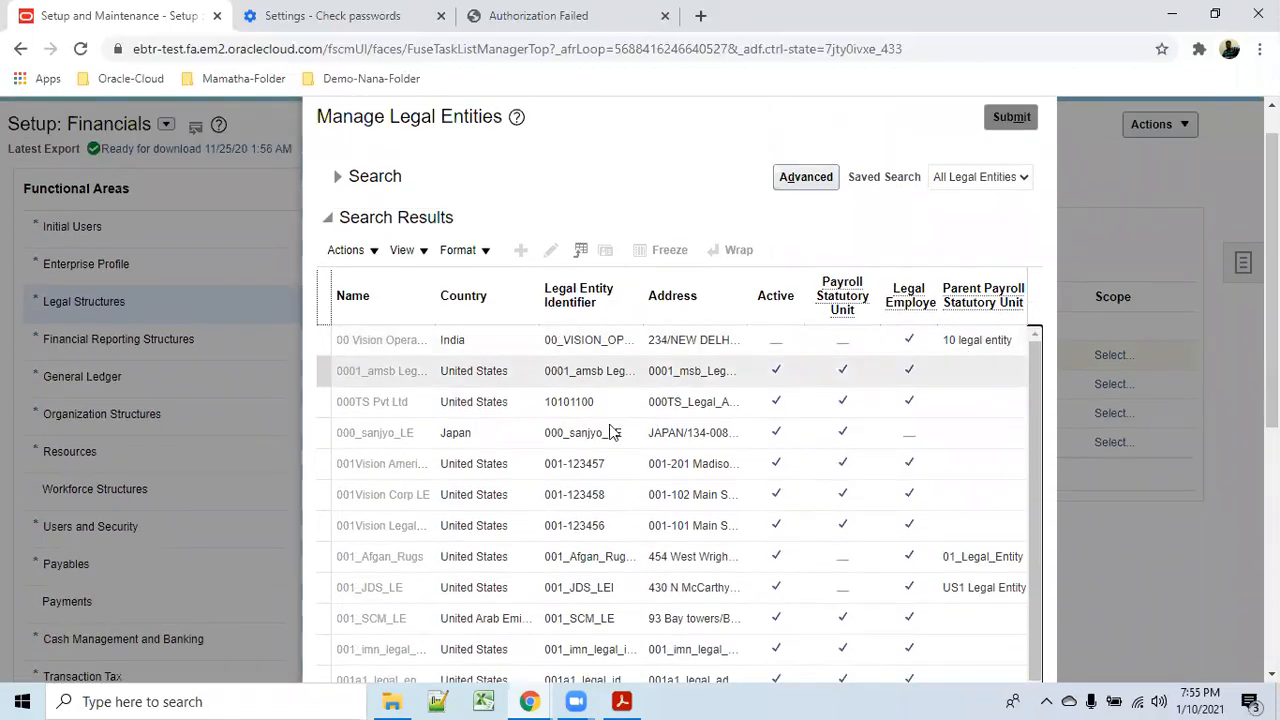
click(617, 373)
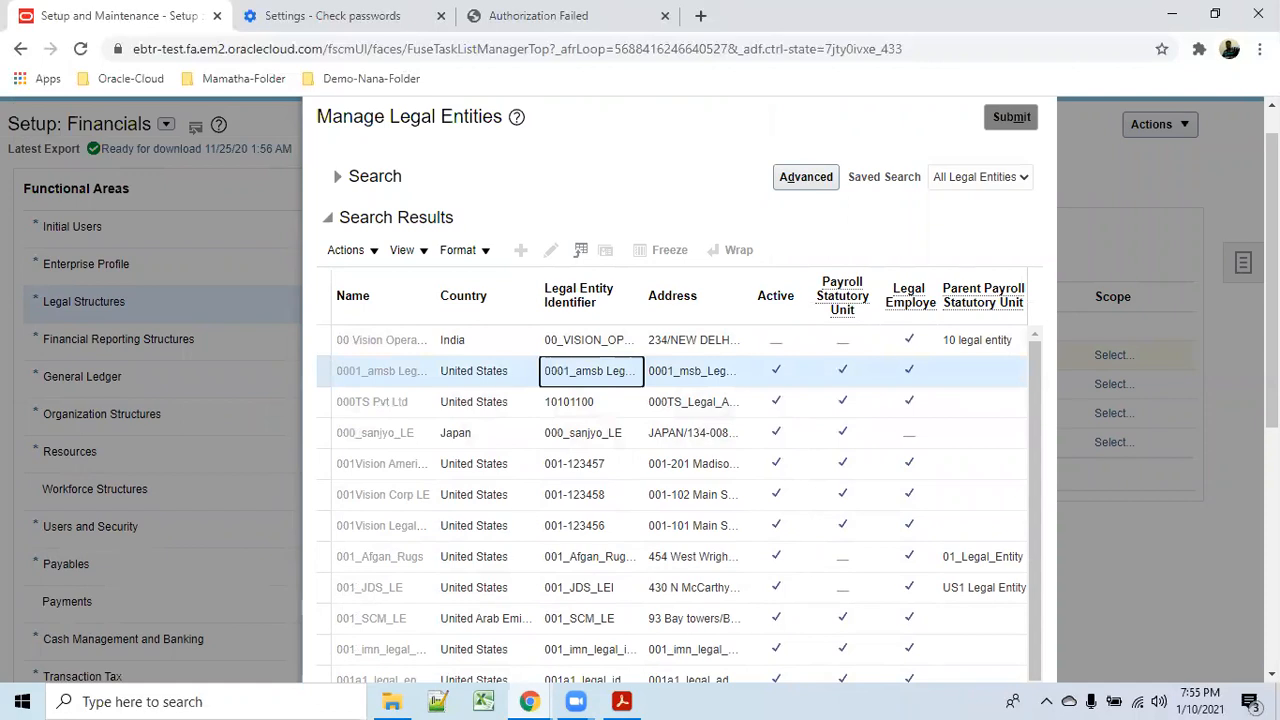
drag(1272, 281, 1272, 521)
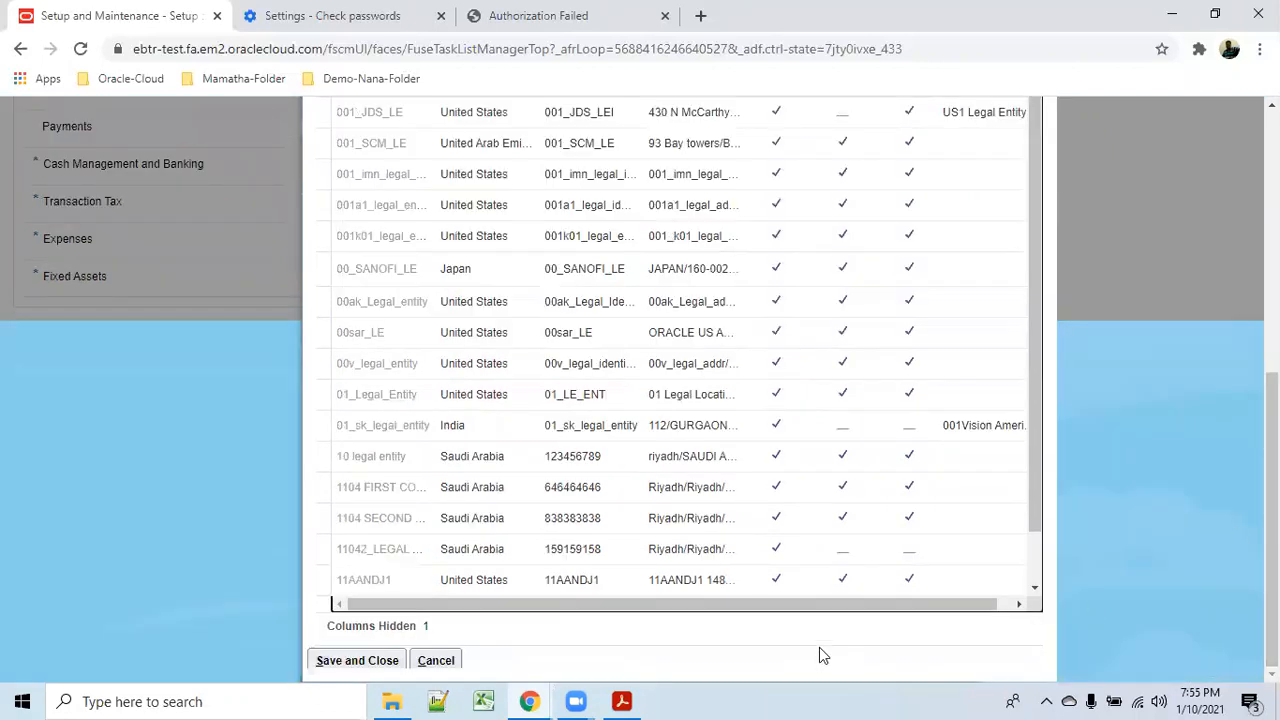
Confirm 0001_amsb, glance at its address options, and save and close the legal entity.
click(330, 660)
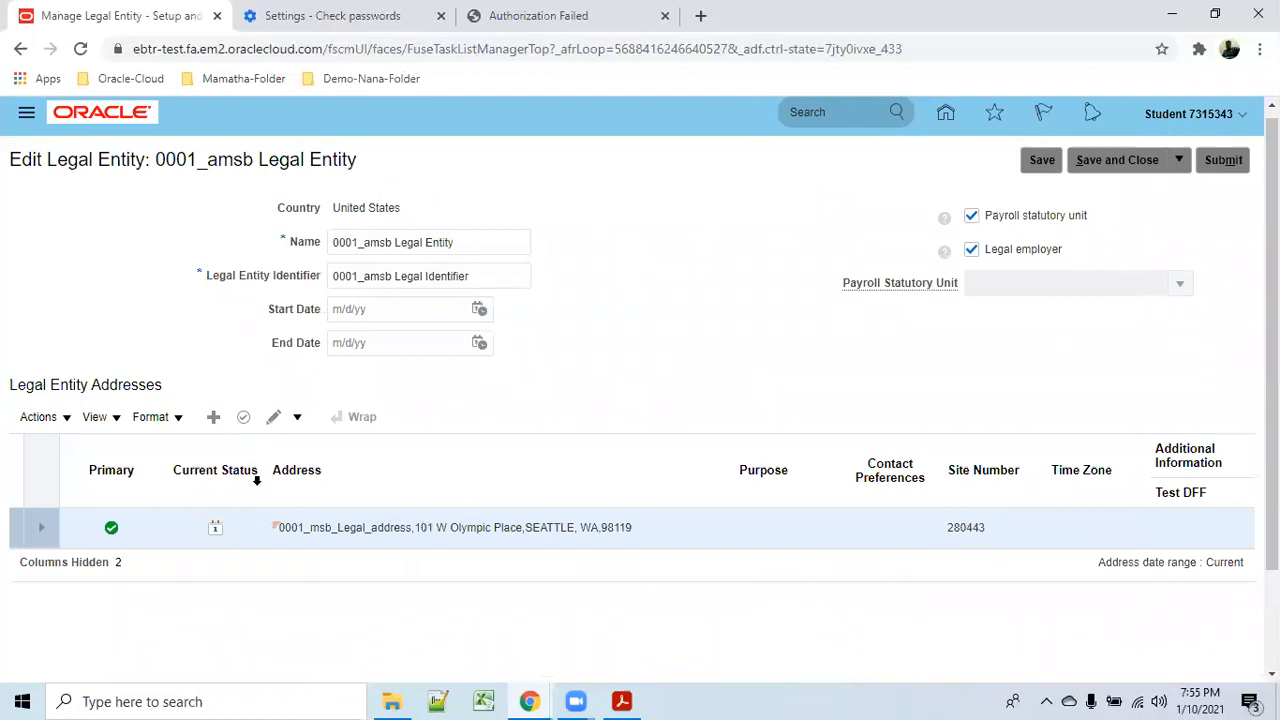
click(297, 418)
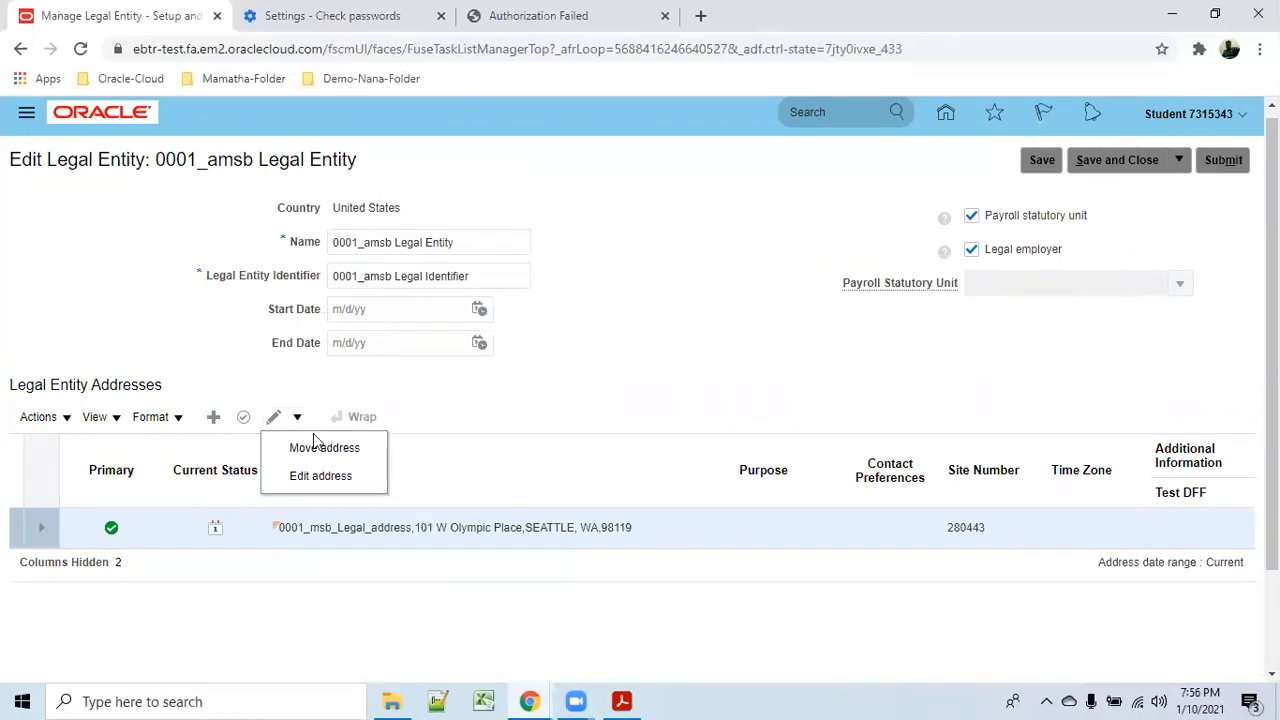
click(615, 388)
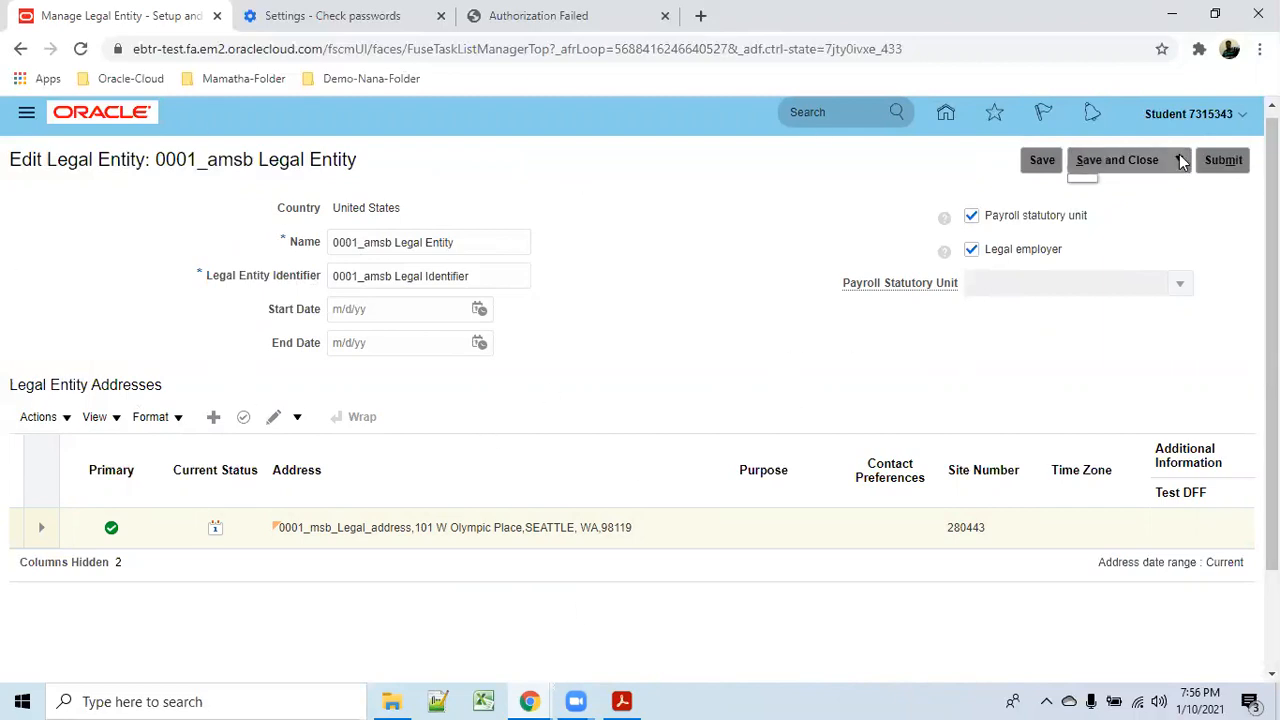
click(1080, 164)
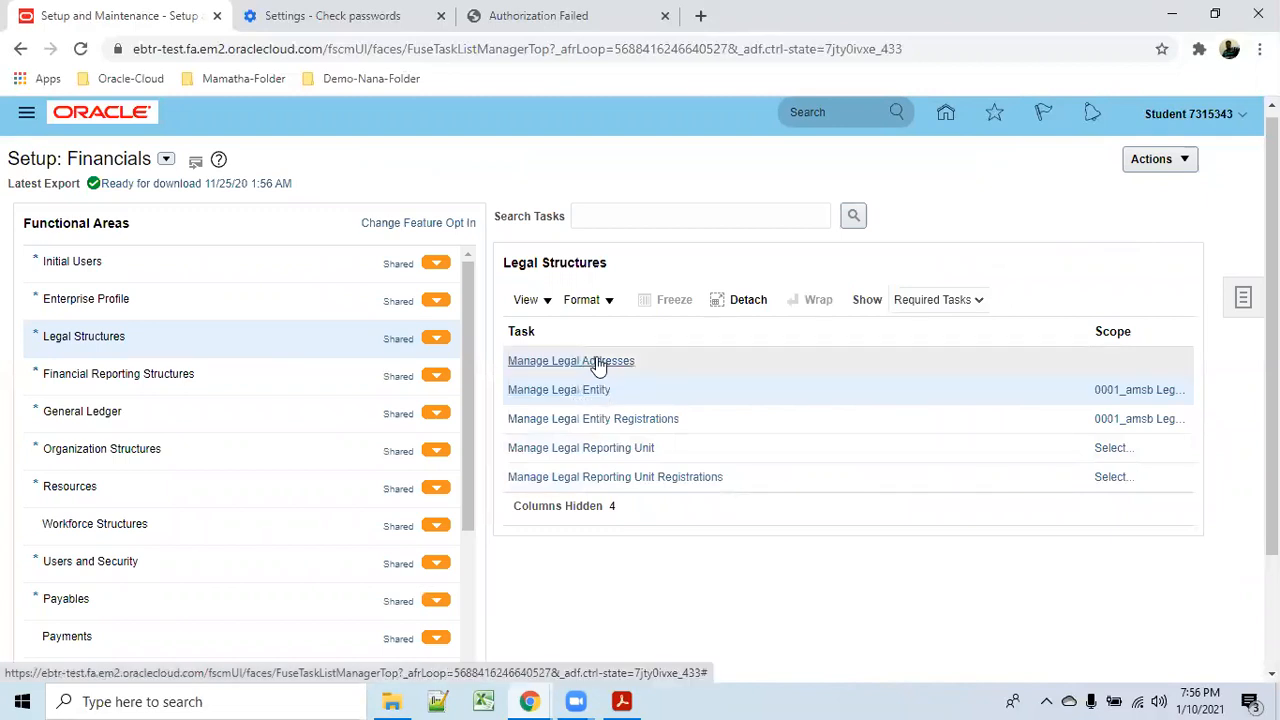
Browse the Financial Reporting Structures and General Ledger task lists.
click(582, 403)
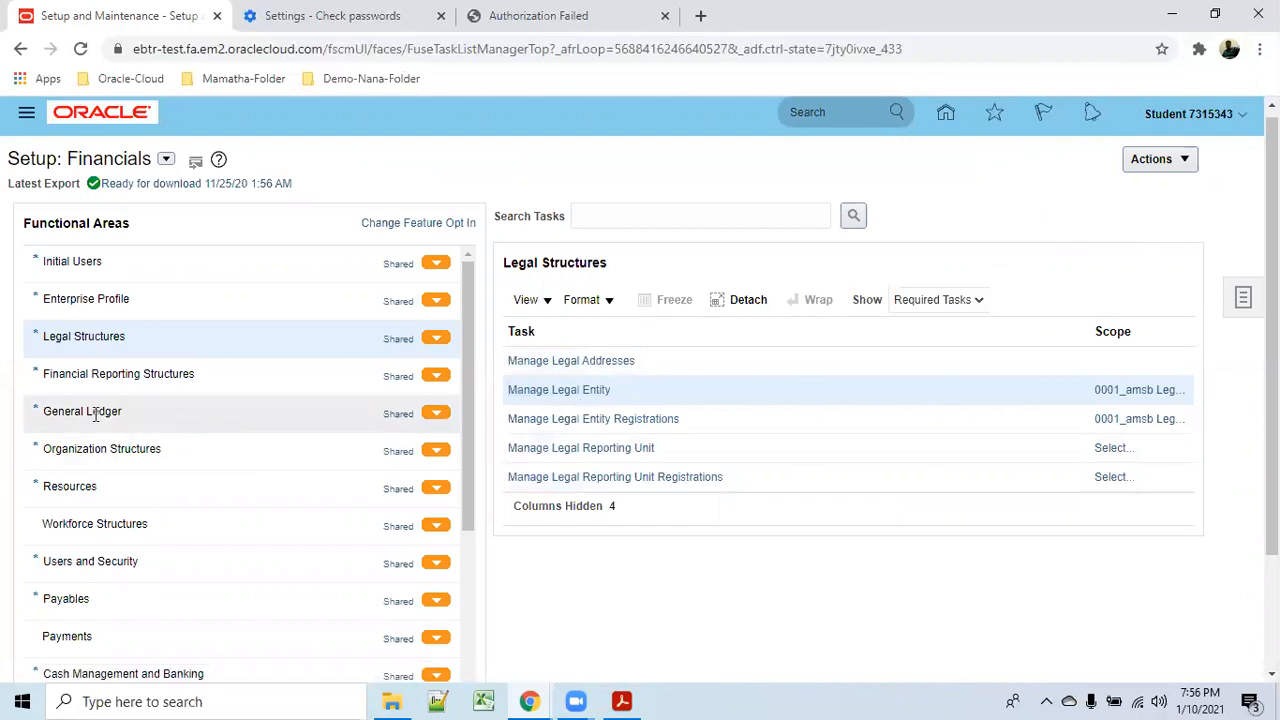
click(149, 373)
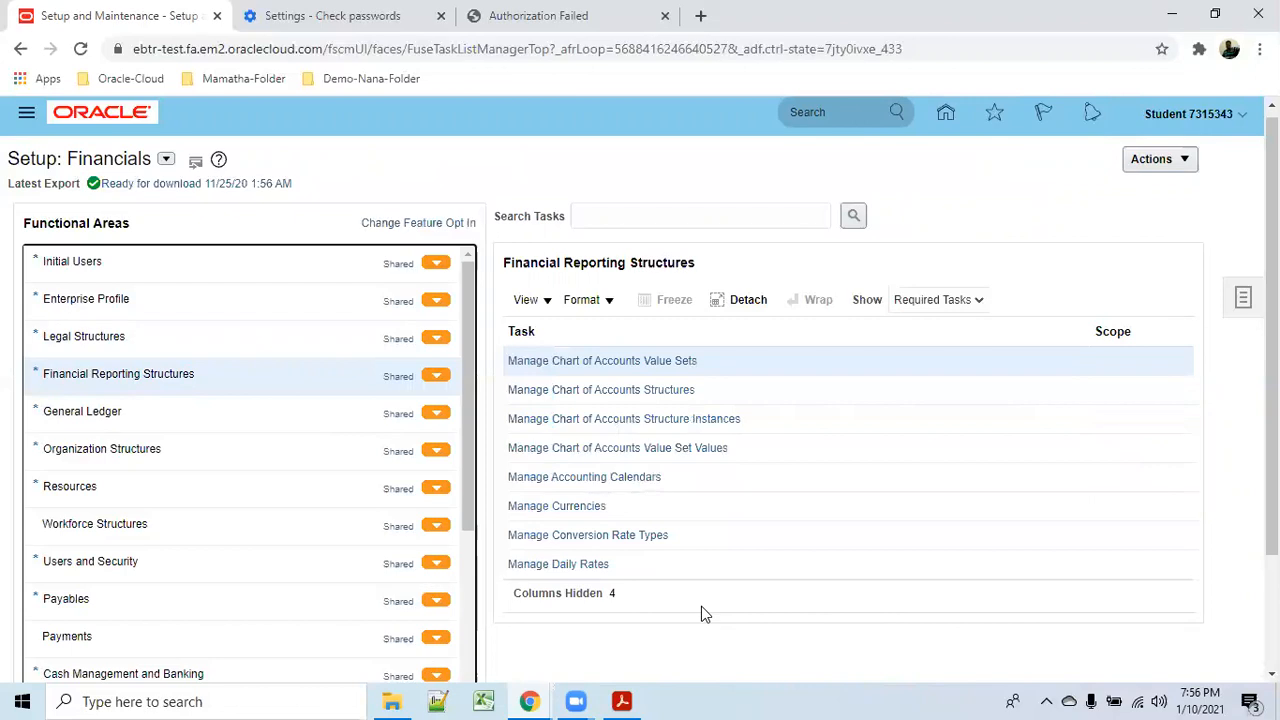
click(120, 410)
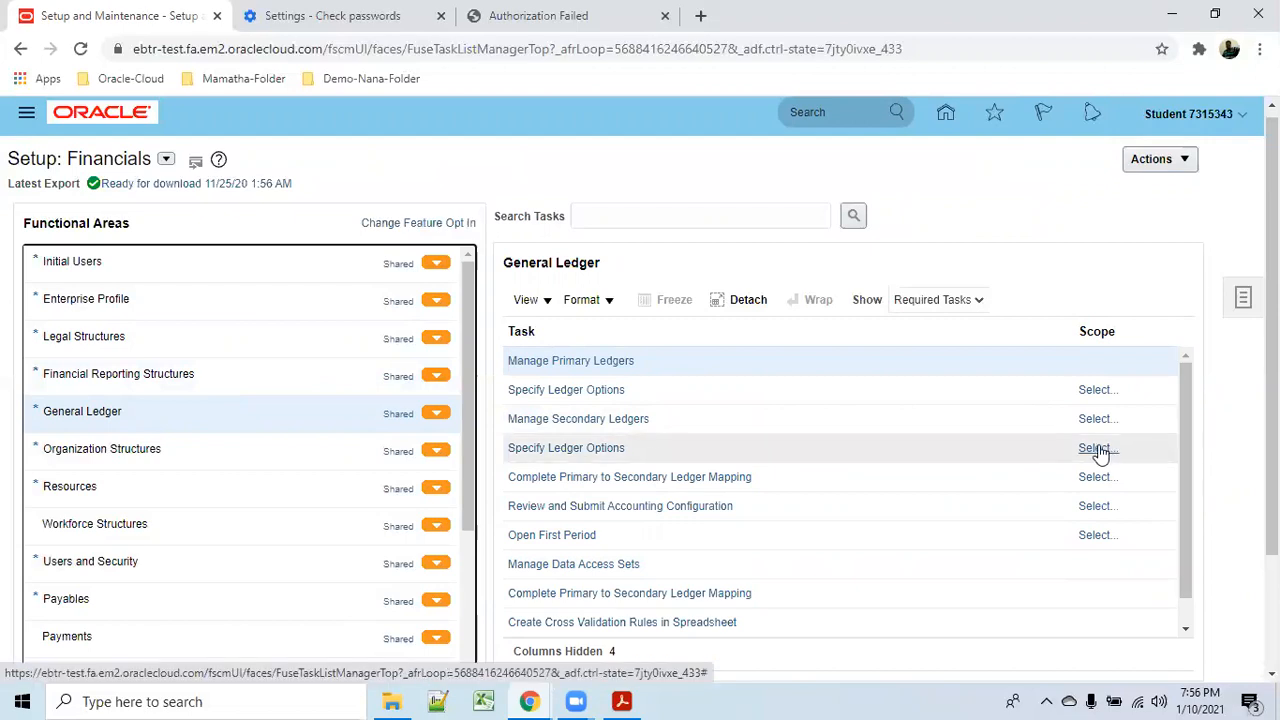
Show and scroll all Legal Structures tasks, then bring up the Enterprise Profile tasks.
click(95, 338)
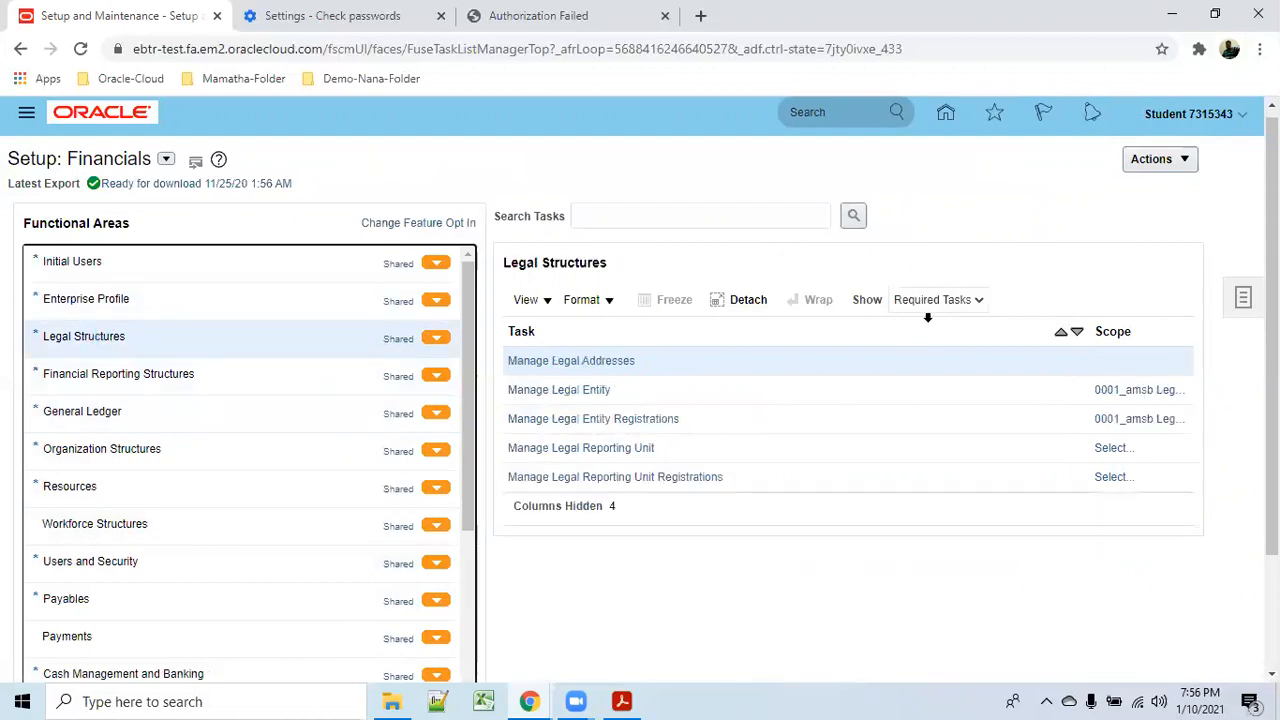
click(970, 300)
click(954, 315)
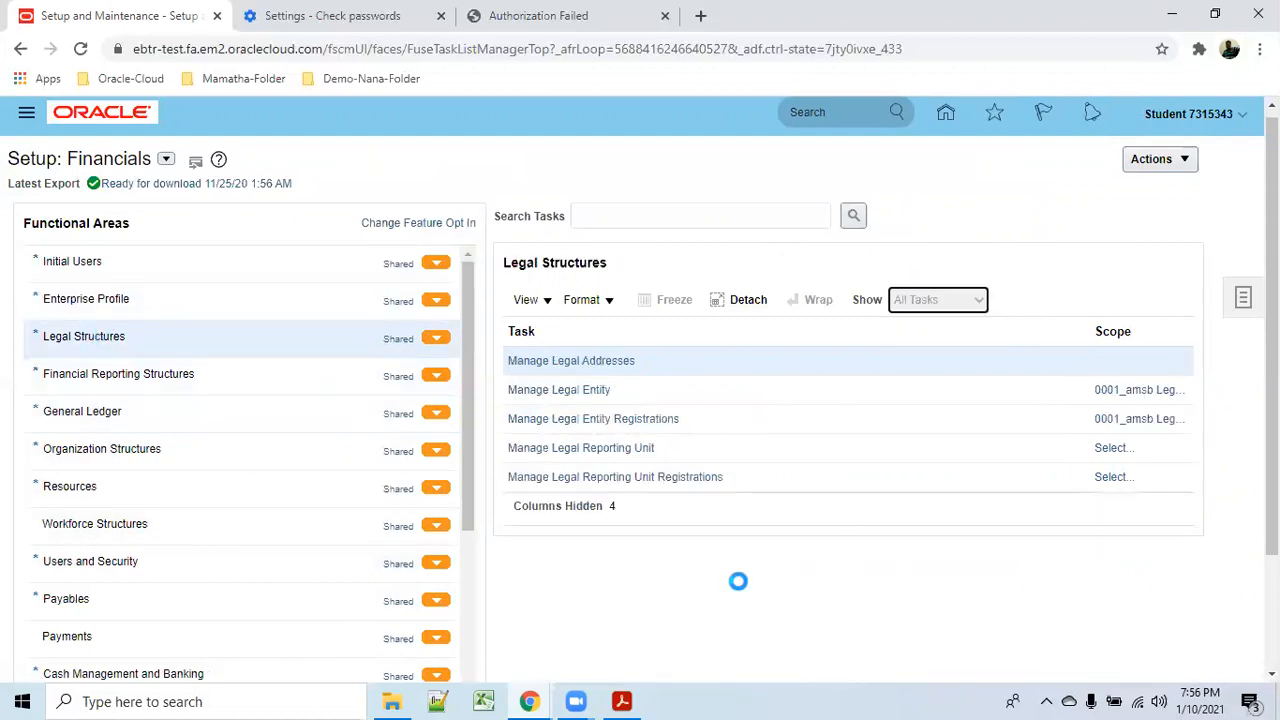
drag(1192, 454, 1213, 514)
drag(1222, 546, 1234, 585)
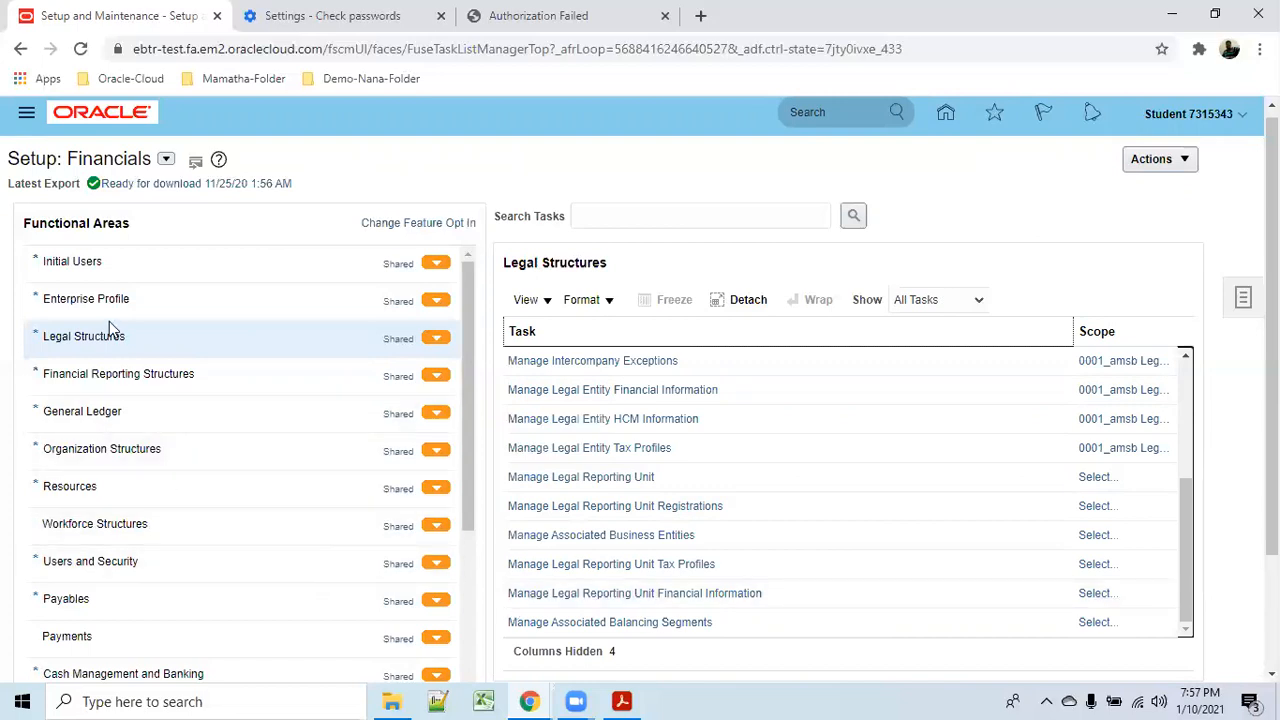
click(249, 313)
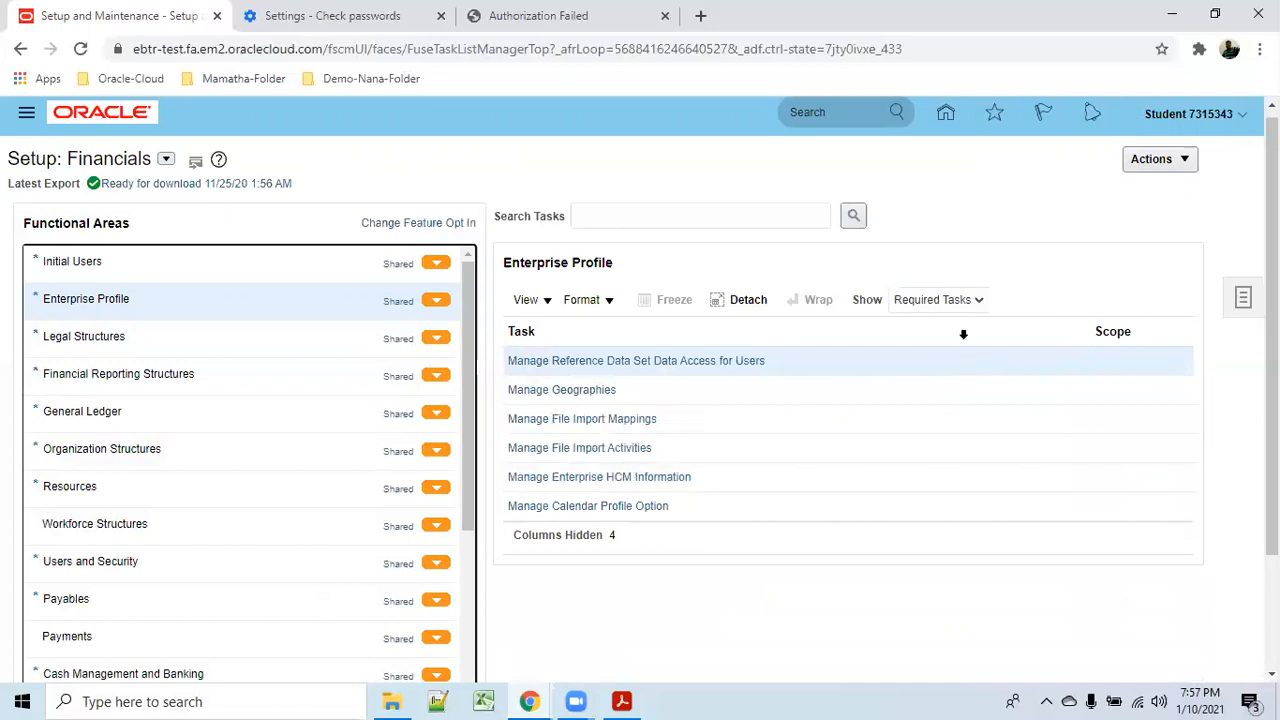
List and scroll through all Enterprise Profile tasks.
click(973, 302)
click(920, 317)
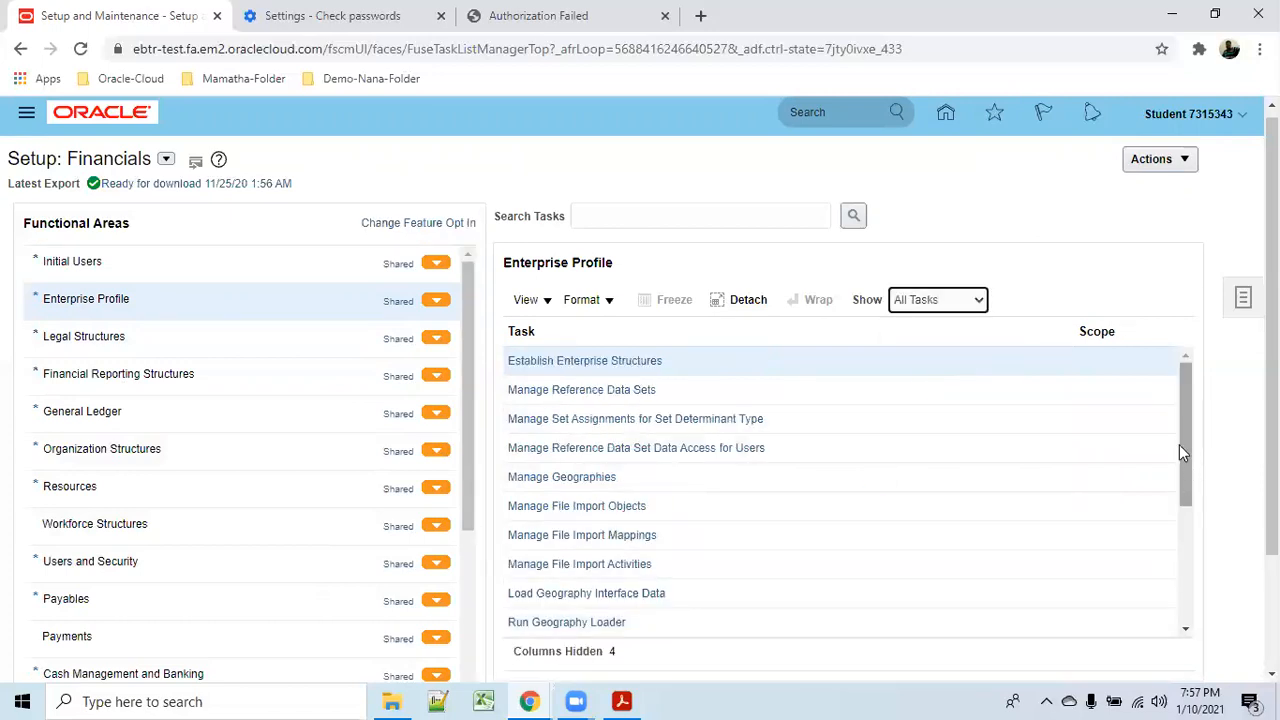
drag(1189, 435, 1188, 565)
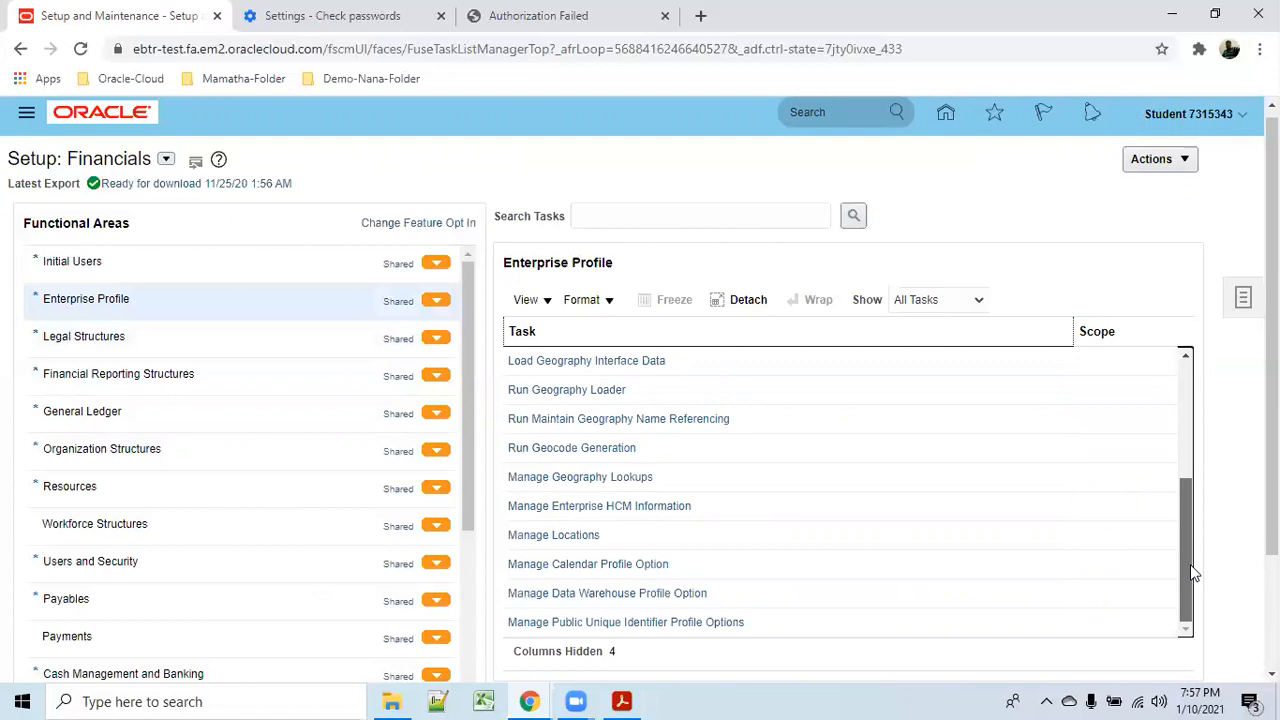
List all Organization Structures tasks, scroll them, then return to Legal Structures.
click(149, 451)
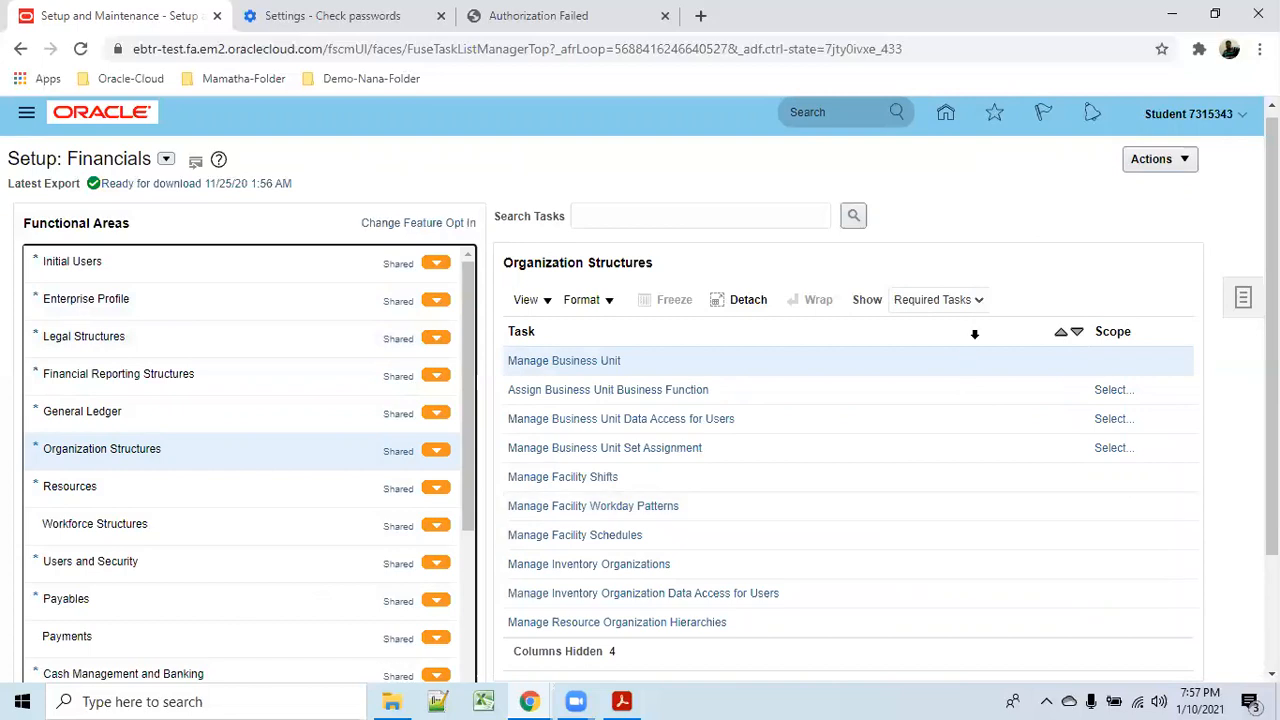
click(984, 300)
click(955, 320)
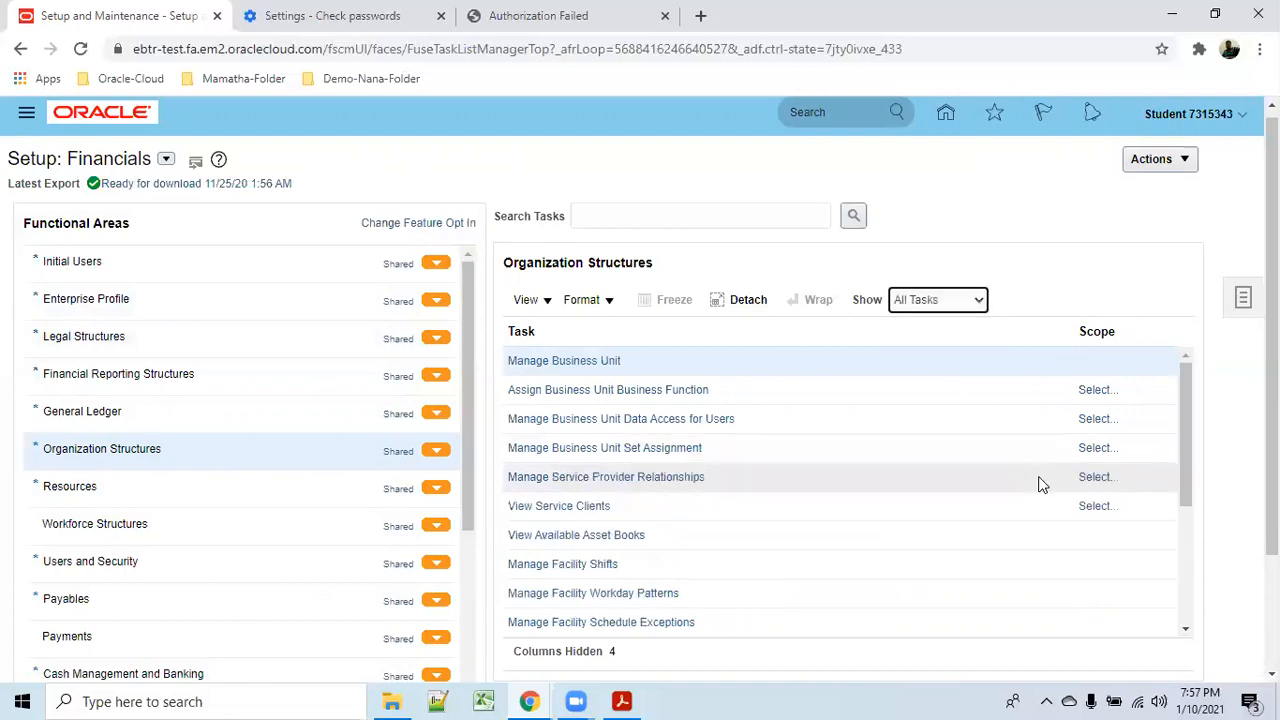
drag(1185, 445, 1203, 563)
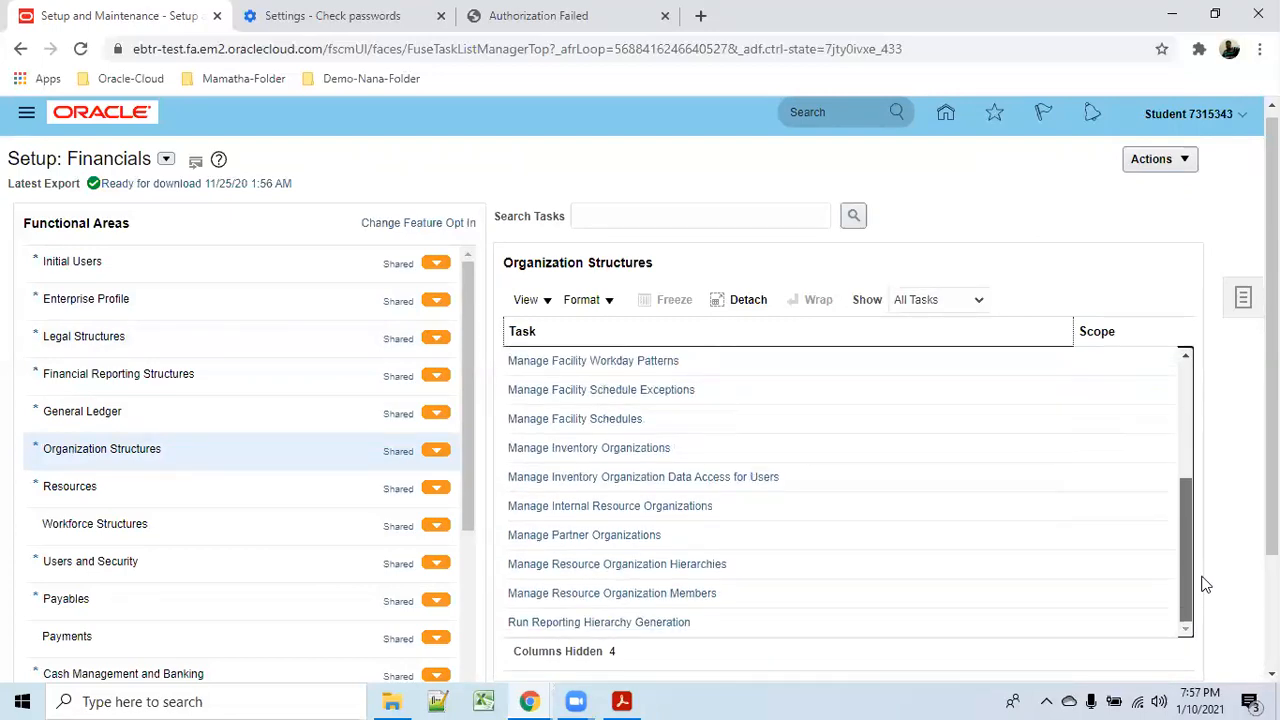
click(80, 338)
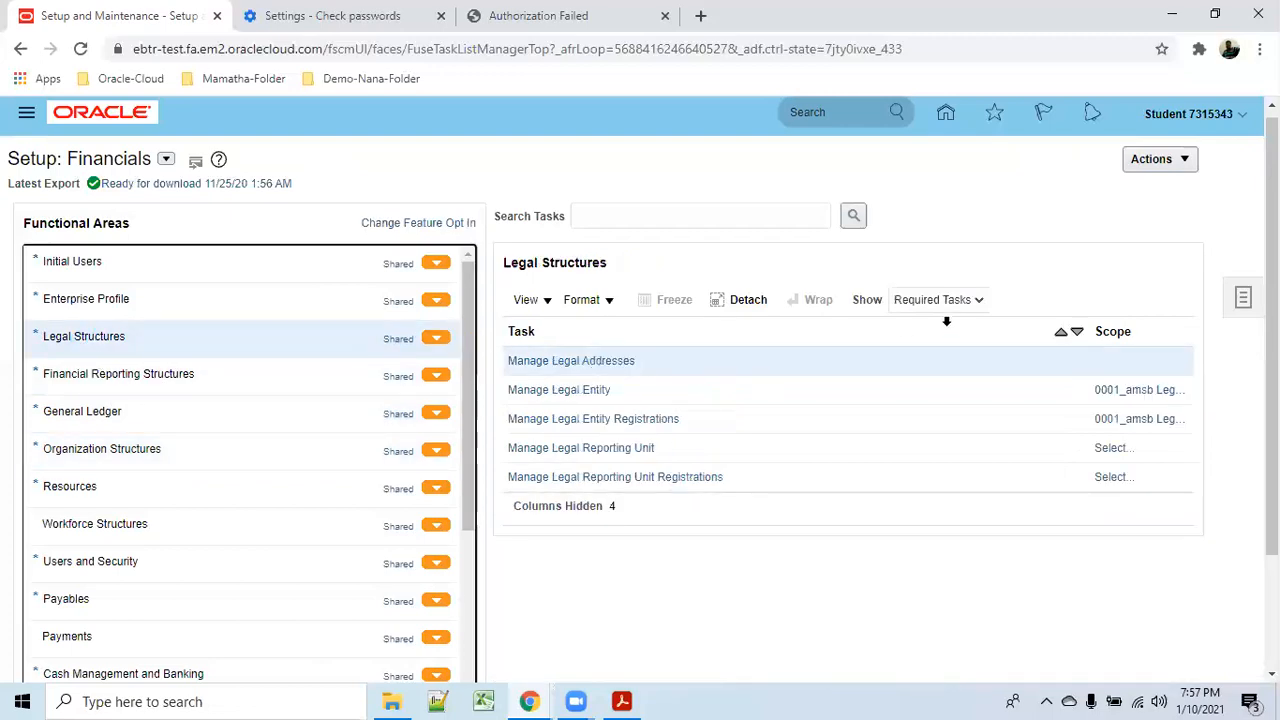
Show and scroll all Legal Structures tasks, then switch to Financial Reporting Structures.
click(979, 300)
click(914, 320)
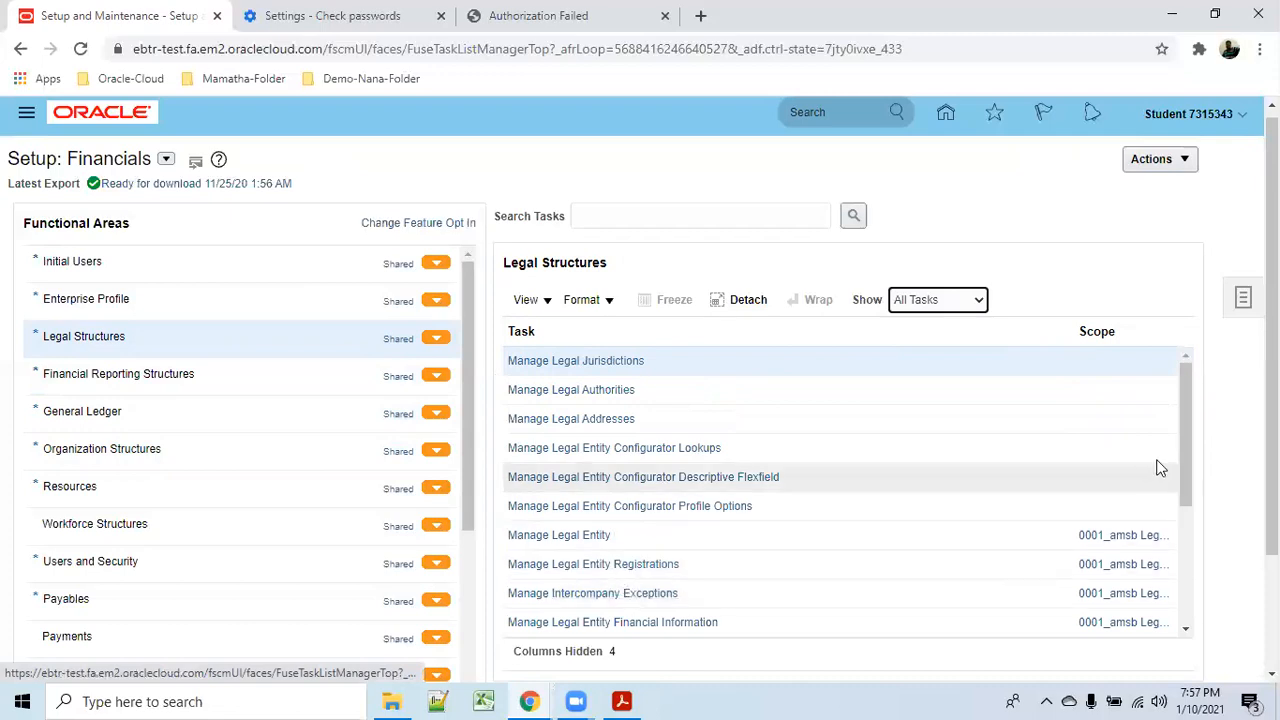
drag(1181, 430, 1197, 566)
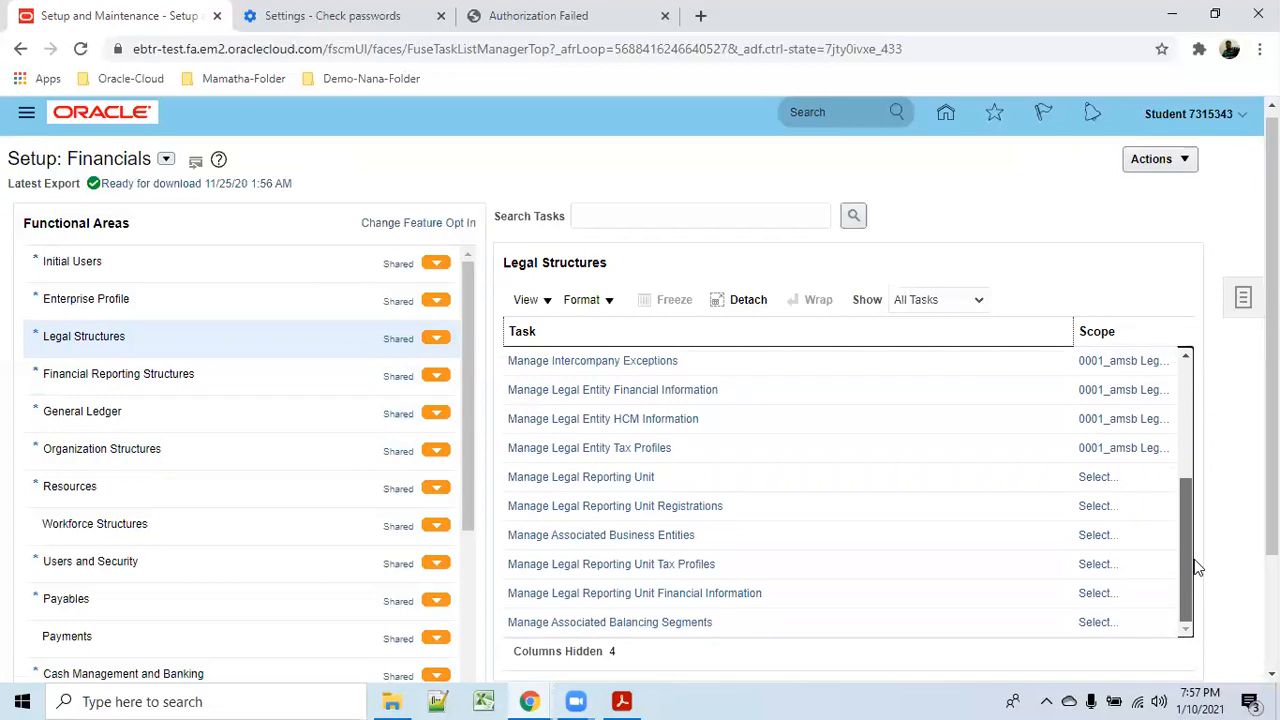
click(129, 378)
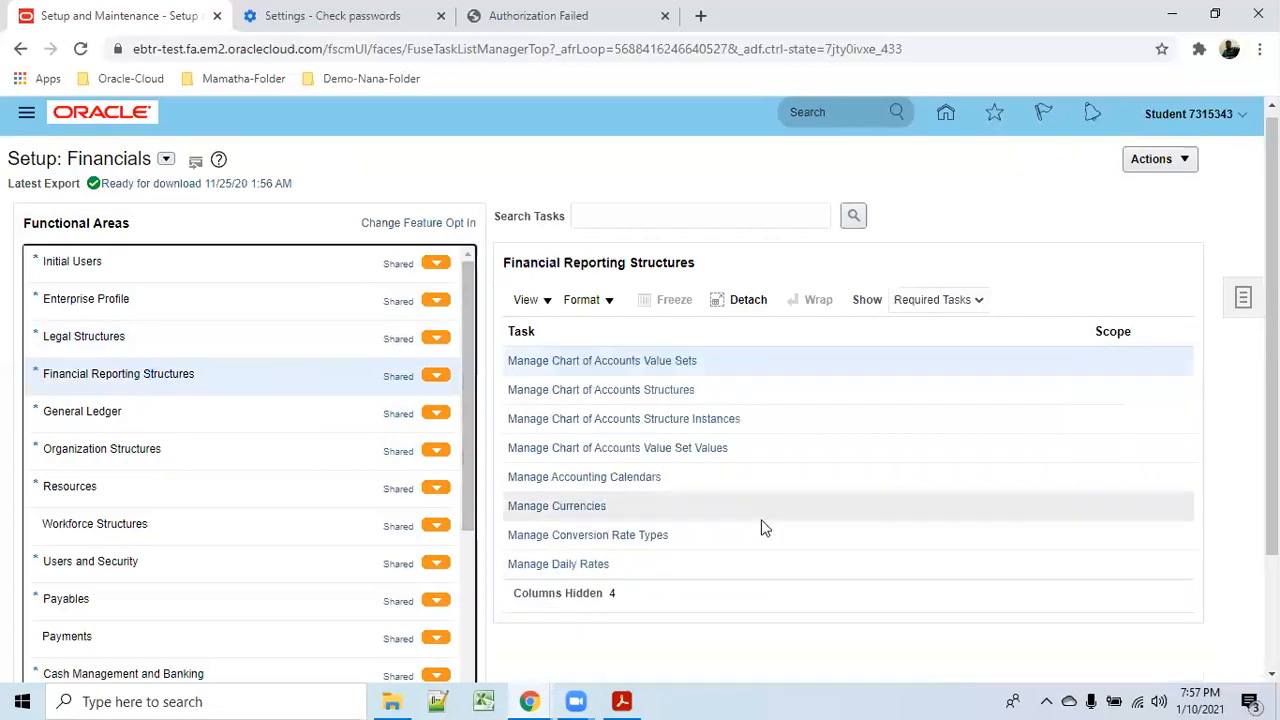
Show all General Ledger tasks, scrolling past journal sources, categories and approval rules.
click(117, 418)
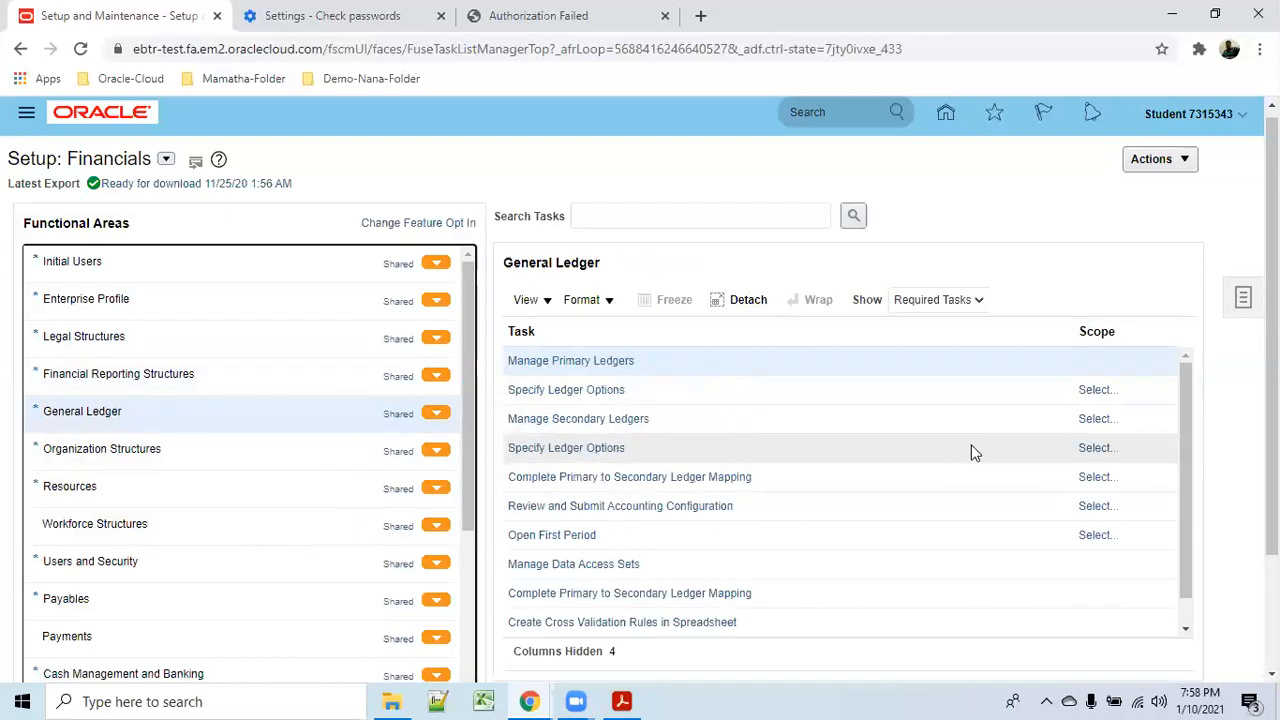
click(986, 302)
click(952, 321)
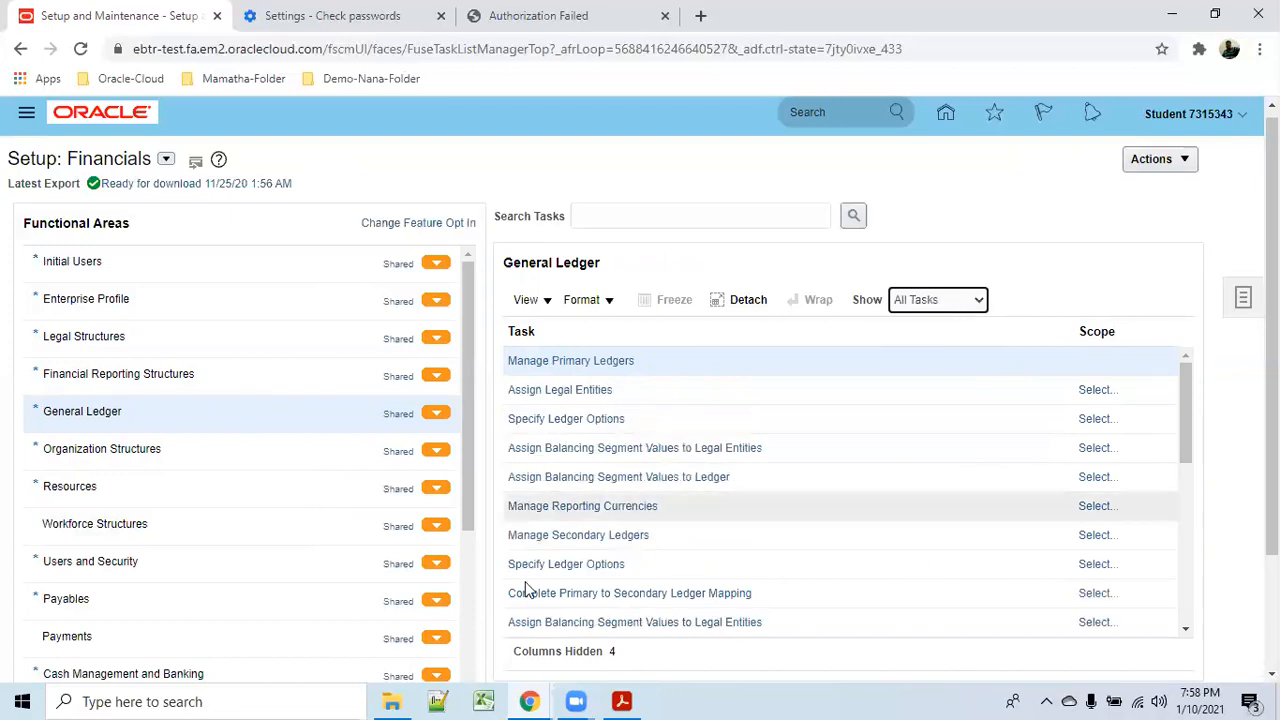
drag(1186, 418, 1208, 657)
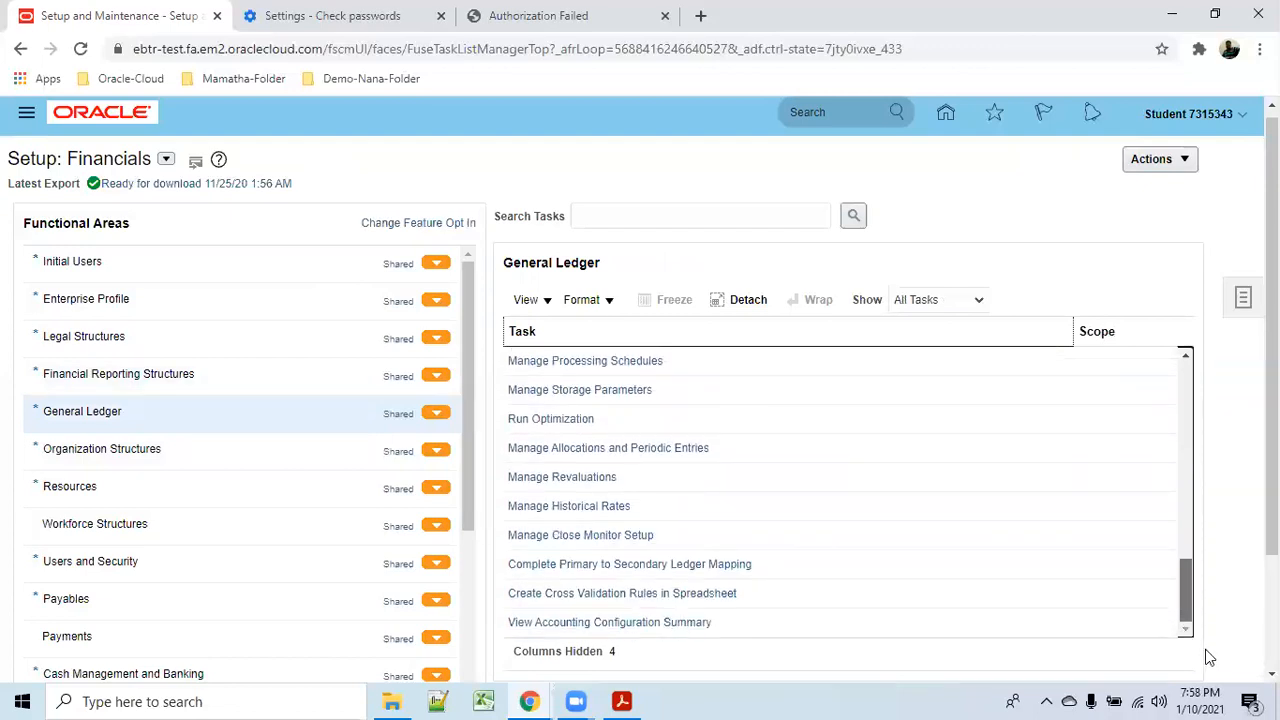
drag(1208, 648, 1207, 465)
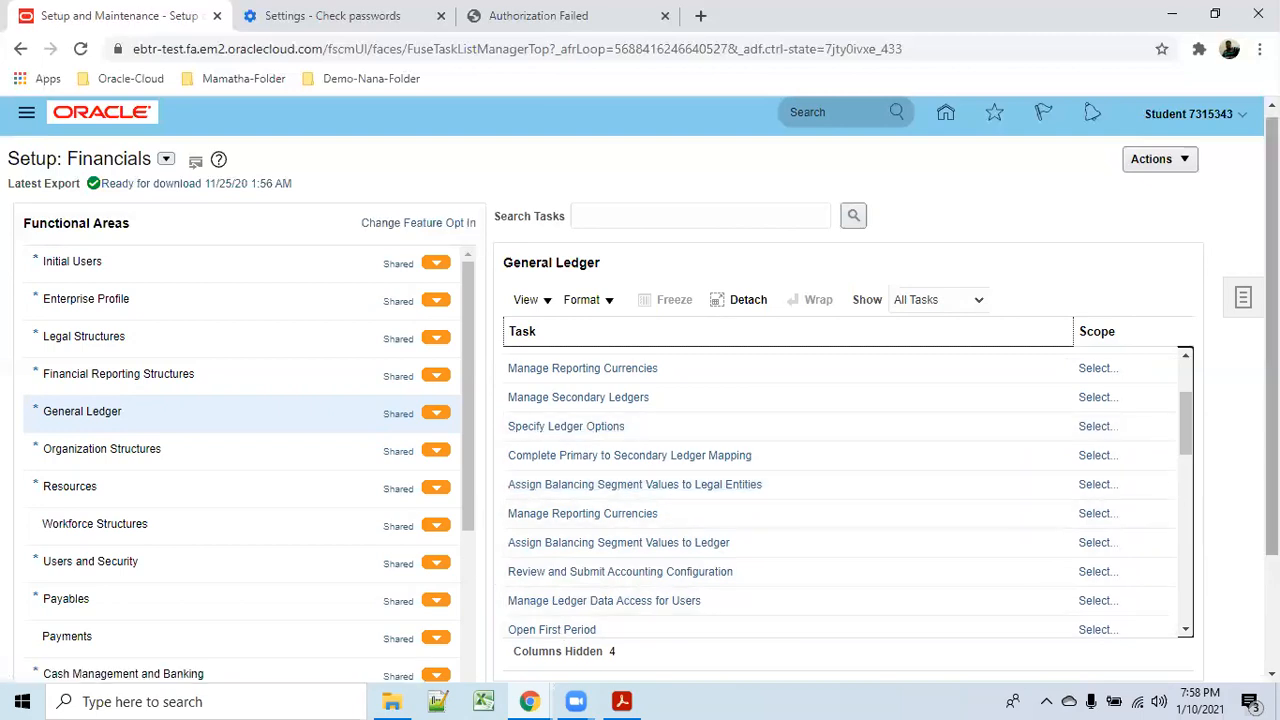
drag(1183, 422, 1208, 503)
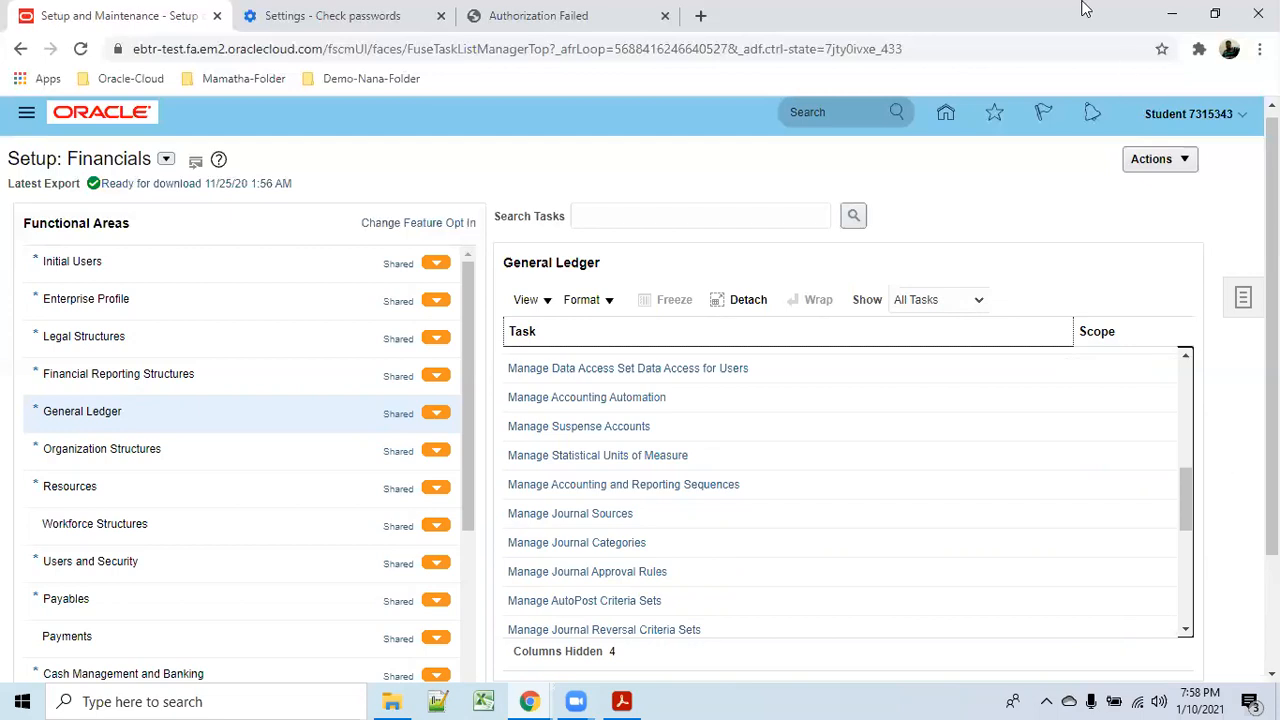
click(621, 700)
Scroll through the Procure to Pay PDF's Contents page, then return to the Oracle setup window.
scroll(628, 331, up, 3)
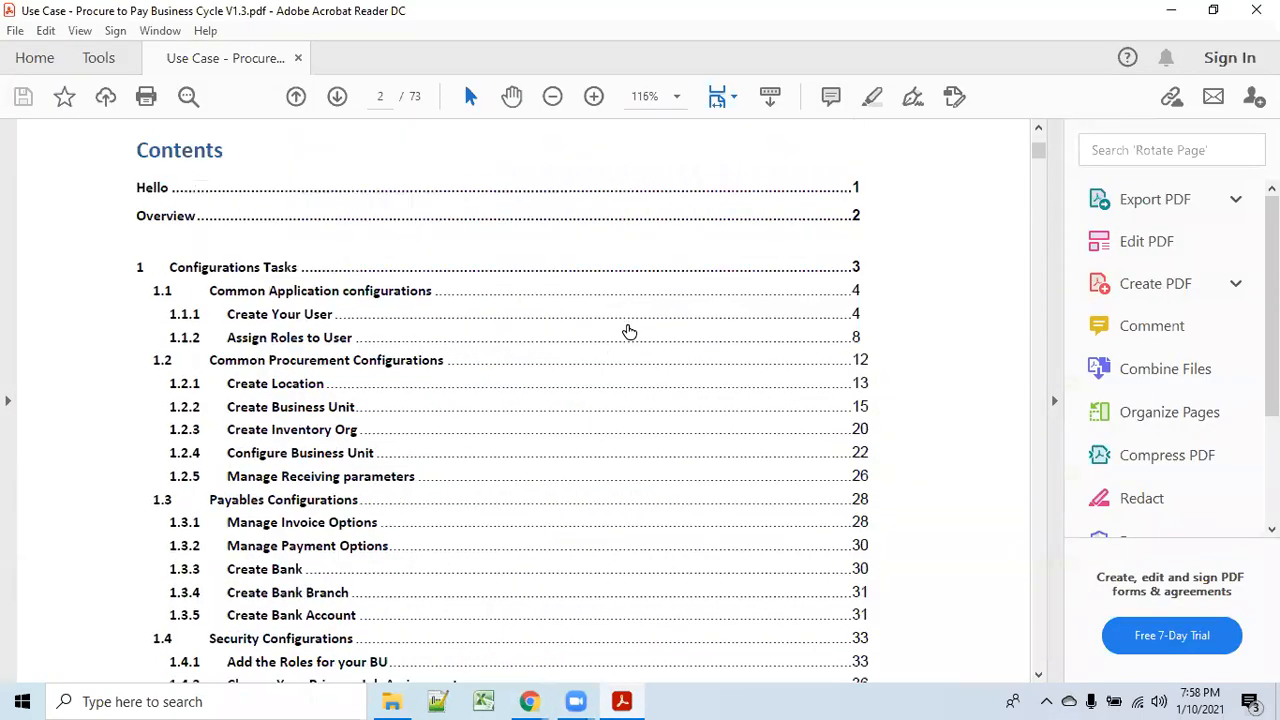
scroll(614, 320, up, 10)
scroll(731, 311, down, 8)
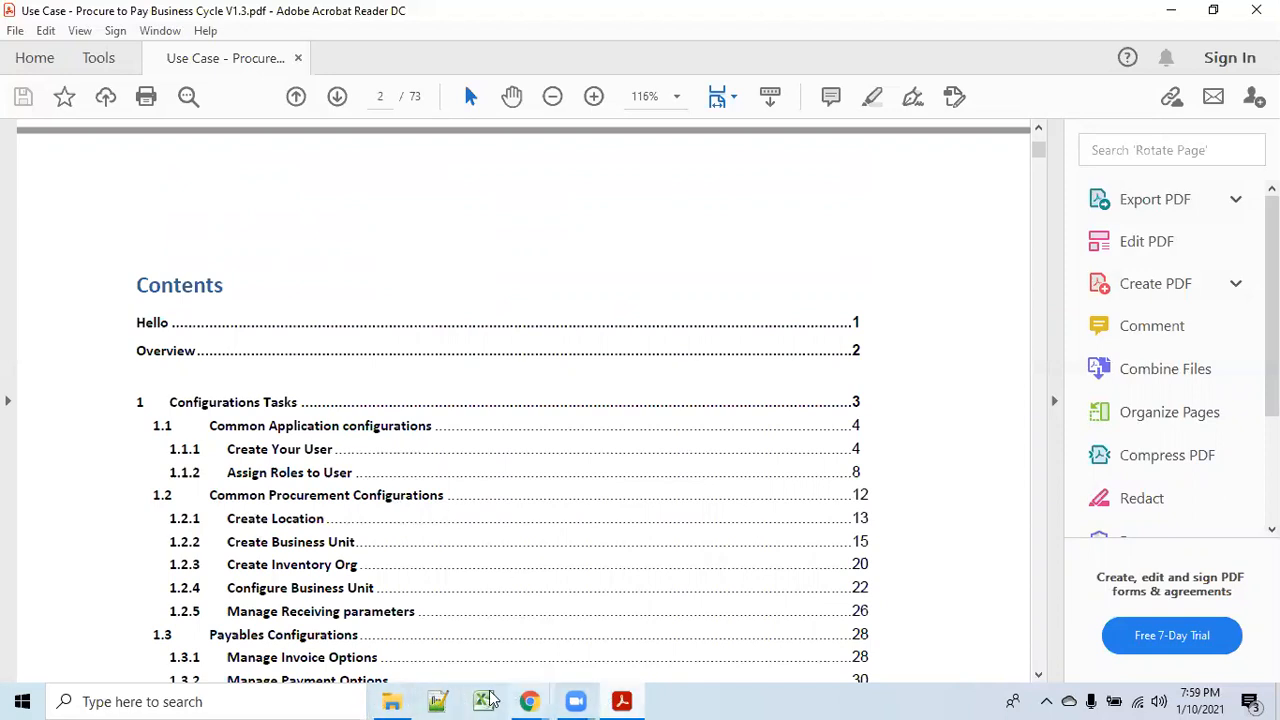
mouse_move(548, 698)
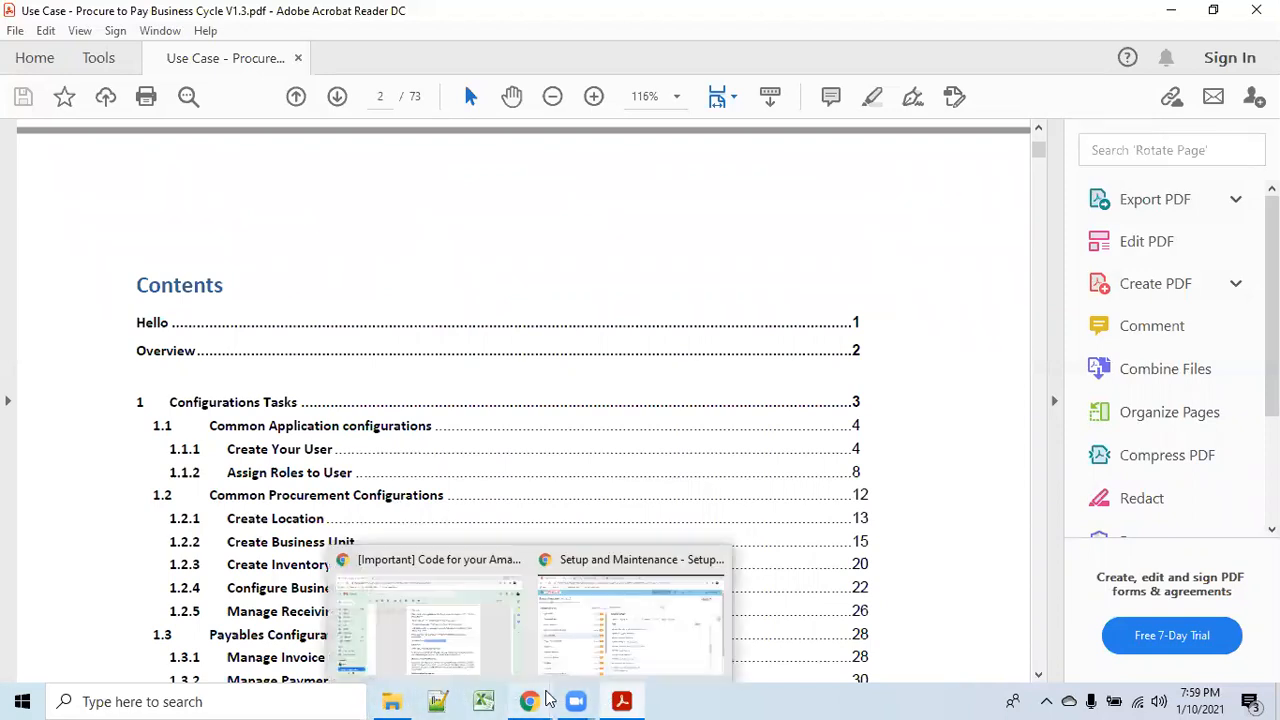
click(674, 663)
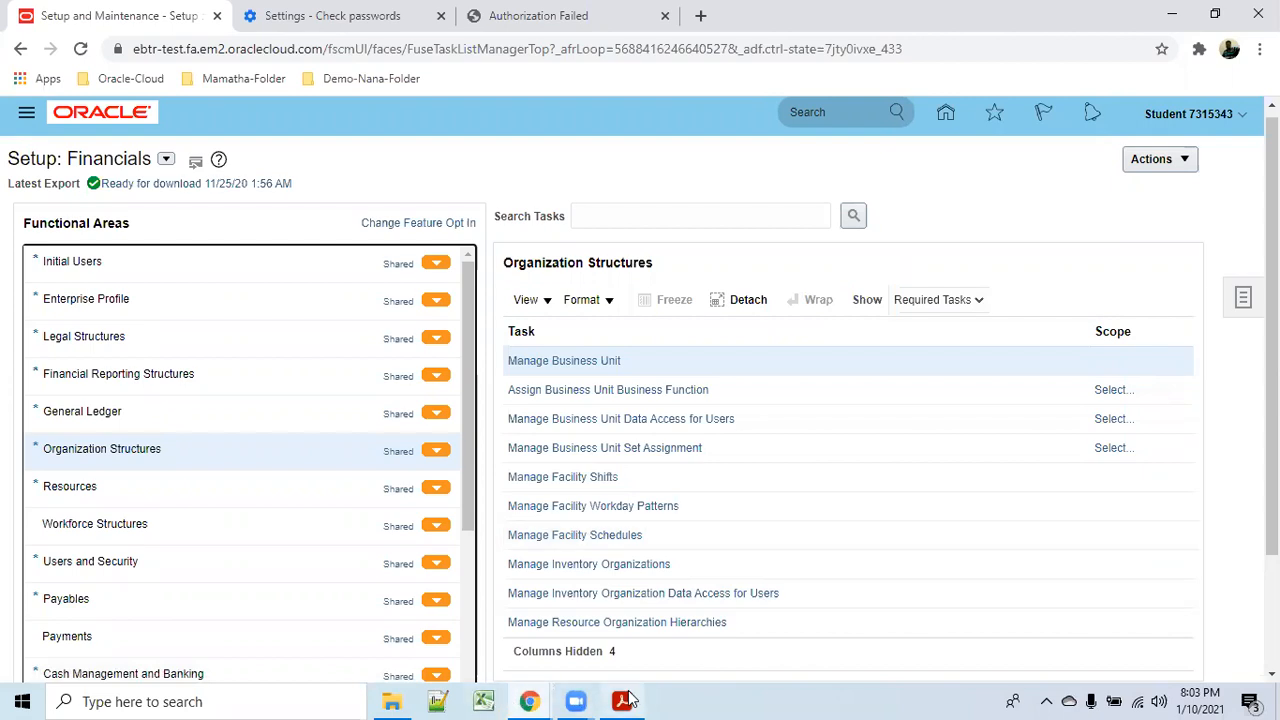
Head back from the Organization Structures tasks to the use-case PDF in Acrobat.
mouse_move(630, 697)
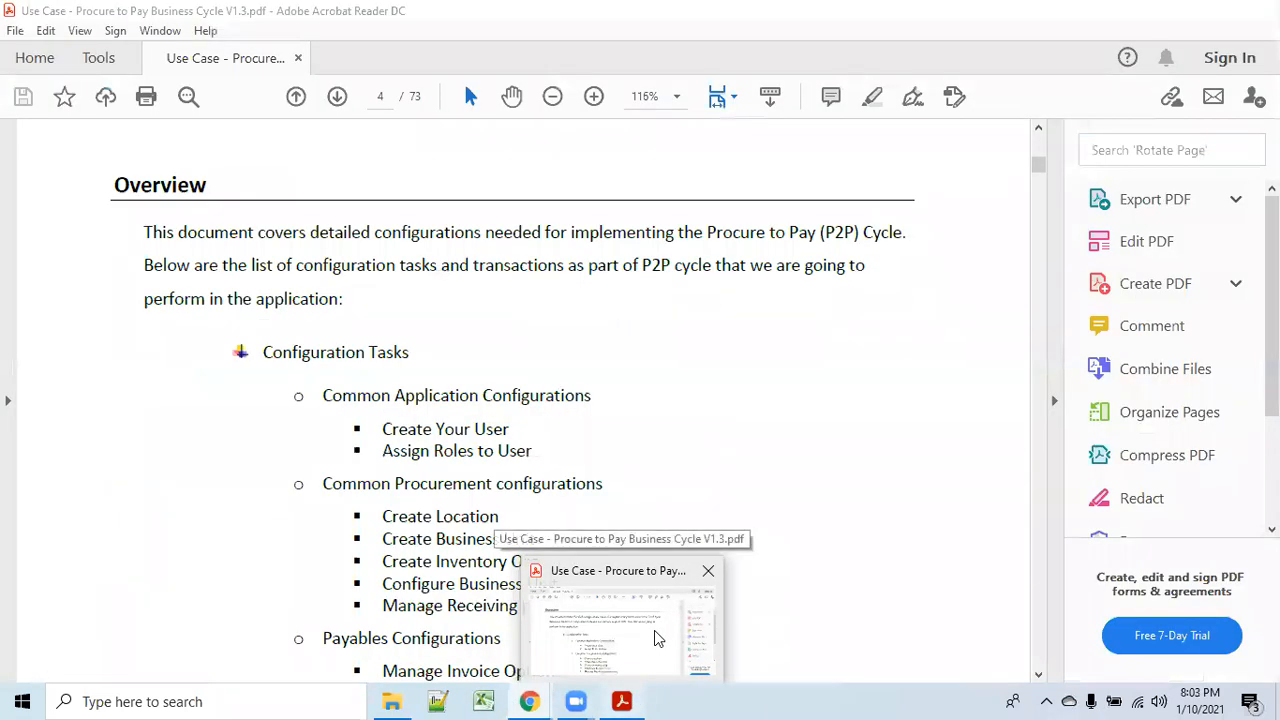
Bring the Procure to Pay PDF forward, showing page 4's Overview of configuration tasks.
click(656, 638)
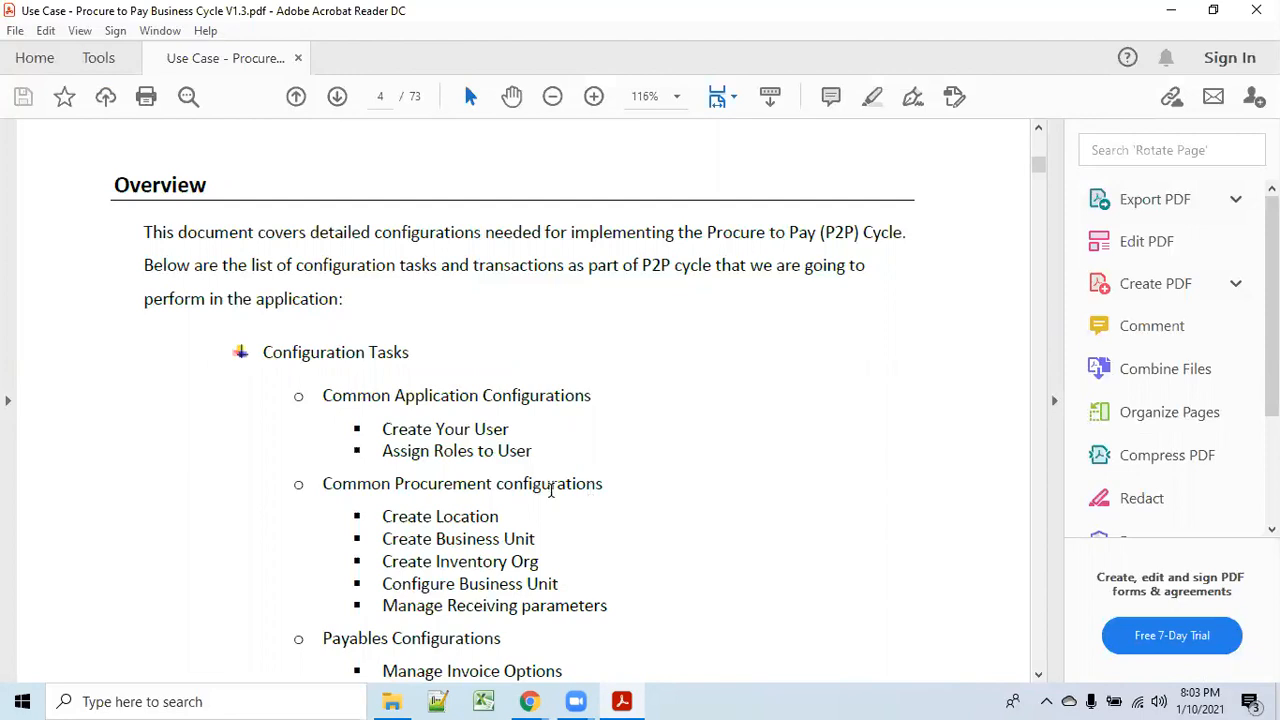
Minimize the Acrobat Reader window holding the use-case PDF.
click(1170, 17)
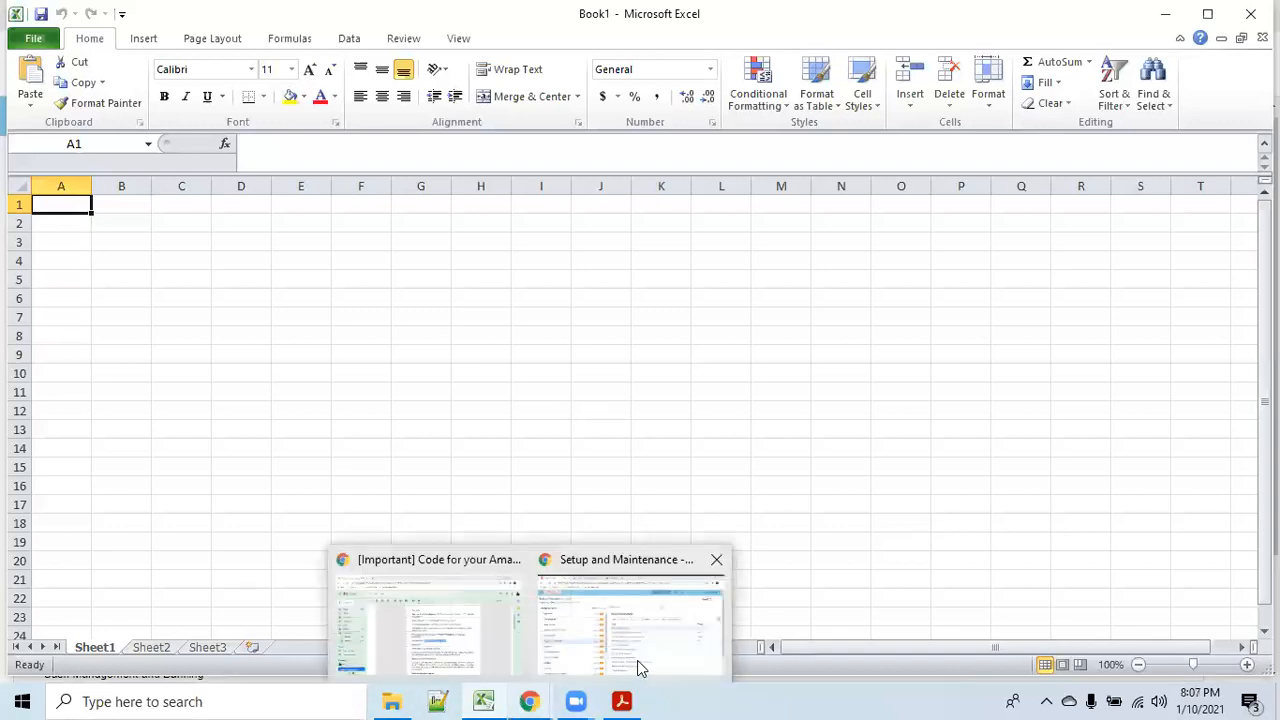
Open Manage Business Unit from Organization Structures and start a new, empty Create Business Unit form.
mouse_move(637, 660)
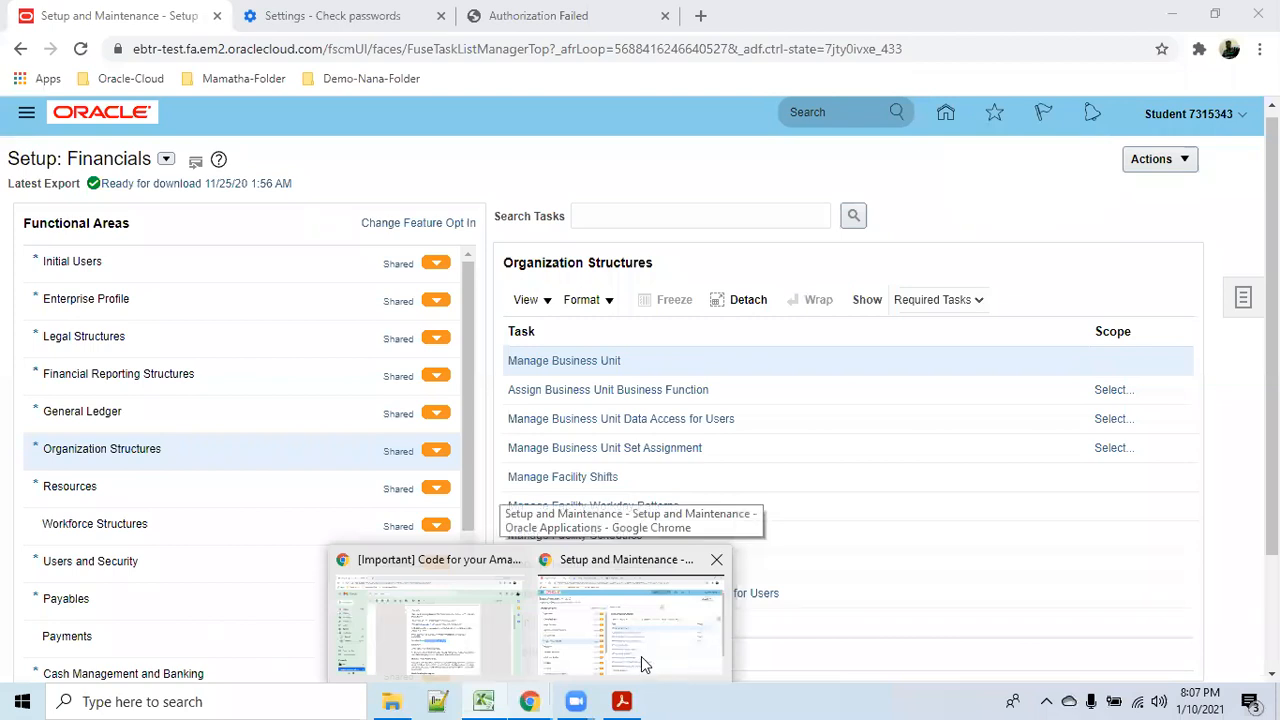
click(641, 656)
click(580, 364)
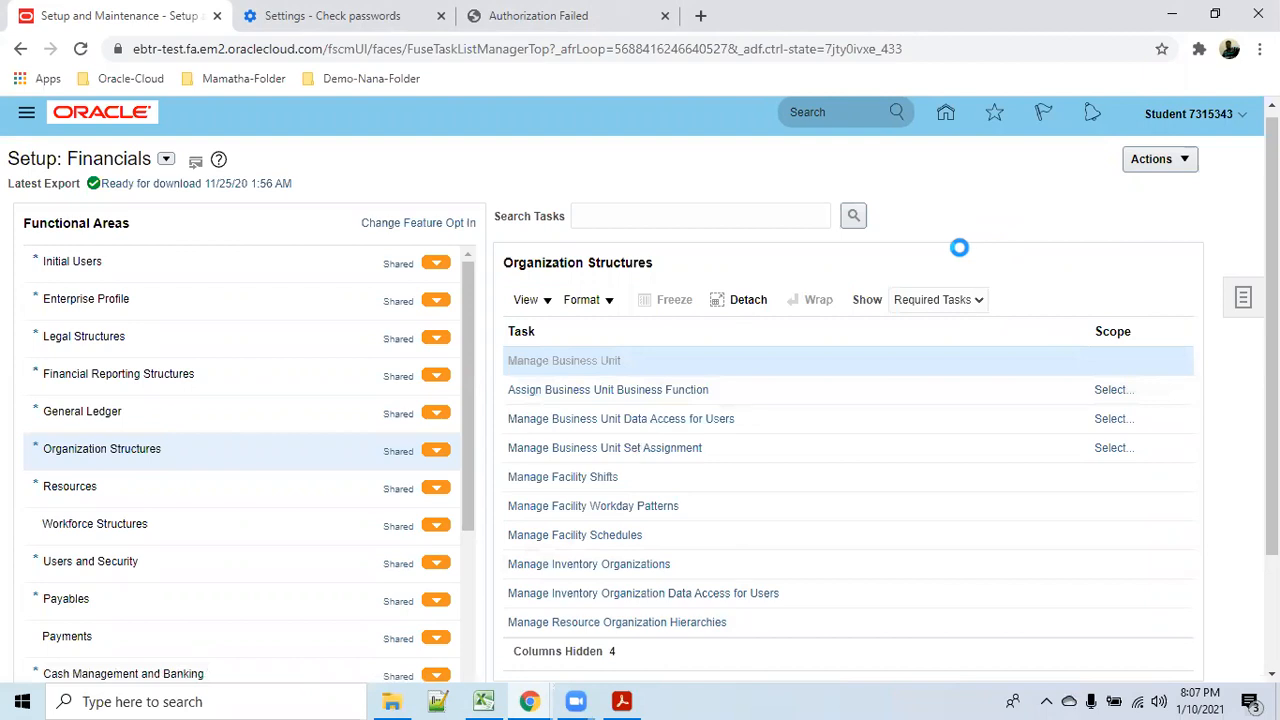
click(229, 404)
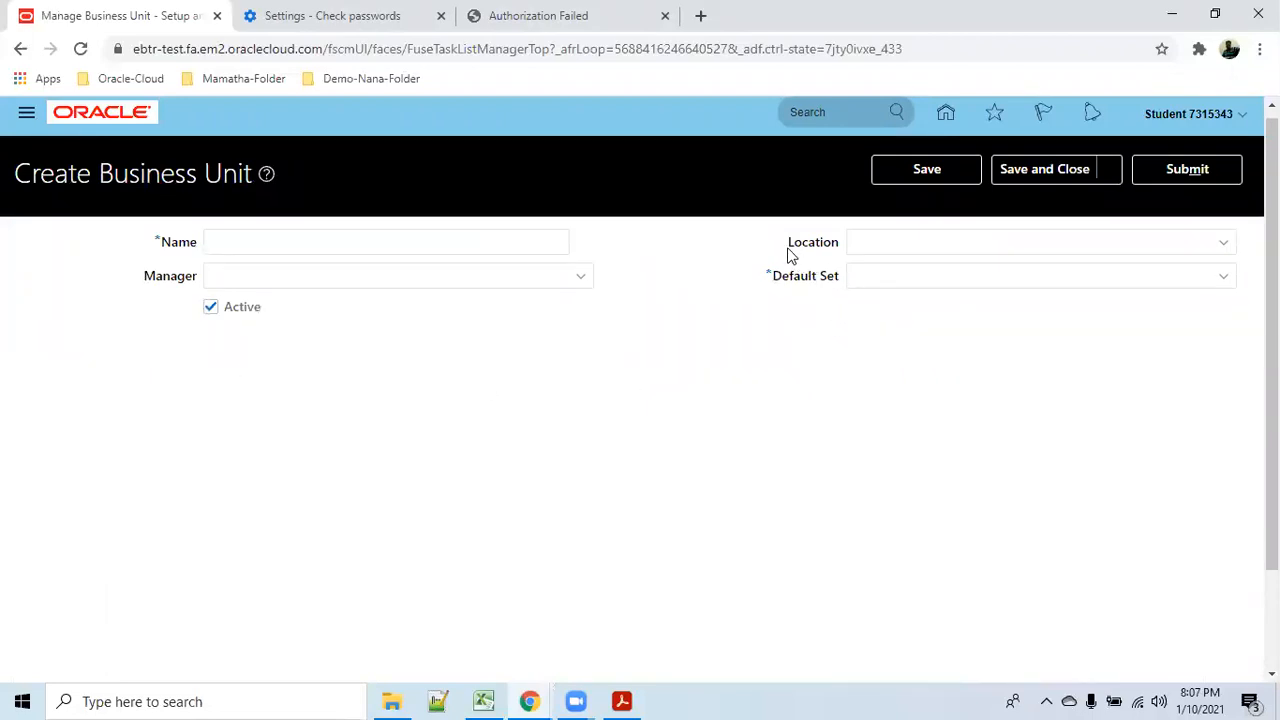
drag(789, 246, 834, 249)
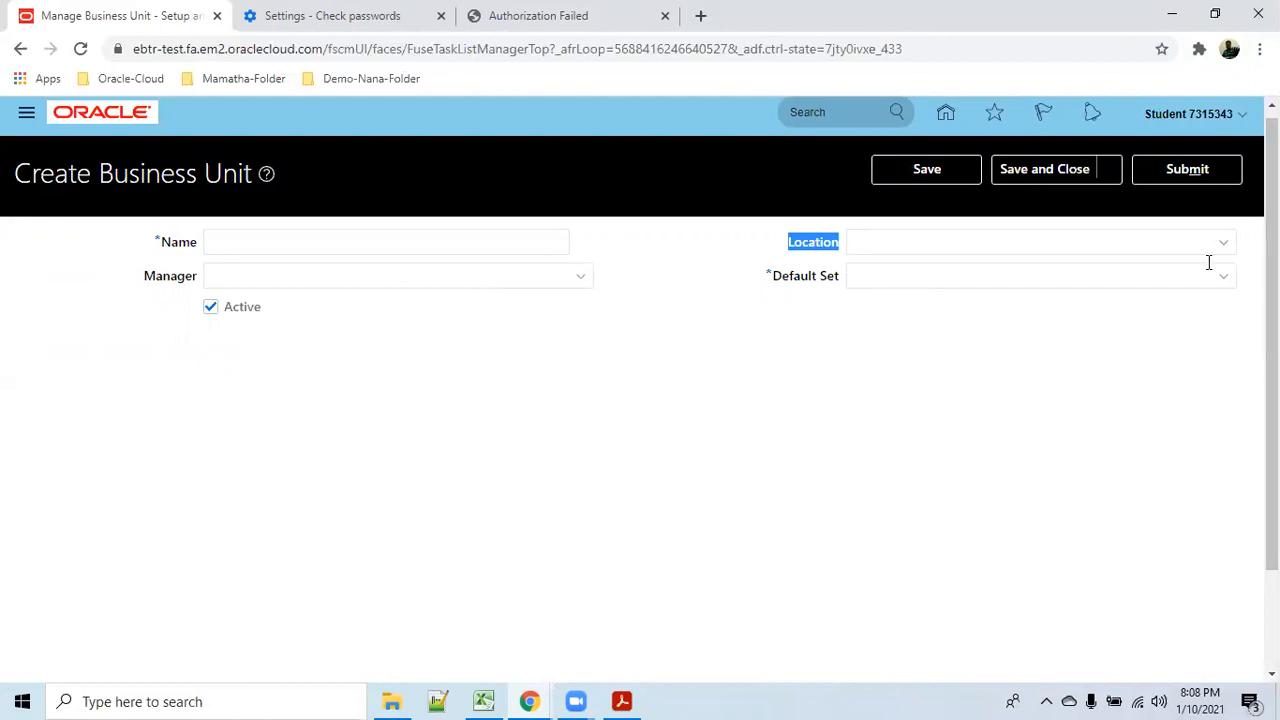
Go Home into Setup and Maintenance, search tasks for 'Manage locations' and open it.
click(946, 118)
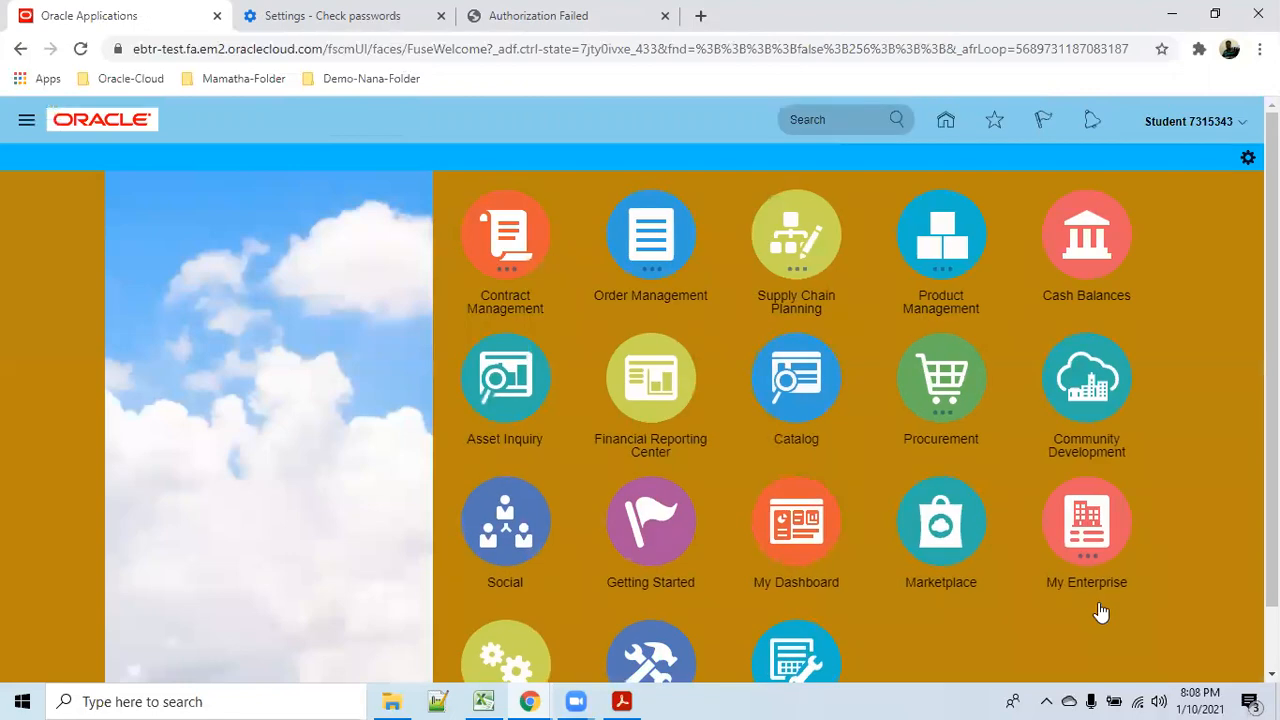
scroll(1097, 609, down, 2)
click(545, 598)
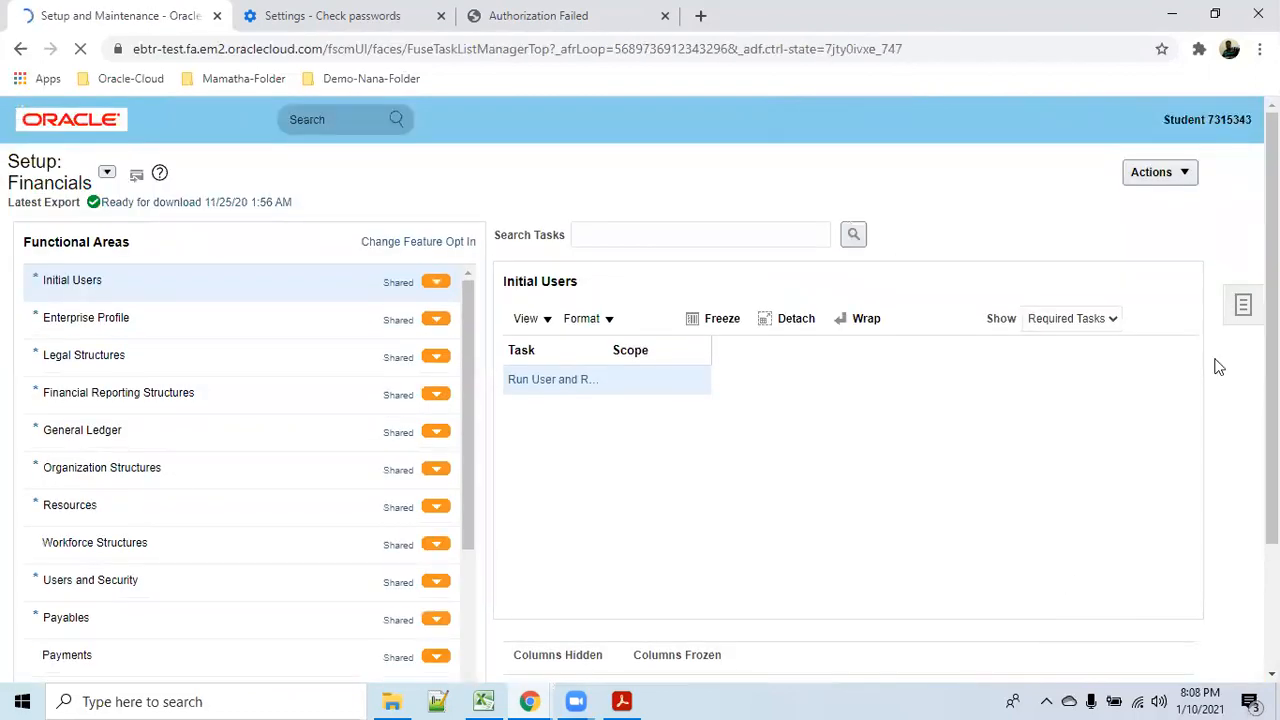
click(1242, 306)
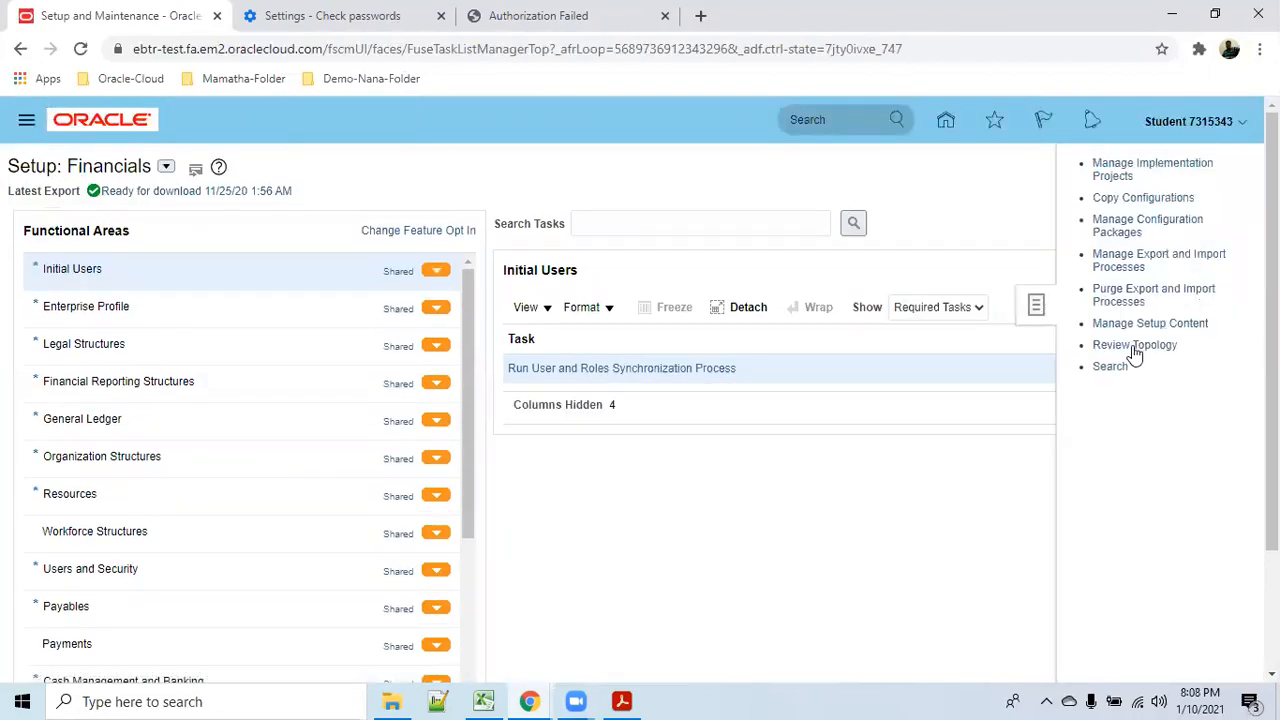
click(1120, 370)
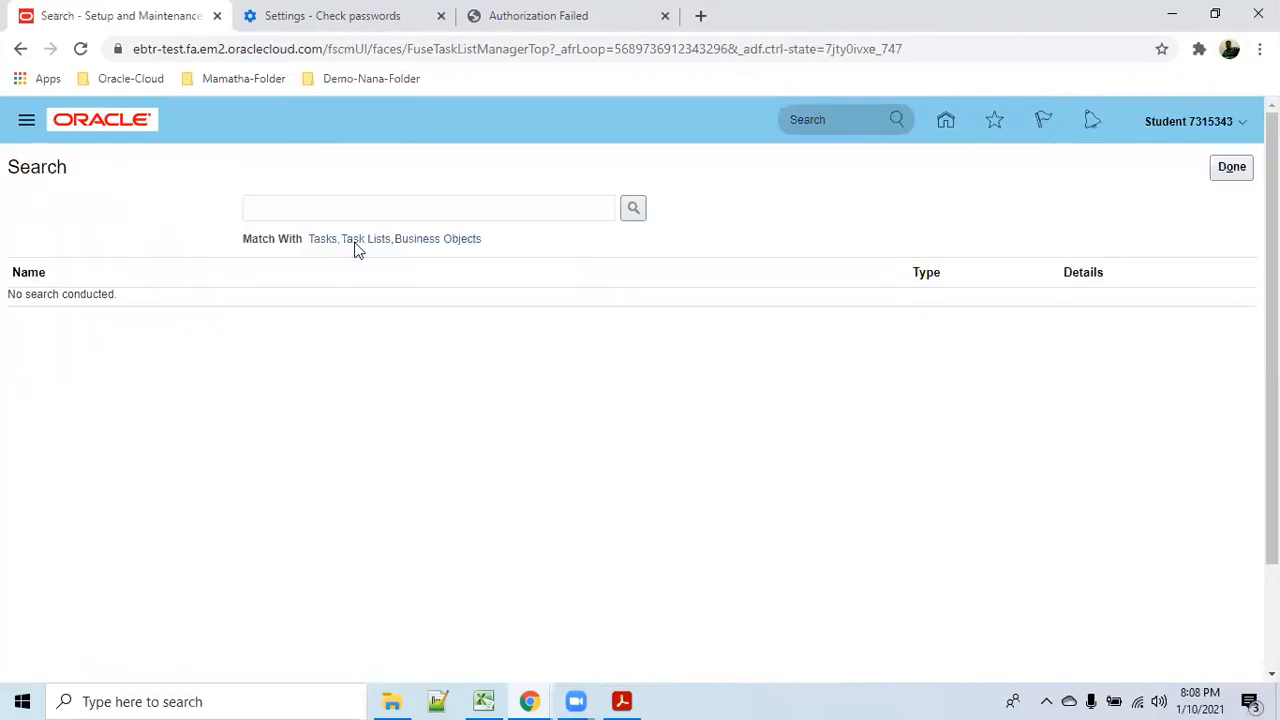
click(357, 212)
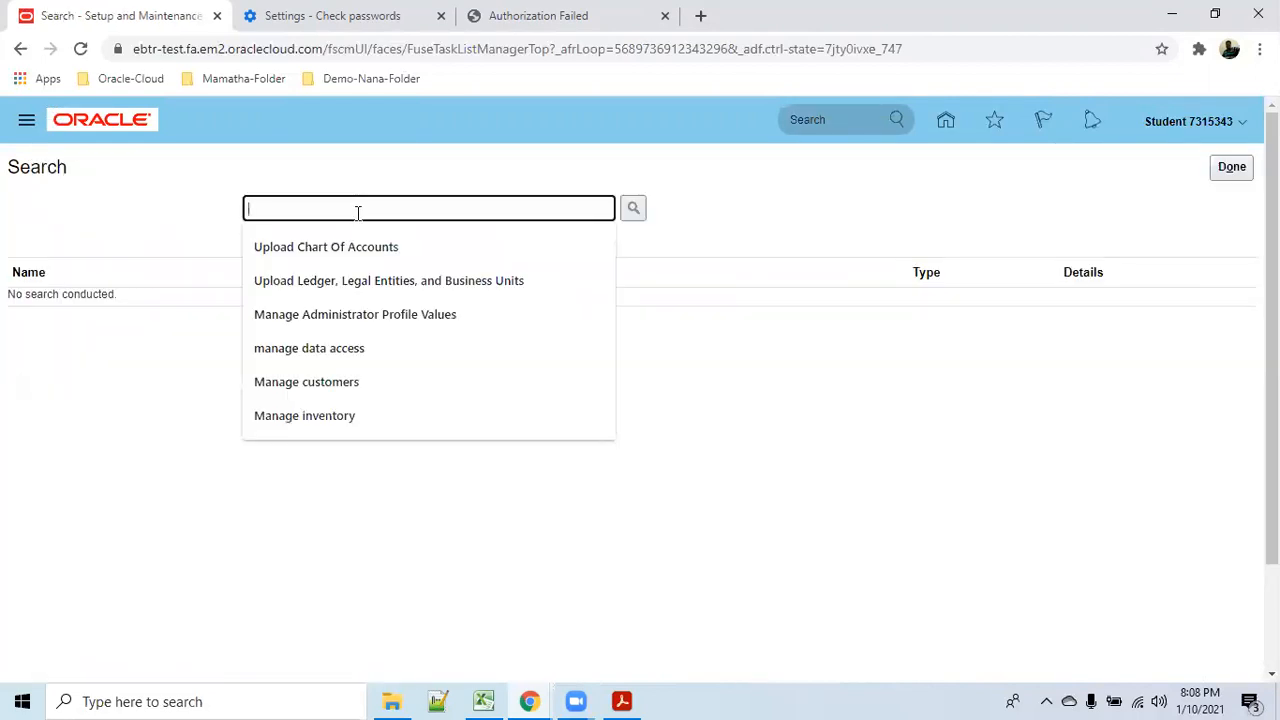
text(Manage locations)
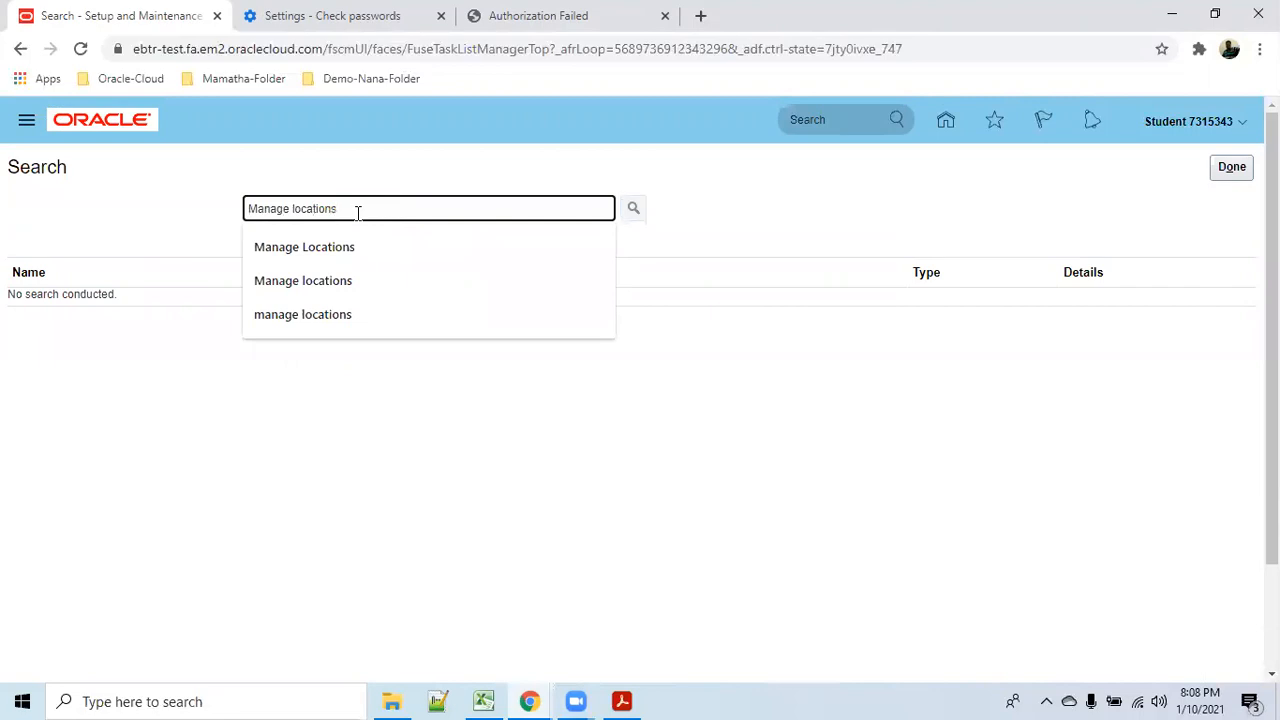
key(Return)
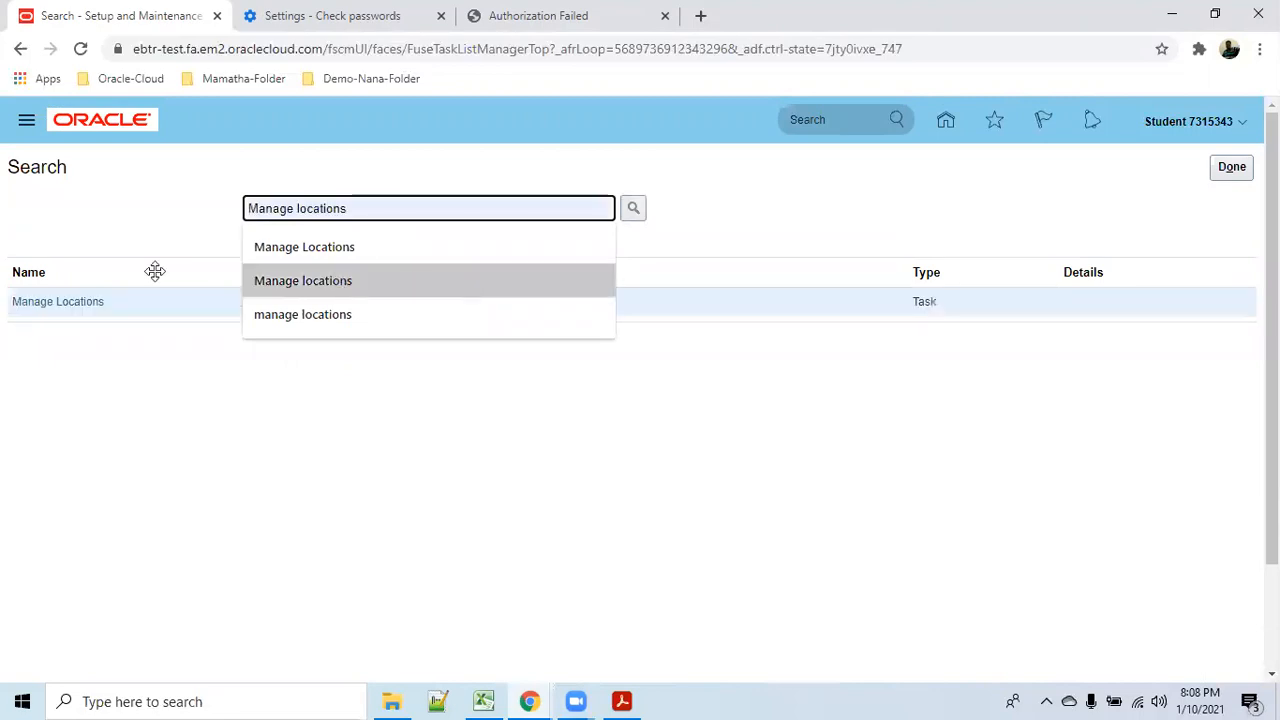
click(84, 304)
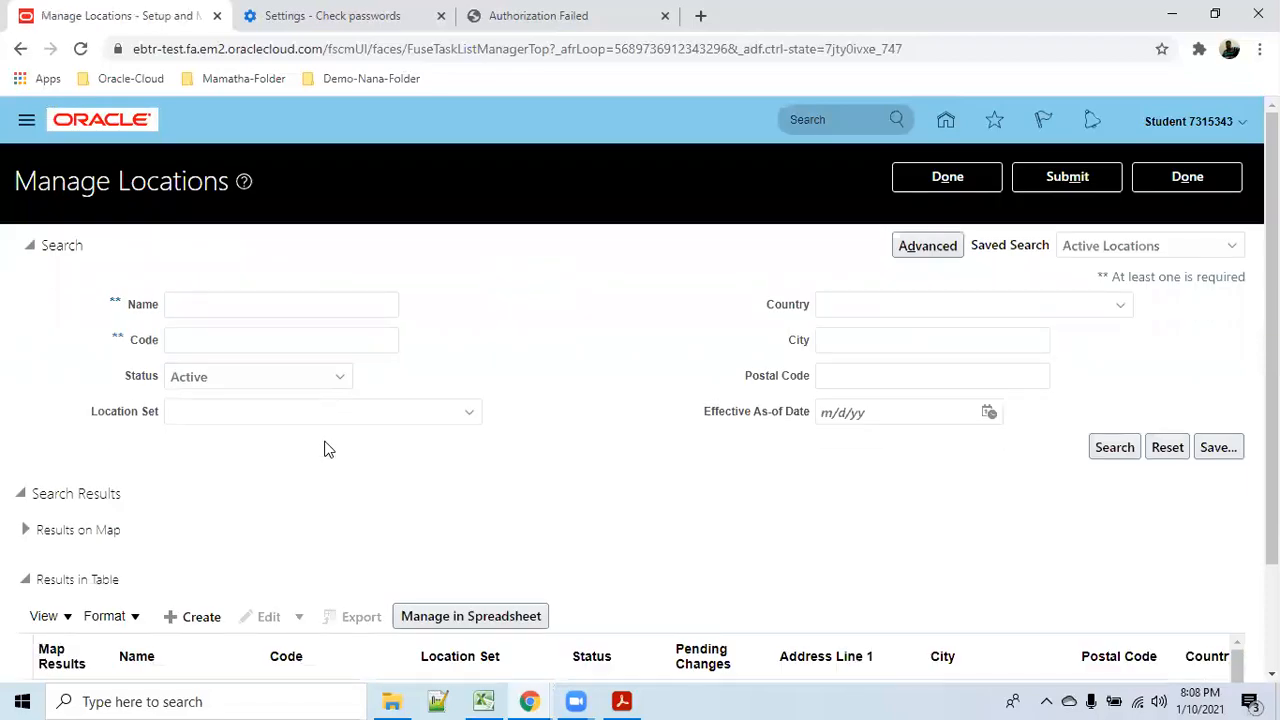
Create a new location with name and code both set to abc_location1.
scroll(454, 526, down, 1)
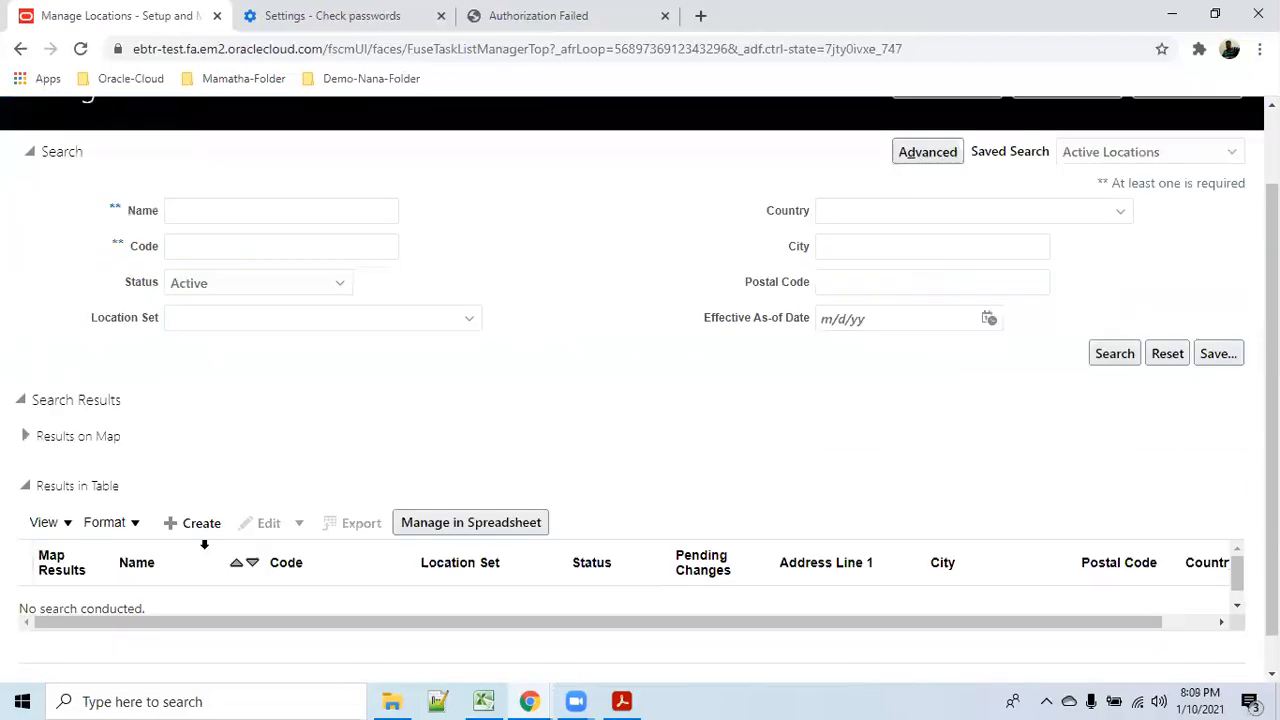
click(190, 523)
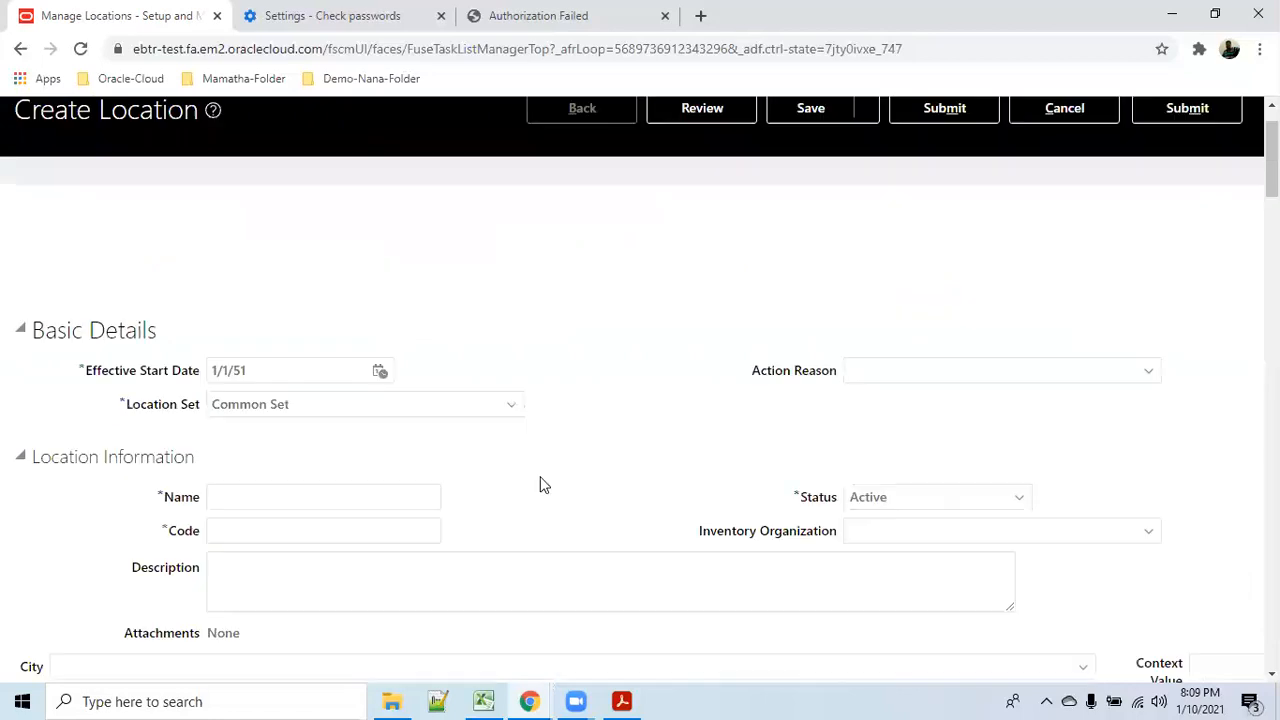
click(264, 456)
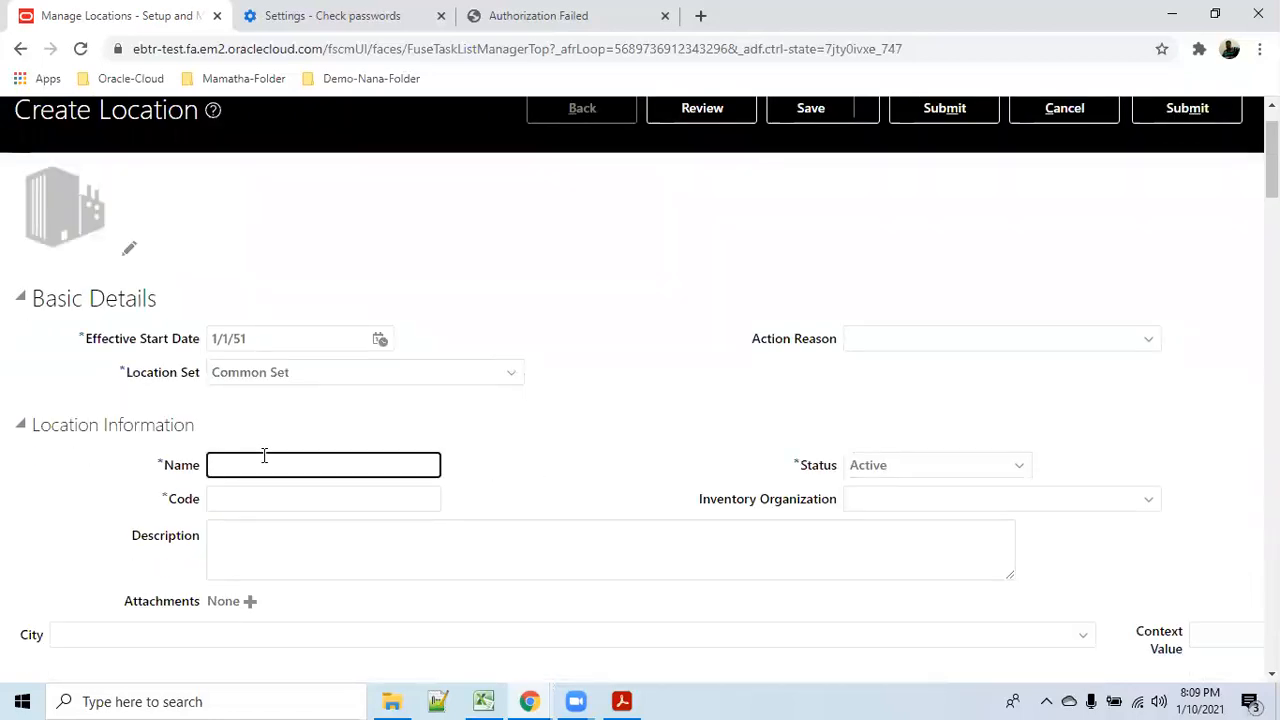
text(abc_lo)
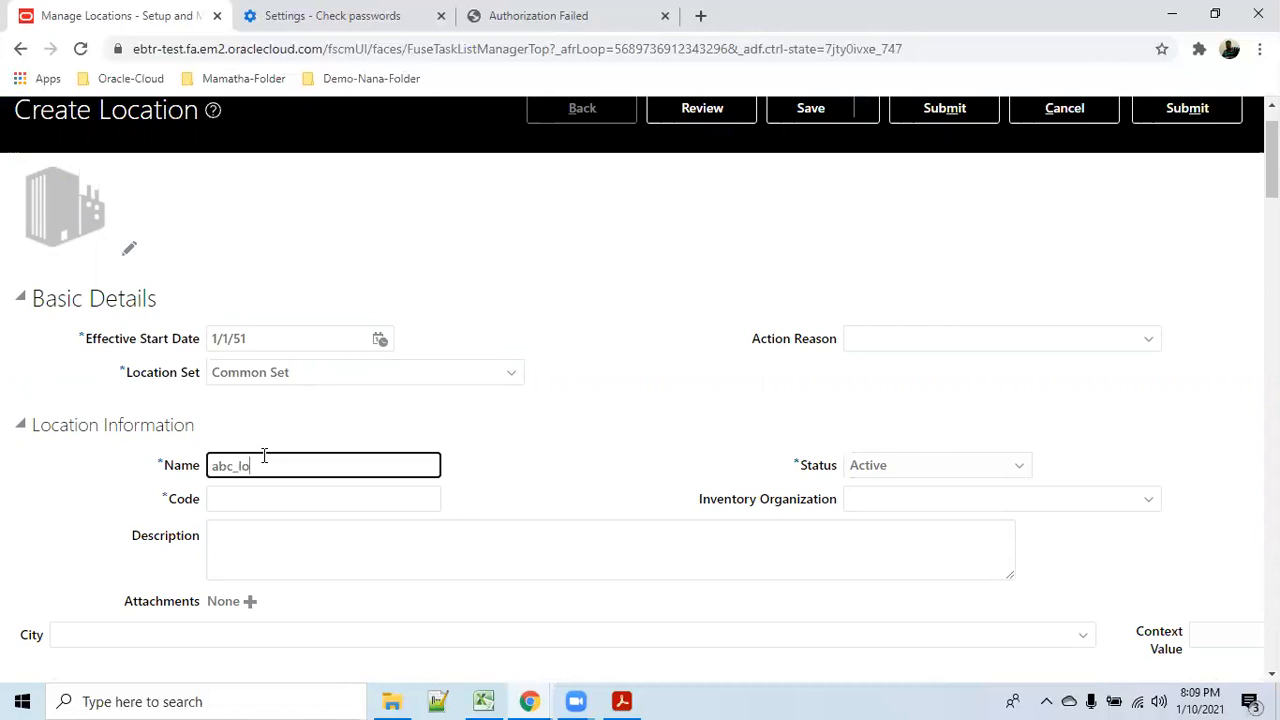
text(cation1)
drag(331, 466, 209, 466)
key(ctrl+c)
click(251, 506)
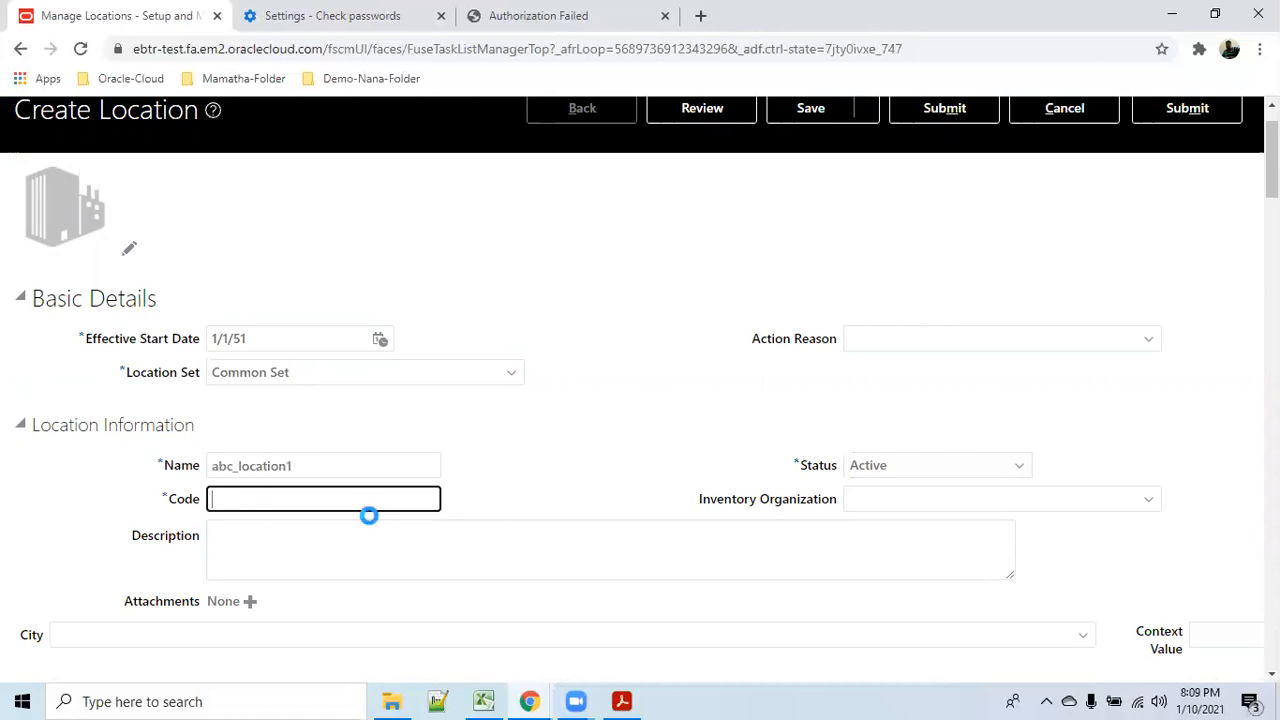
key(ctrl+v)
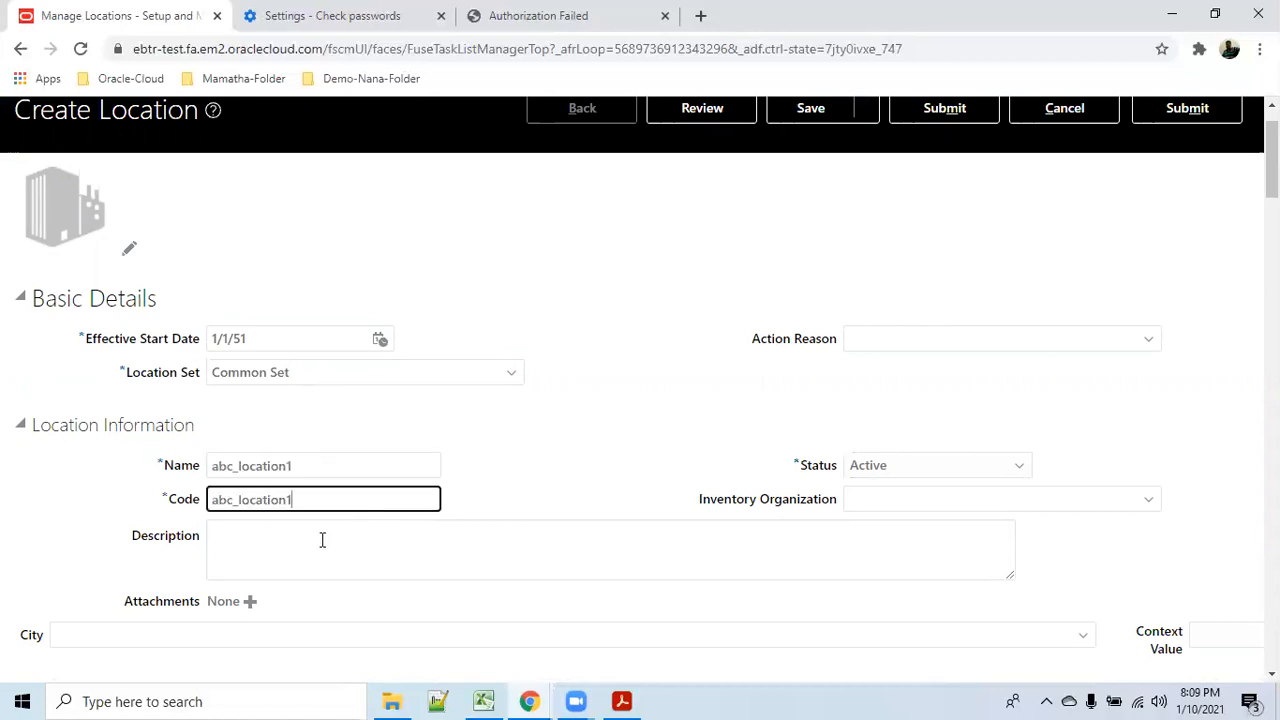
Set the location's country to India using the country search.
key(Tab)
scroll(322, 540, down, 3)
click(443, 500)
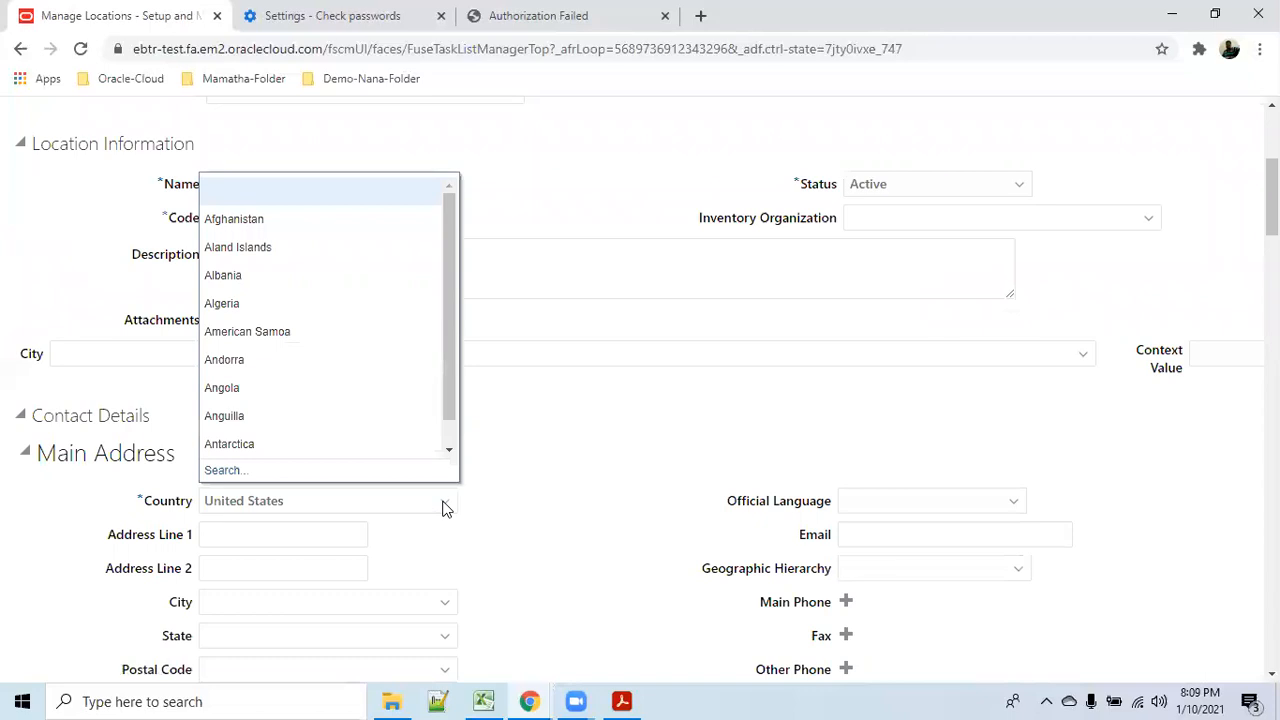
click(238, 470)
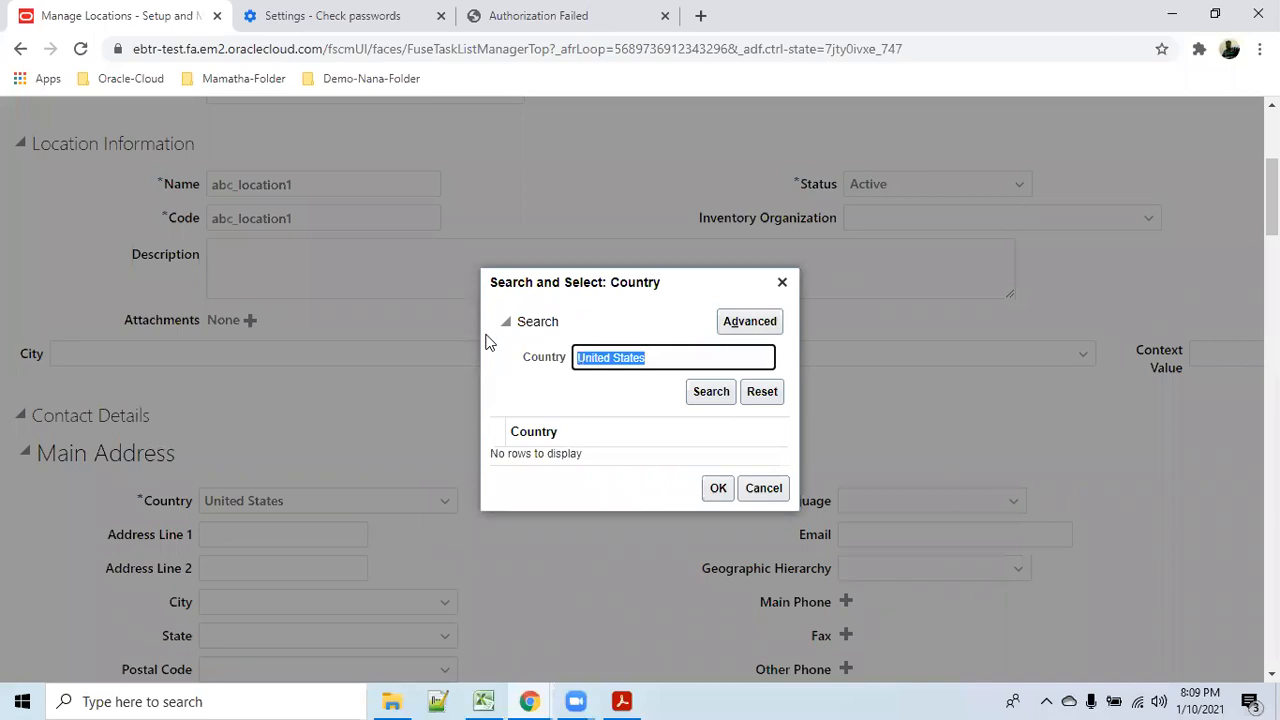
text(India)
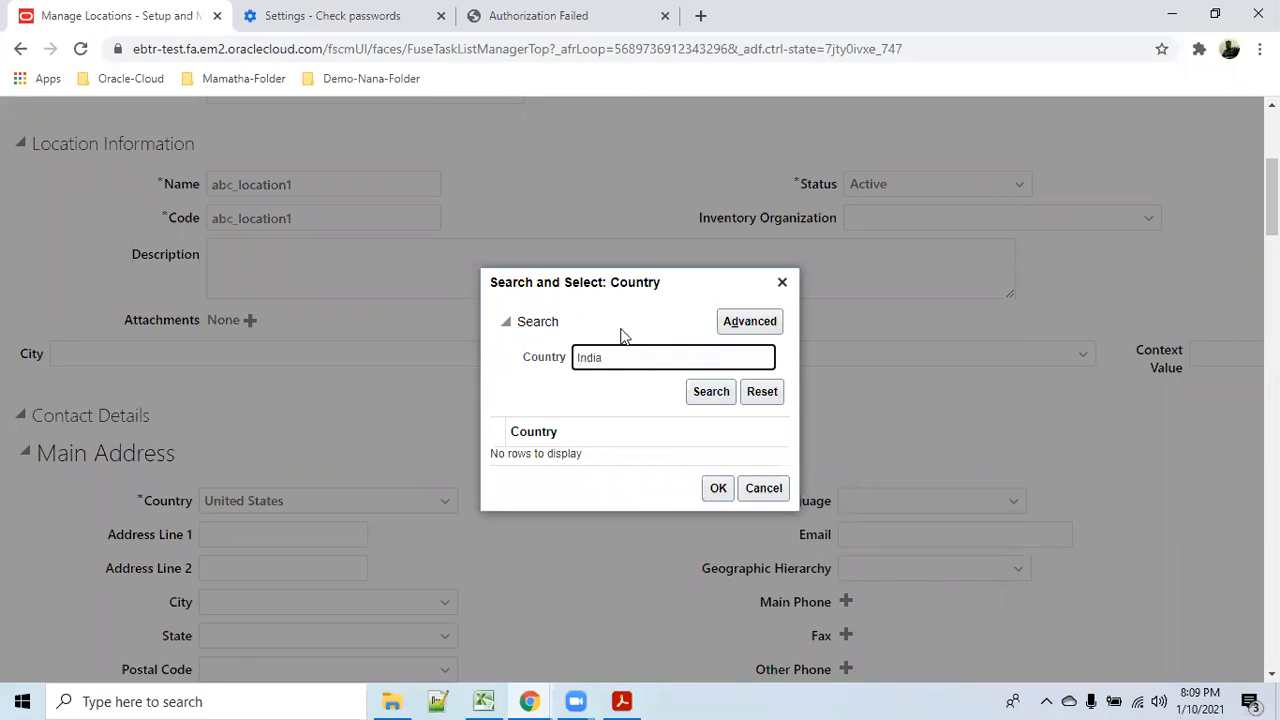
click(709, 391)
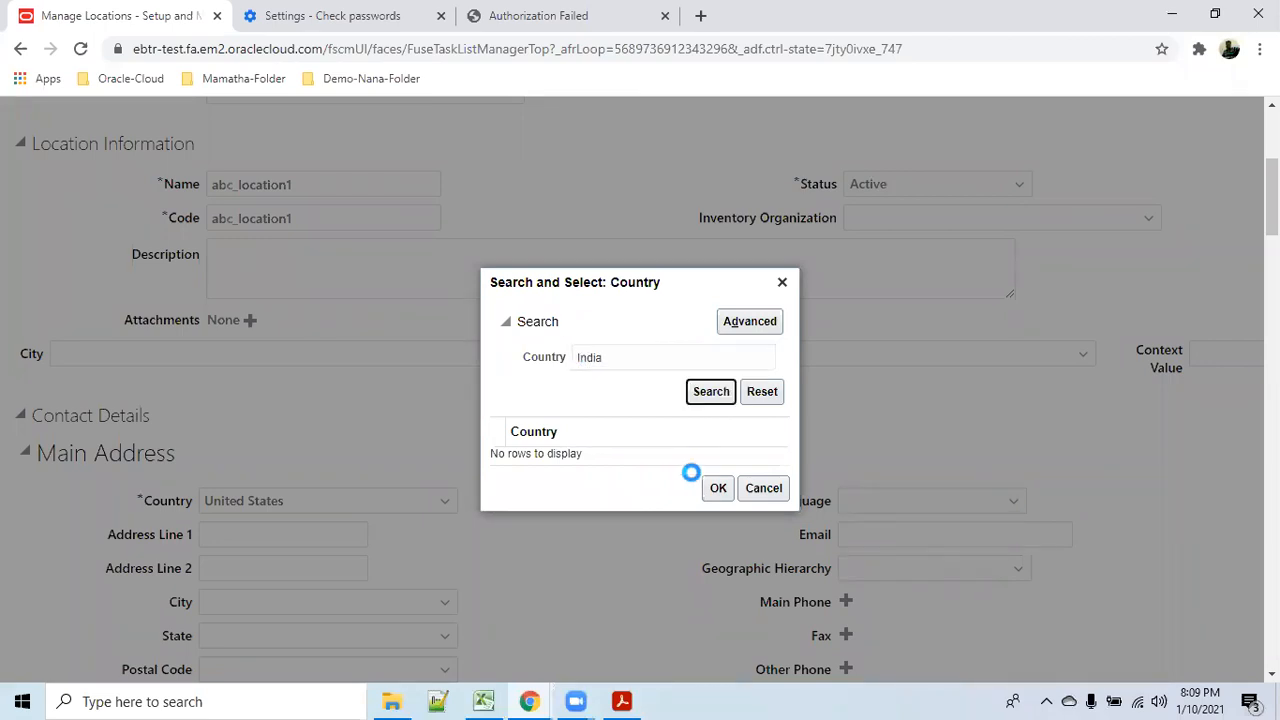
click(604, 466)
click(718, 498)
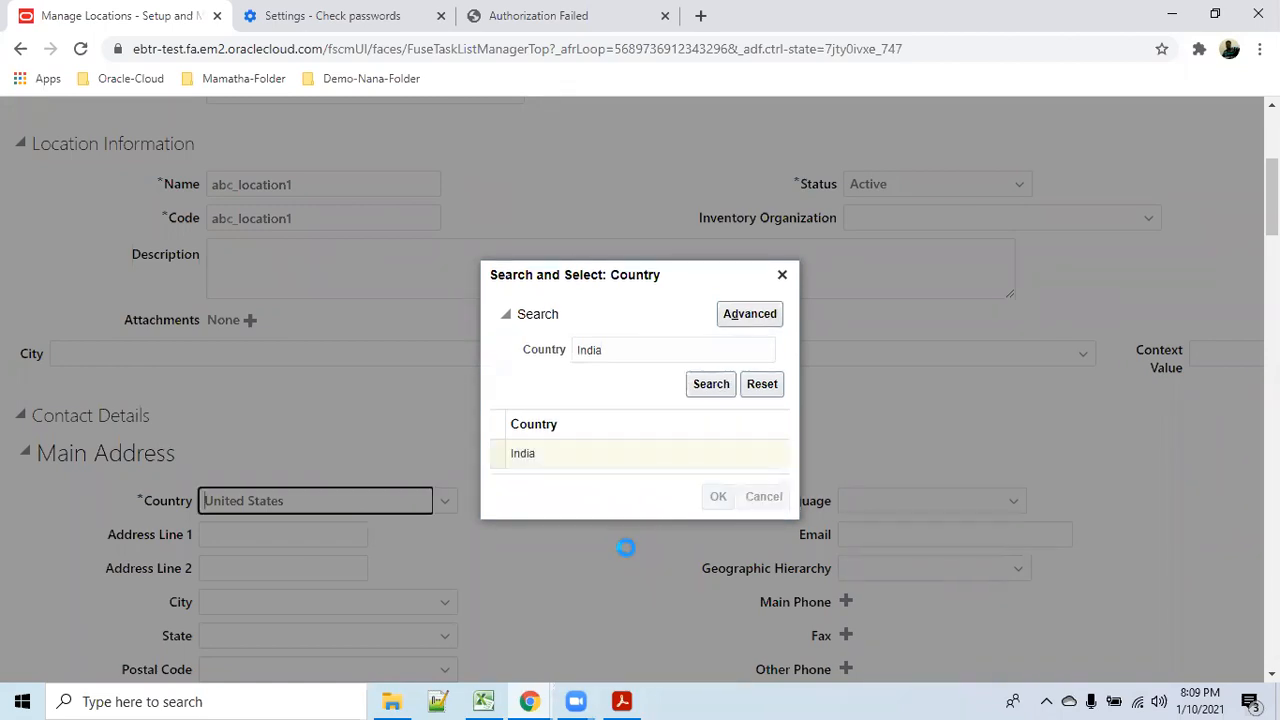
Enter 'line1' as Address Line 1 and 'city' as City or Town.
scroll(630, 556, down, 1)
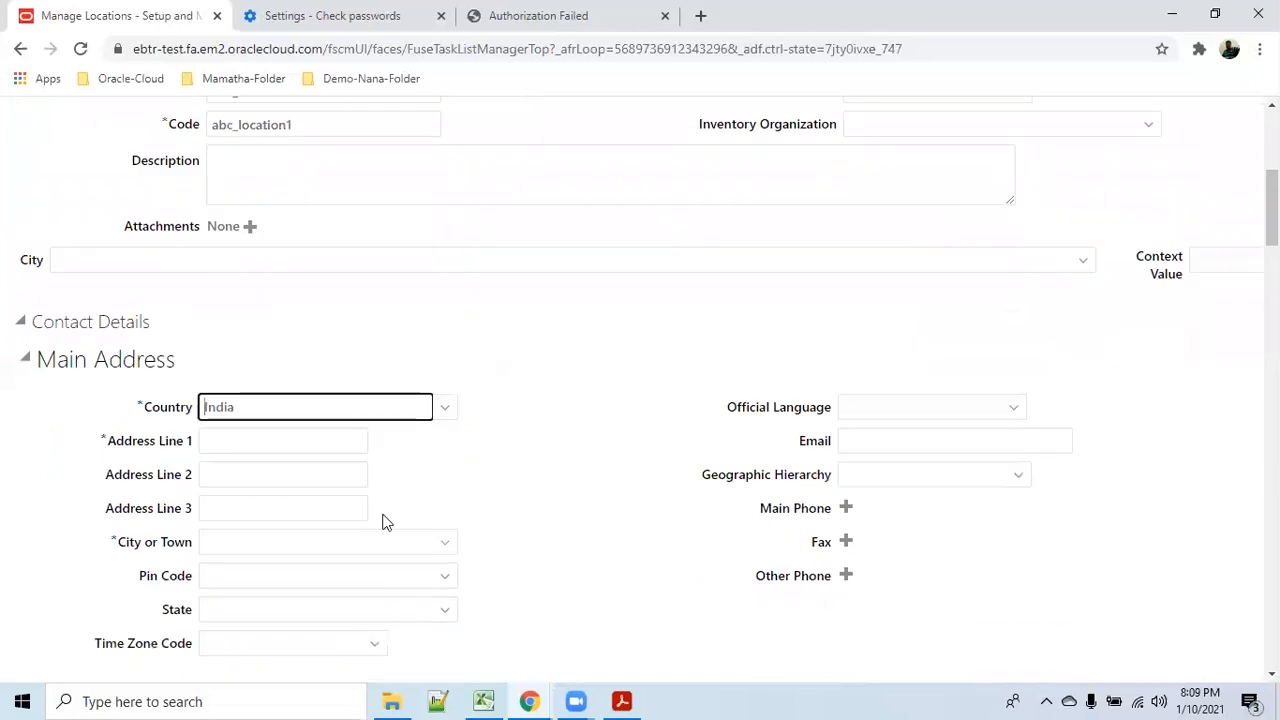
click(288, 440)
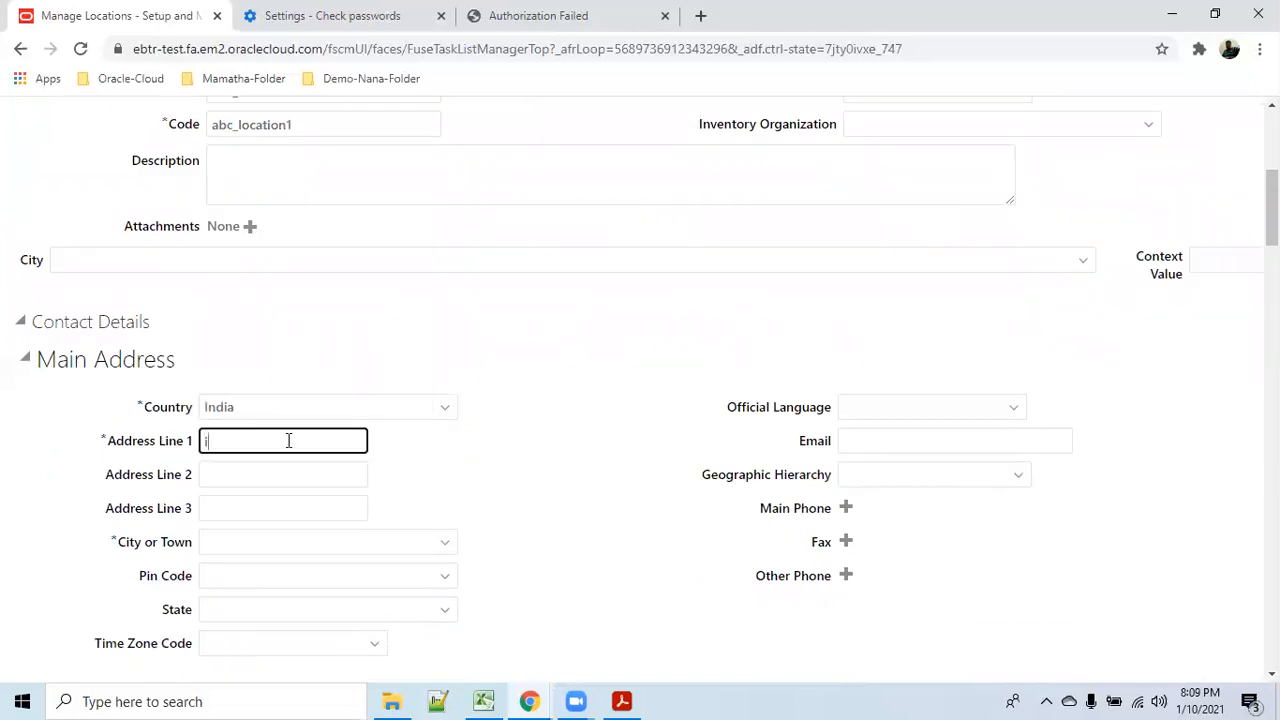
text(line1)
key(Tab)
key(Tab)
key(Tab)
text(city)
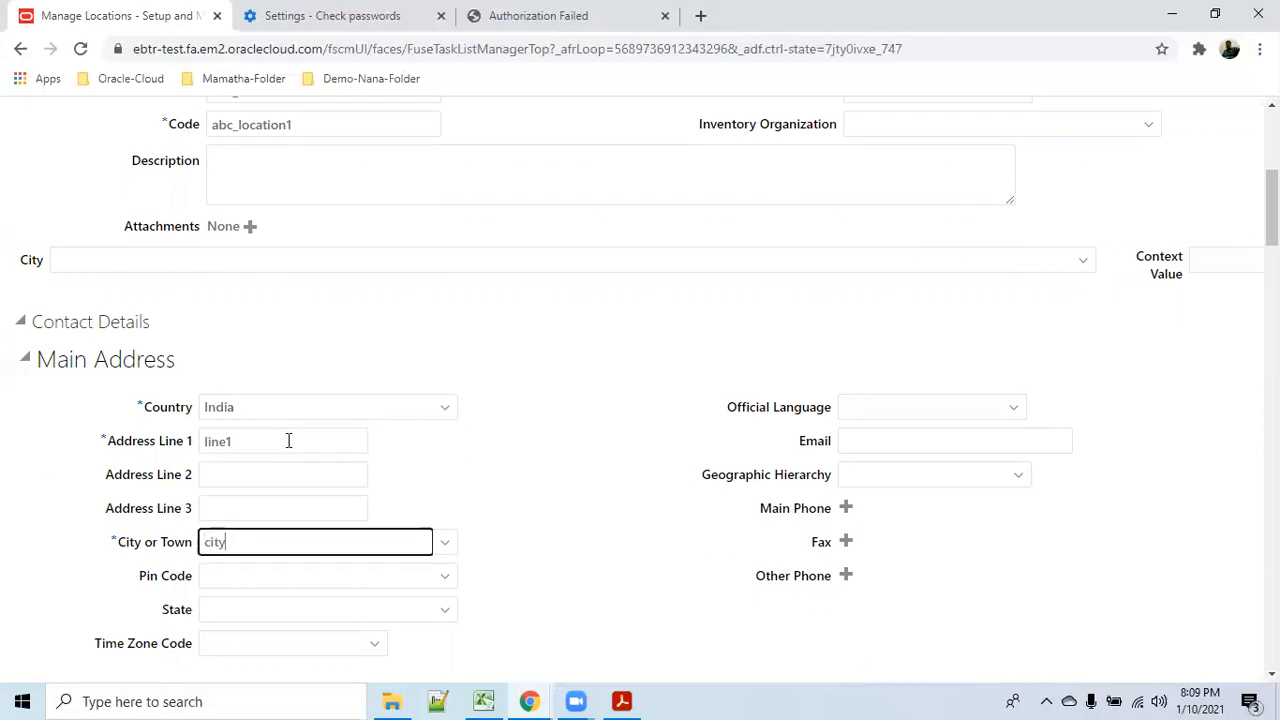
key(Tab)
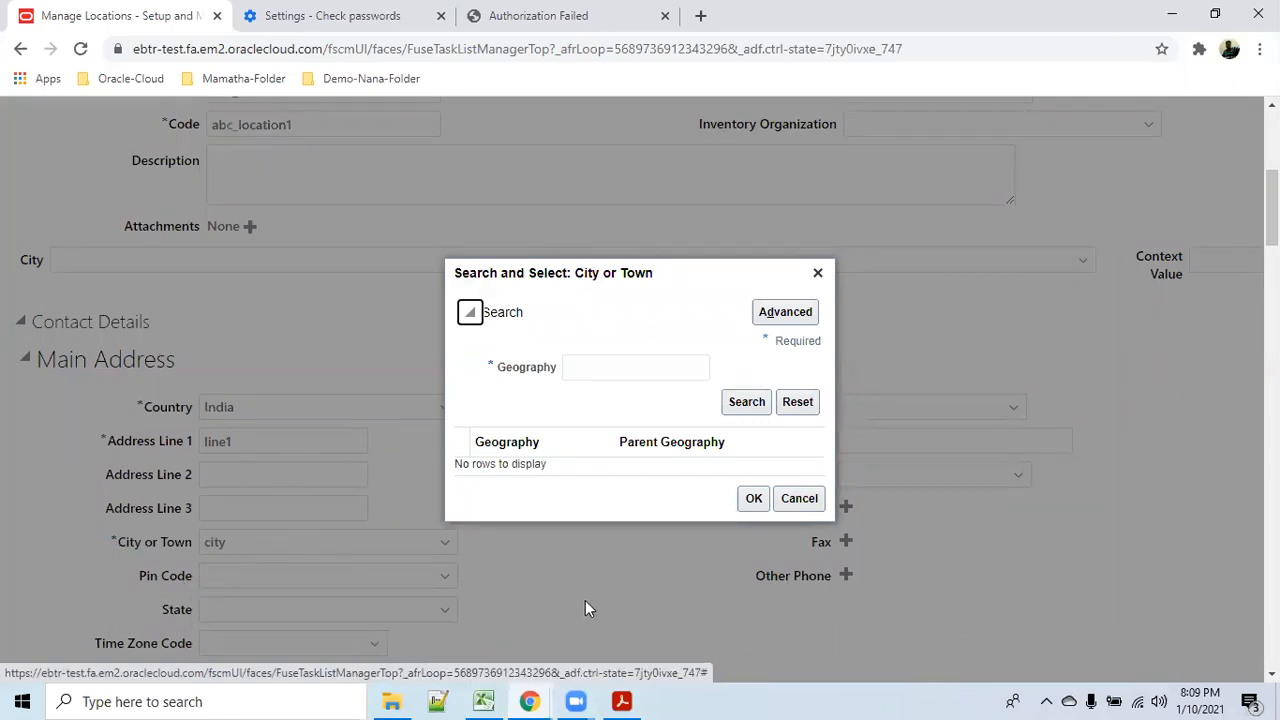
Clear the invalid 'city' value and reopen the City or Town search.
click(799, 499)
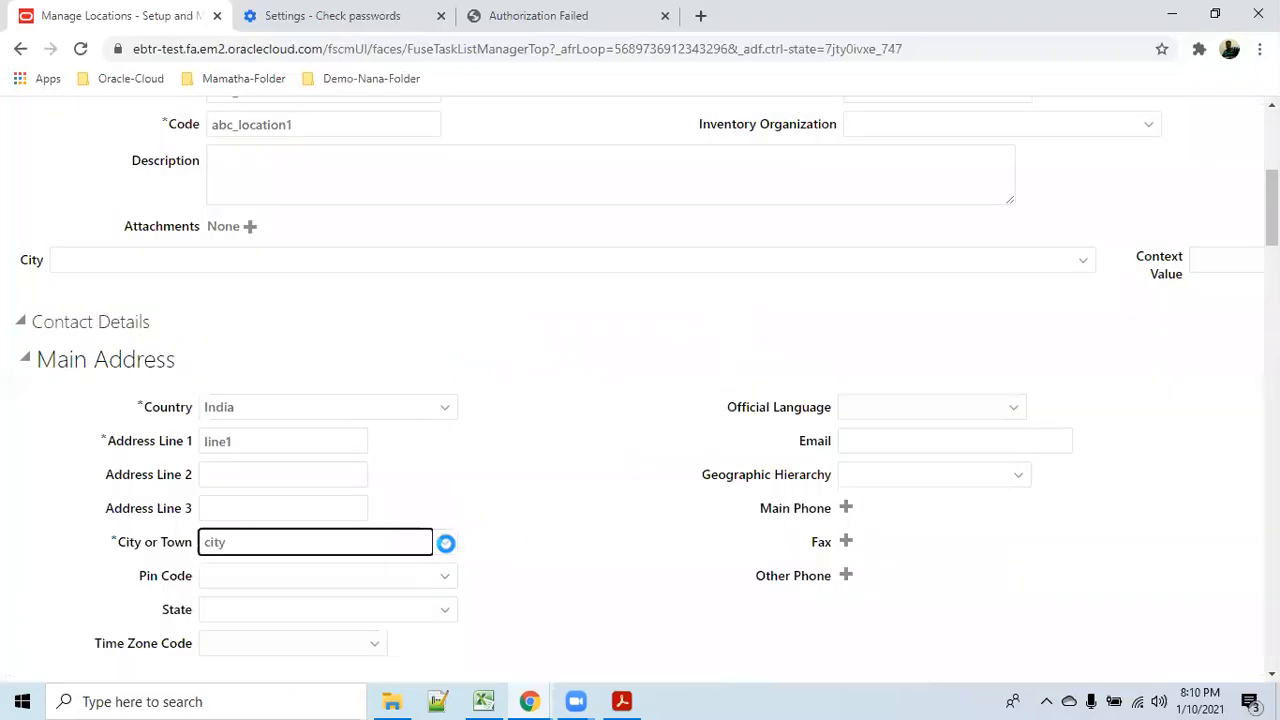
double_click(234, 541)
key(BackSpace)
click(445, 541)
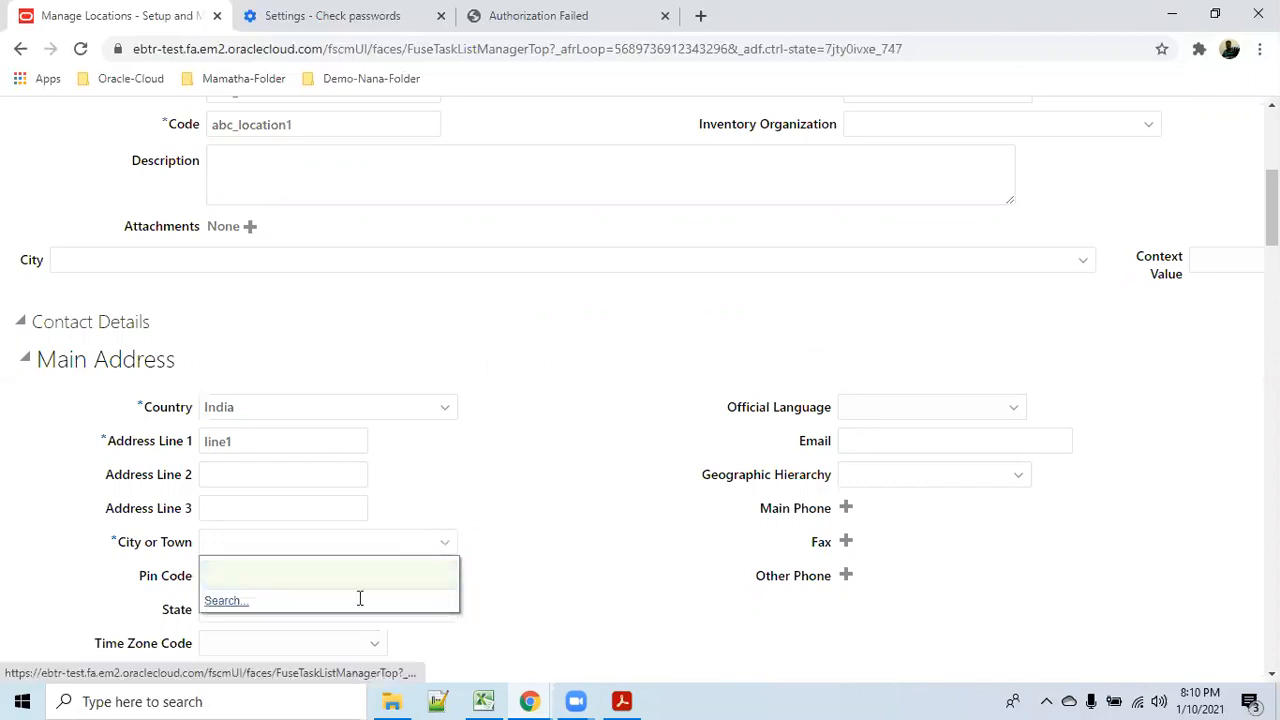
click(360, 598)
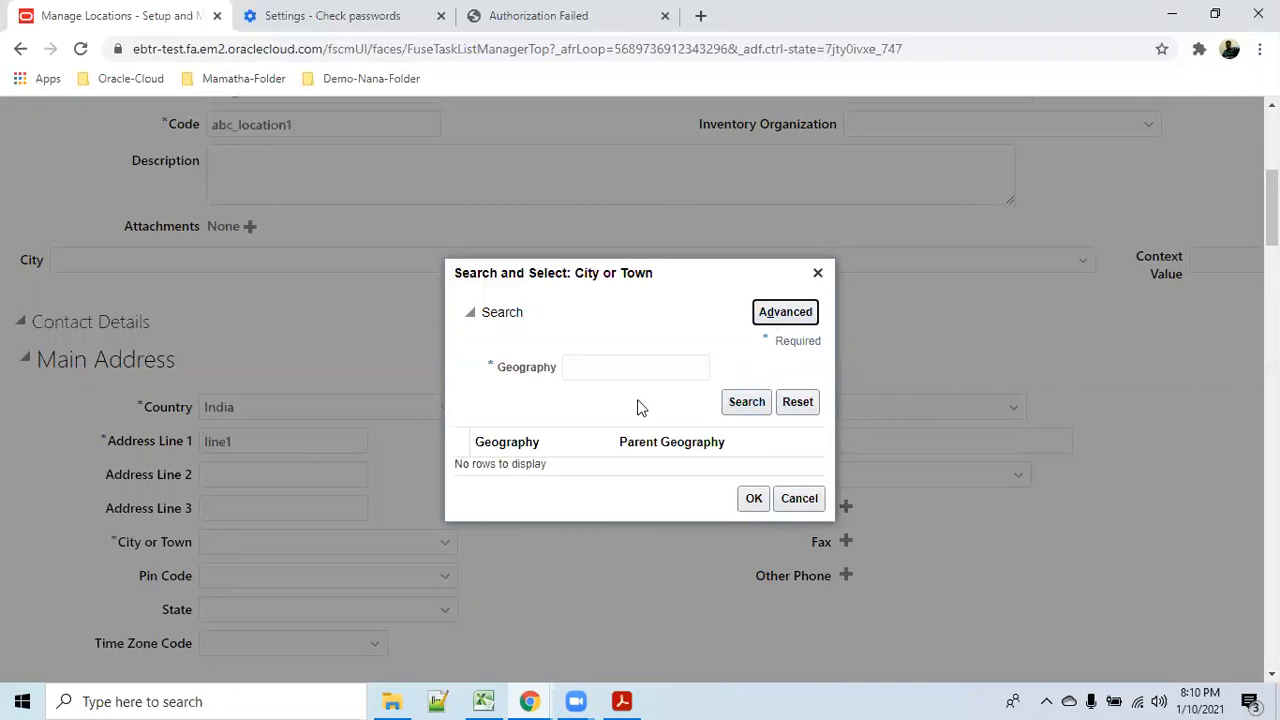
Search cities with Geography not equal to 'sss' and choose 110050 in South Delhi.
click(676, 370)
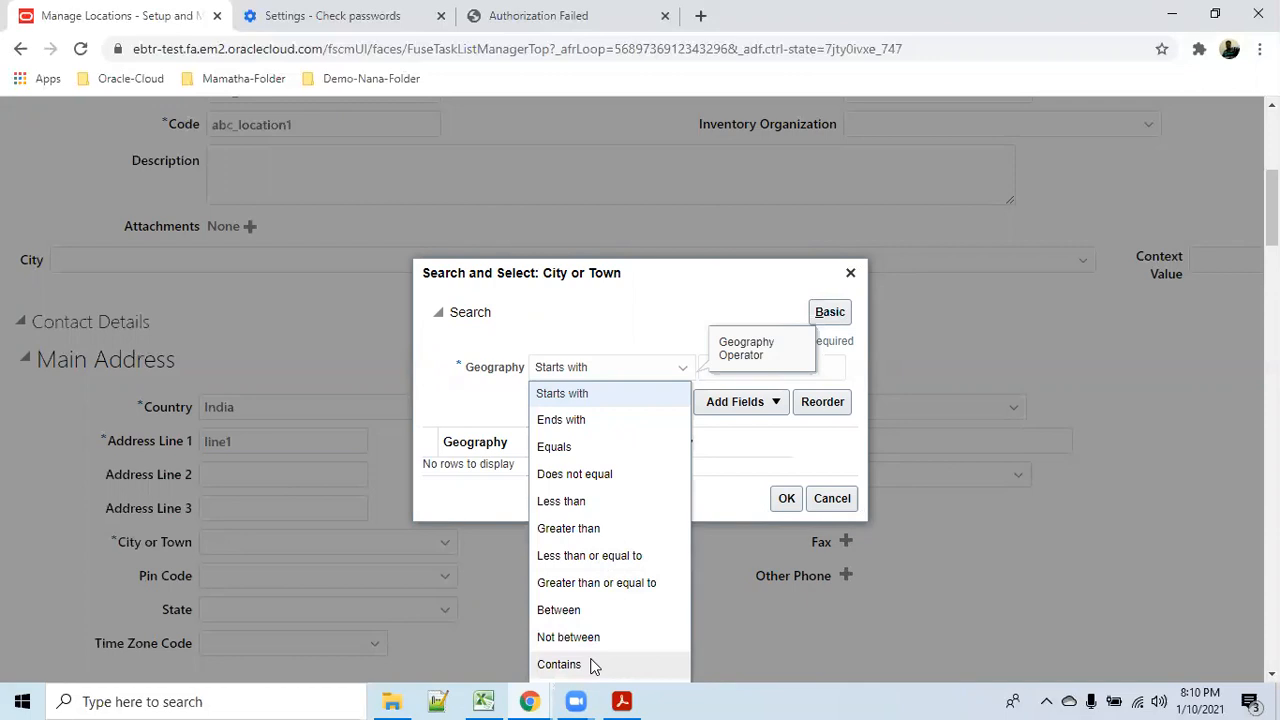
click(597, 474)
click(812, 367)
text(sss)
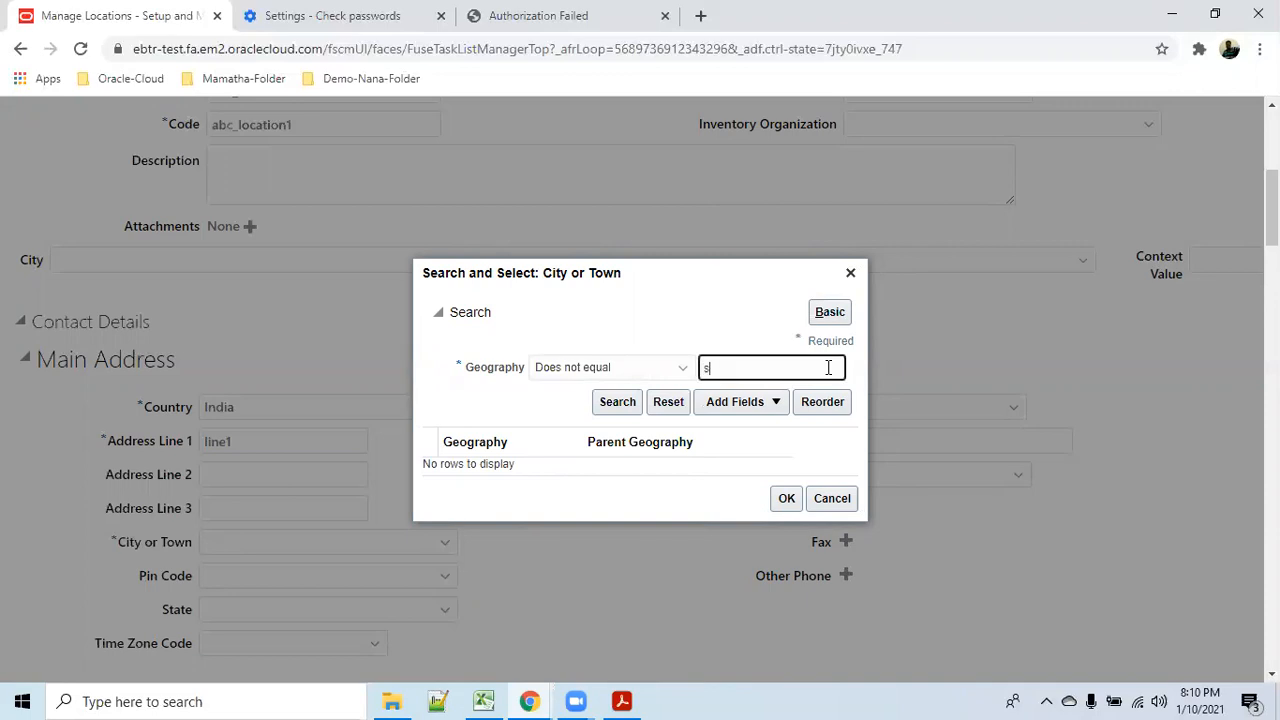
click(610, 405)
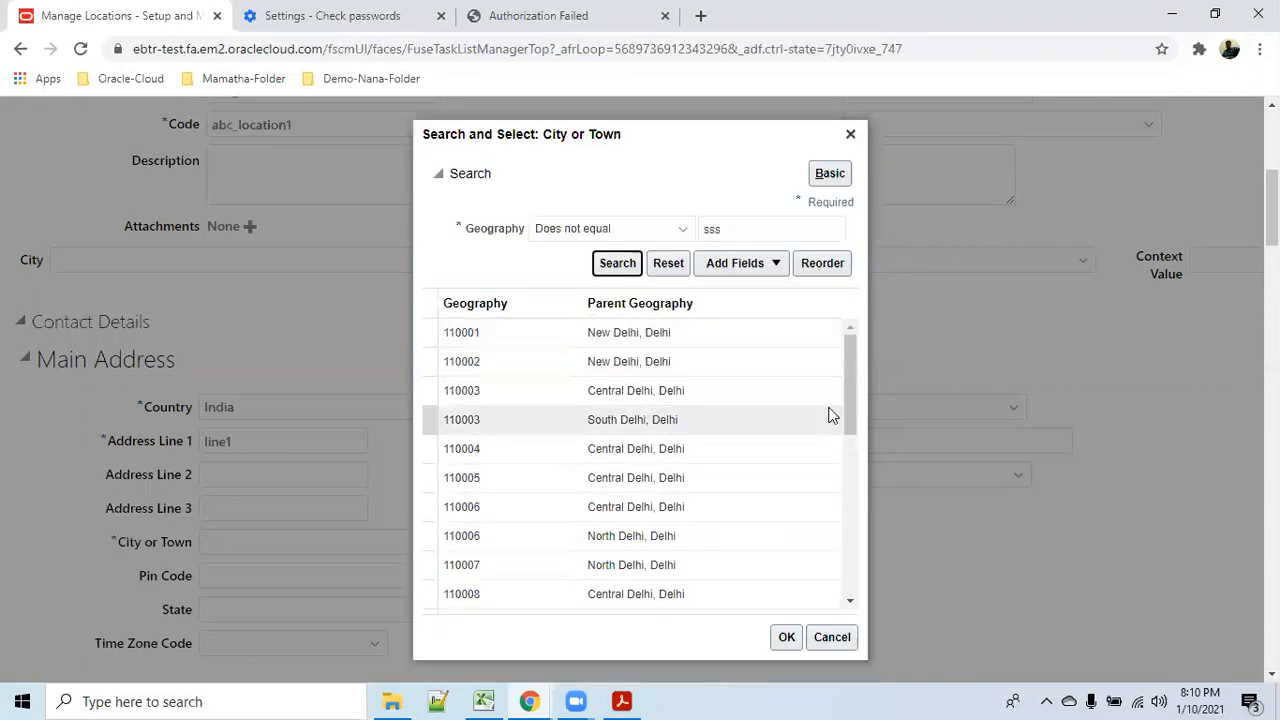
drag(849, 392, 842, 568)
drag(853, 458, 866, 611)
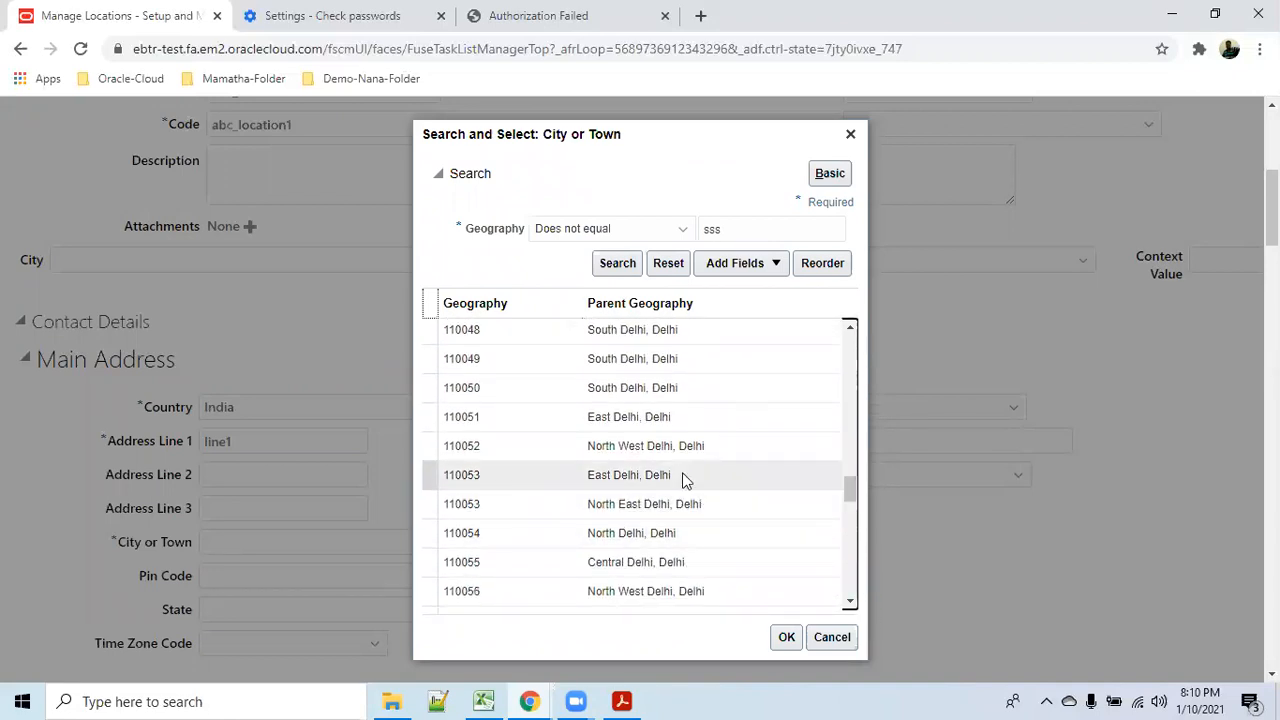
click(660, 388)
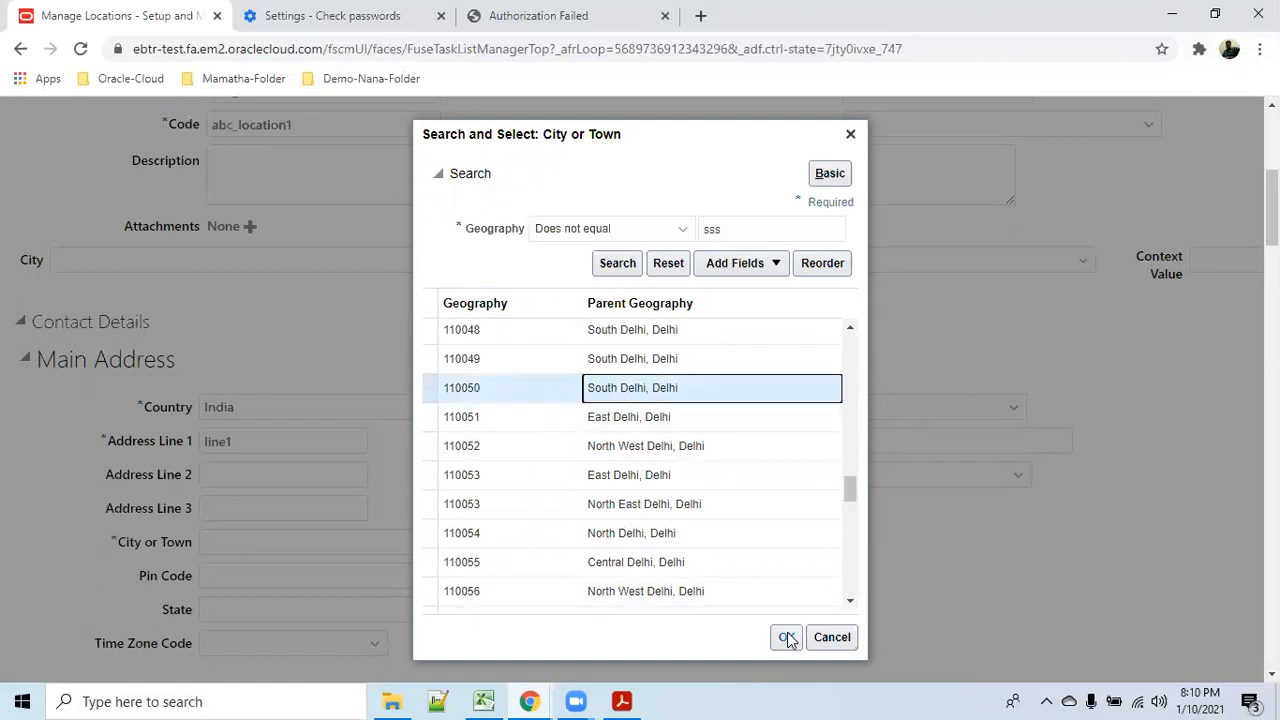
click(787, 636)
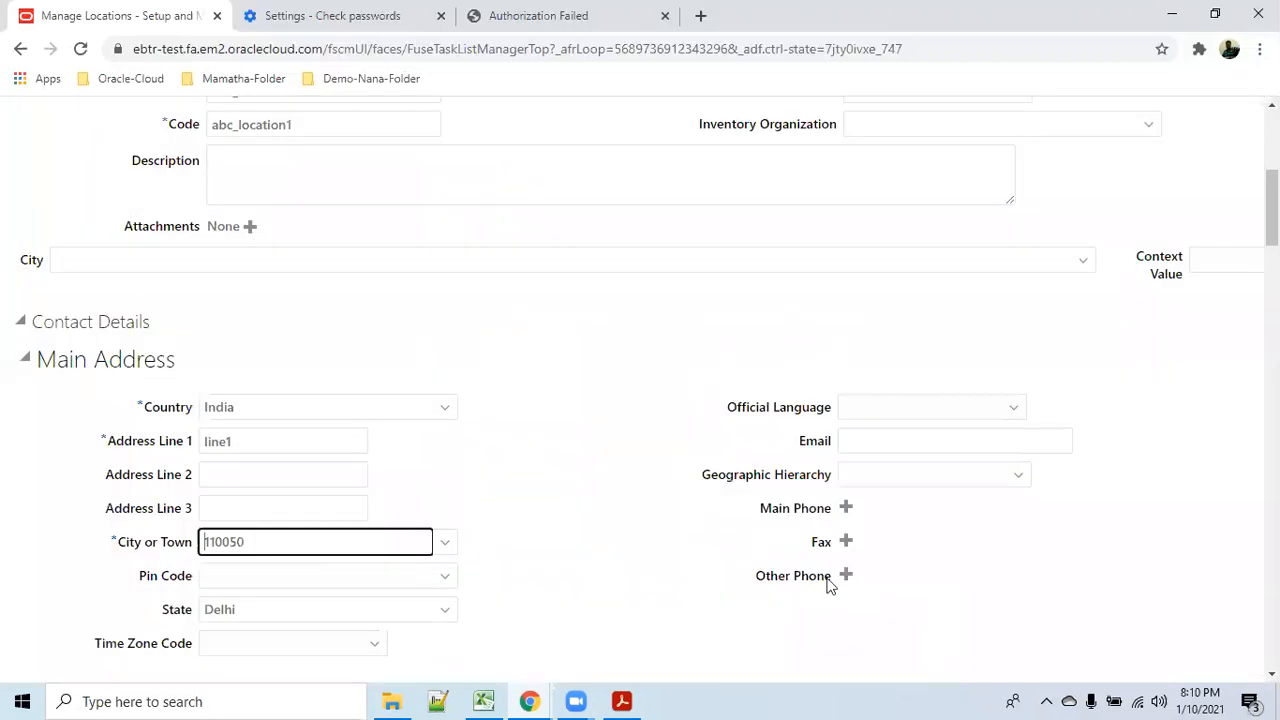
scroll(545, 558, down, 2)
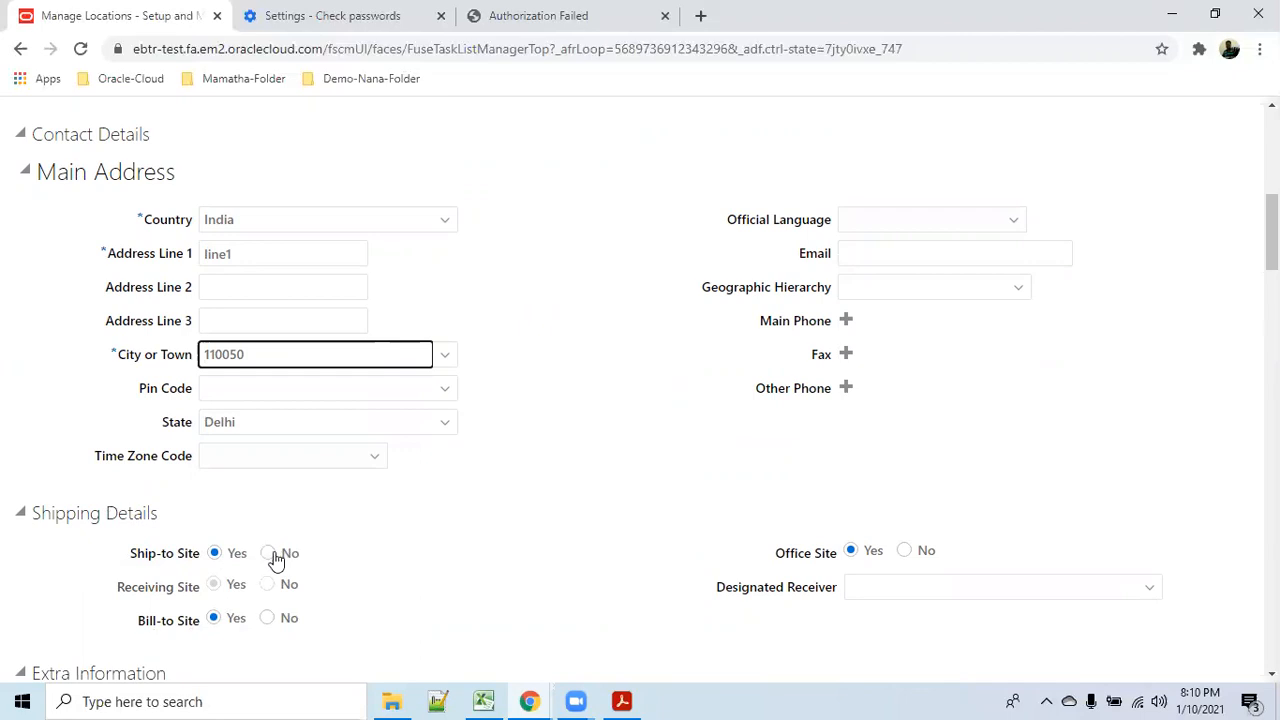
scroll(477, 597, down, 3)
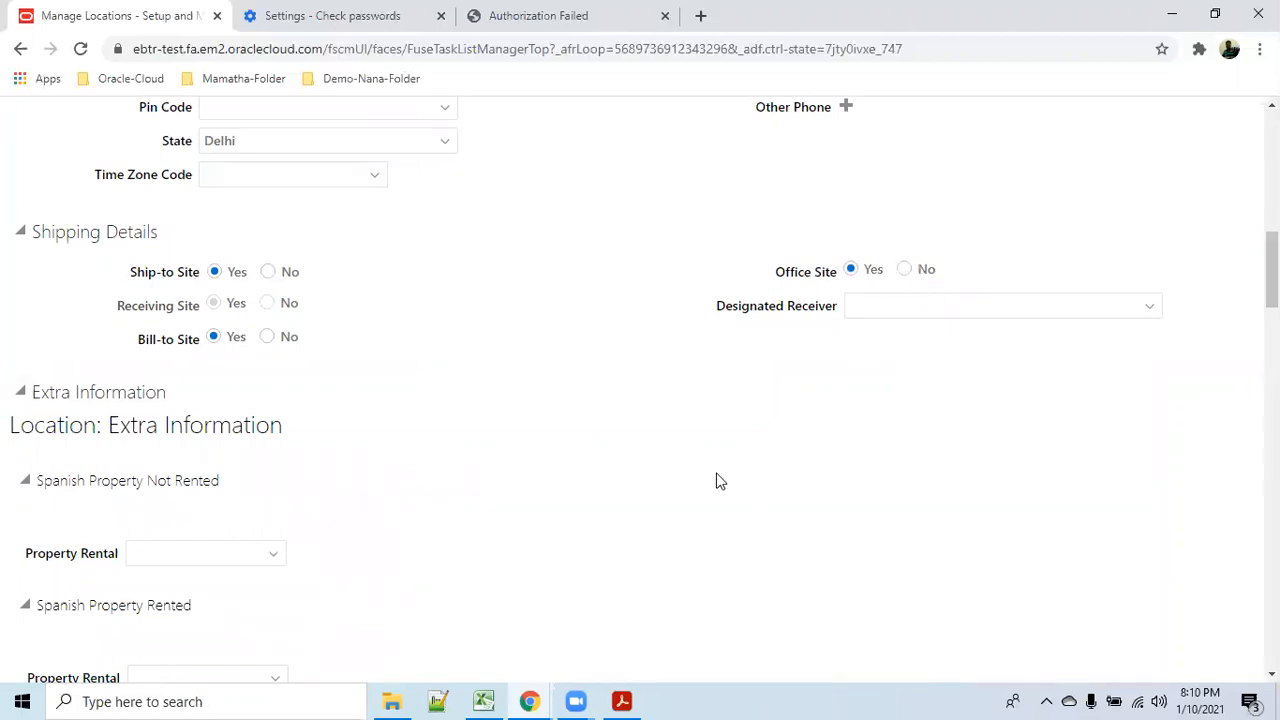
scroll(656, 495, down, 14)
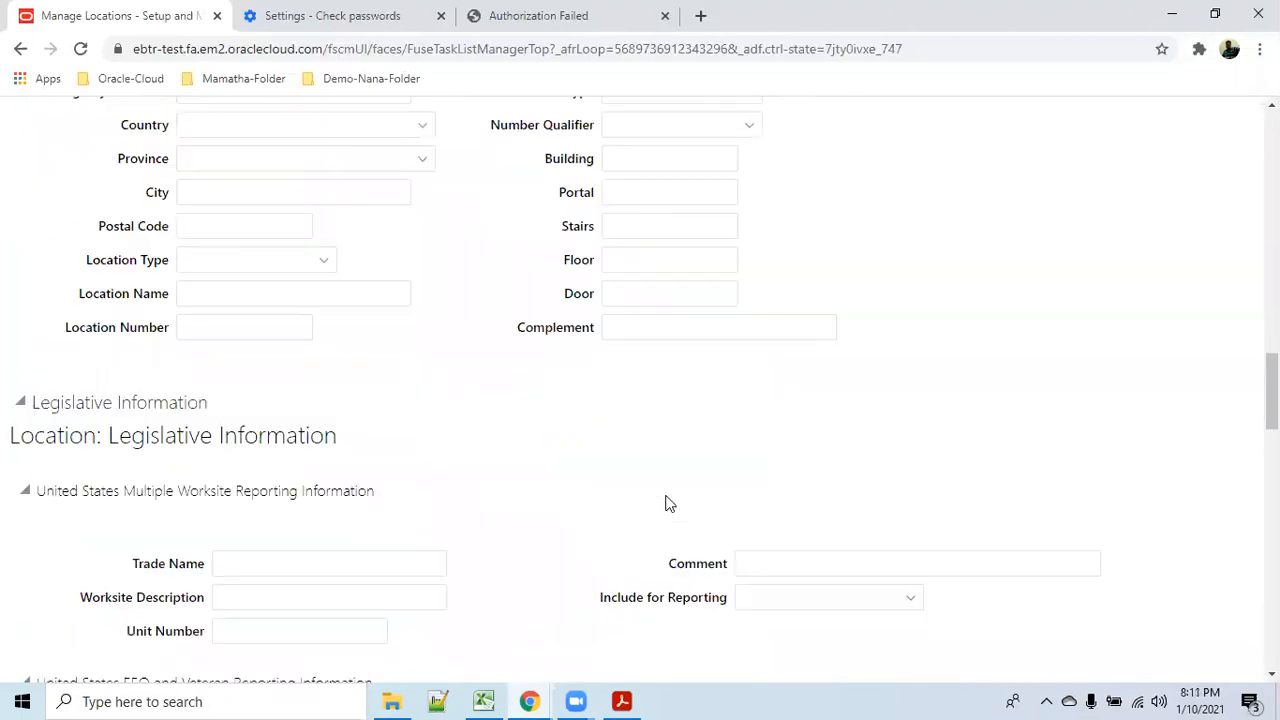
scroll(600, 530, up, 5)
scroll(288, 471, up, 15)
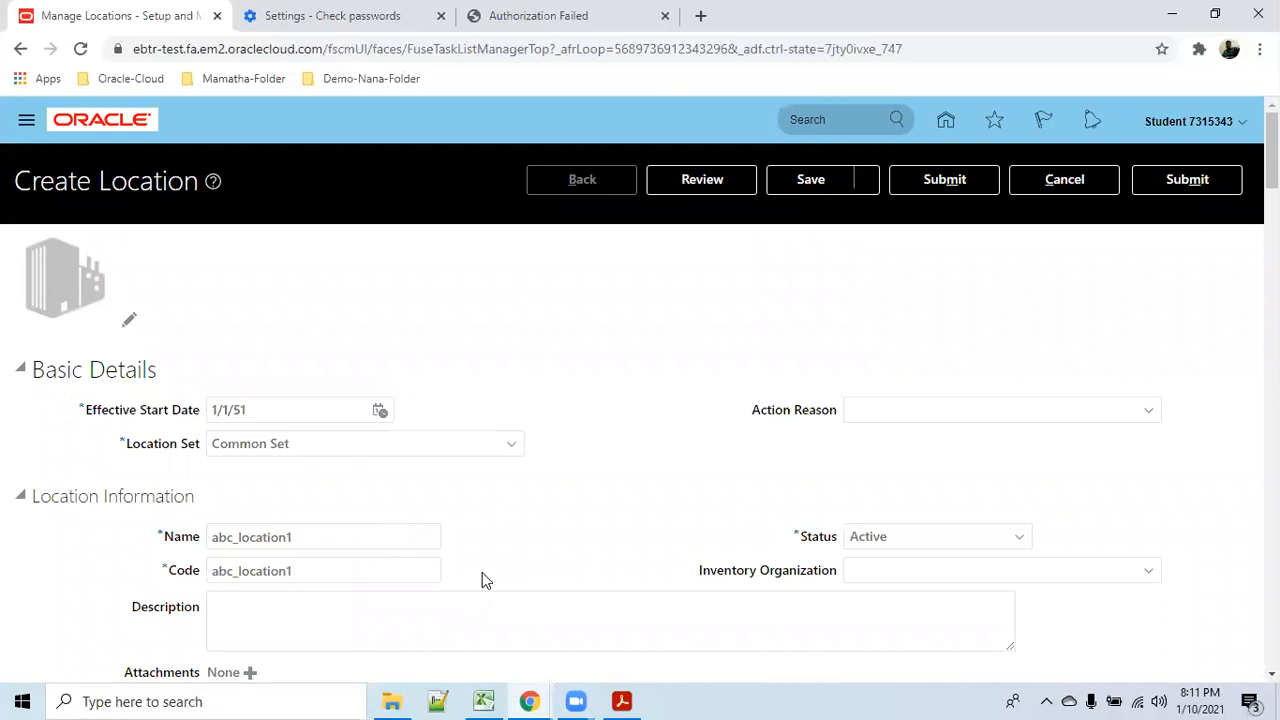
Save the abc_location1 location, then submit it and confirm the request.
click(805, 186)
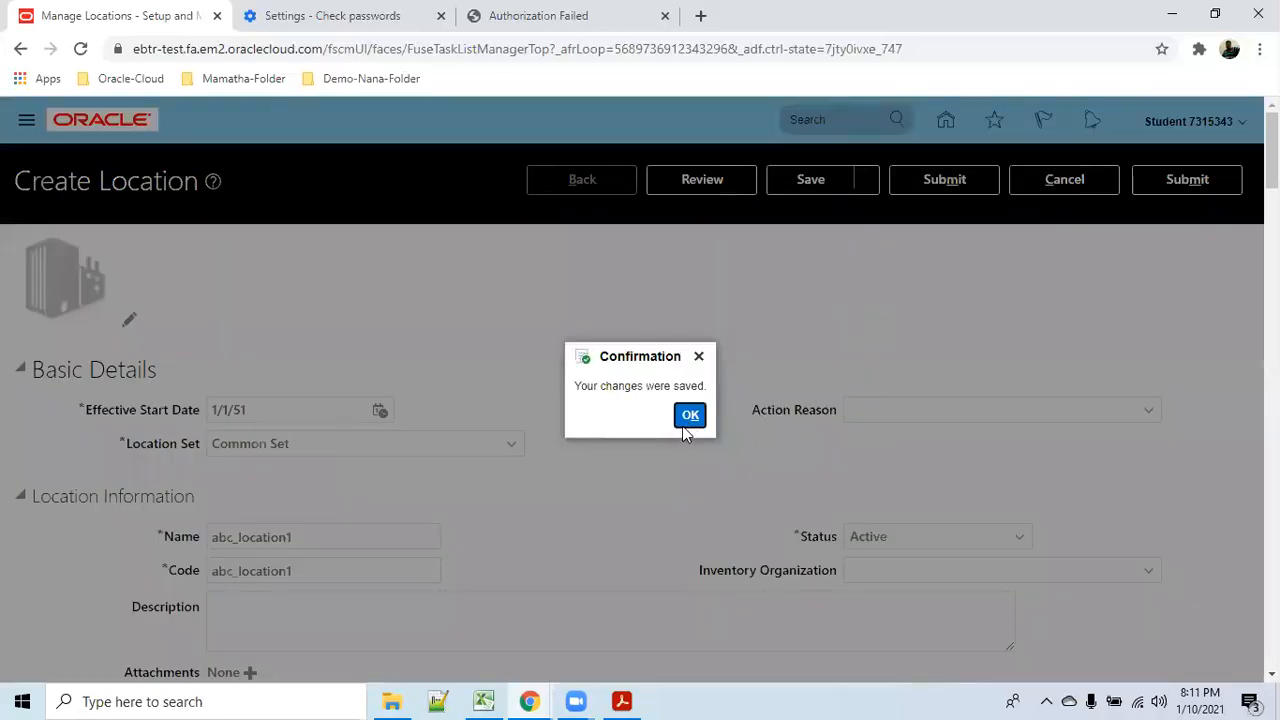
click(686, 420)
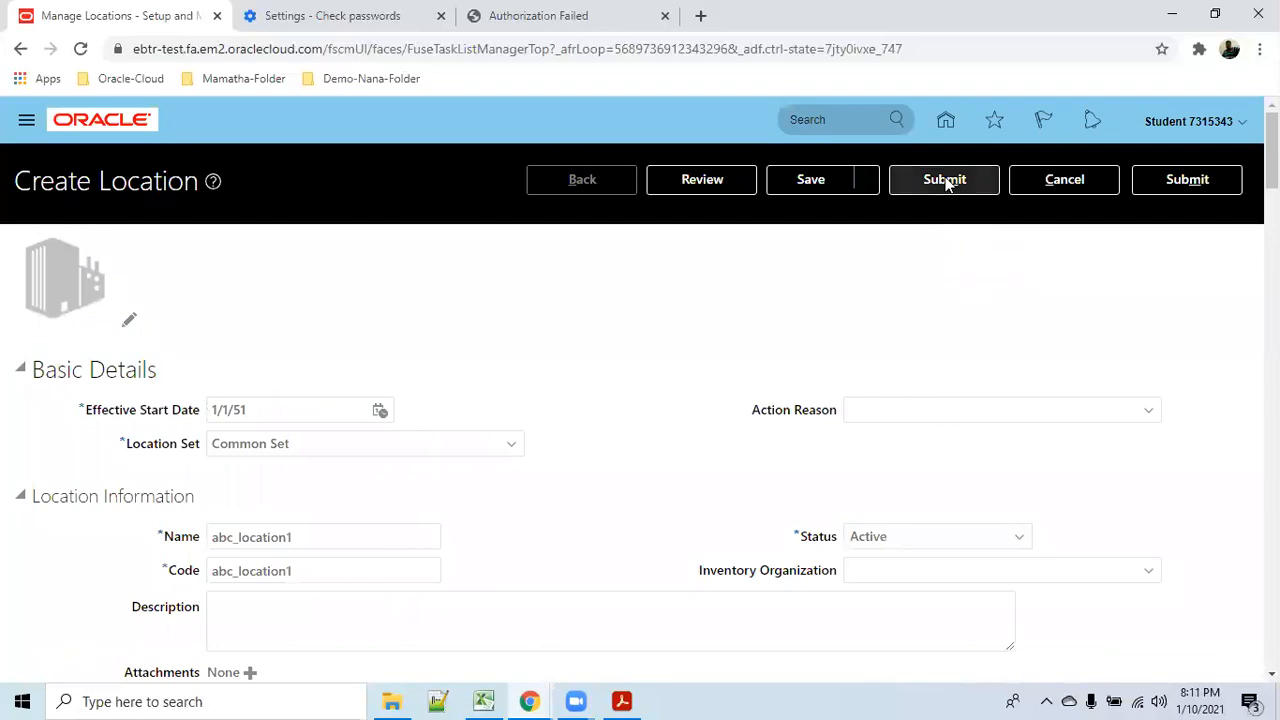
click(945, 181)
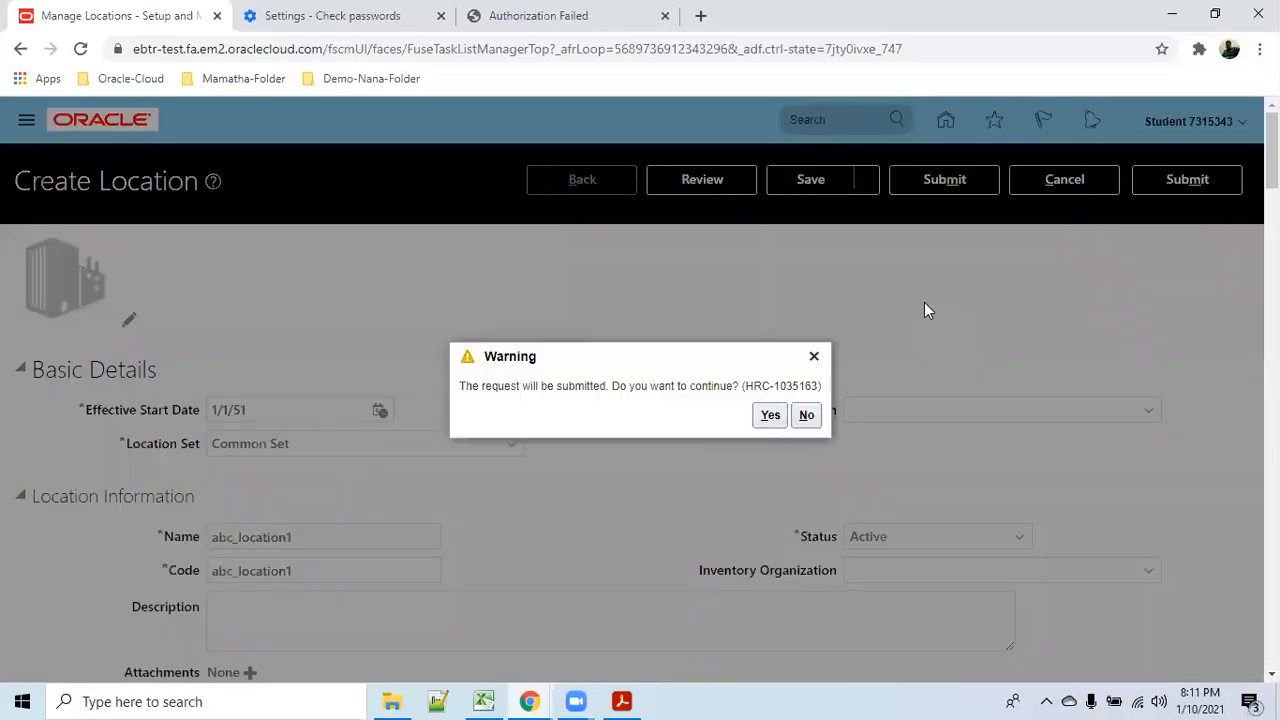
click(770, 415)
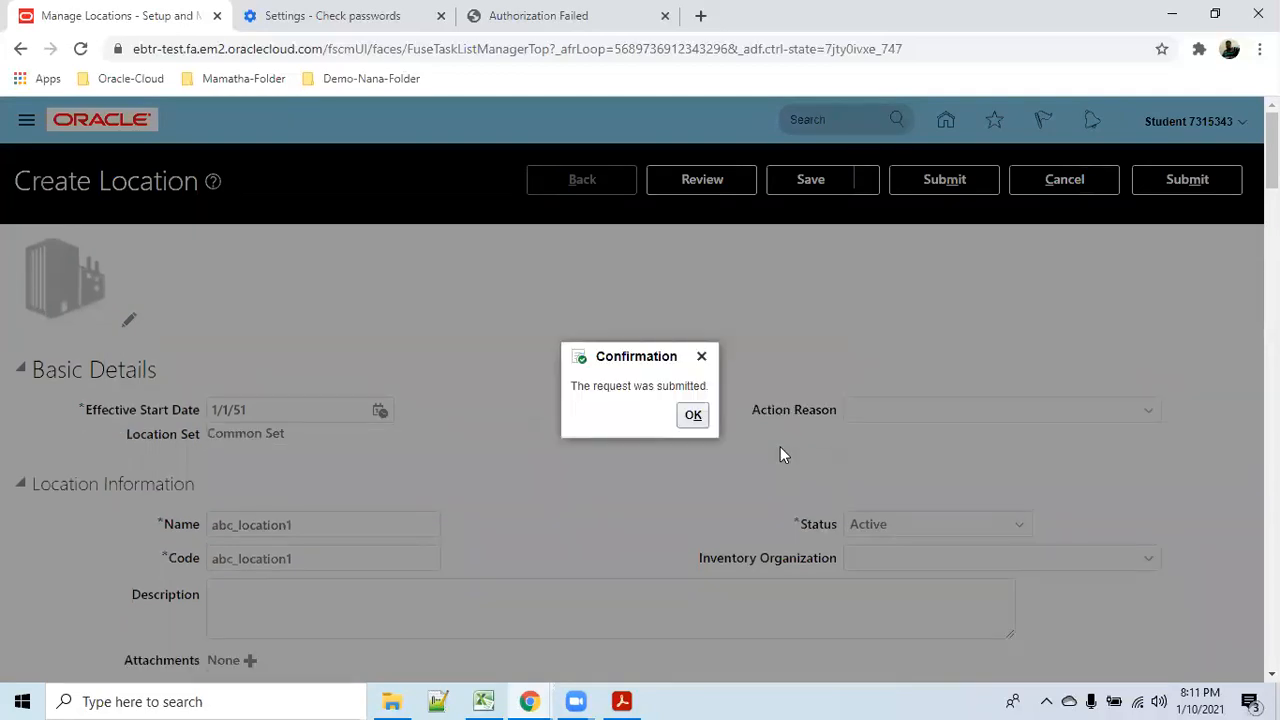
click(694, 415)
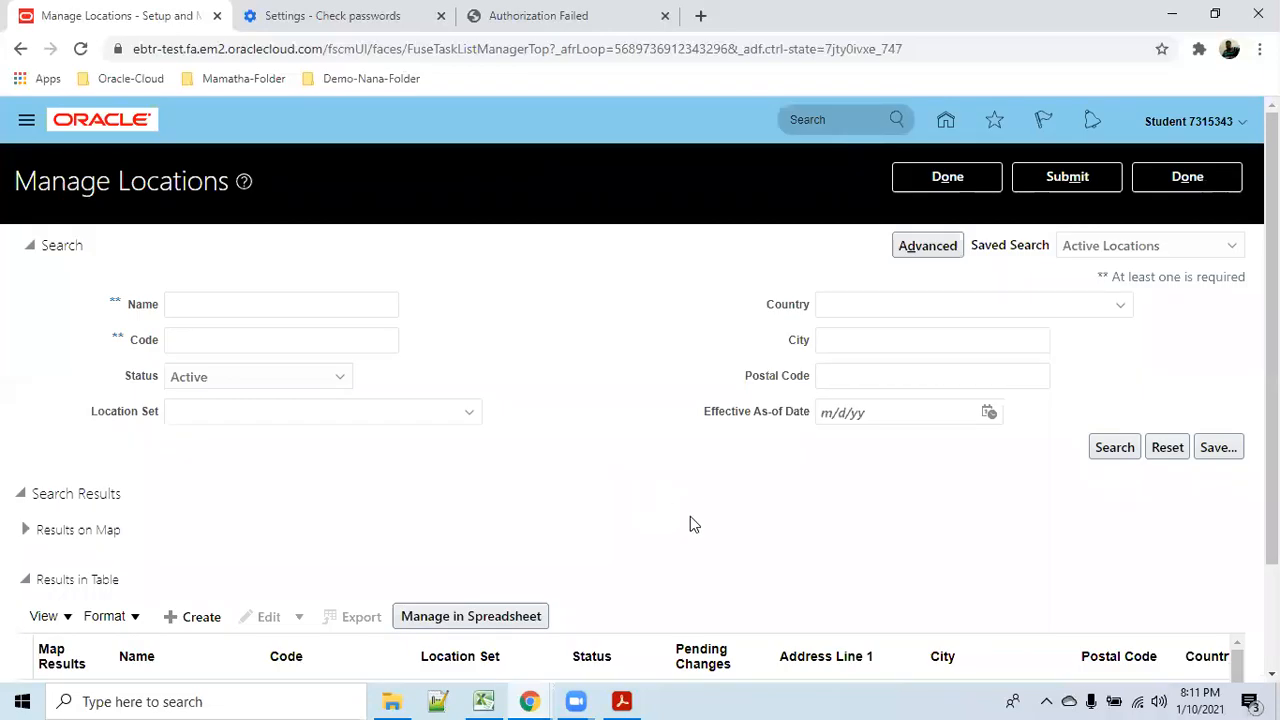
Leave Manage Locations and the task search results, returning to the home springboard.
click(1177, 176)
click(1205, 173)
click(945, 177)
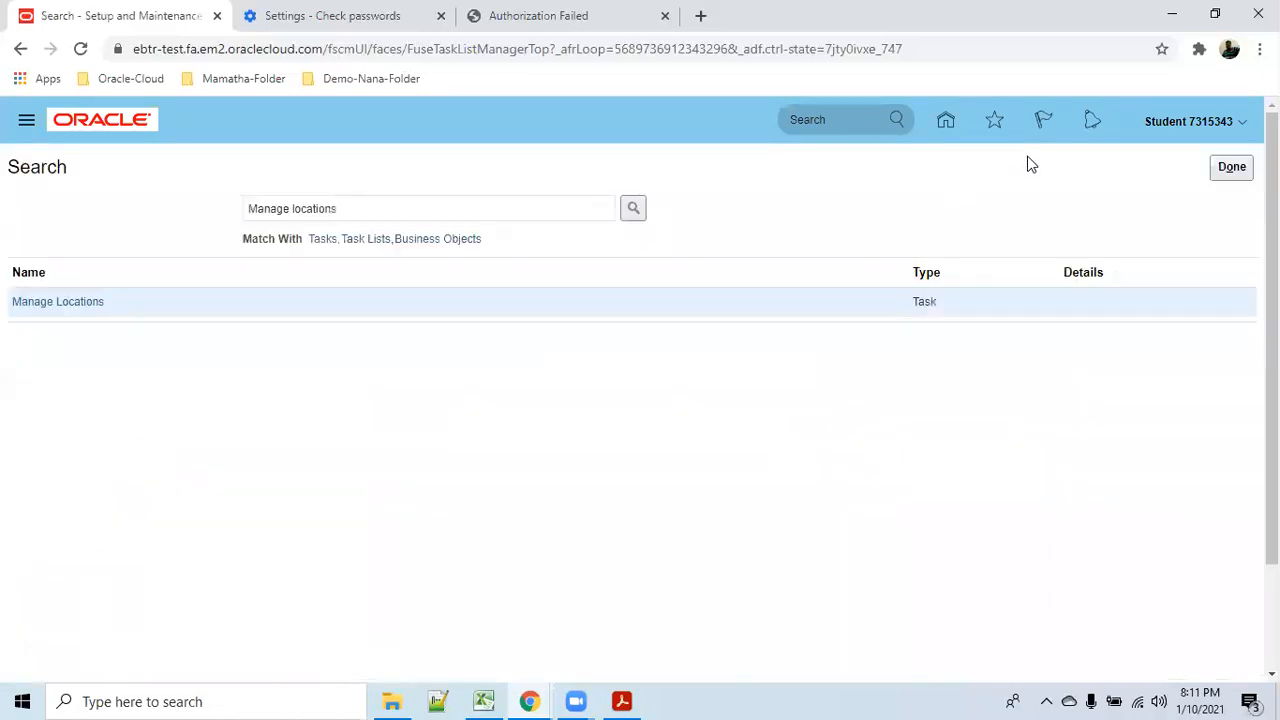
click(946, 121)
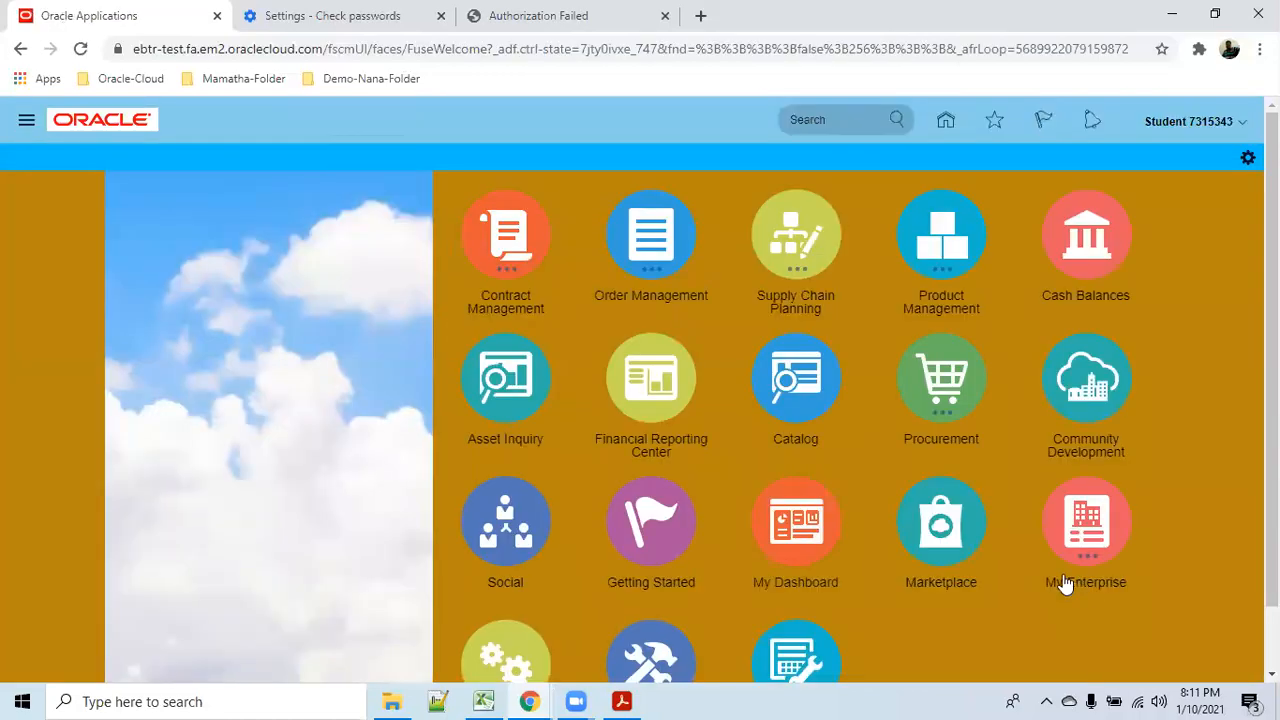
Go to the financials setup area's Organization Structures tasks and start Manage Business Unit.
scroll(1060, 583, down, 1)
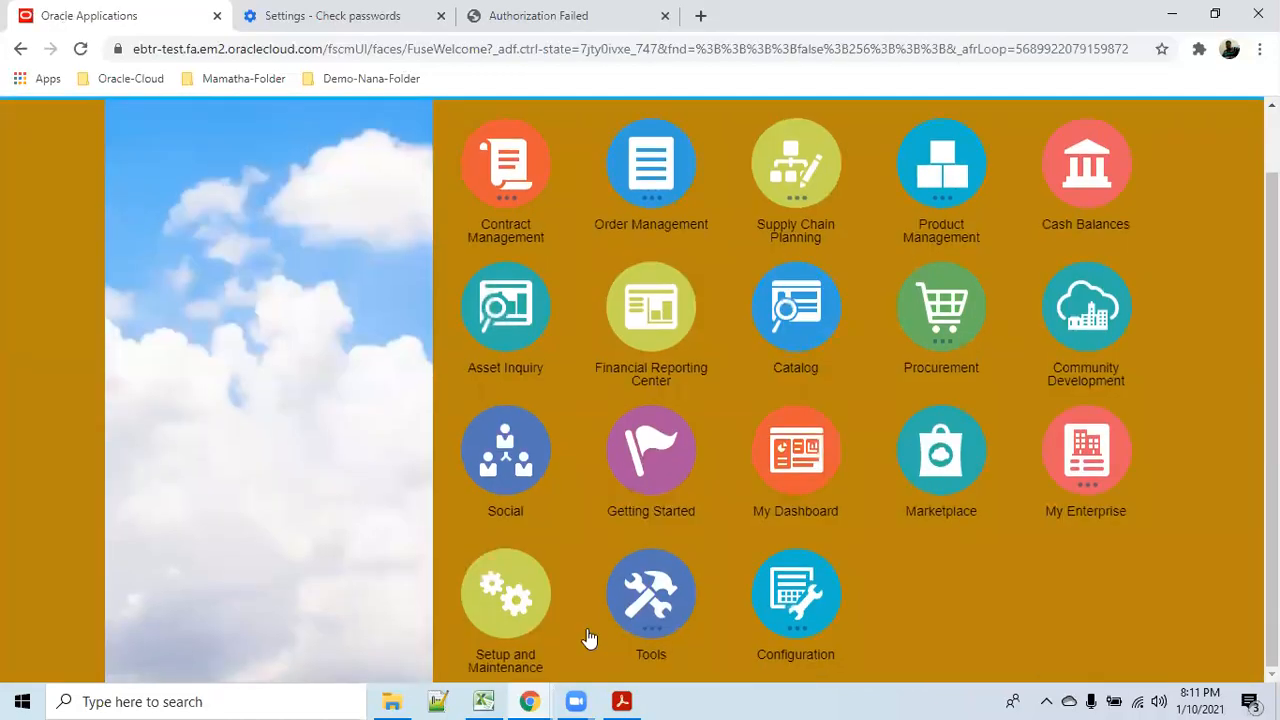
click(773, 586)
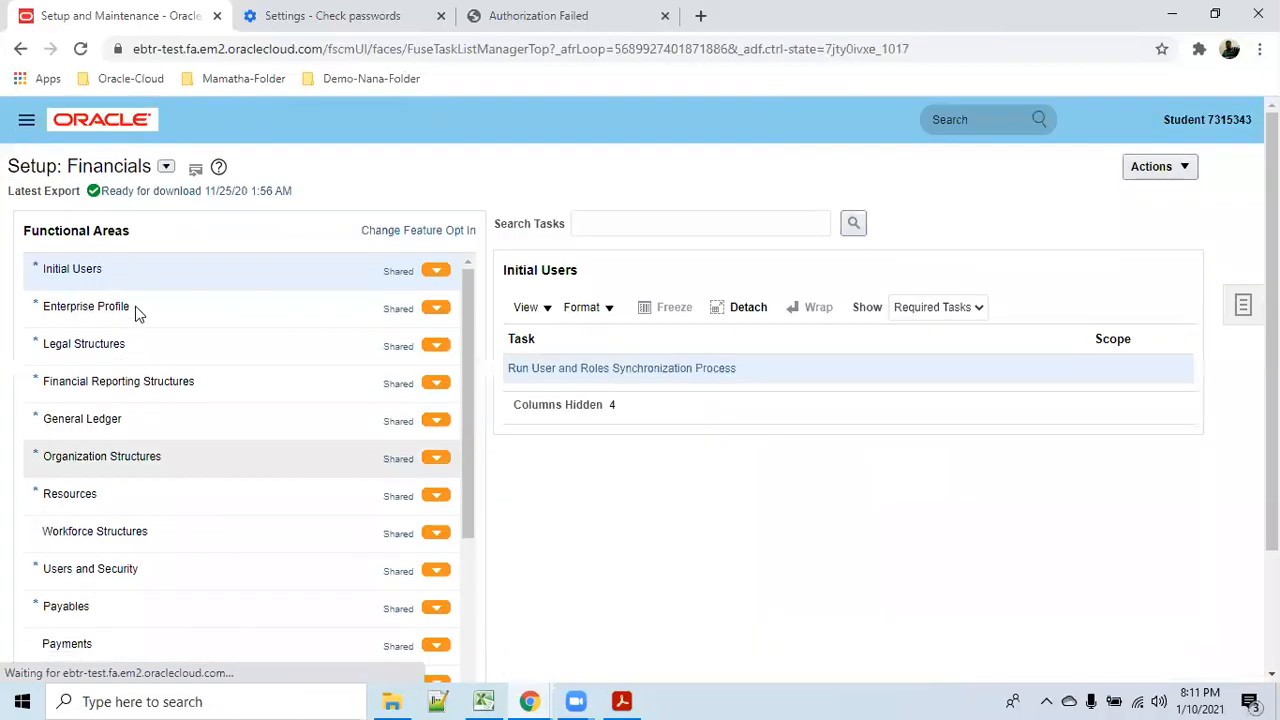
click(145, 456)
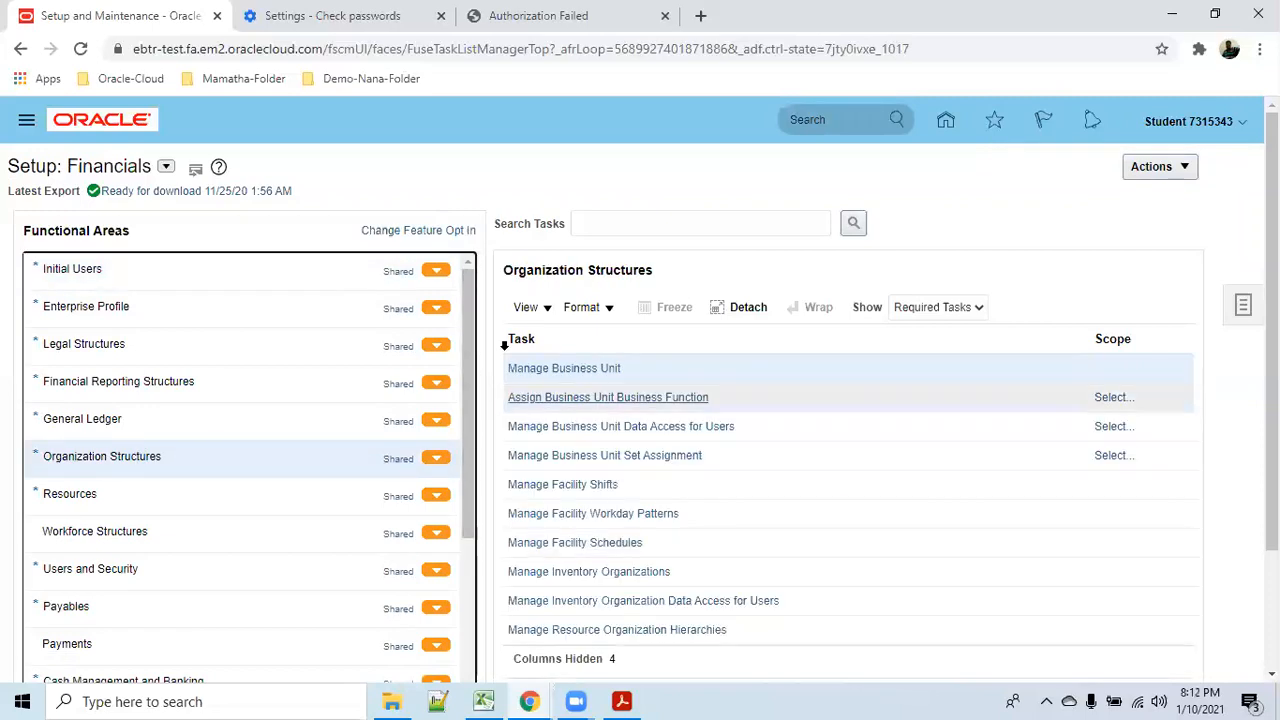
click(570, 369)
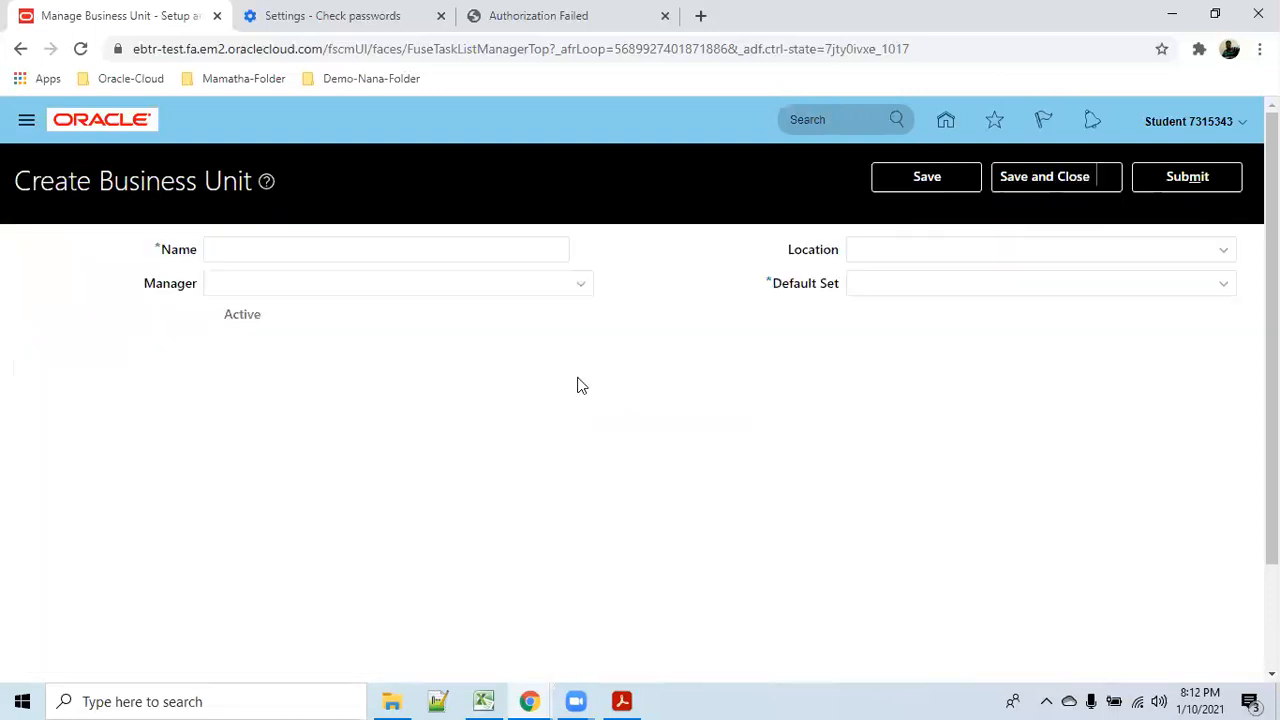
Enter abc_Businessunit as the business unit name, leaving the manager empty.
click(373, 244)
text(abc)
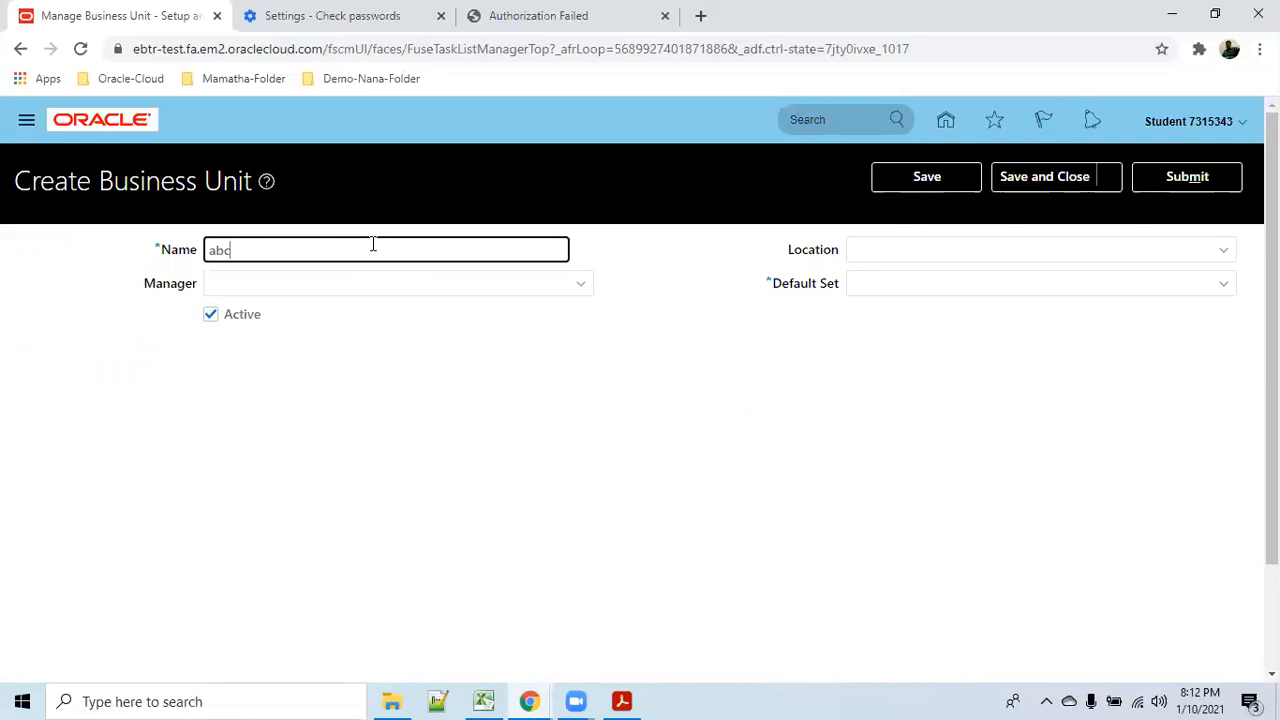
text(_Businessunit)
double_click(263, 249)
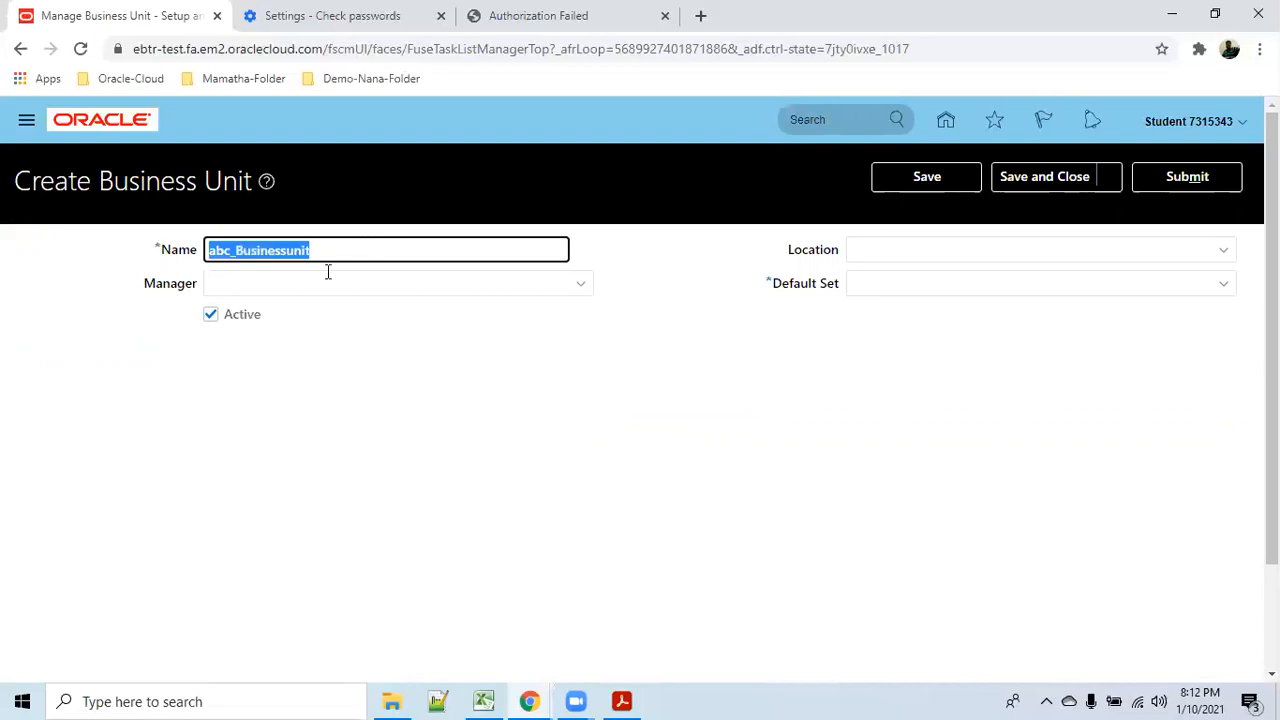
click(580, 286)
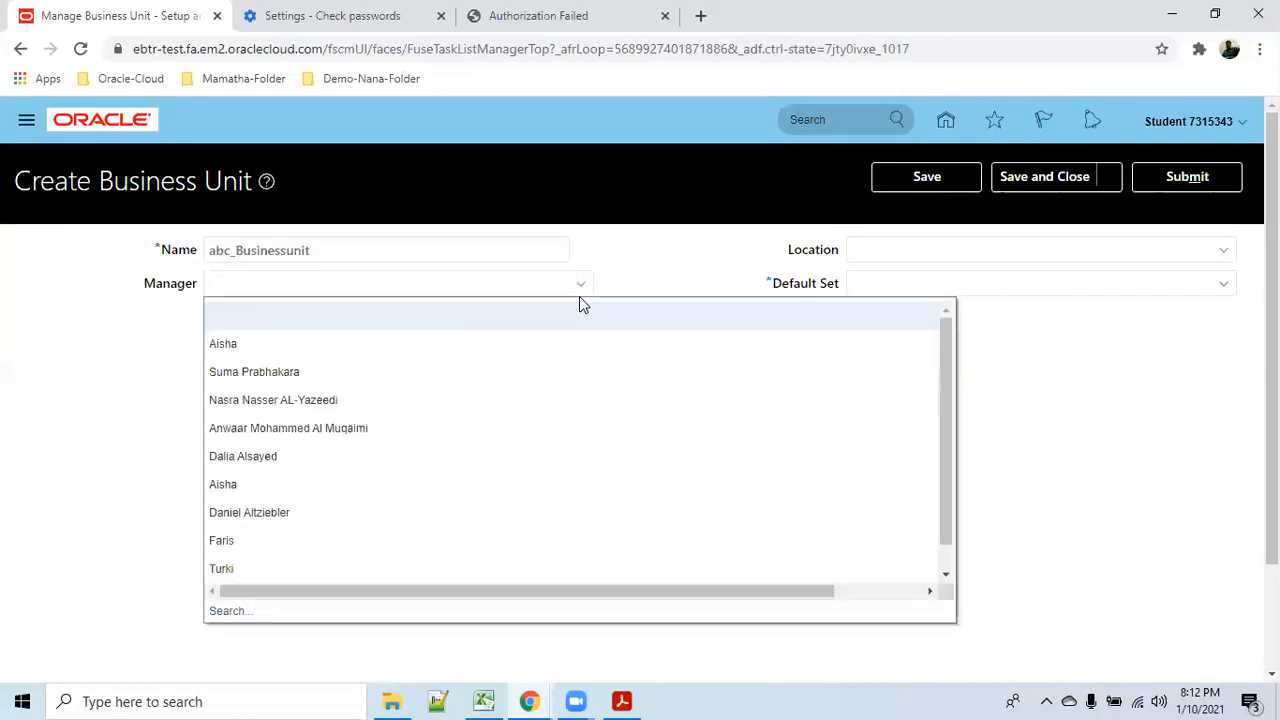
click(1058, 508)
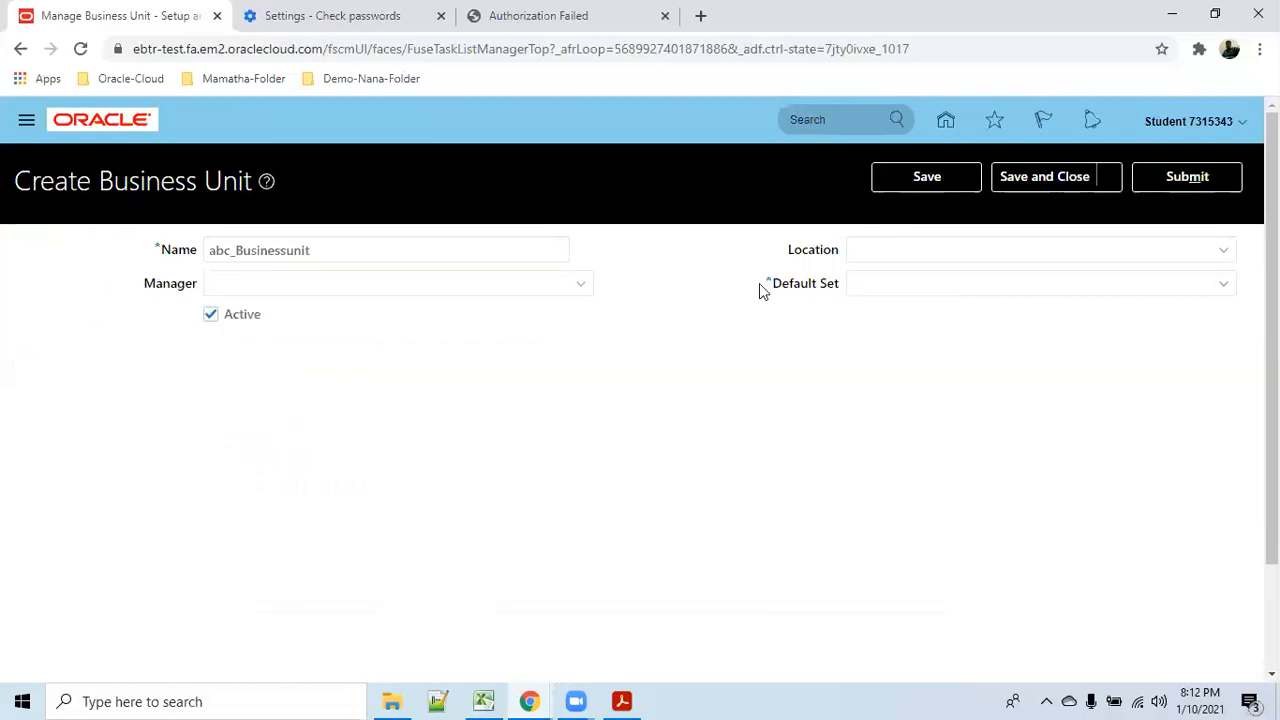
Set the location to abc_location1, found by searching locations for abc_.
click(890, 254)
click(1222, 252)
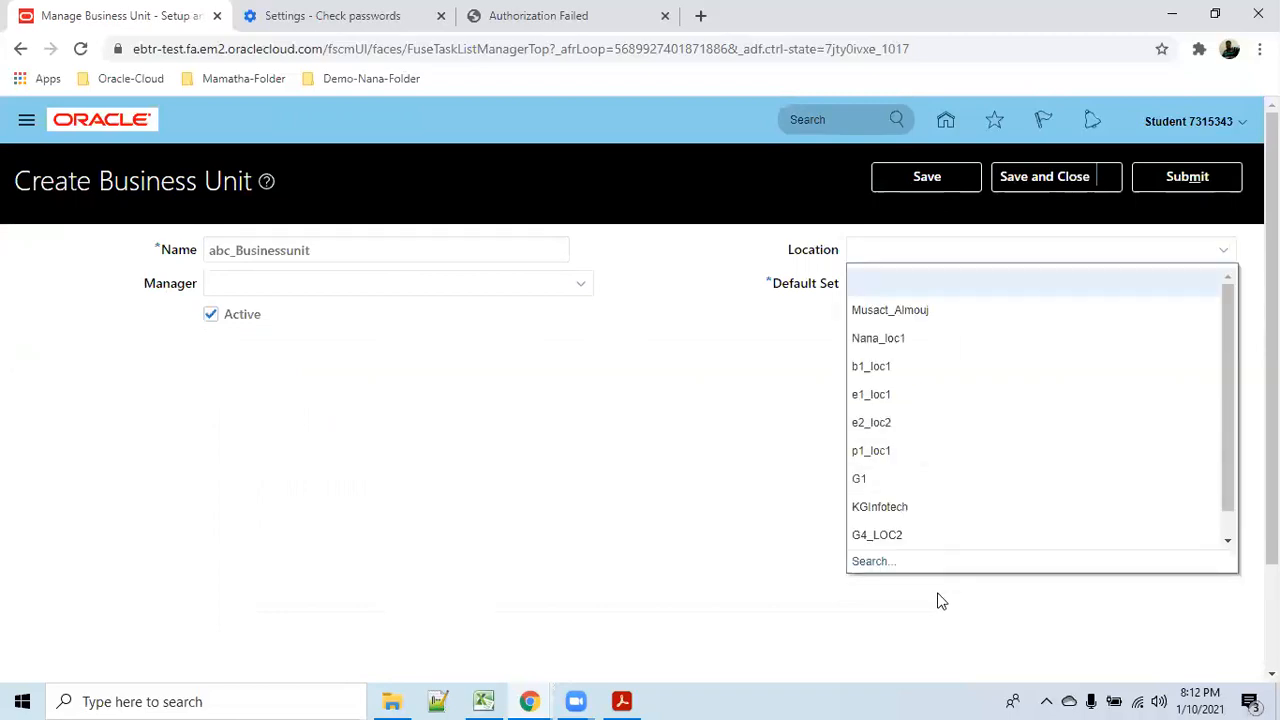
click(870, 563)
click(620, 333)
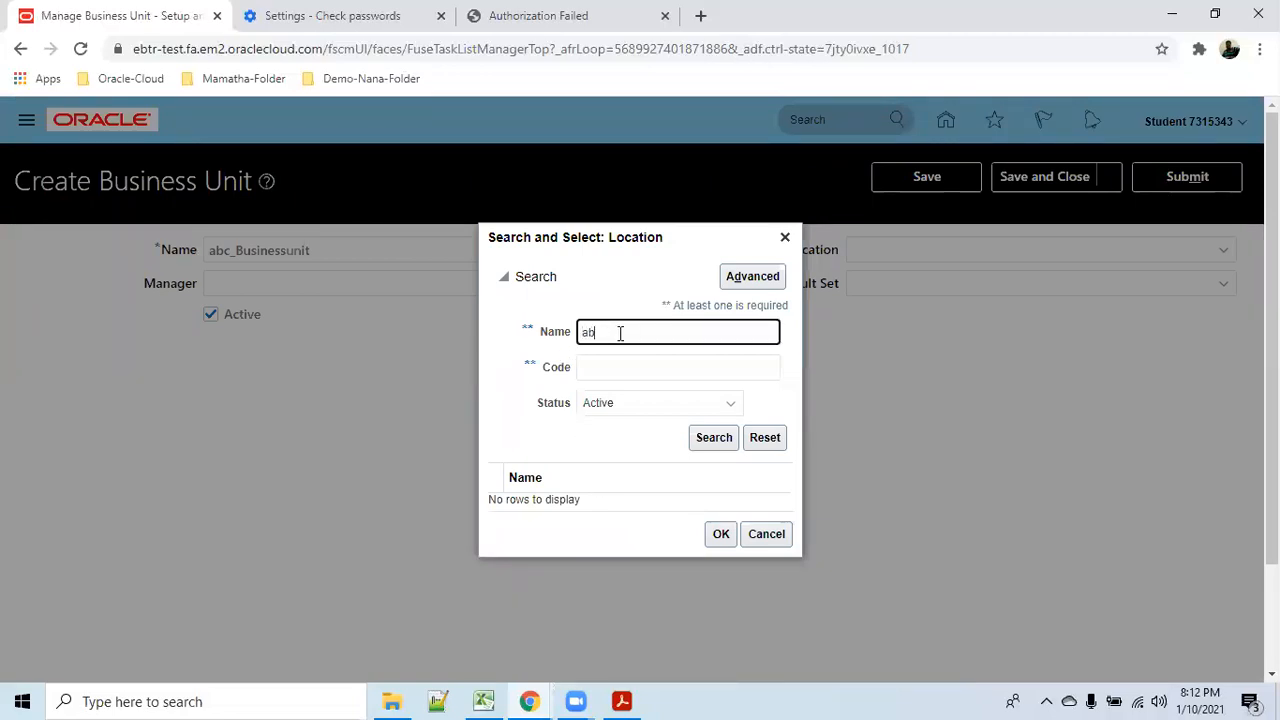
text(abc_)
click(714, 437)
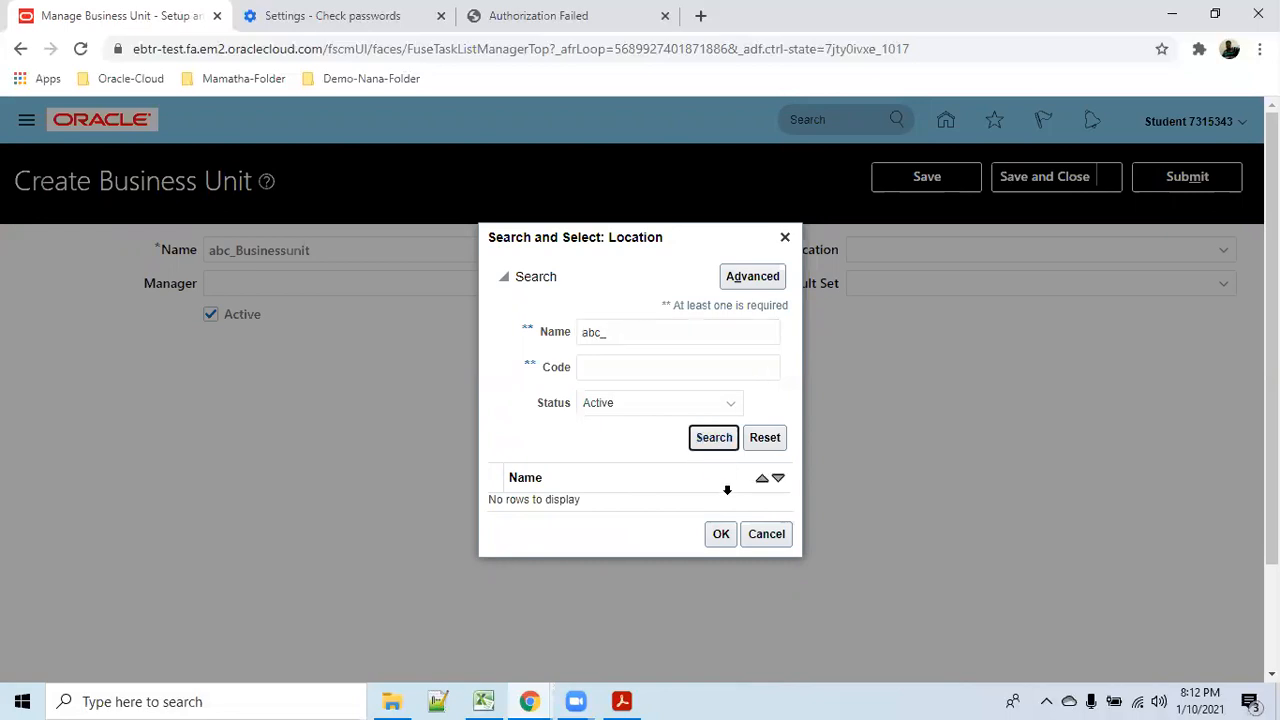
click(606, 385)
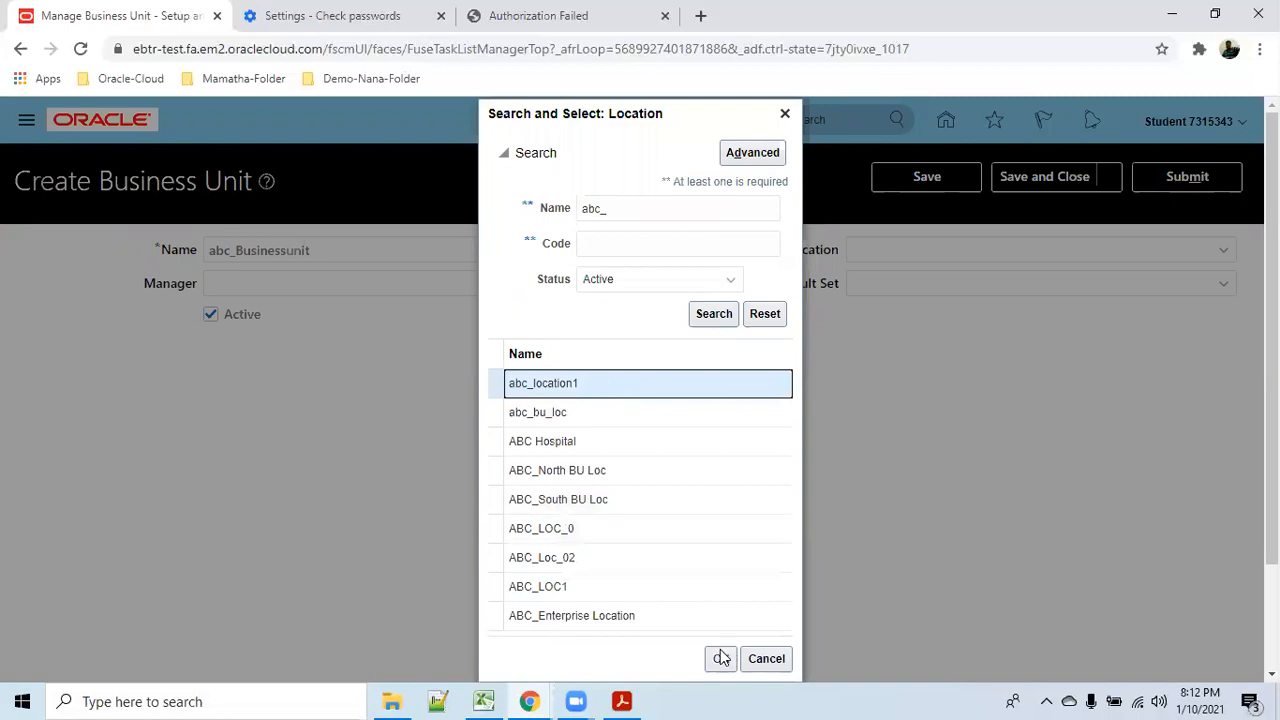
click(720, 658)
click(1231, 288)
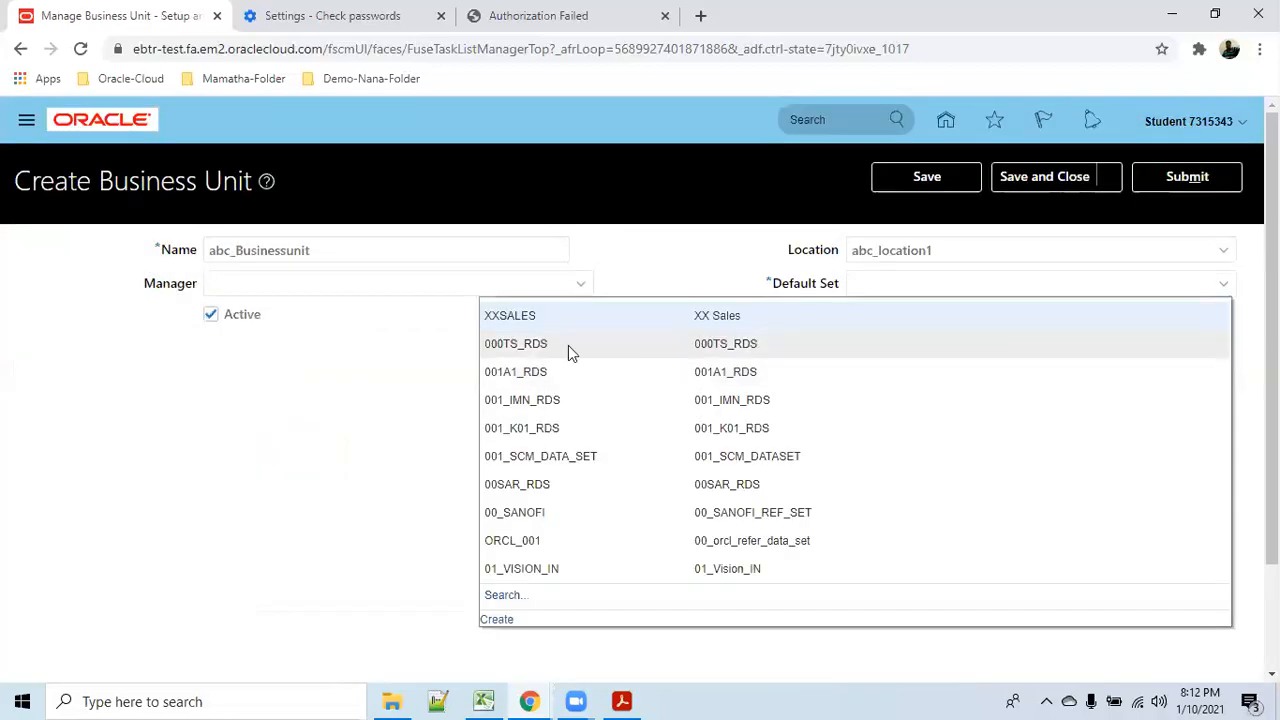
Choose COMMON (Common Set) as the default reference data set, found by searching 'common'.
click(497, 620)
click(896, 484)
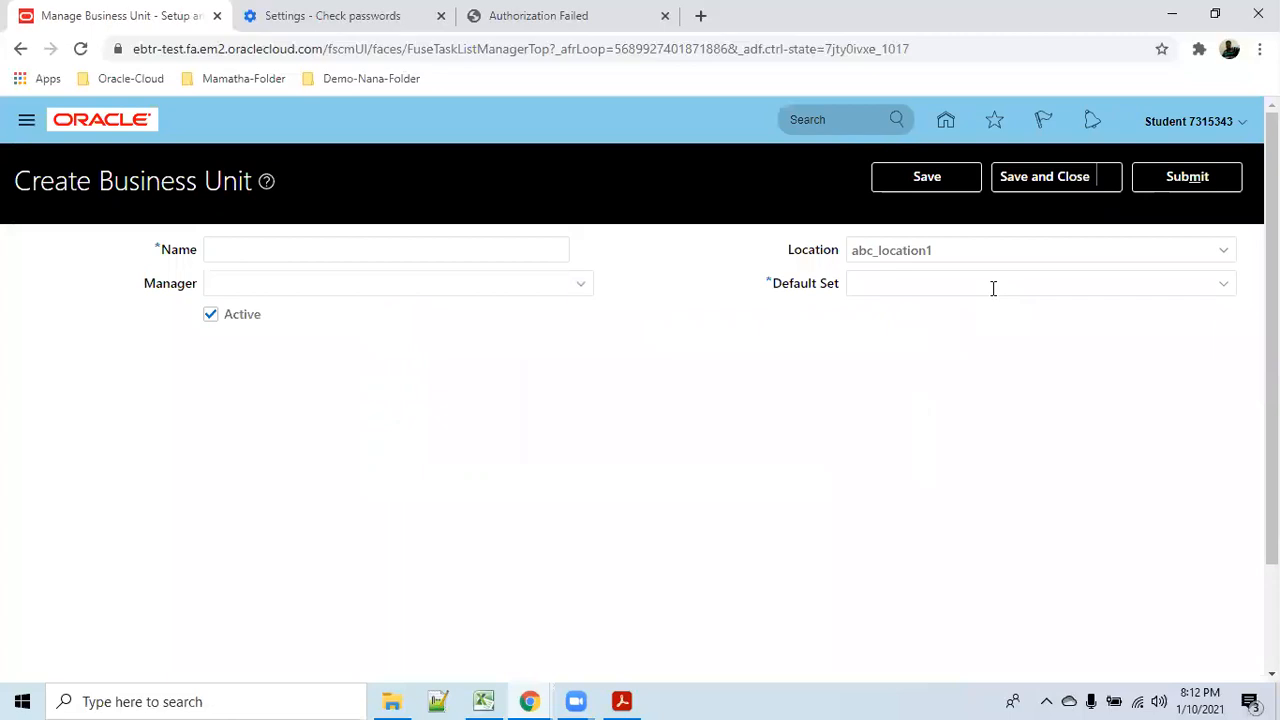
click(991, 285)
text(common)
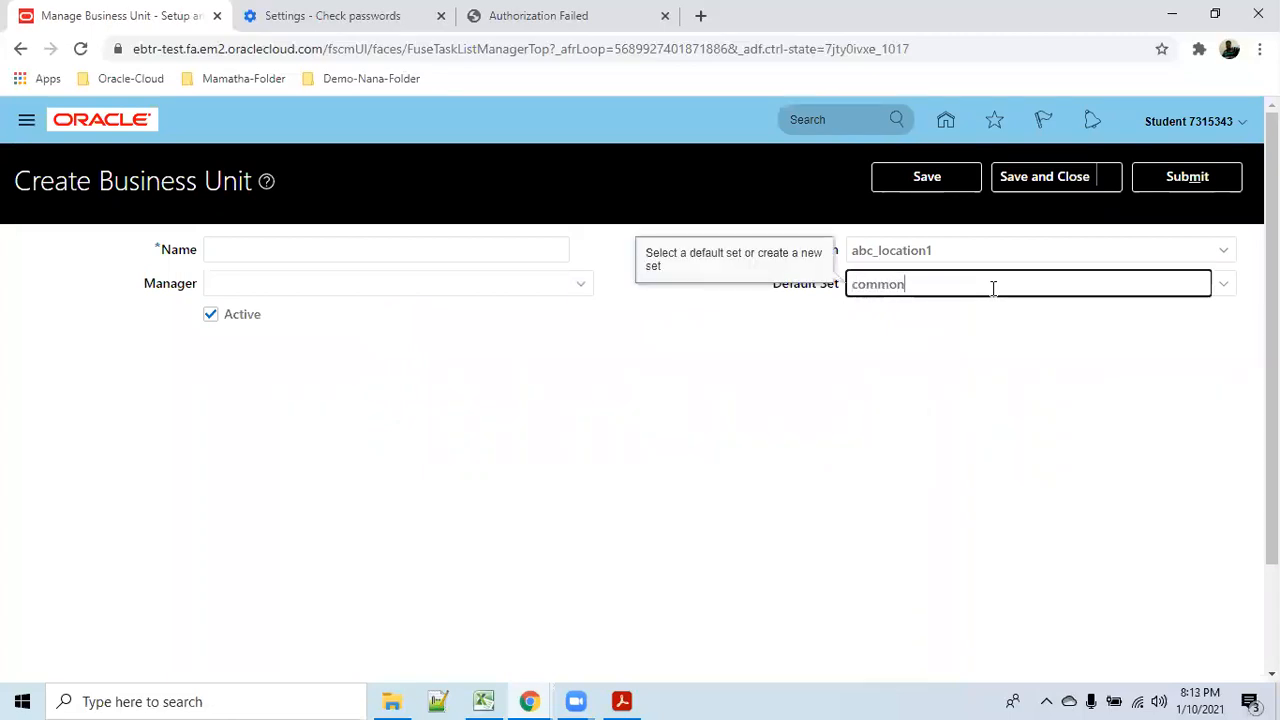
key(Tab)
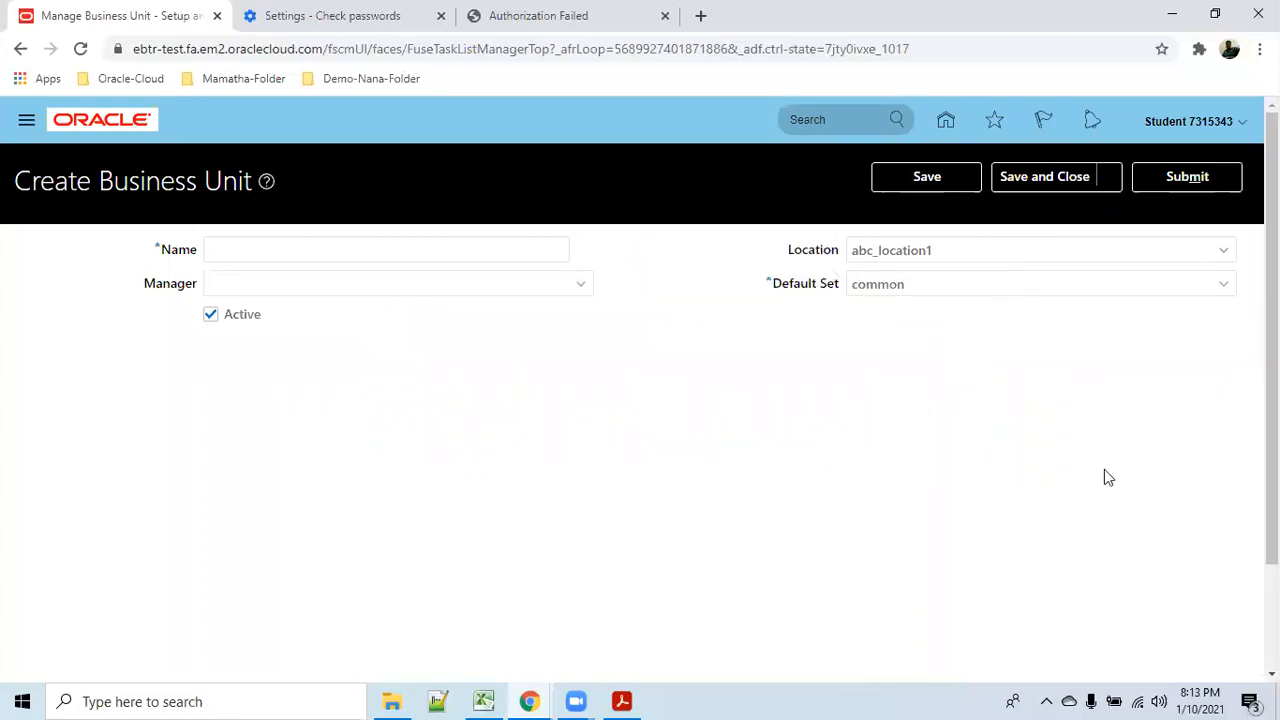
click(1223, 284)
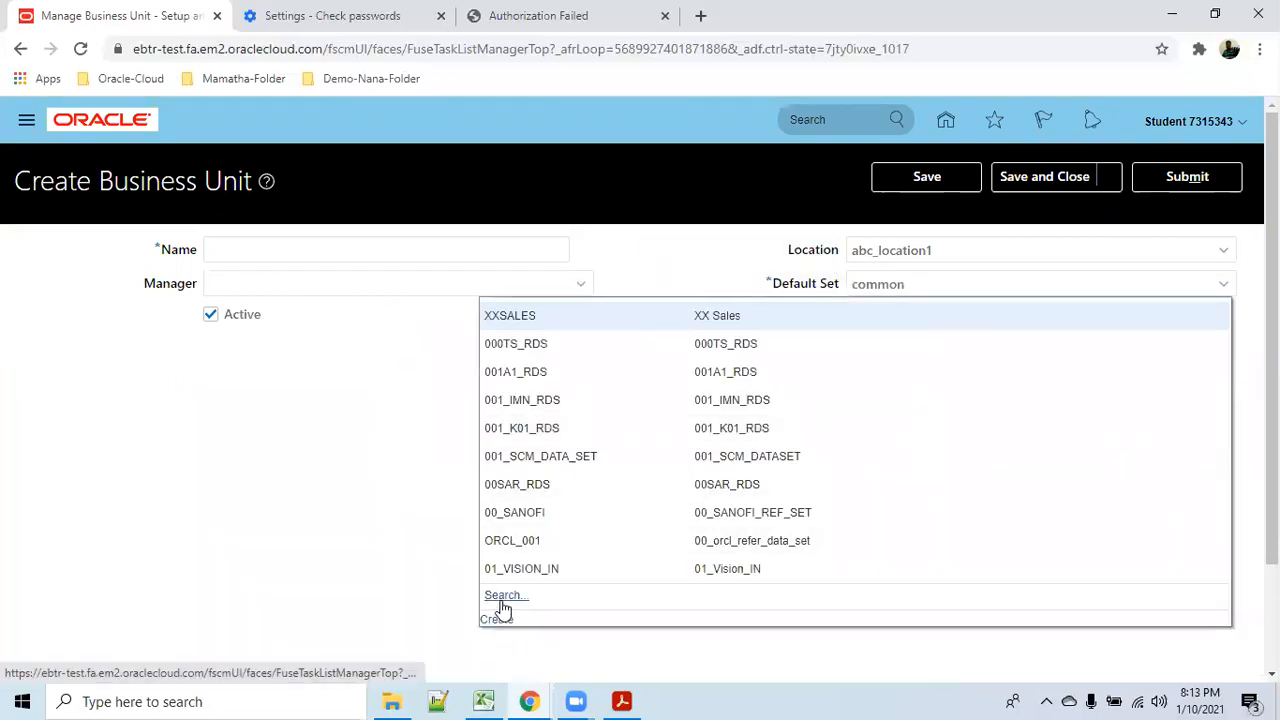
click(500, 595)
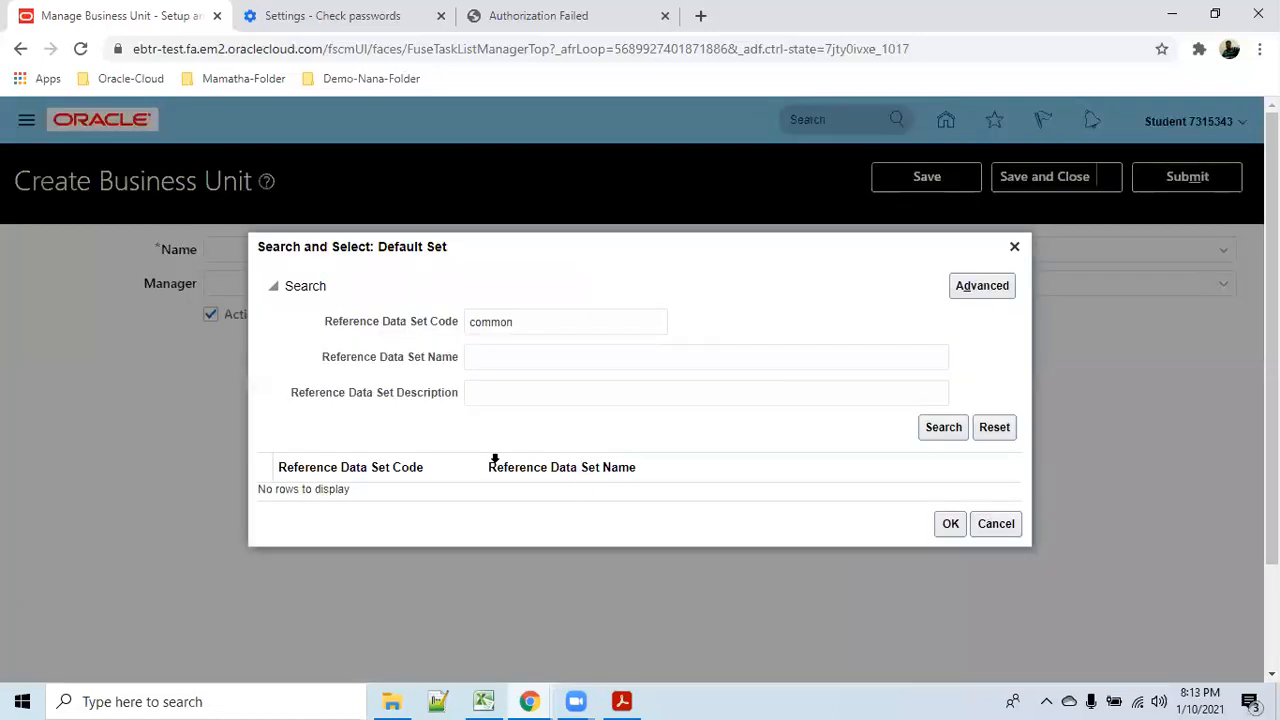
click(944, 430)
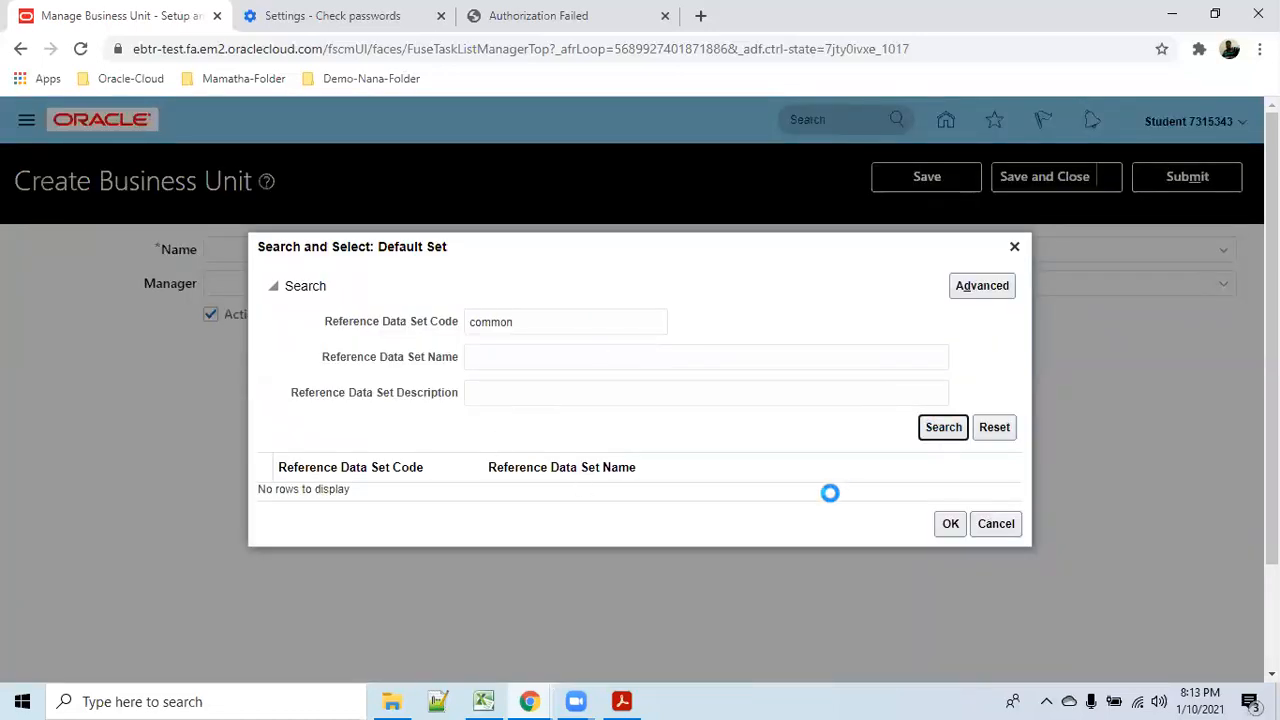
click(672, 495)
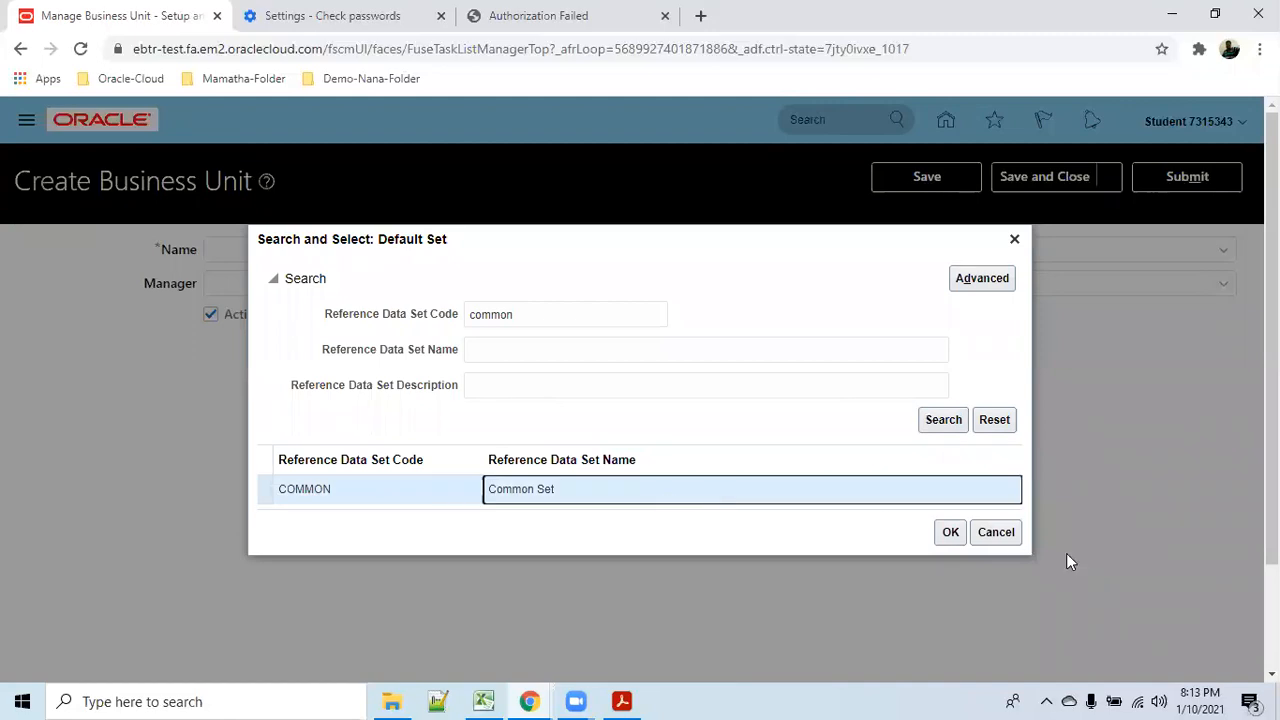
click(950, 532)
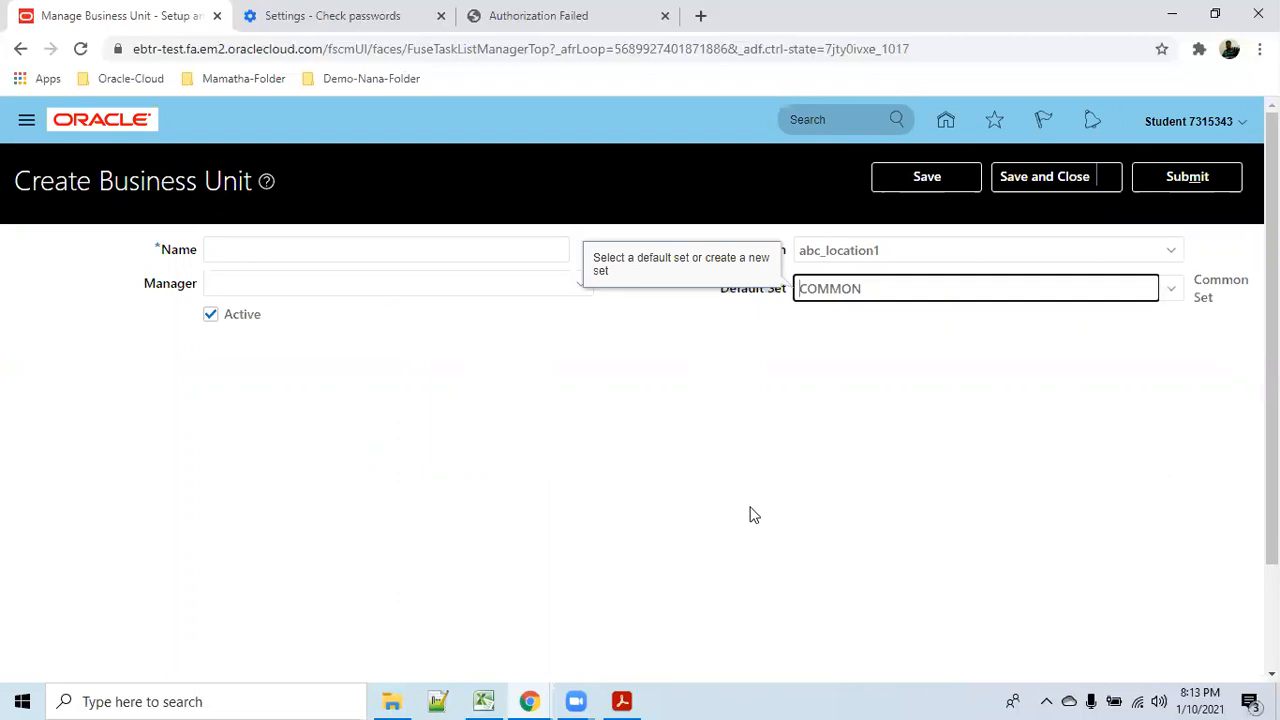
click(791, 490)
Change the business unit name to abc_BU1.
click(372, 251)
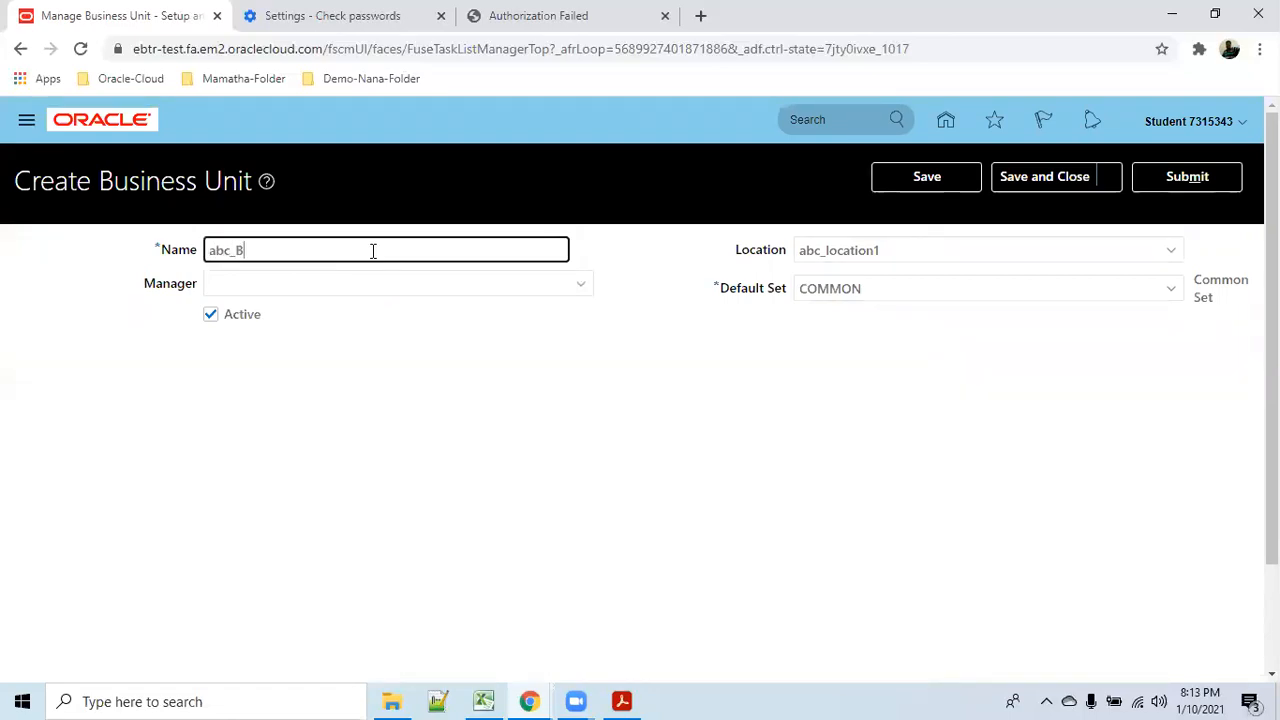
key(Tab)
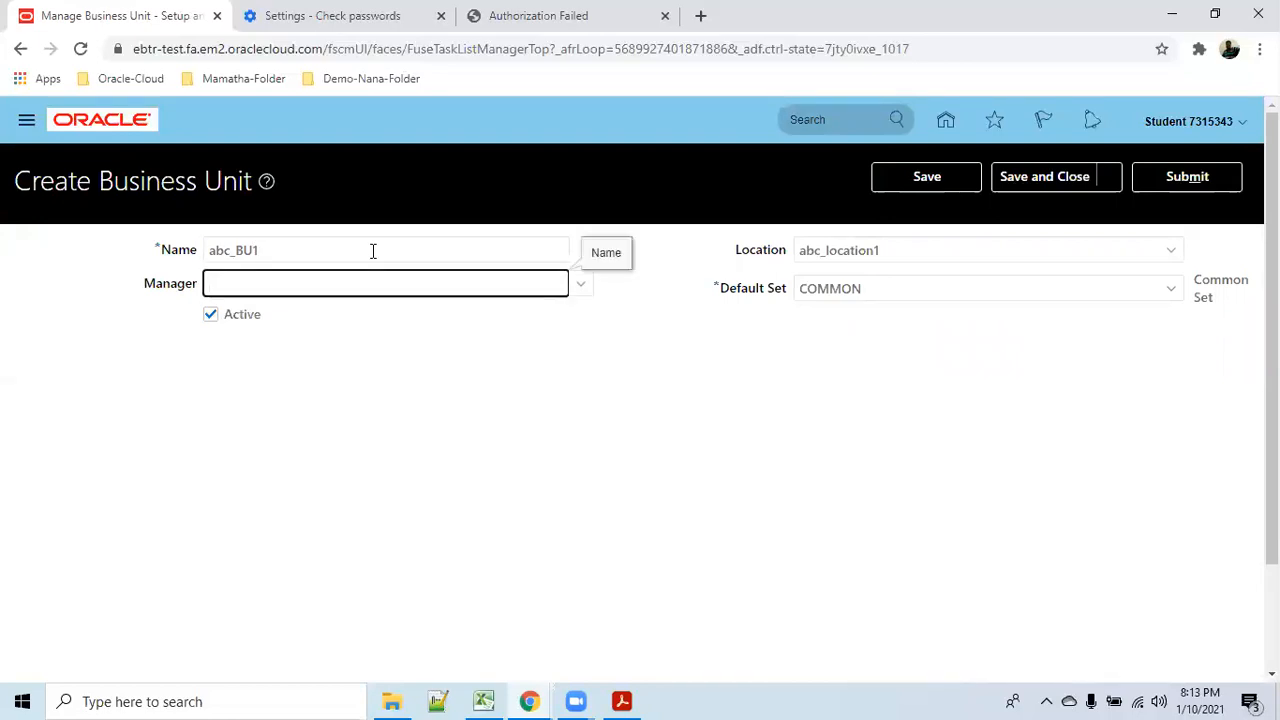
click(559, 432)
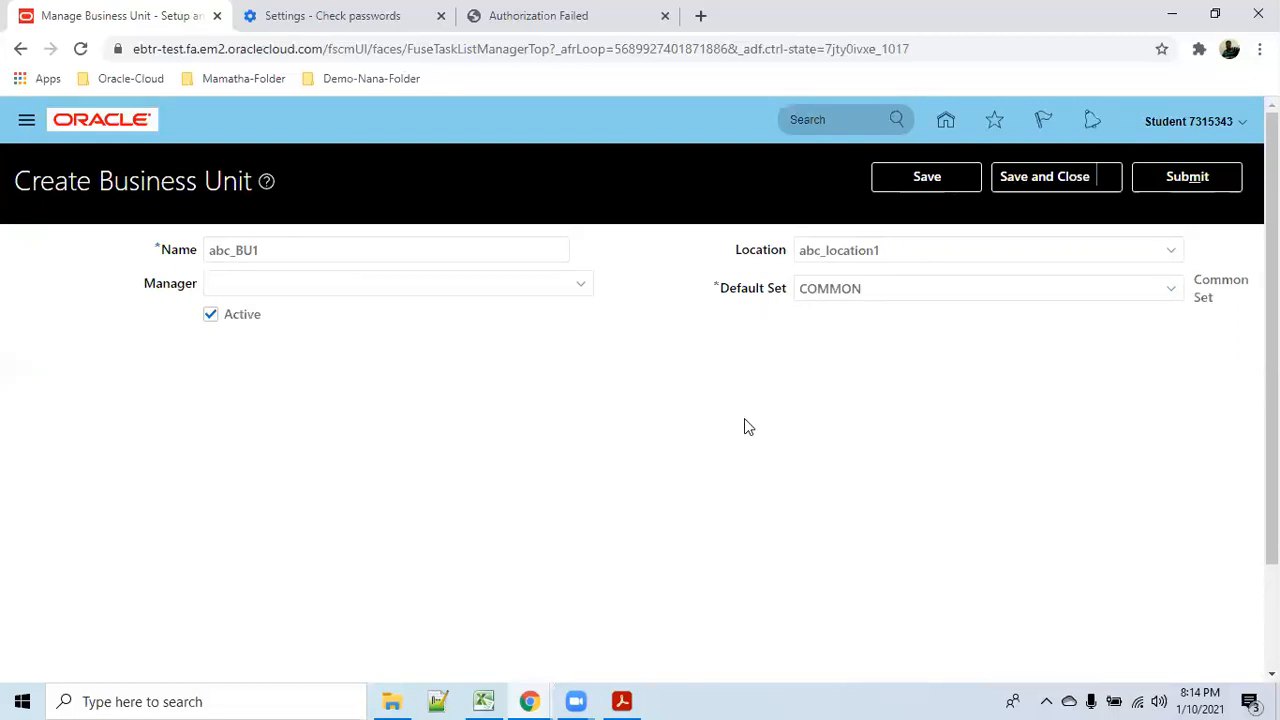
Save and close abc_BU1, then check and dismiss the notifications list.
click(933, 180)
click(1040, 184)
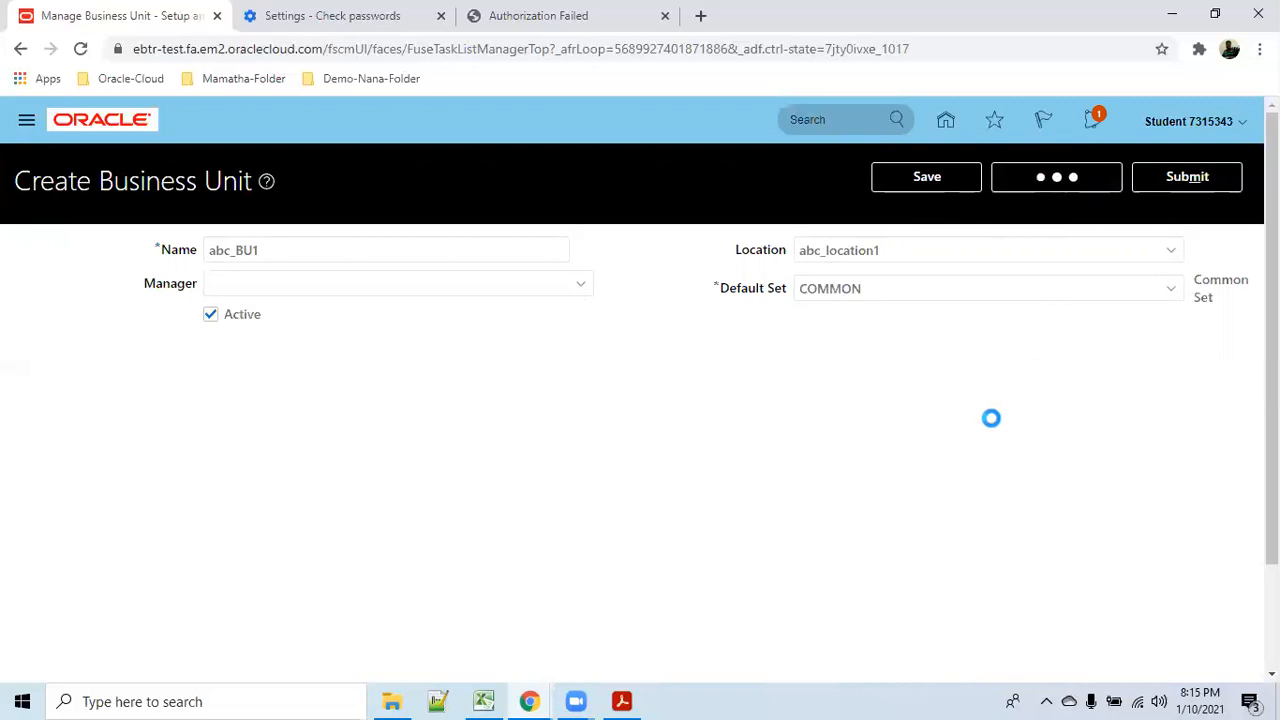
click(1093, 121)
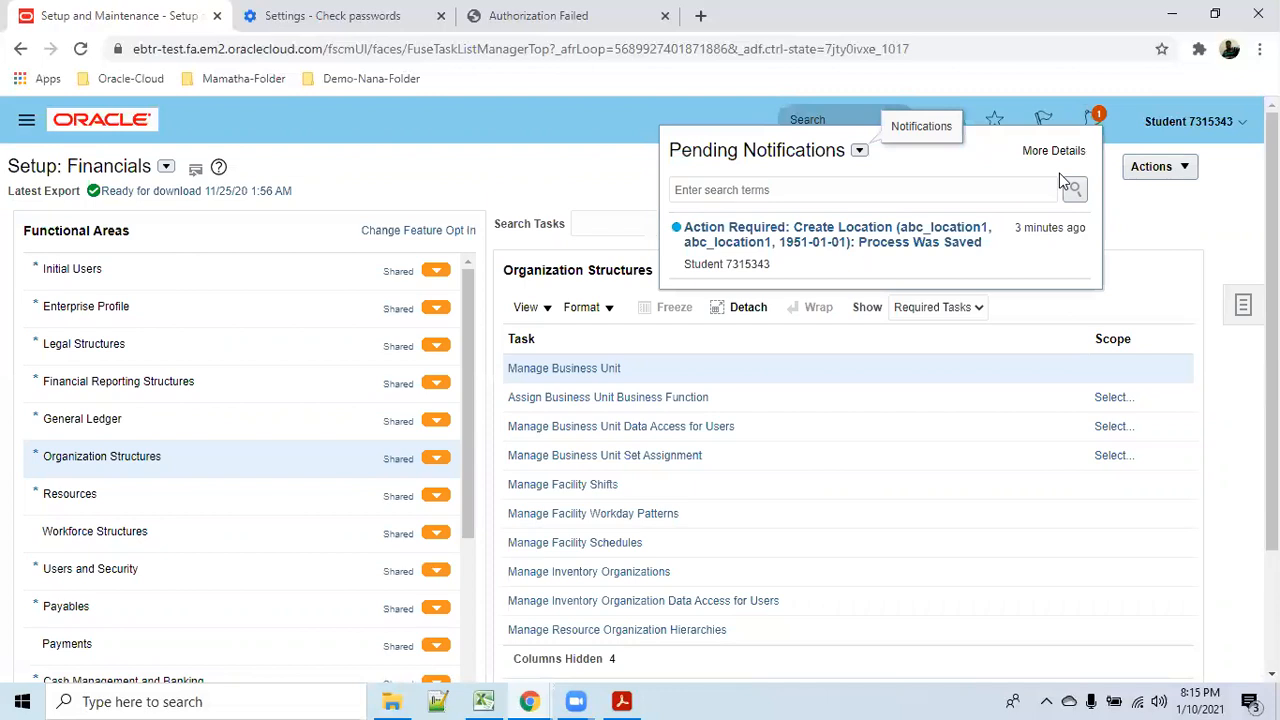
click(1178, 210)
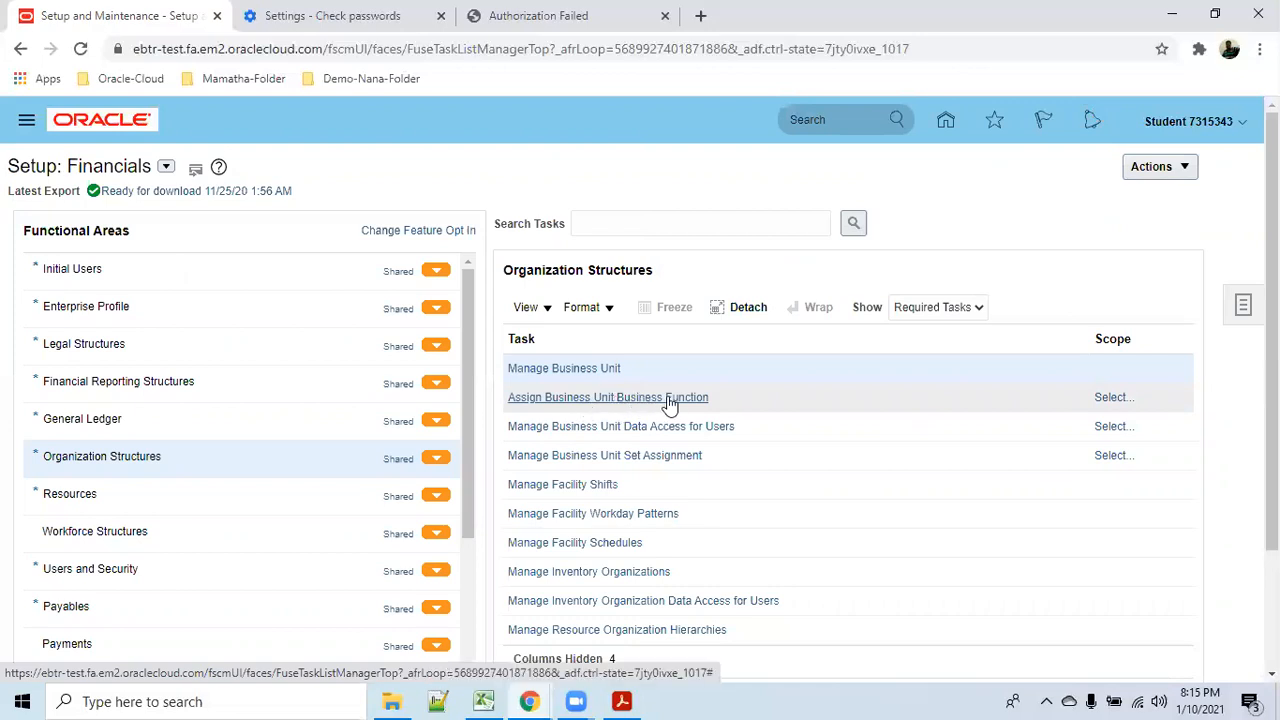
Scope Assign Business Unit Business Function to abc_BU1 via Select and Add, searching 'abc'.
click(1112, 397)
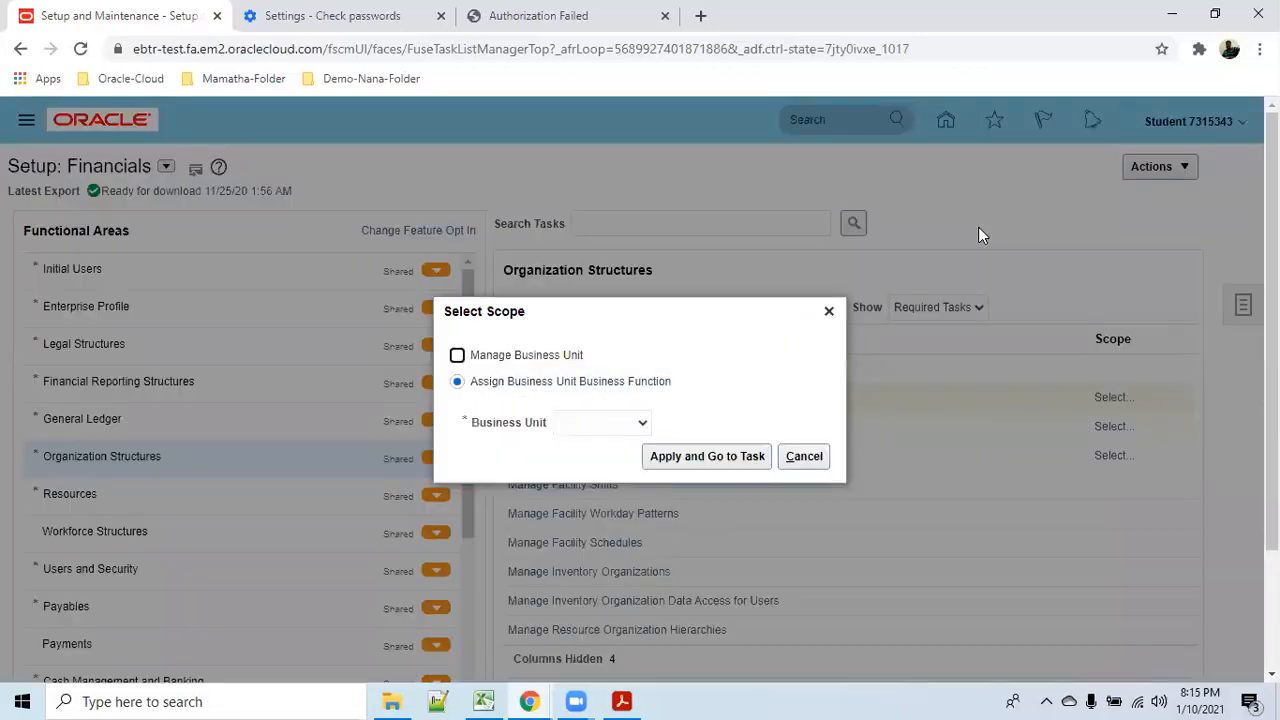
click(643, 424)
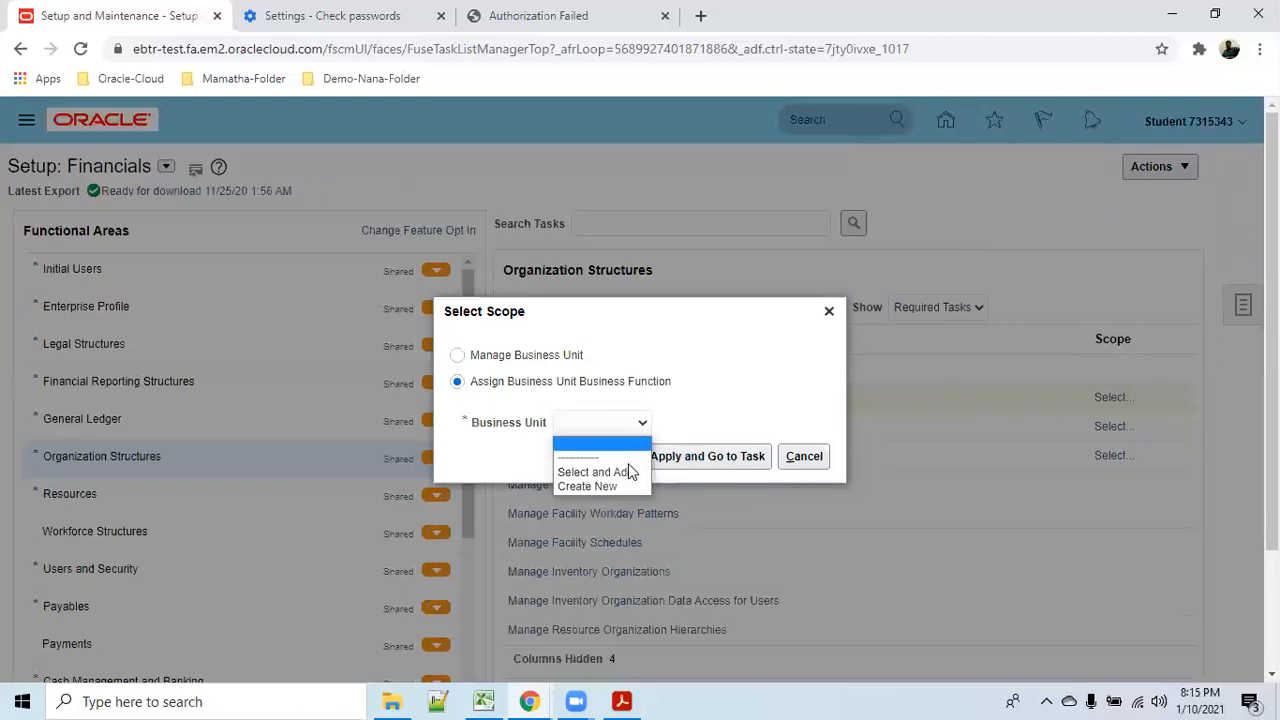
click(622, 468)
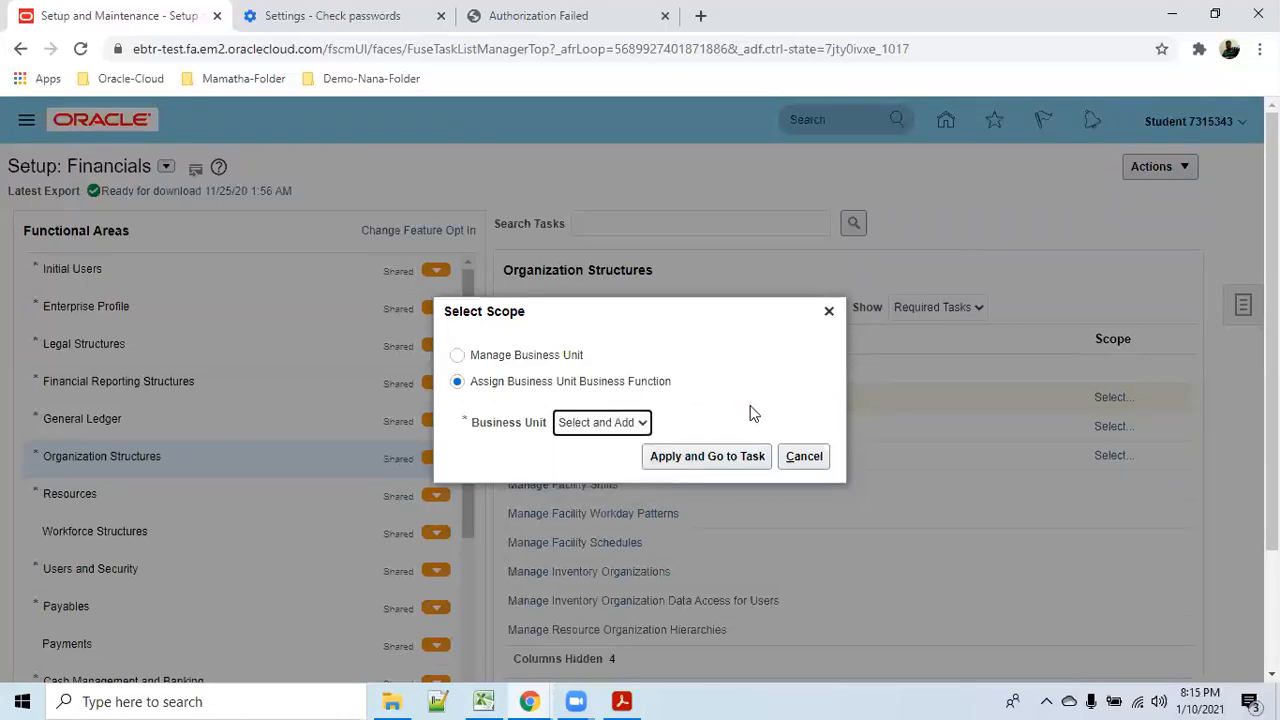
click(703, 456)
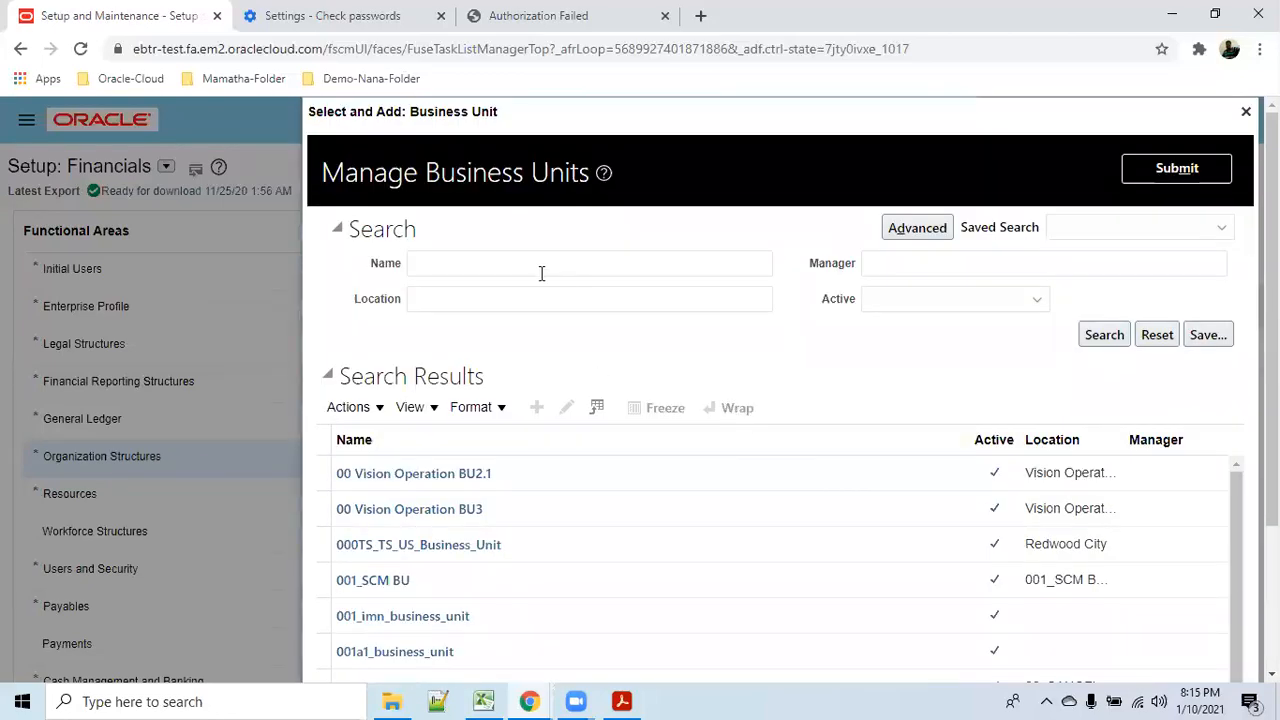
click(517, 265)
text(abc)
click(1102, 335)
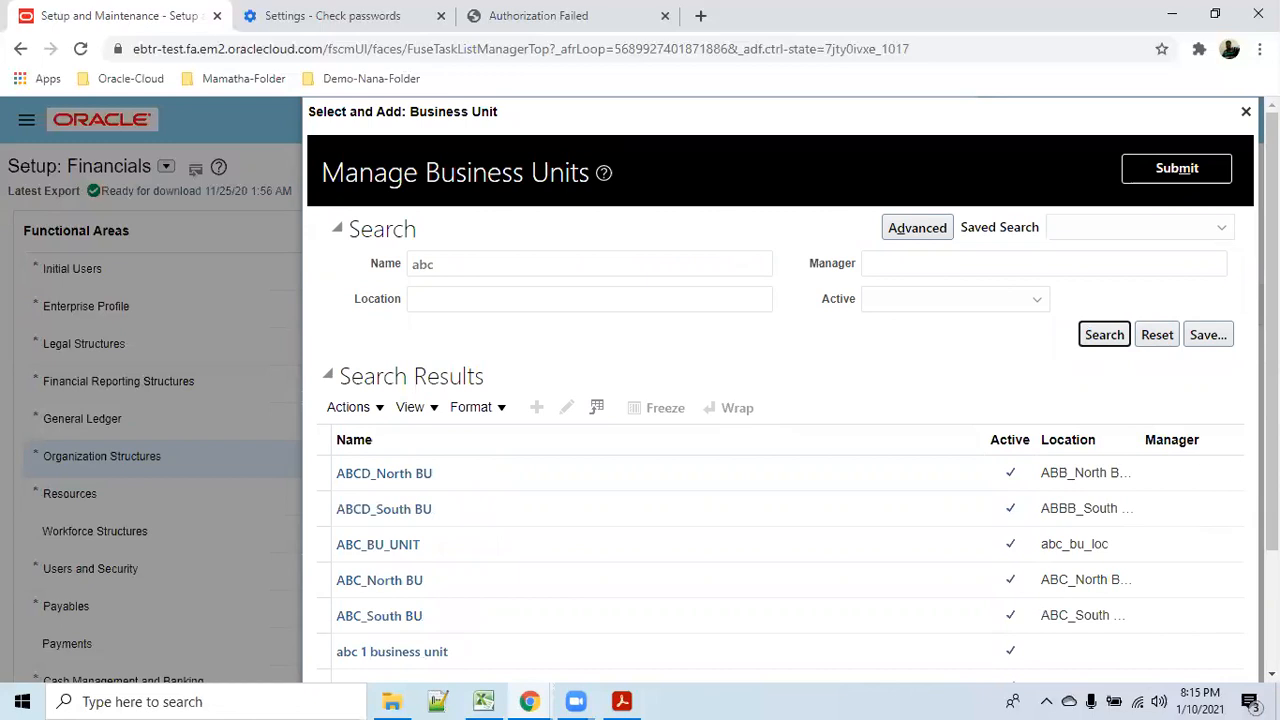
drag(1272, 335, 1272, 454)
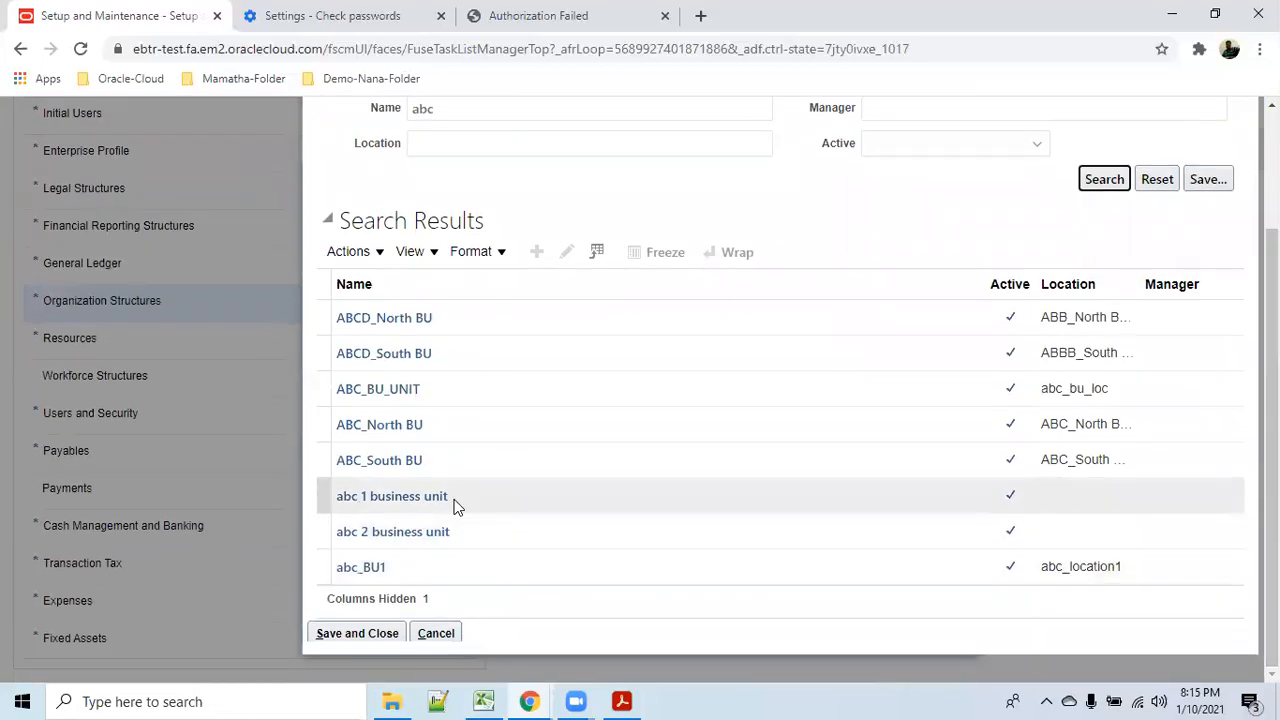
click(484, 570)
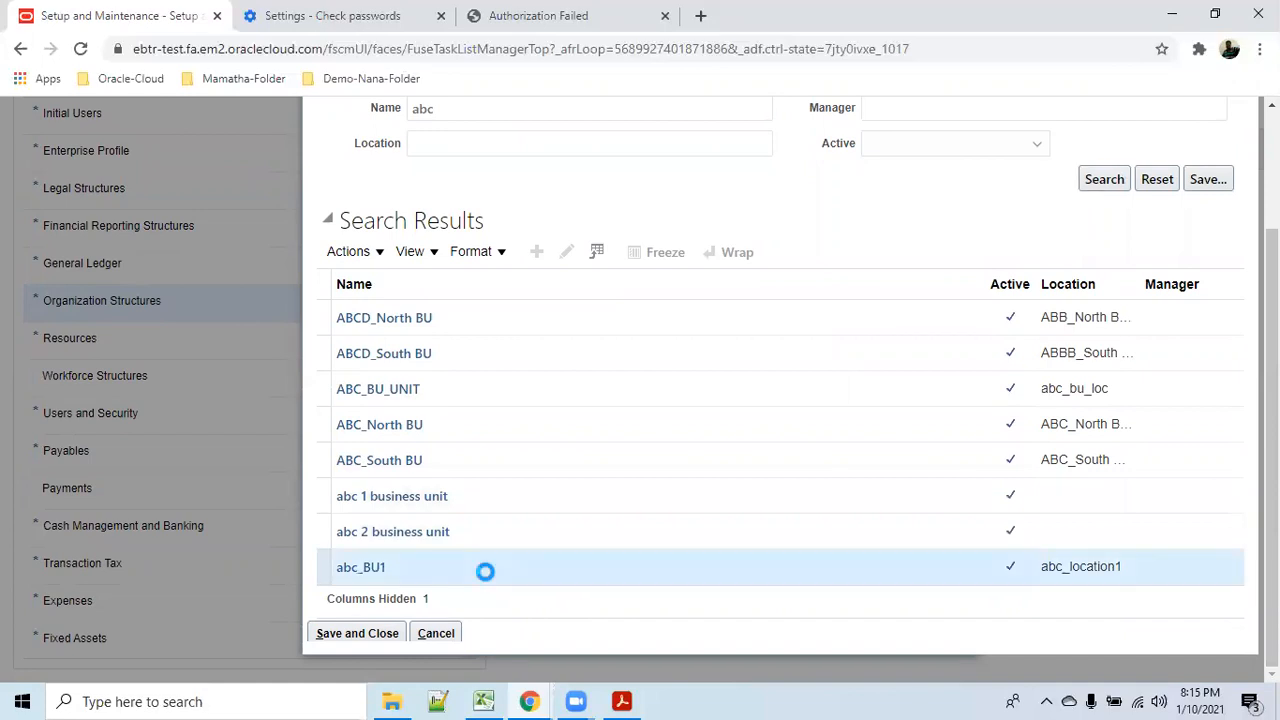
click(355, 636)
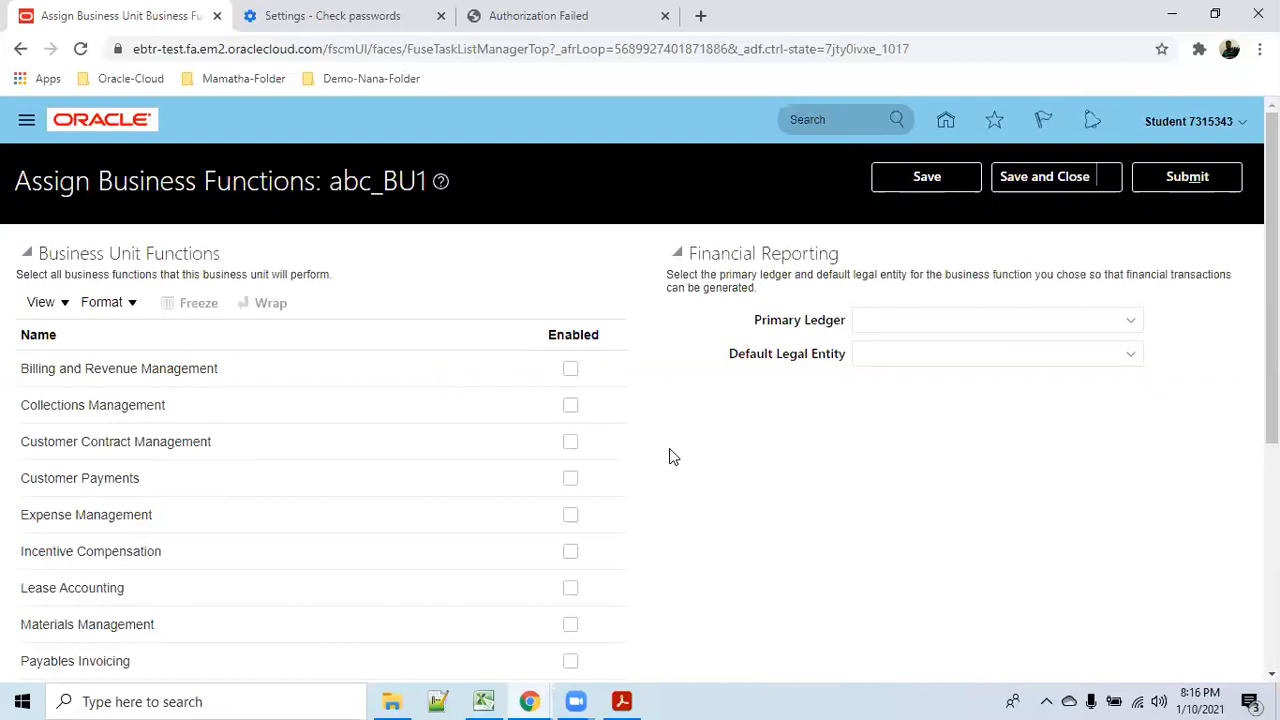
Enable the business functions from Billing and Revenue Management through Payables Payment.
click(570, 370)
click(571, 410)
click(570, 444)
click(568, 480)
scroll(585, 470, down, 1)
click(570, 421)
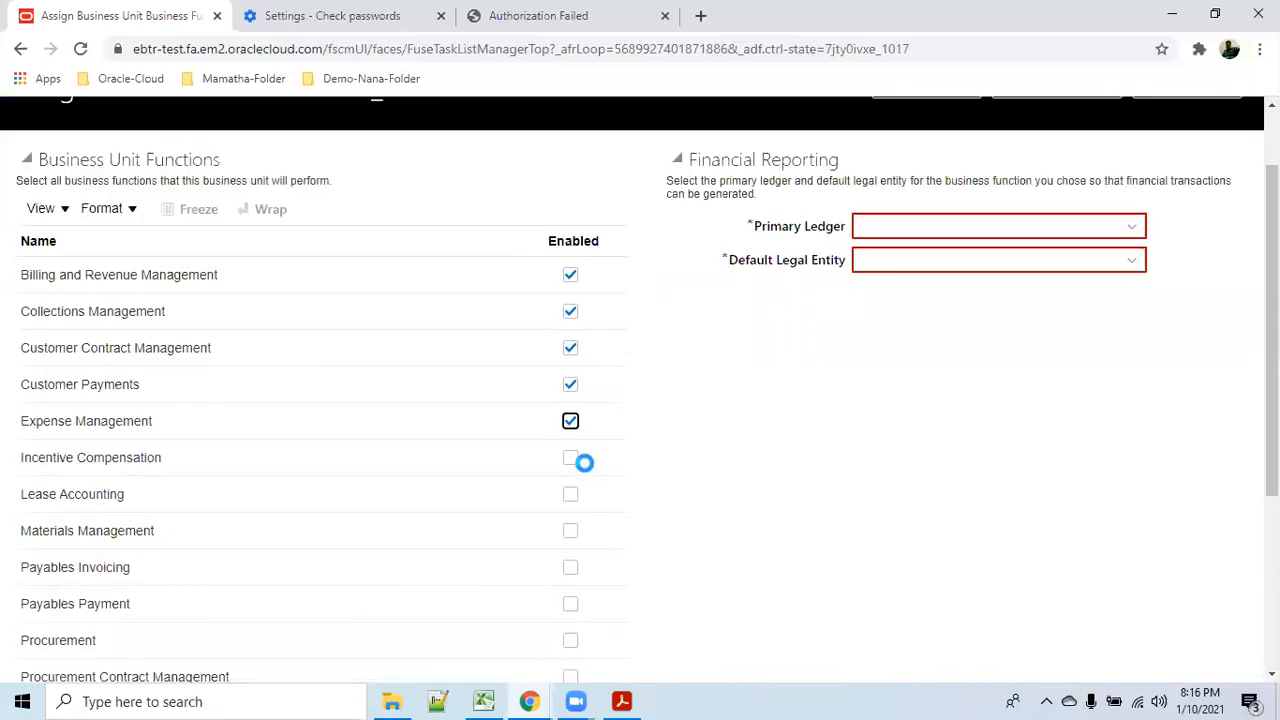
click(570, 460)
click(570, 495)
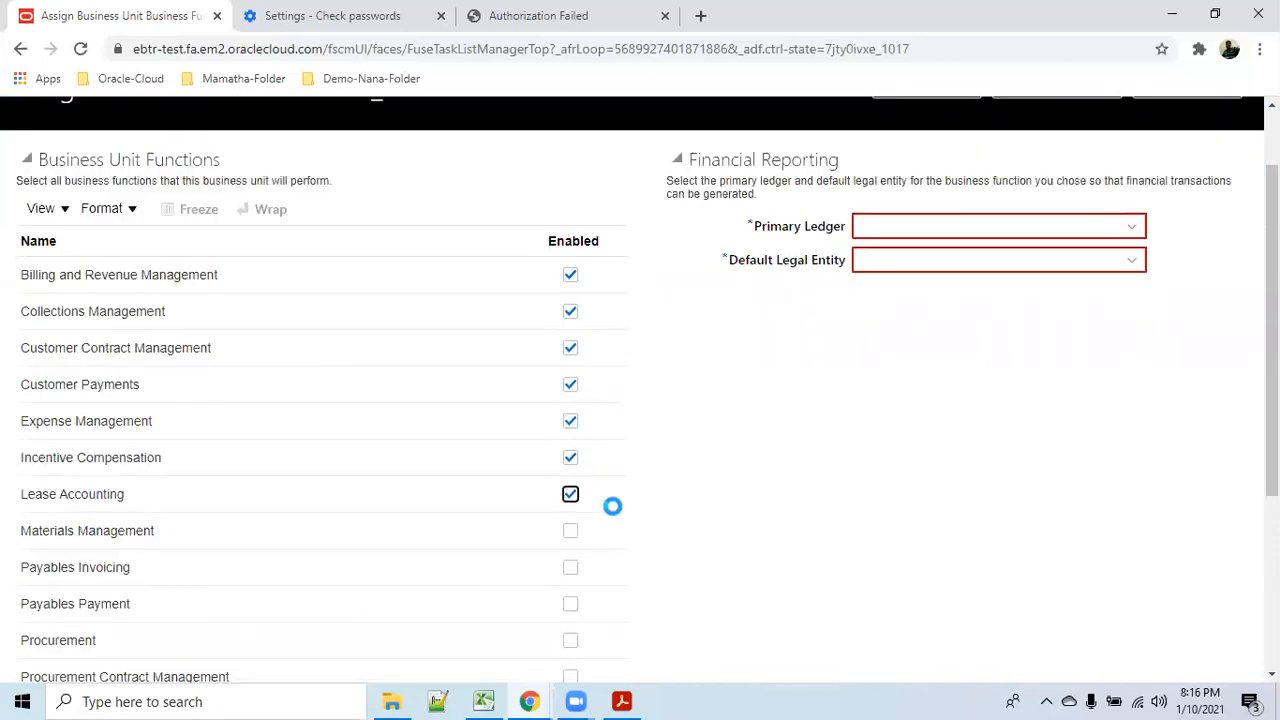
scroll(612, 507, down, 1)
click(570, 437)
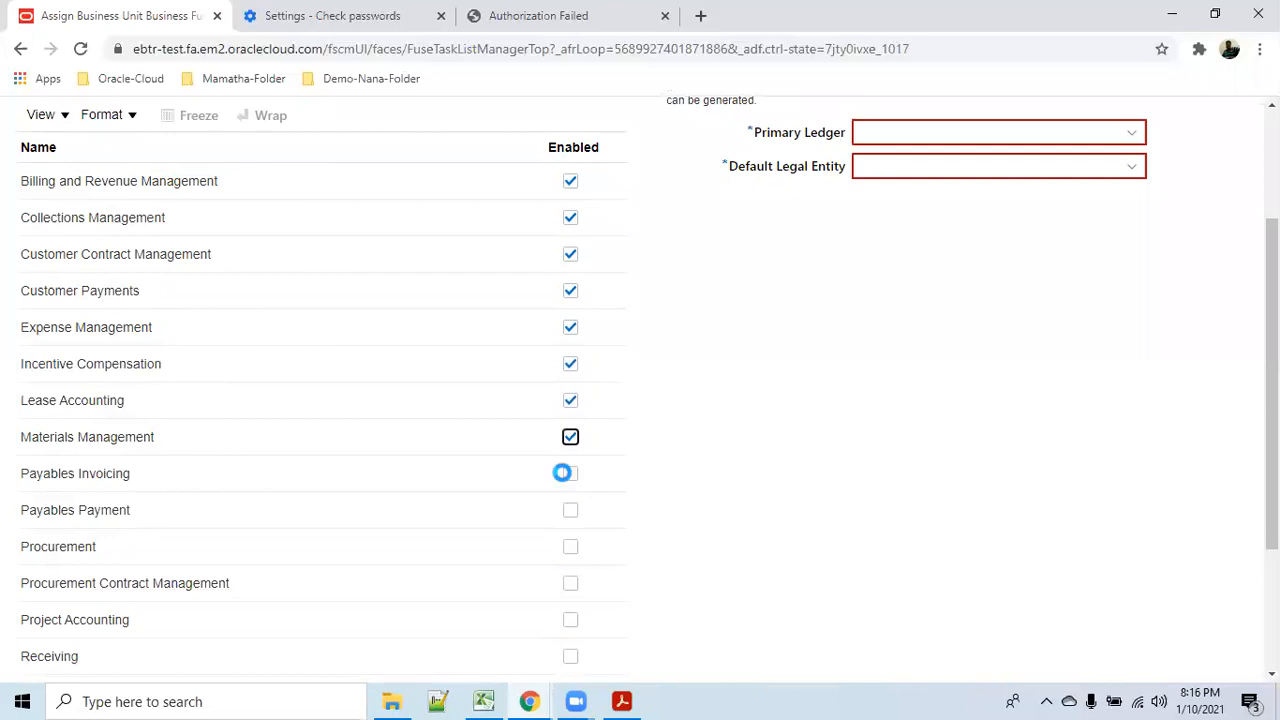
click(569, 477)
click(571, 512)
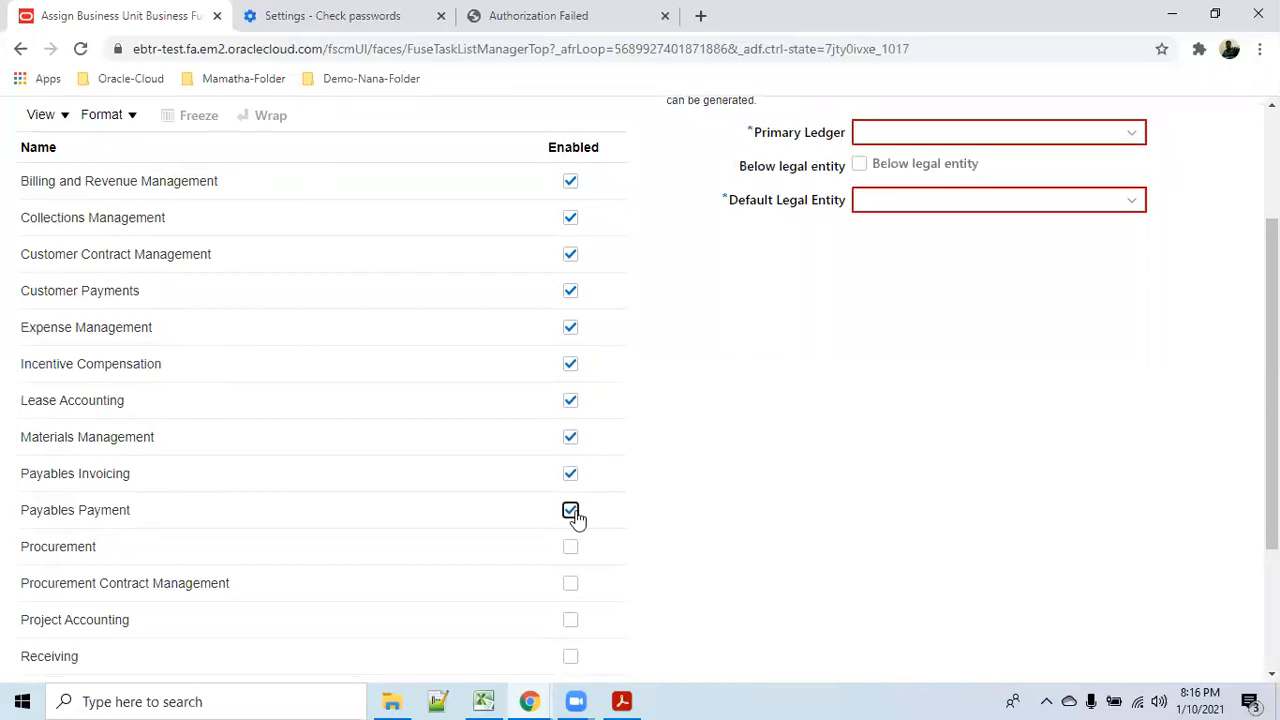
Enable the remaining functions, Procurement through Sales and Service Request Management.
scroll(614, 528, down, 1)
click(571, 455)
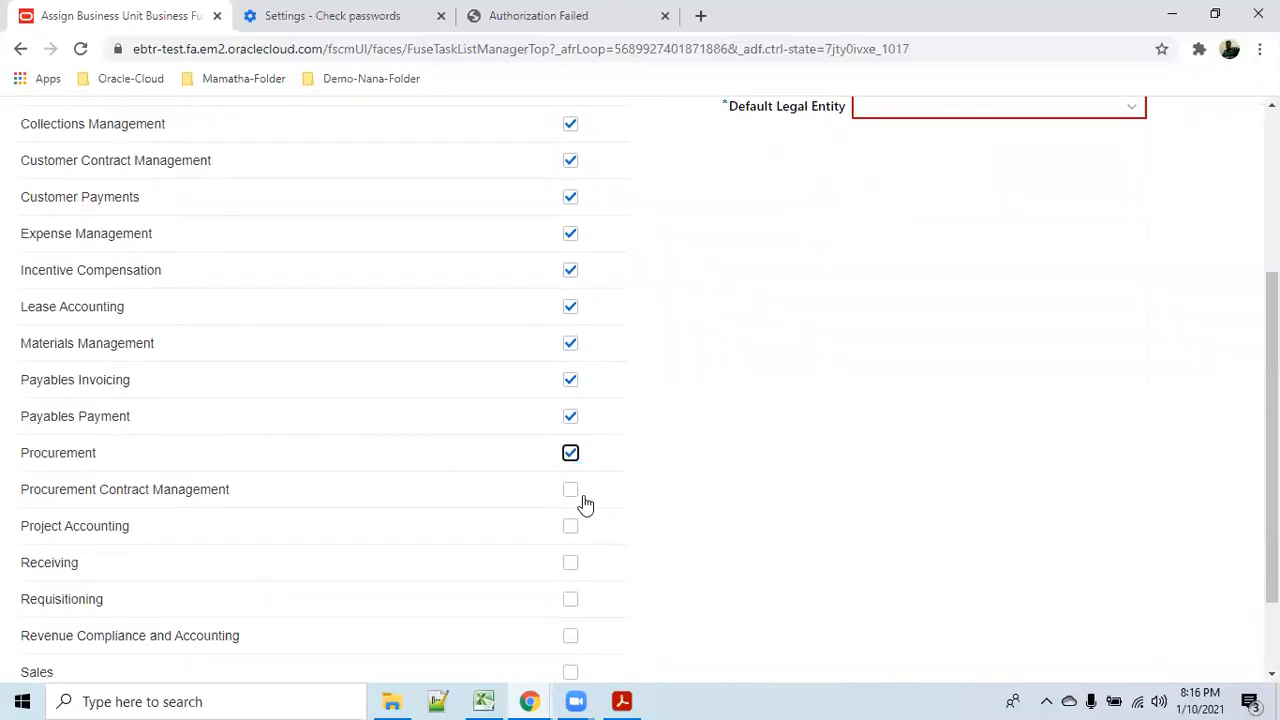
click(571, 490)
click(571, 527)
click(570, 563)
scroll(604, 566, down, 1)
click(570, 487)
click(571, 526)
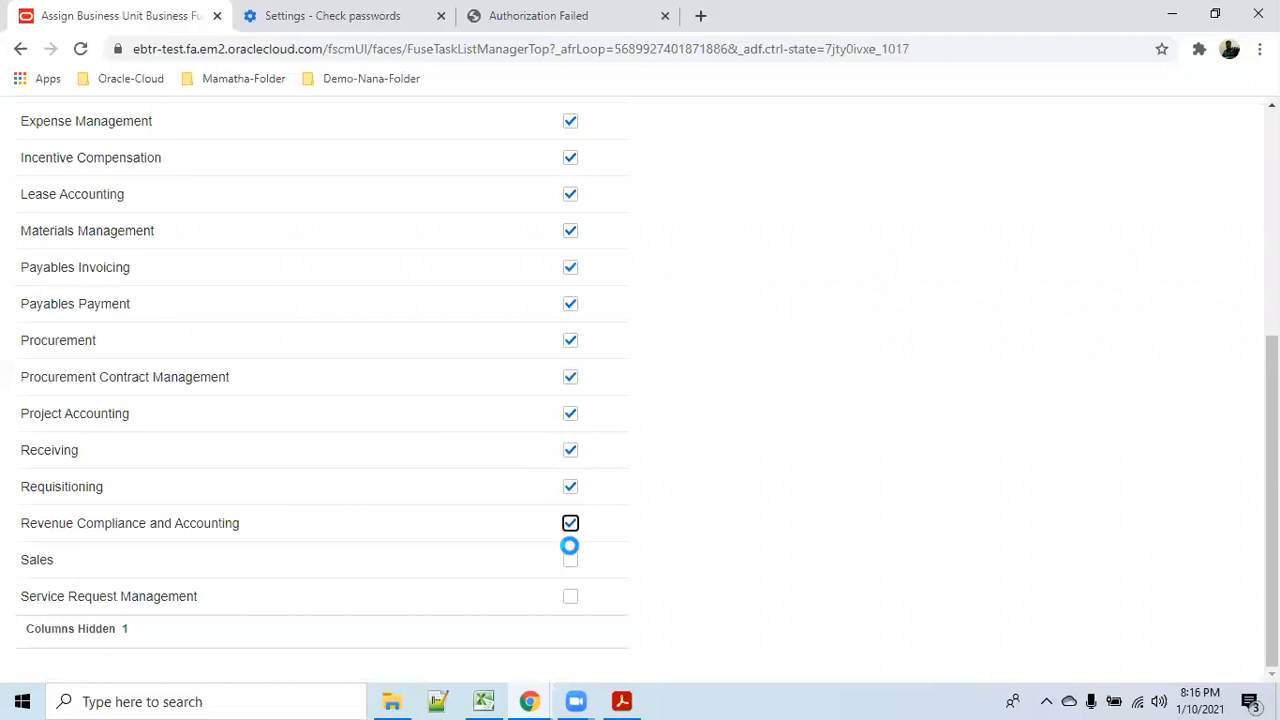
click(571, 561)
click(571, 598)
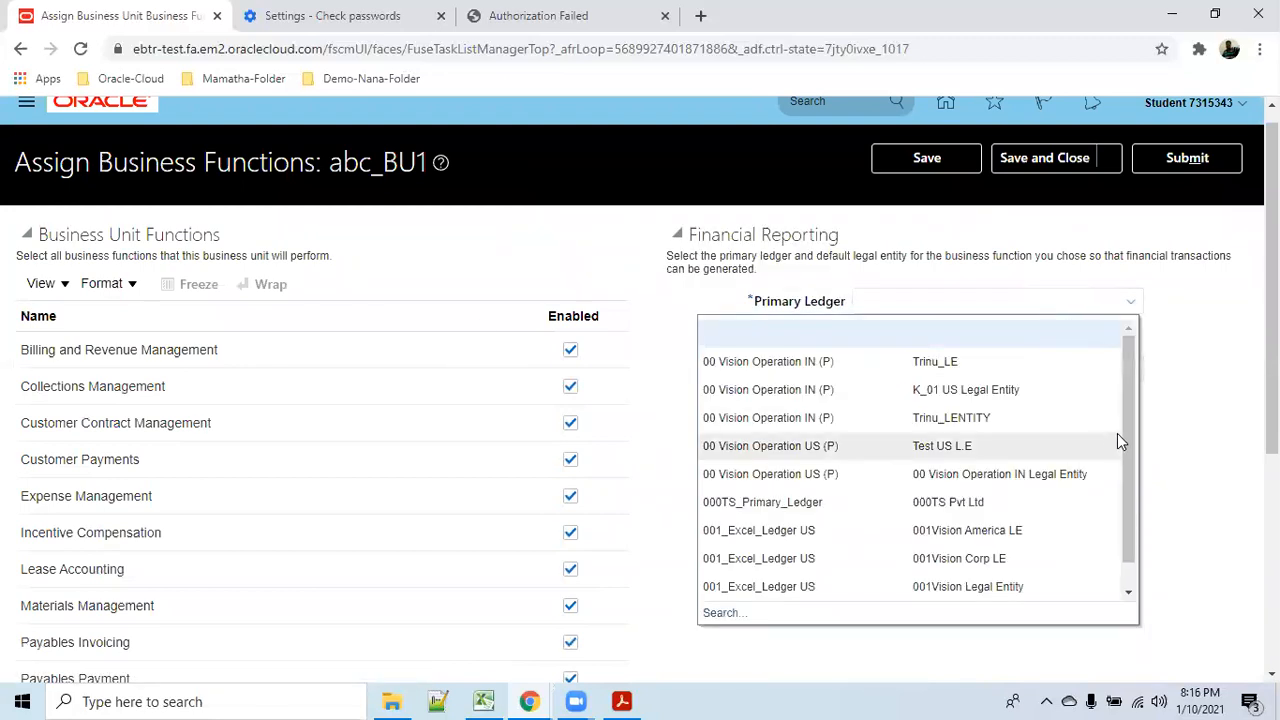
Assign ledger 001_Excel_Ledger US with 001Vision Legal Entity, placing abc_BU1 below the legal entity.
drag(1121, 414, 1123, 474)
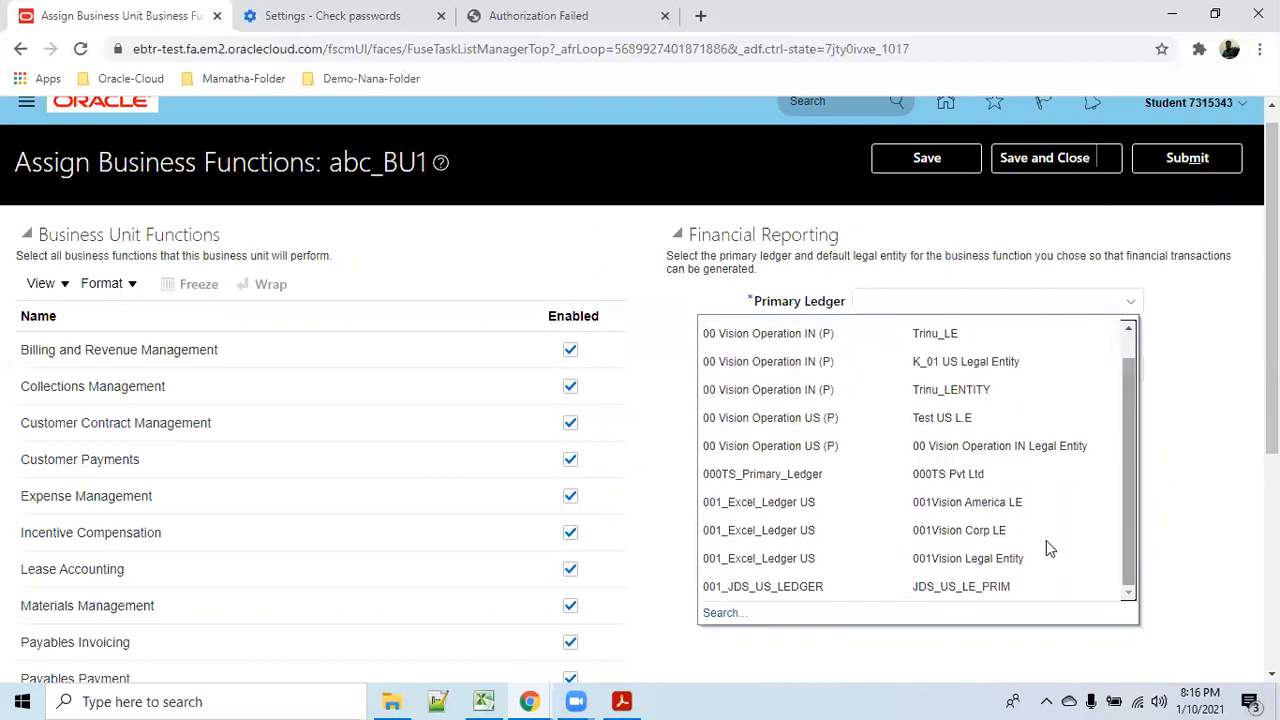
click(981, 562)
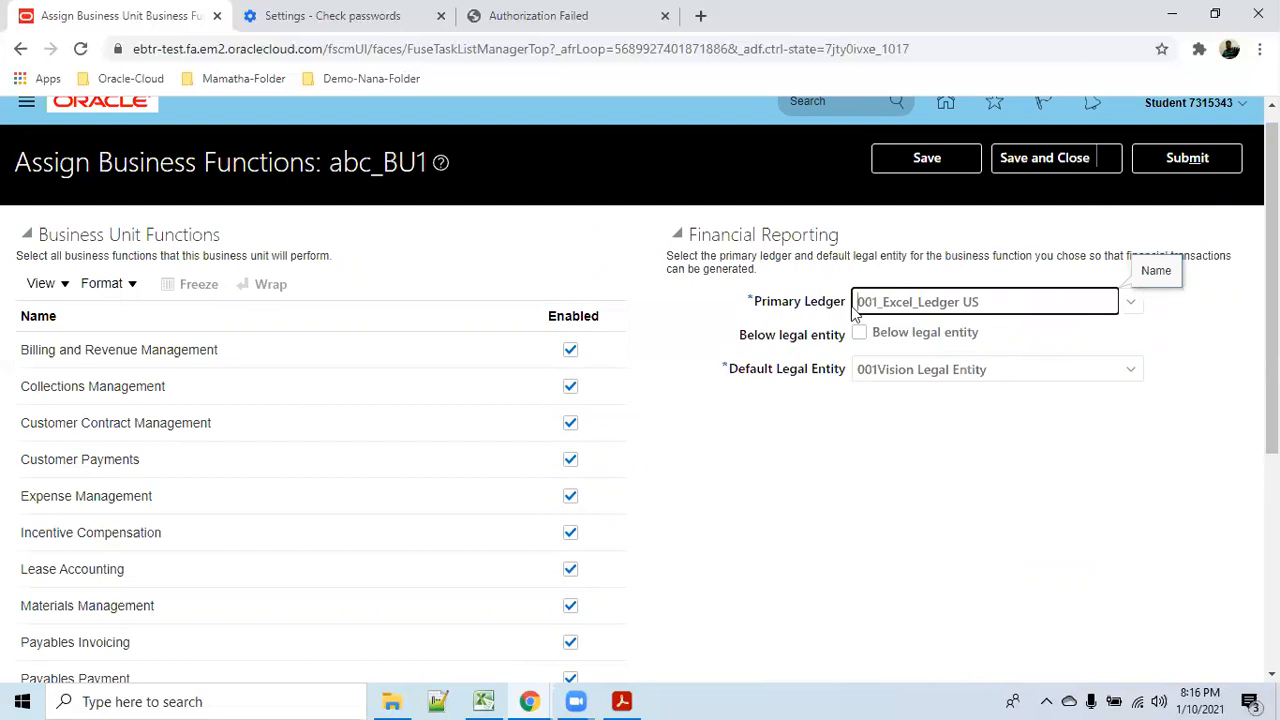
click(873, 340)
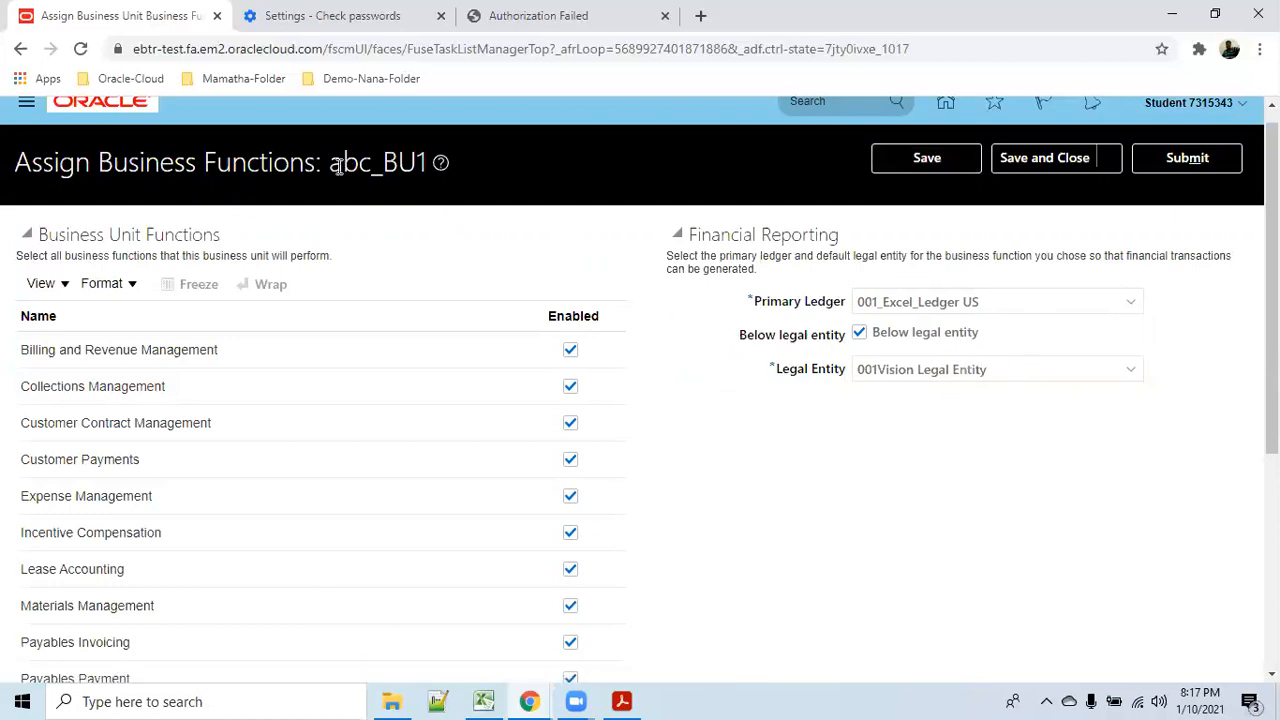
Save and close abc_BU1's assignments, accepting the below-legal-entity warning each time.
drag(327, 165, 429, 163)
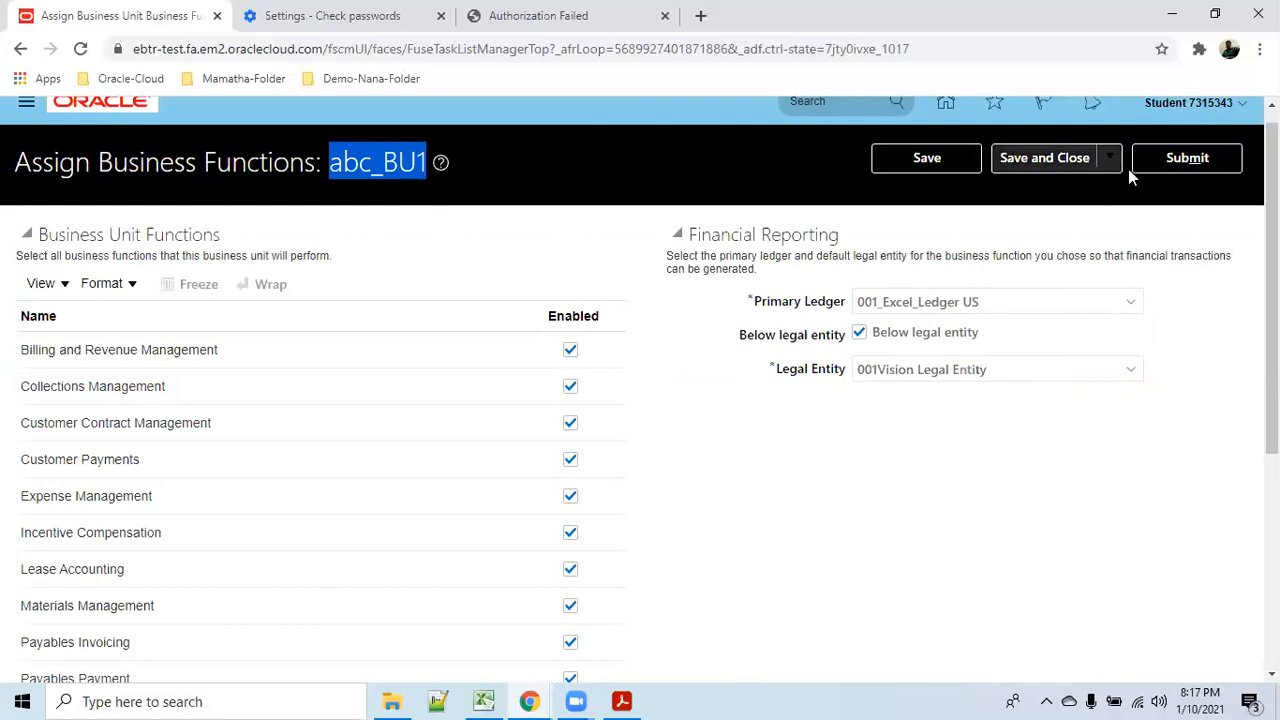
click(924, 158)
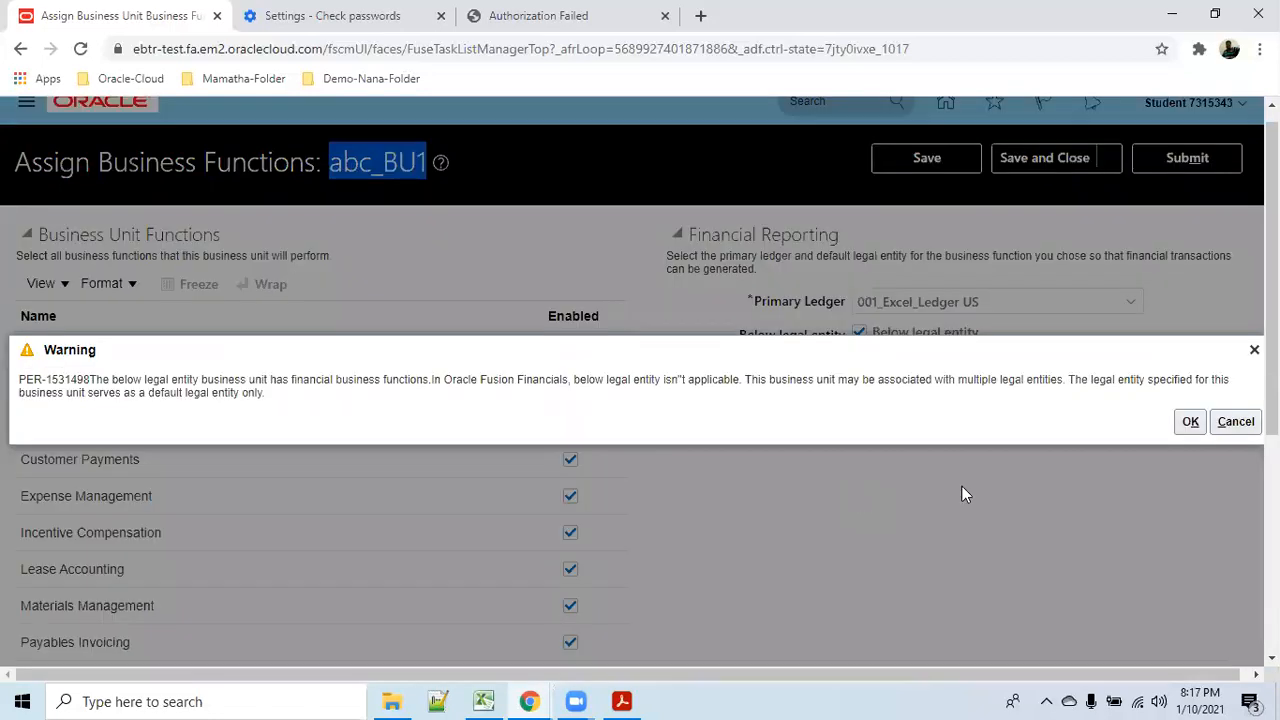
click(1189, 430)
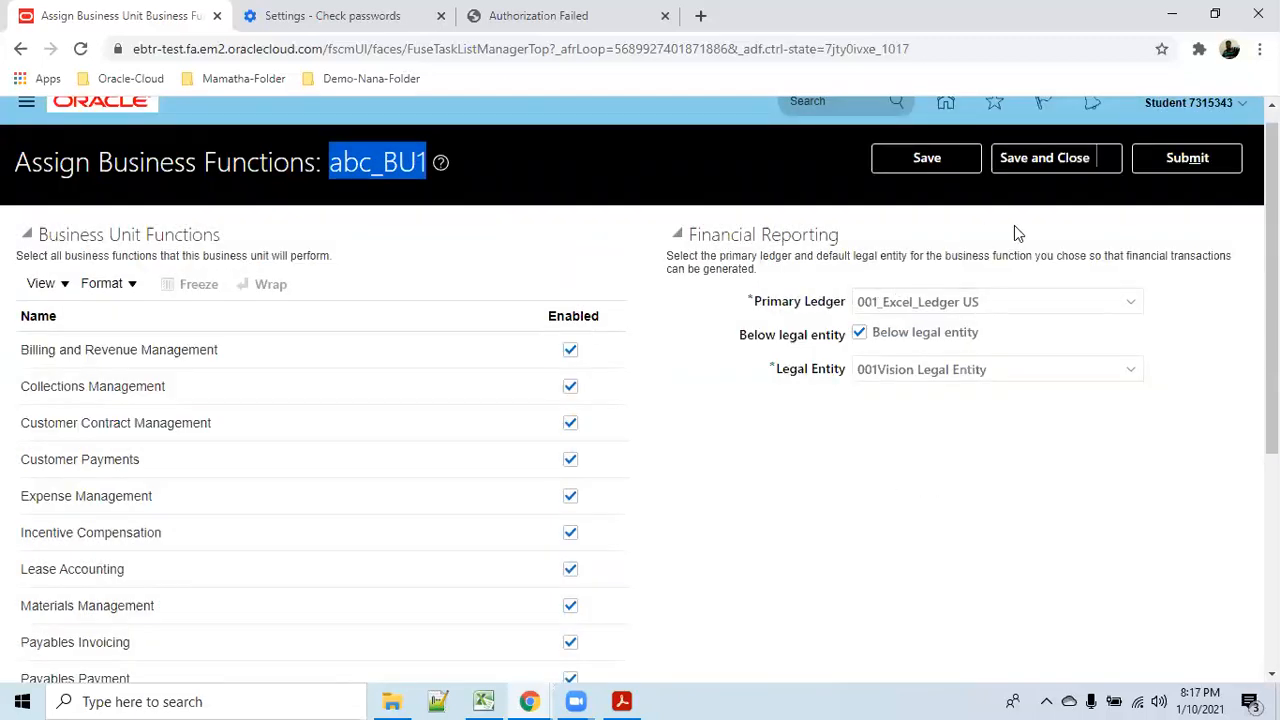
click(1034, 157)
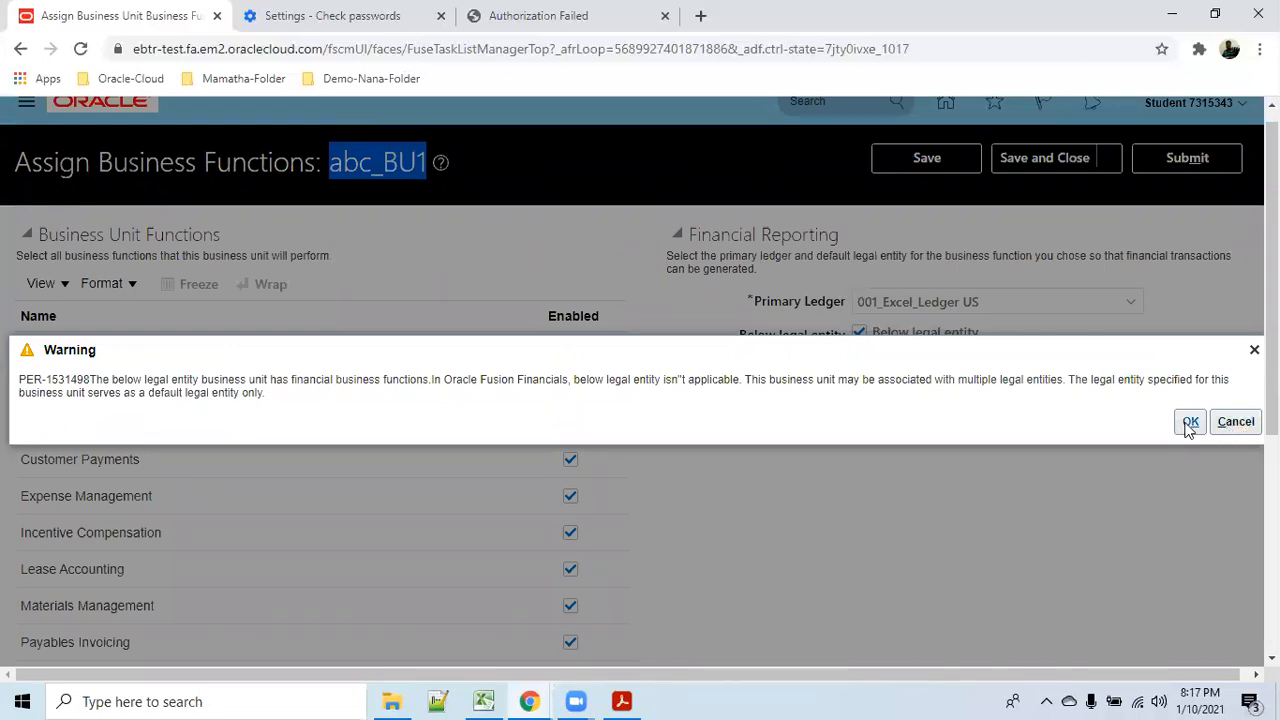
click(1188, 424)
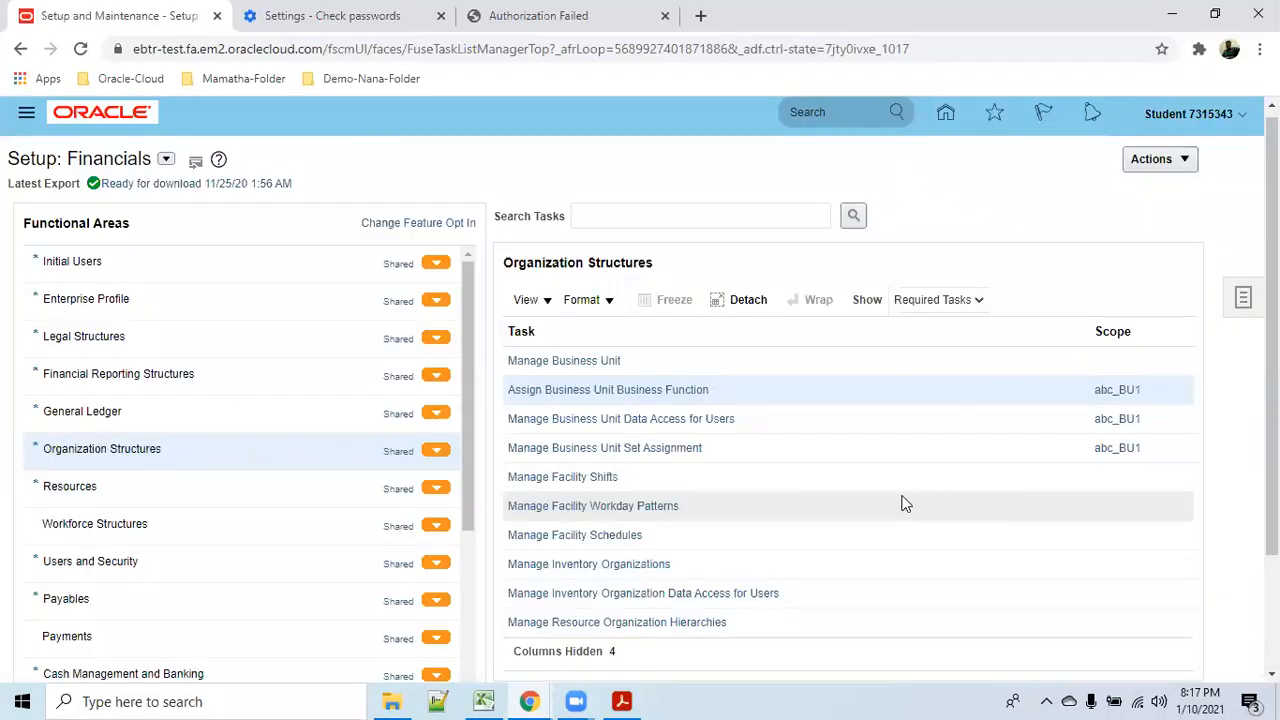
click(646, 389)
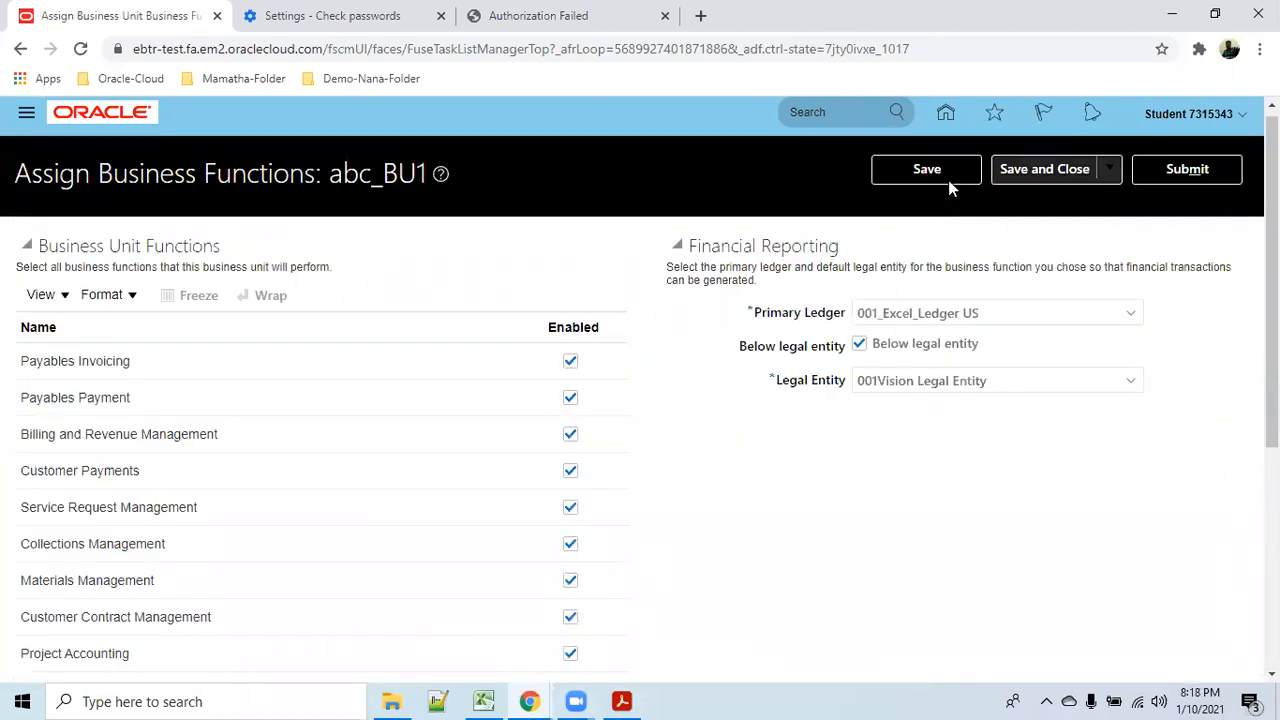
click(1008, 170)
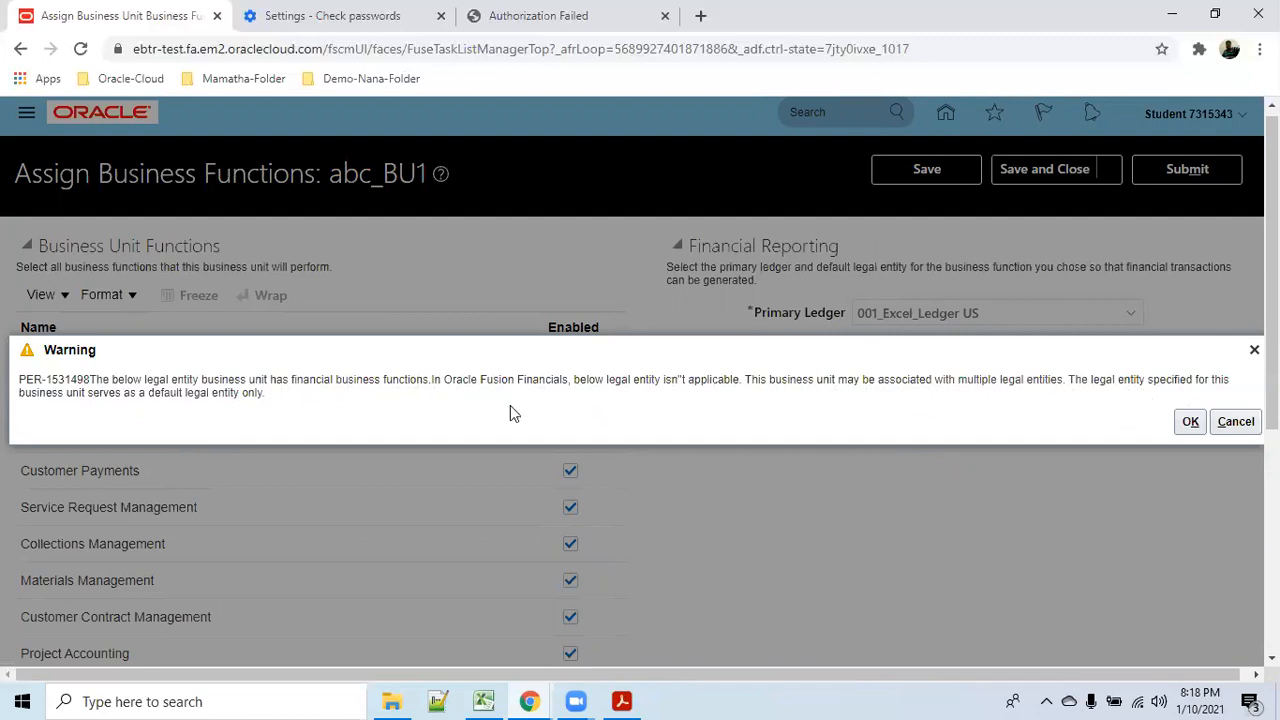
drag(88, 392, 274, 394)
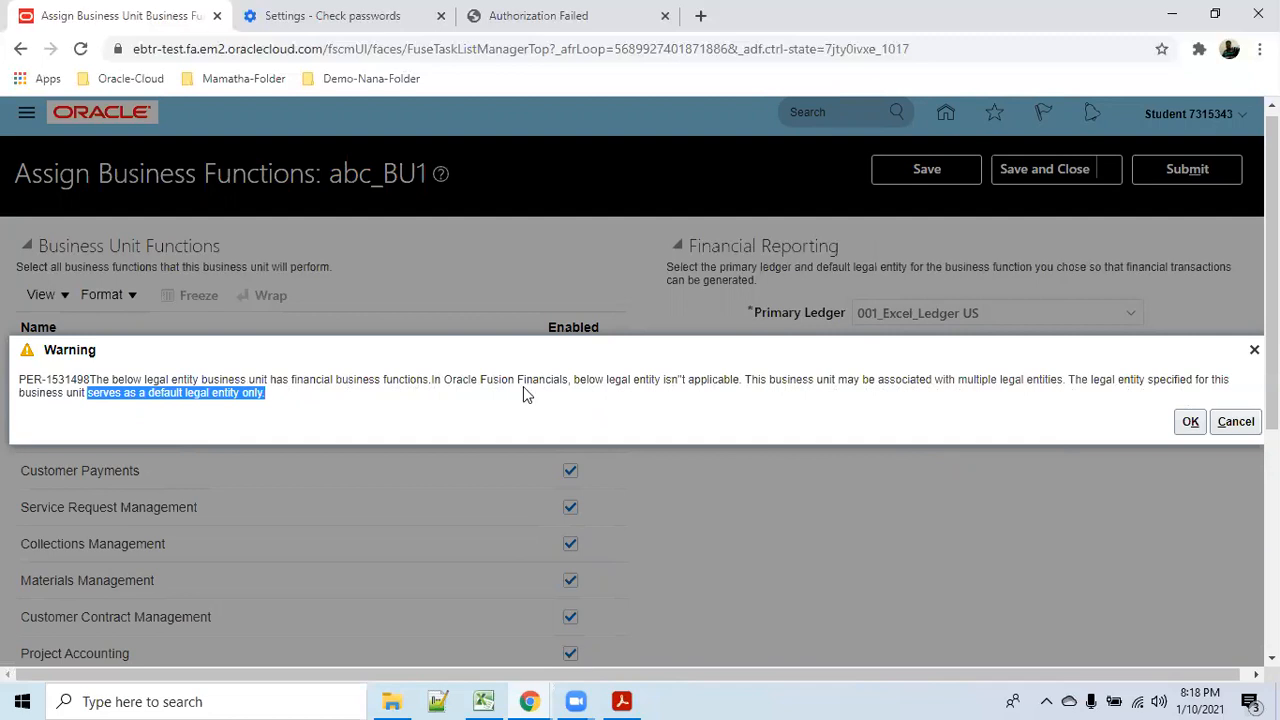
click(1186, 426)
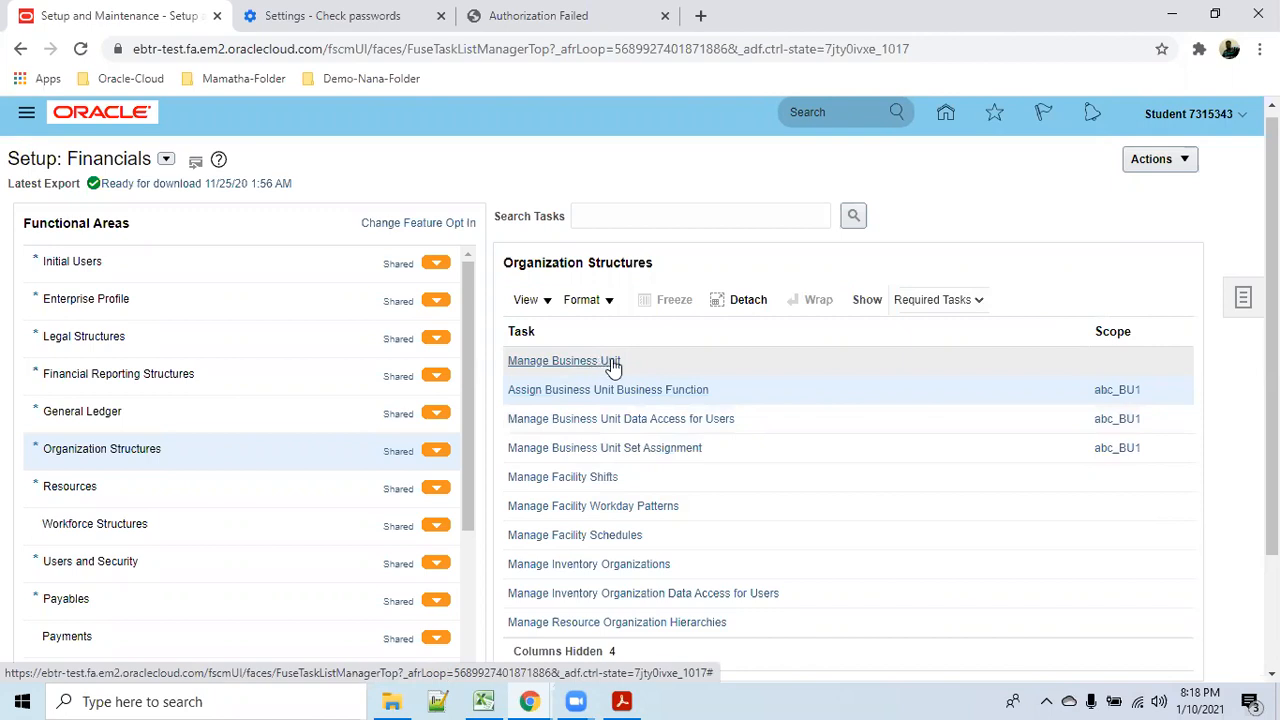
Review abc_BU1's set assignments, keep every code on COMMON, and save and close.
click(640, 448)
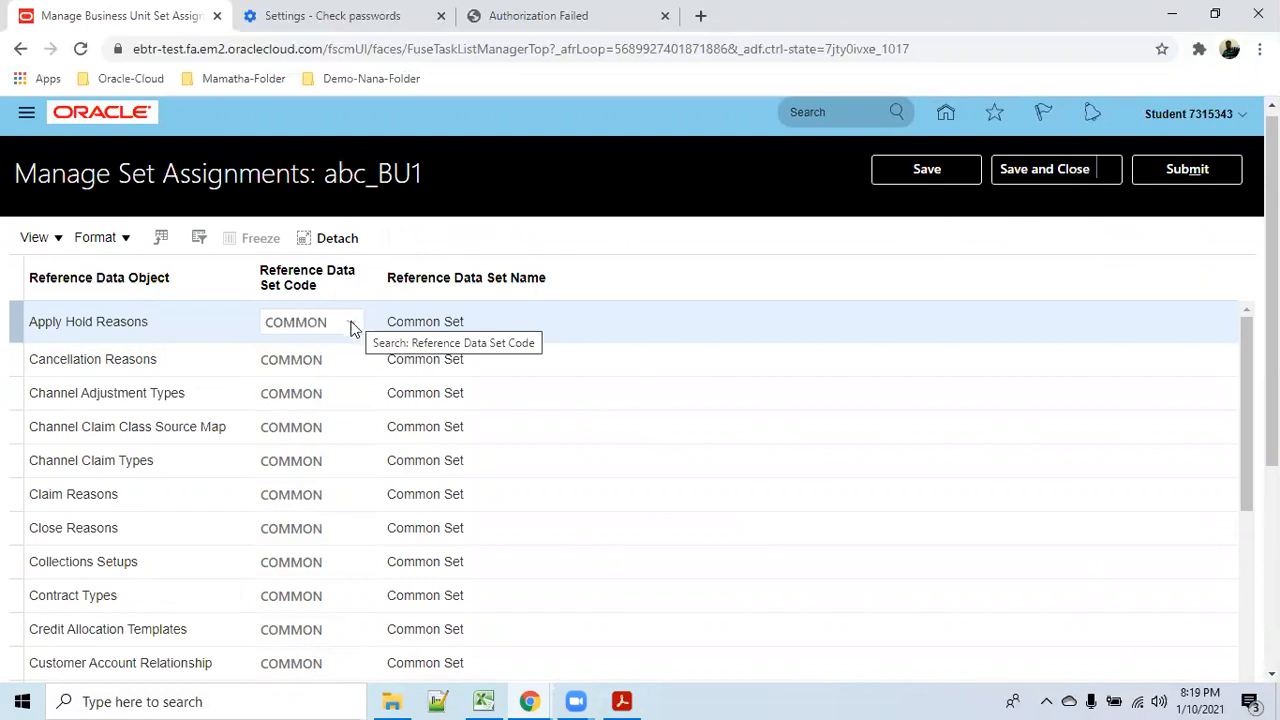
click(352, 326)
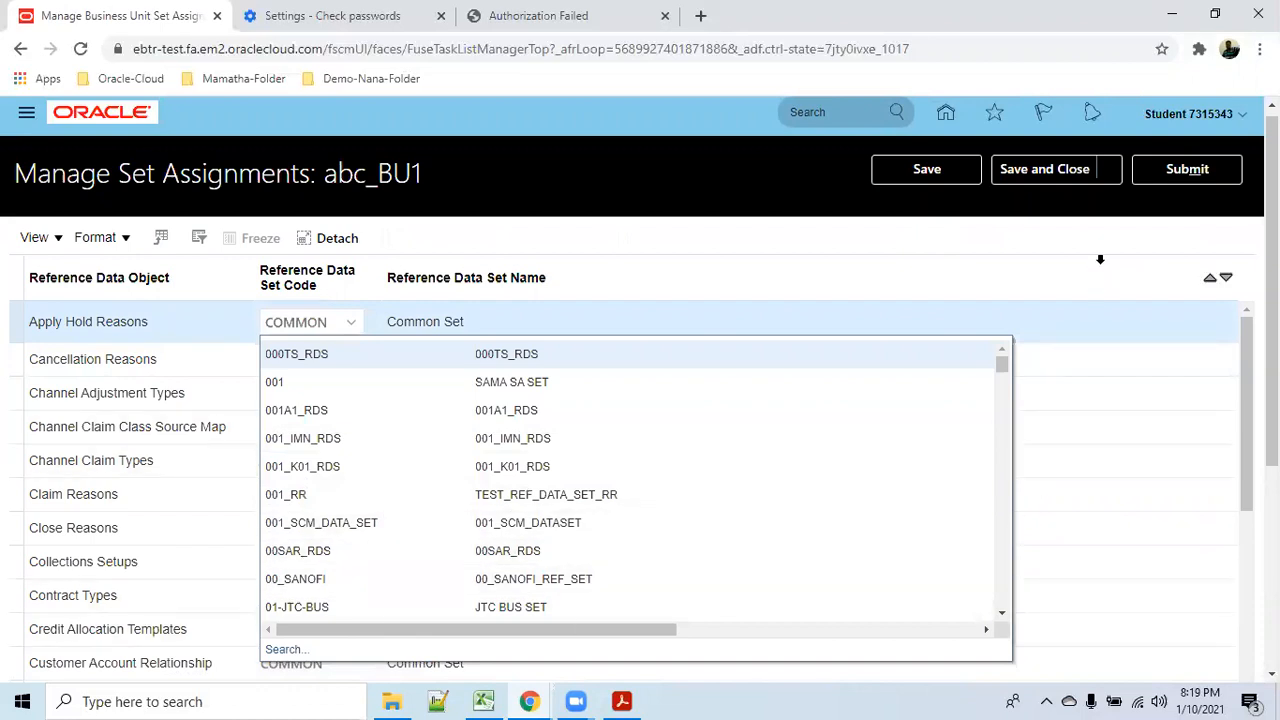
click(1117, 240)
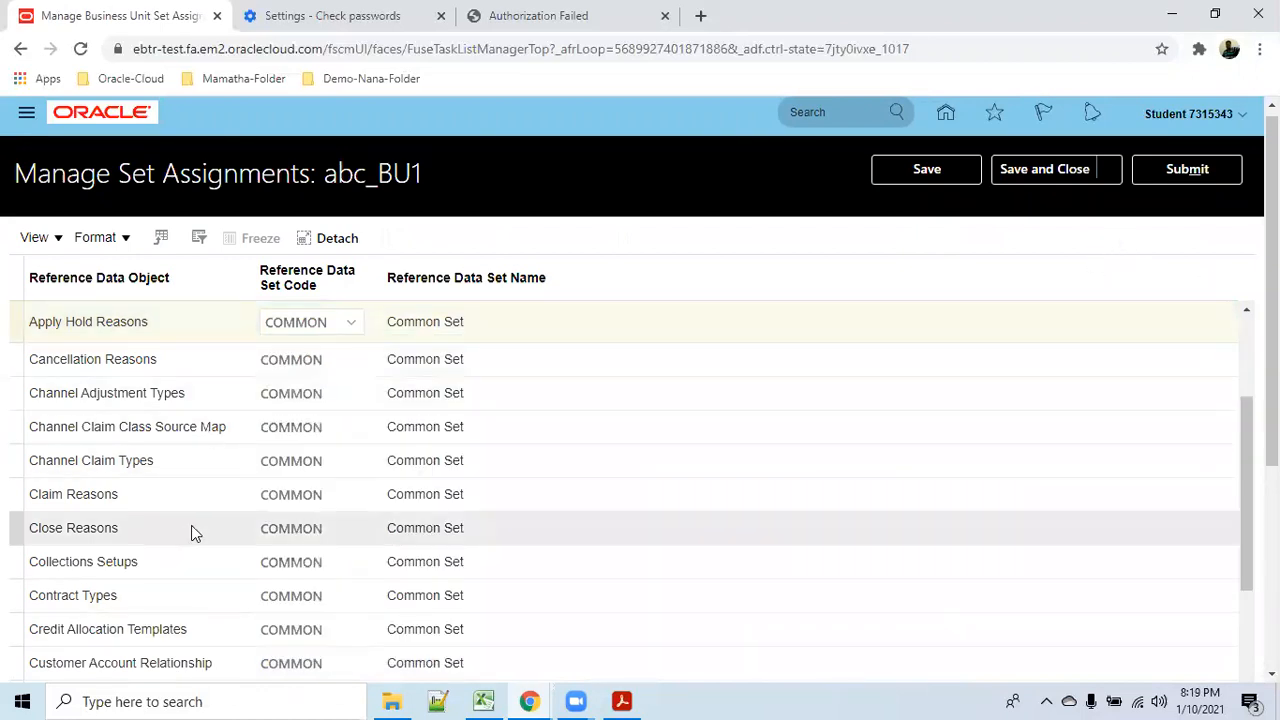
scroll(204, 570, down, 10)
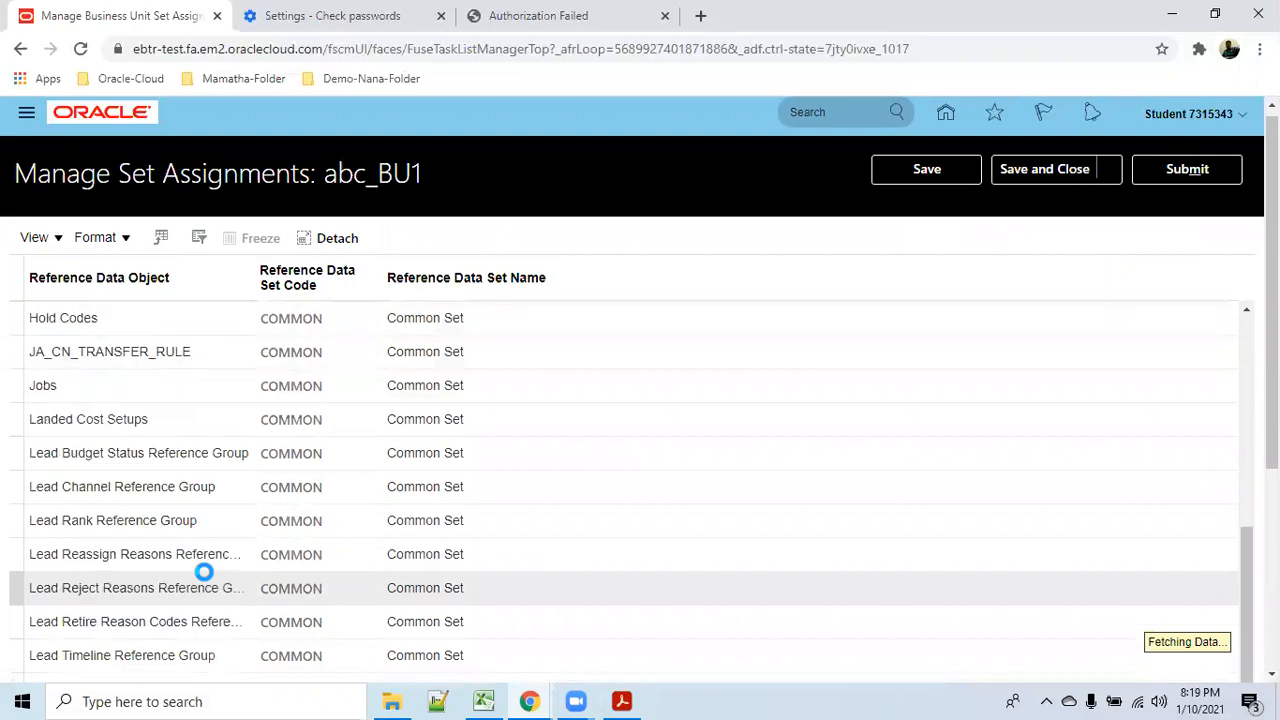
scroll(203, 582, up, 10)
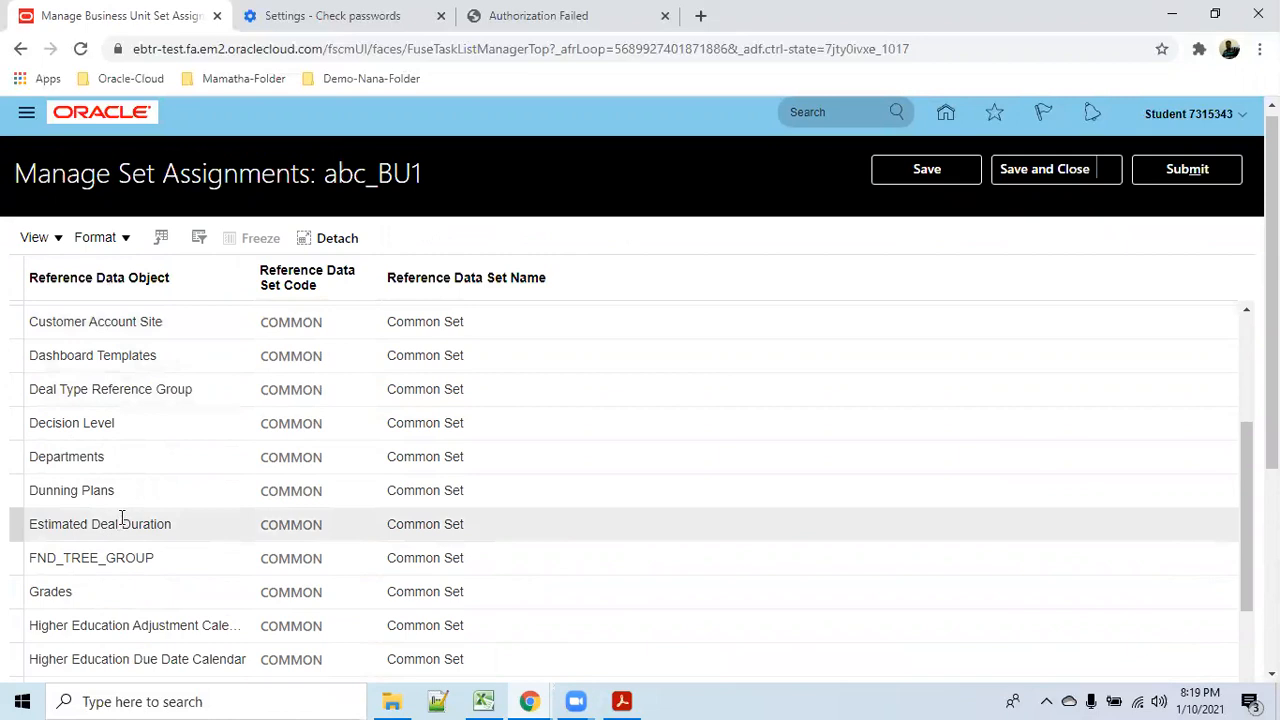
scroll(130, 515, down, 10)
scroll(163, 530, down, 10)
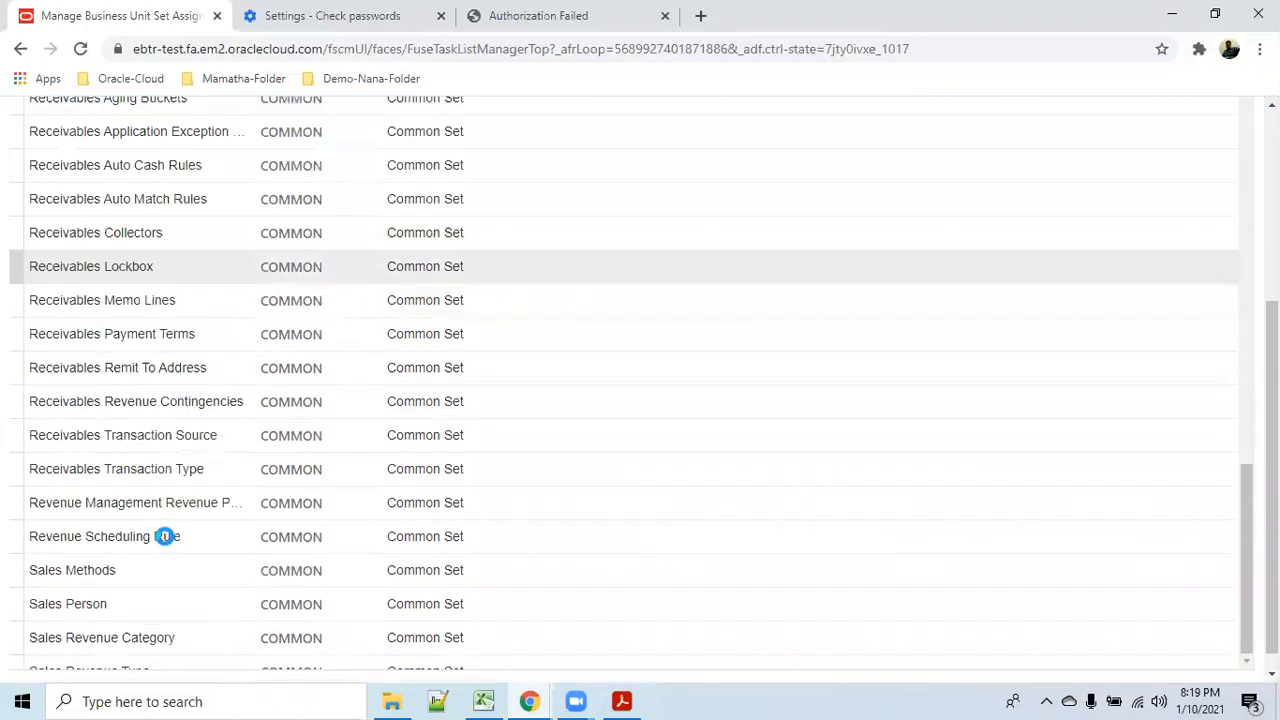
scroll(174, 544, up, 20)
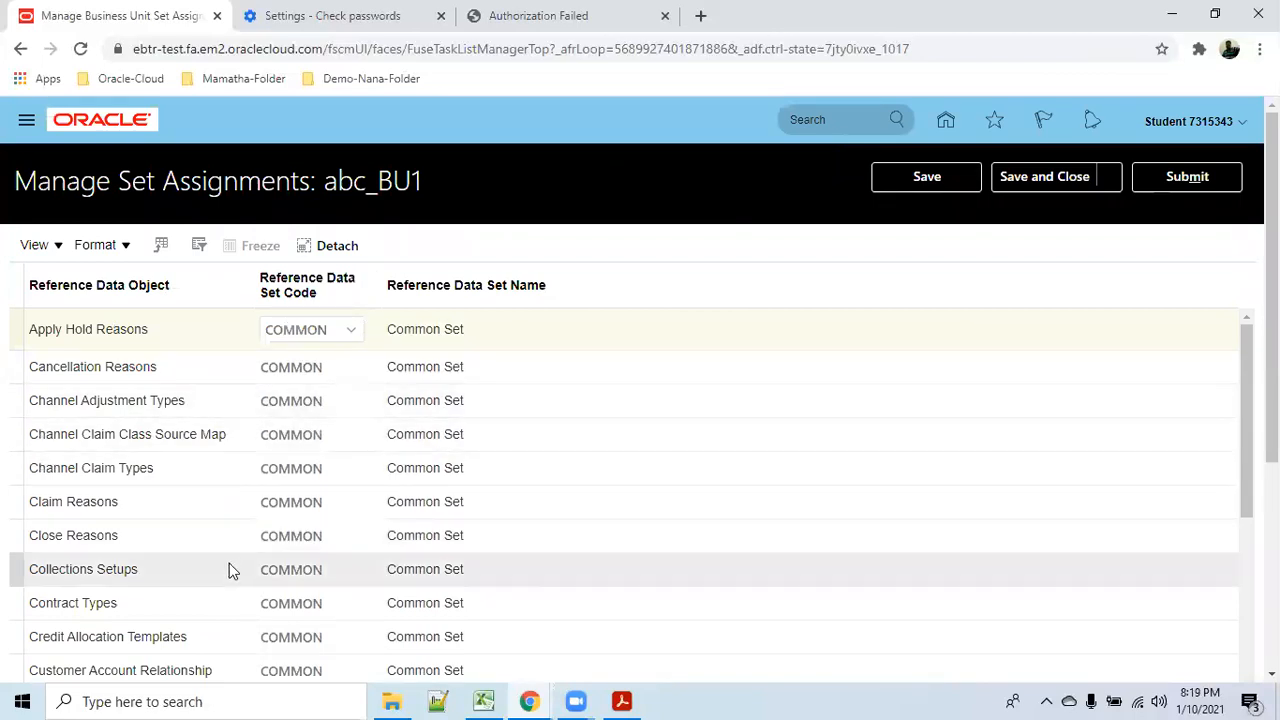
click(350, 330)
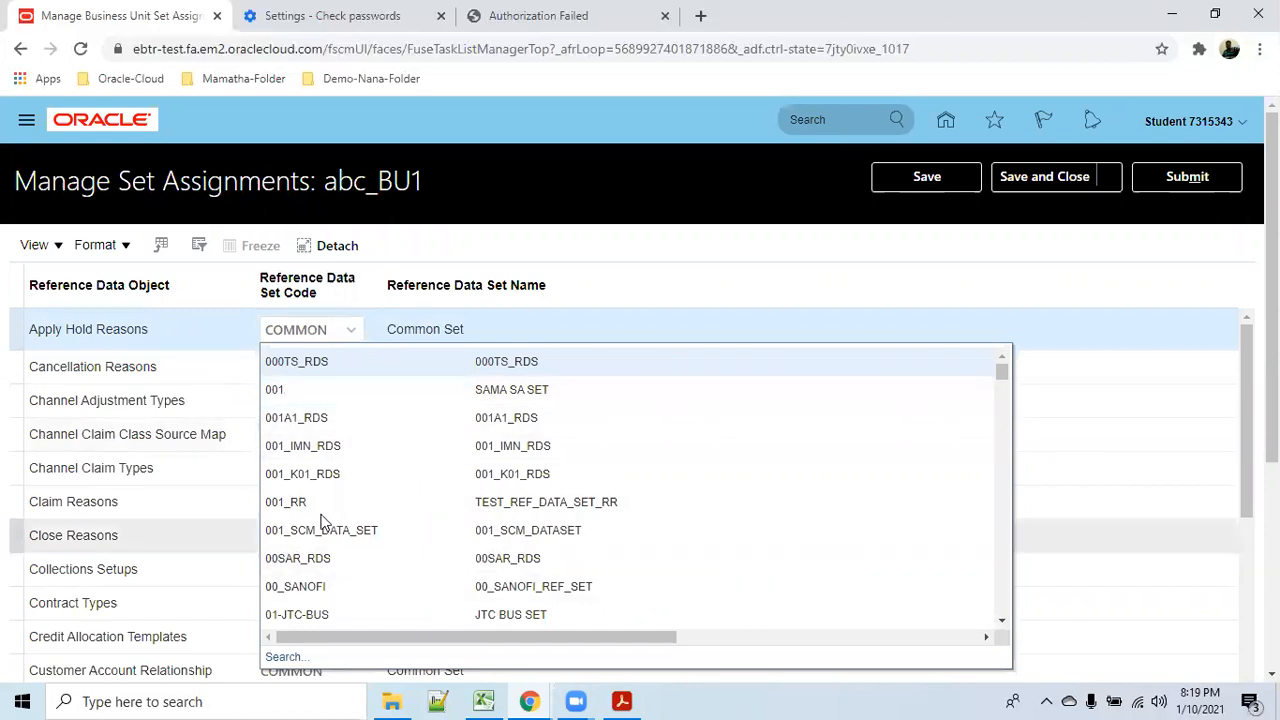
click(684, 252)
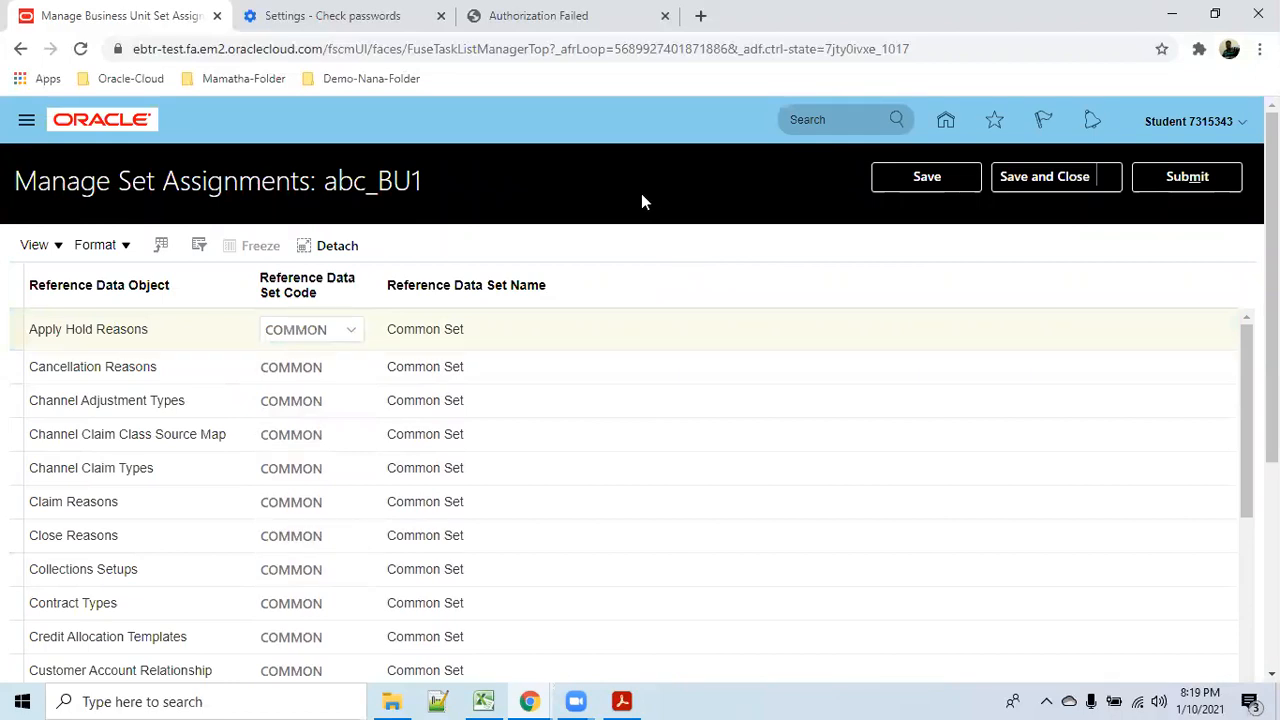
click(1018, 186)
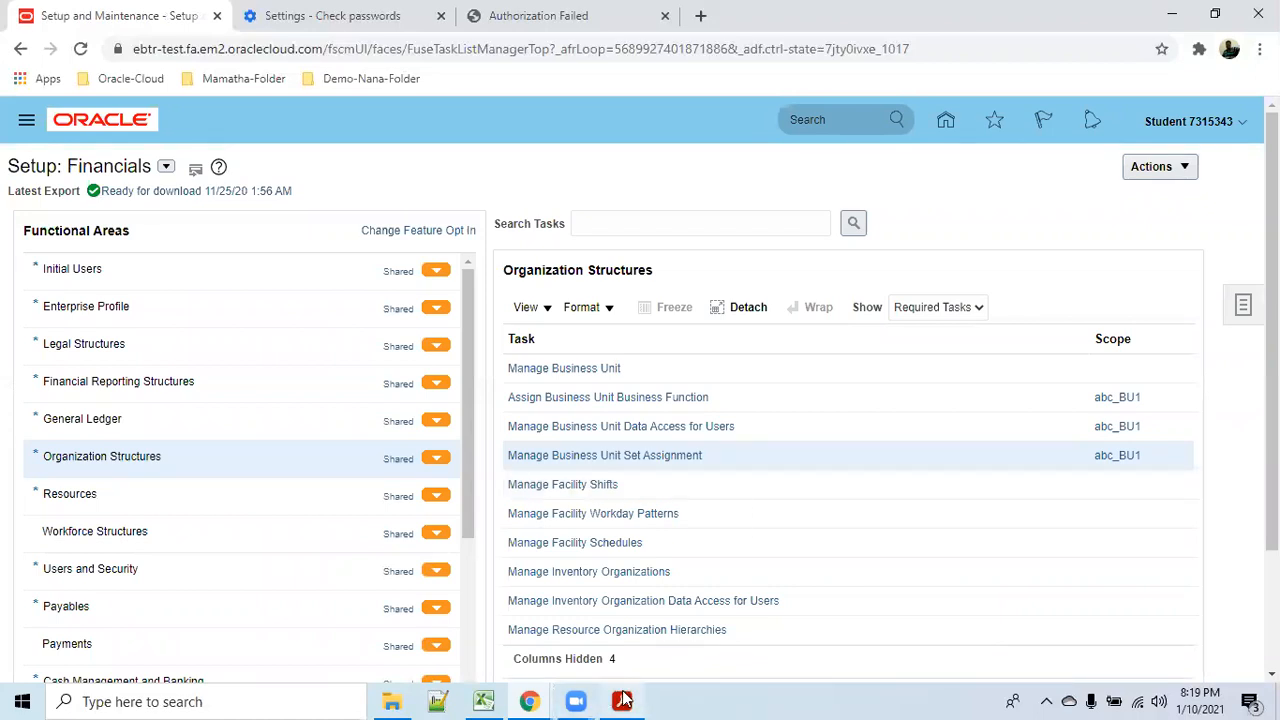
Switch to the Procure to Pay guide in Acrobat and highlight the Create Inventory Org task.
mouse_move(622, 700)
click(628, 658)
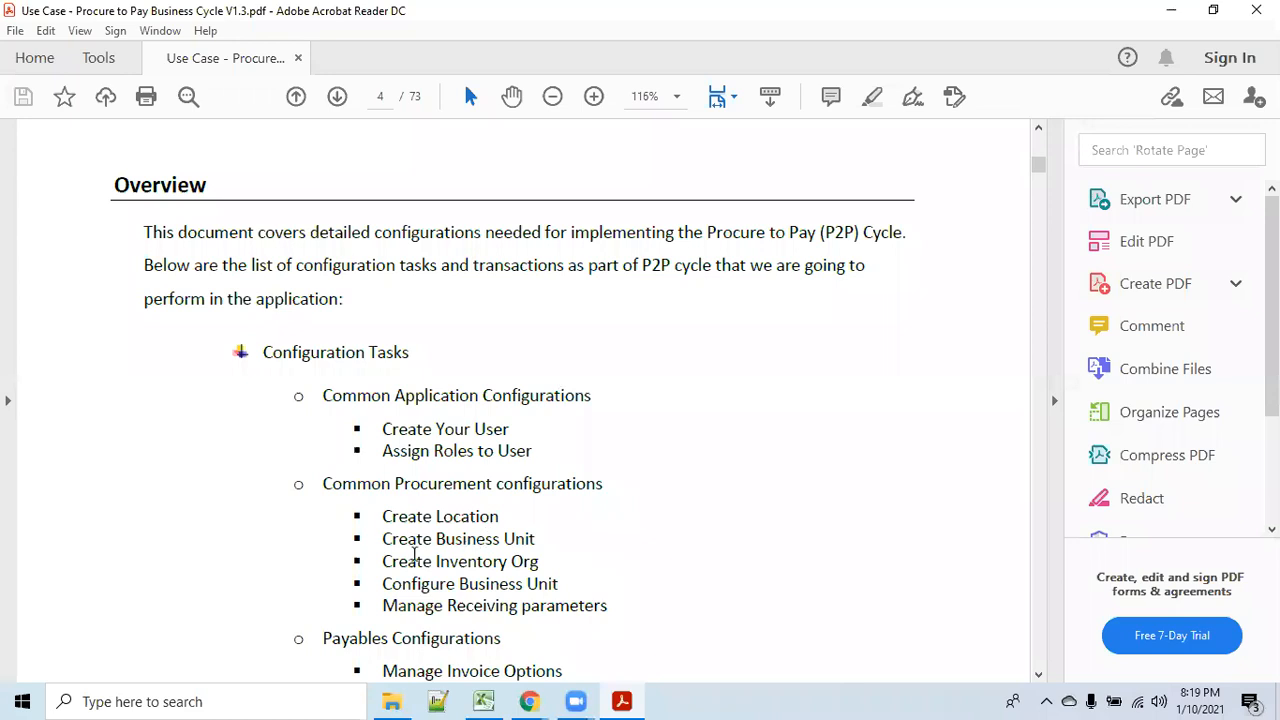
drag(383, 562, 539, 562)
Launch Manage Inventory Organizations, inspect the blank Create Inventory Organization form's Location Address section, then go Home.
click(1166, 16)
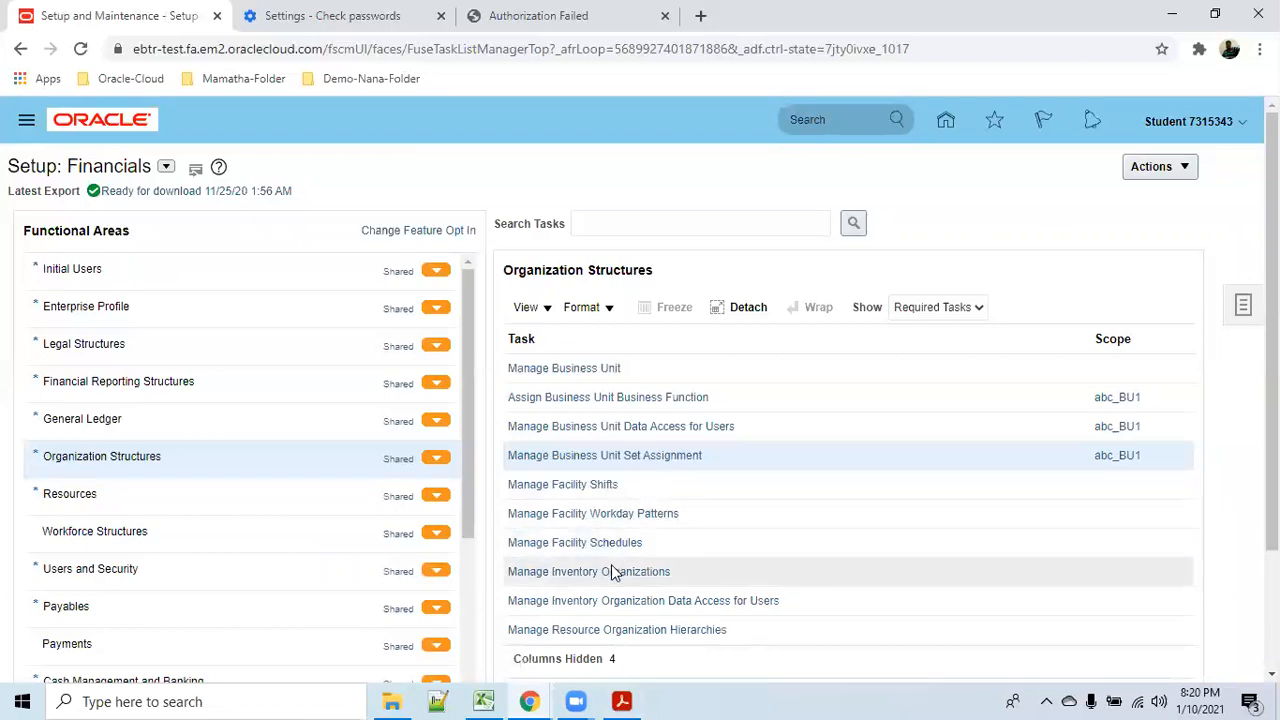
click(614, 571)
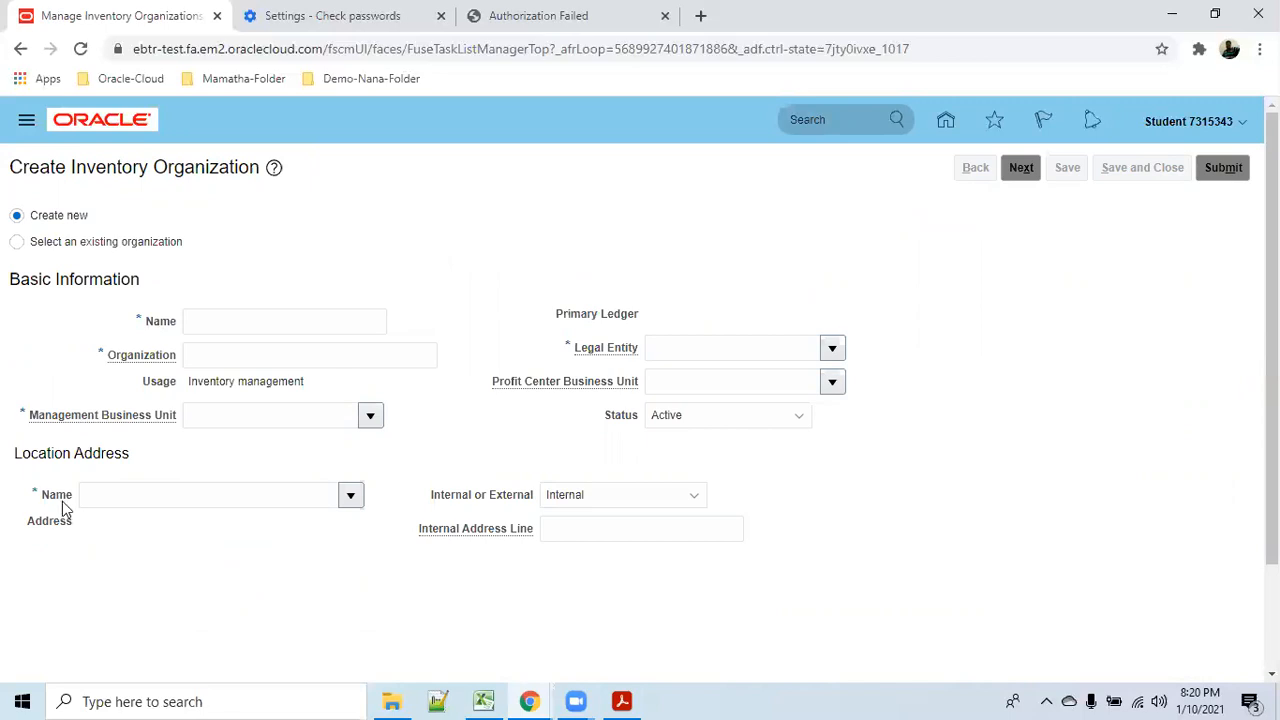
drag(12, 463, 129, 459)
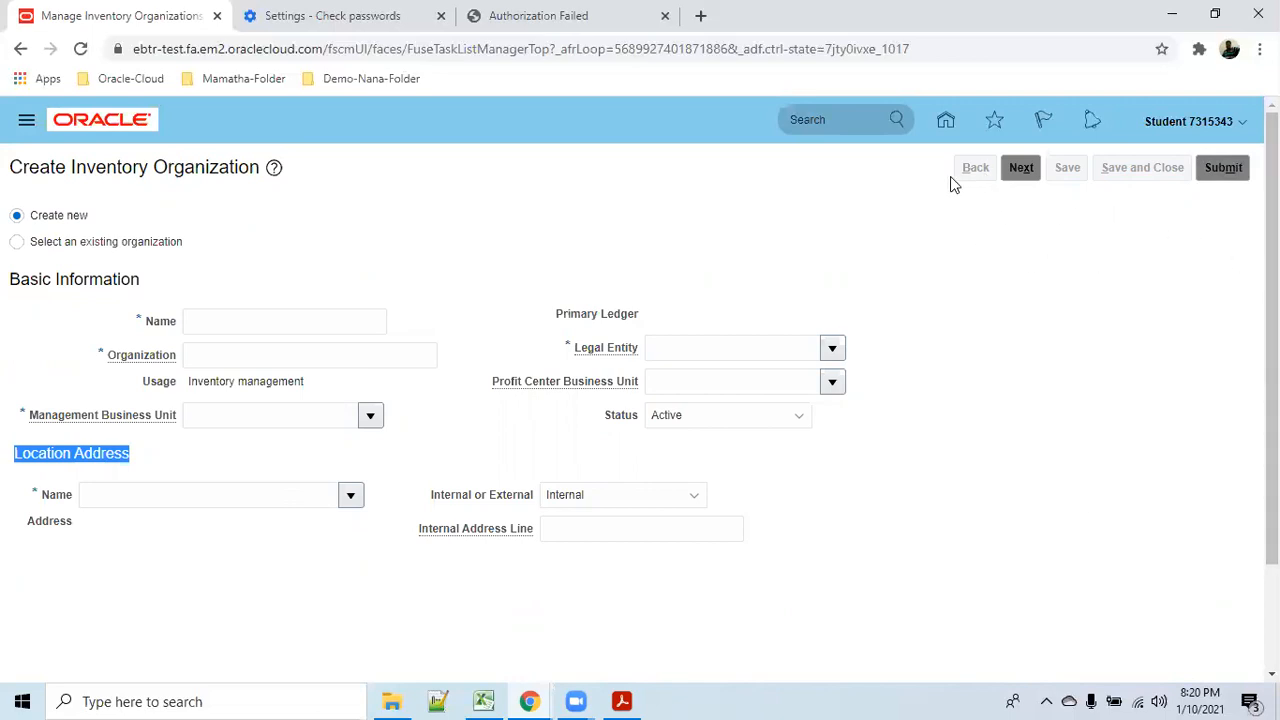
click(947, 122)
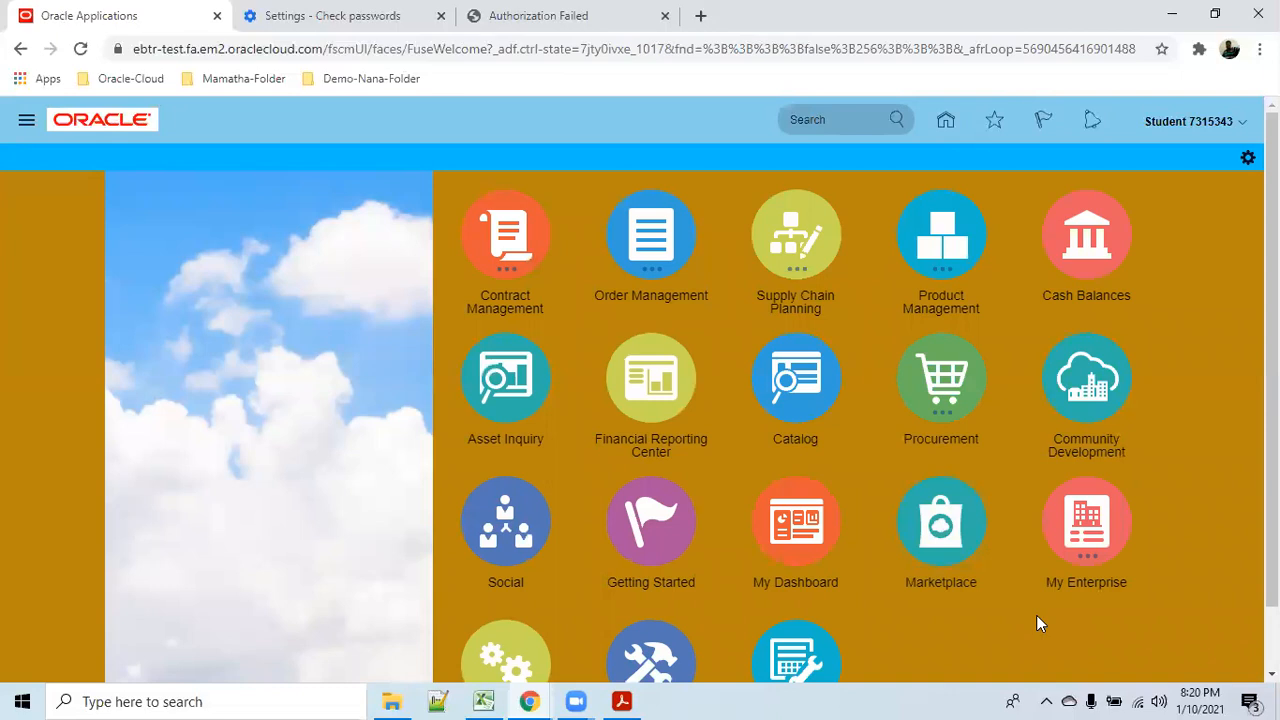
From the home tiles, enter Setup and Maintenance and select the Organization Structures functional area.
scroll(1036, 615, down, 1)
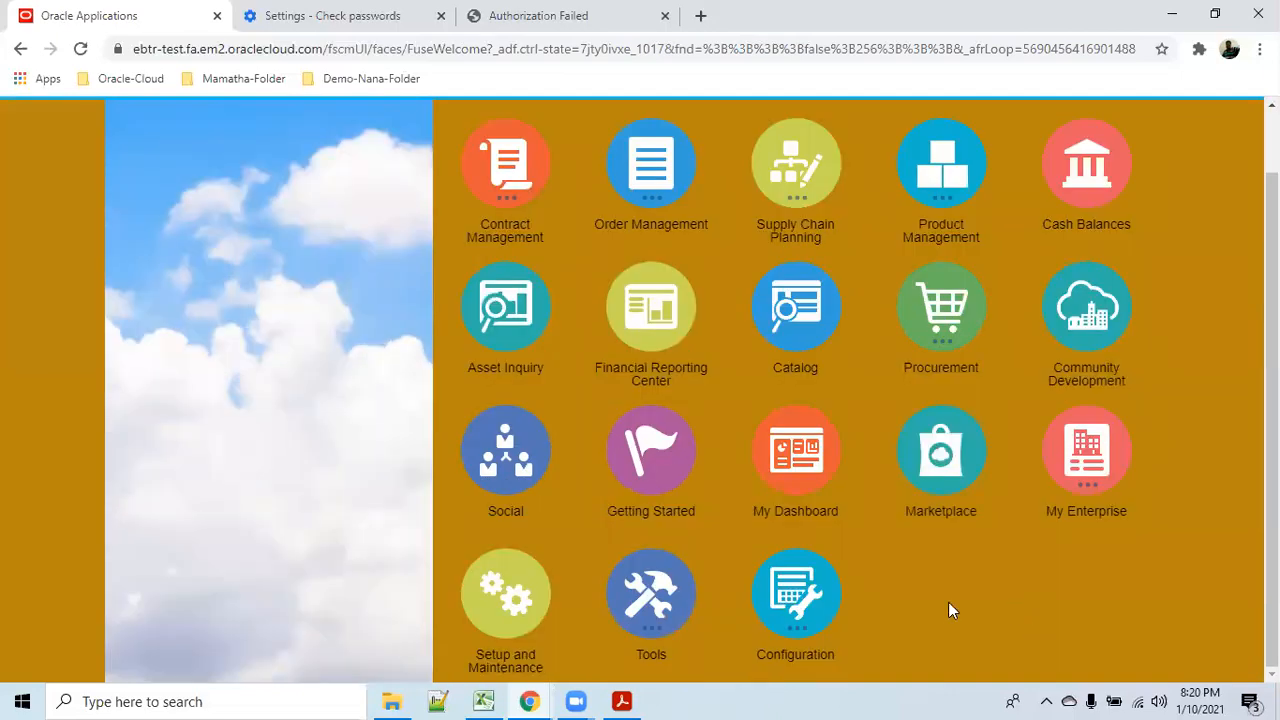
click(514, 600)
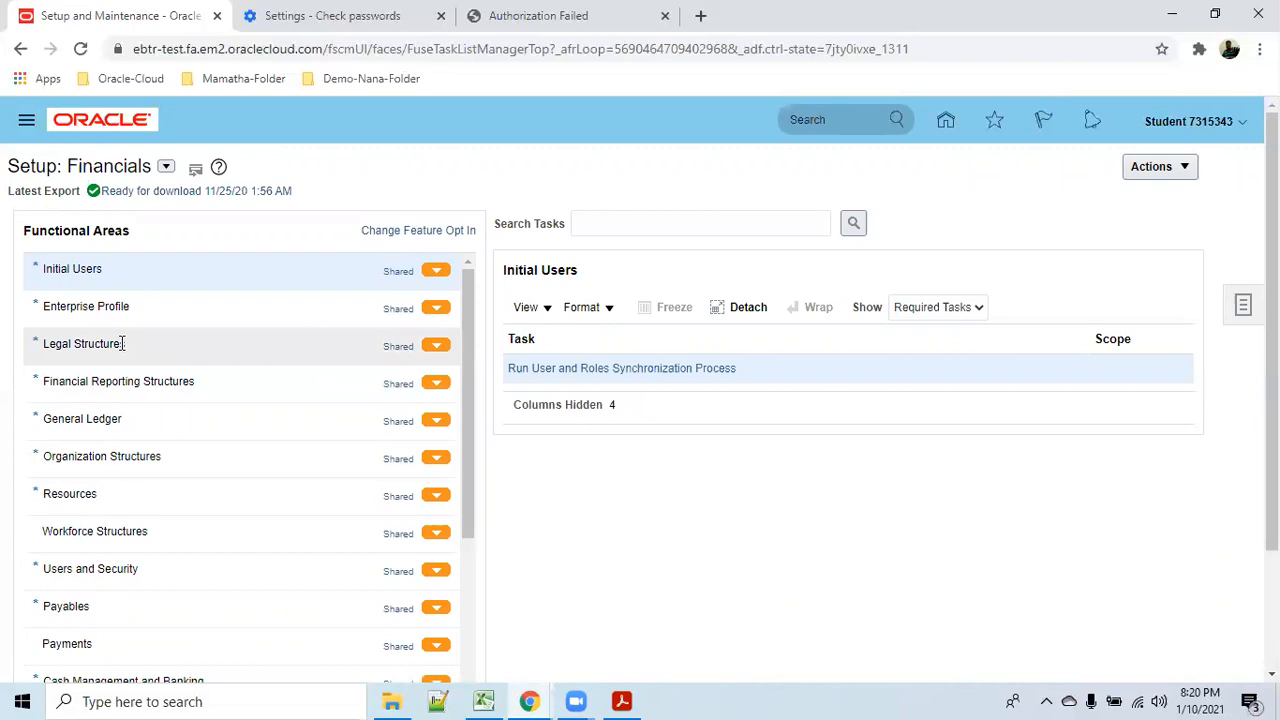
click(143, 456)
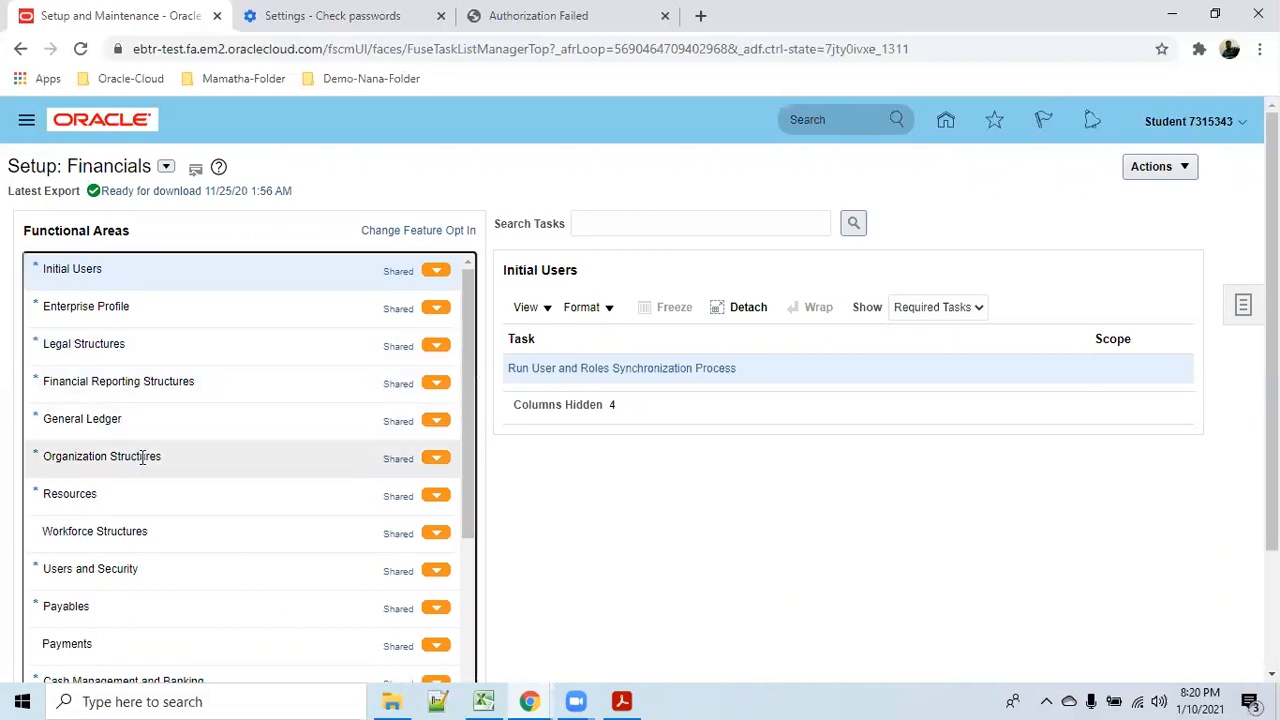
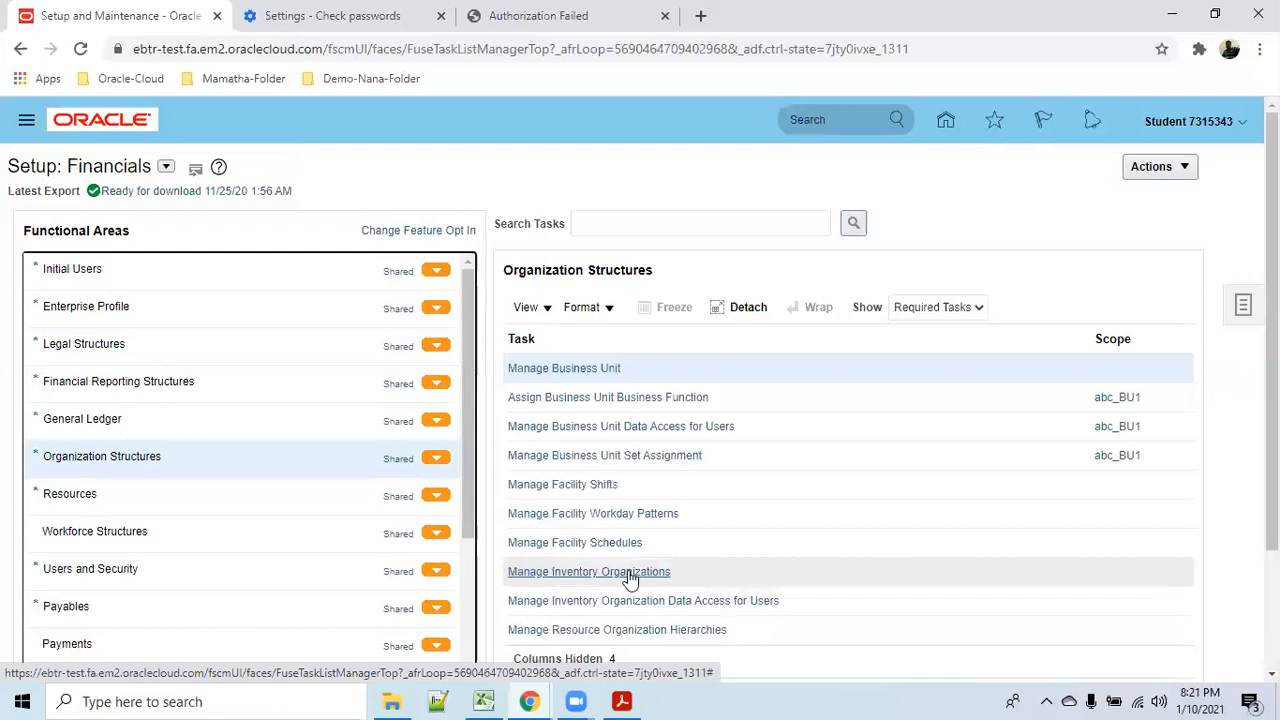
Inspect the 000TS_Schedule facility schedule's workday pattern and length, then close it without saving.
click(613, 548)
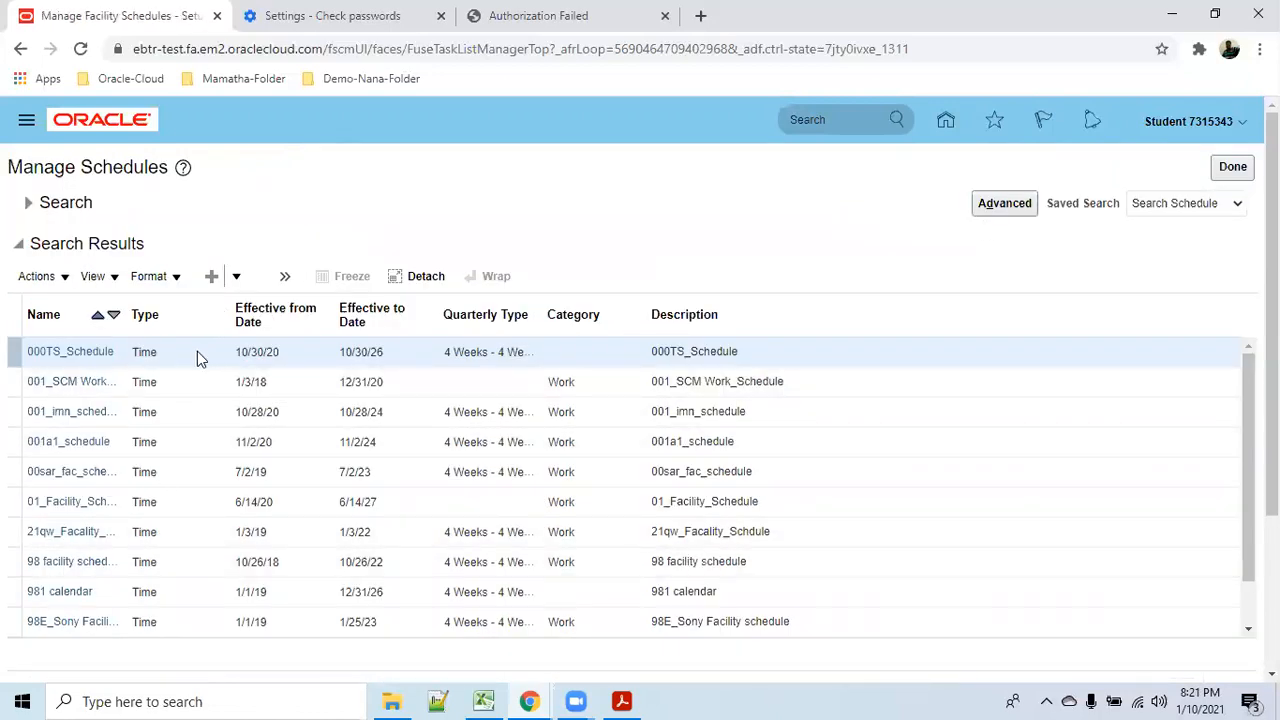
click(68, 280)
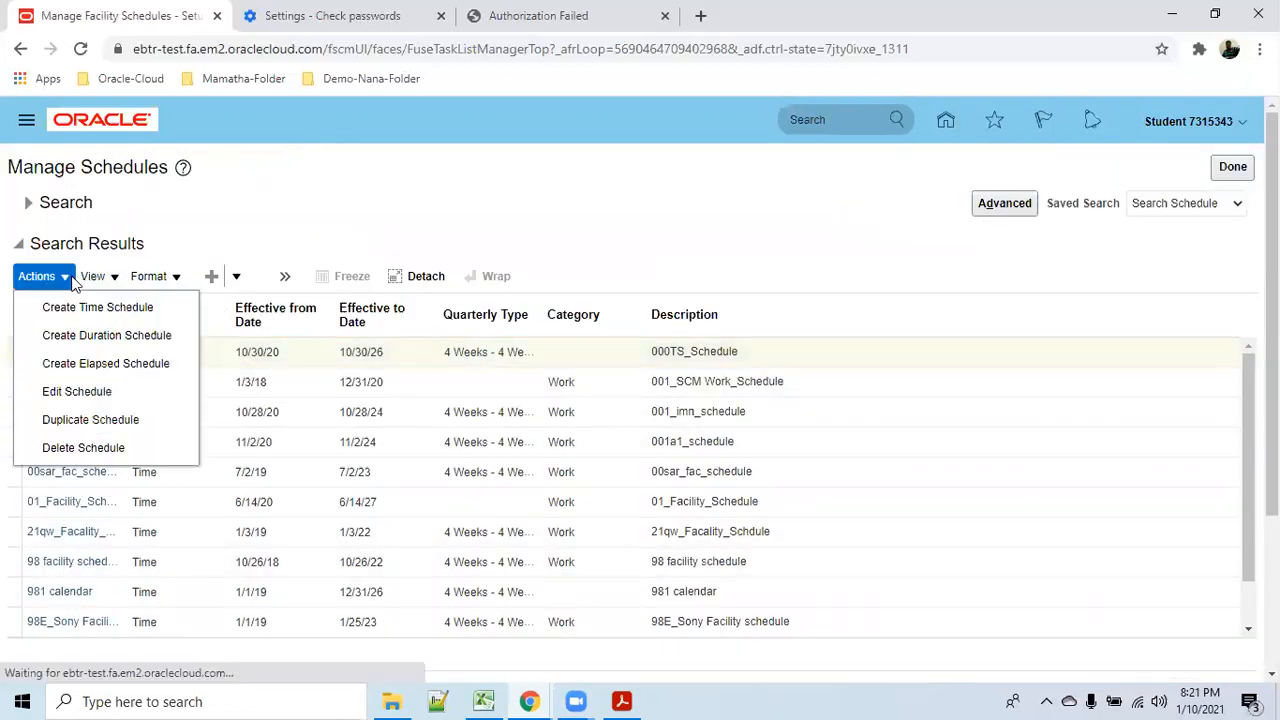
click(100, 391)
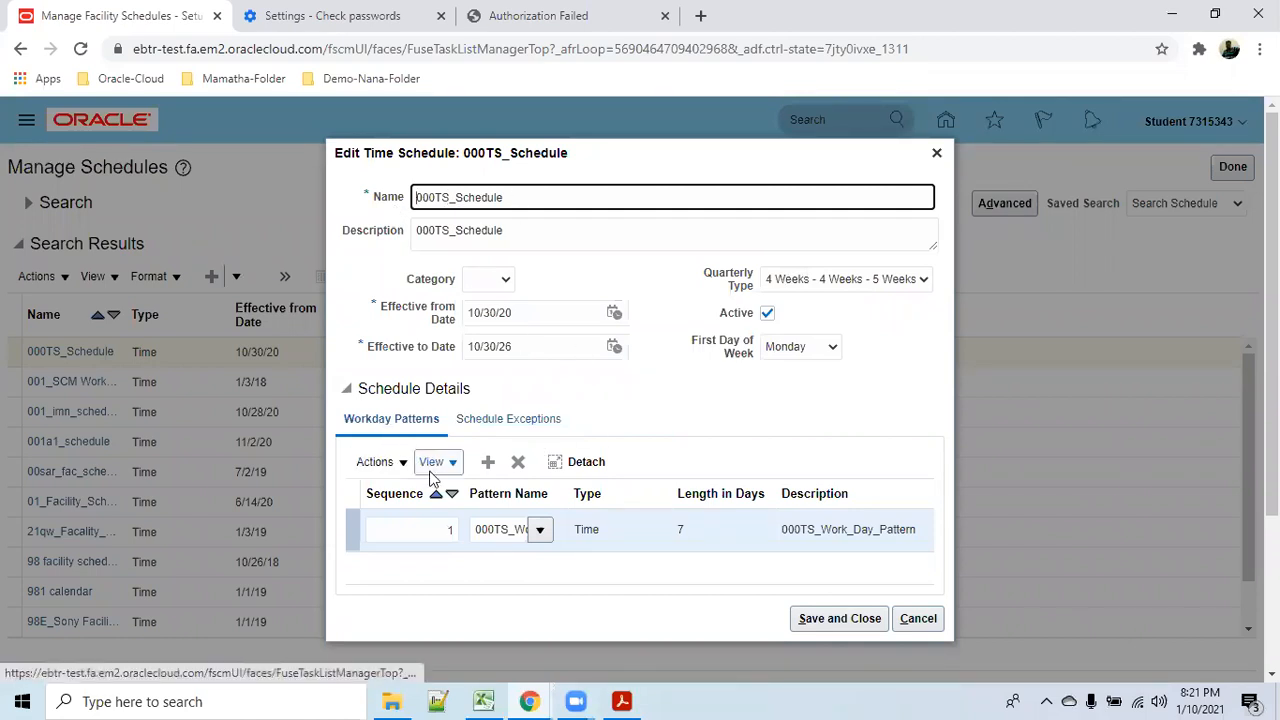
click(425, 532)
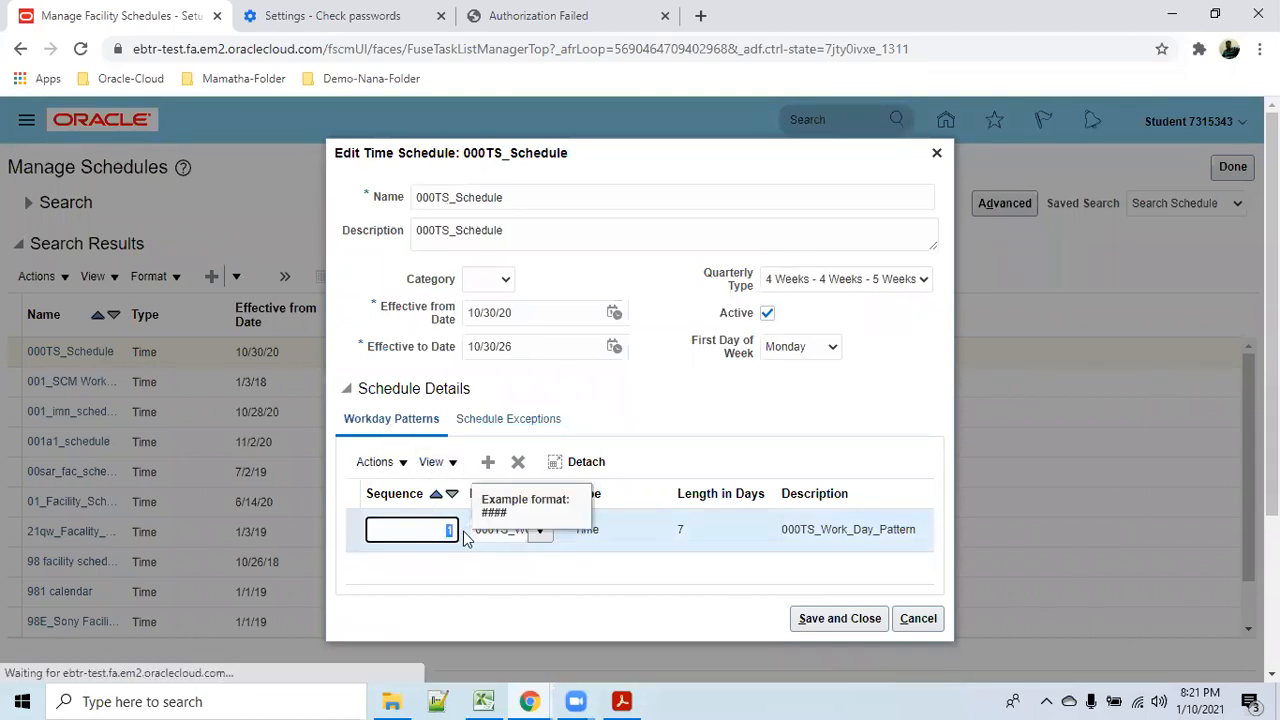
click(727, 540)
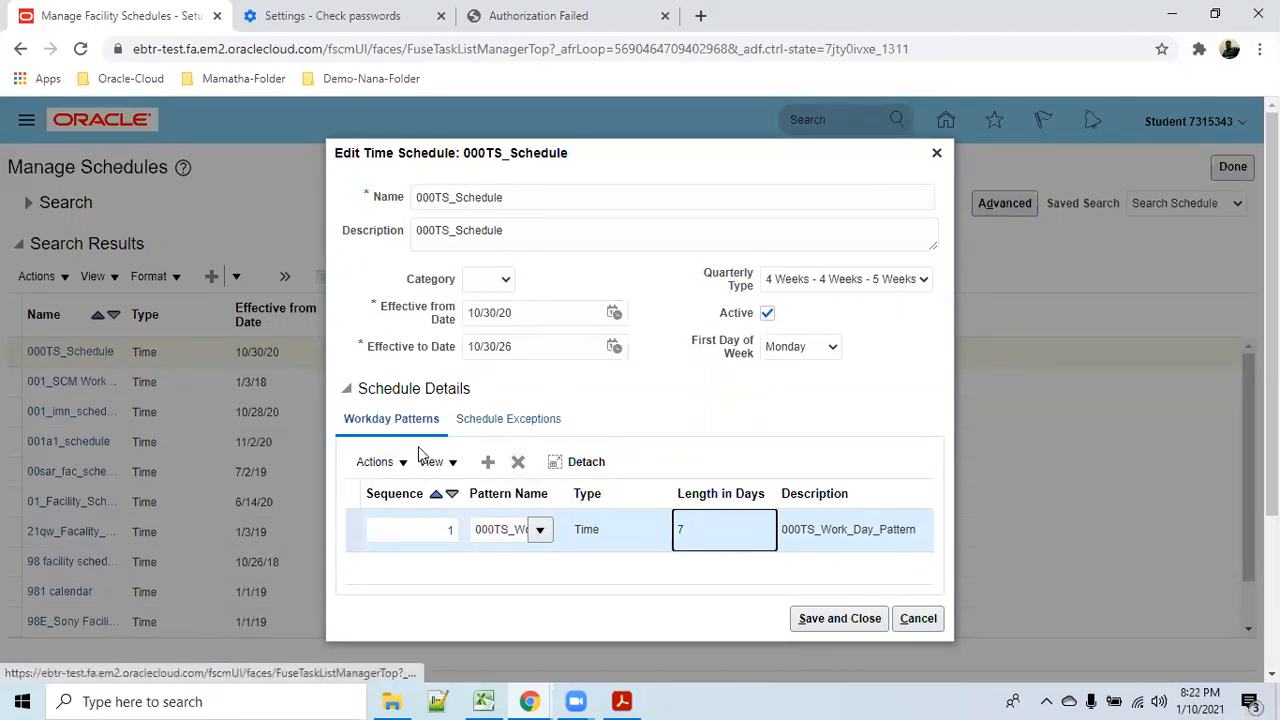
double_click(475, 529)
key(ctrl+c)
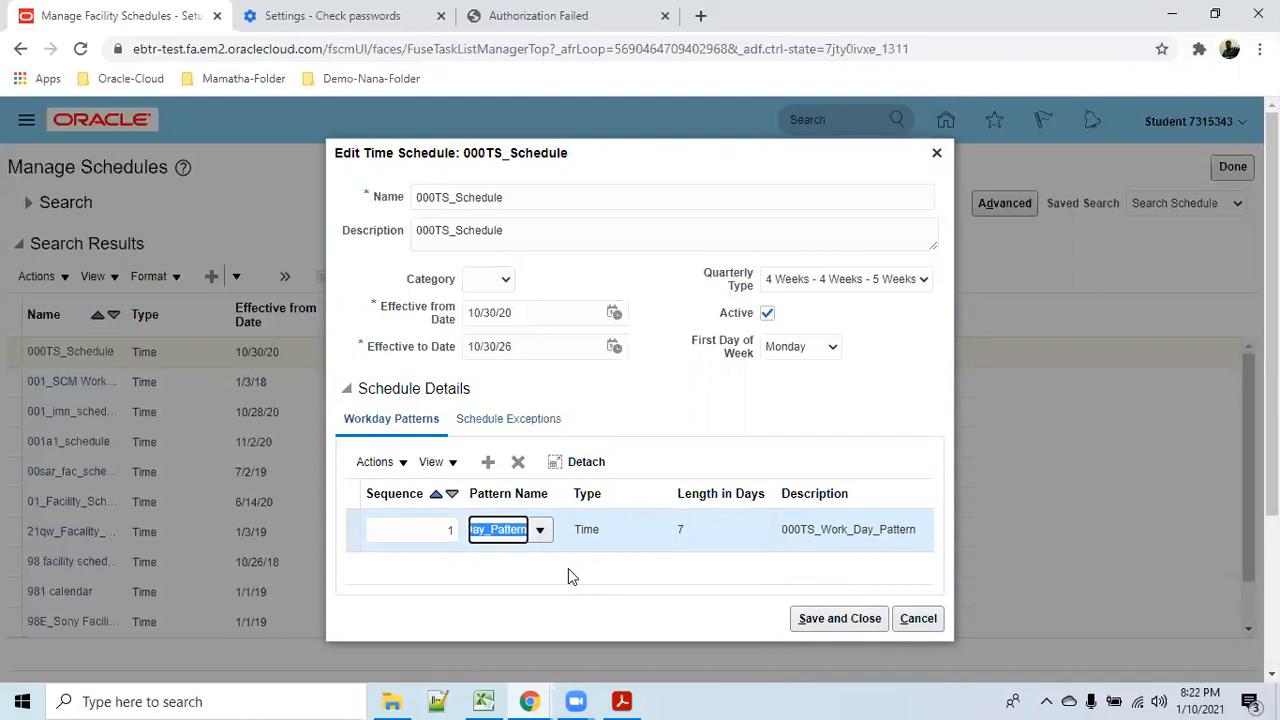
click(918, 618)
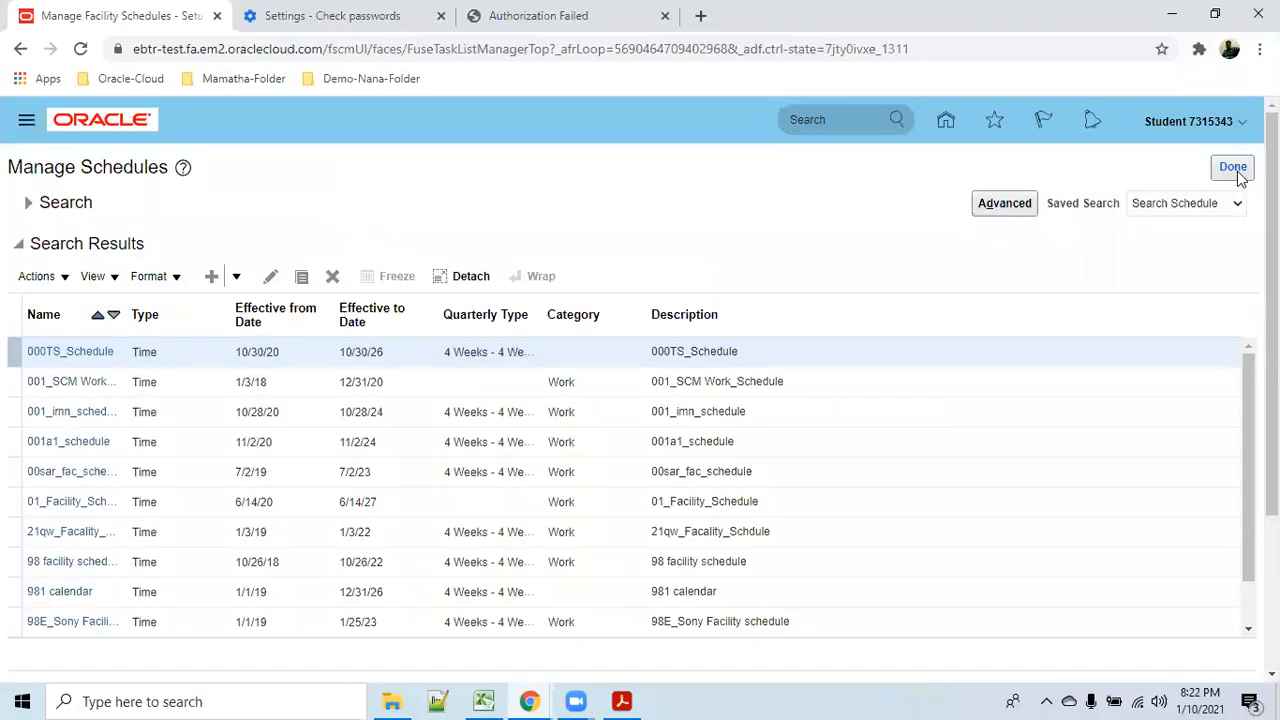
Search for and review the 000TS_Work_Day_Pattern workday pattern, closing it unsaved.
click(1236, 170)
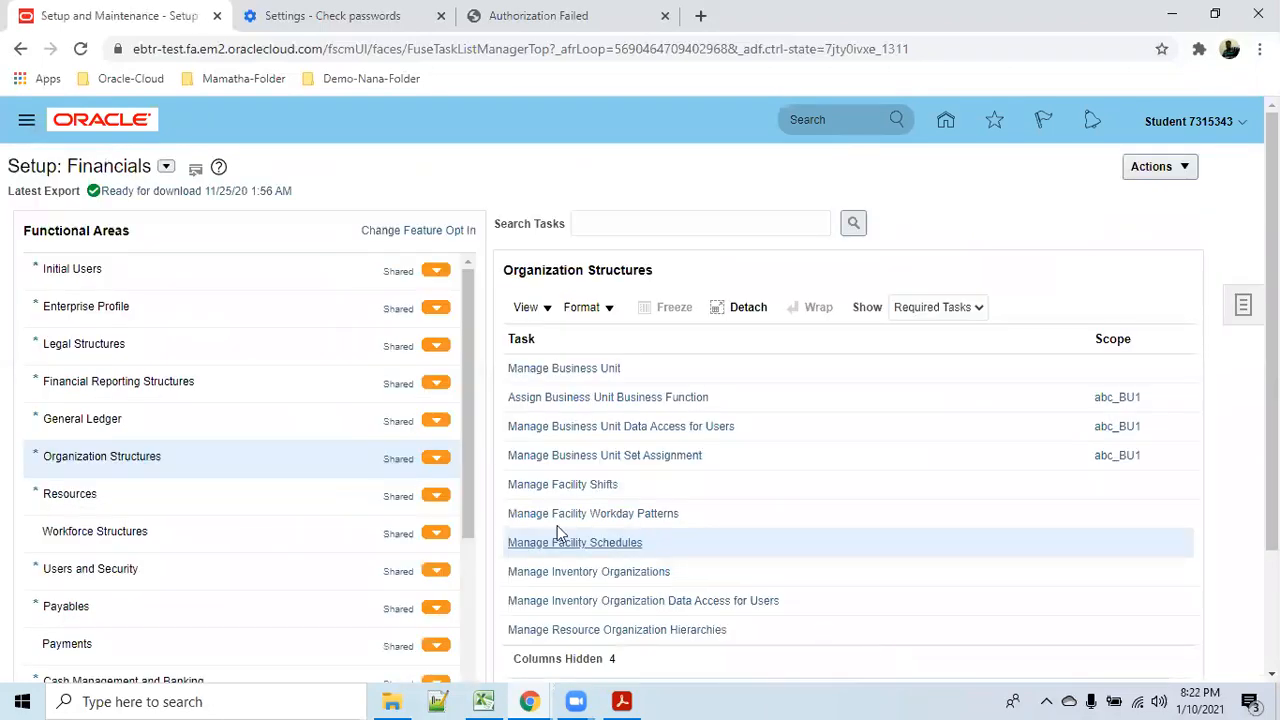
click(595, 515)
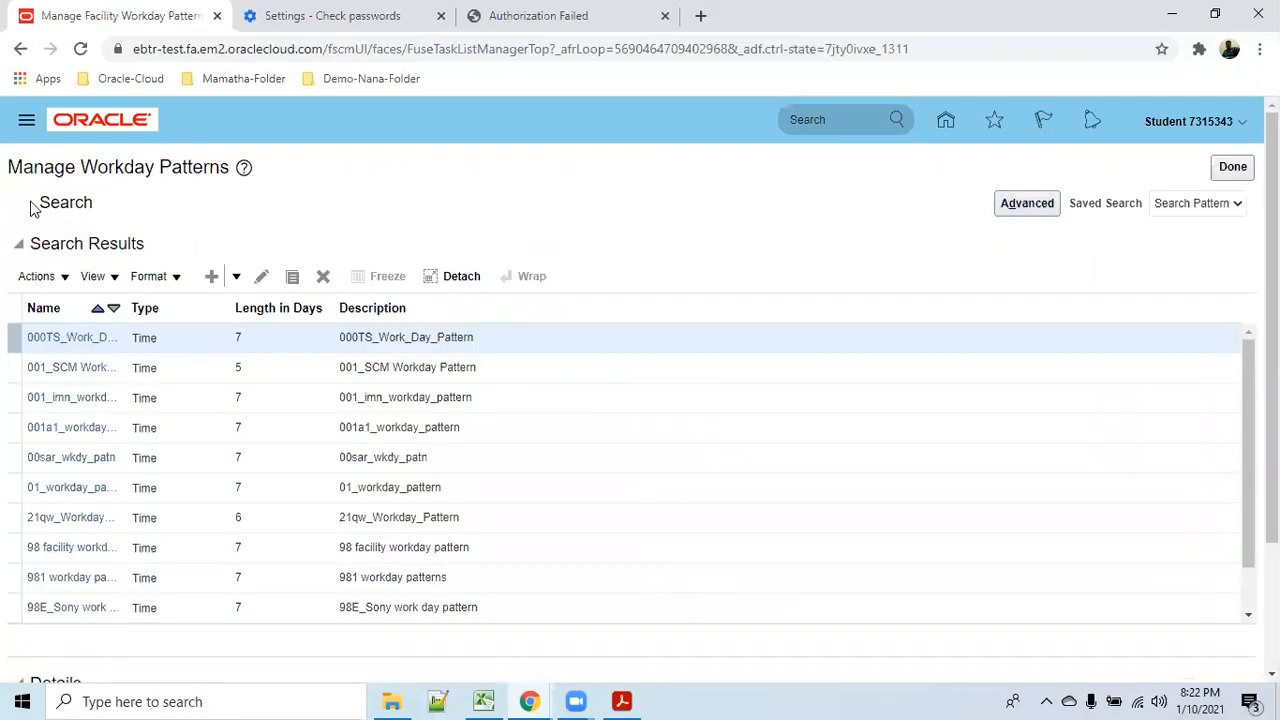
click(128, 216)
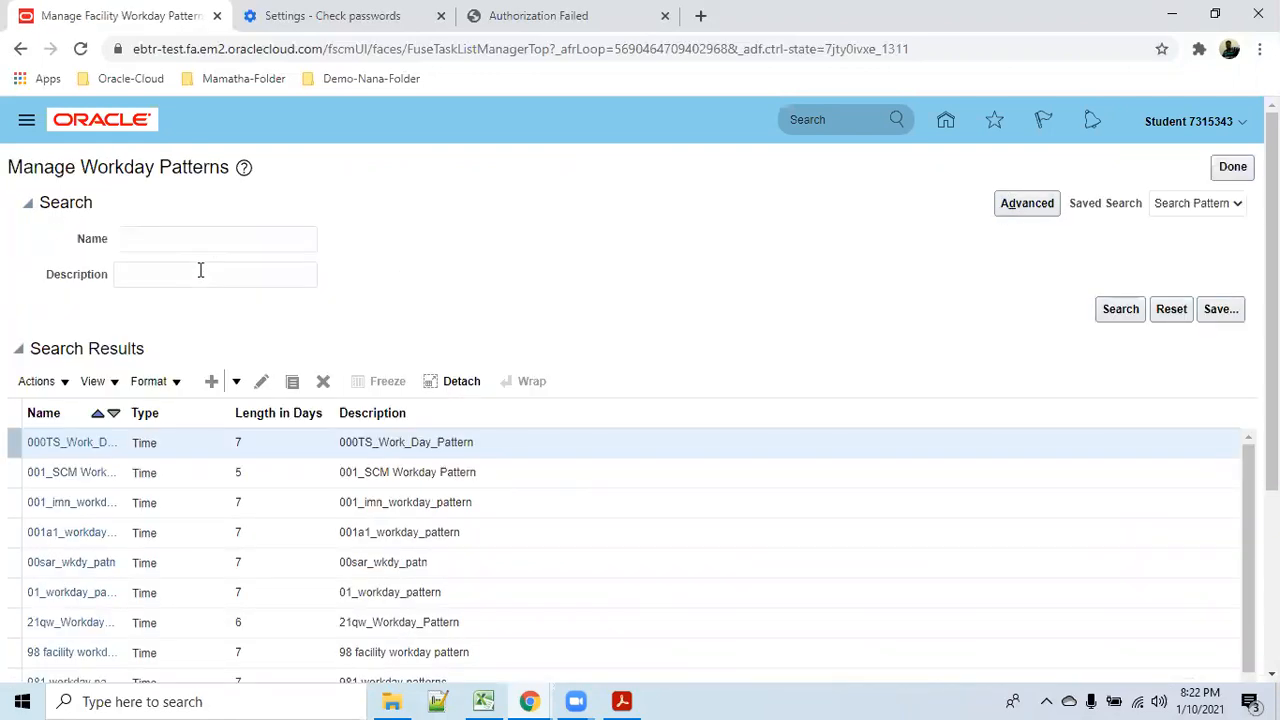
click(176, 249)
key(ctrl+v)
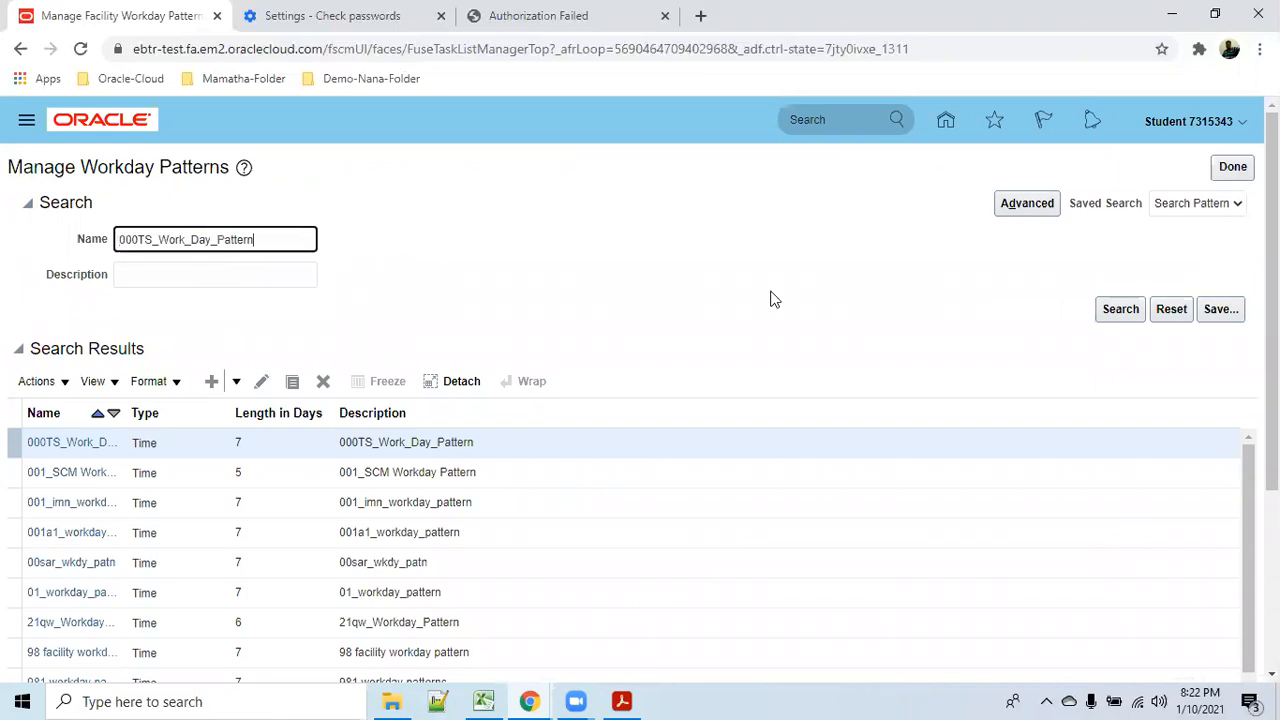
click(1120, 309)
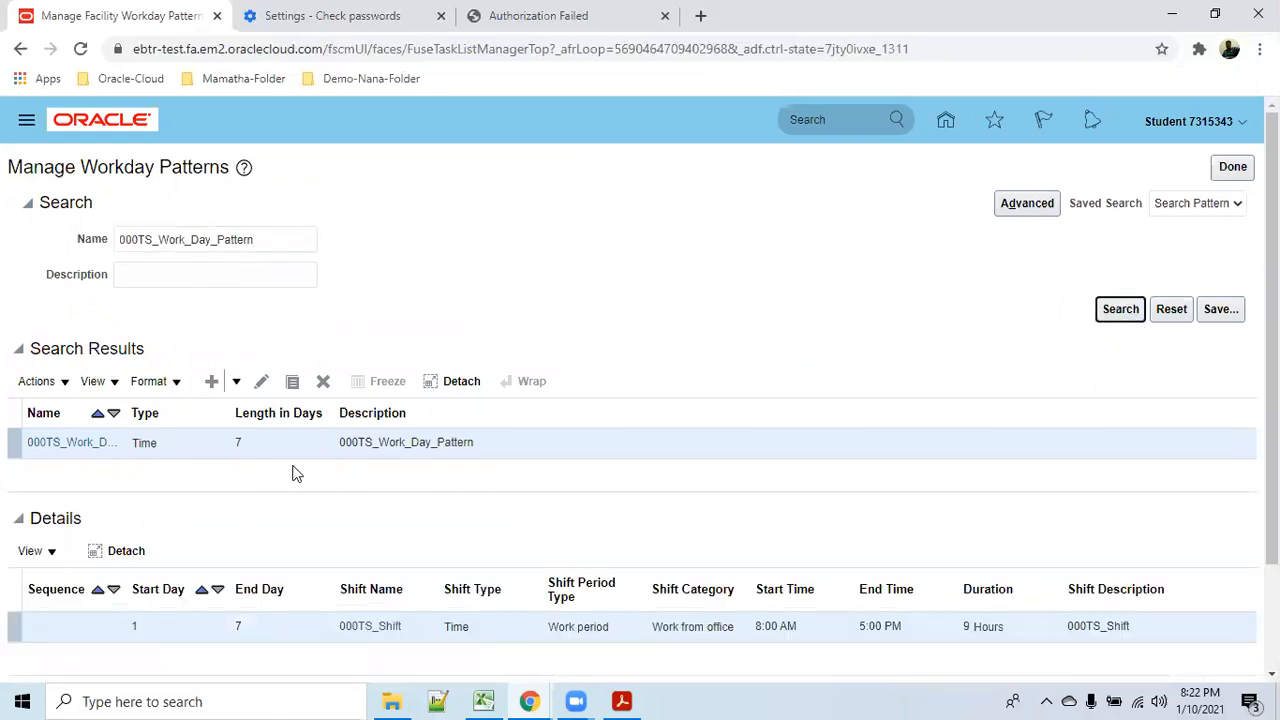
scroll(295, 472, down, 2)
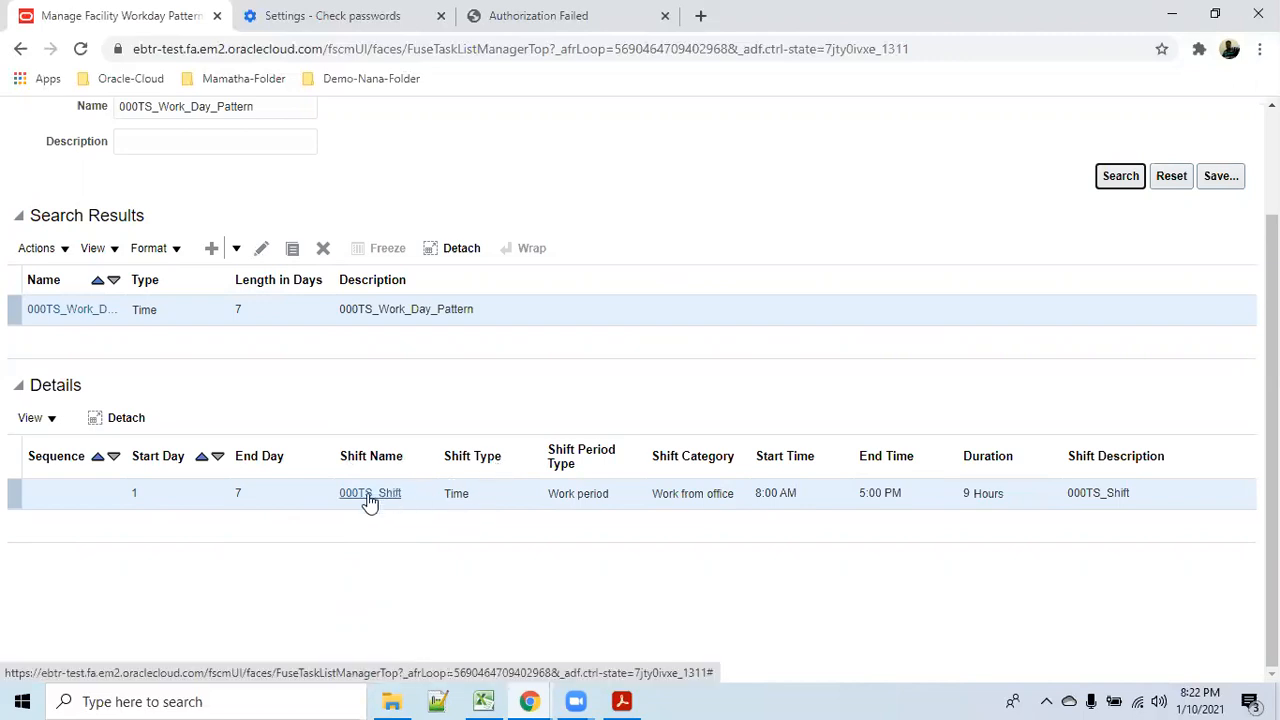
click(256, 250)
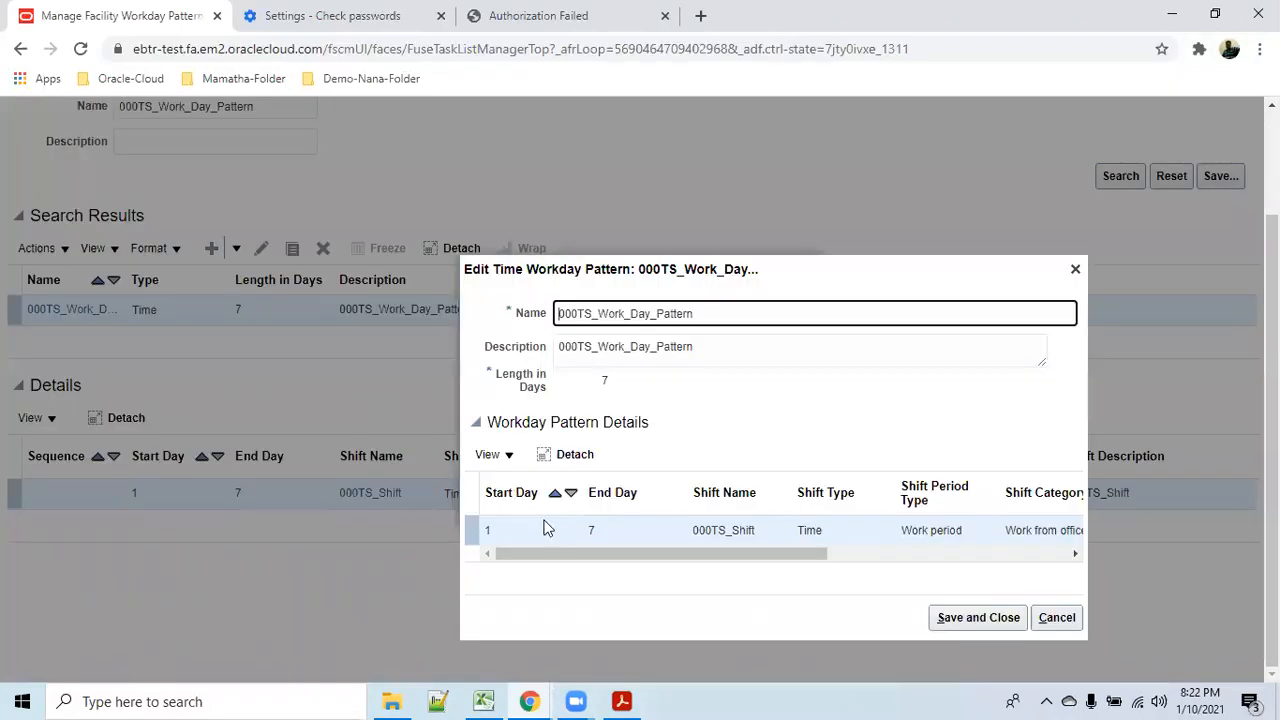
drag(811, 554, 1086, 524)
click(1077, 621)
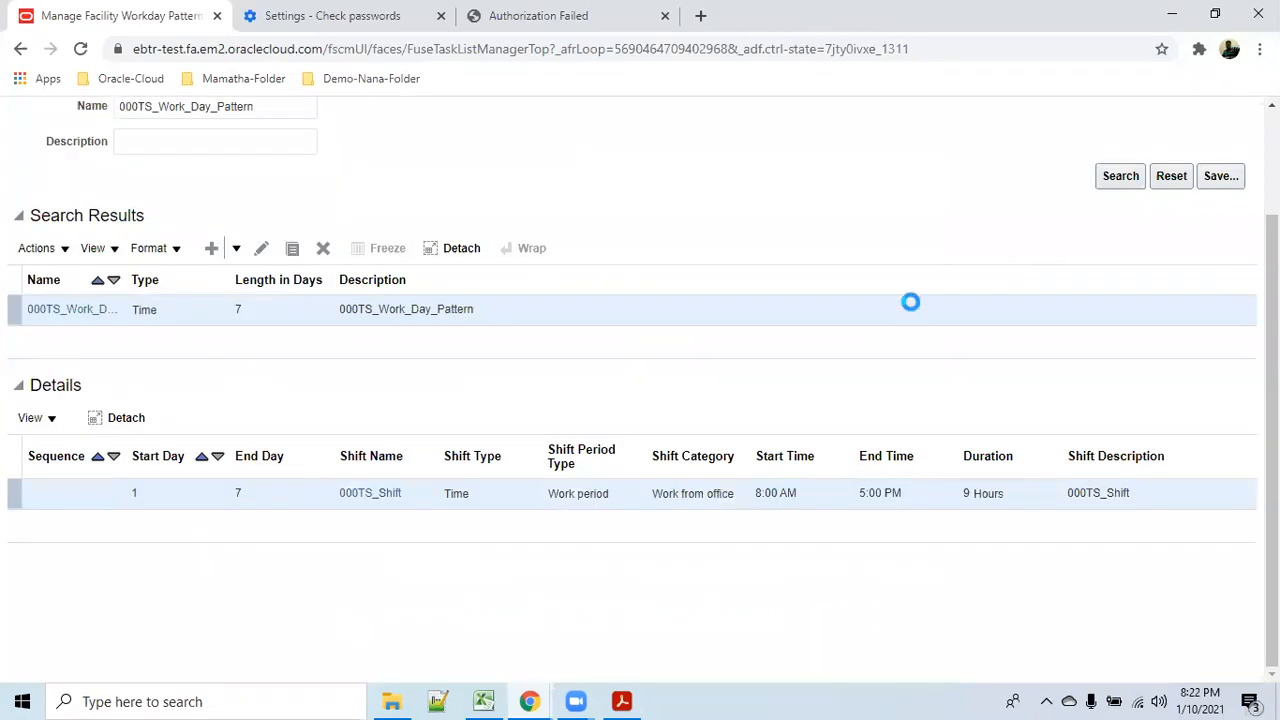
scroll(911, 300, up, 3)
click(1237, 169)
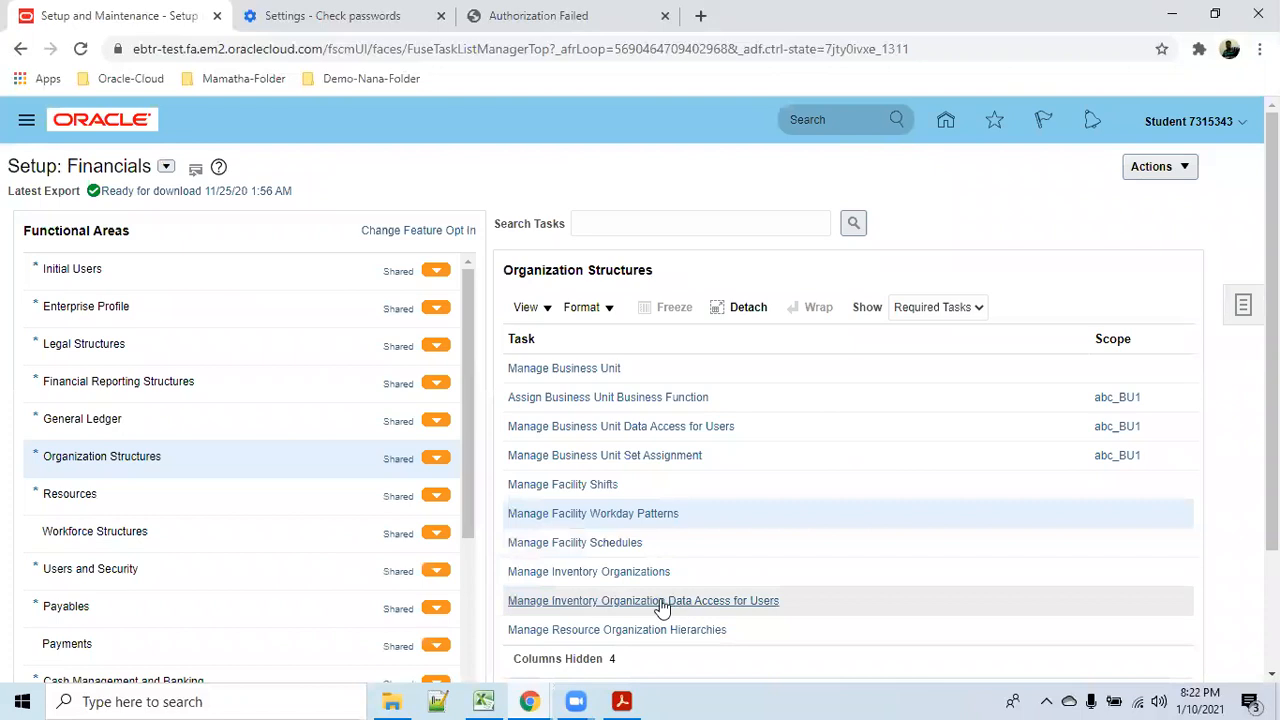
Start a new inventory organization and name it abc_Inv.
click(622, 572)
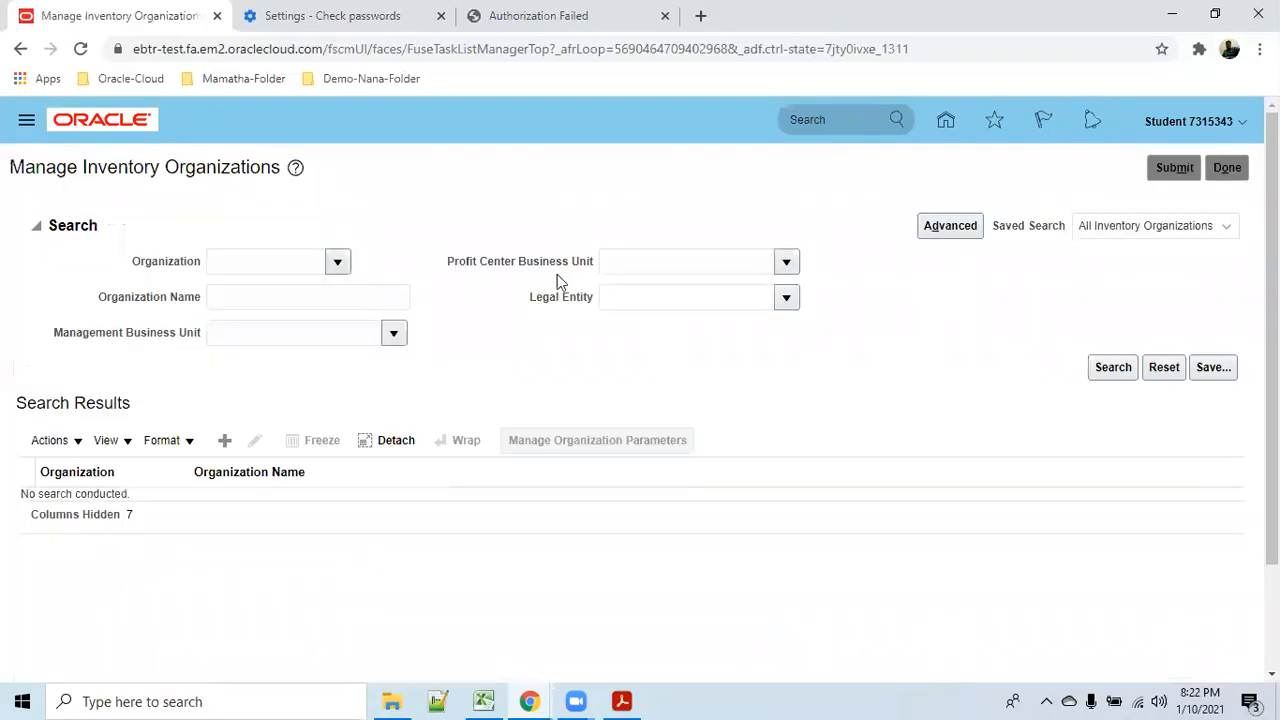
click(222, 441)
click(238, 316)
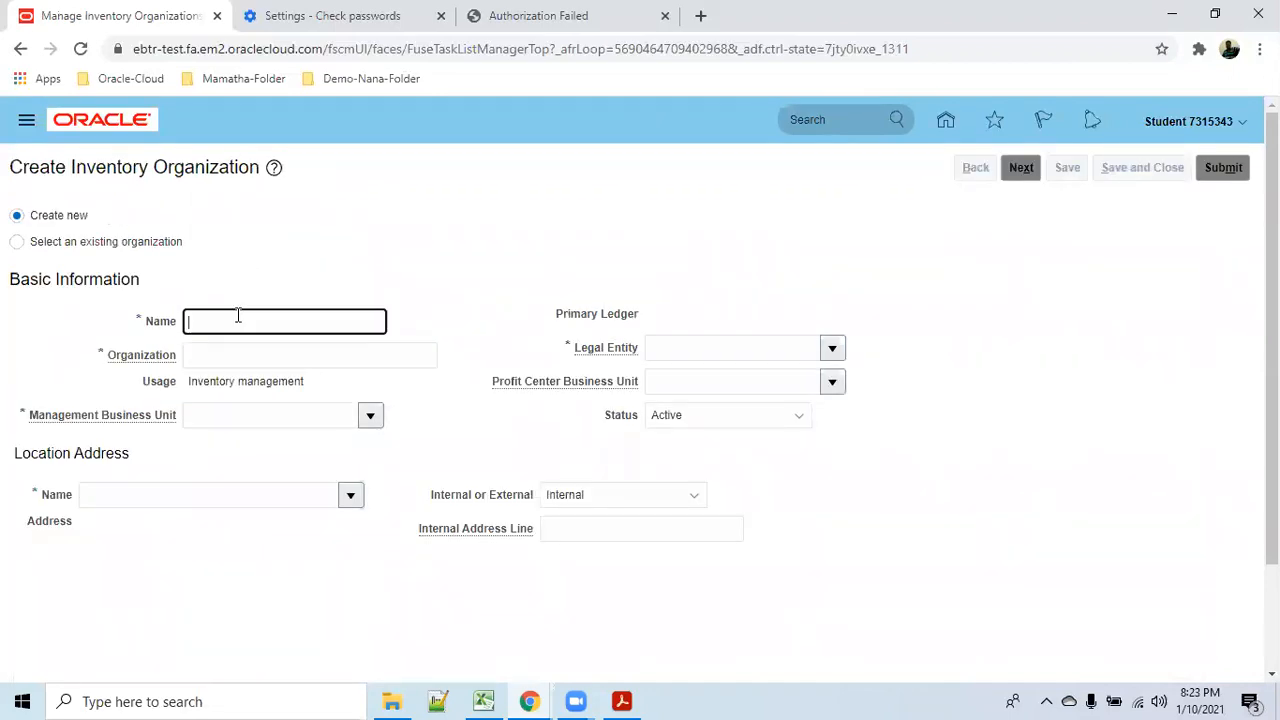
text(abc_Inv)
key(Tab)
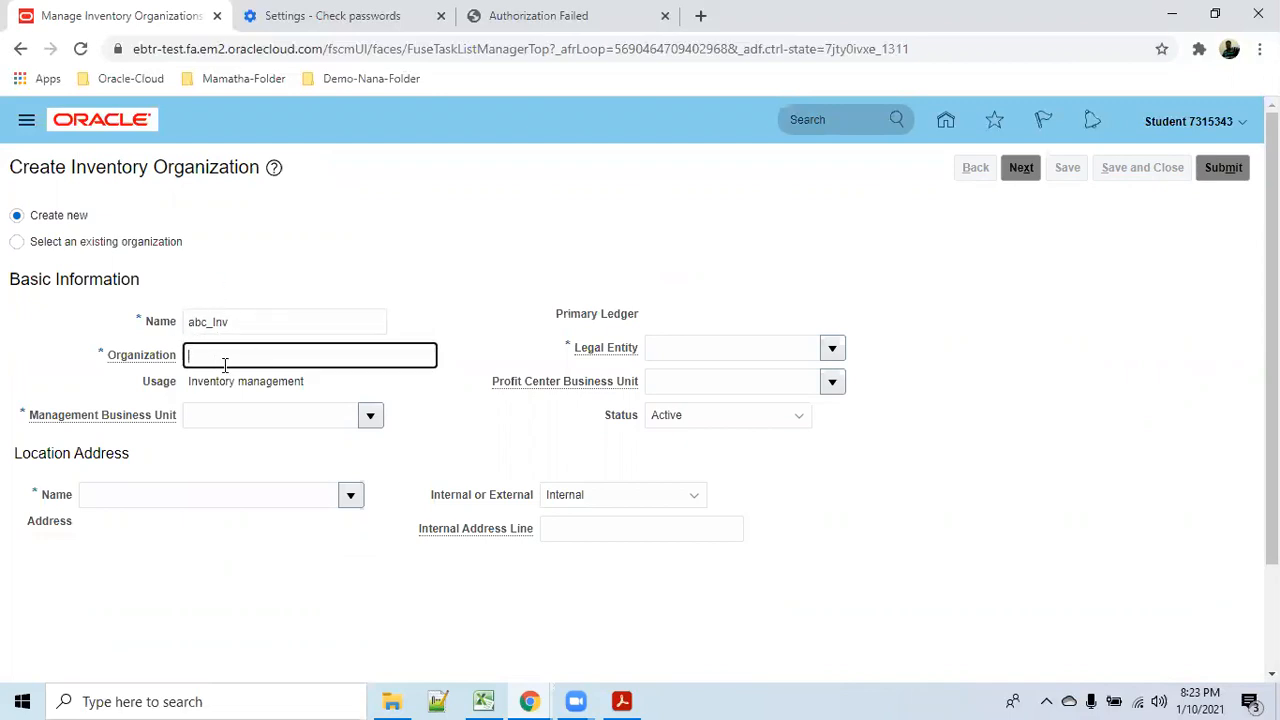
Replace the rejected organization code with ABCINVORG and look up the management business unit.
text(abcinv)
key(Tab)
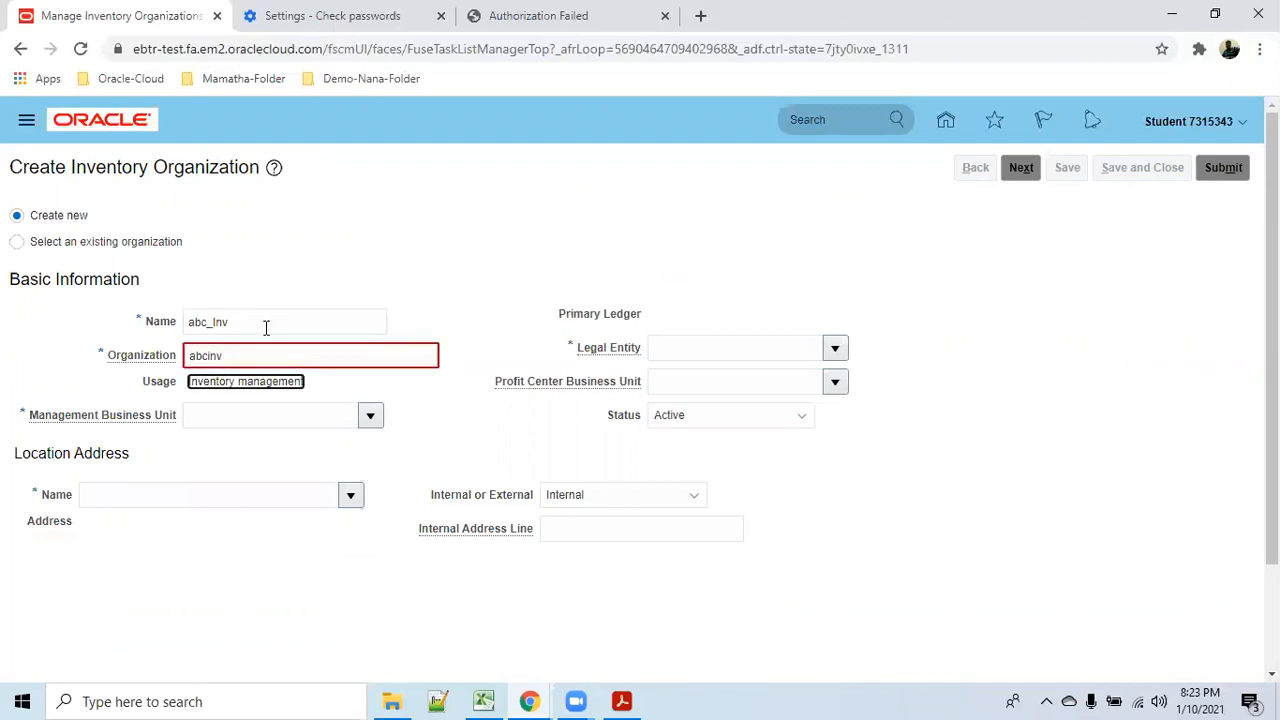
click(251, 356)
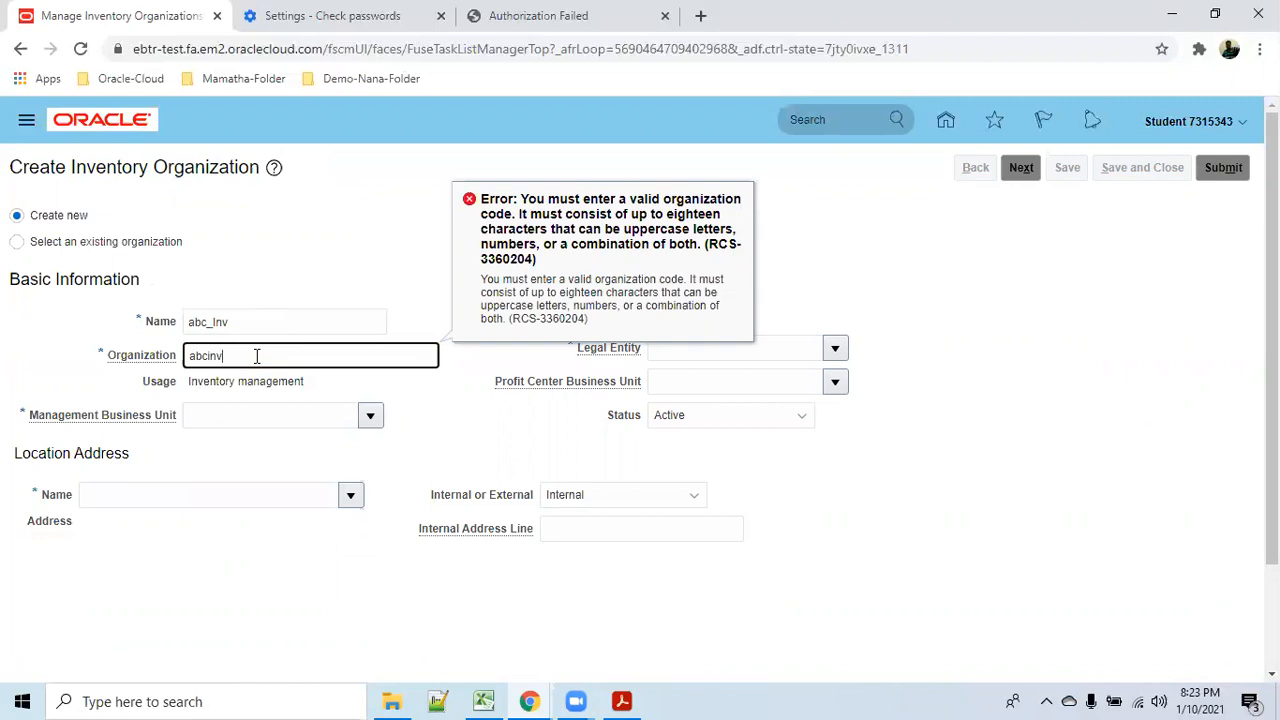
drag(257, 355, 140, 345)
text(ABCINVORG)
key(Tab)
click(249, 407)
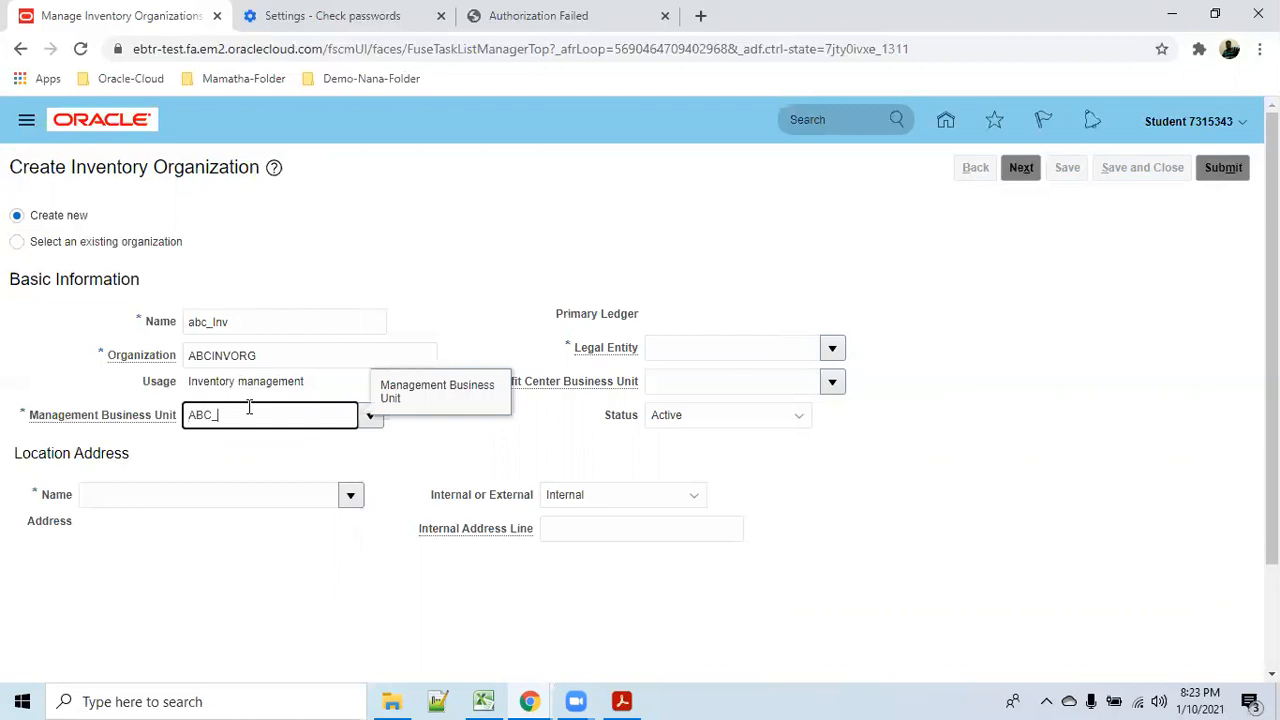
key(Tab)
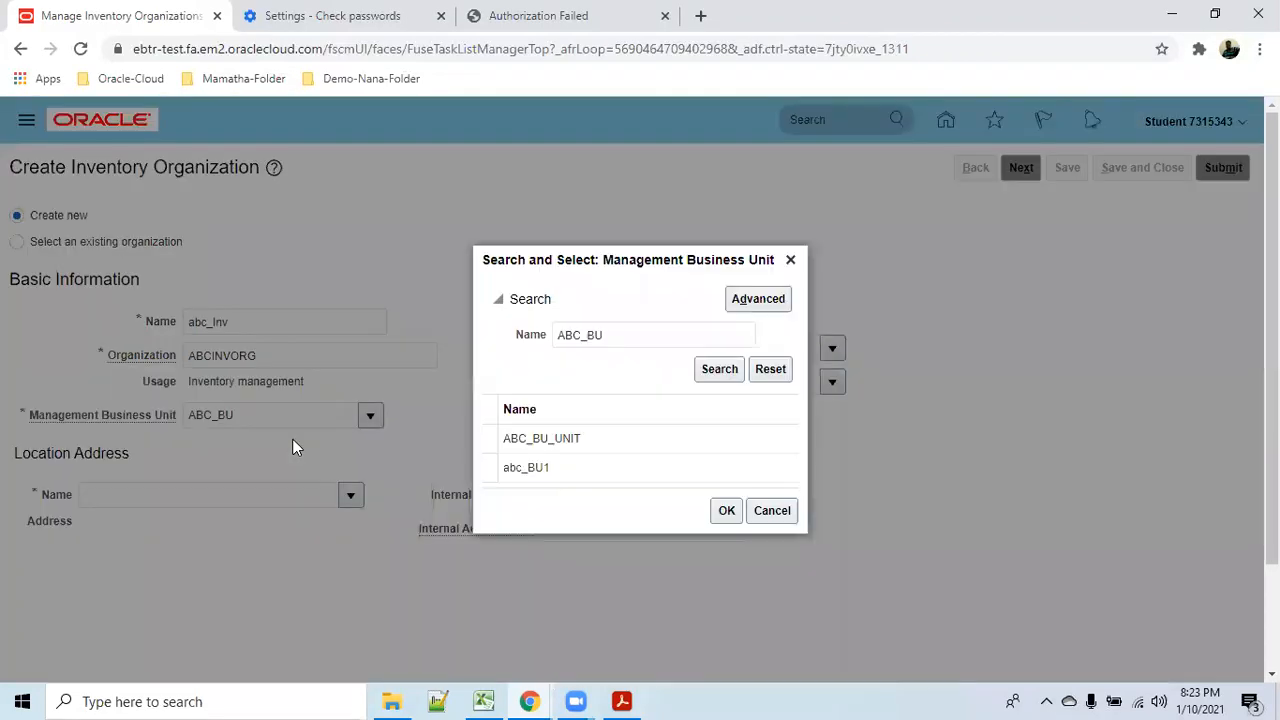
Assign management business unit abc_BU1 and 001Vision Legal Entity, then continue to the parameters.
click(545, 467)
click(726, 510)
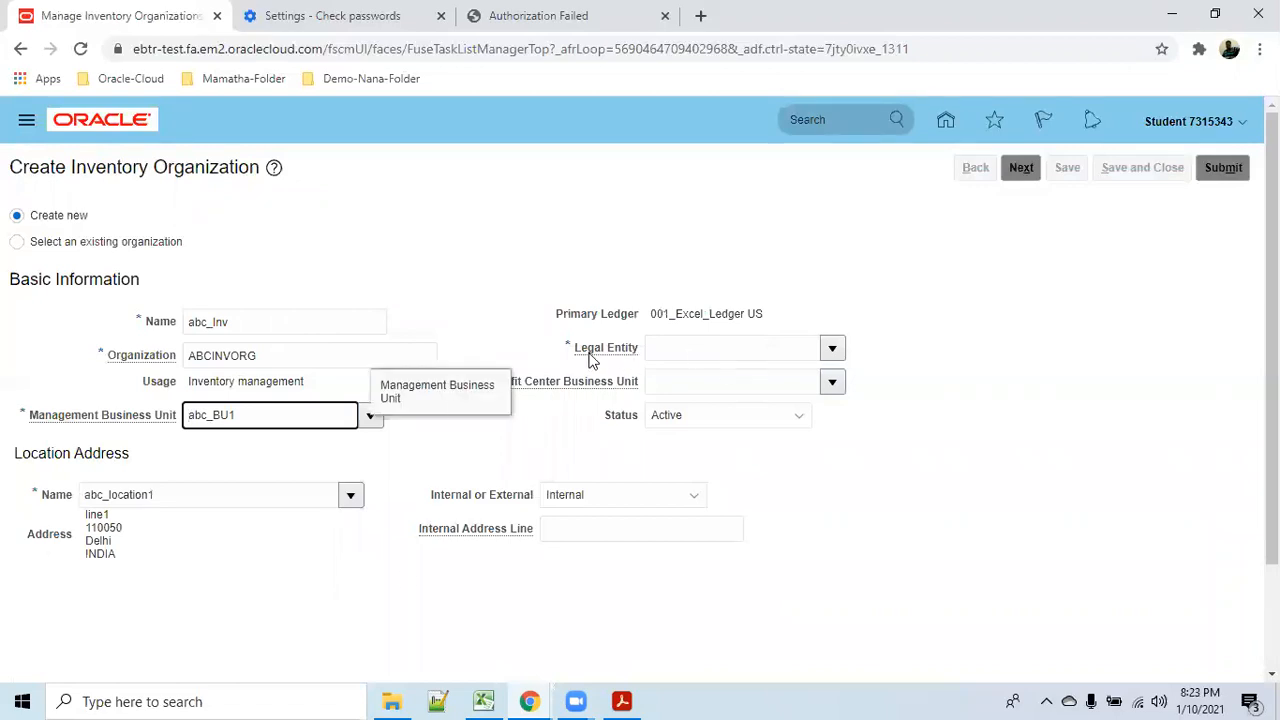
click(832, 348)
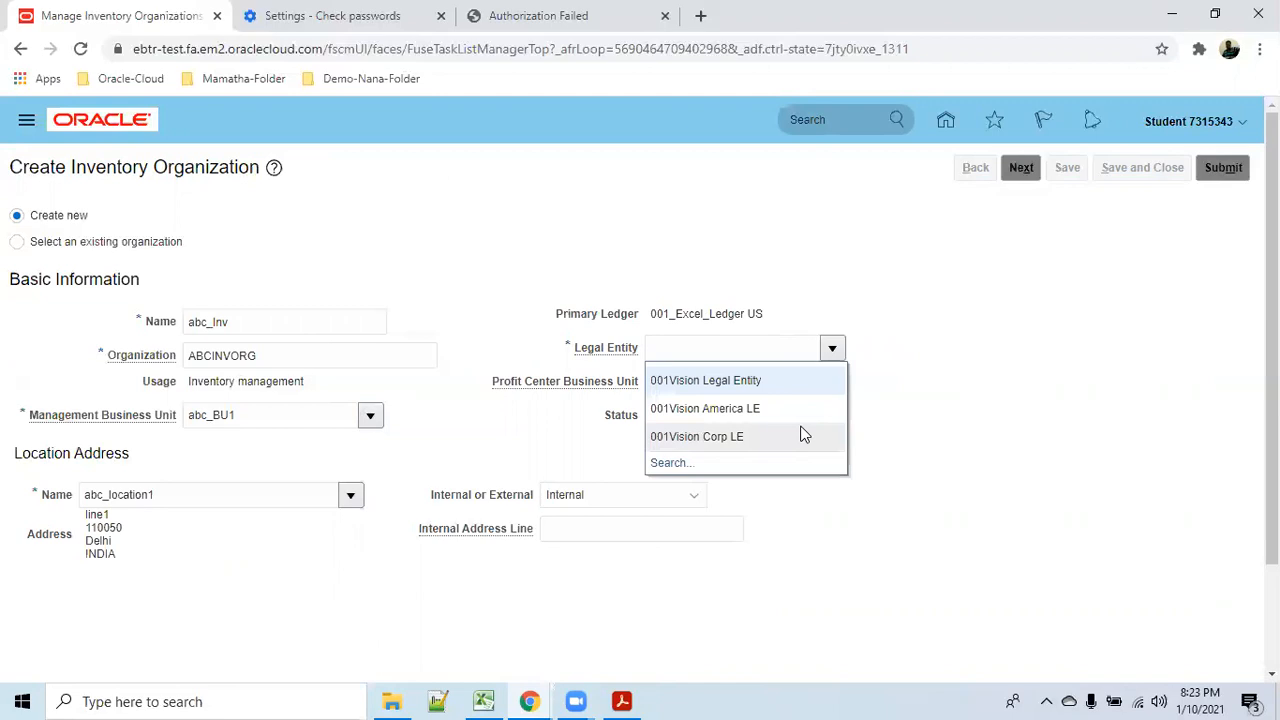
click(763, 380)
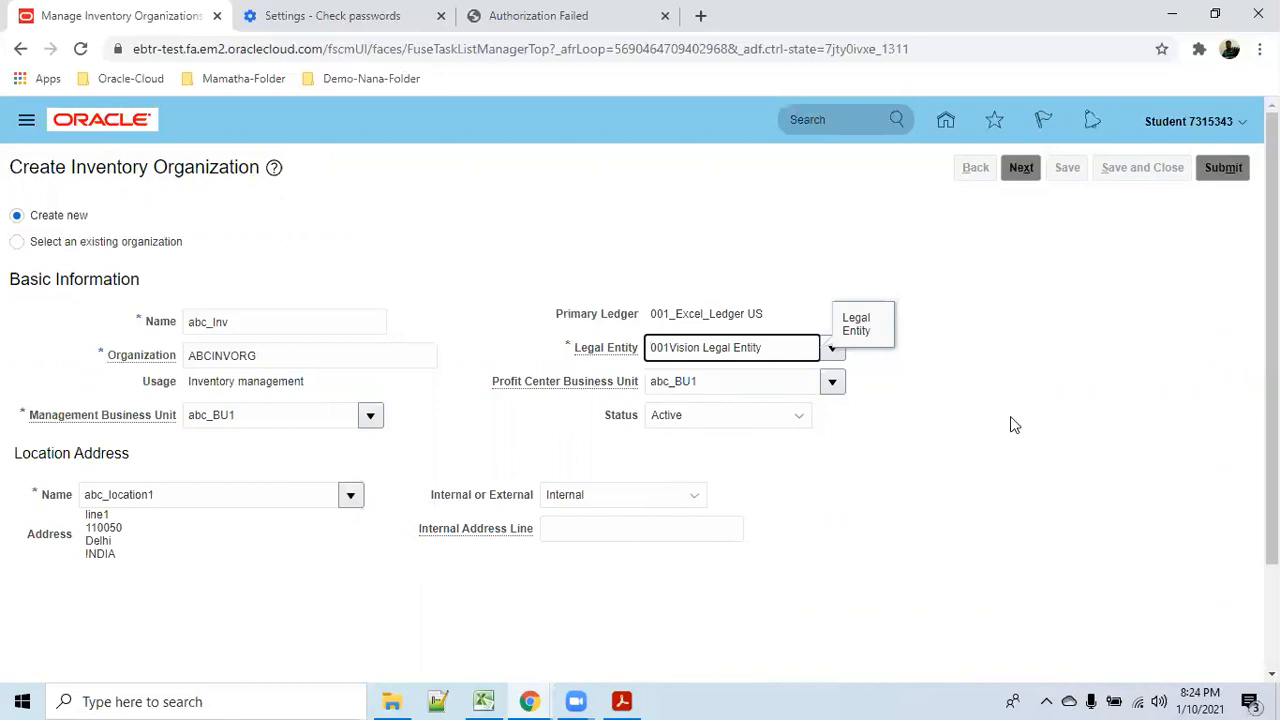
click(1021, 168)
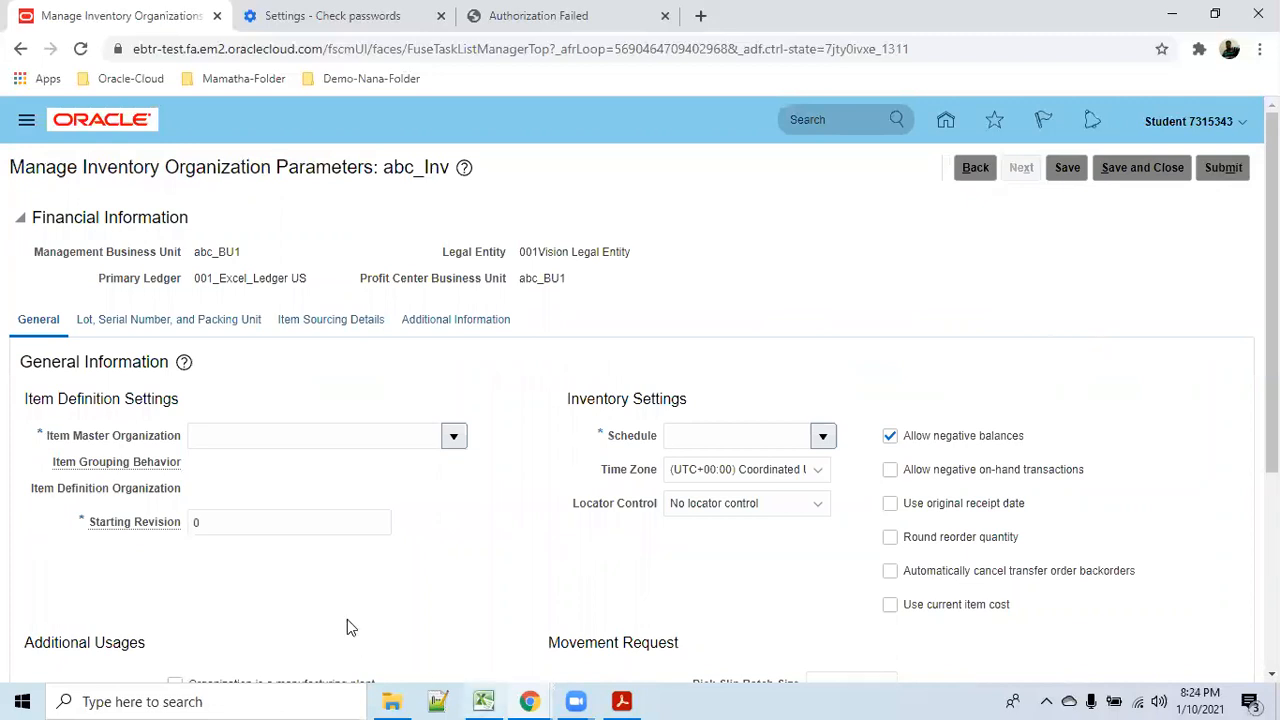
Set item master Operations, grouping behavior Definition Organization, and schedule 98 facility schedule.
click(456, 436)
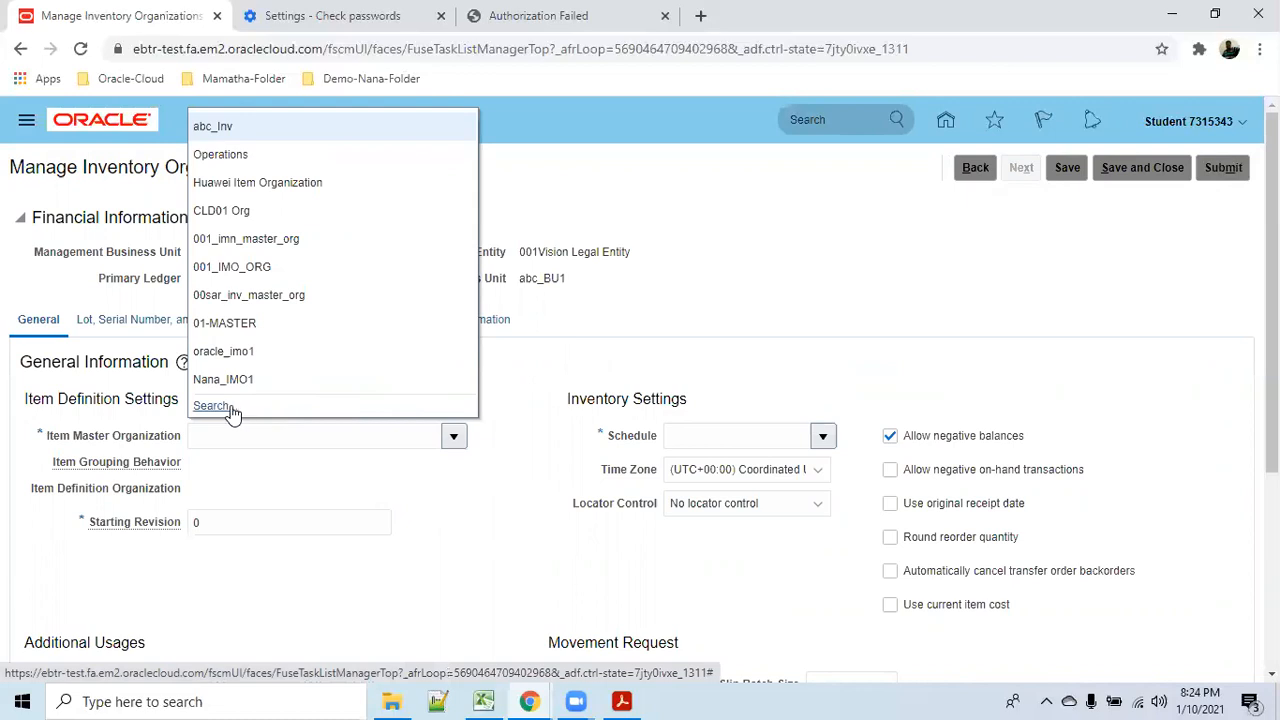
click(241, 158)
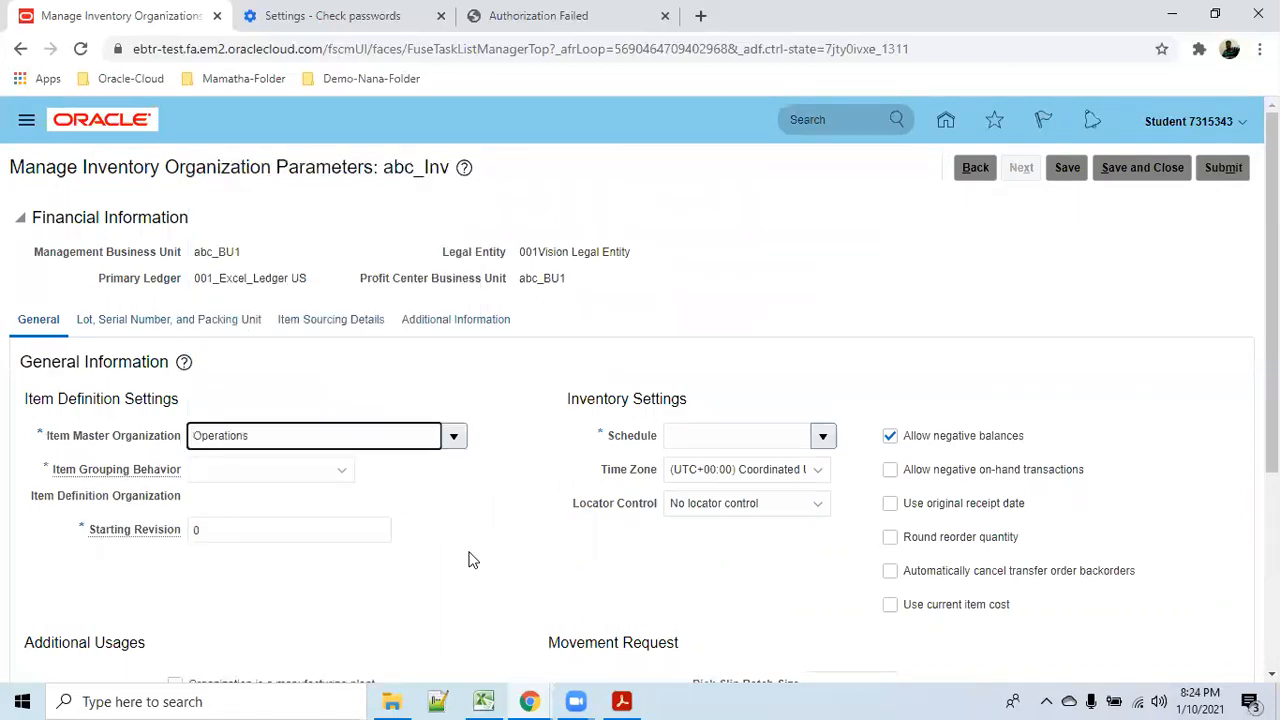
click(343, 470)
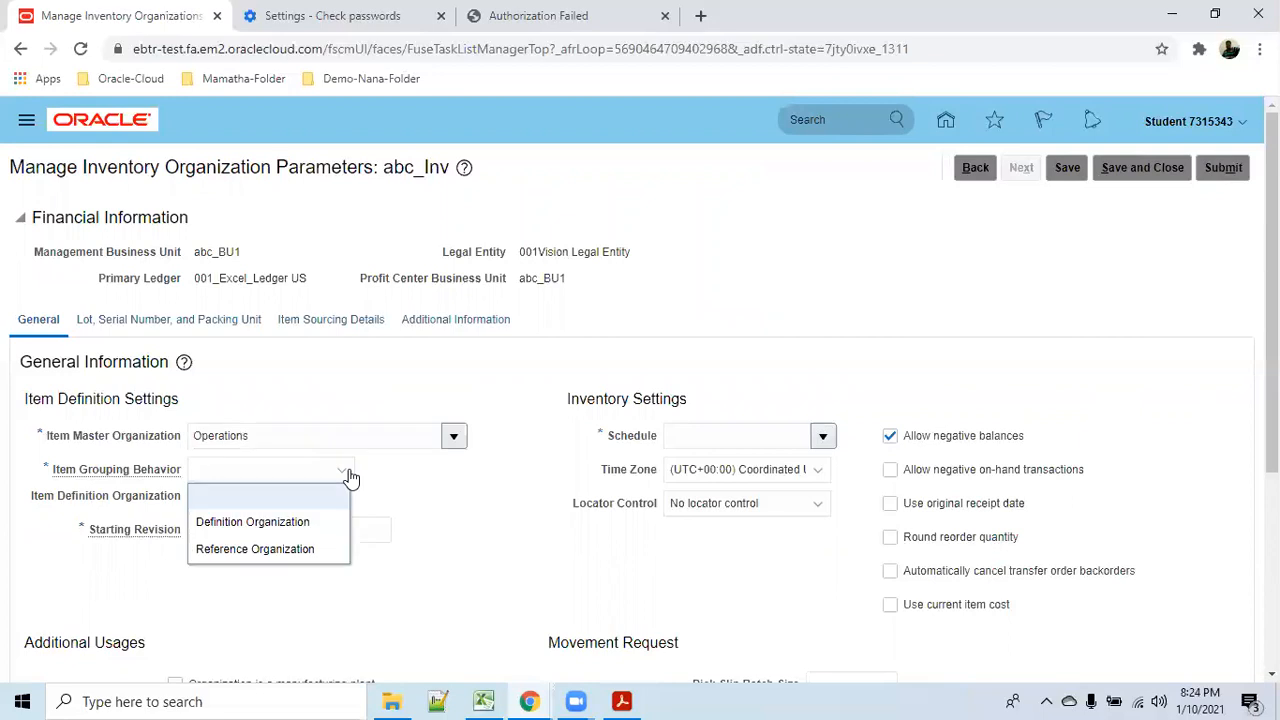
click(307, 522)
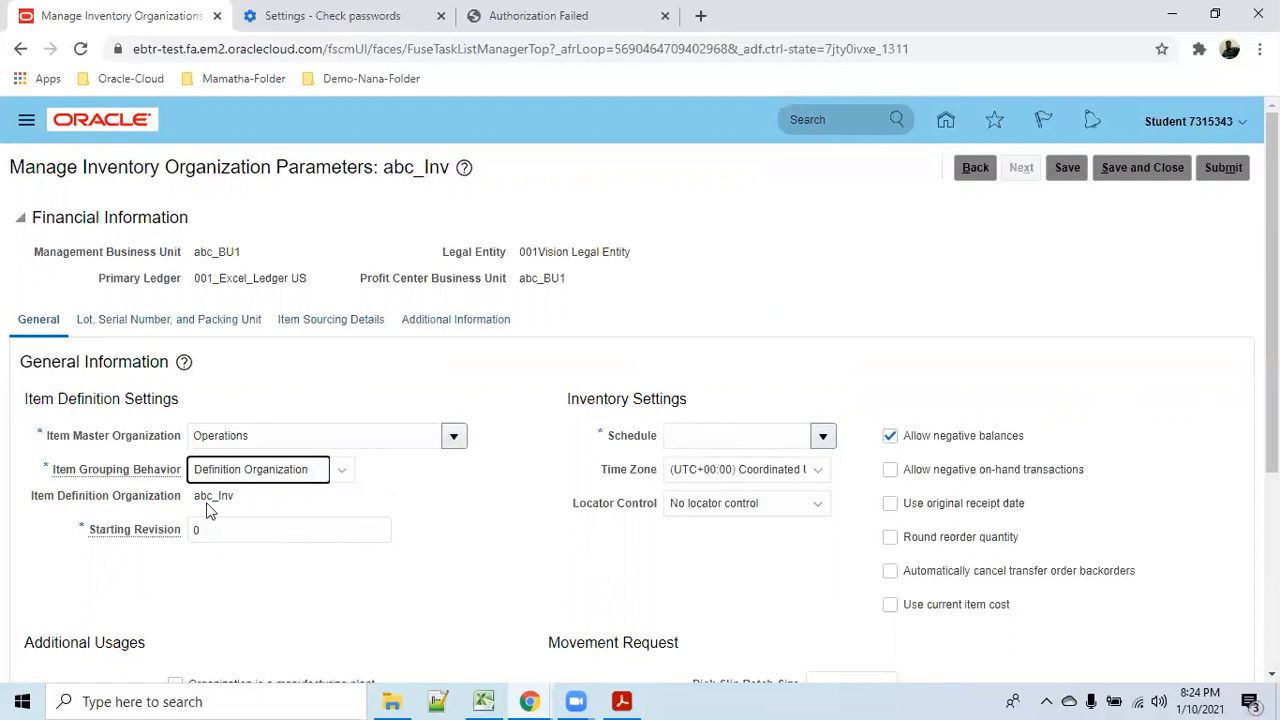
click(823, 435)
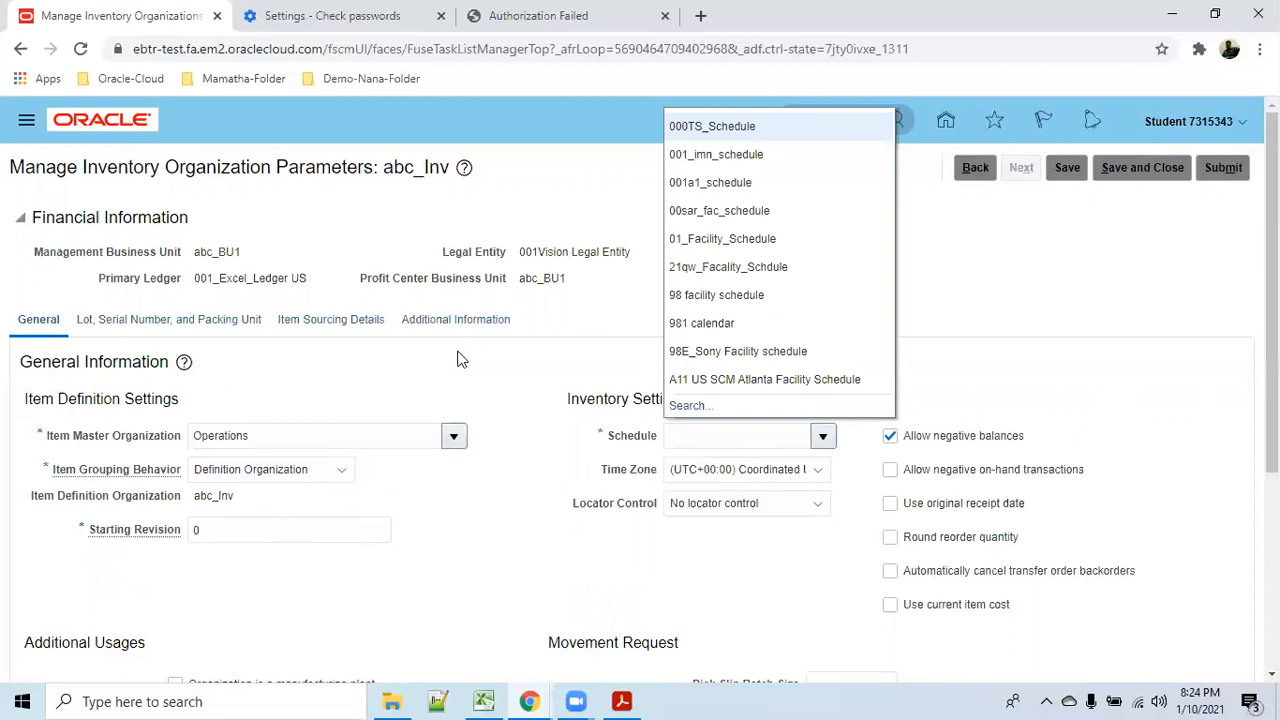
click(740, 298)
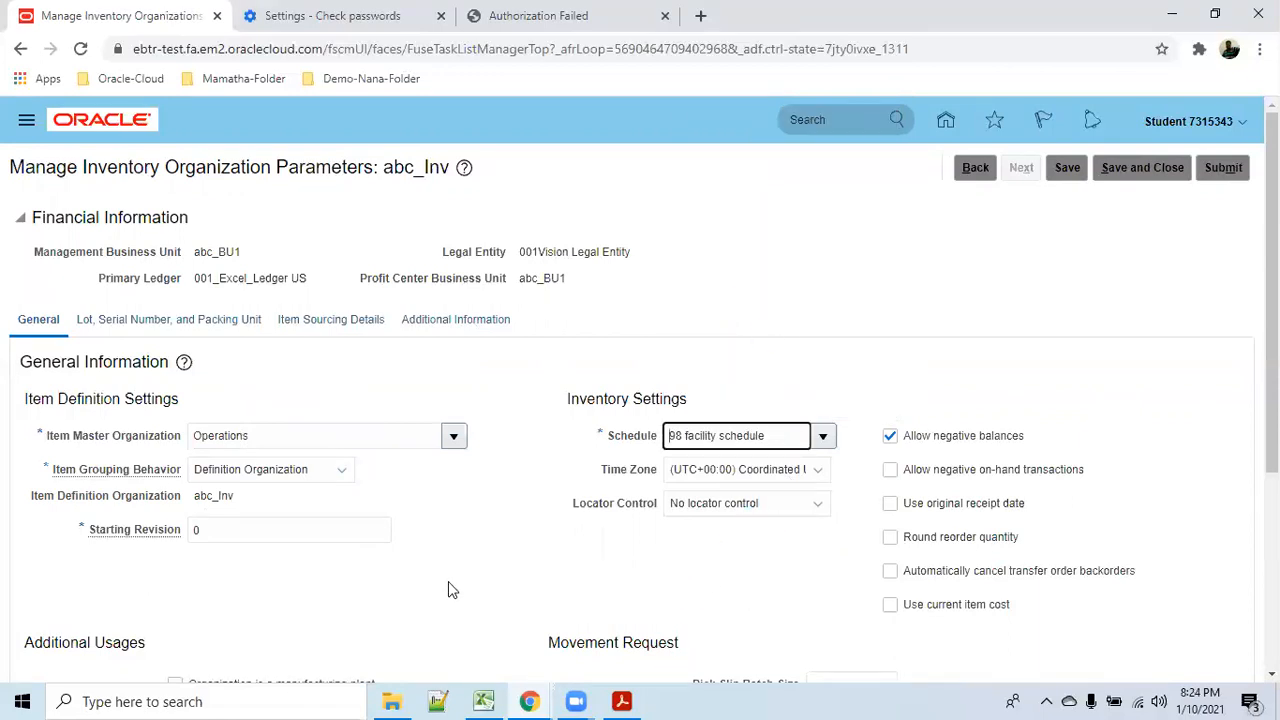
scroll(448, 578, down, 2)
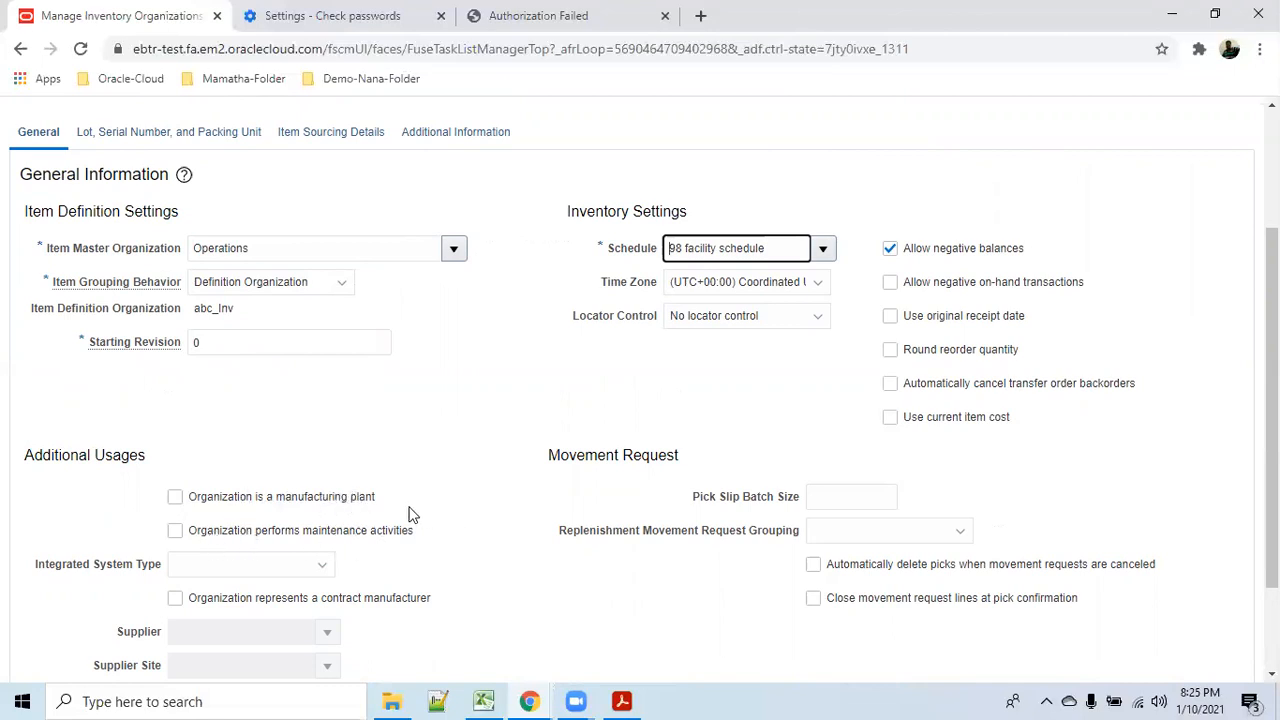
scroll(410, 515, up, 1)
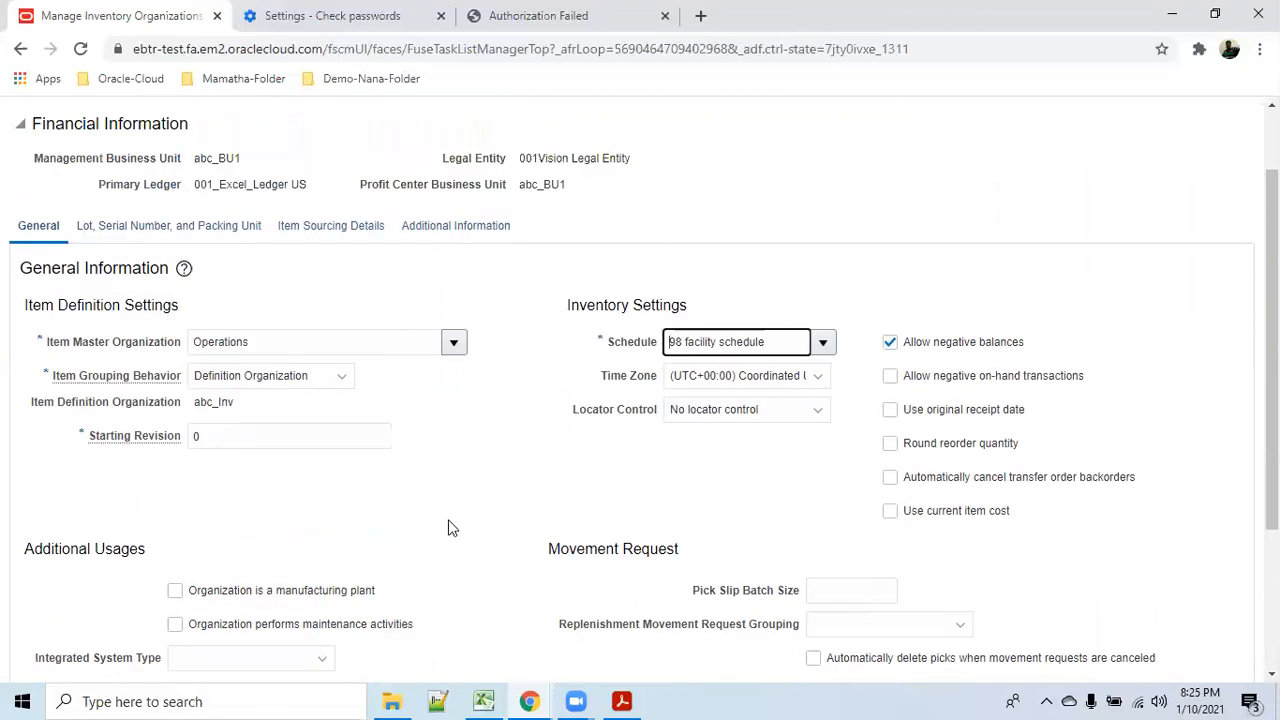
scroll(451, 531, down, 2)
scroll(571, 537, up, 3)
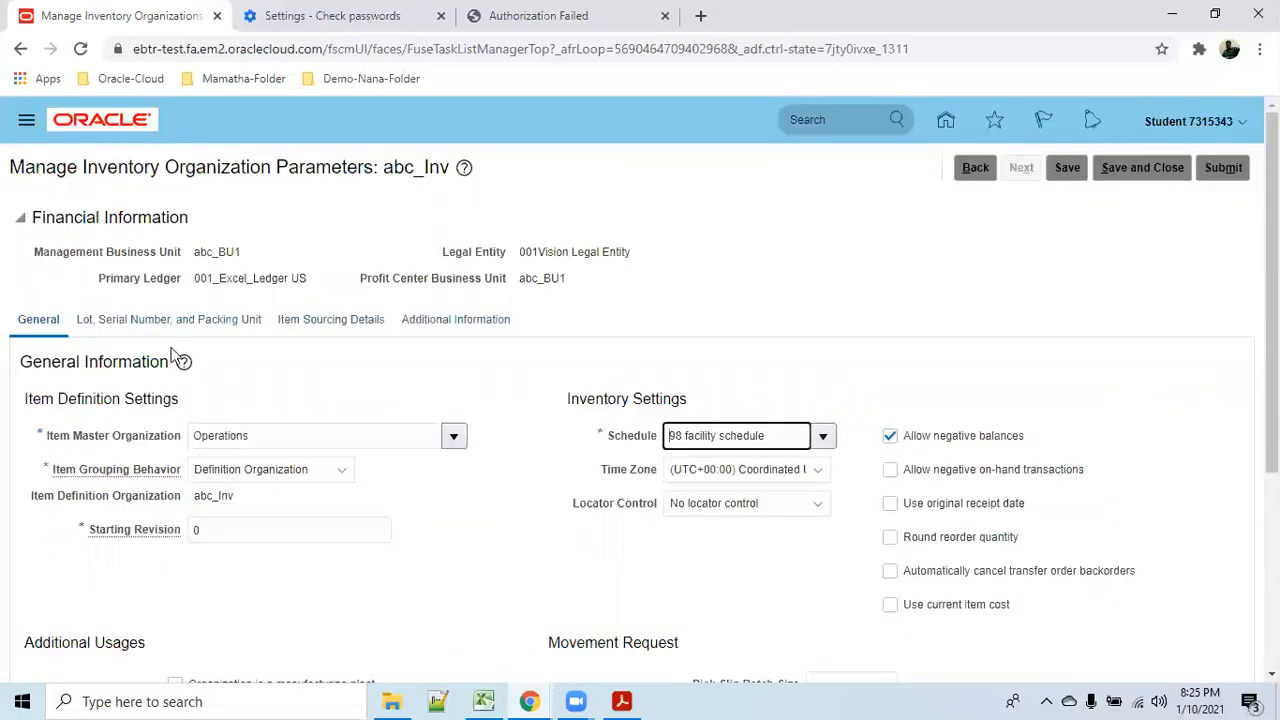
Scroll through abc_Inv's Lot, Serial Number, and Packing Unit settings, then view Item Sourcing Details.
click(163, 322)
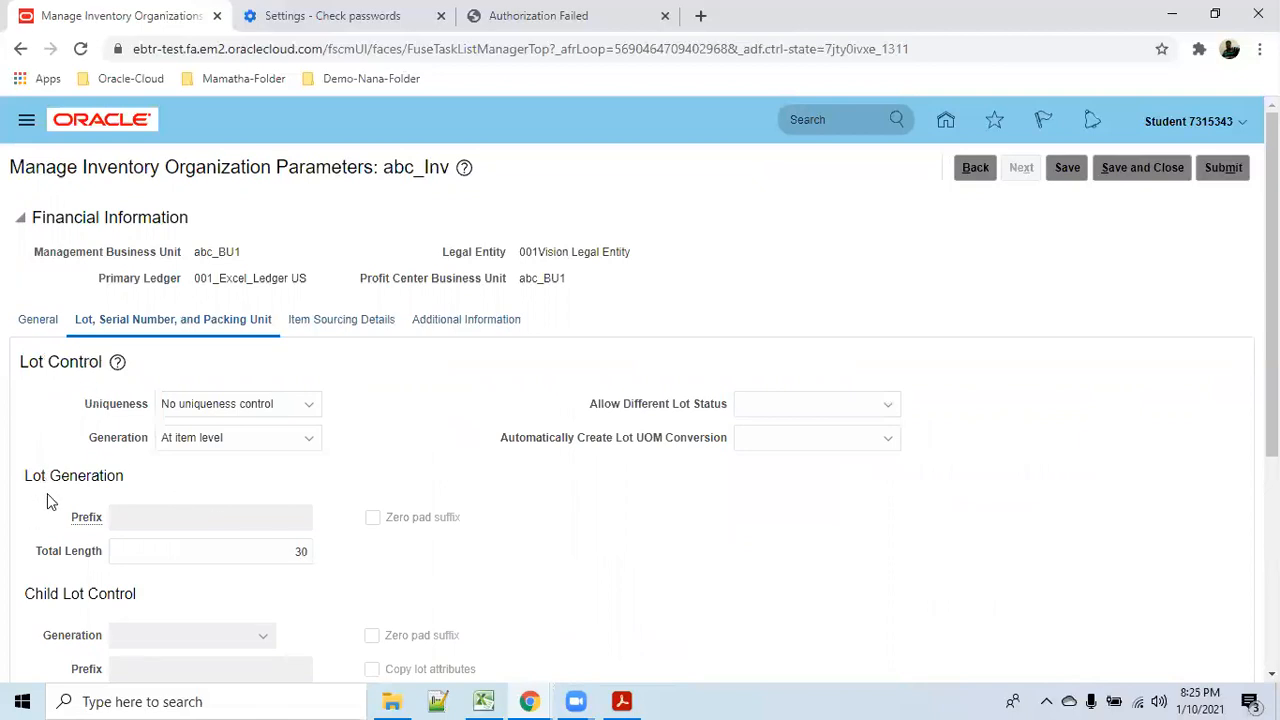
scroll(110, 550, down, 2)
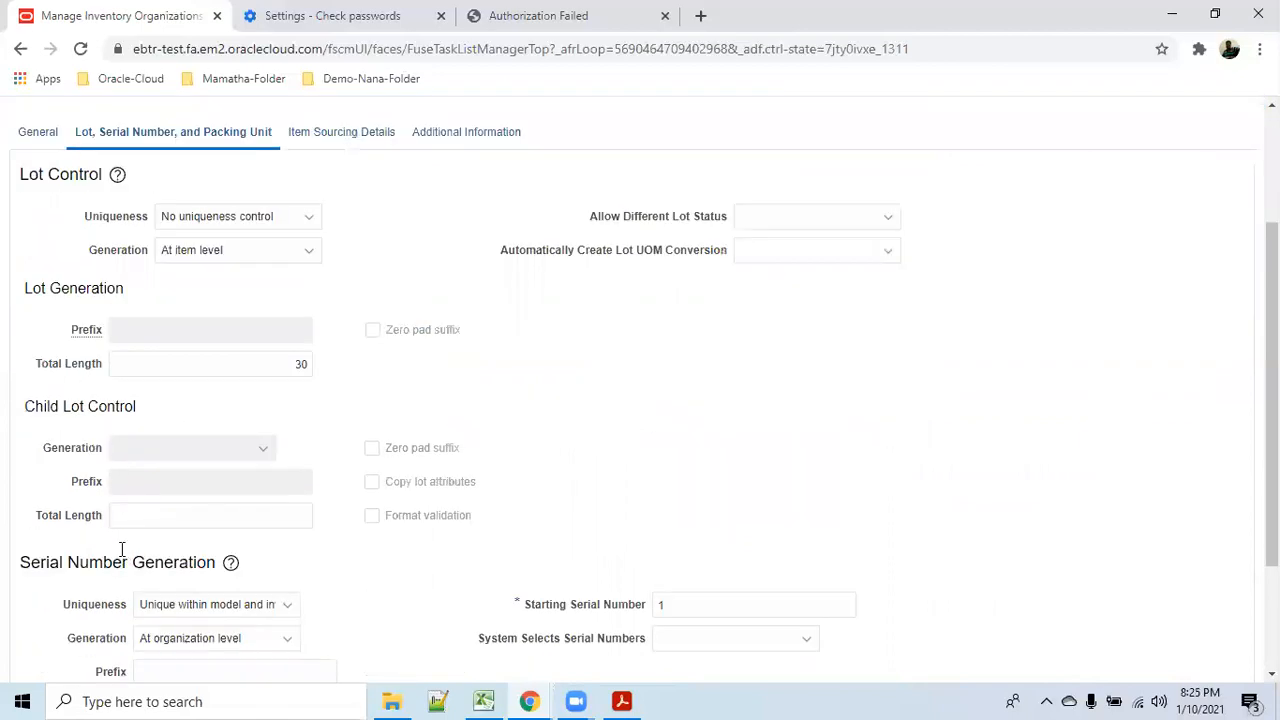
scroll(120, 550, down, 2)
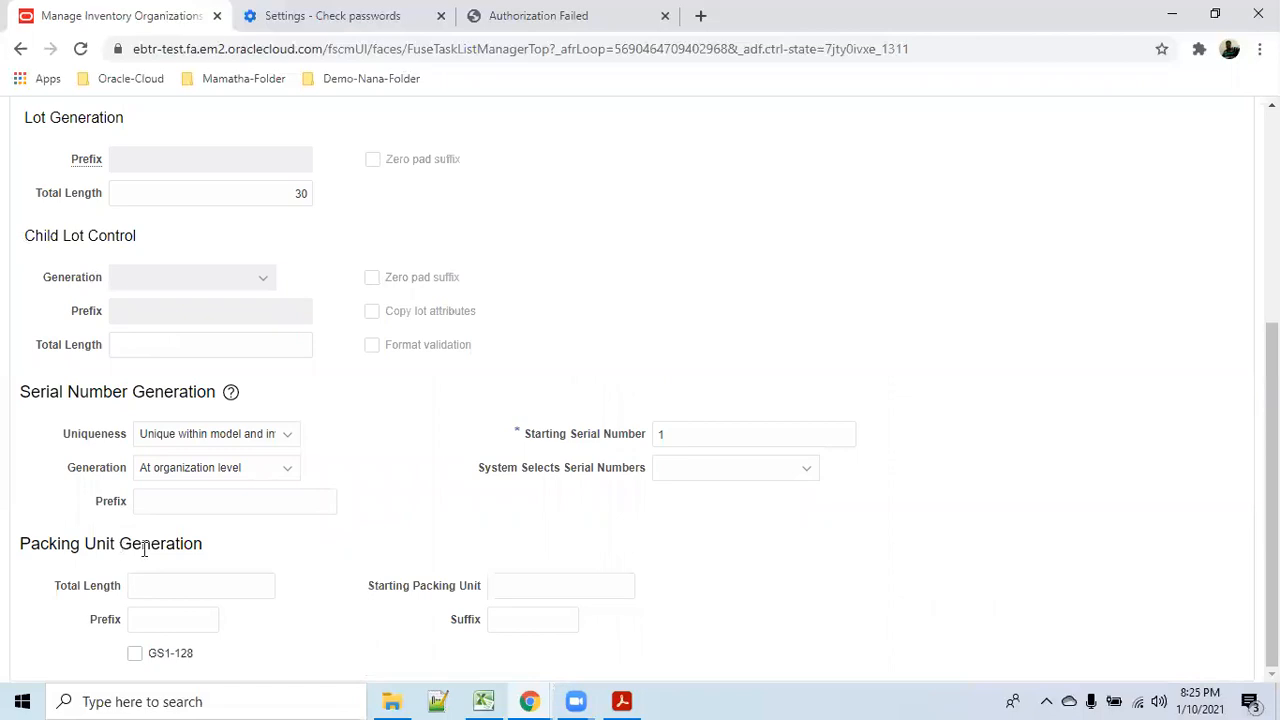
scroll(150, 549, up, 4)
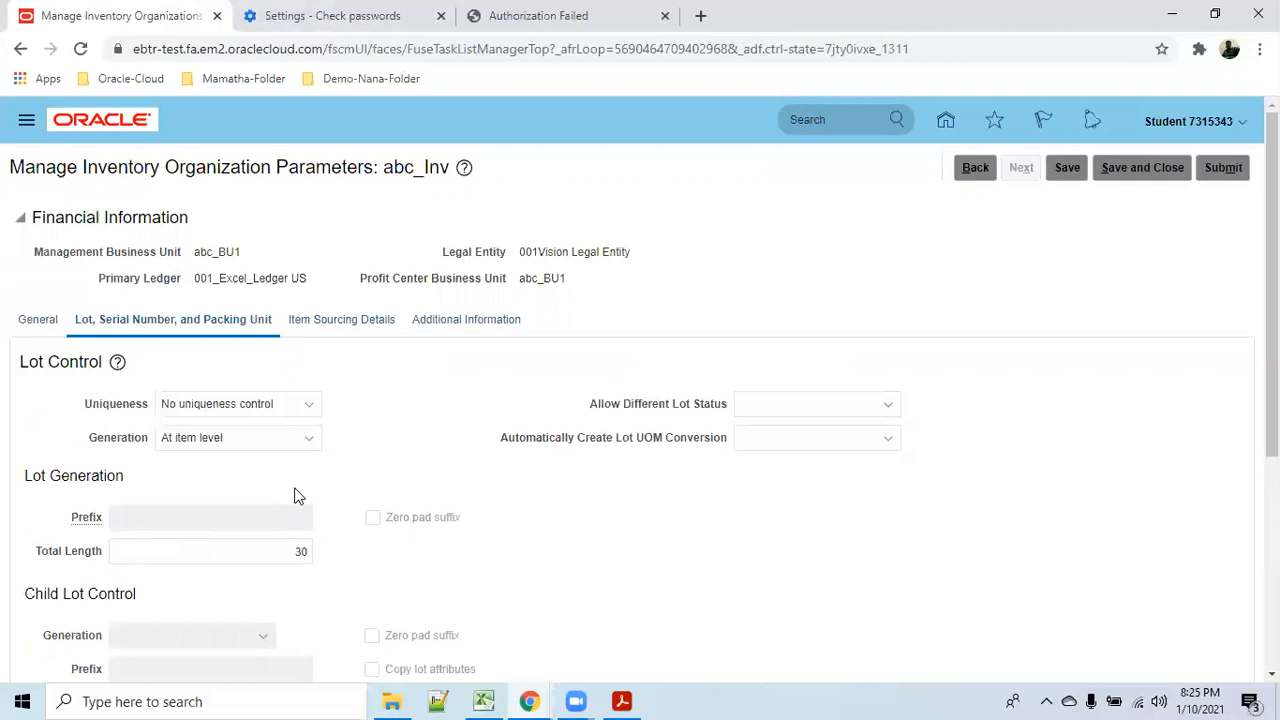
scroll(296, 498, down, 3)
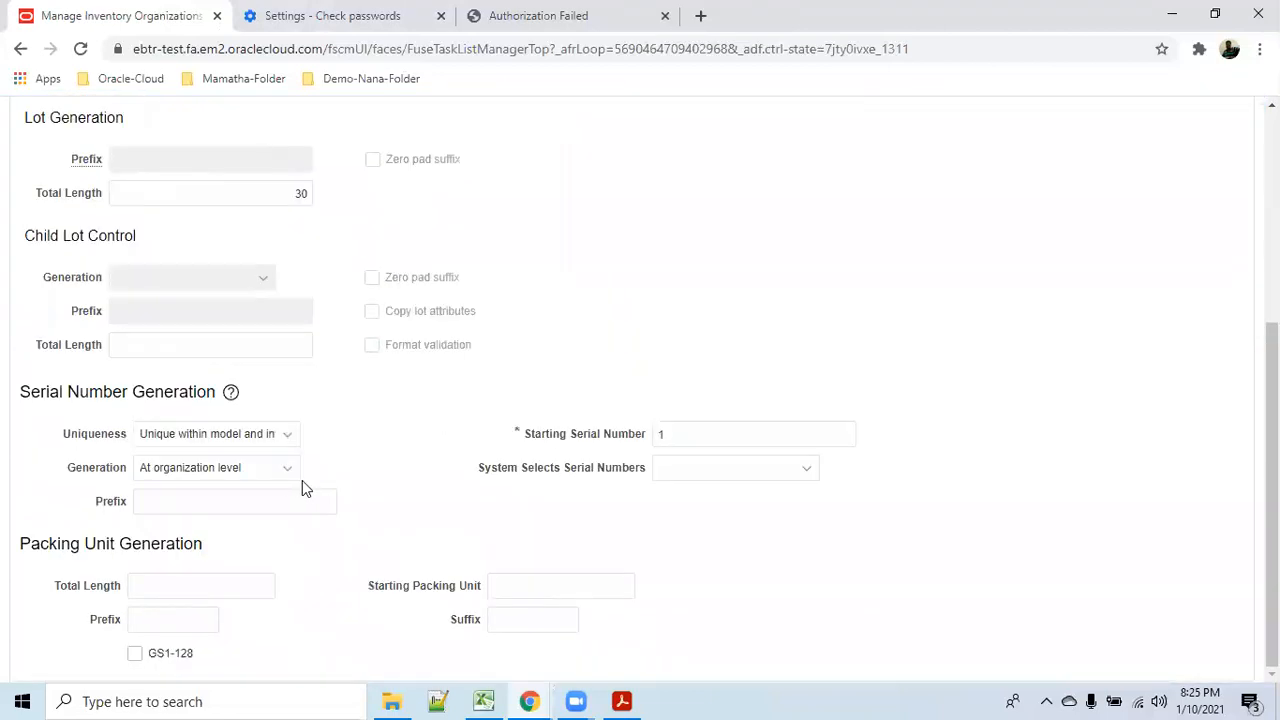
scroll(300, 479, up, 3)
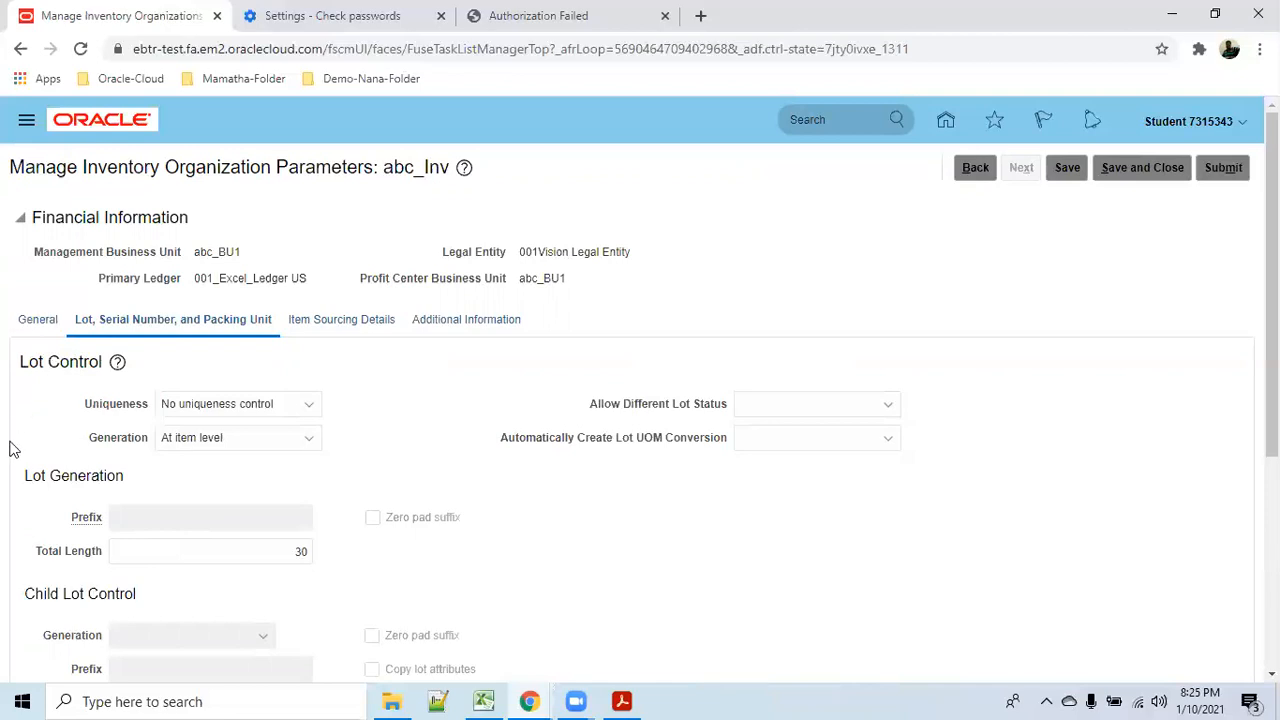
scroll(107, 529, down, 3)
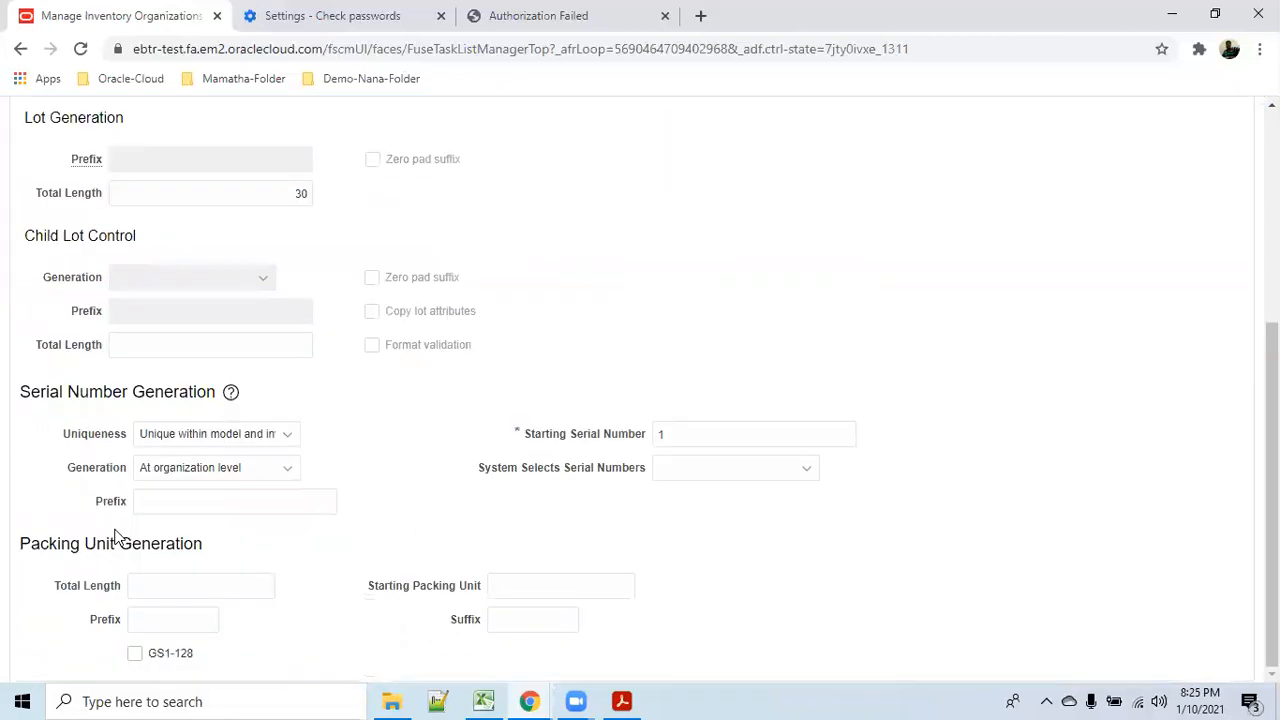
scroll(118, 530, up, 3)
click(347, 321)
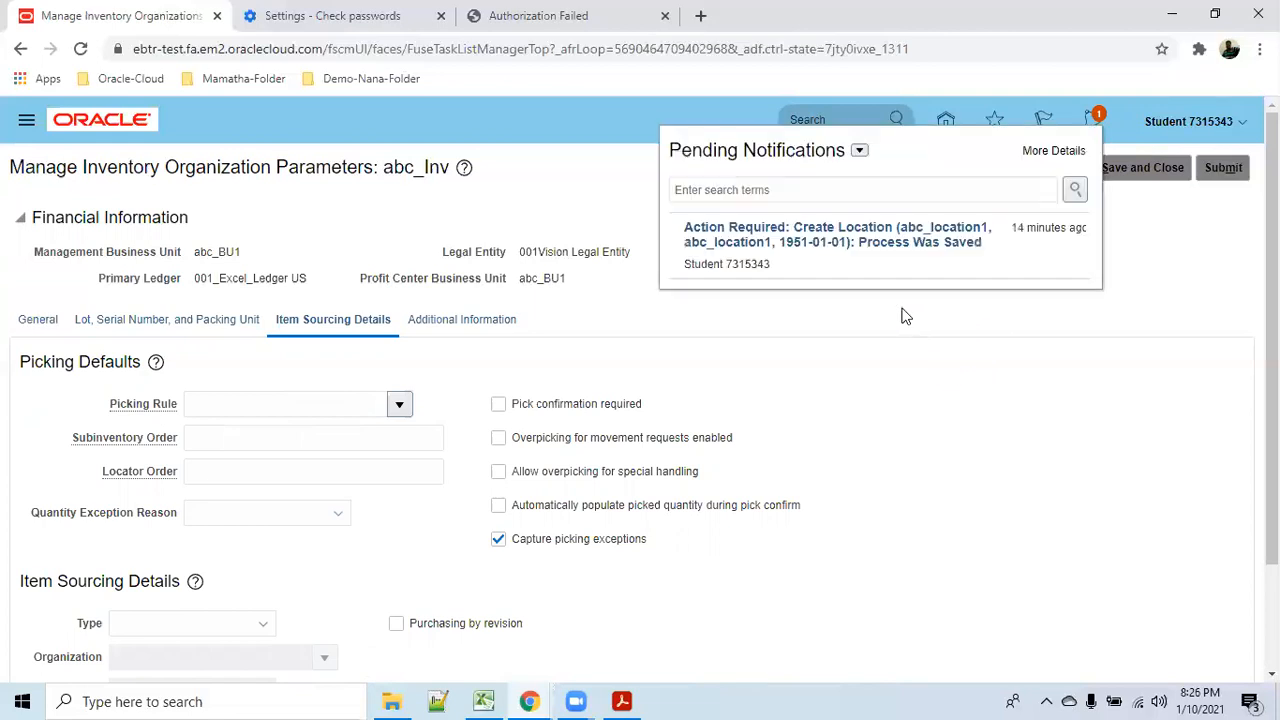
Dismiss the notifications, set the item sourcing type to Supplier, and save.
click(1068, 300)
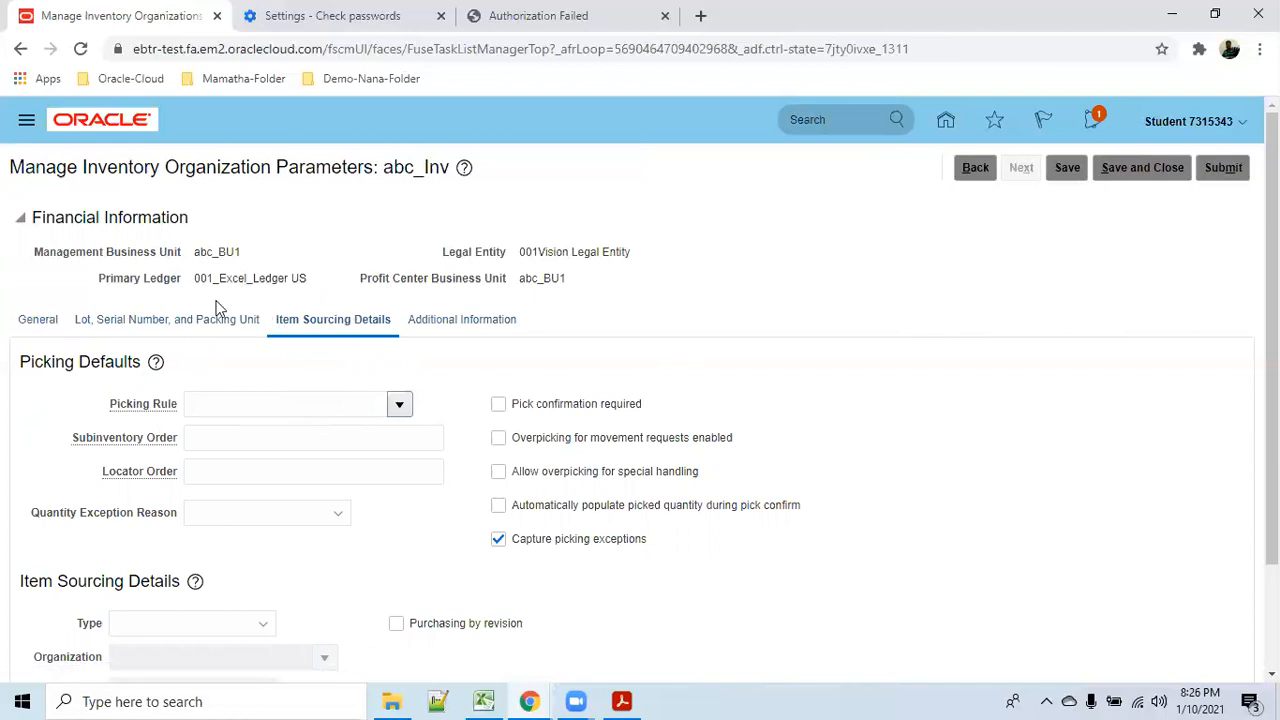
scroll(448, 403, down, 2)
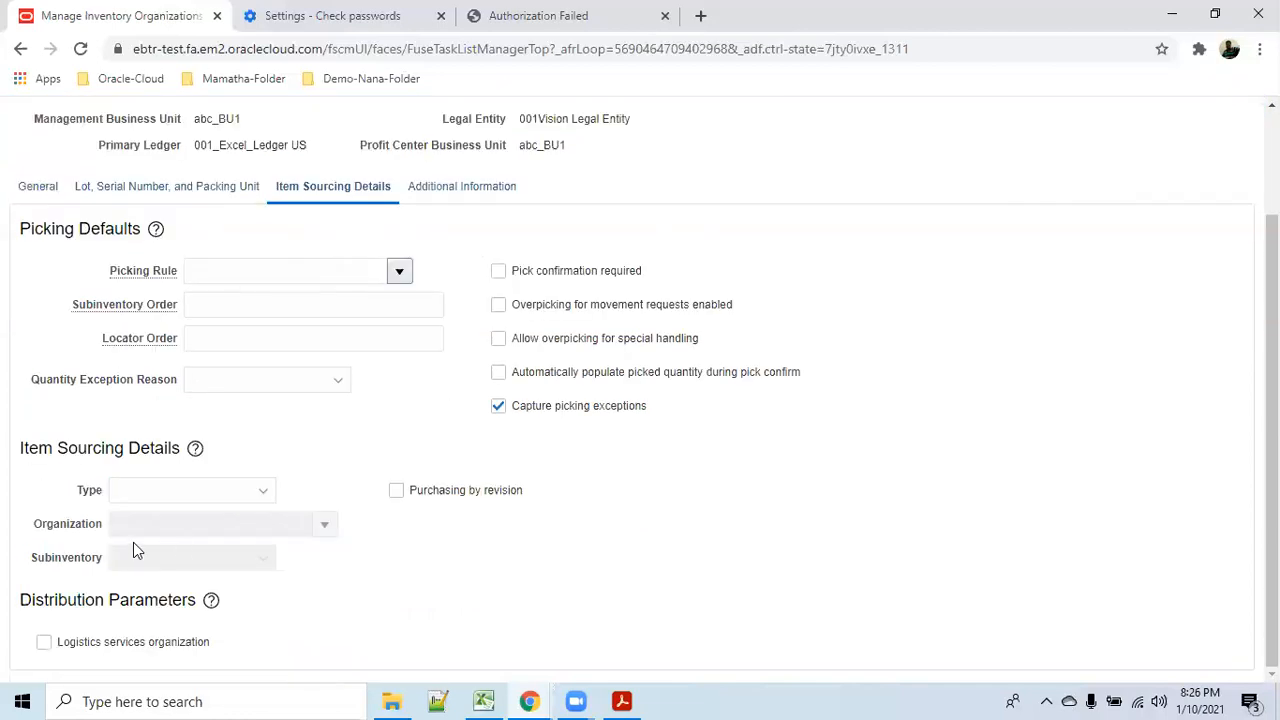
click(260, 505)
click(217, 570)
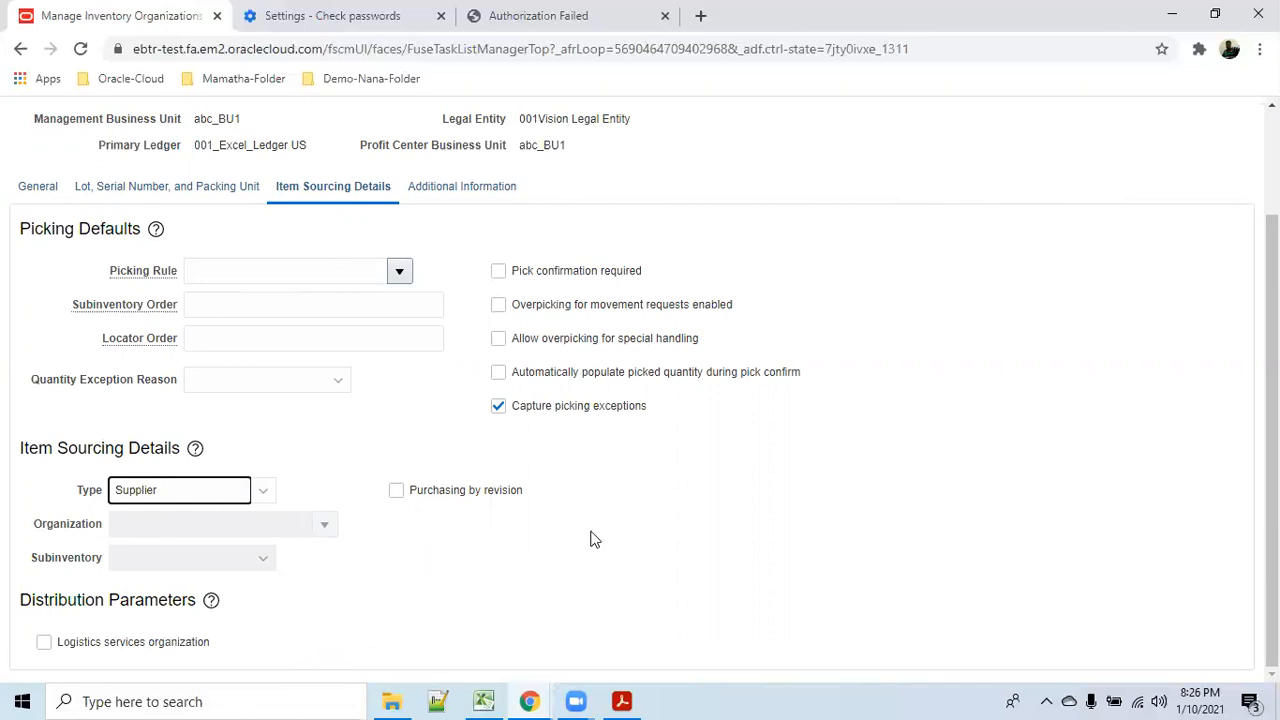
scroll(594, 537, up, 1)
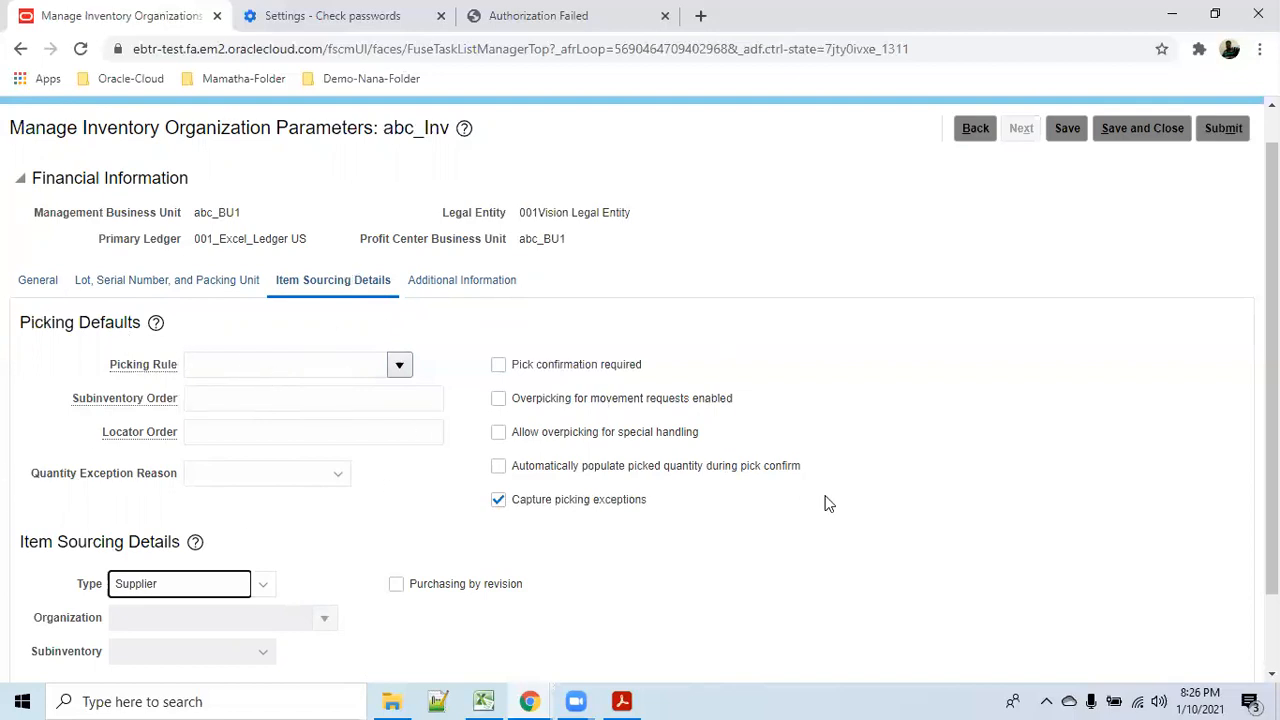
click(1068, 130)
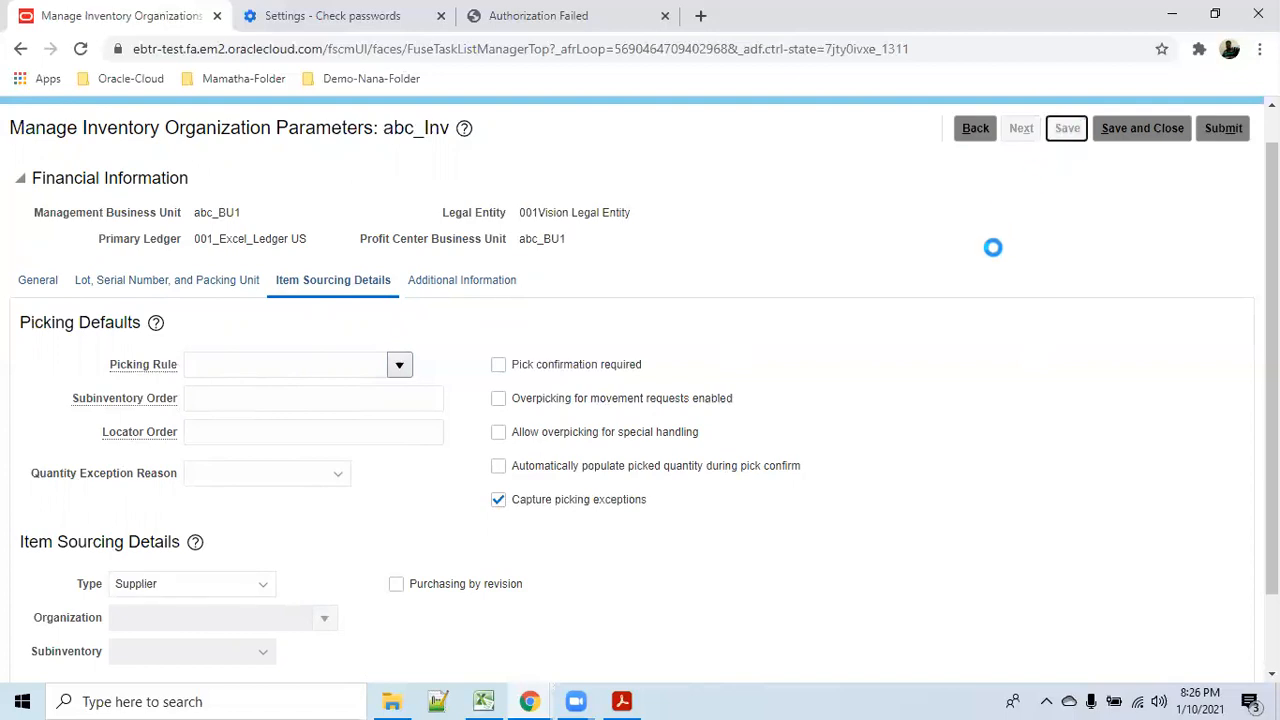
Save and close abc_Inv's organization parameters.
click(1130, 140)
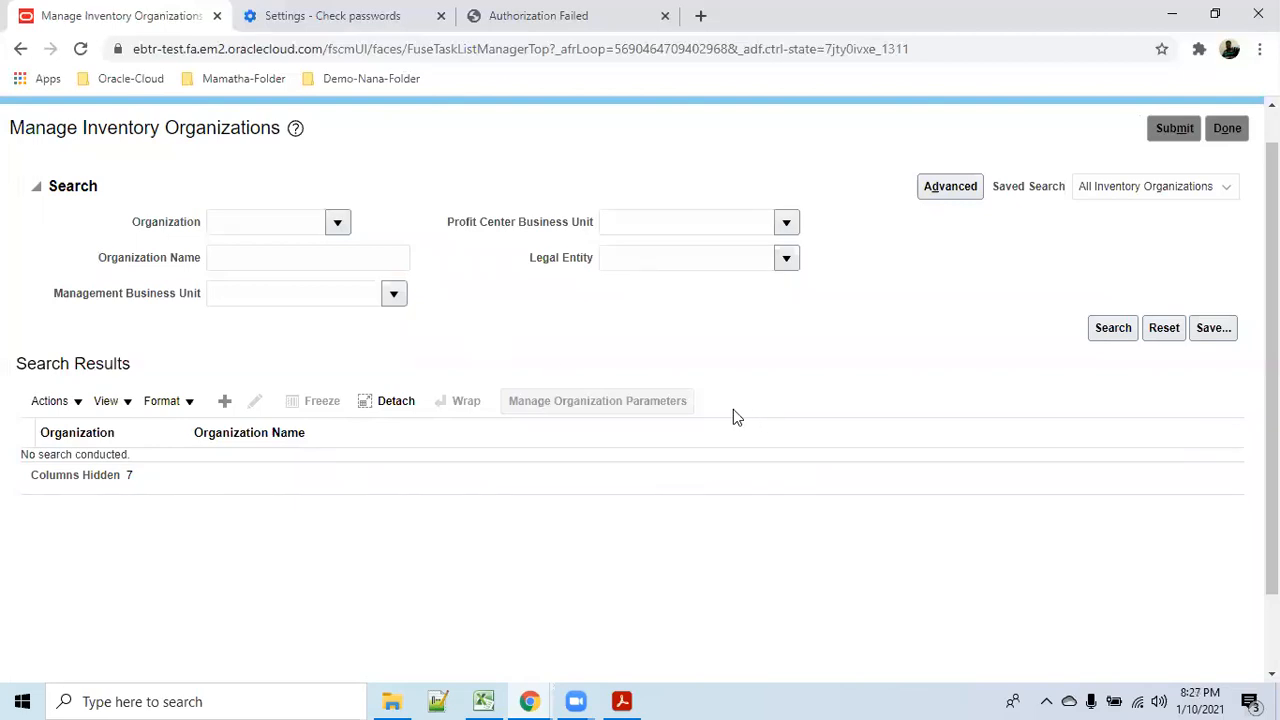
In the P2P use-case PDF, highlight the Configure Business Unit and Receiving parameters task lines.
mouse_move(621, 701)
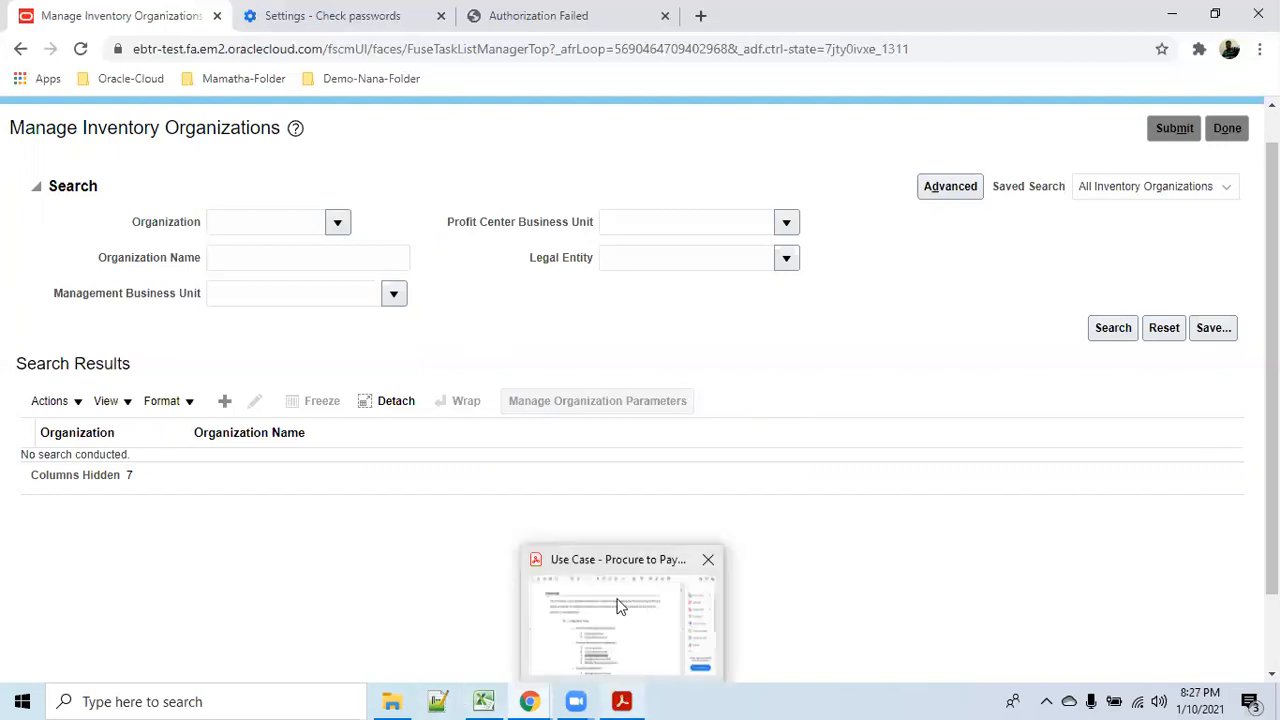
click(619, 606)
scroll(651, 571, down, 3)
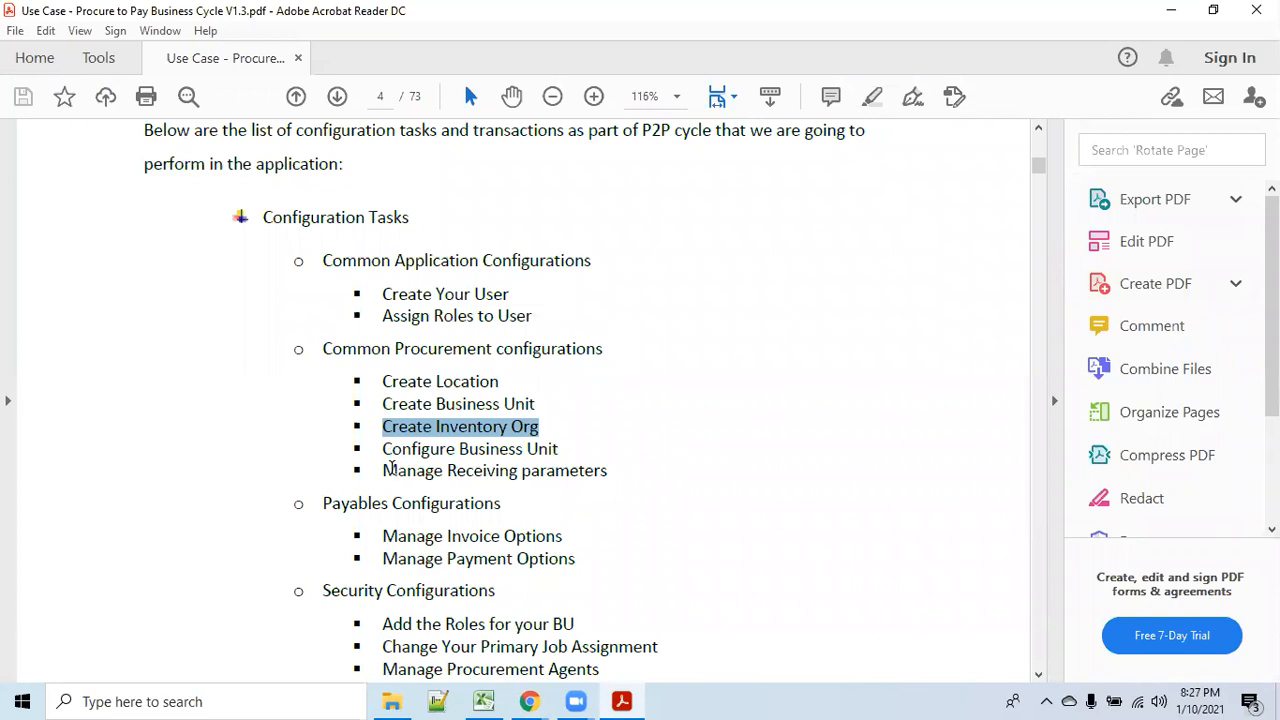
drag(383, 449, 558, 449)
scroll(651, 511, down, 3)
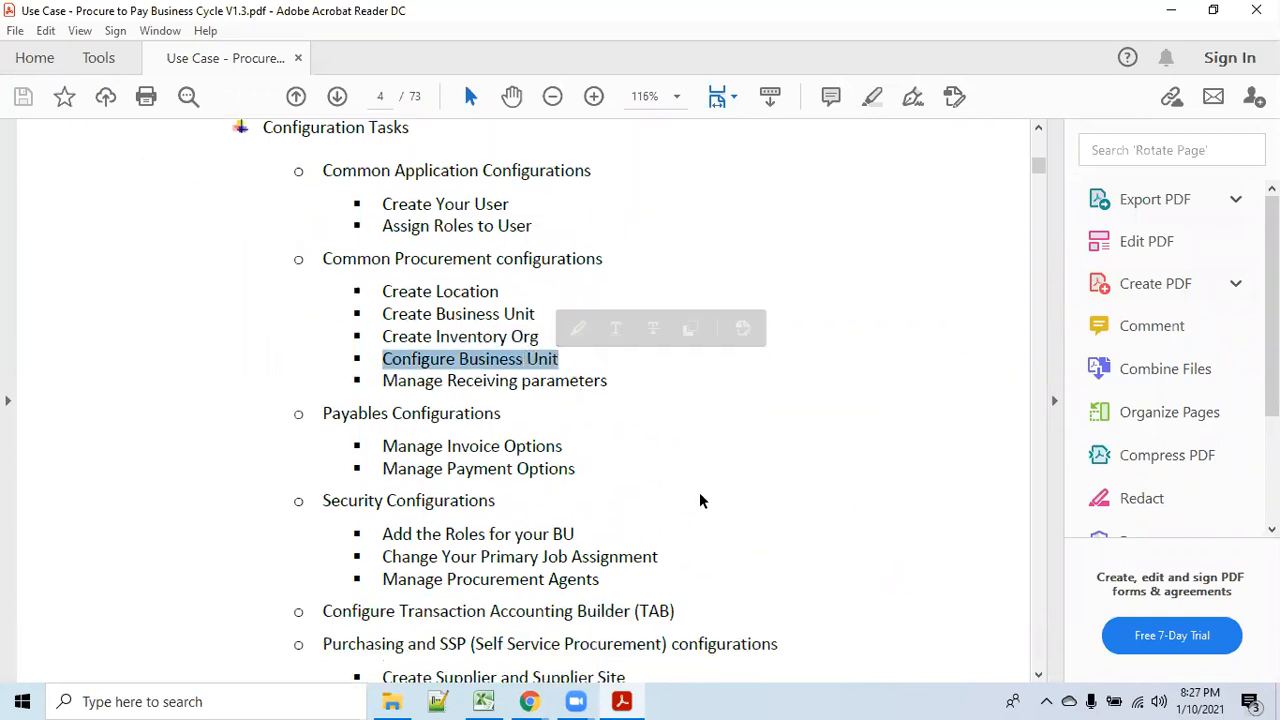
scroll(700, 500, down, 10)
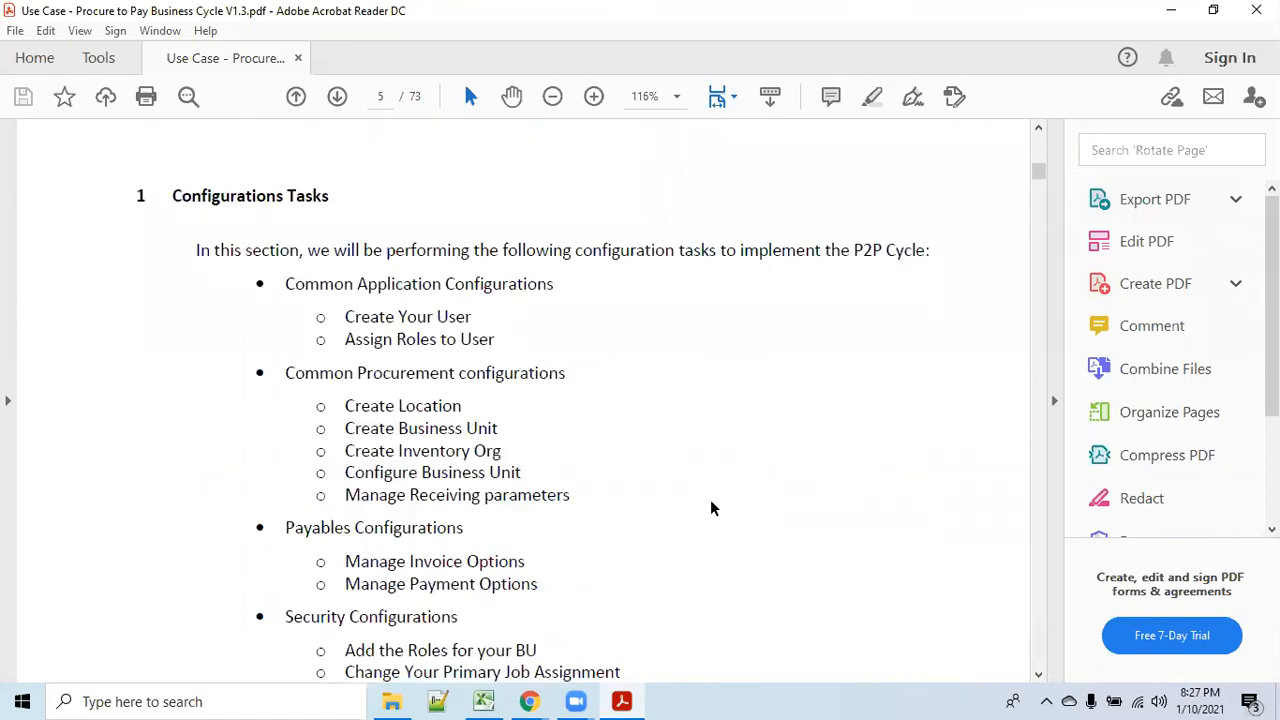
scroll(708, 506, down, 3)
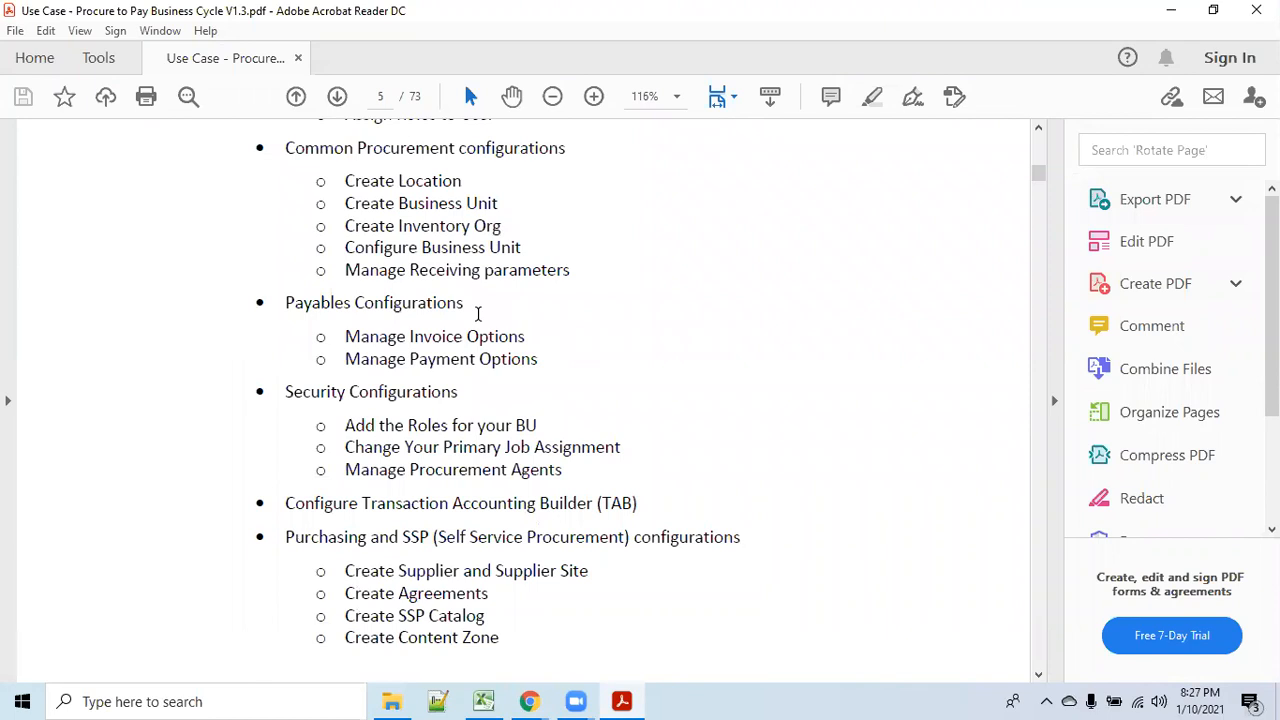
drag(406, 278, 570, 275)
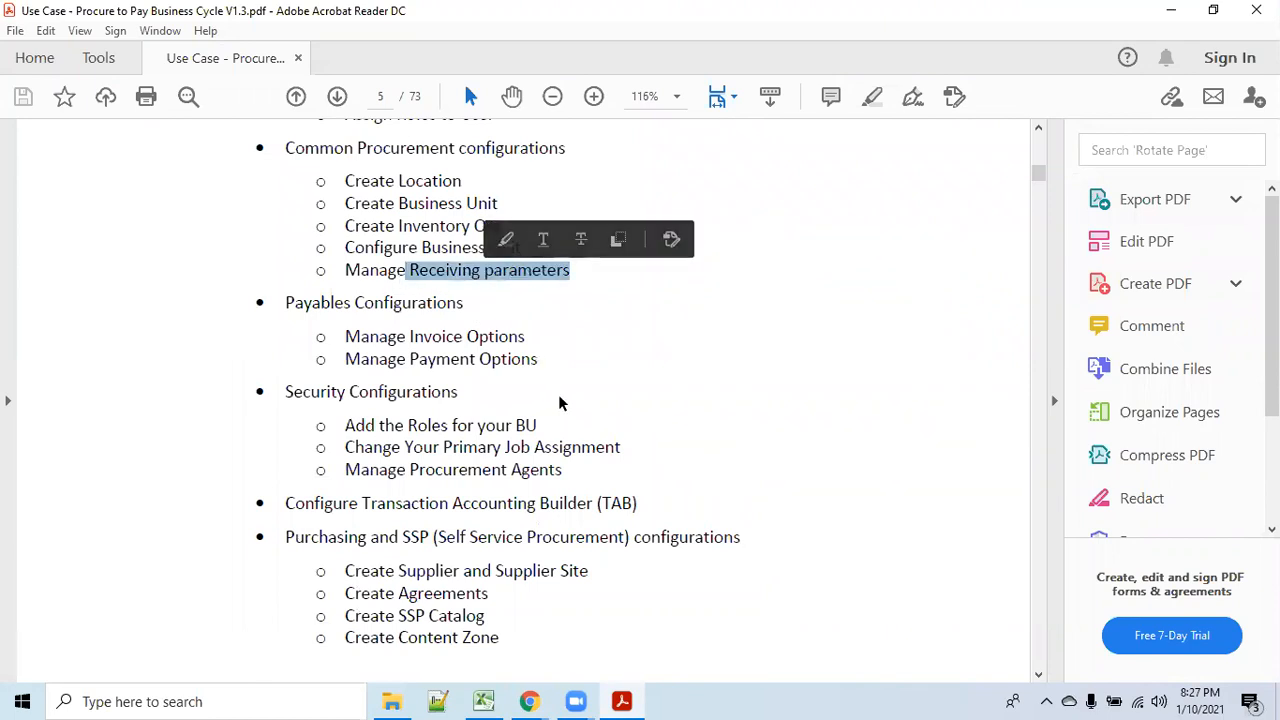
scroll(558, 394, down, 1)
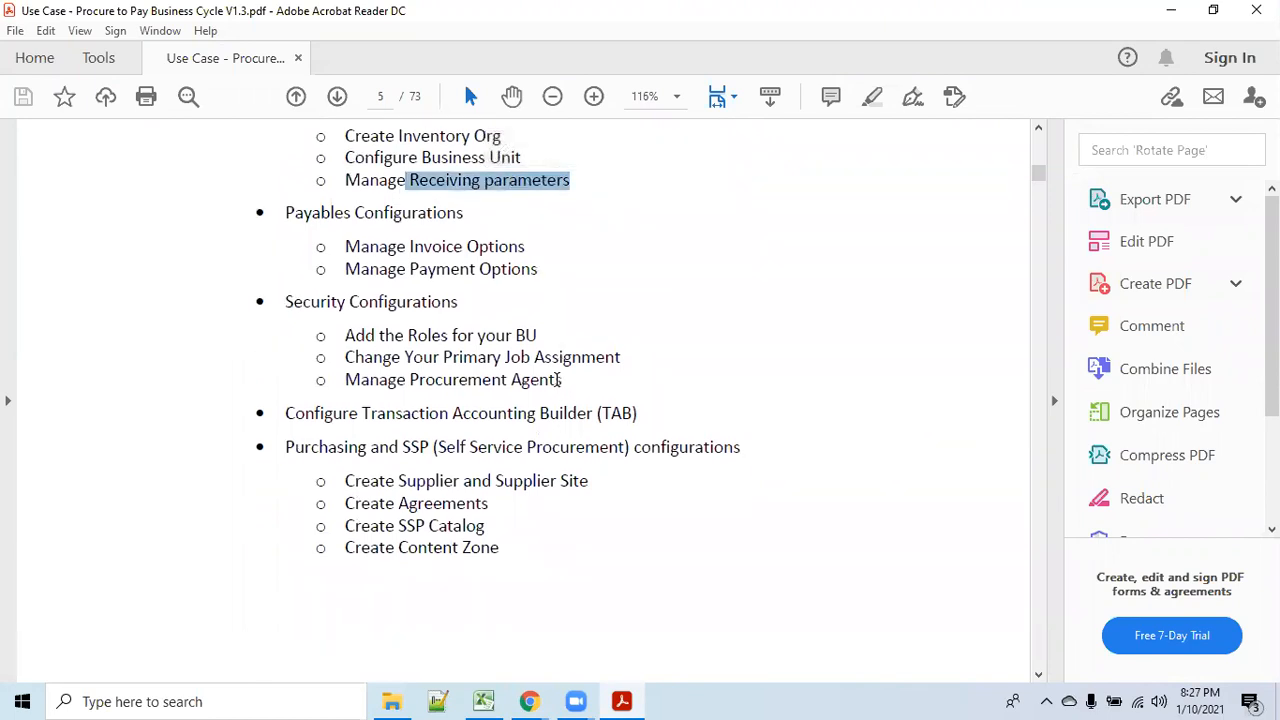
scroll(556, 384, up, 2)
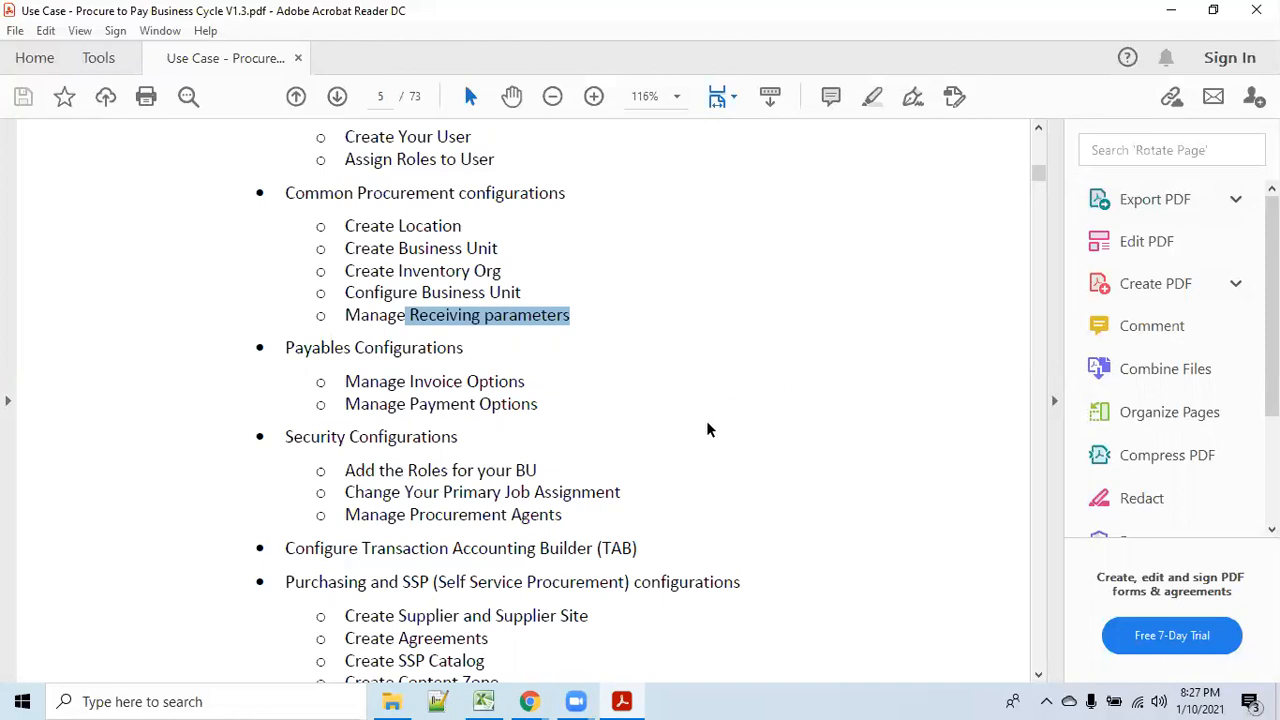
Scroll the Procure to Pay PDF from page 5 through the user and role setup pages.
scroll(706, 420, down, 15)
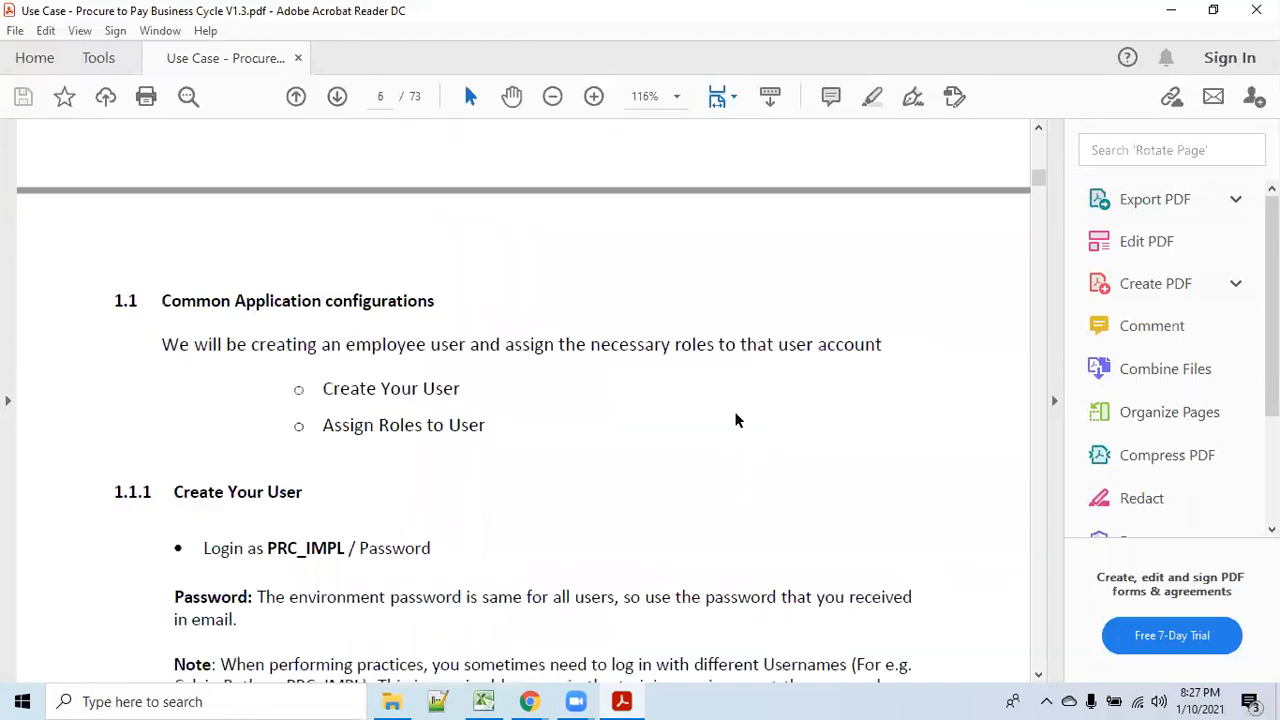
scroll(735, 420, down, 1)
scroll(735, 420, down, 1)
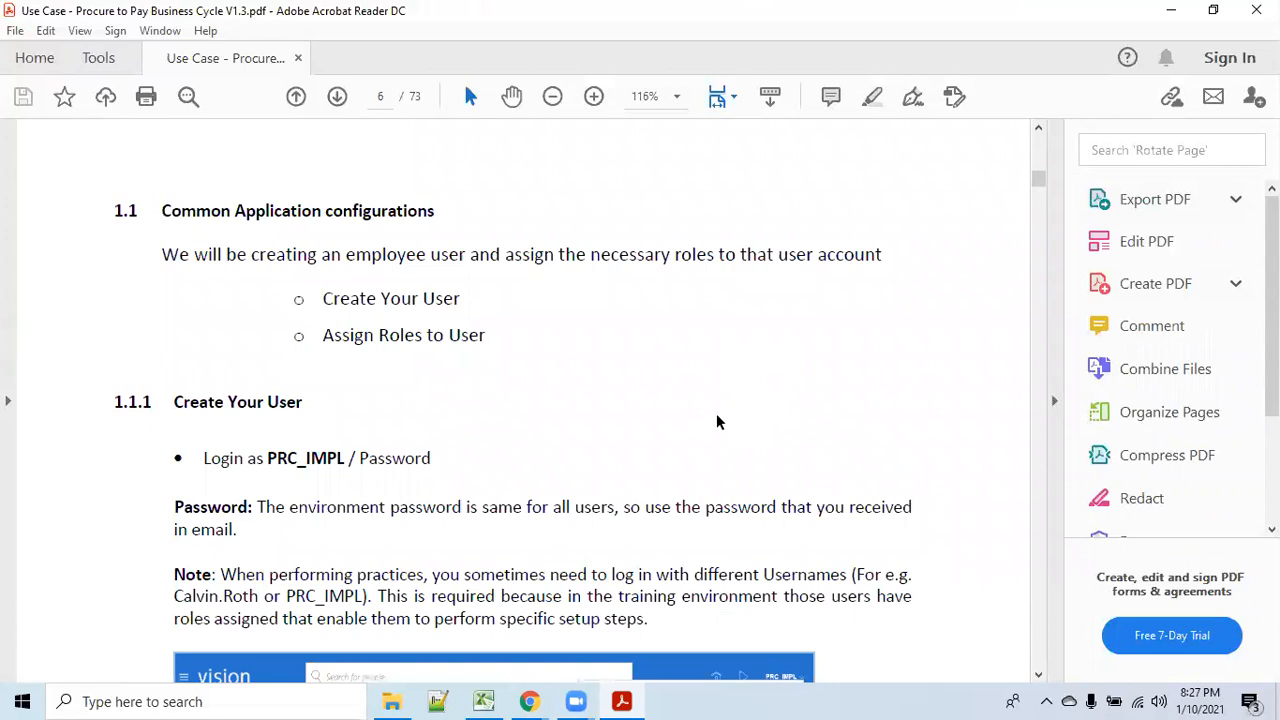
scroll(717, 418, down, 10)
scroll(726, 409, down, 19)
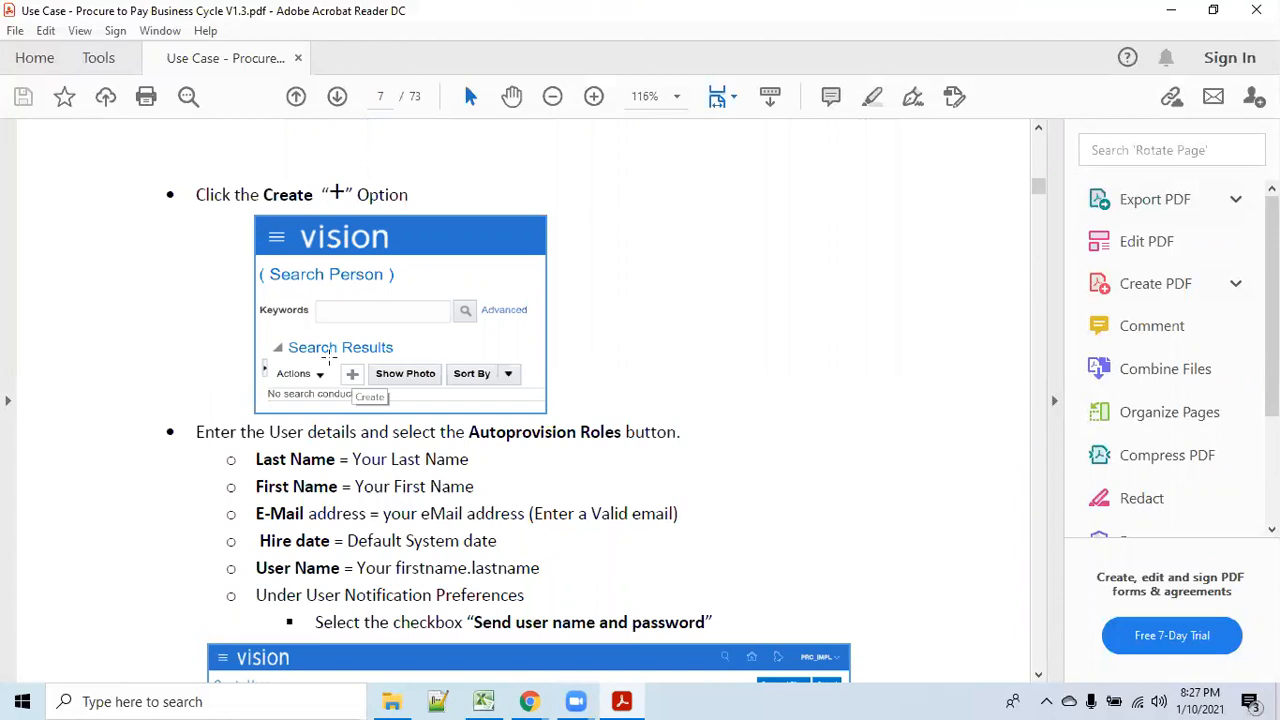
scroll(470, 370, down, 15)
scroll(470, 365, down, 20)
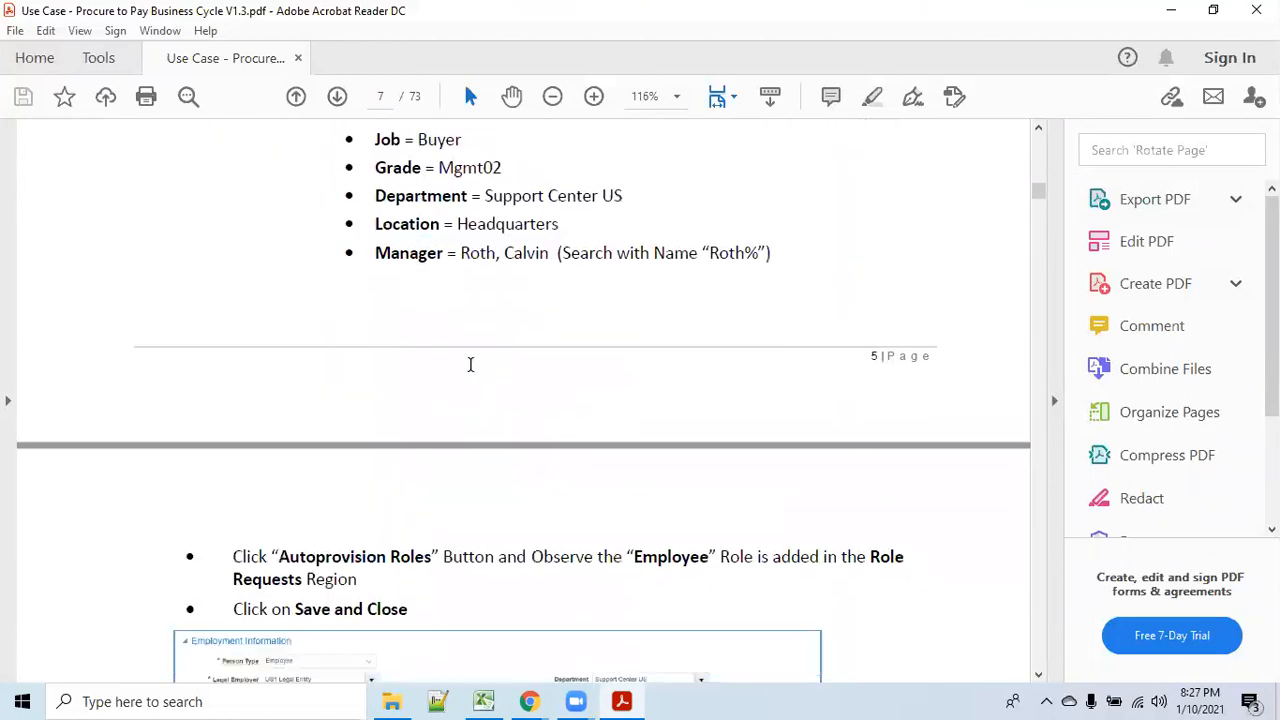
scroll(468, 364, down, 16)
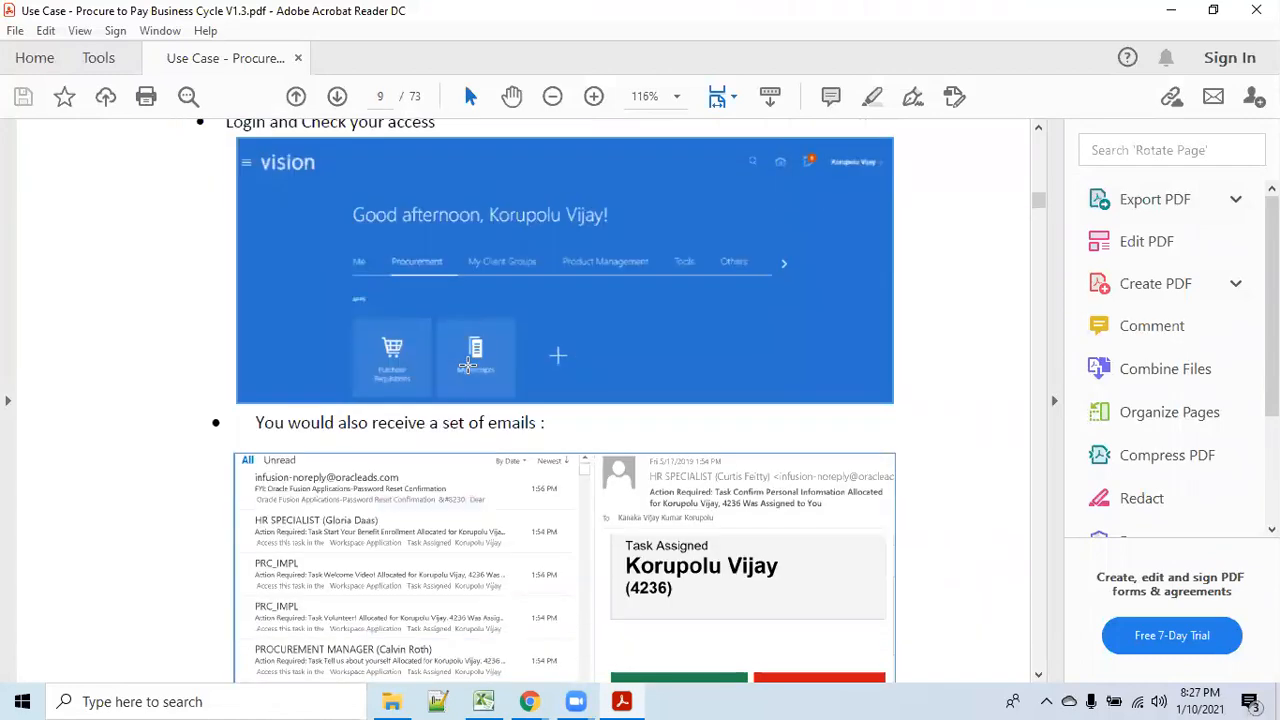
scroll(468, 366, down, 20)
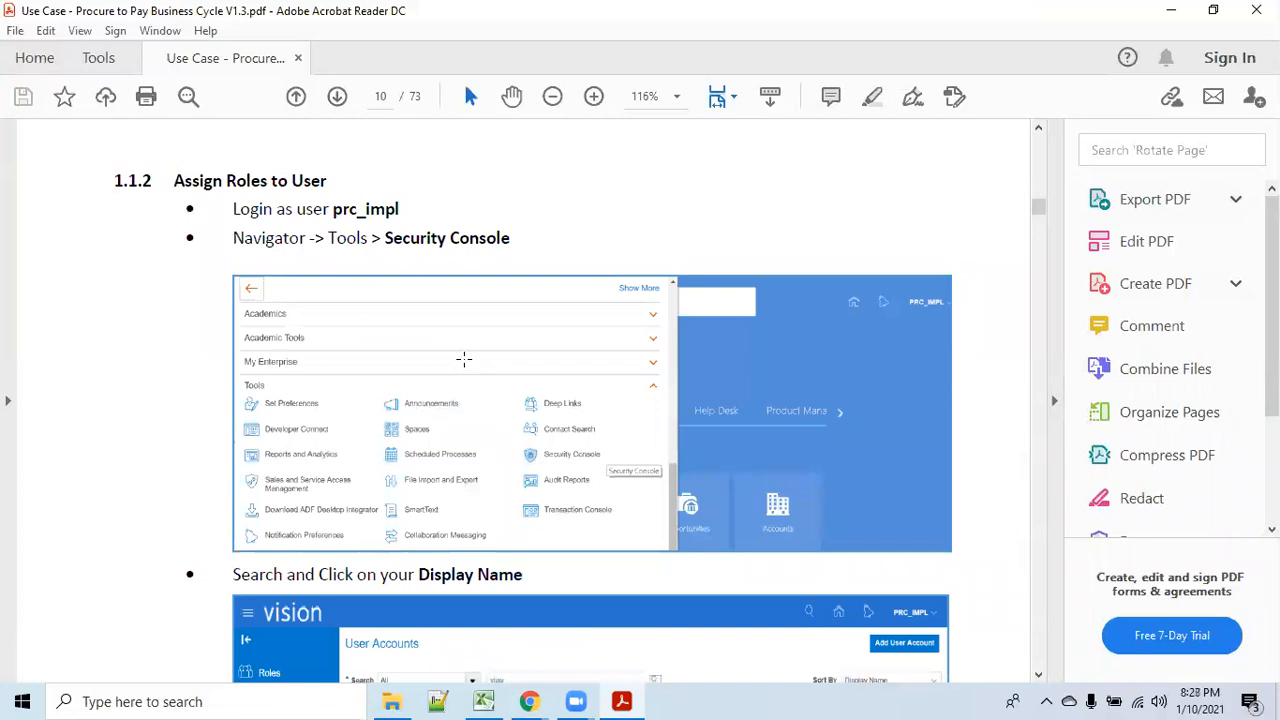
scroll(464, 358, down, 12)
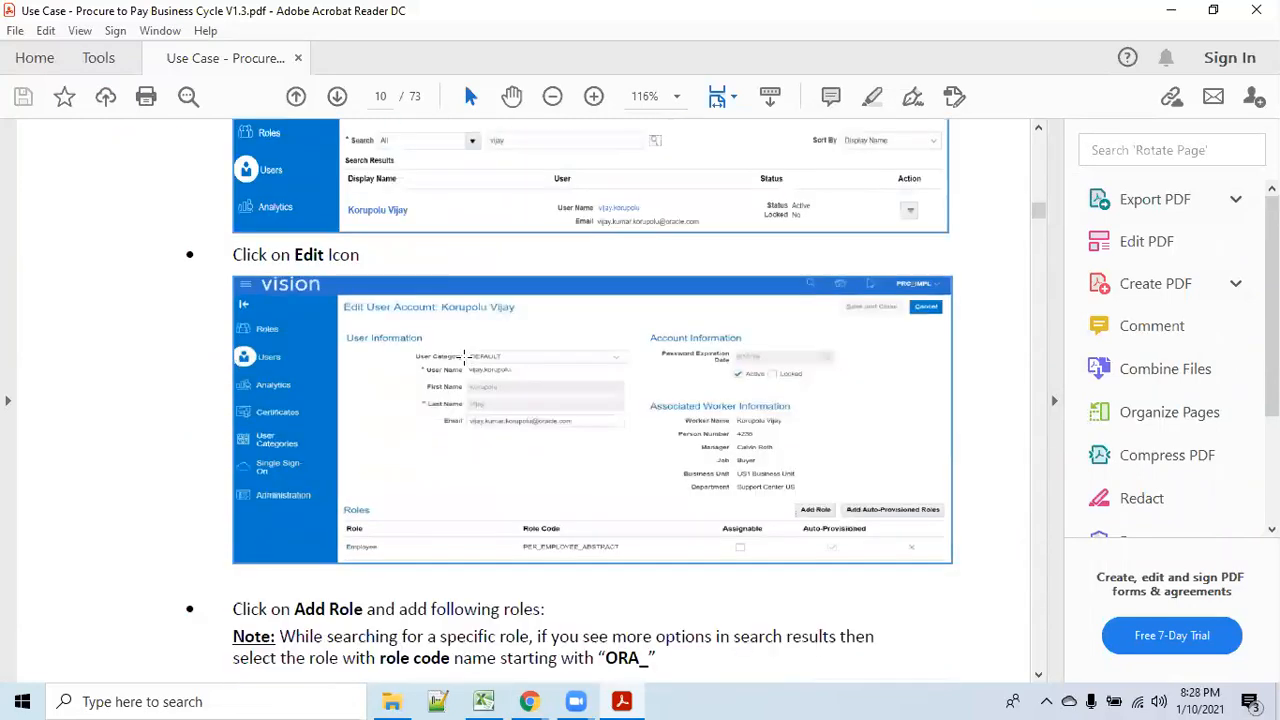
scroll(466, 356, down, 12)
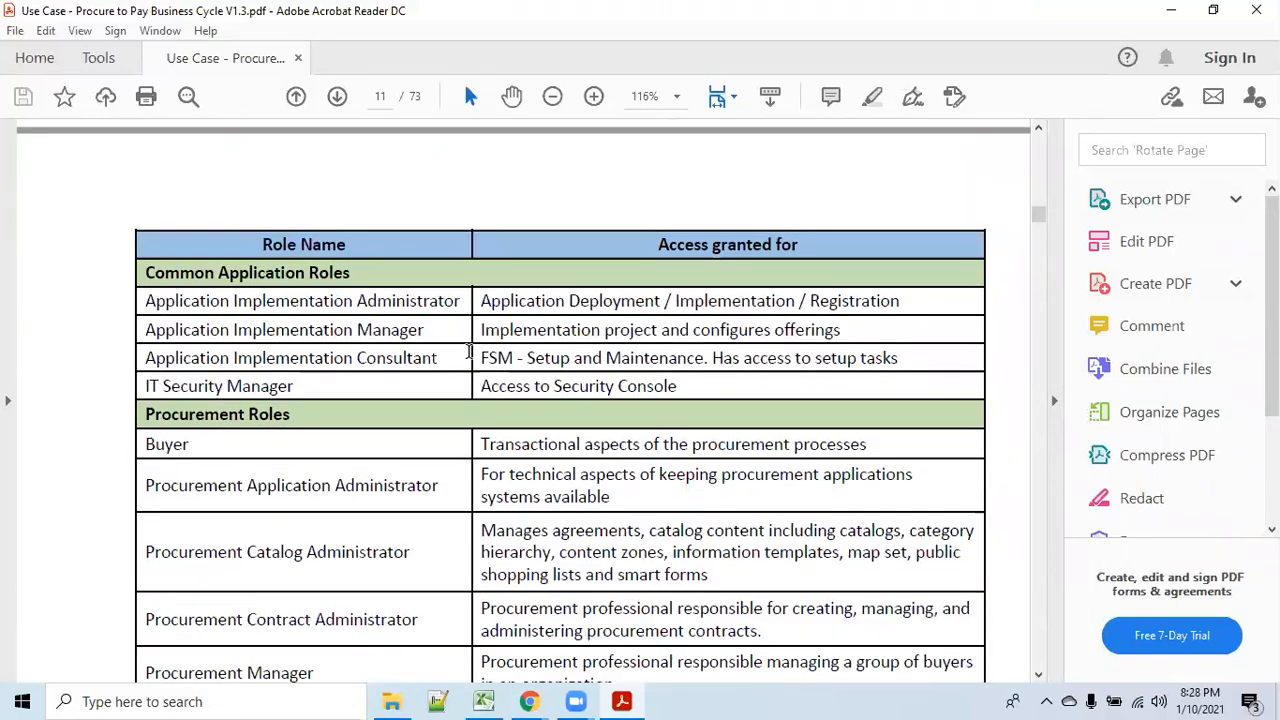
scroll(468, 352, down, 9)
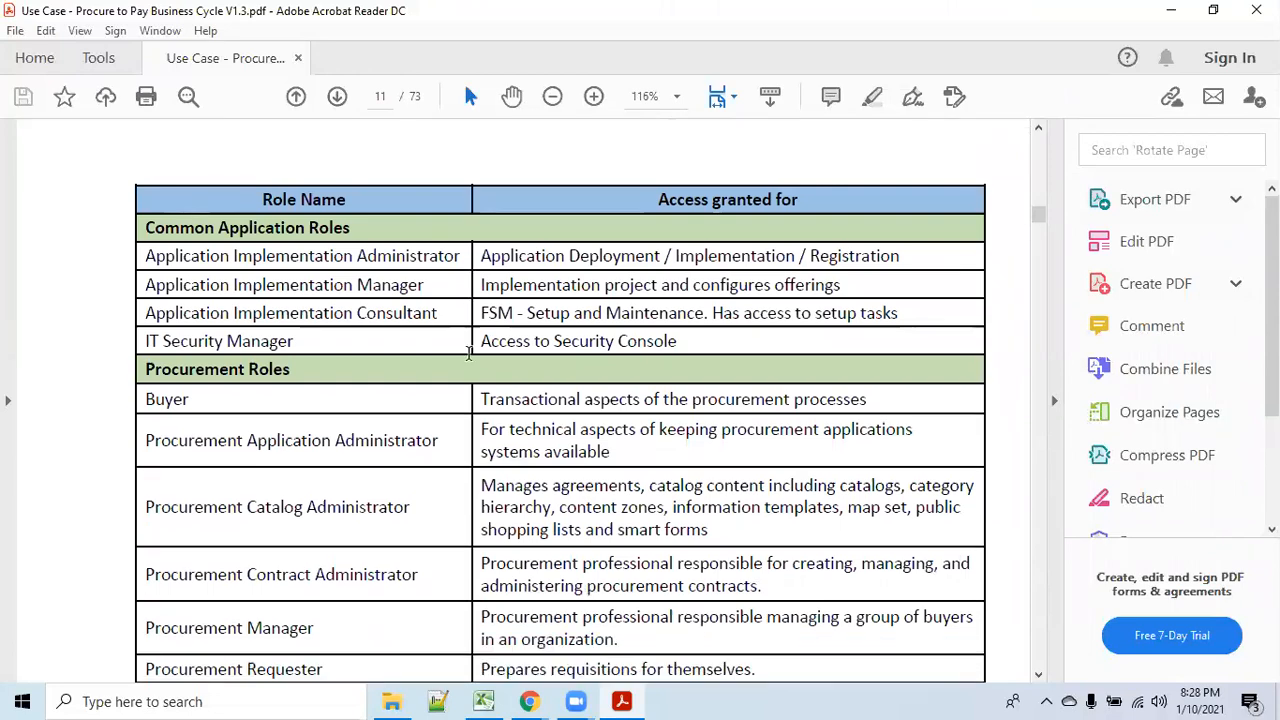
scroll(468, 352, down, 20)
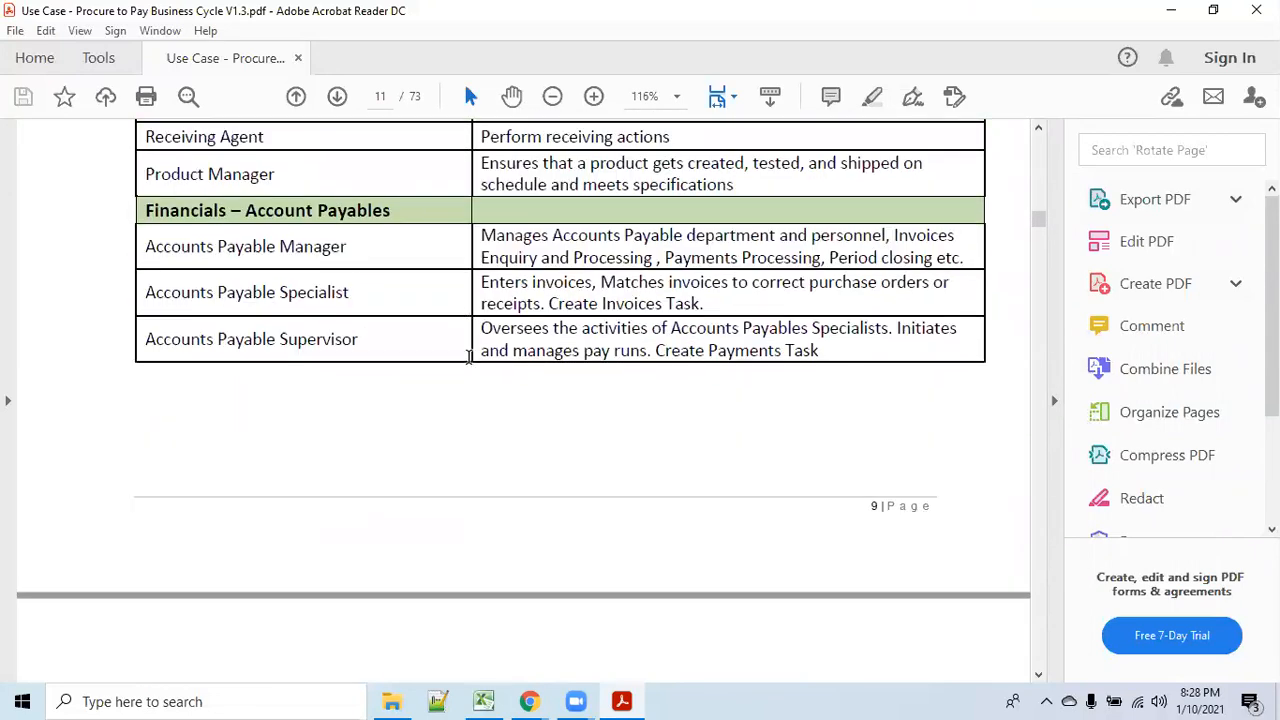
scroll(469, 356, down, 6)
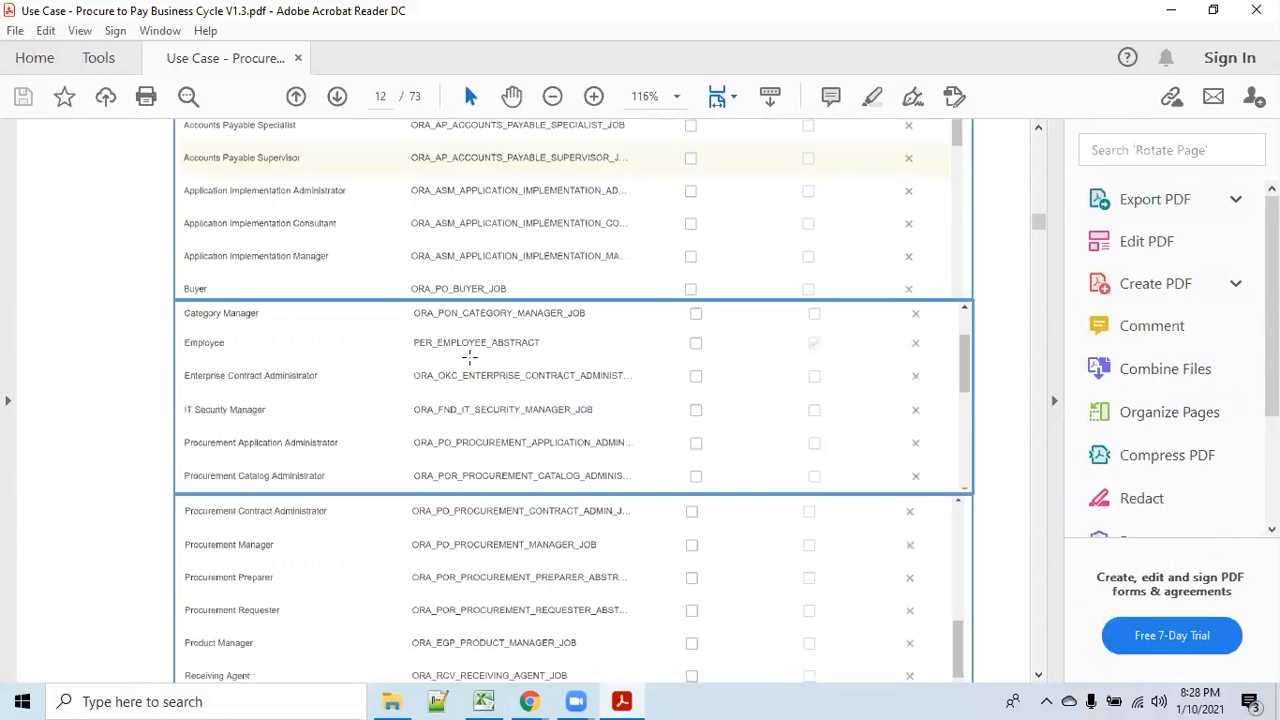
scroll(469, 356, down, 10)
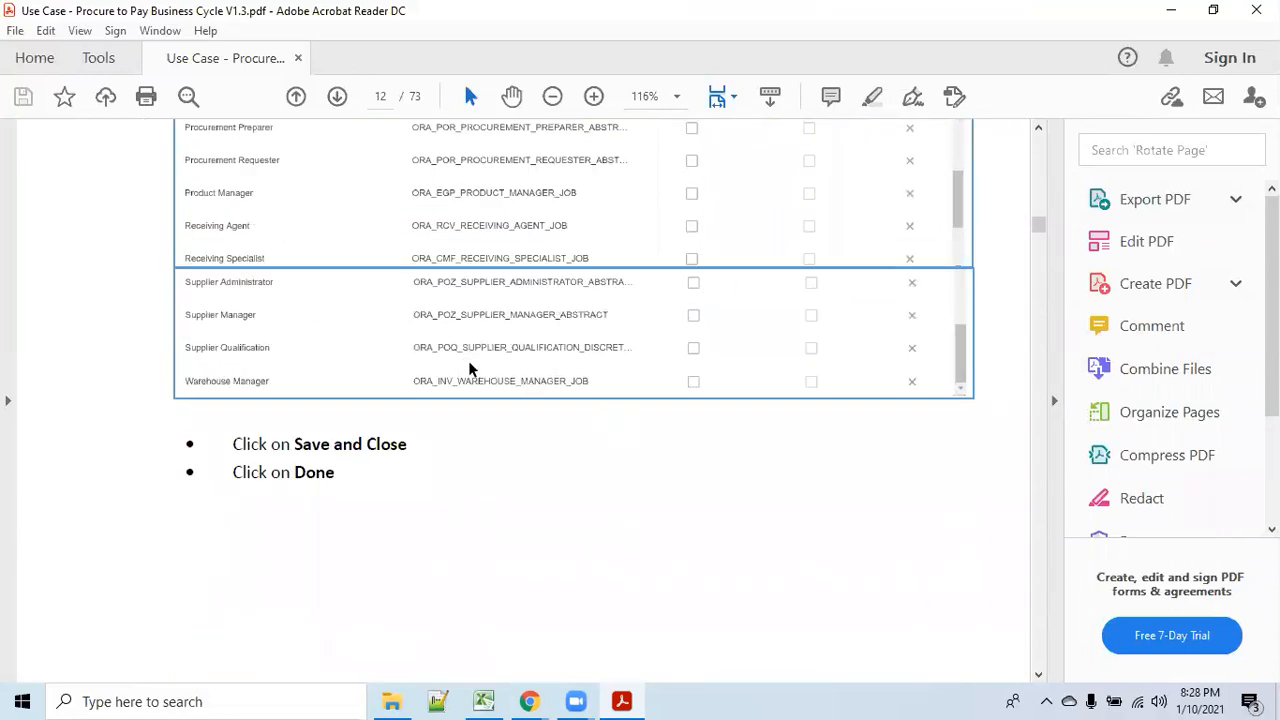
scroll(468, 364, down, 14)
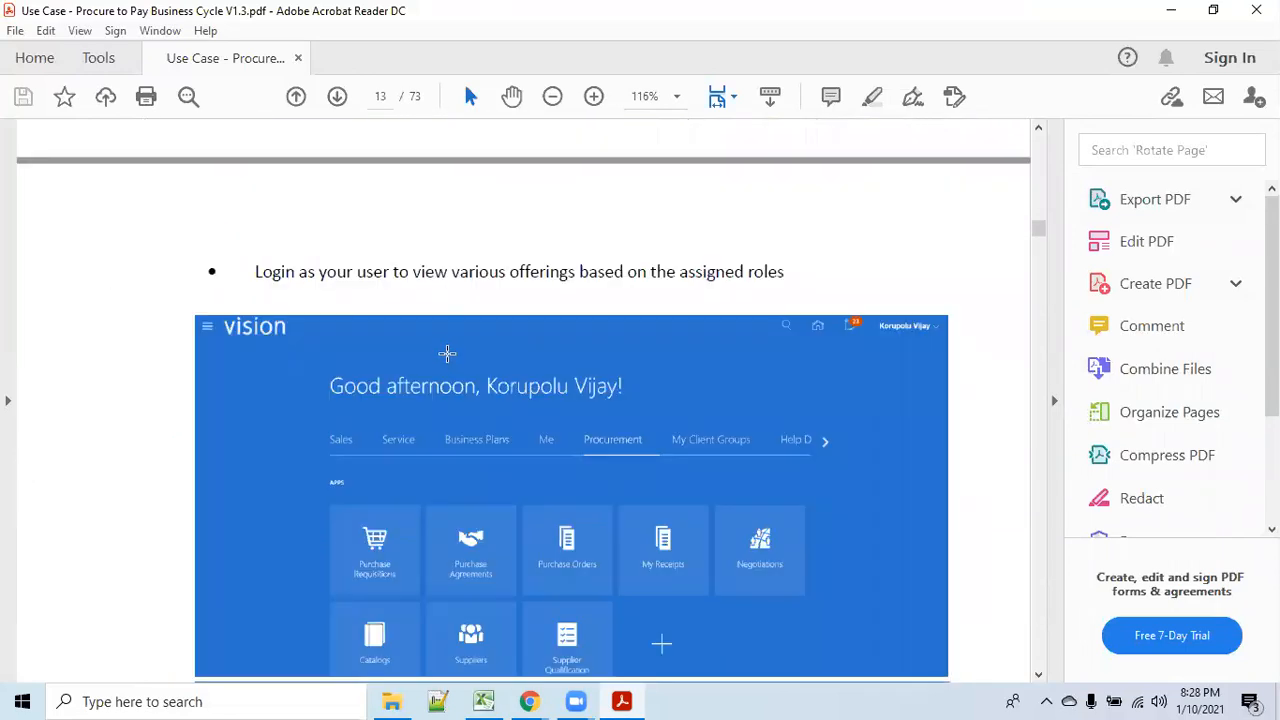
scroll(447, 353, down, 7)
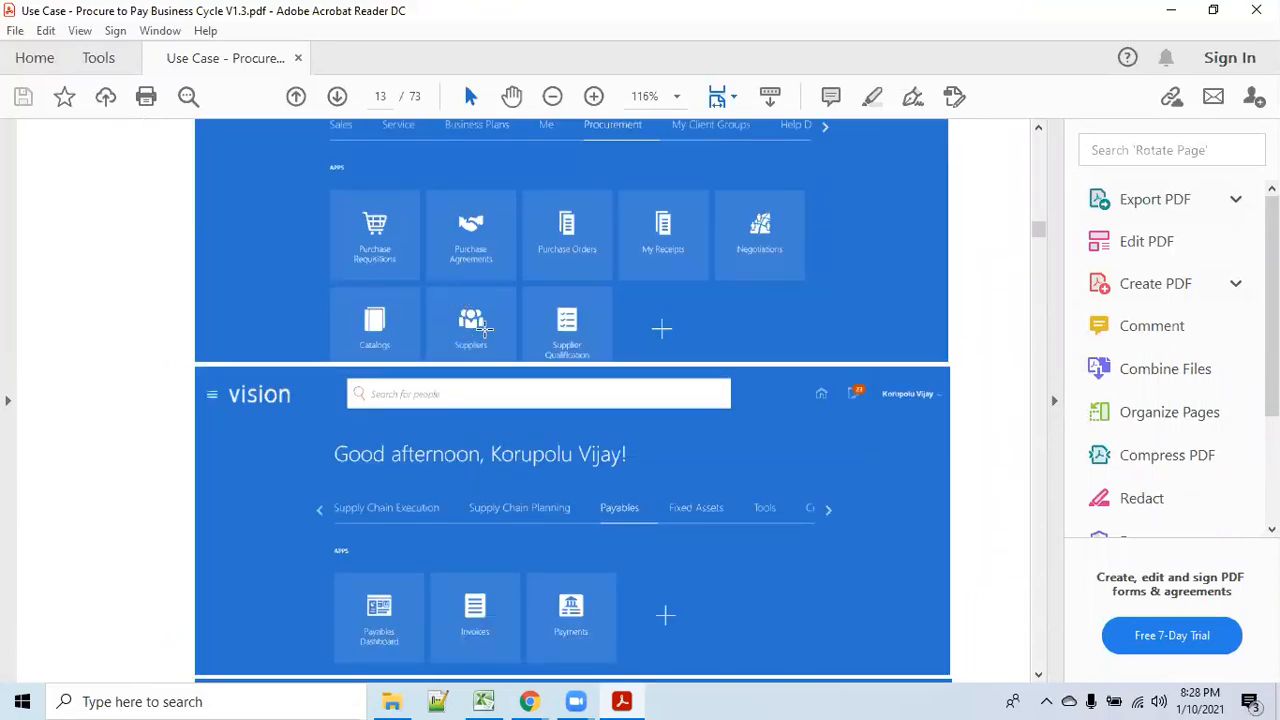
scroll(490, 330, down, 8)
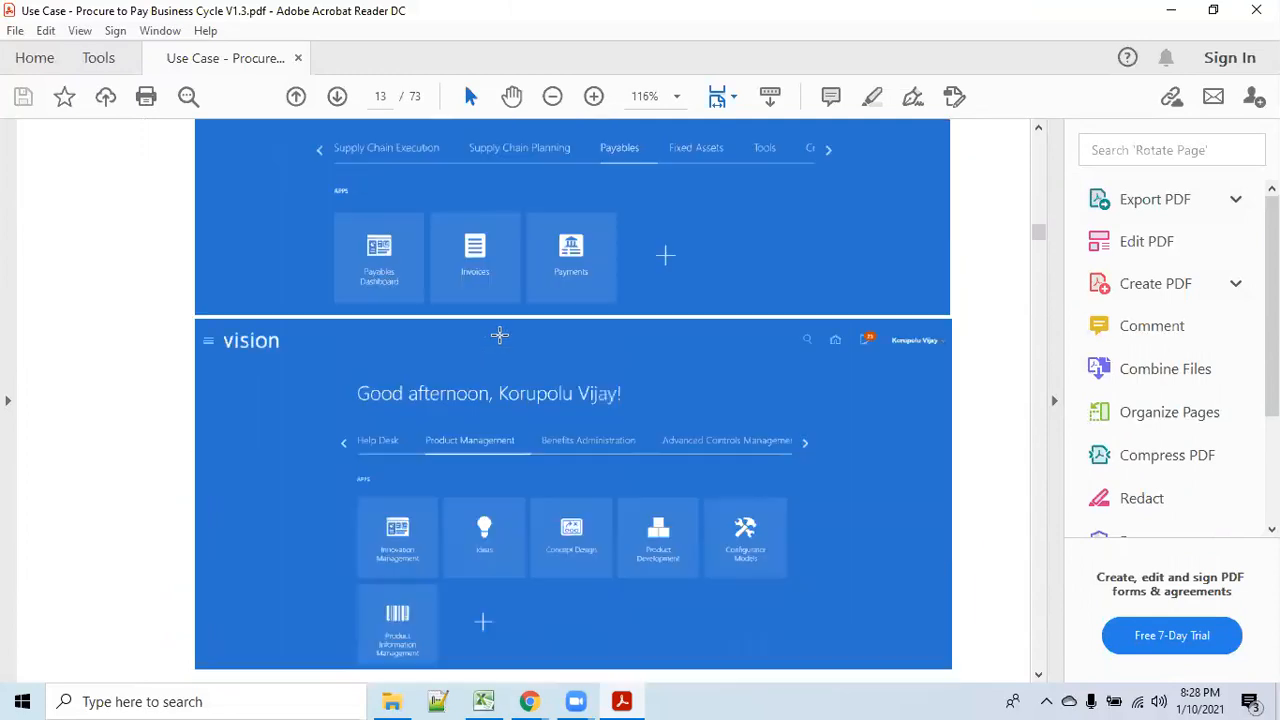
scroll(500, 336, down, 15)
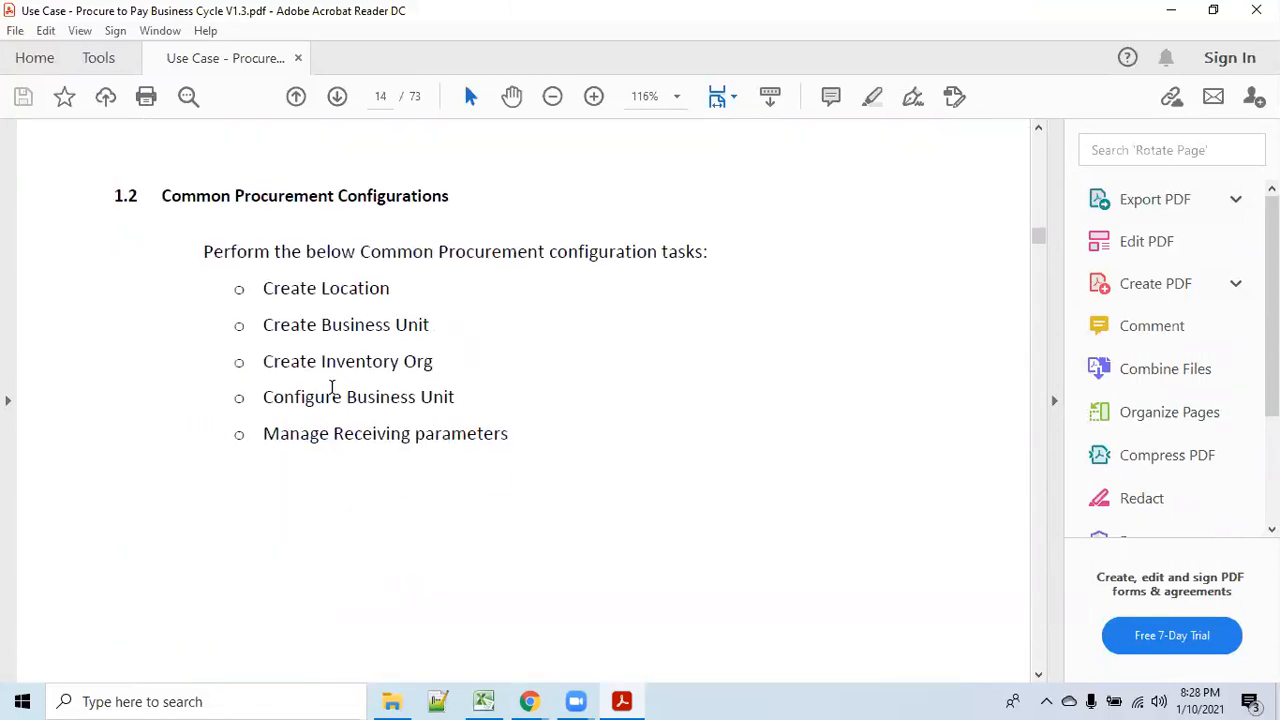
Highlight the Configure Business Unit task line, then scroll on to the business unit functions page.
drag(263, 398, 416, 398)
scroll(532, 386, down, 12)
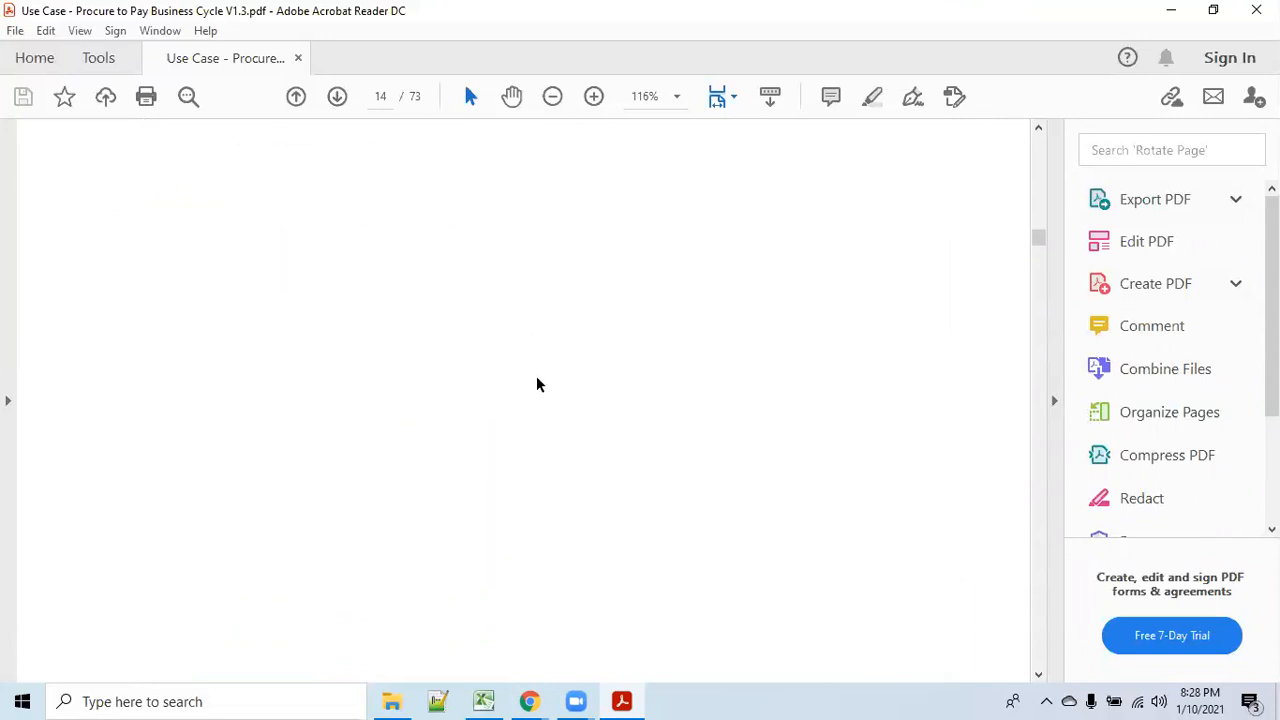
scroll(540, 383, down, 9)
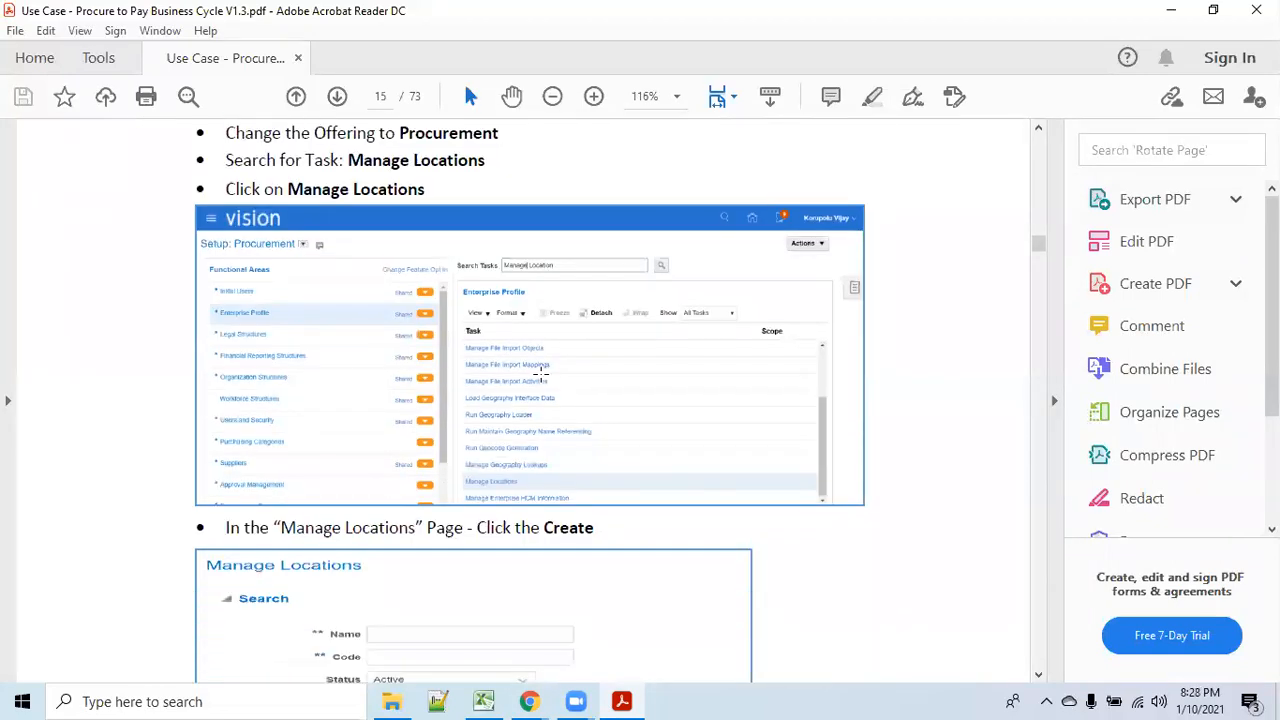
scroll(494, 355, down, 3)
scroll(494, 355, down, 15)
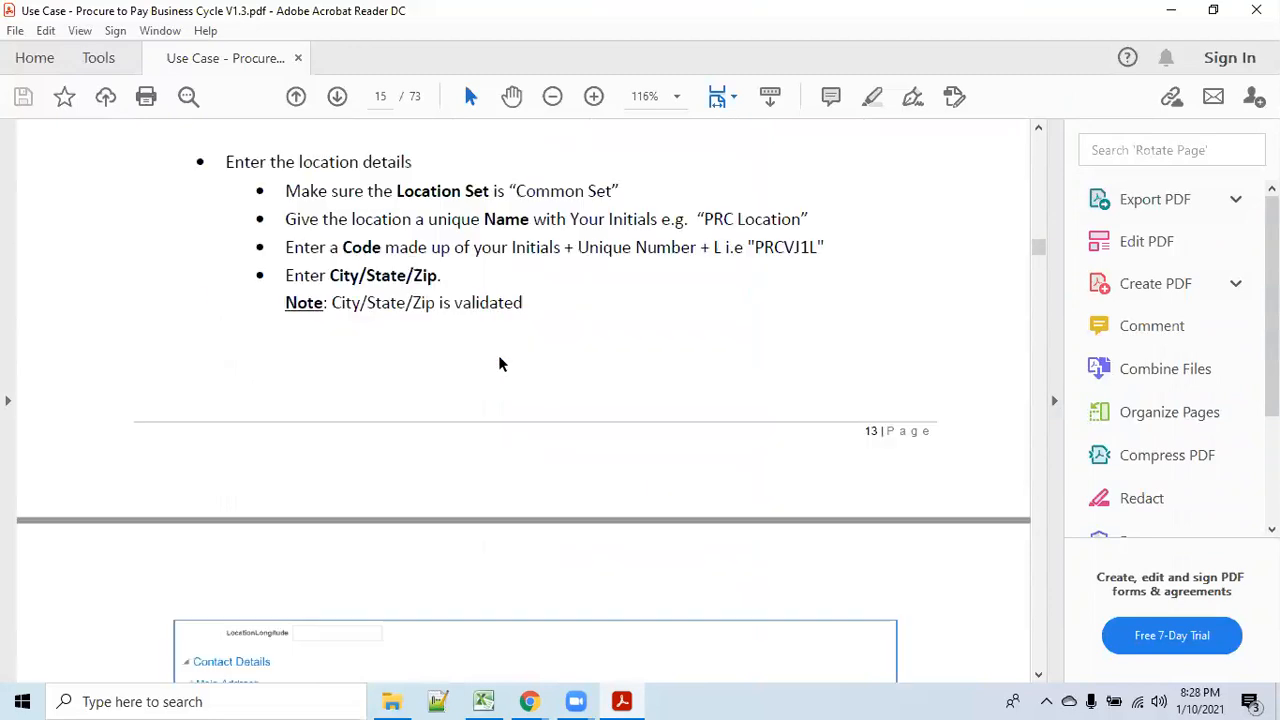
scroll(518, 355, down, 15)
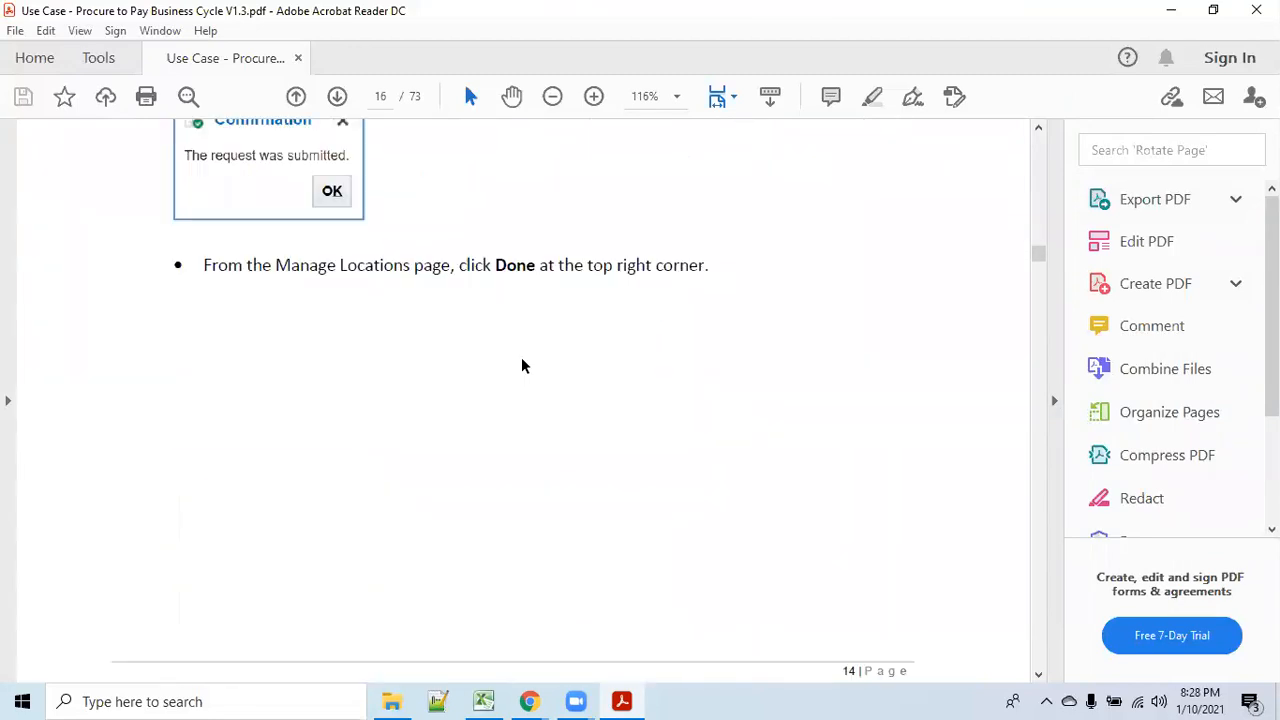
scroll(527, 350, down, 4)
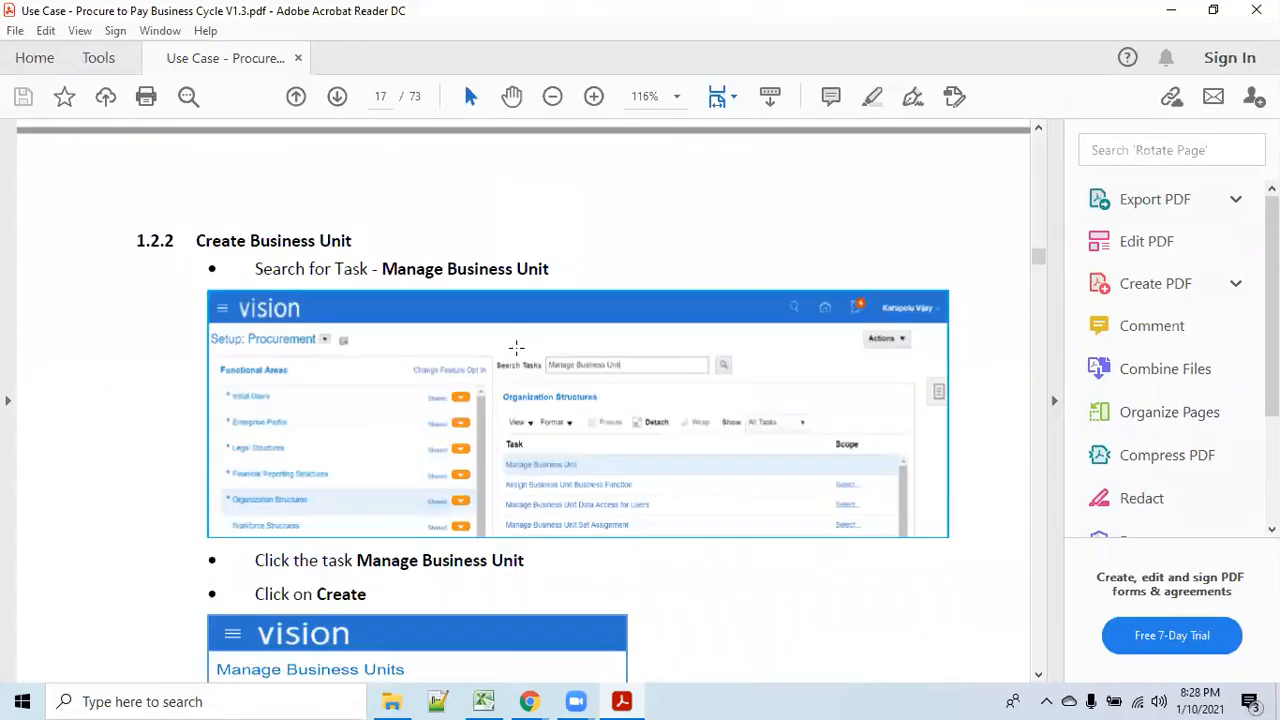
scroll(499, 345, down, 20)
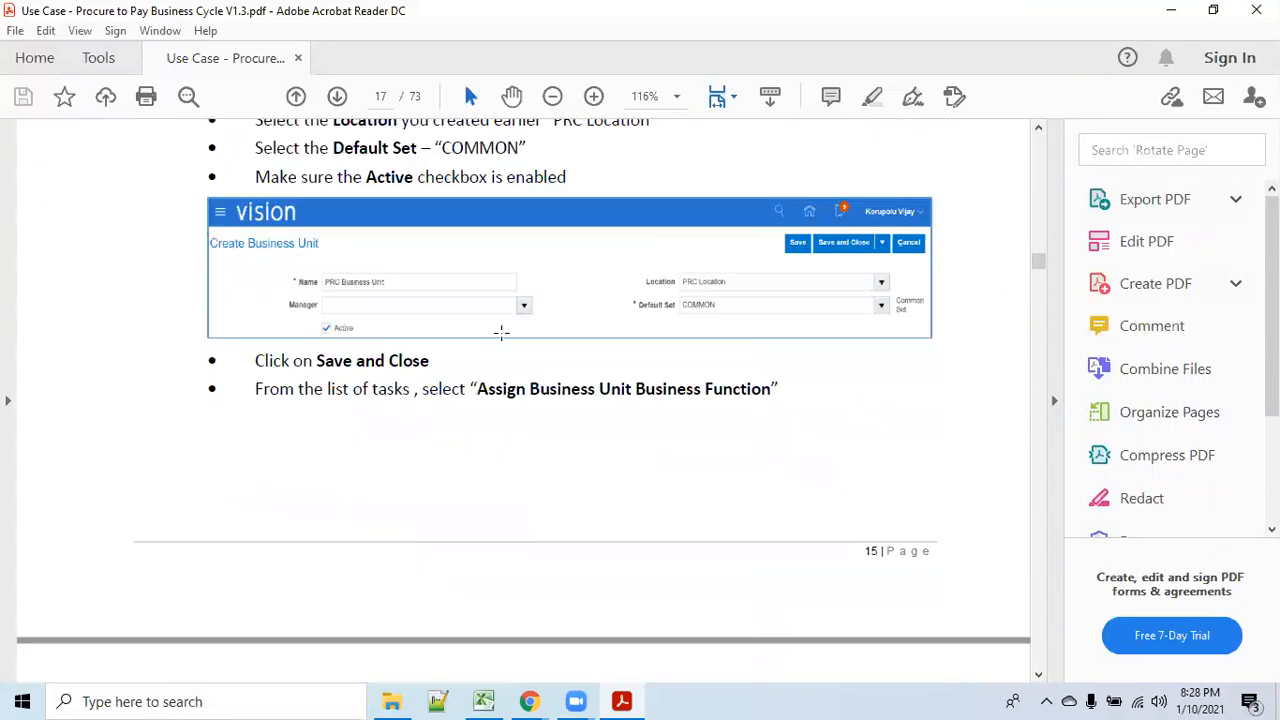
scroll(503, 321, down, 18)
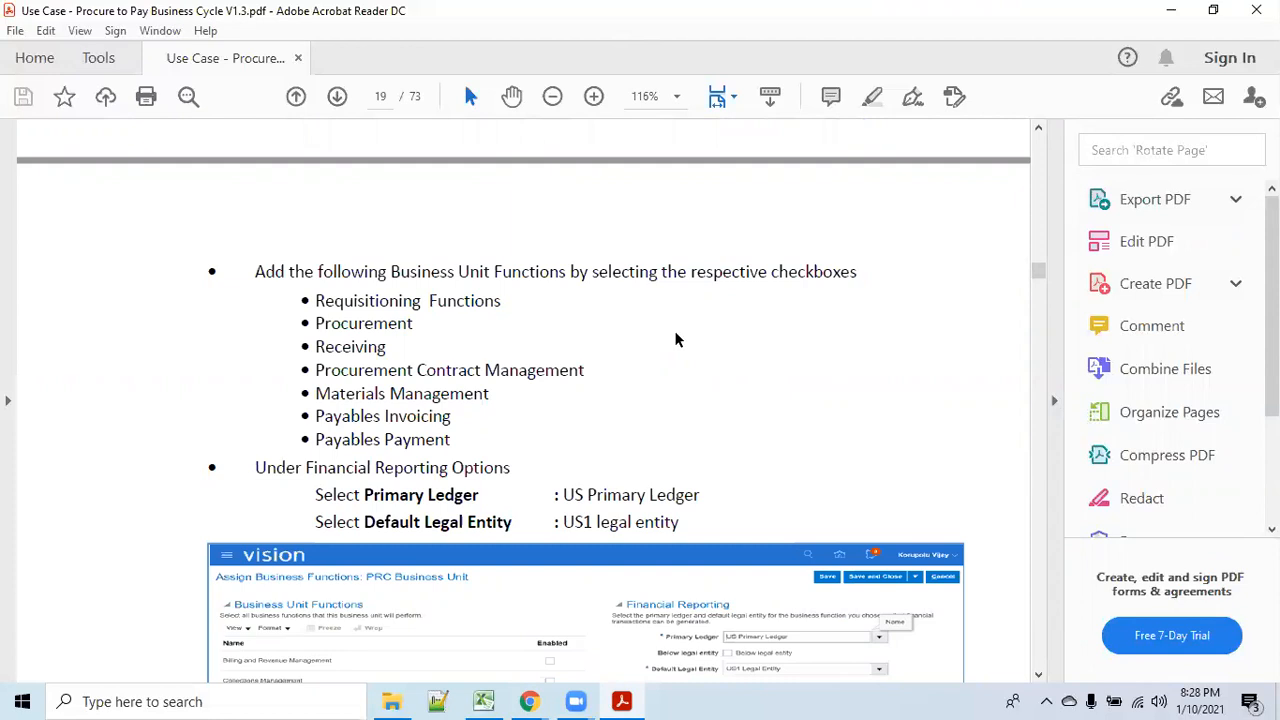
scroll(677, 370, down, 3)
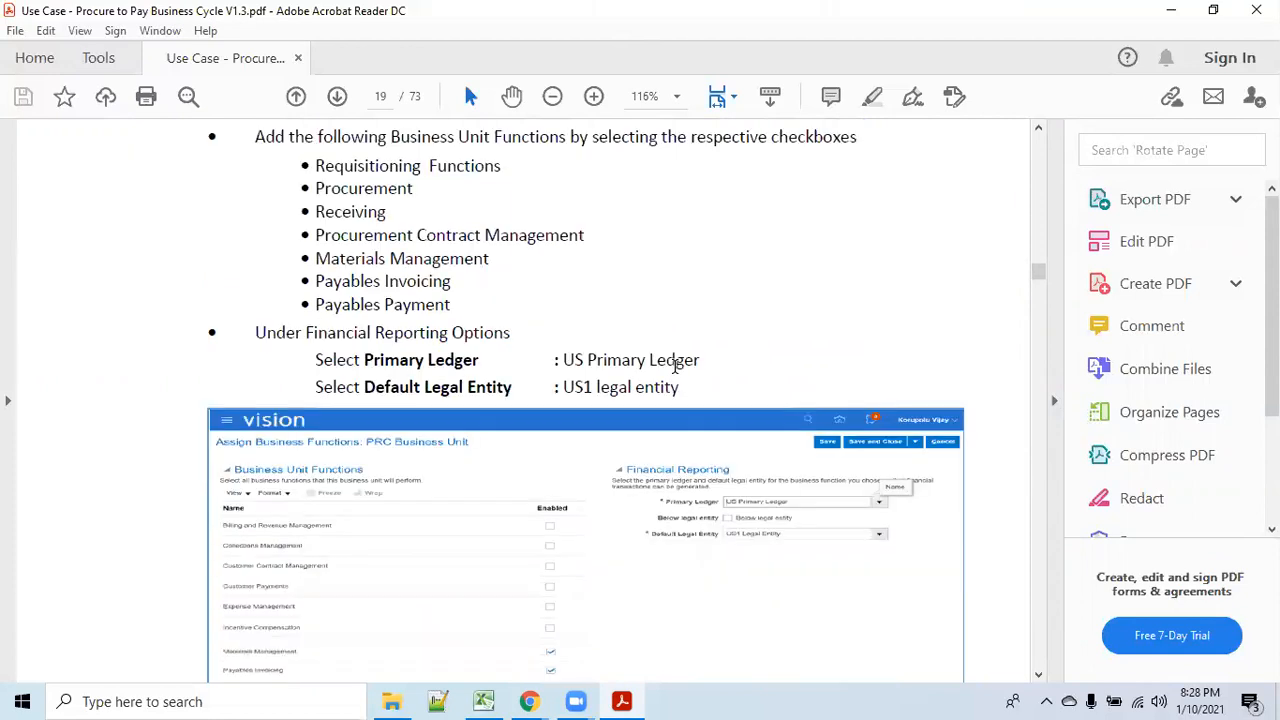
scroll(674, 364, down, 1)
scroll(674, 366, down, 15)
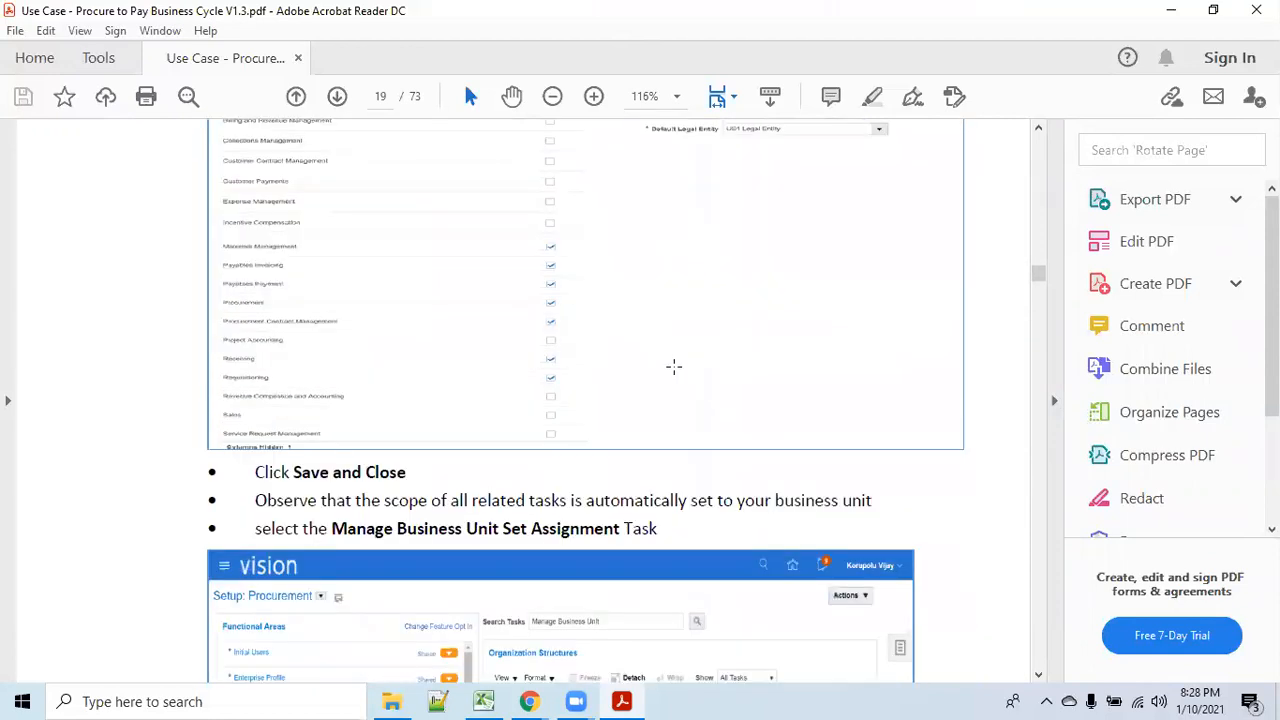